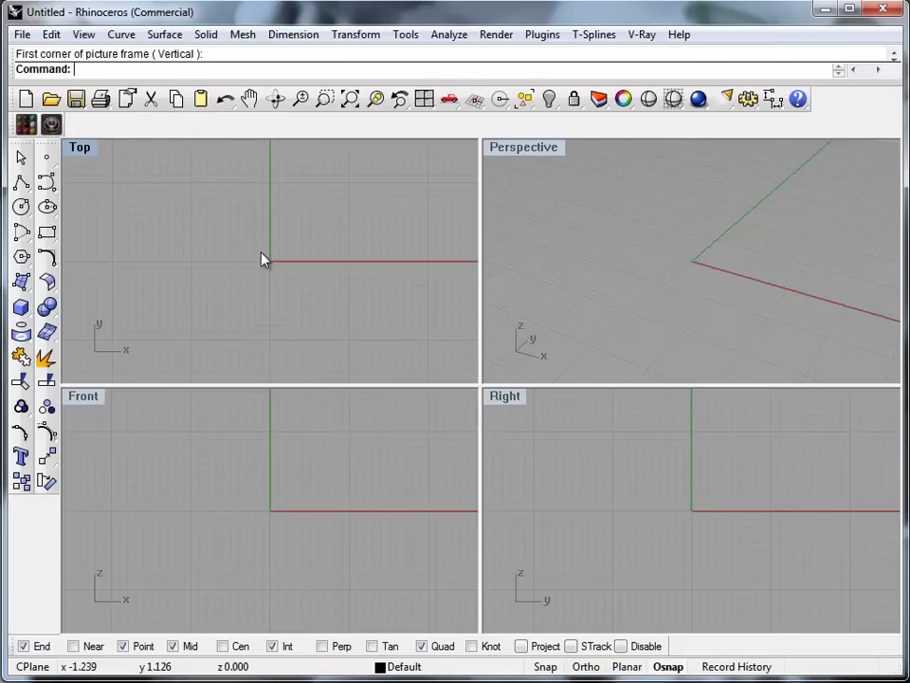
Insert the ring side-view JPEG from the desktop as a picture frame in the maximized Front view, spanning the origin
type("ictu")
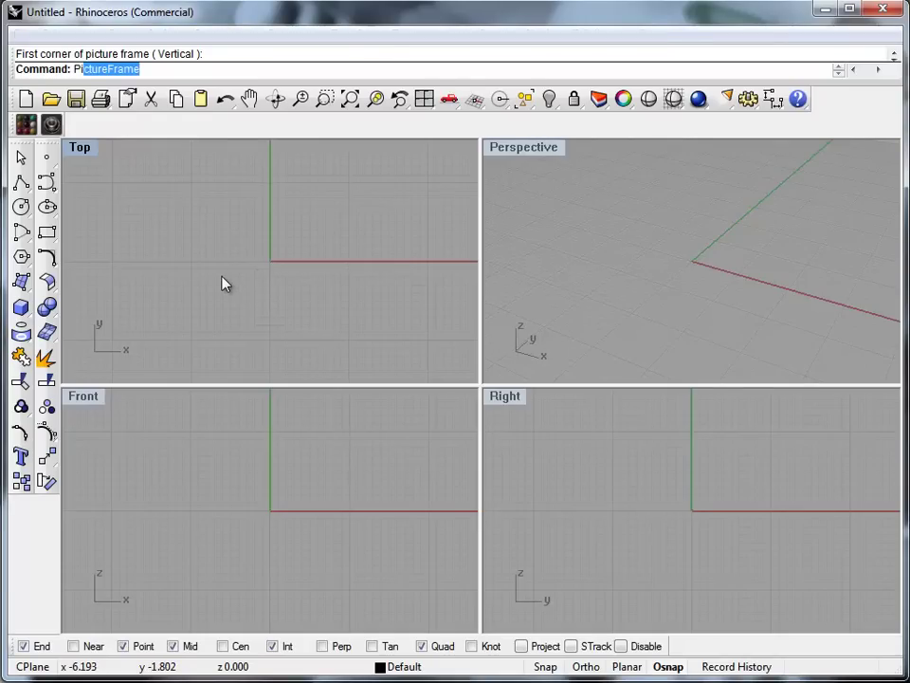
type("reFrame")
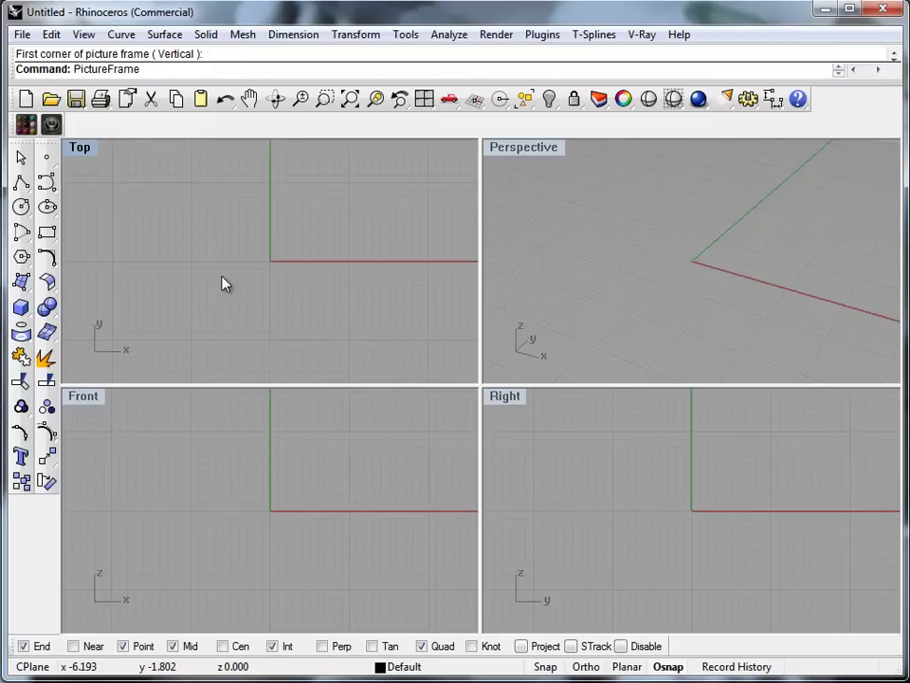
key("Return")
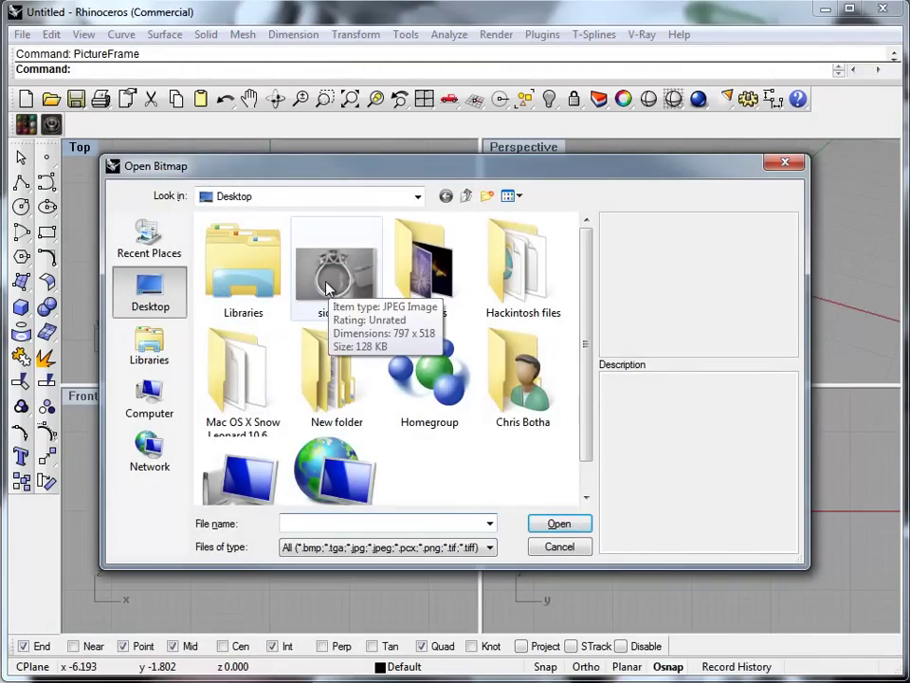
double_click(327, 275)
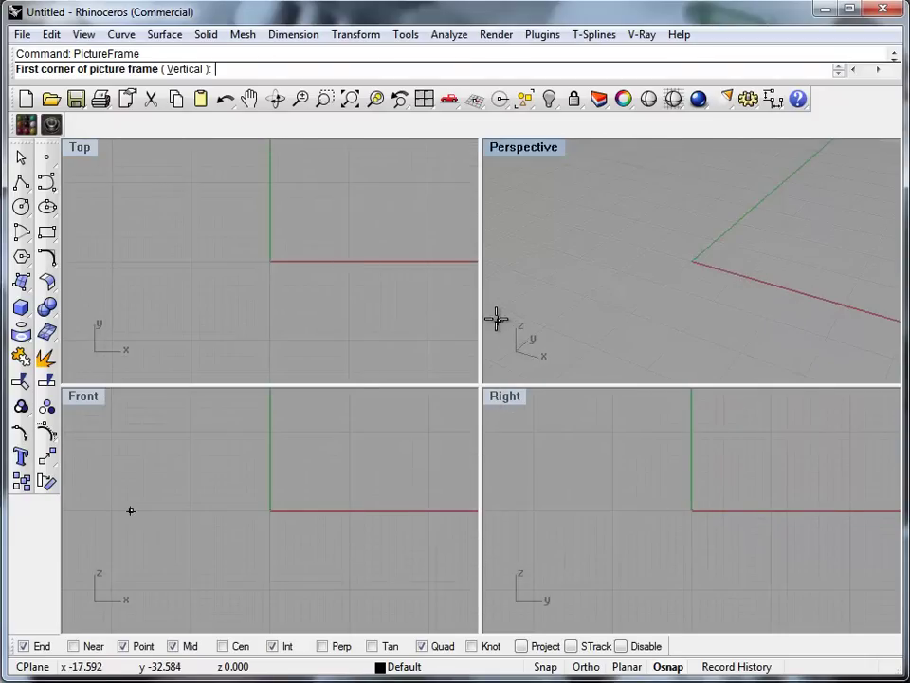
double_click(85, 398)
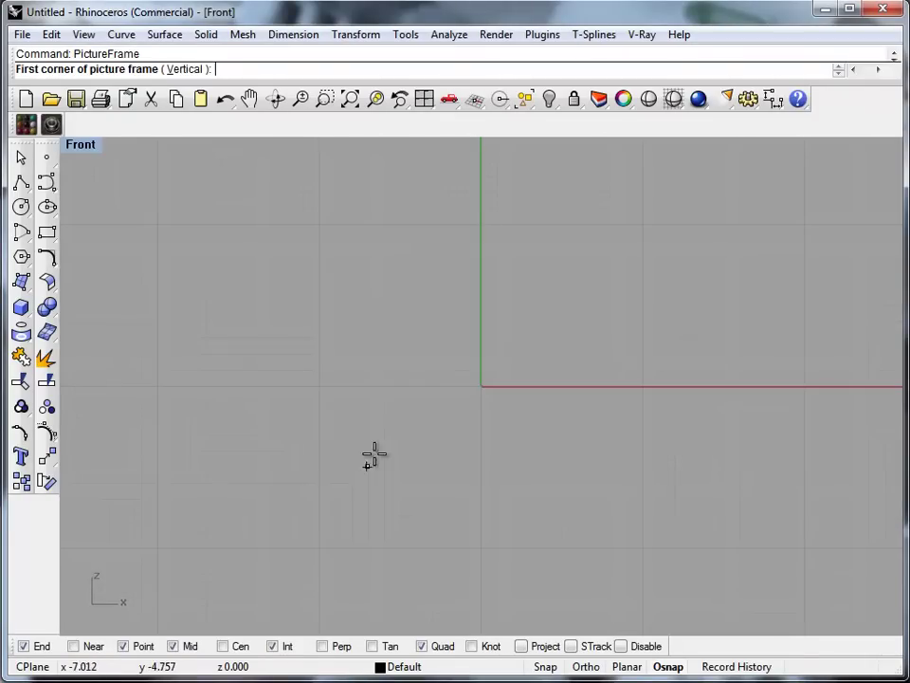
left_click(276, 506)
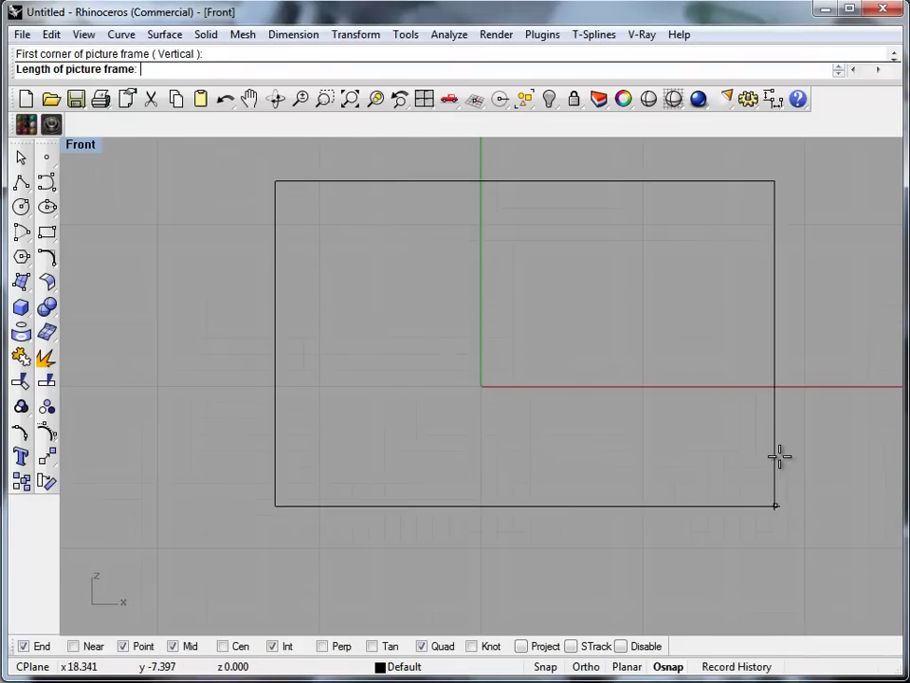
left_click(814, 446)
Move the ring picture to the negative X side, clear of the origin
left_click_drag(537, 370, 372, 461)
left_click_drag(461, 438, 270, 406)
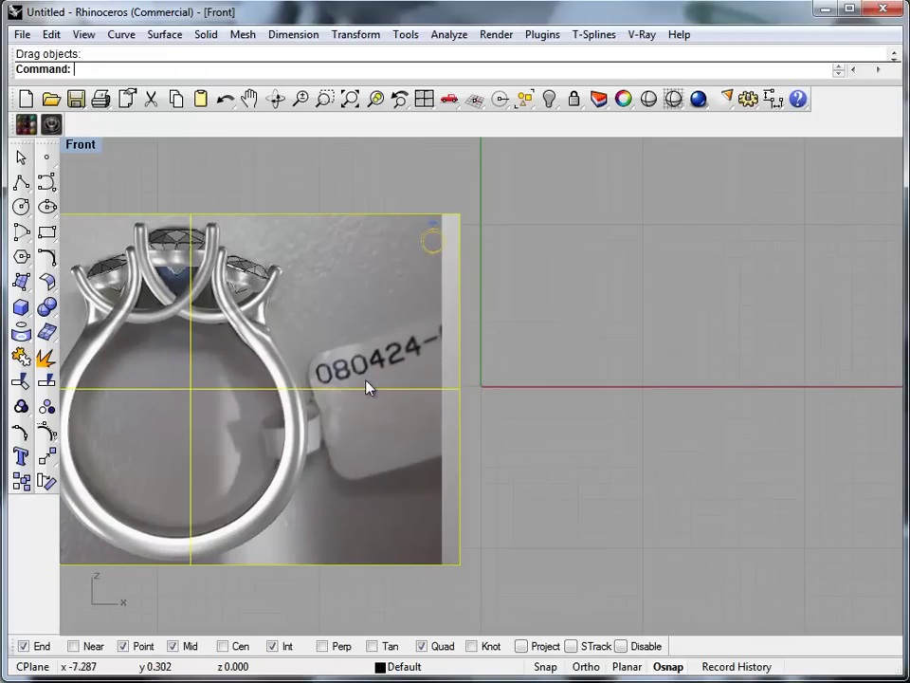
scroll(373, 401, "down", 3)
right_click_drag(421, 417, 541, 345)
left_click_drag(464, 337, 340, 361)
scroll(259, 369, "up", 3)
right_click_drag(640, 411, 490, 422)
left_click(512, 400)
scroll(542, 422, "down", 2)
right_click_drag(561, 439, 587, 462)
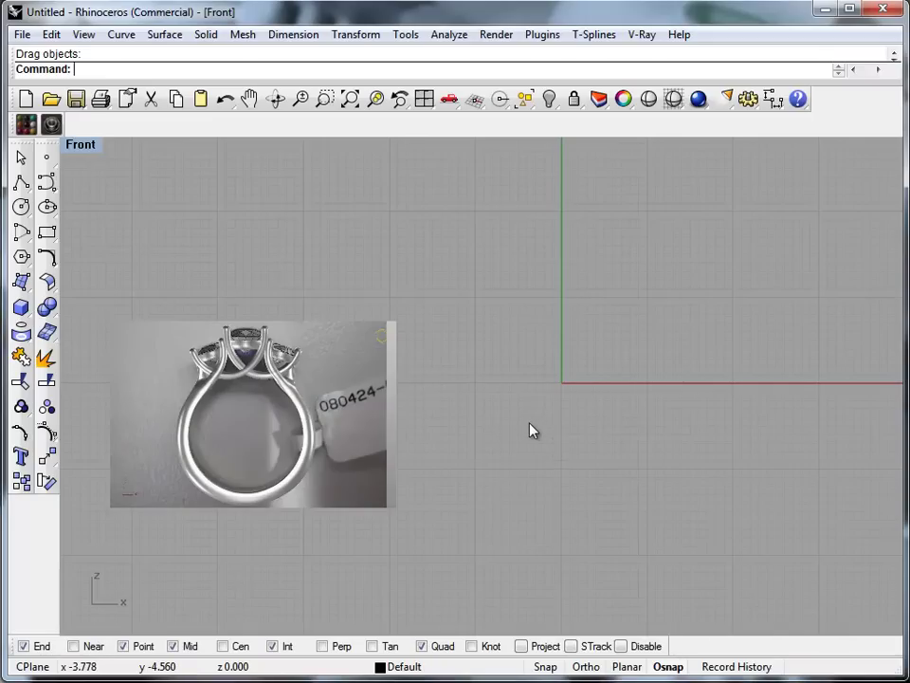
Draw a circle centred at 0,0,0 with a diameter of 16.8
type("Circle")
key("Return")
type("0,0,0")
key("Return")
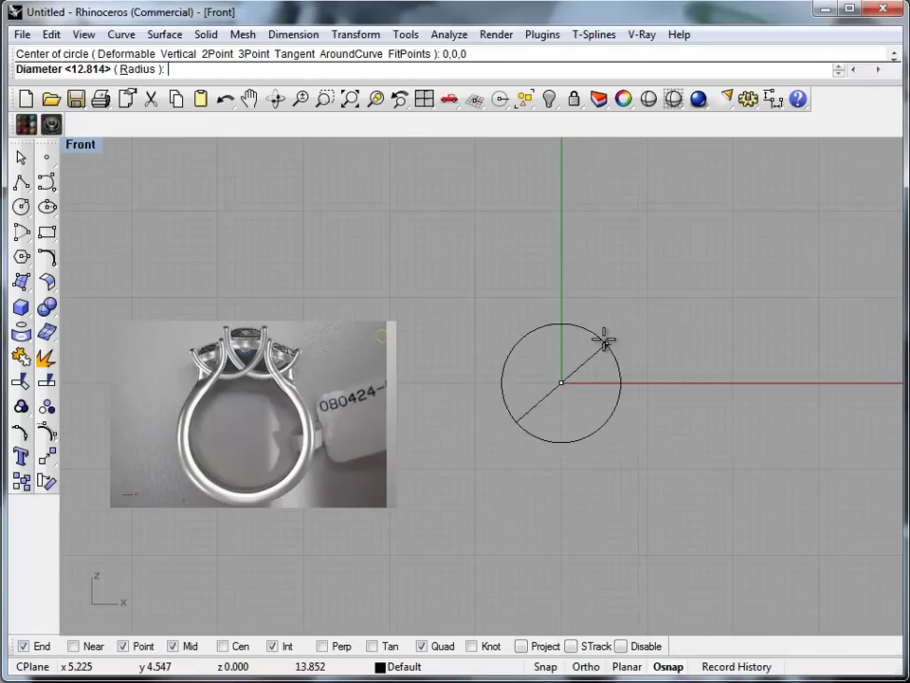
scroll(560, 314, "up", 3)
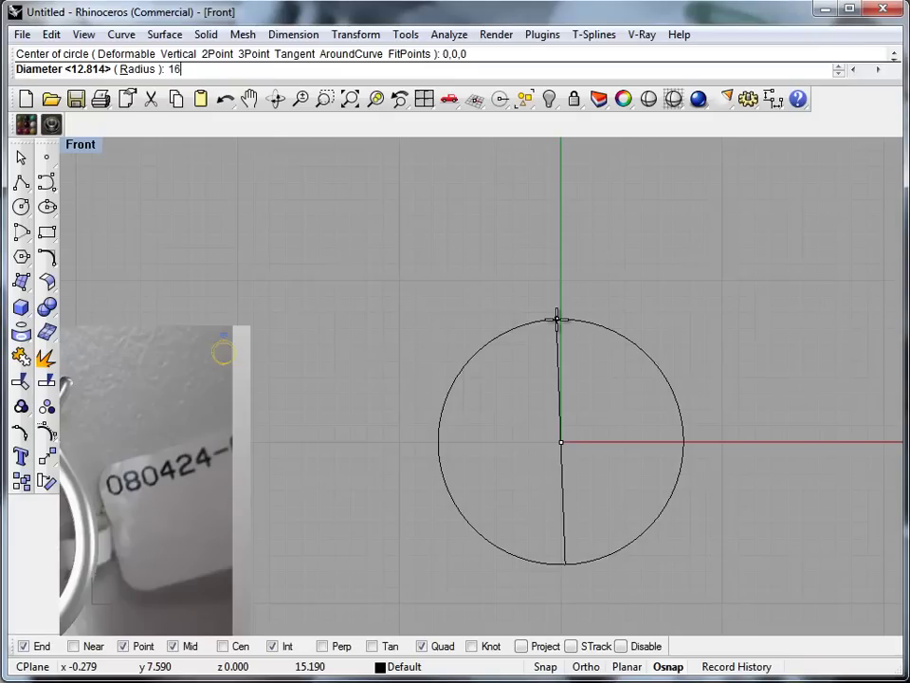
key("Return")
scroll(552, 319, "down", 4)
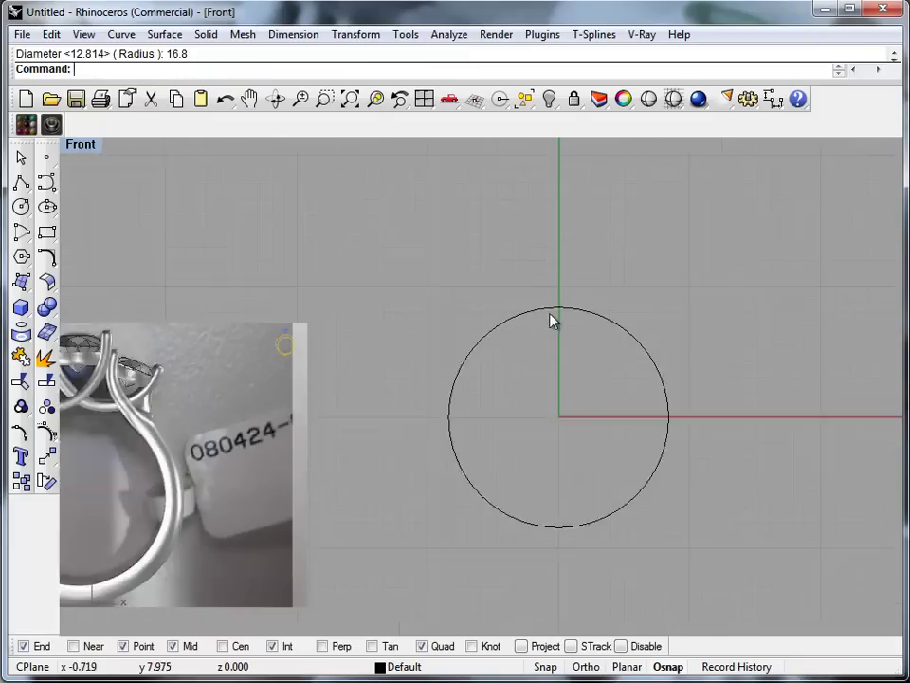
Shift the ring picture so it sits beside the circle, roughly level with it, and deselect it
scroll(490, 335, "up", 2)
left_click_drag(377, 408, 299, 376)
left_click(506, 315)
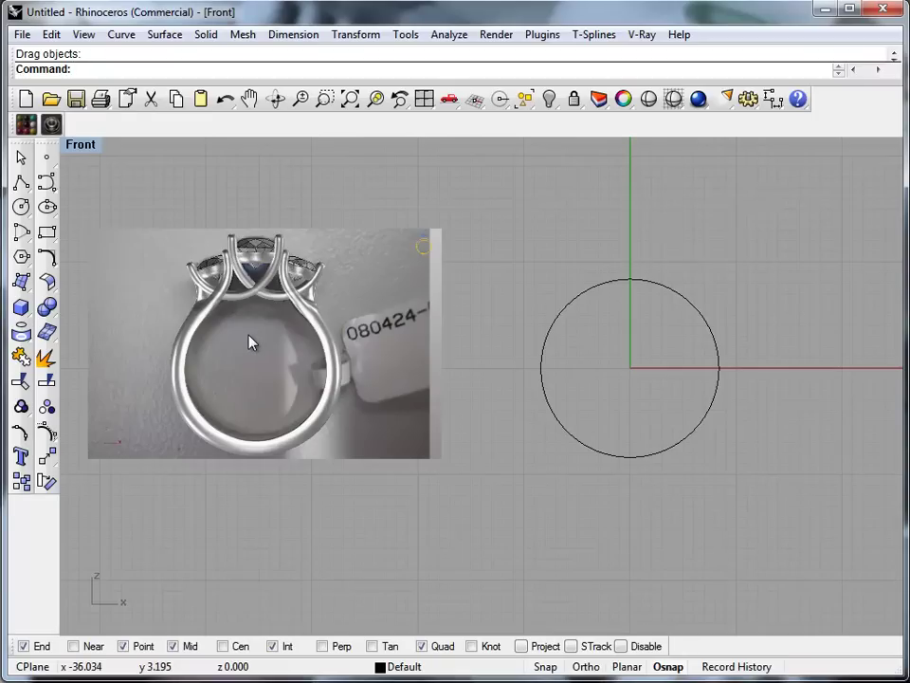
Start the Orient command on the ring picture with Scale set to 3D and Copy set to No
left_click(365, 457)
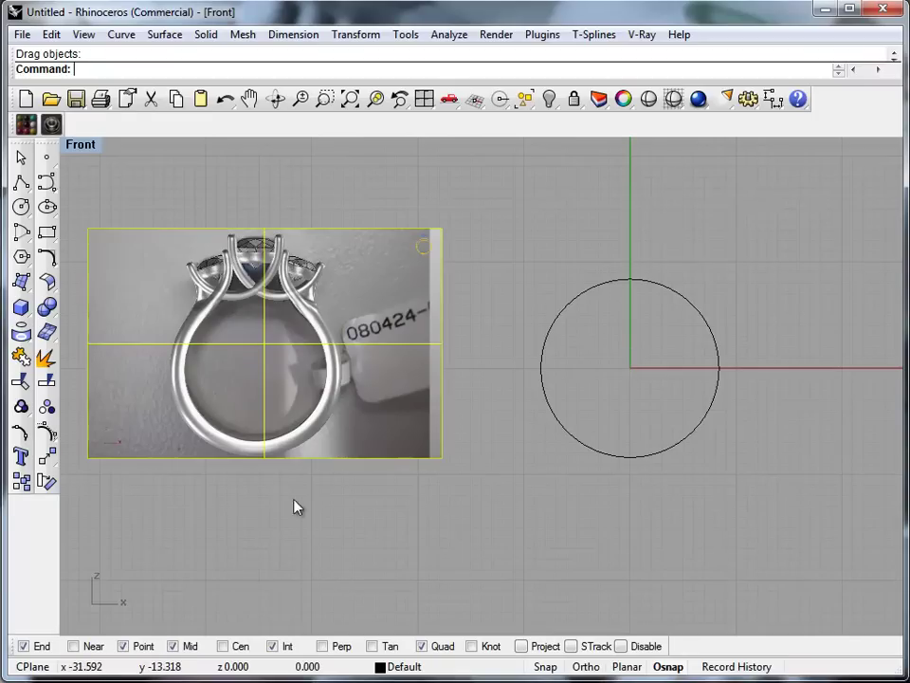
type("Orinet")
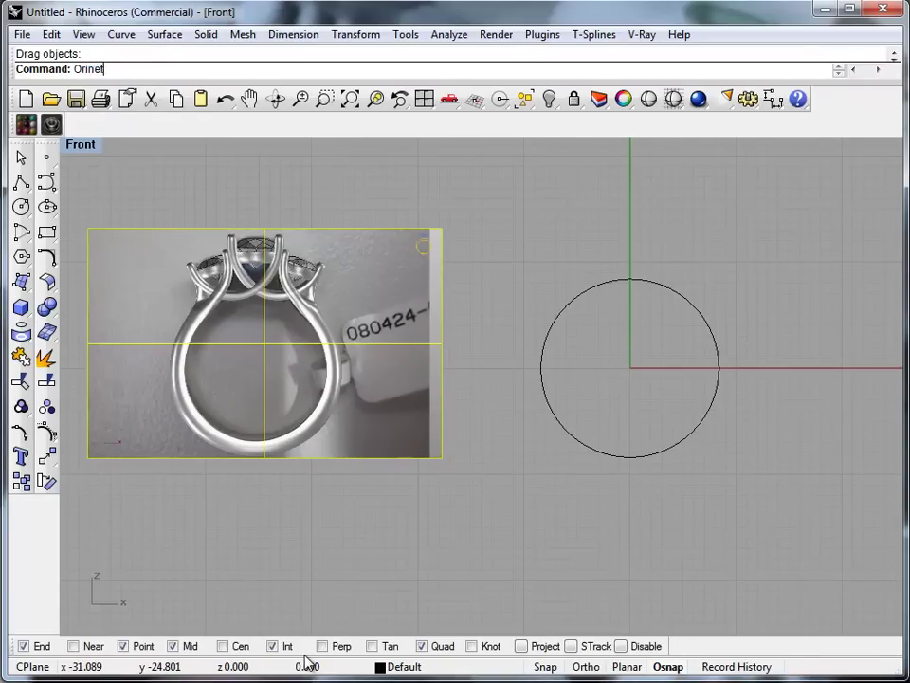
key("Return")
scroll(296, 282, "up", 6)
scroll(263, 324, "down", 4)
right_click_drag(205, 334, 345, 328)
type("Orient")
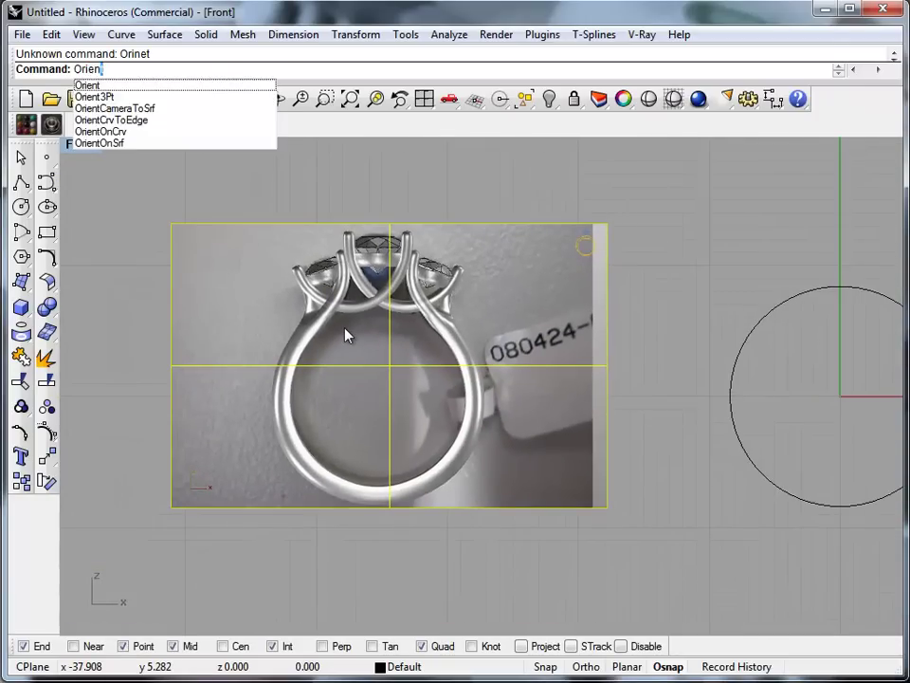
key("Return")
scroll(305, 408, "up", 5)
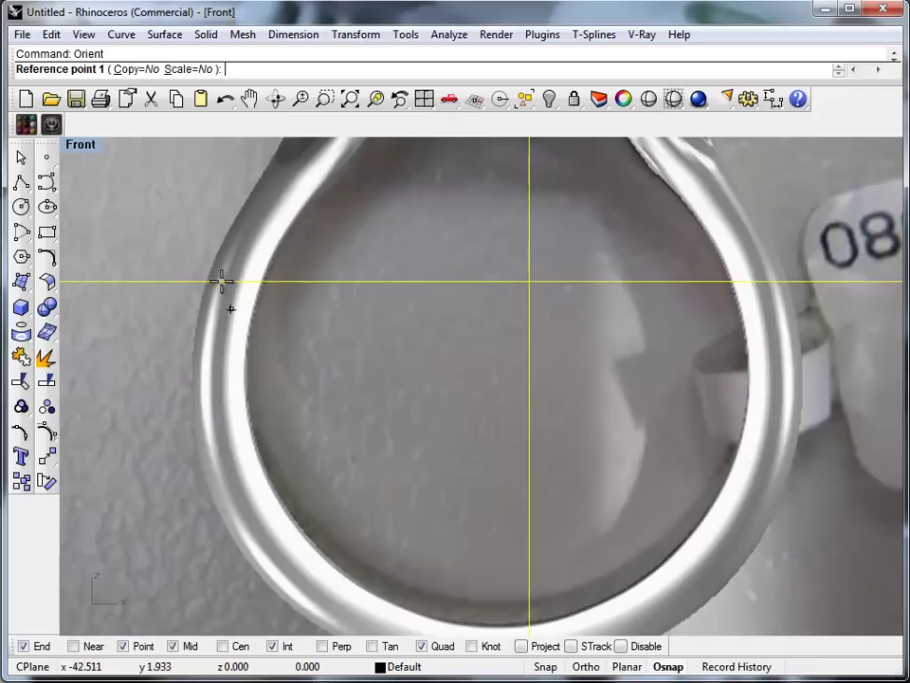
left_click(142, 70)
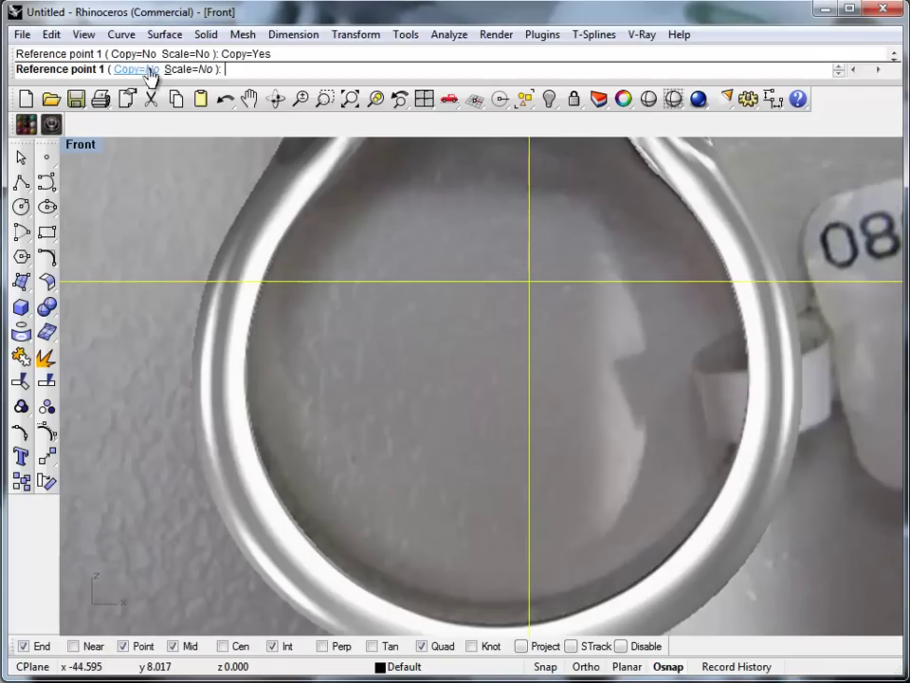
left_click(191, 71)
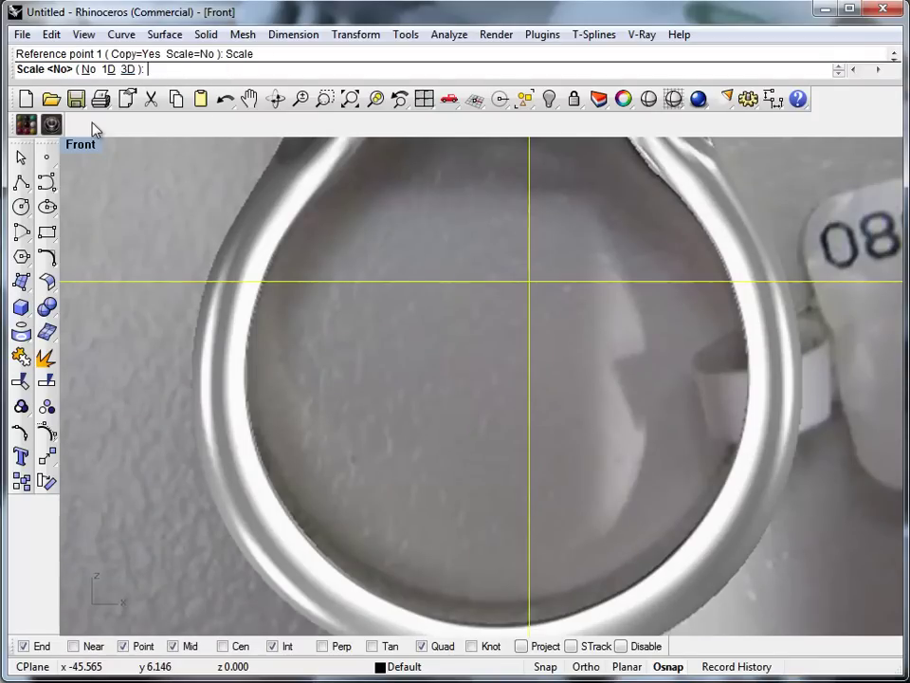
left_click(127, 70)
left_click(138, 70)
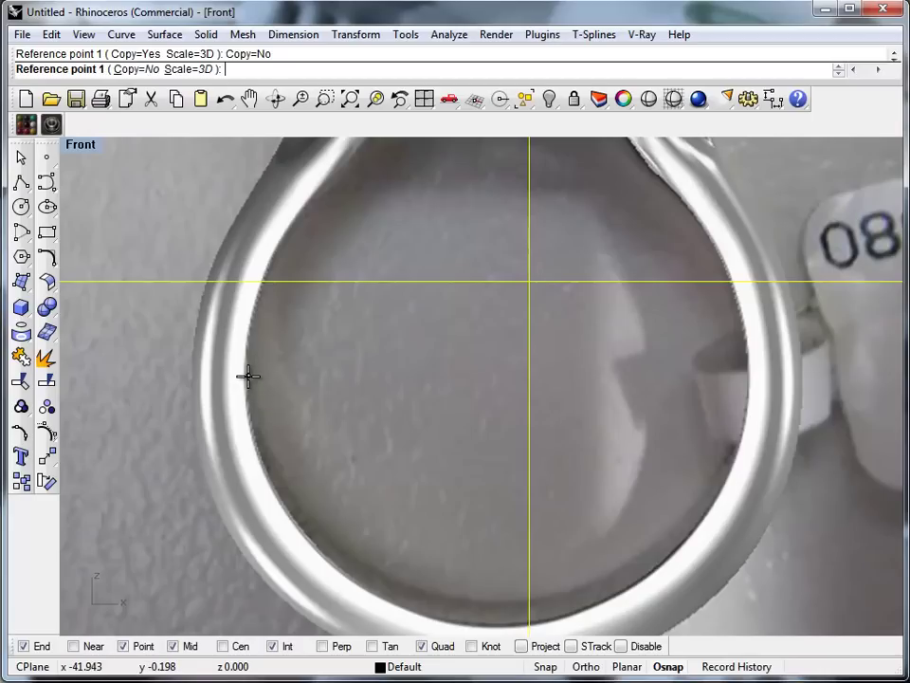
Orient the picture from the band's inner left and right edges to the circle's left and right quadrants, with the Point snap off
left_click(246, 376)
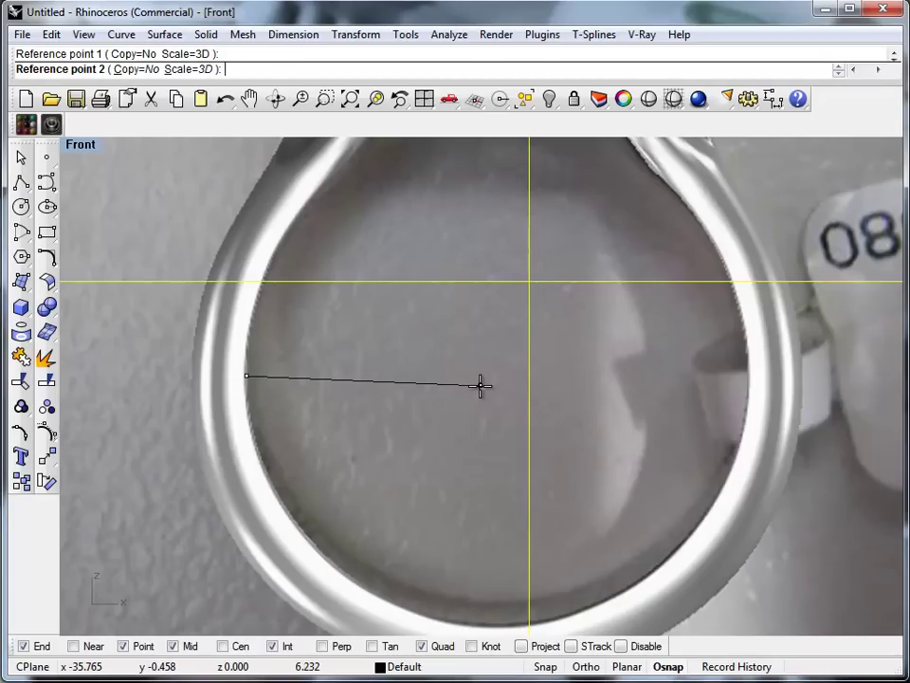
left_click(741, 376)
scroll(512, 437, "down", 5)
right_click_drag(690, 407, 372, 414)
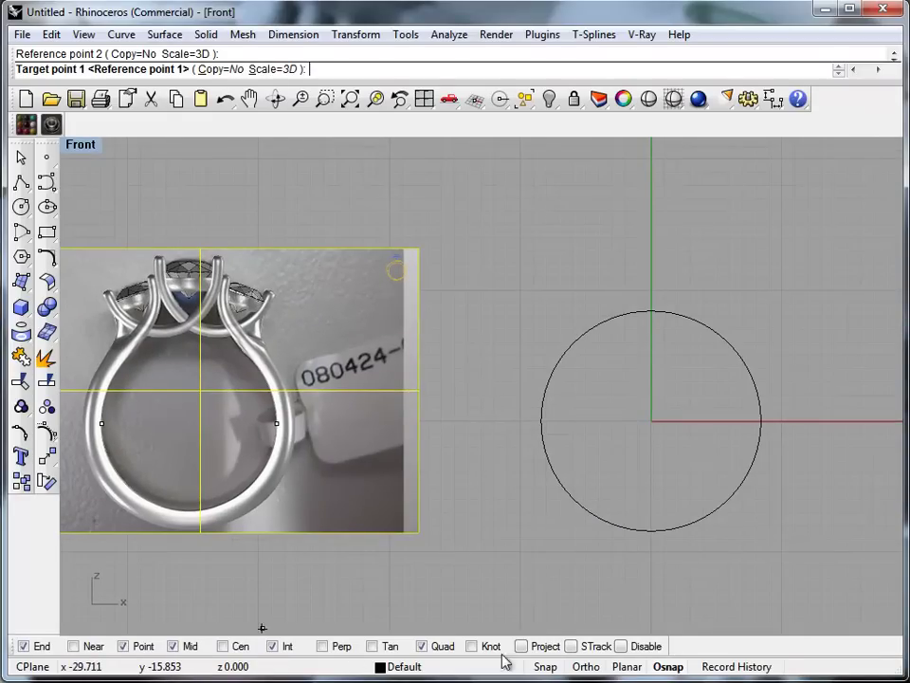
left_click(122, 645)
left_click(538, 422)
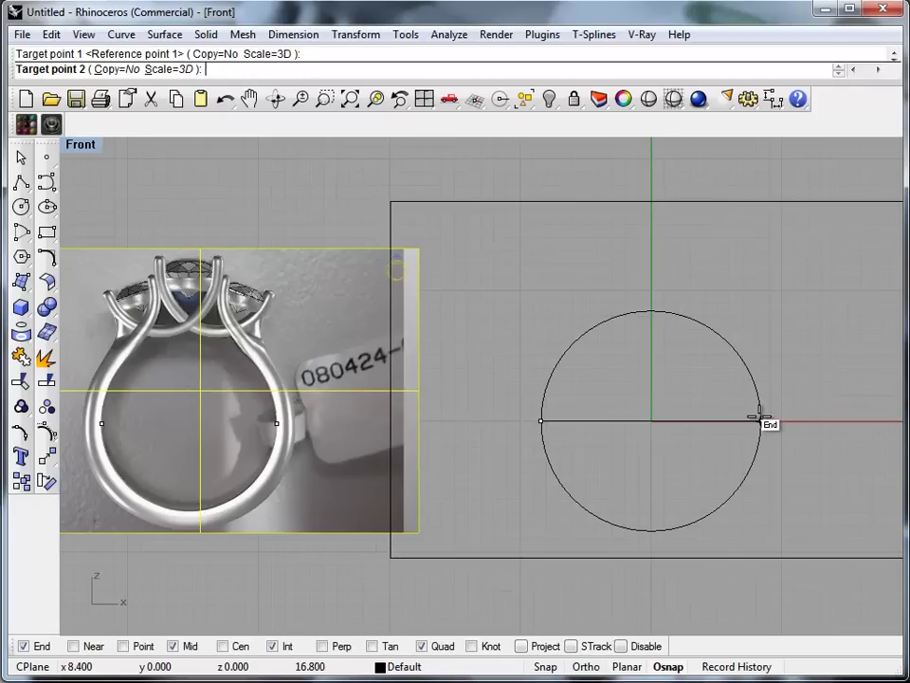
left_click(762, 421)
left_click(256, 420)
scroll(246, 417, "down", 2)
right_click_drag(237, 415, 133, 439)
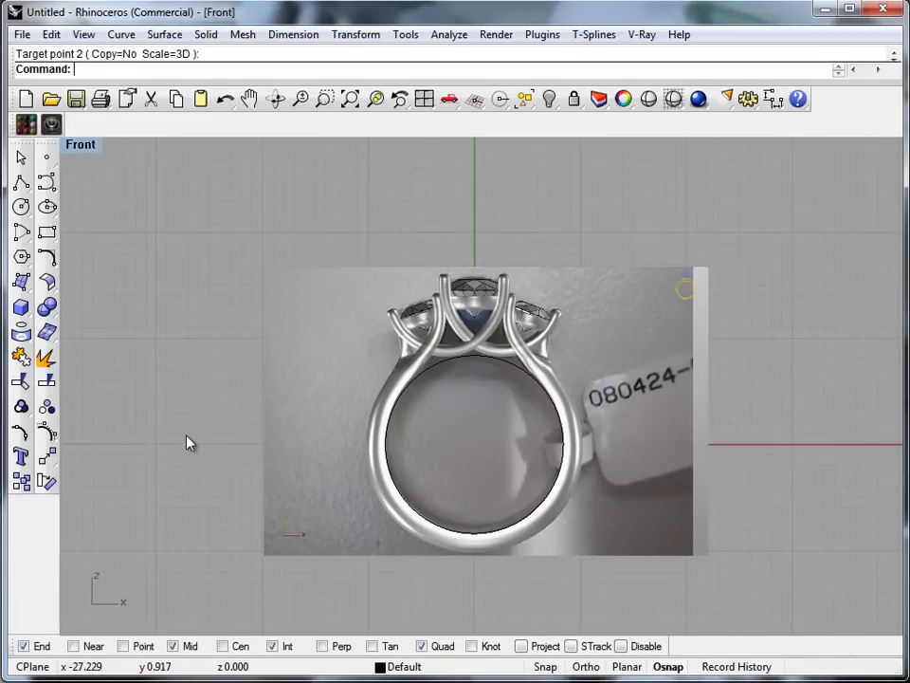
Set the ring picture's material transparency to 85 in its object properties
scroll(469, 468, "up", 4)
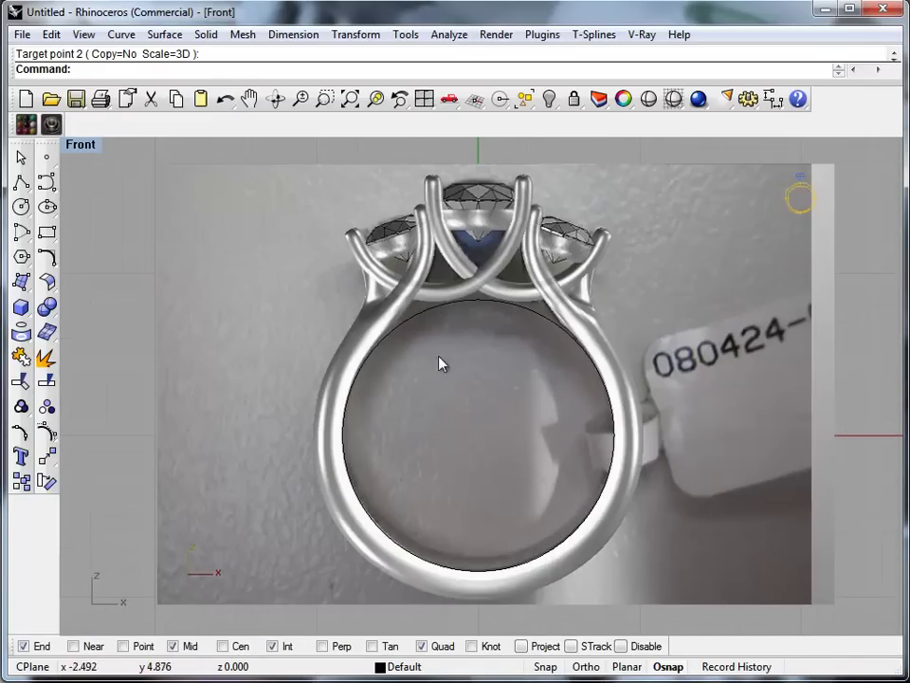
right_click_drag(494, 404, 471, 416)
left_click(411, 419)
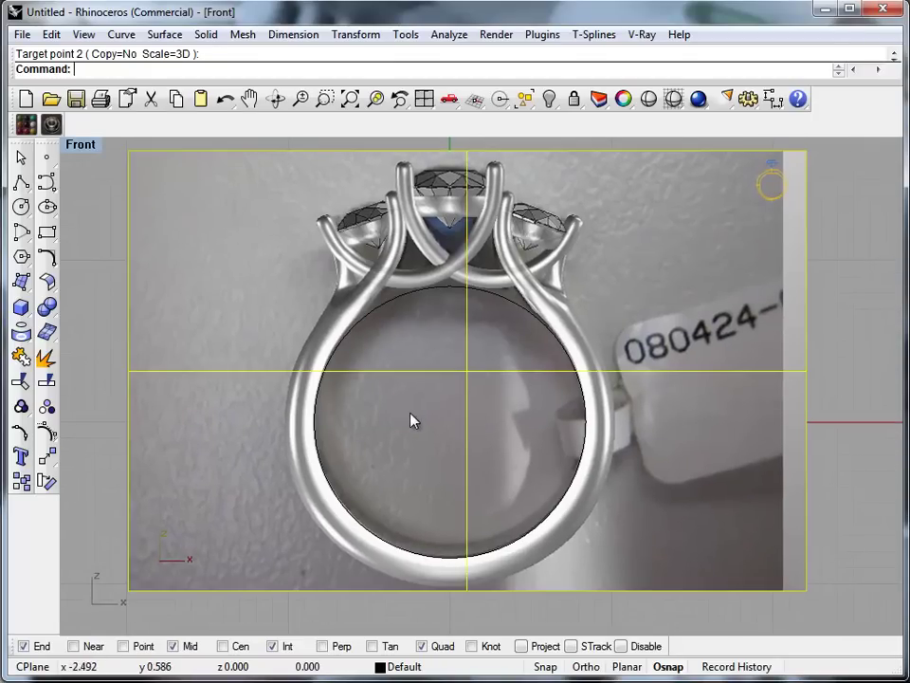
left_click(51, 35)
left_click(100, 544)
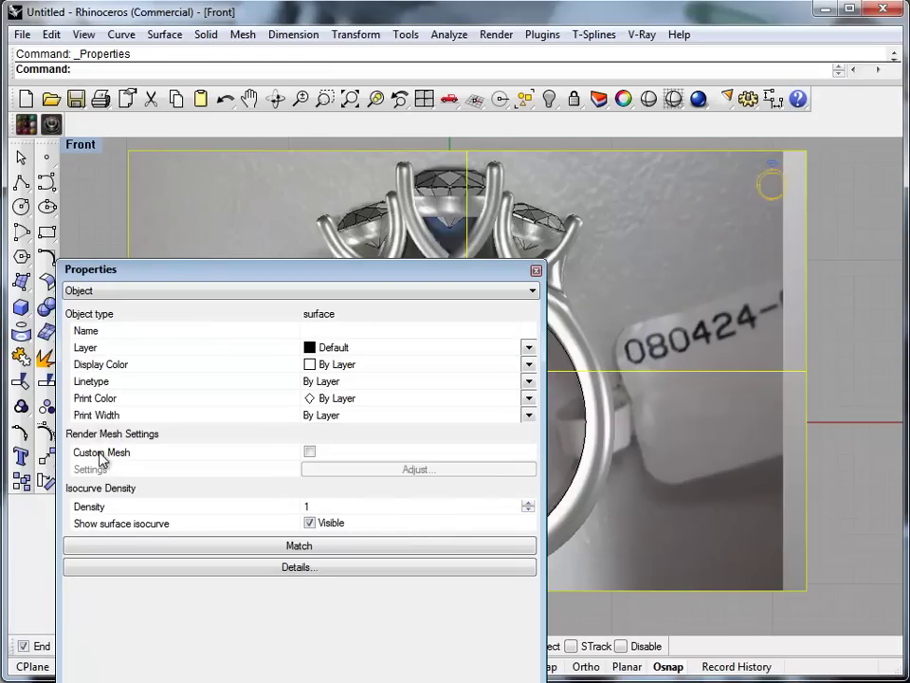
left_click(74, 290)
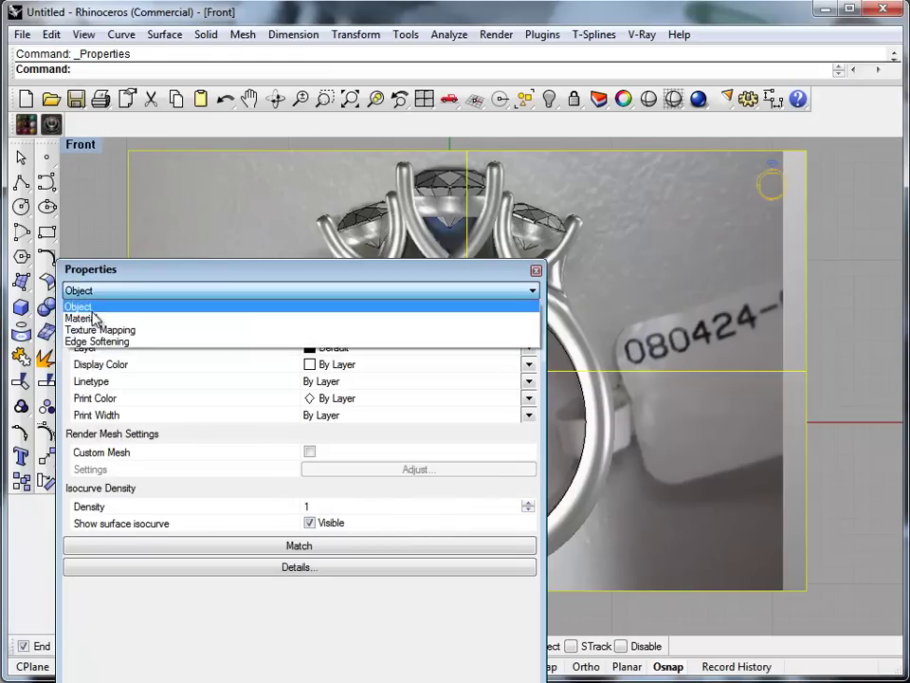
left_click(91, 319)
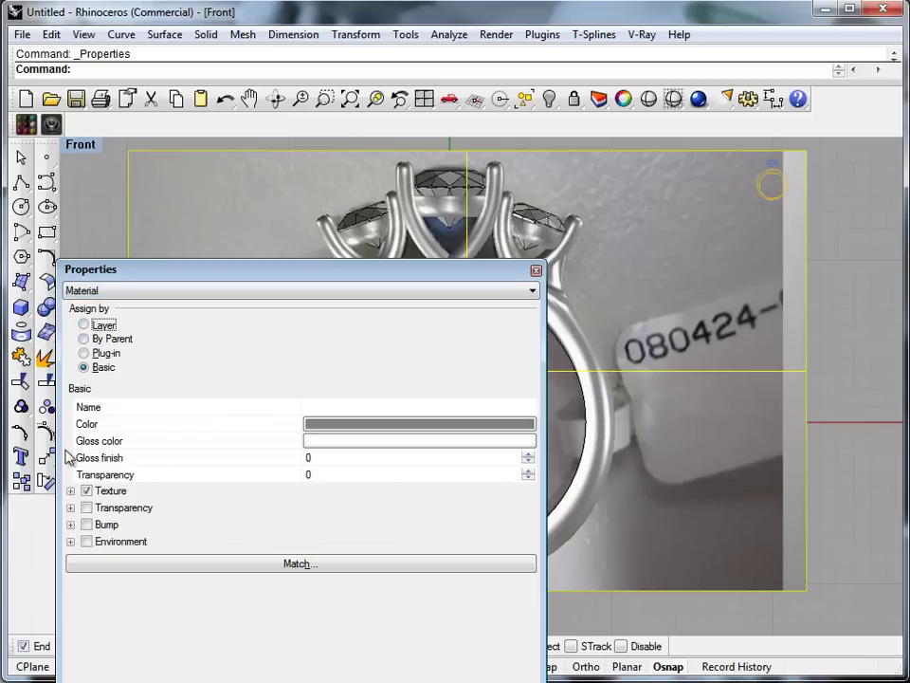
left_click(325, 475)
key("Return")
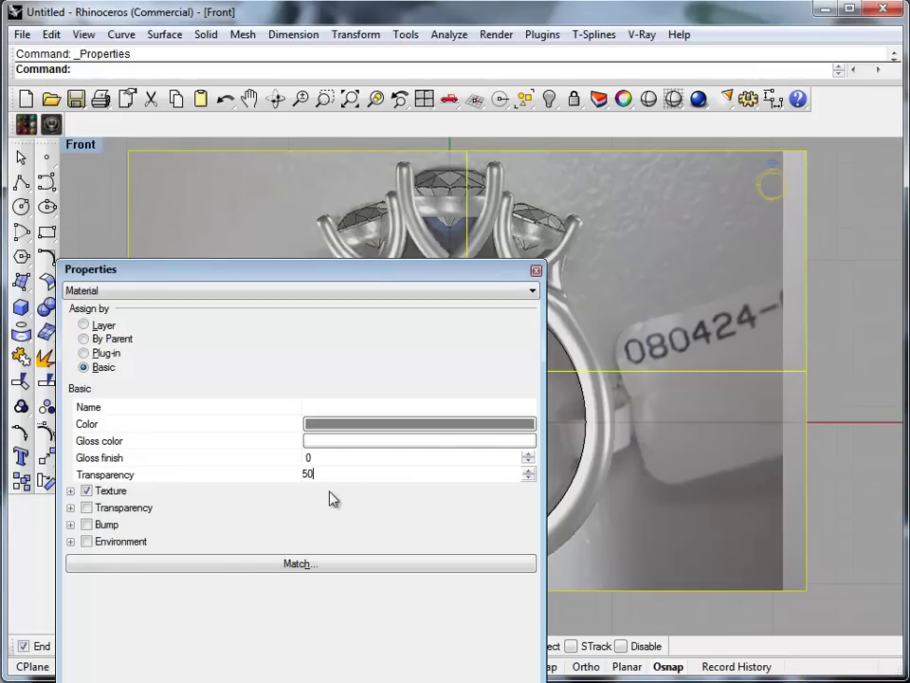
left_click_drag(315, 472, 288, 479)
type("75")
key("Return")
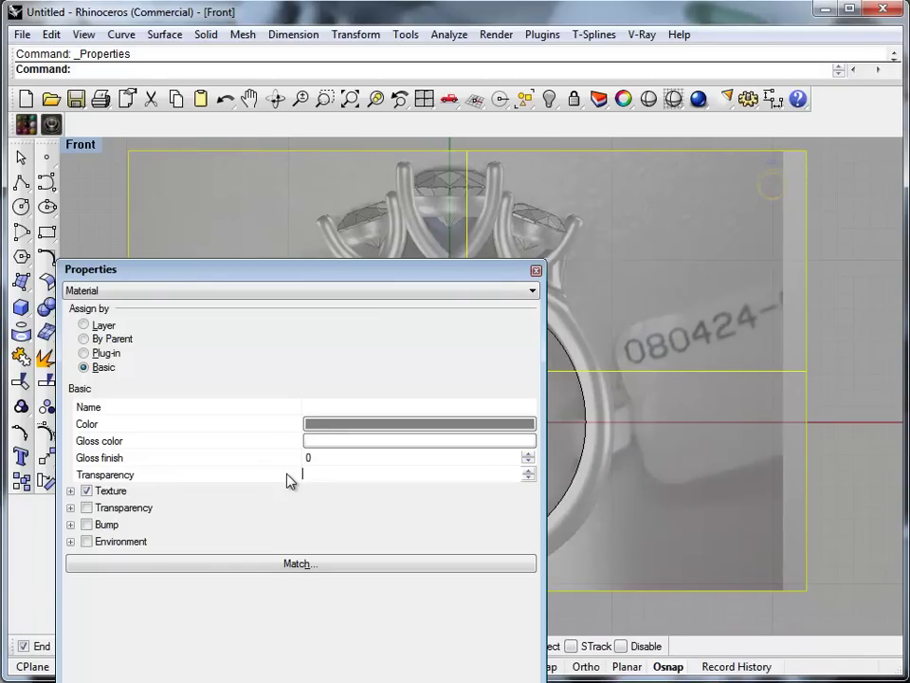
key("Return")
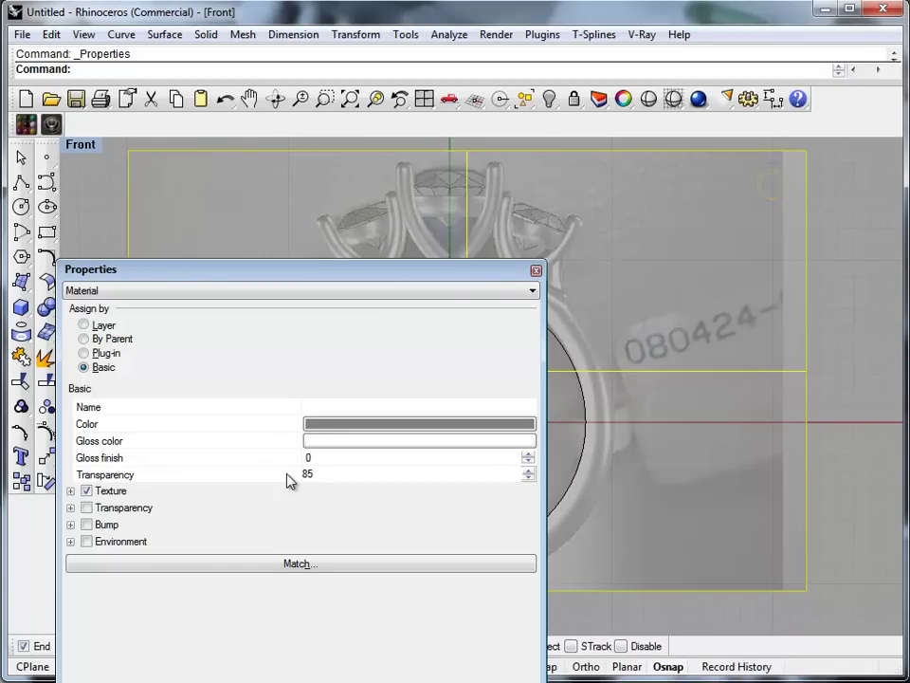
left_click(535, 269)
Lock the ring picture and return to the four-viewport layout
type("LoadScript")
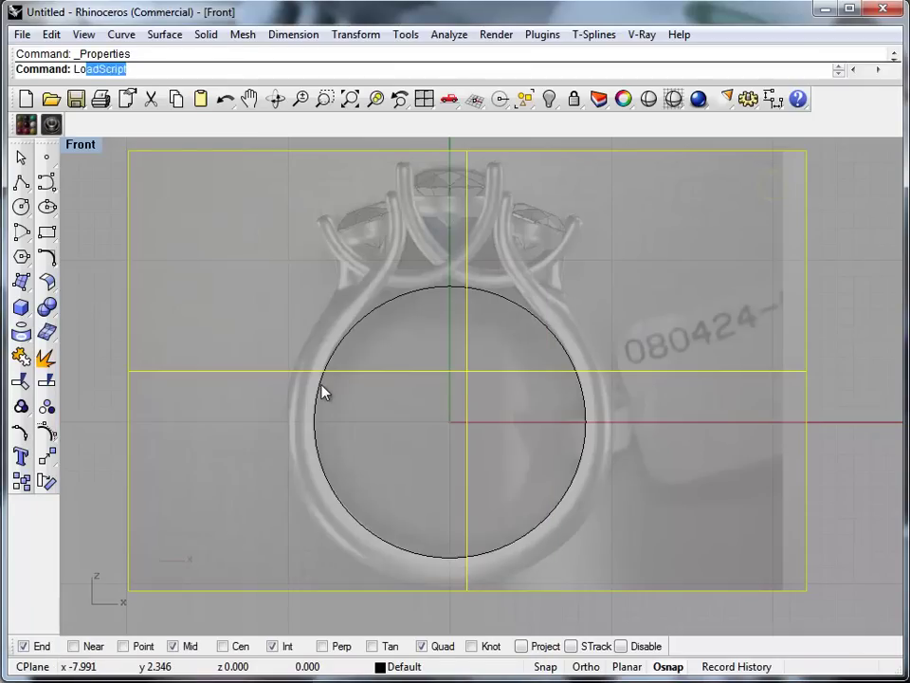
key("Return")
right_click_drag(452, 412, 445, 464)
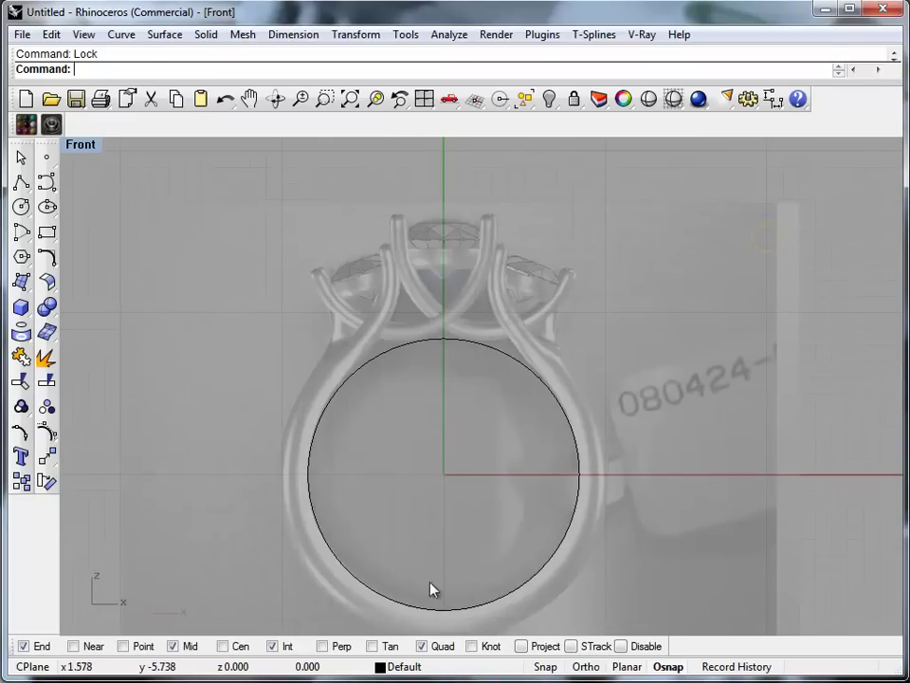
scroll(436, 142, "up", 3)
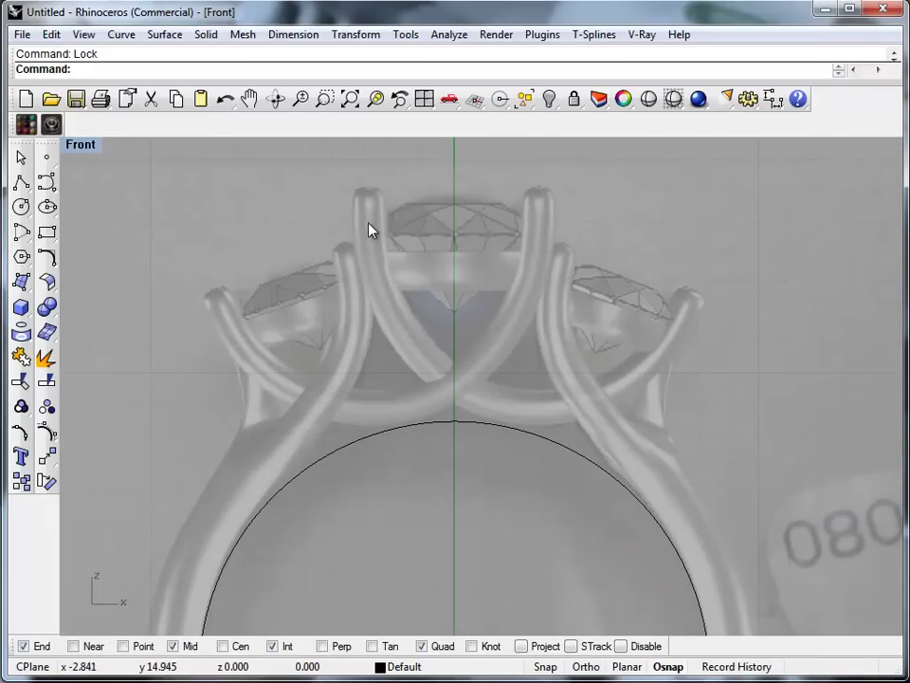
double_click(77, 146)
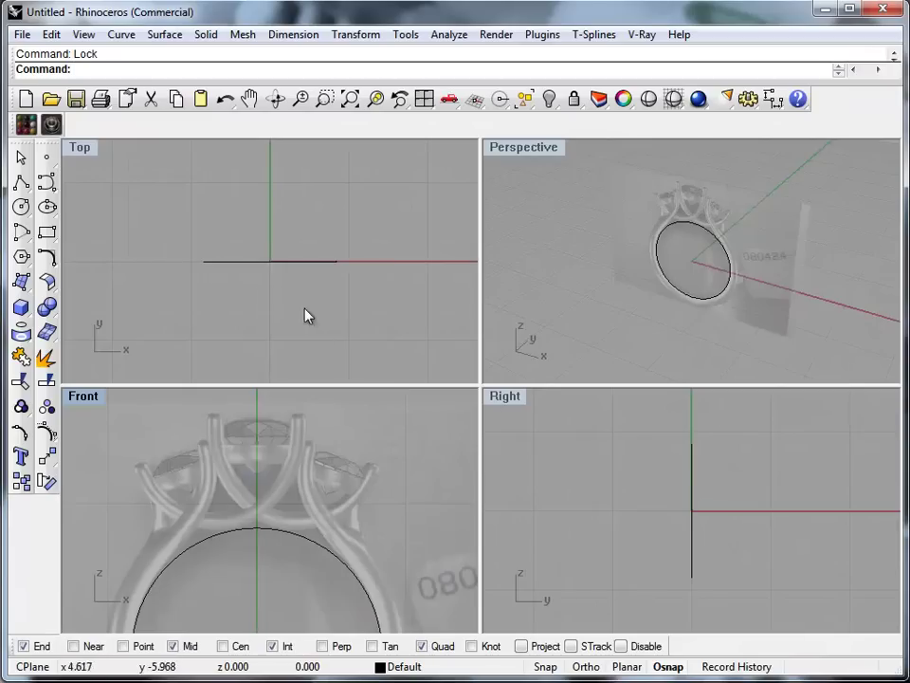
Draw a circle about 5 mm in diameter centred at 0,0,0 in the Top view
type("Circe")
key("Return")
type("0,0,0")
key("Return")
type("Circle")
key("Return")
type("0,0,0")
key("Return")
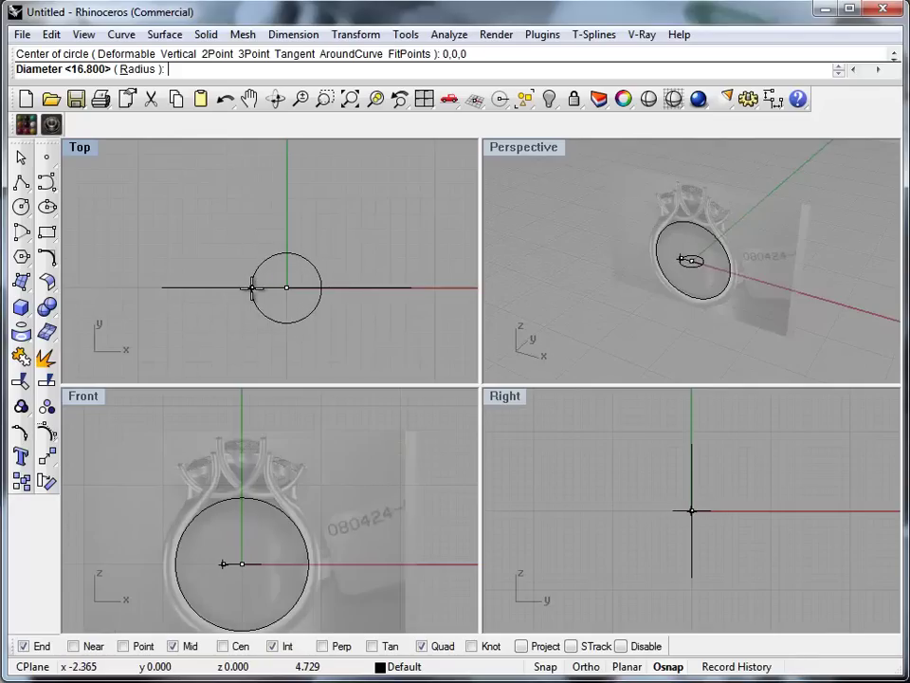
left_click(250, 288)
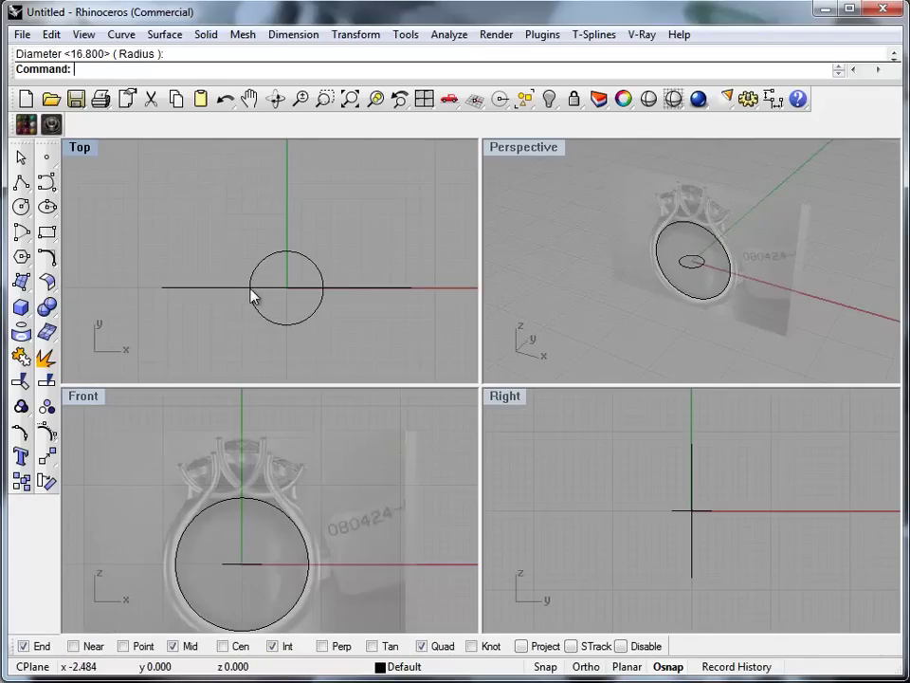
Move the small circle straight up in the Front view to the centre stone's girdle line in the photo
left_click(240, 566)
left_click_drag(240, 569, 264, 452)
scroll(239, 460, "up", 5)
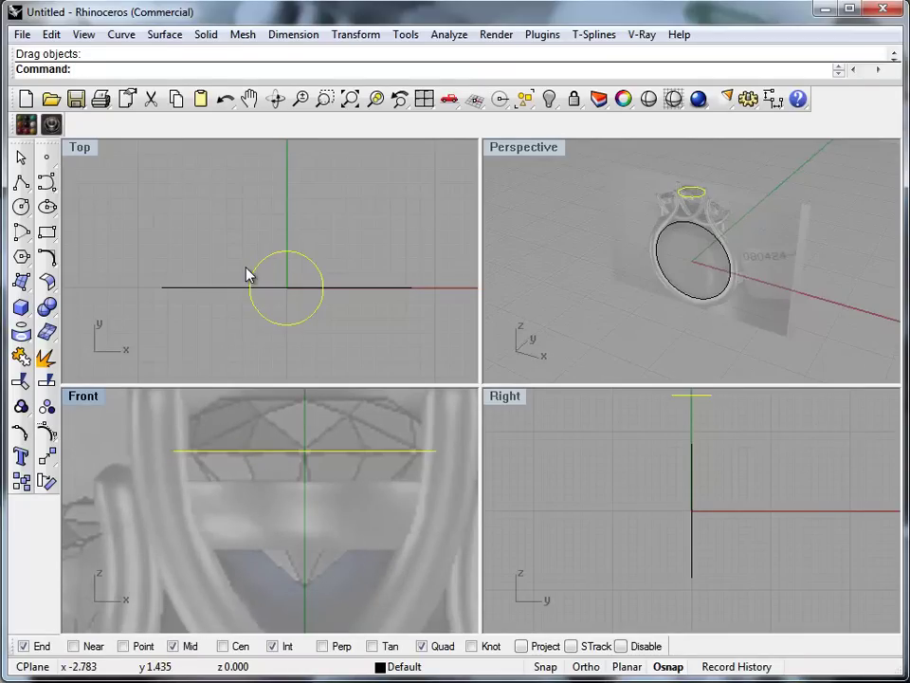
Scale the girdle circle about the origin to roughly 1.1 times its size, using reference points in the Top view
type("Scale")
key("Return")
type("0")
key("Return")
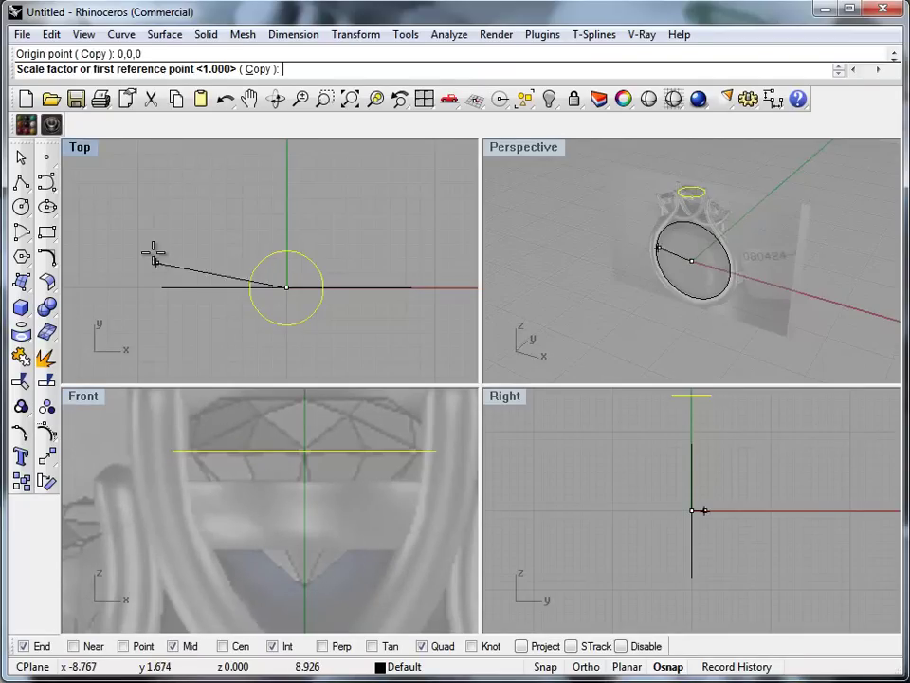
left_click(207, 238)
left_click(204, 236)
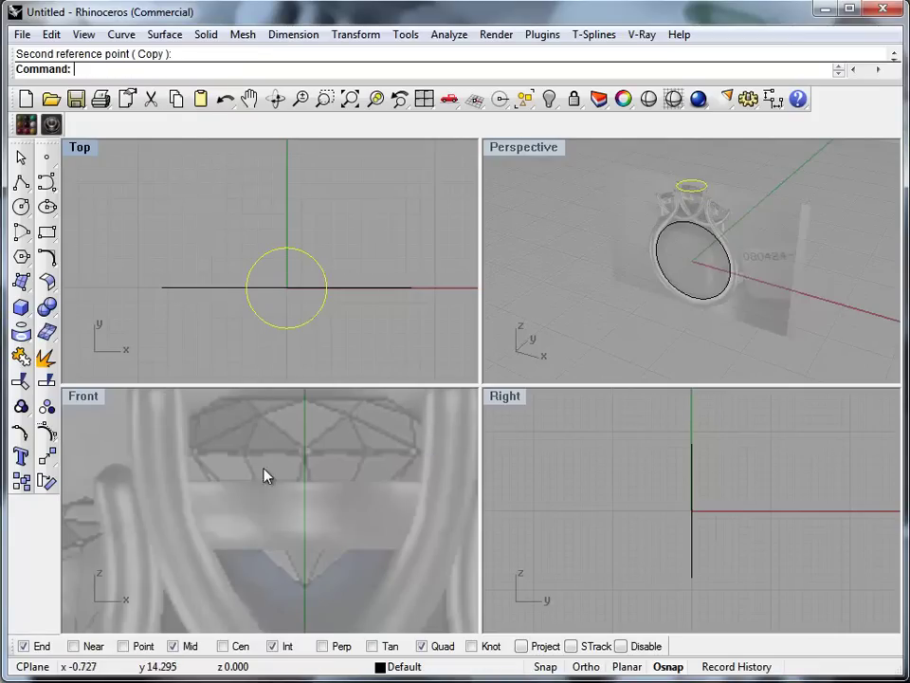
Move the enlarged circle back down onto the centre stone's girdle line in the Front view
right_click_drag(261, 474, 255, 553)
left_click_drag(264, 464, 261, 523)
scroll(242, 509, "down", 3)
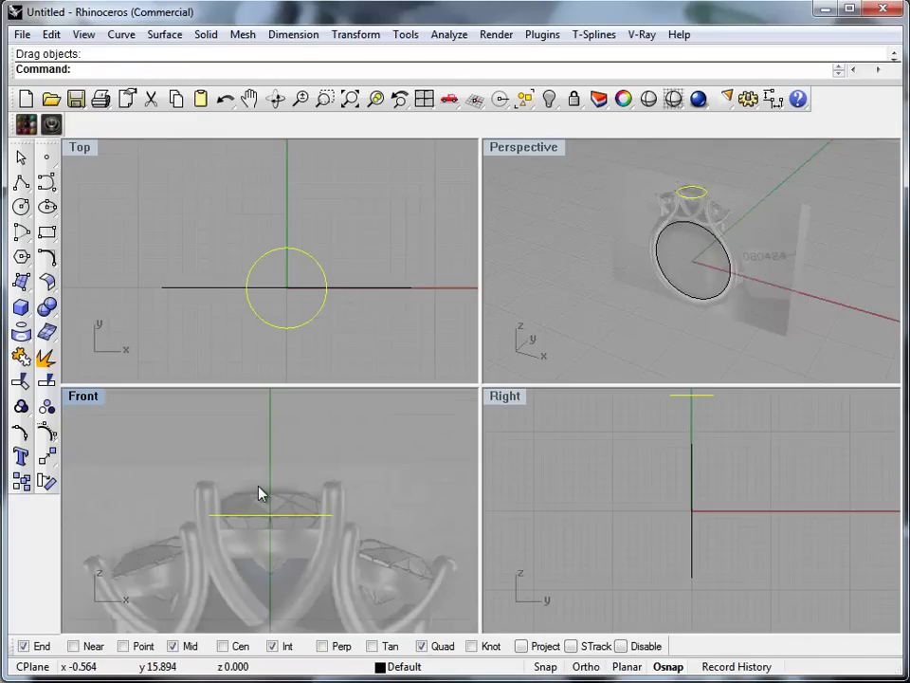
Try a Scale2D of the girdle circle about the origin down to table size without Copy, and undo it
scroll(706, 190, "up", 5)
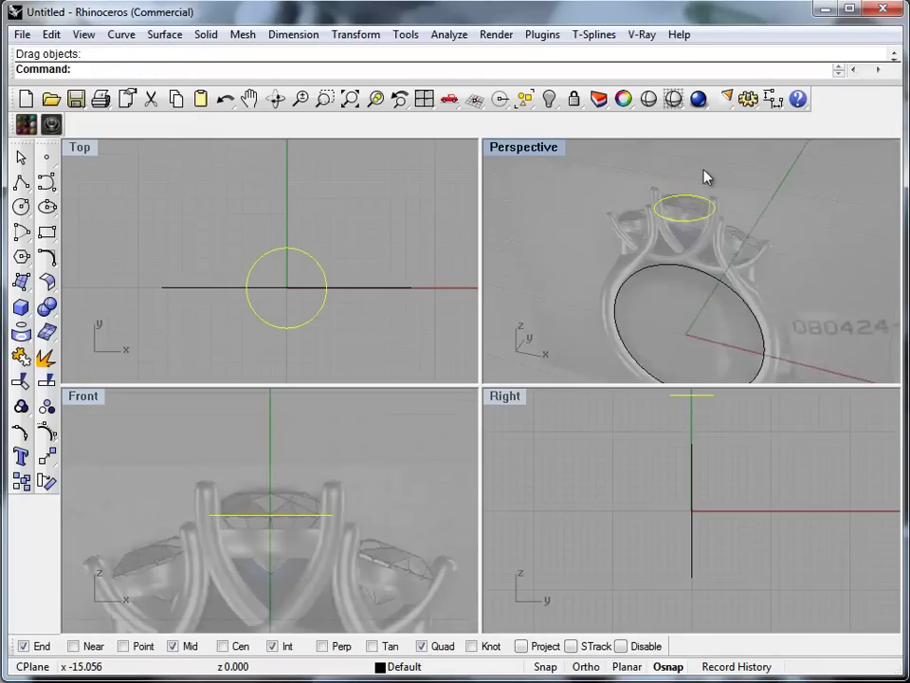
scroll(271, 286, "up", 4)
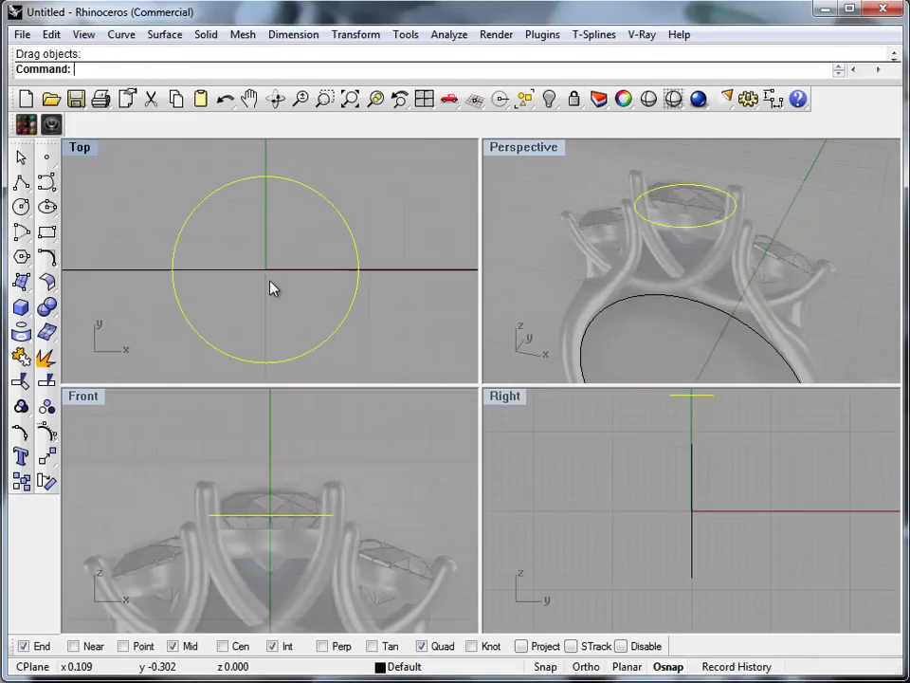
type("Sca")
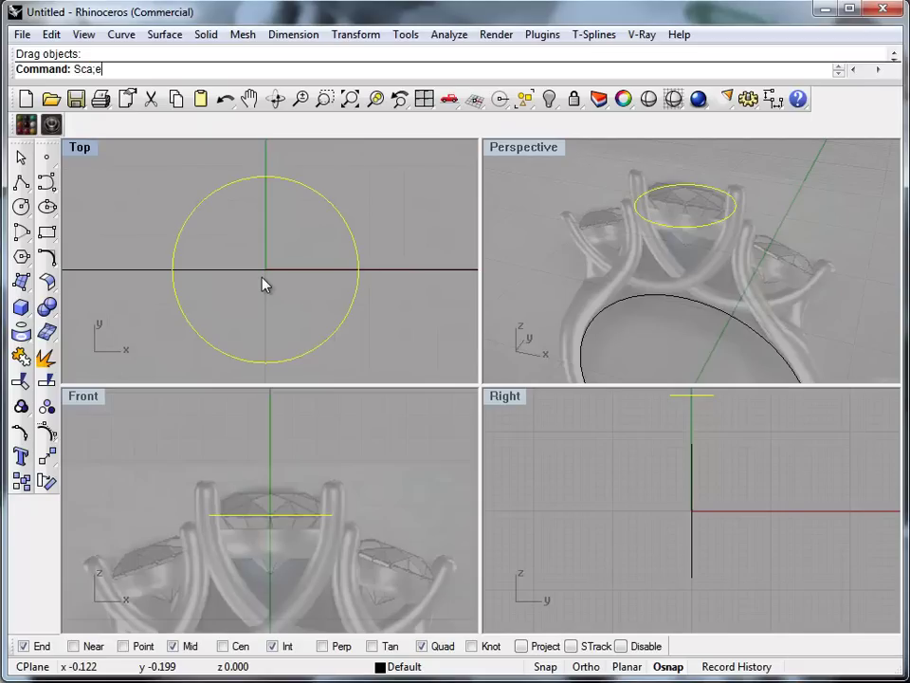
type("le2D")
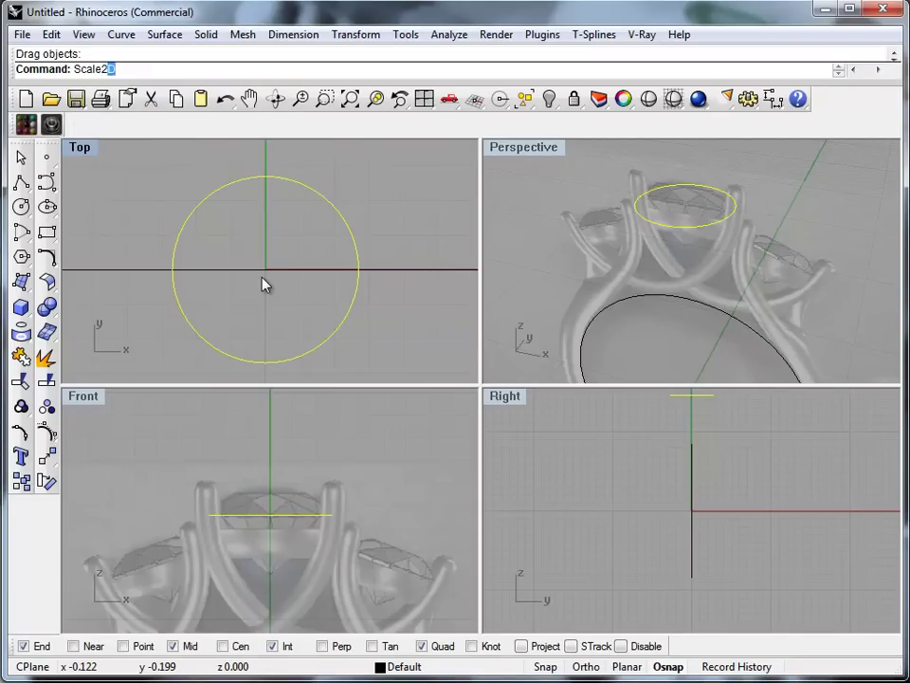
key("Return")
left_click(265, 270)
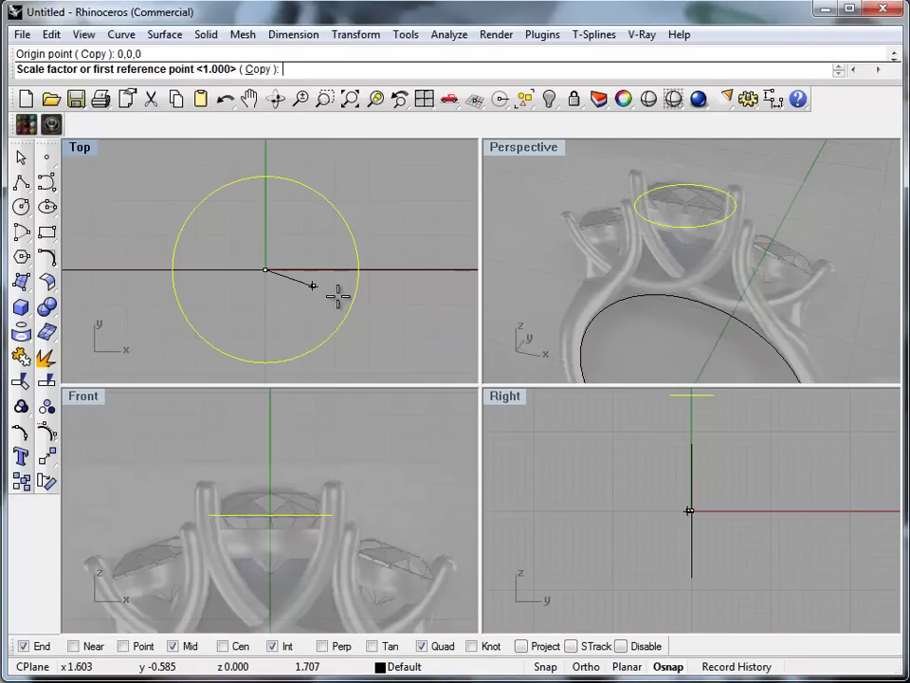
left_click(425, 339)
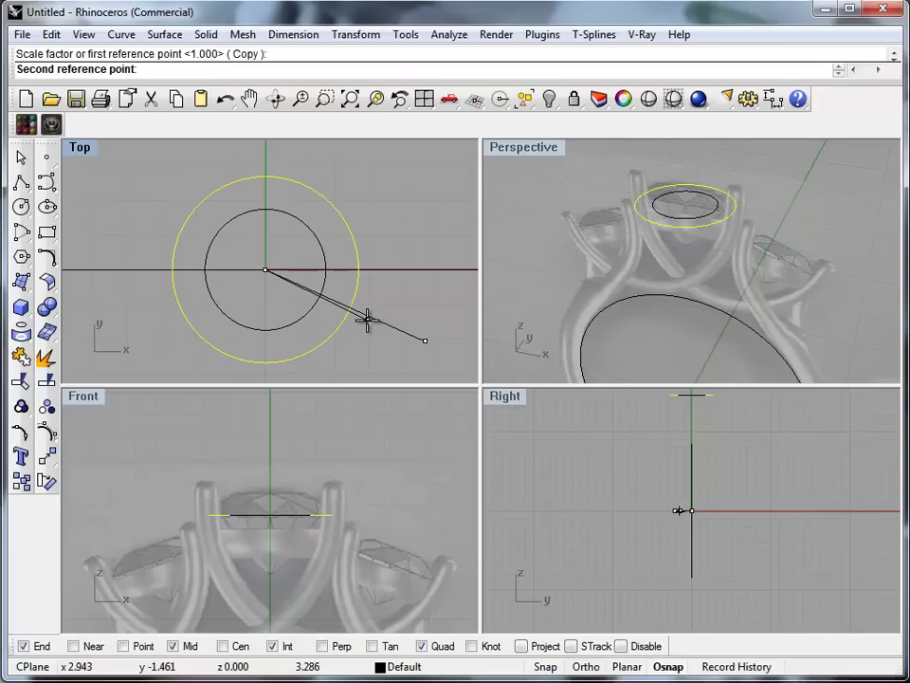
left_click(368, 321)
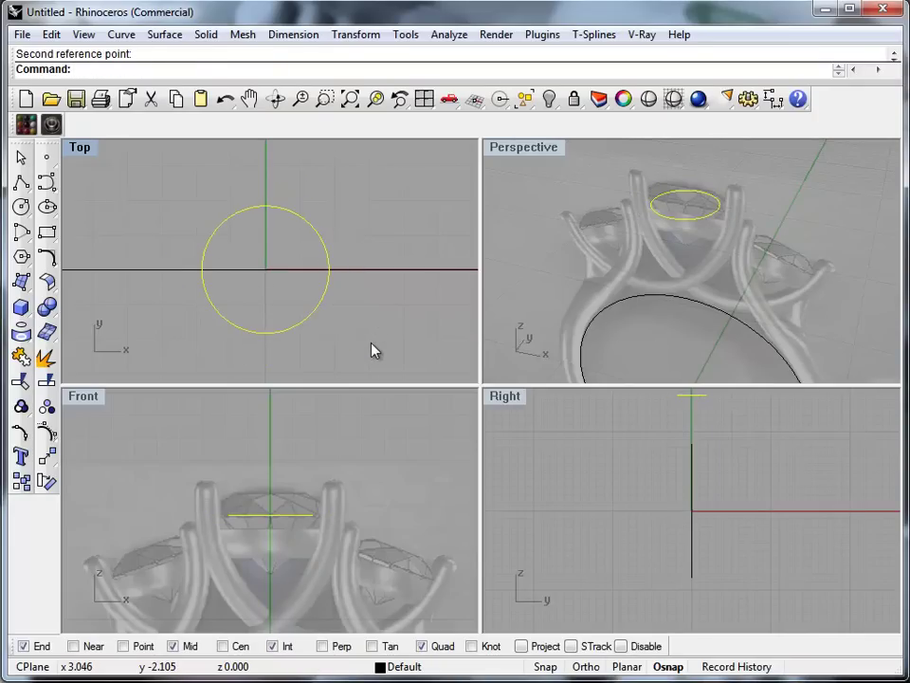
key("ctrl+z")
Make a copy of the girdle circle at about two-thirds size with Scale2D and its Copy option, based at 0,0,0
key("Return")
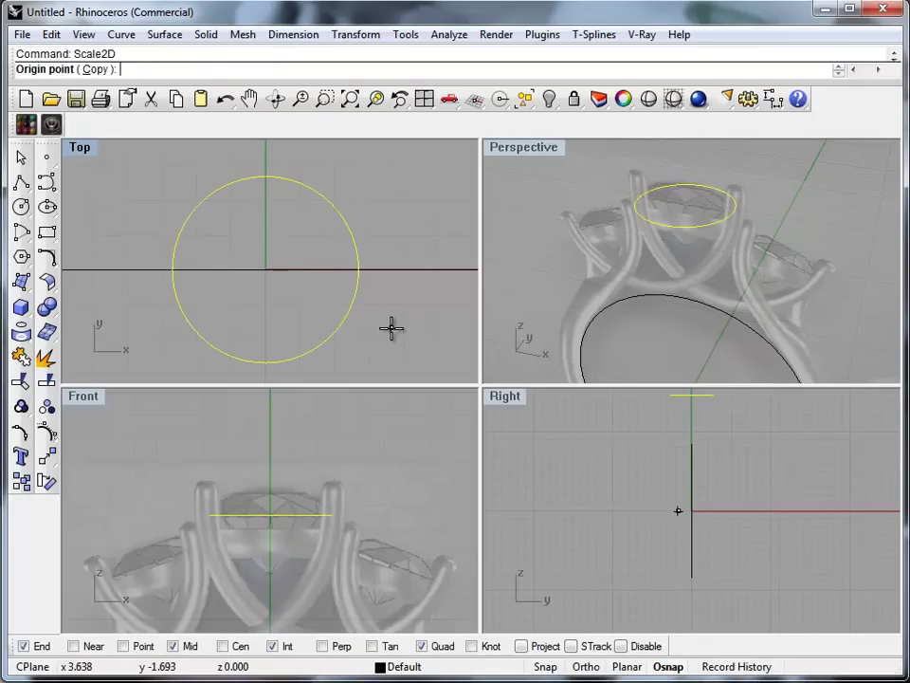
type("0,0,0")
key("Return")
left_click(257, 69)
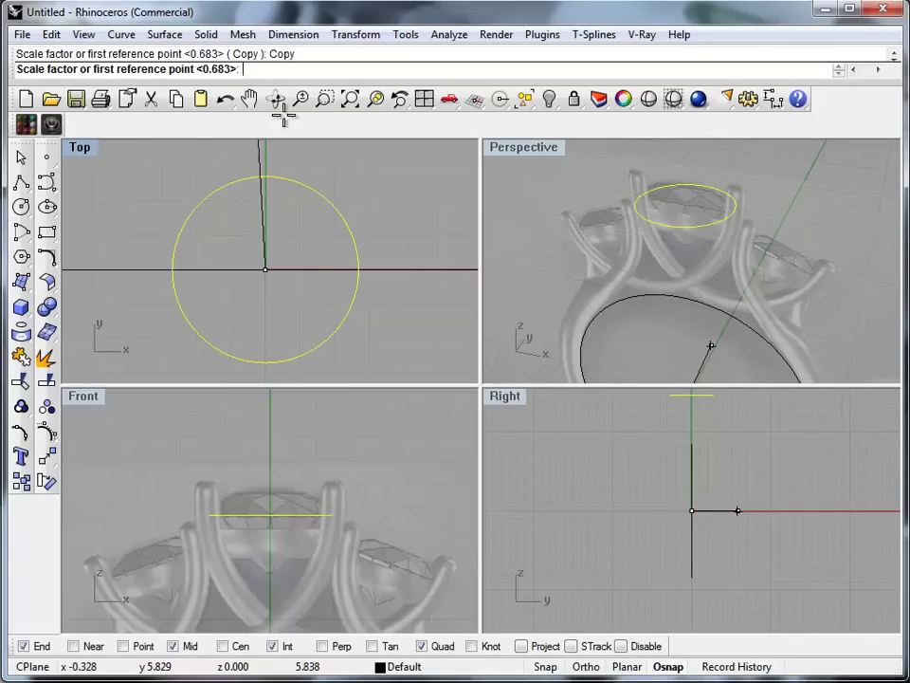
left_click(414, 351)
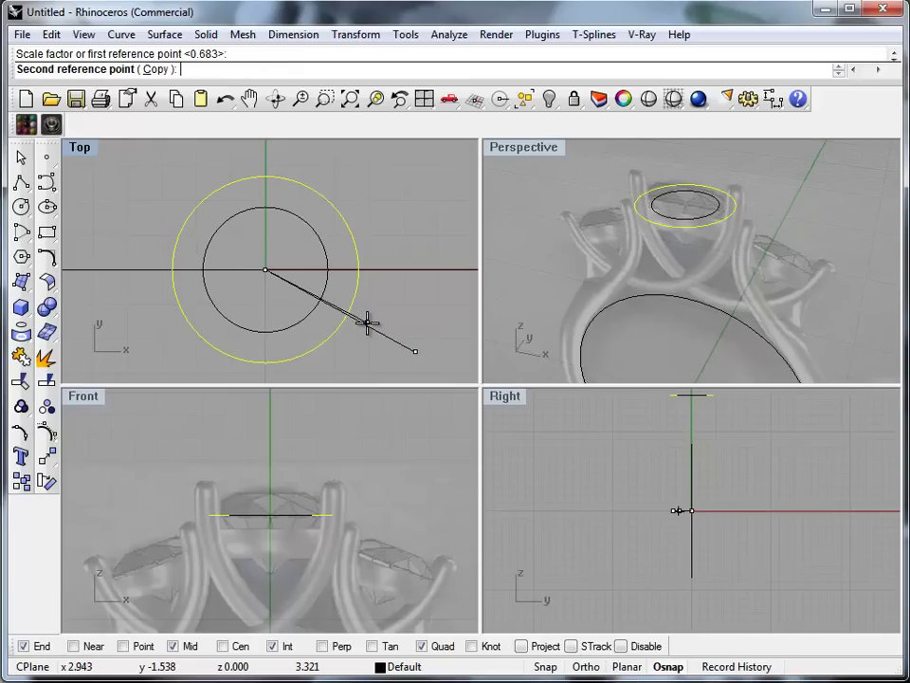
left_click(369, 323)
key("Return")
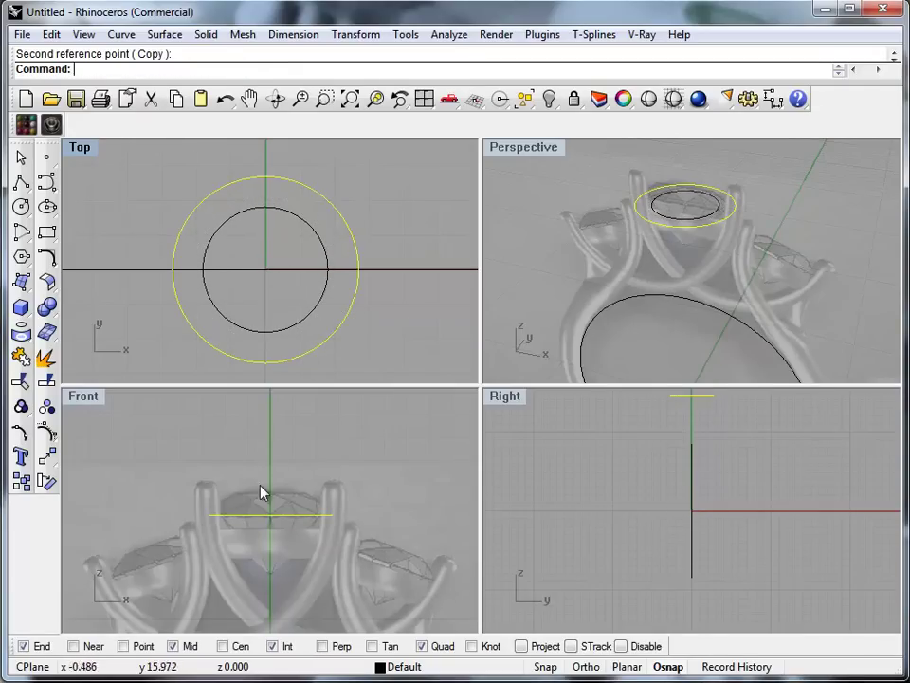
Move the smaller circle up in the Front view to the top face of the centre stone
left_click(270, 333)
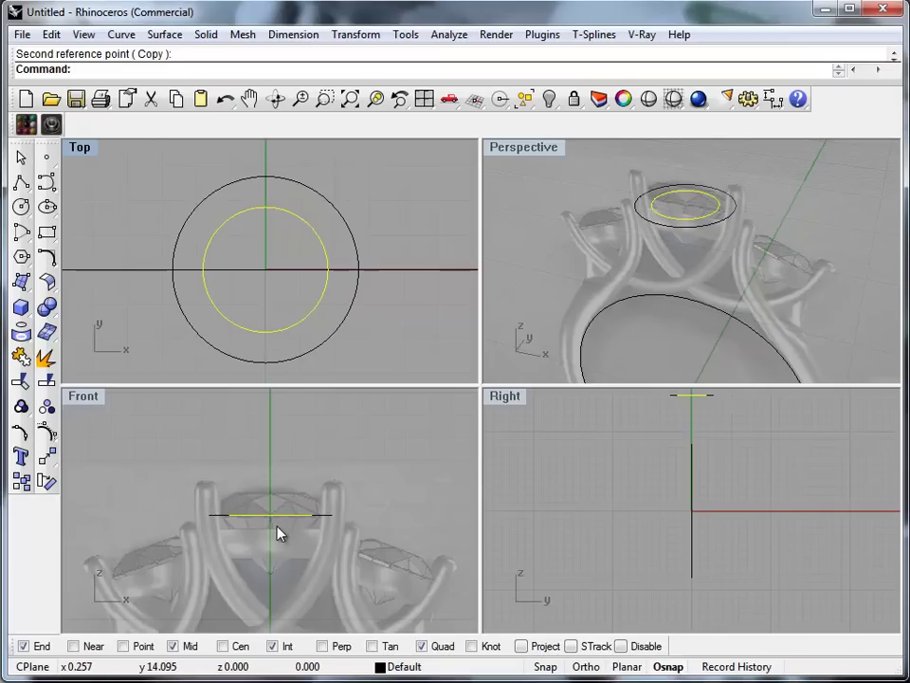
left_click_drag(274, 522, 274, 493)
left_click(245, 438)
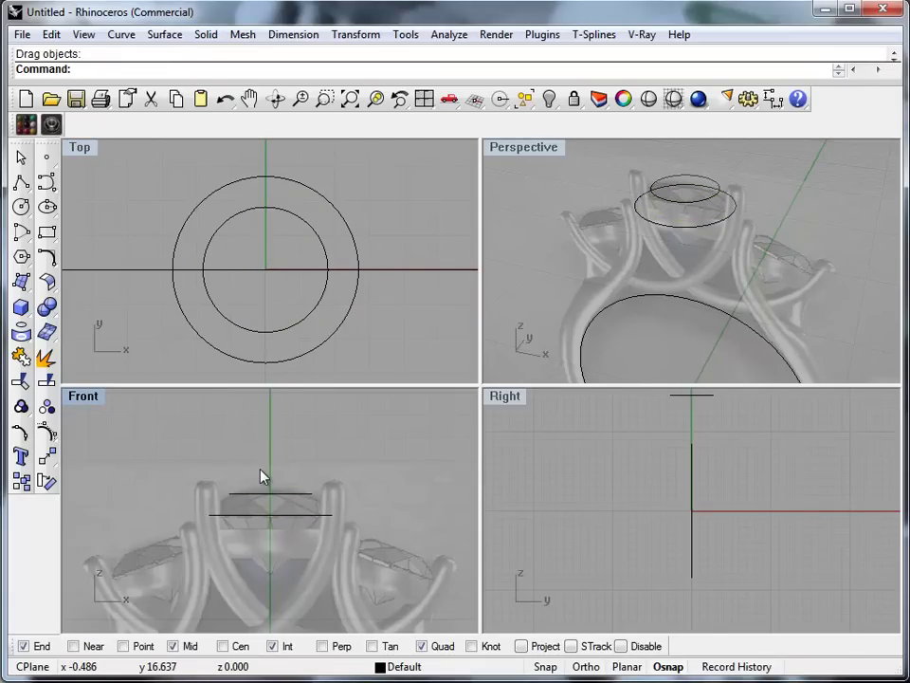
Place a point object at the finger circle's top quadrant and move it up to the centre stone's bottom tip in the Front view
left_click(47, 159)
left_click(264, 269)
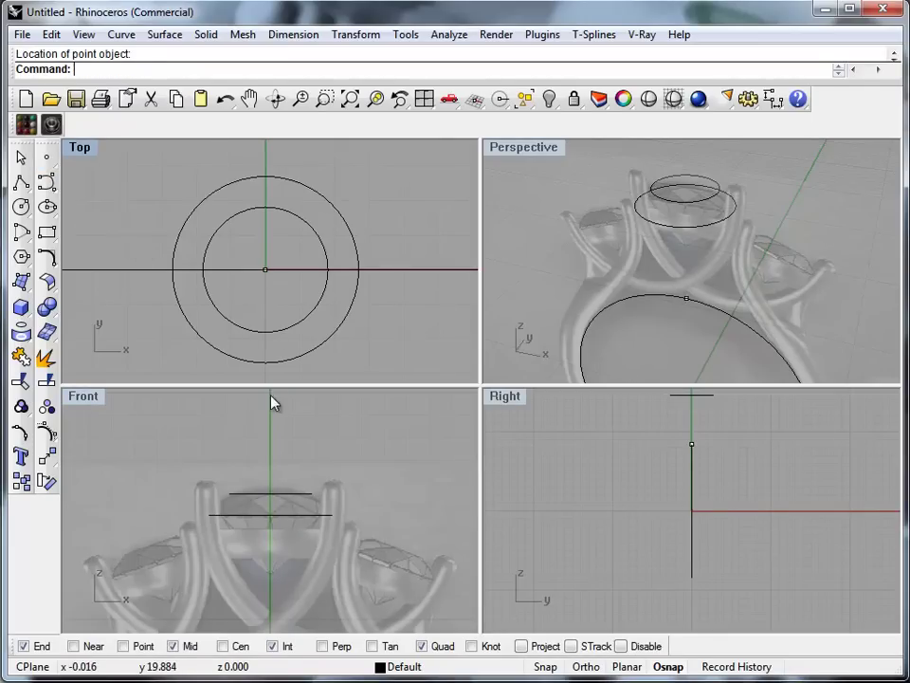
scroll(272, 403, "down", 5)
scroll(269, 455, "up", 10)
left_click(262, 500)
right_click_drag(238, 564, 276, 389)
scroll(279, 503, "down", 3)
scroll(293, 484, "up", 5)
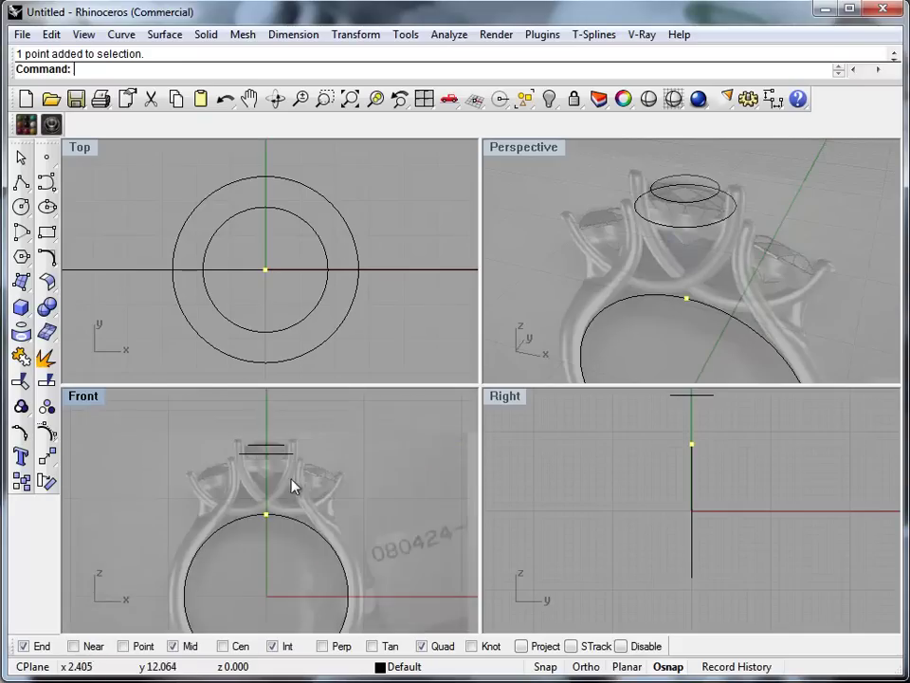
left_click_drag(269, 566, 275, 436)
scroll(232, 503, "down", 3)
scroll(248, 484, "up", 5)
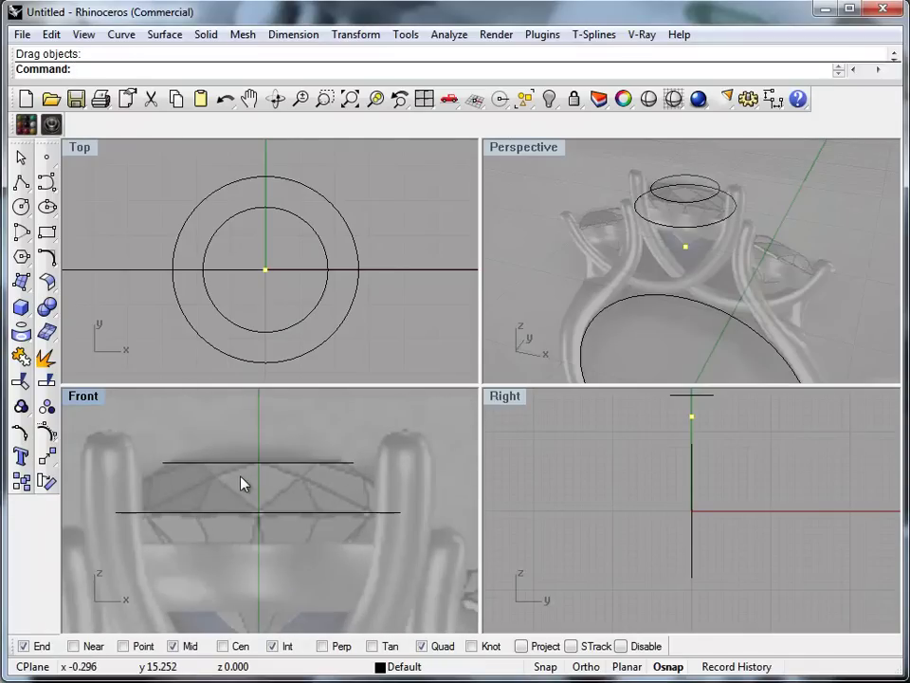
Loft the two stone circles and the tip point with straight sections and no simplification
scroll(250, 468, "down", 2)
right_click_drag(652, 203, 617, 162)
scroll(617, 162, "up", 3)
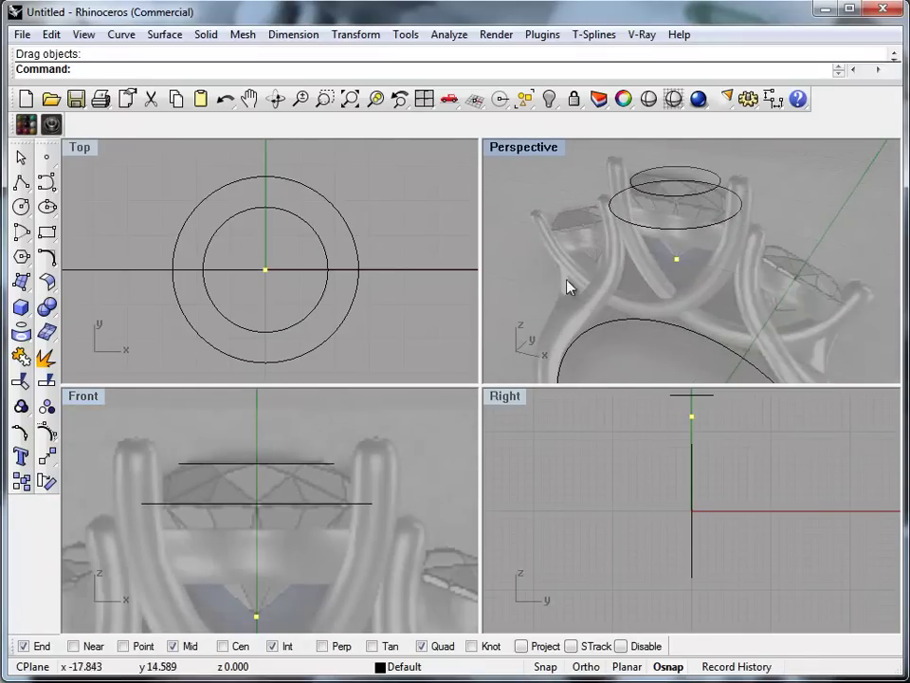
scroll(316, 520, "up", 2)
right_click_drag(618, 316, 638, 290)
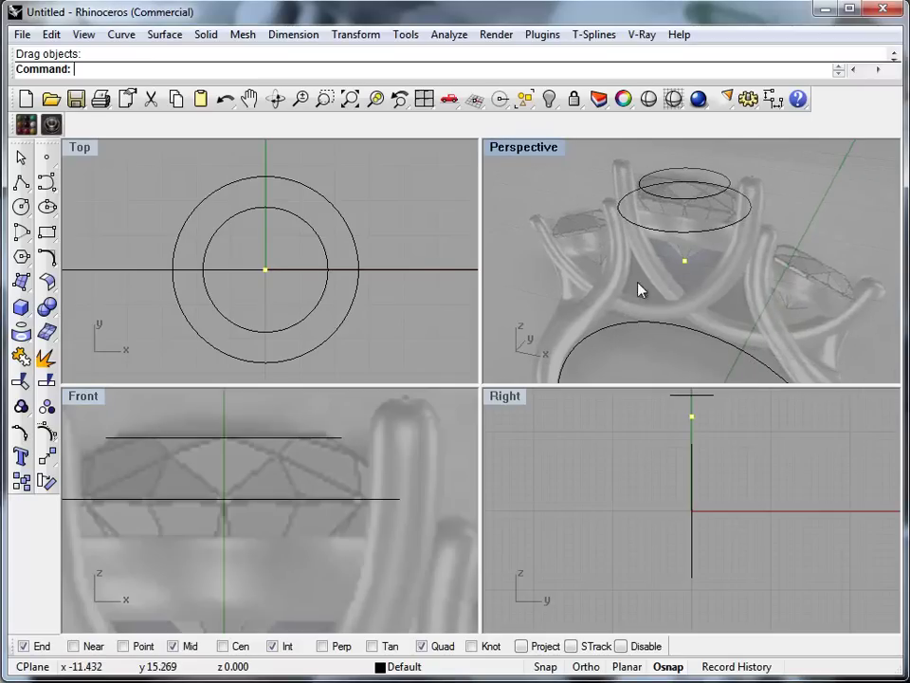
type("Loft")
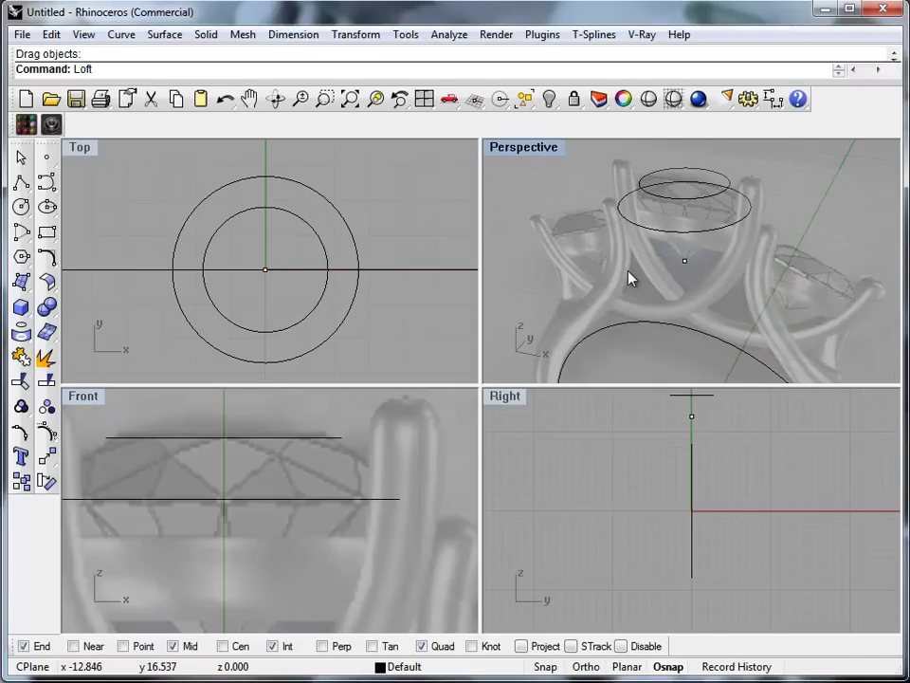
key("Return")
left_click(668, 201)
left_click(675, 232)
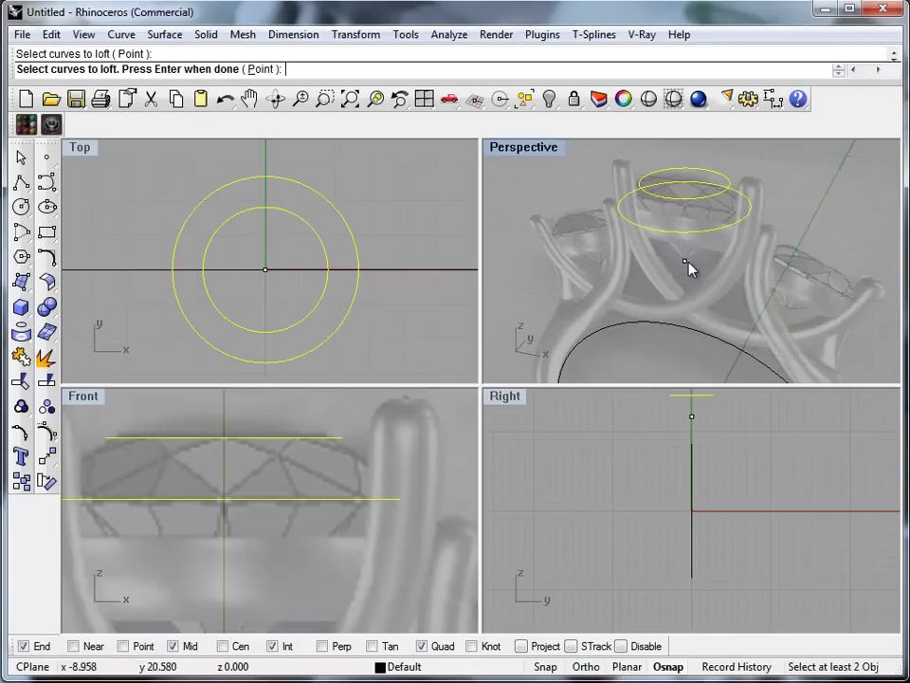
key("Return")
key("Return")
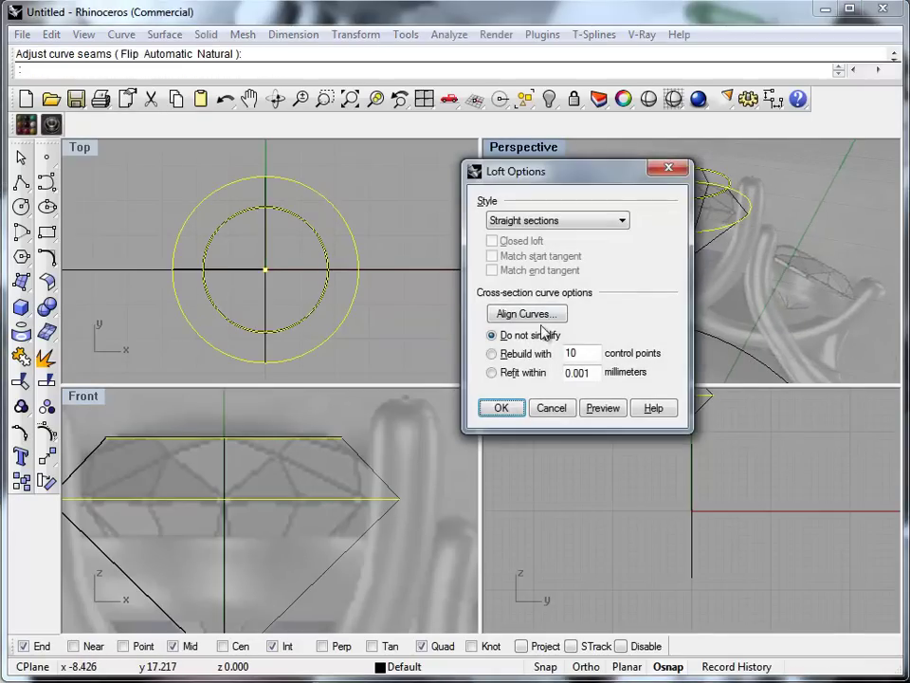
left_click(497, 408)
Cap the open top of the lofted stone surface
right_click_drag(632, 264, 752, 259)
left_click(714, 256)
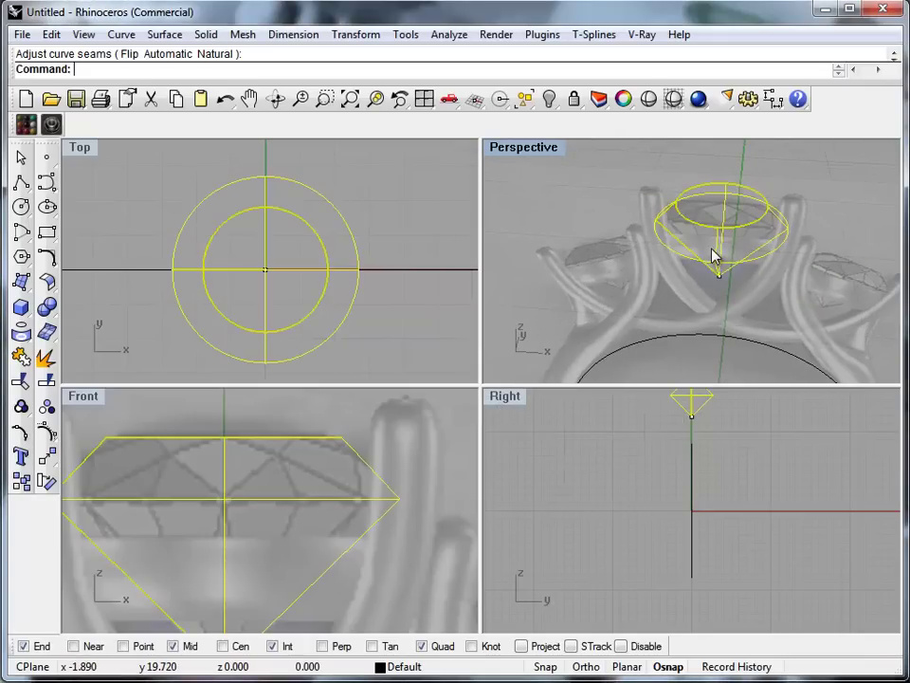
type("Cap")
key("Return")
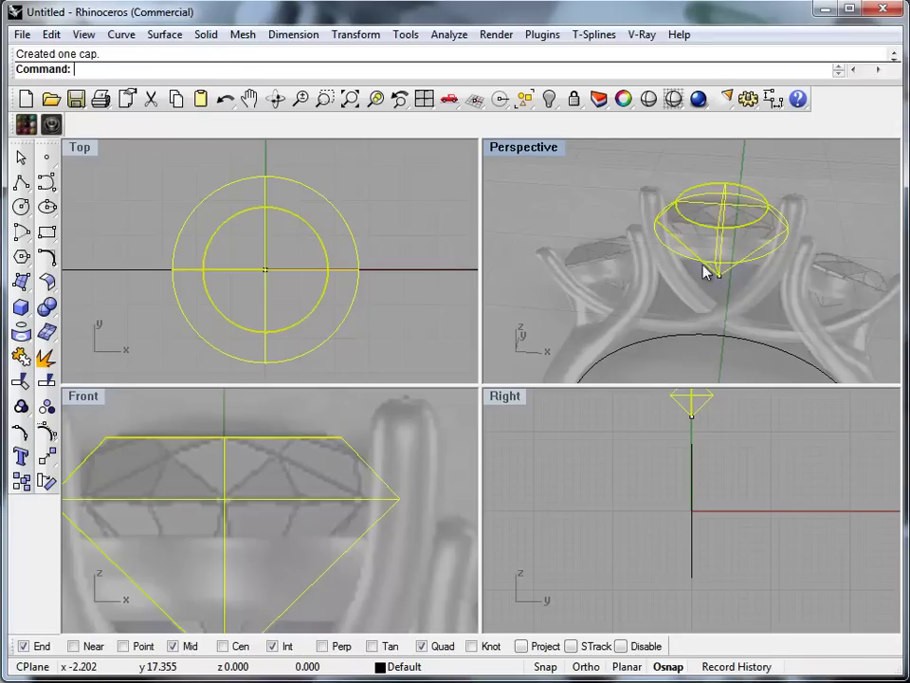
Delete the two construction circles and the tip point, keeping the stone solid
scroll(303, 452, "down", 5)
left_click_drag(96, 423, 357, 512)
key("Delete")
left_click(258, 573)
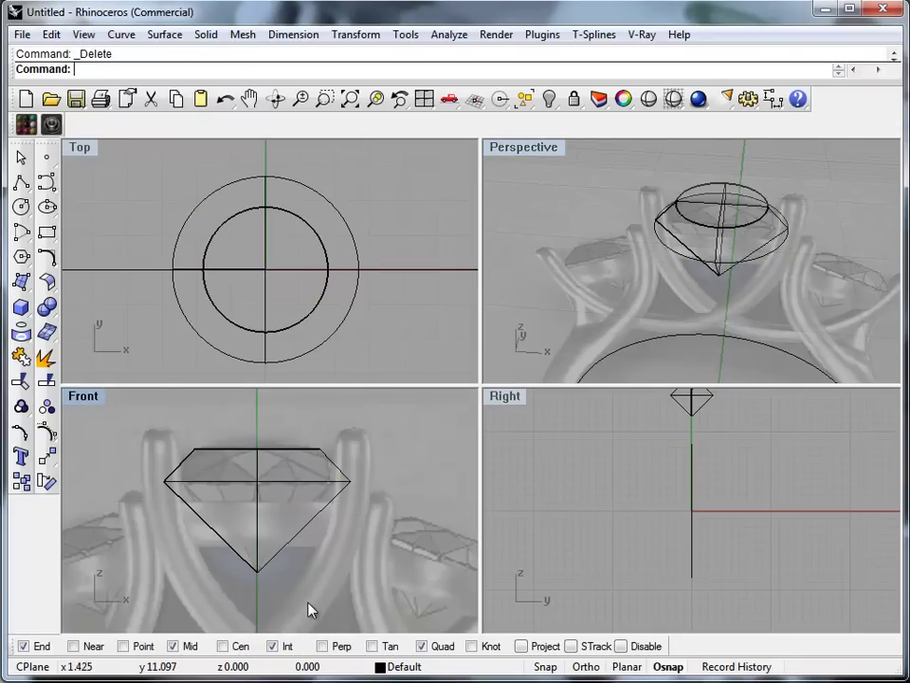
key("Delete")
Switch the Perspective viewport to a shaded display and inspect the centre stone
scroll(262, 490, "down", 3)
right_click_drag(649, 280, 574, 212)
left_click(516, 149)
left_click(539, 253)
mouse_move(661, 288)
right_mouse_down()
mouse_move(559, 231)
mouse_move(699, 193)
mouse_move(762, 297)
mouse_move(611, 260)
mouse_move(622, 271)
mouse_move(720, 229)
right_mouse_up()
scroll(713, 209, "up", 8)
scroll(749, 225, "down", 7)
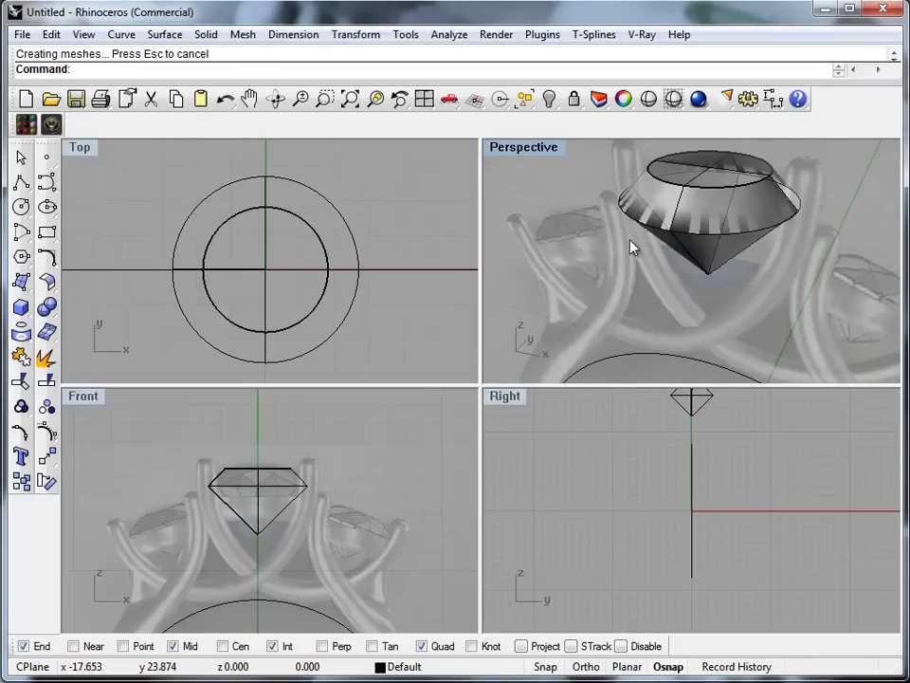
Rotate a copy of the centre stone about 0,0,0 by about 23 degrees towards the photographed left side stone in the Front view
scroll(237, 498, "down", 2)
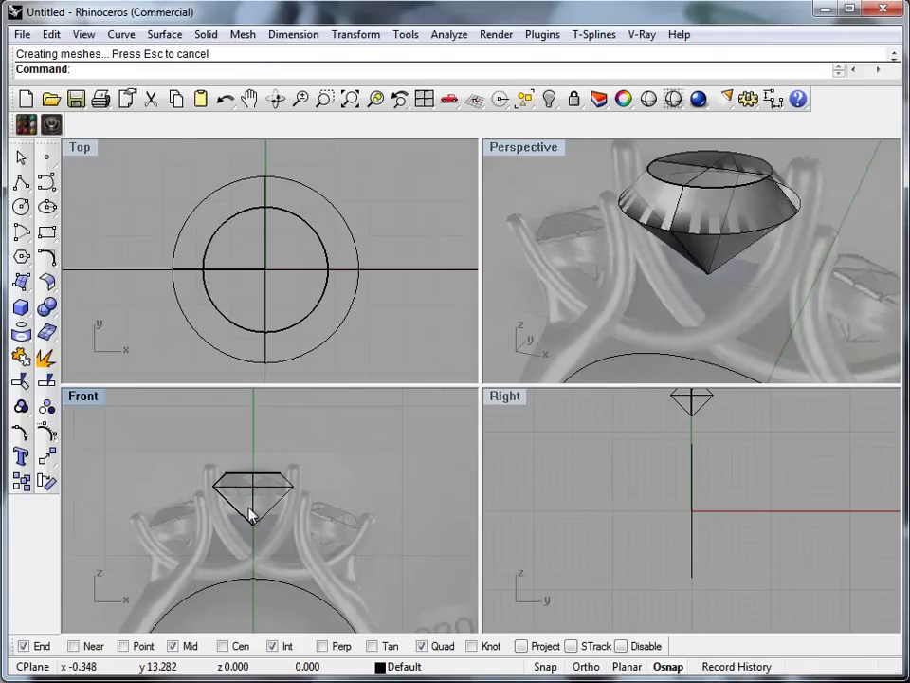
left_click(248, 515)
type("Ro")
key("Return")
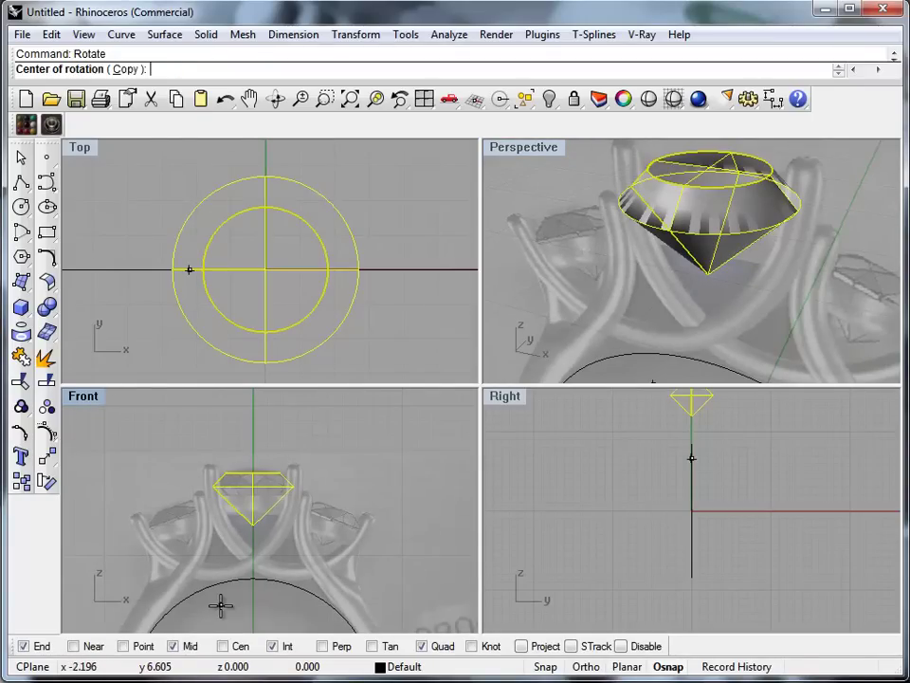
type("0,0,0")
key("Return")
left_click(183, 69)
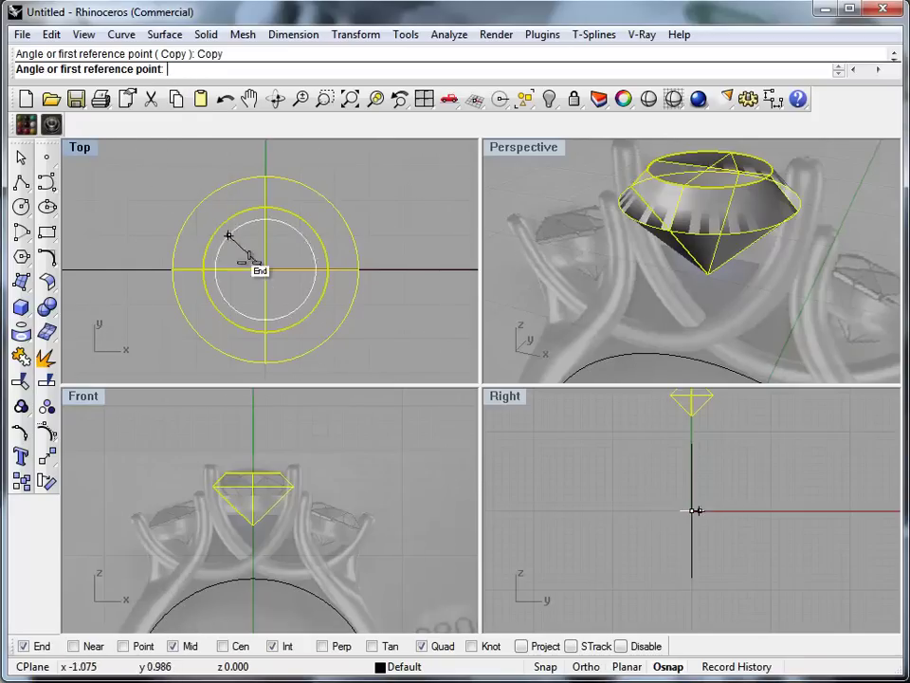
left_click(253, 422)
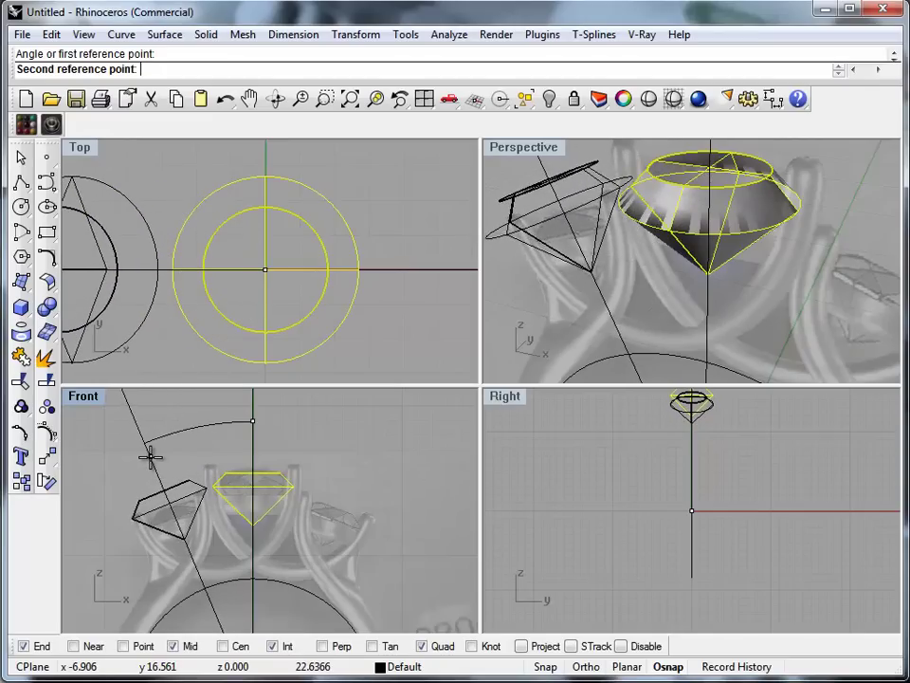
left_click(146, 461)
key("Return")
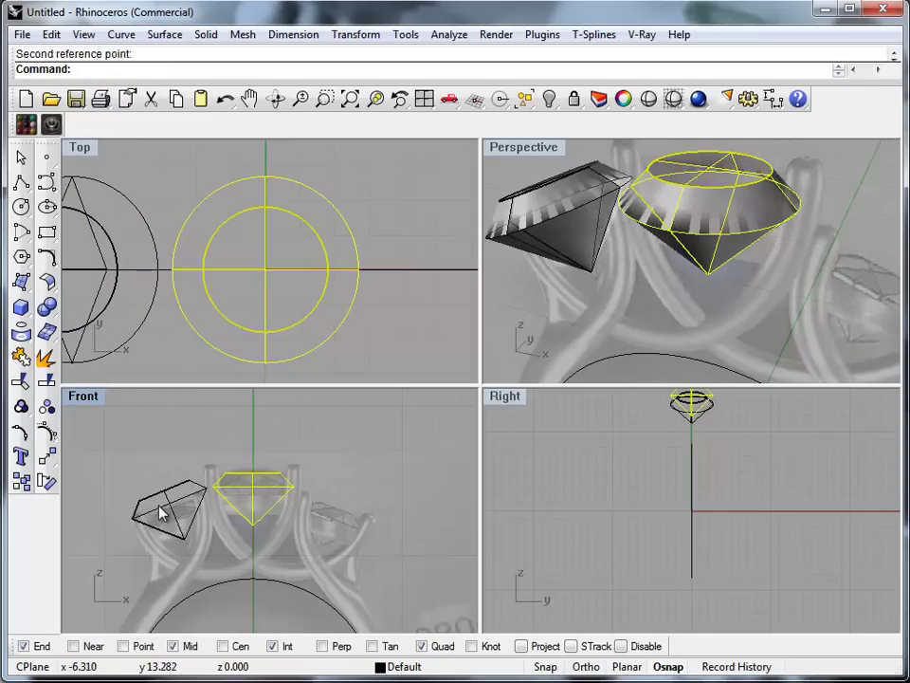
Scale the left stone copy down about the origin by a factor of about 0.914 to bring it closer to the ring
left_click(162, 526)
type("Scale")
key("Return")
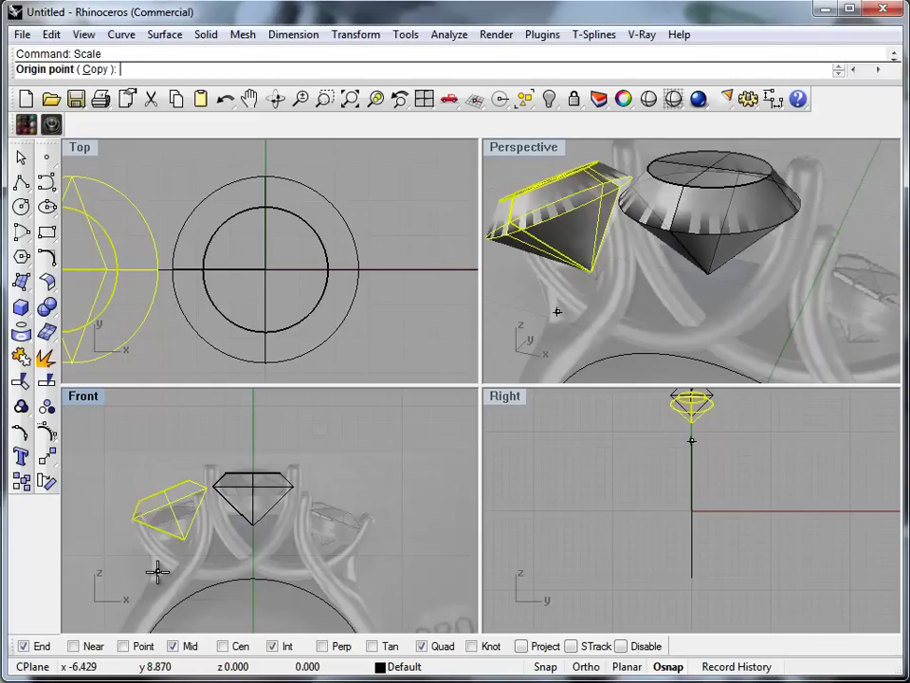
type("0")
key("Return")
left_click(124, 431)
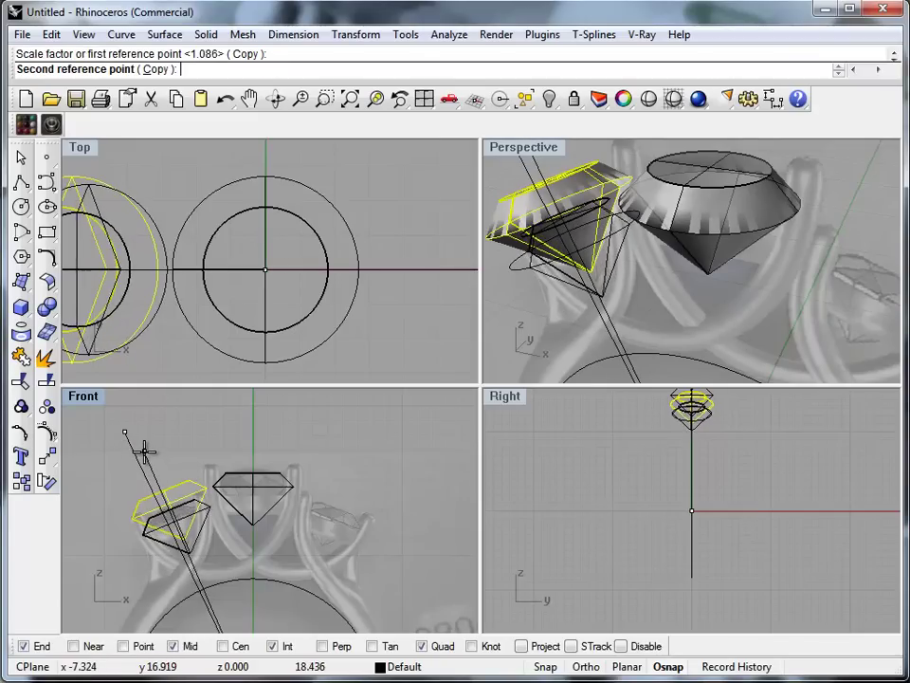
left_click(157, 477)
middle_click(154, 531)
key("Escape")
Scale the left side stone down again, using its bottom tip as the origin point
scroll(228, 528, "up", 10)
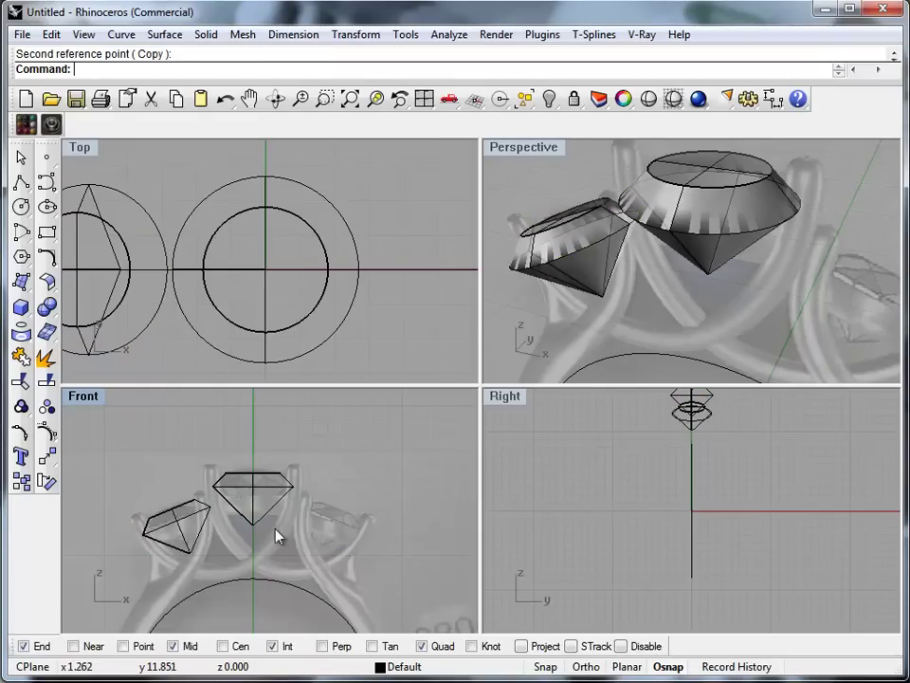
scroll(256, 463, "up", 1)
scroll(256, 565, "down", 3)
left_click(256, 562)
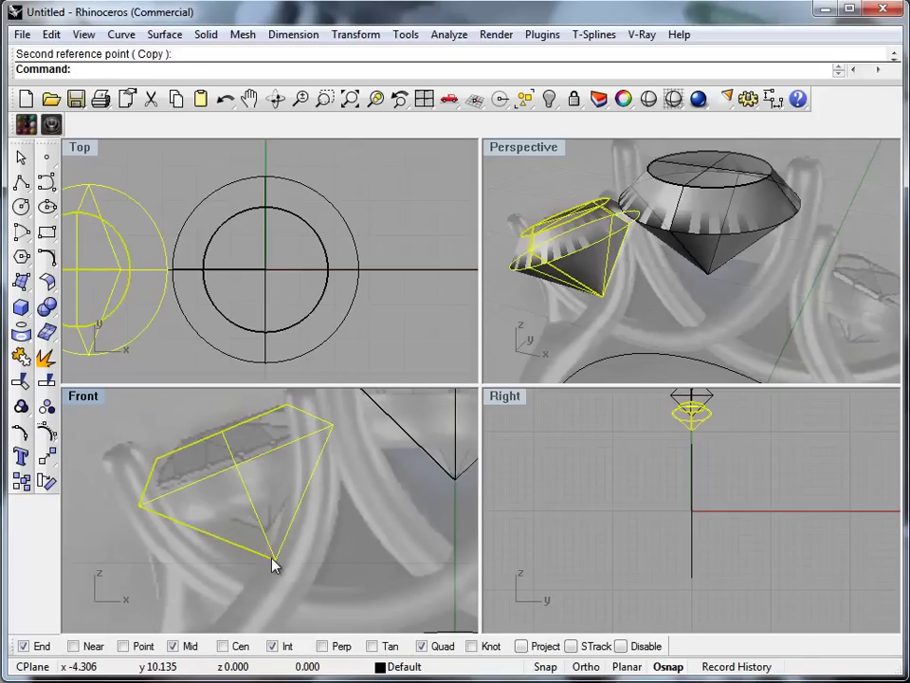
right_click_drag(252, 578, 252, 584)
type("al")
key("Return")
left_click(276, 566)
right_click_drag(213, 518, 214, 596)
left_click(207, 479)
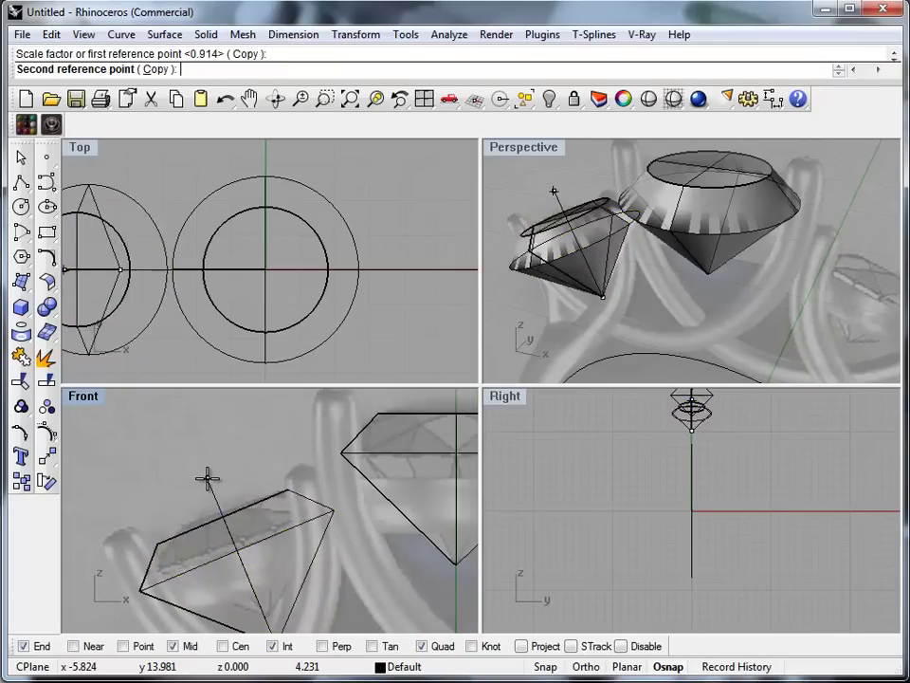
left_click(232, 537)
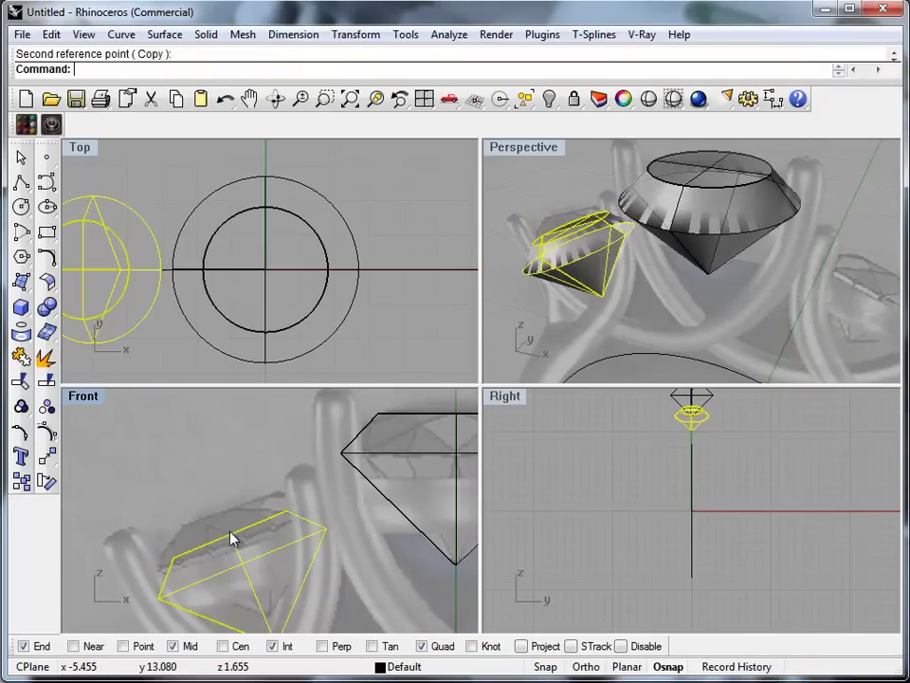
Move the left side stone slightly upward so it sits over the matching stone in the reference photo
left_click_drag(227, 578, 224, 552)
scroll(198, 496, "down", 3)
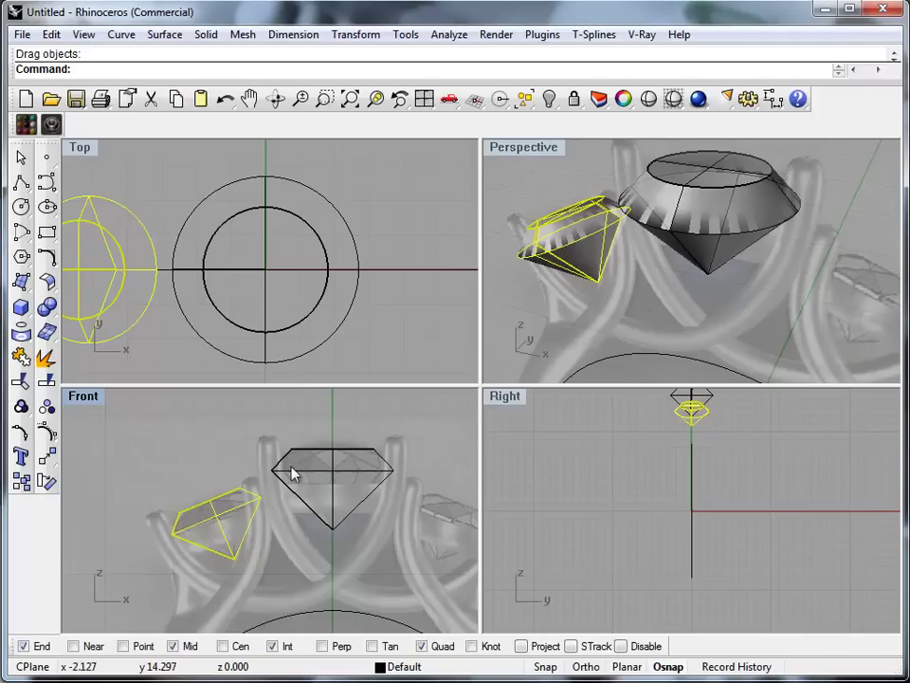
right_click_drag(561, 227, 642, 367)
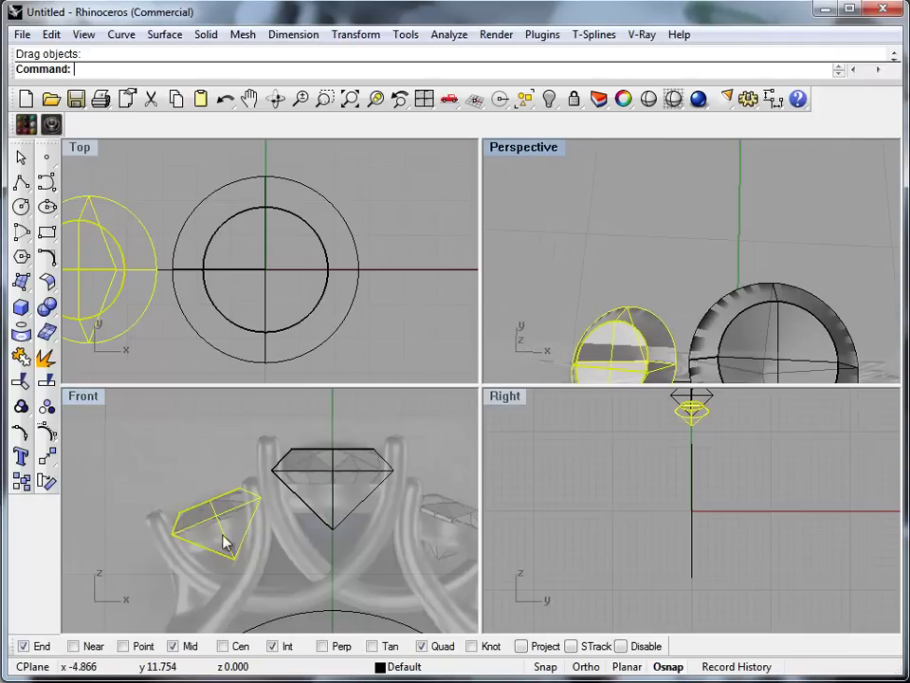
scroll(235, 547, "up", 3)
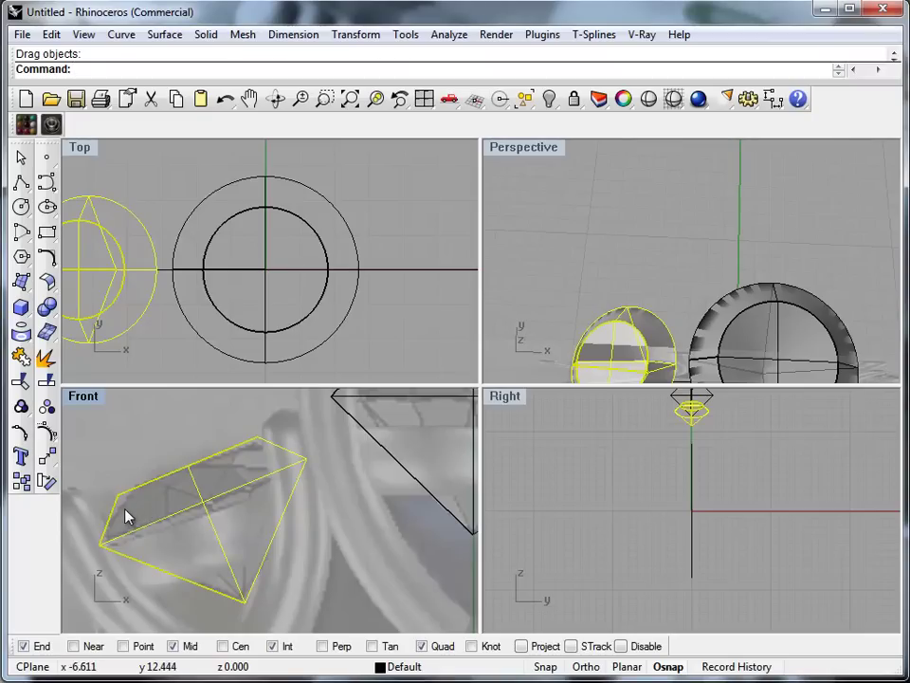
scroll(288, 521, "down", 3)
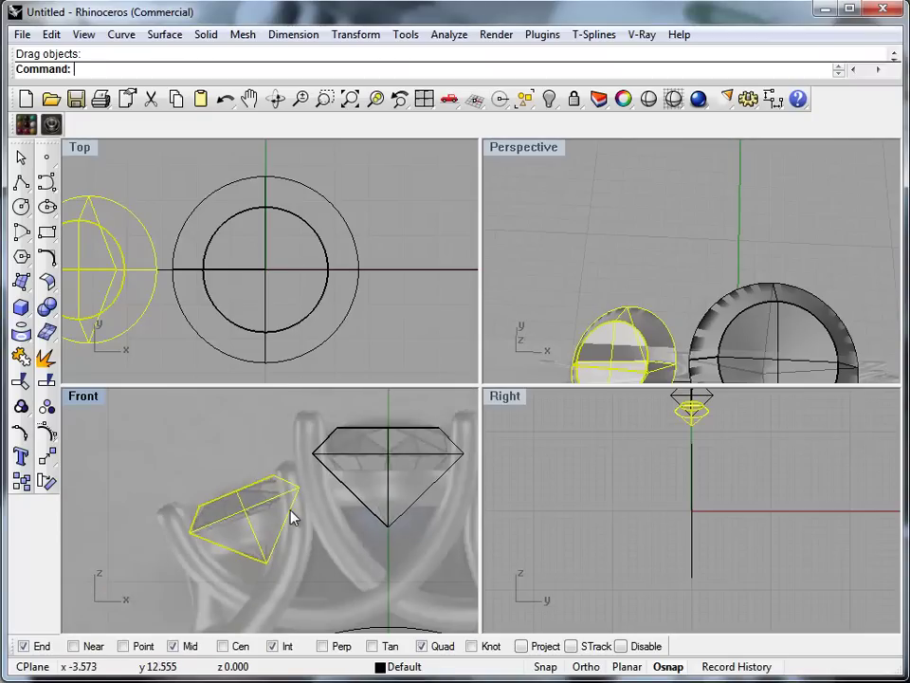
scroll(332, 458, "up", 3)
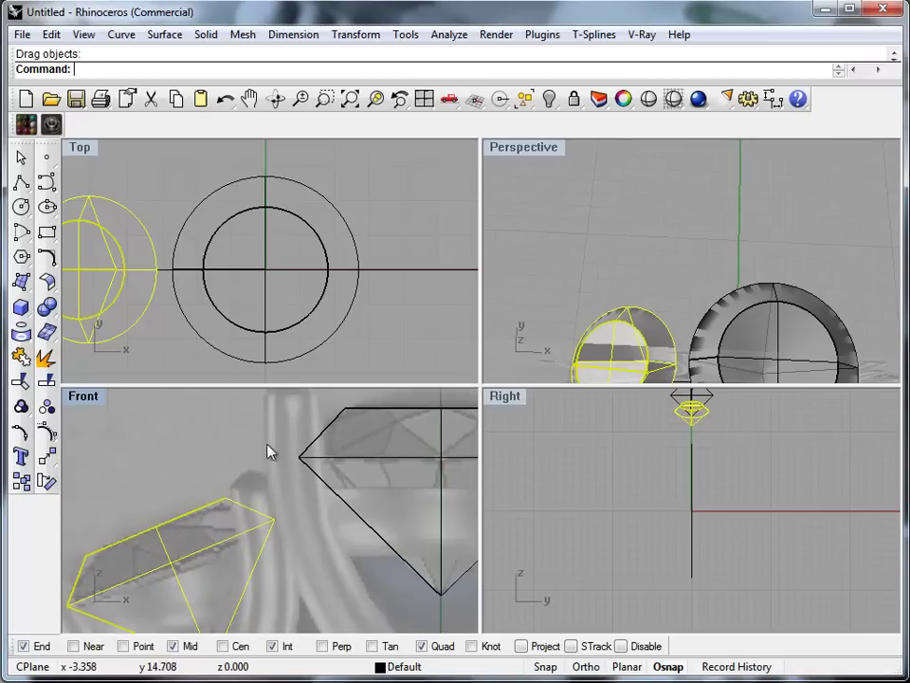
scroll(297, 528, "down", 3)
Enlarge the centre stone's diameter with Scale2D about 0,0,0 in the Top view until its outline reaches the left side stone
scroll(247, 325, "up", 6)
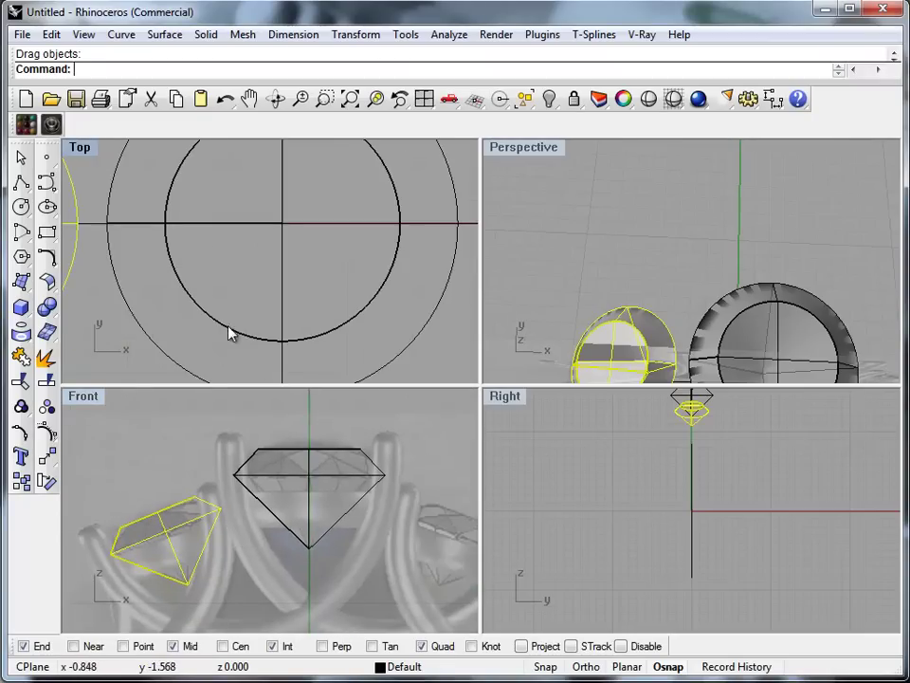
left_click(232, 329)
scroll(247, 328, "down", 10)
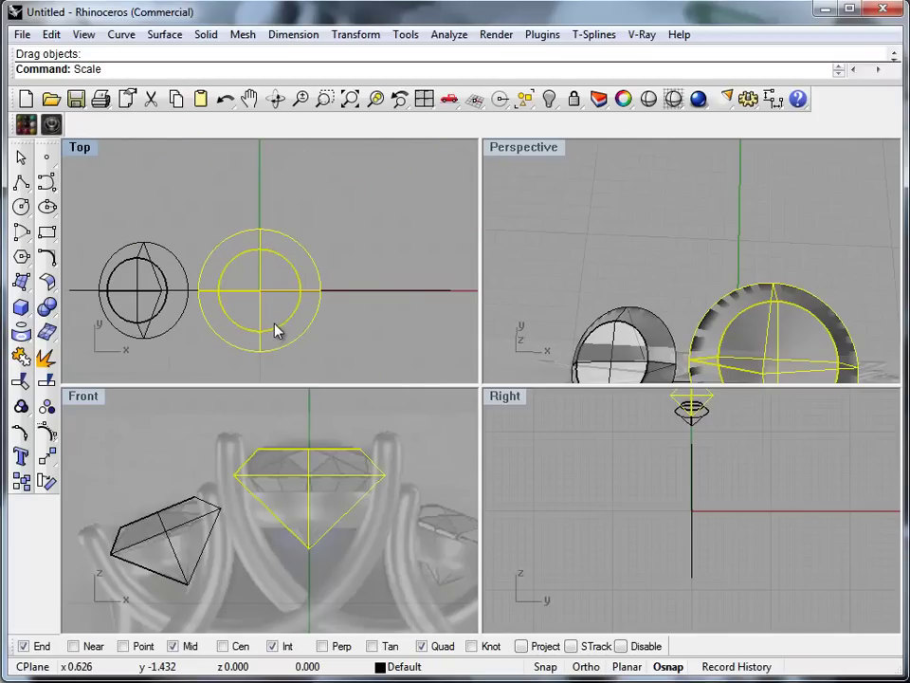
type("2D")
key("Return")
type("0,0,0")
key("Return")
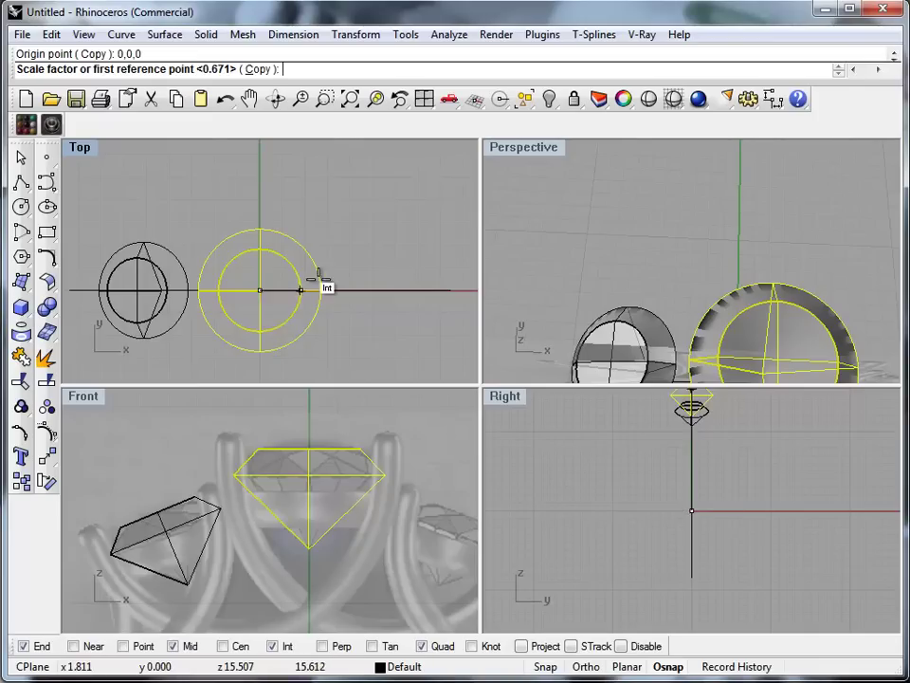
left_click(366, 240)
left_click(379, 233)
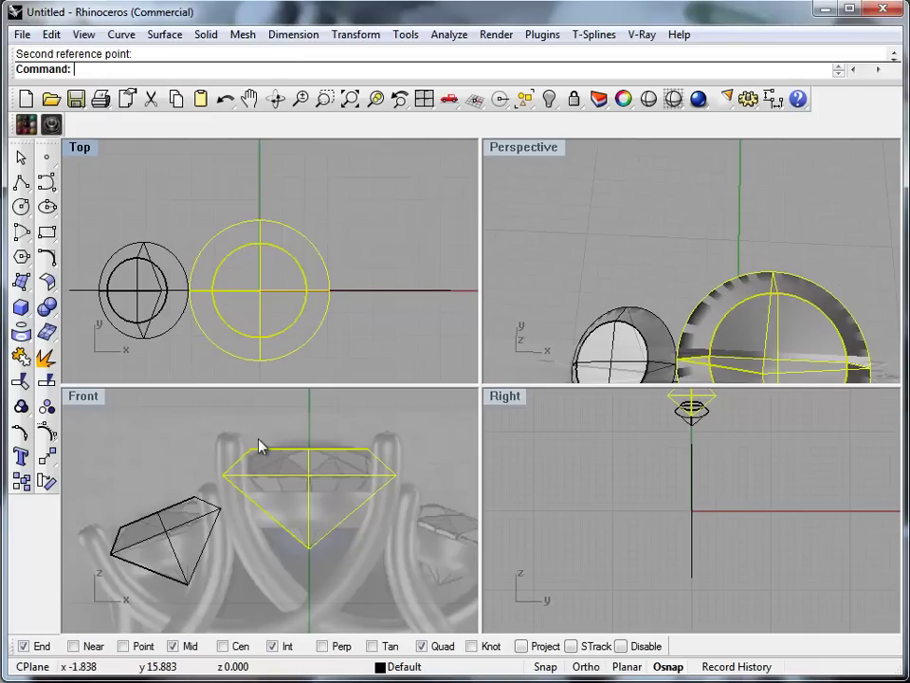
key("Escape")
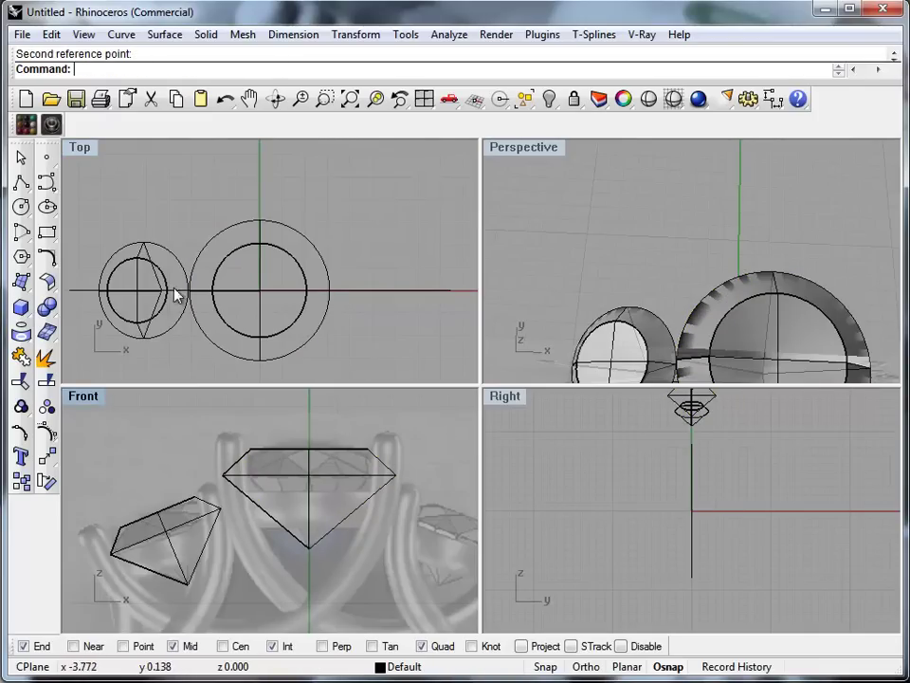
Nudge the left side stone slightly upward in the Front view to refine its fit over the reference photo
scroll(577, 275, "down", 5)
mouse_move(597, 275)
right_mouse_down()
mouse_move(616, 308)
mouse_move(616, 285)
mouse_move(607, 290)
right_mouse_up()
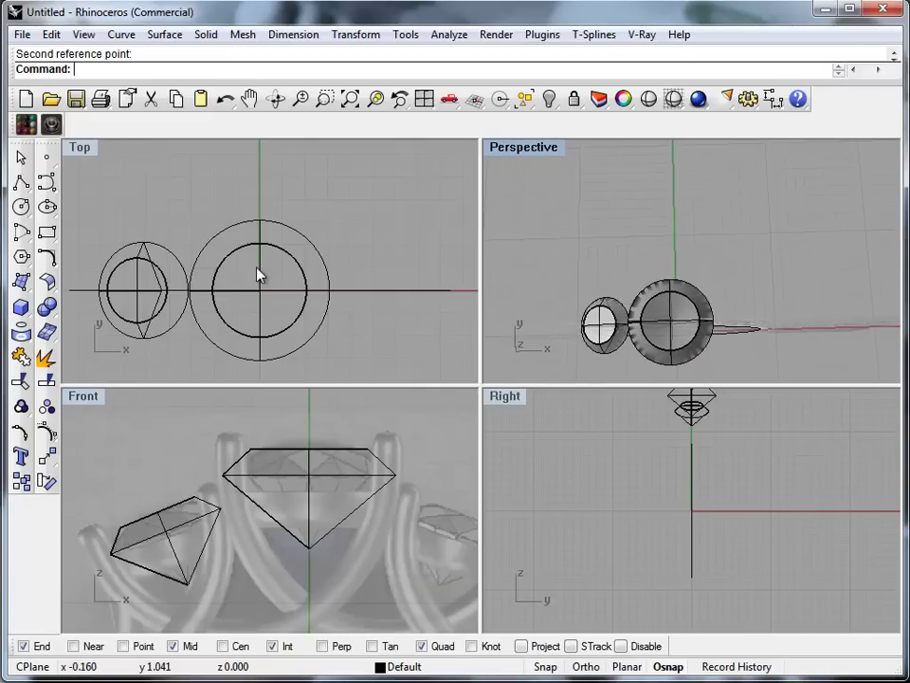
scroll(132, 545, "up", 6)
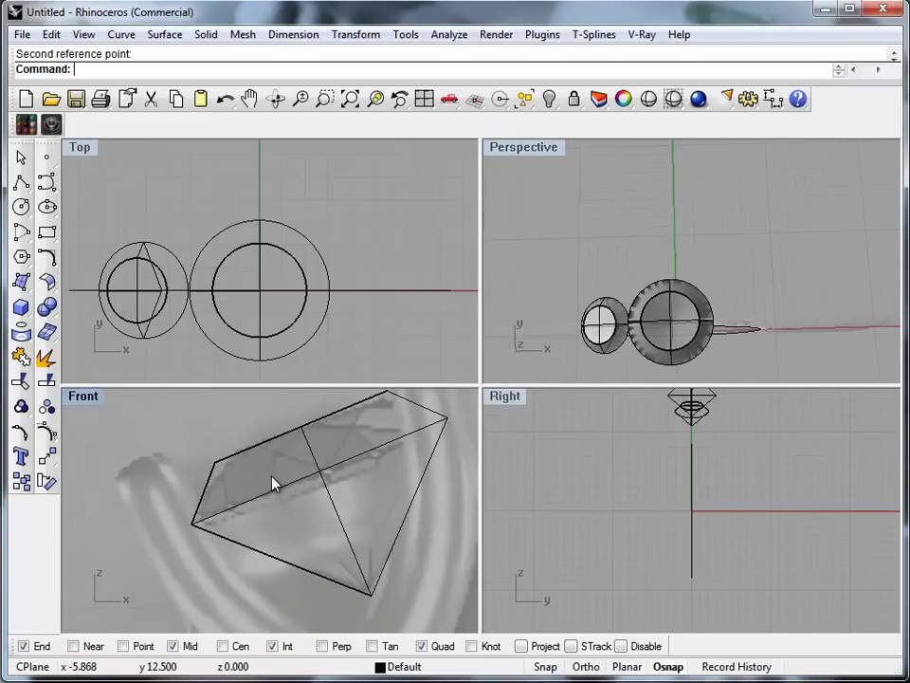
left_click(249, 505)
mouse_move(316, 577)
left_mouse_down()
mouse_move(300, 587)
mouse_move(315, 573)
left_mouse_up()
scroll(290, 520, "down", 6)
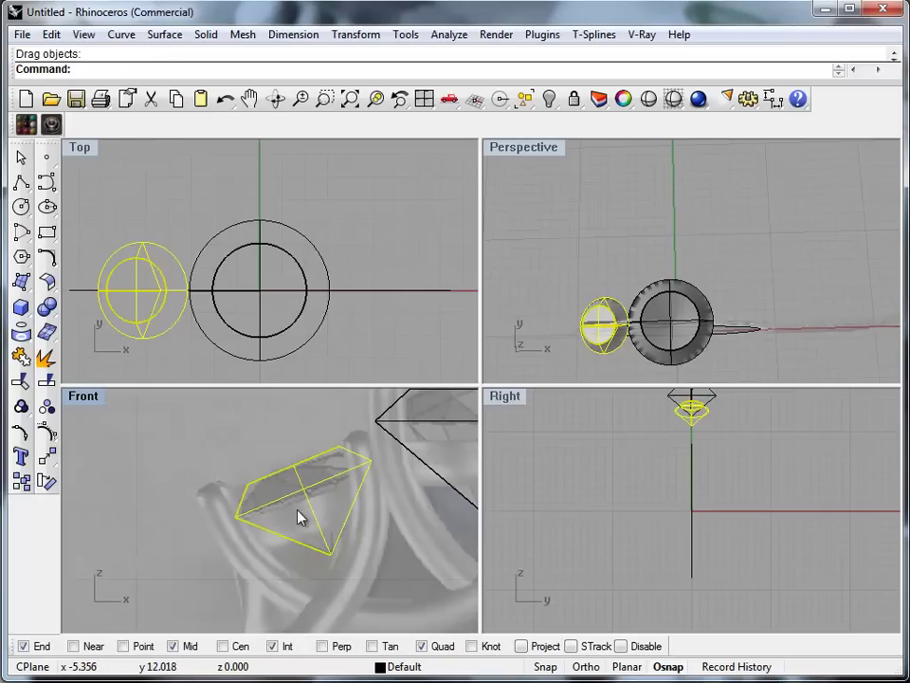
Mirror a copy of the left side stone across the vertical axis through 0,0,0 in the Front view
scroll(337, 546, "down", 3)
scroll(230, 463, "down", 2)
type("Mirror")
key("Return")
type("0,0,0")
key("Return")
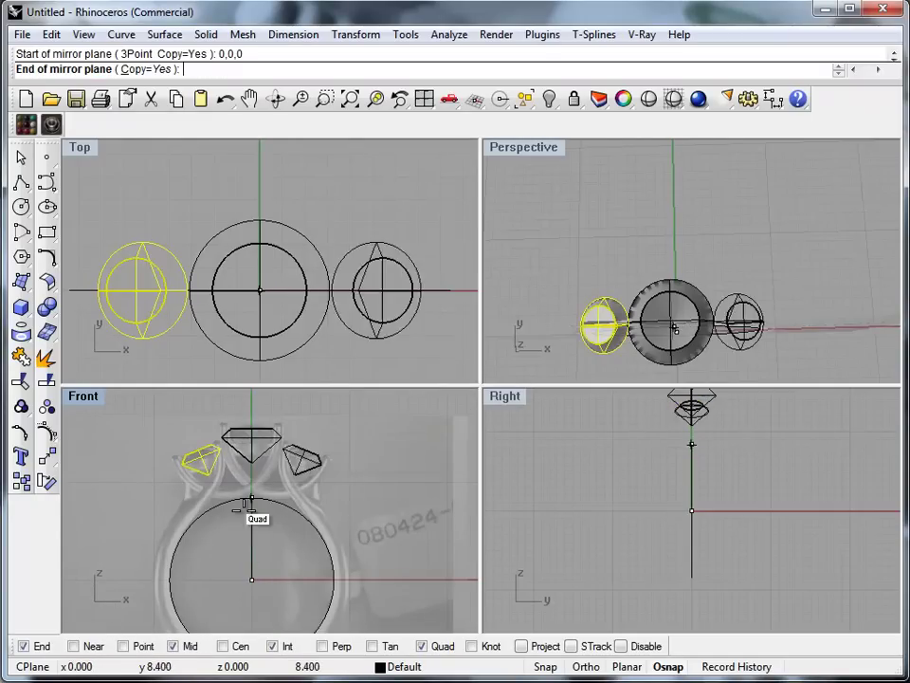
scroll(267, 479, "up", 5)
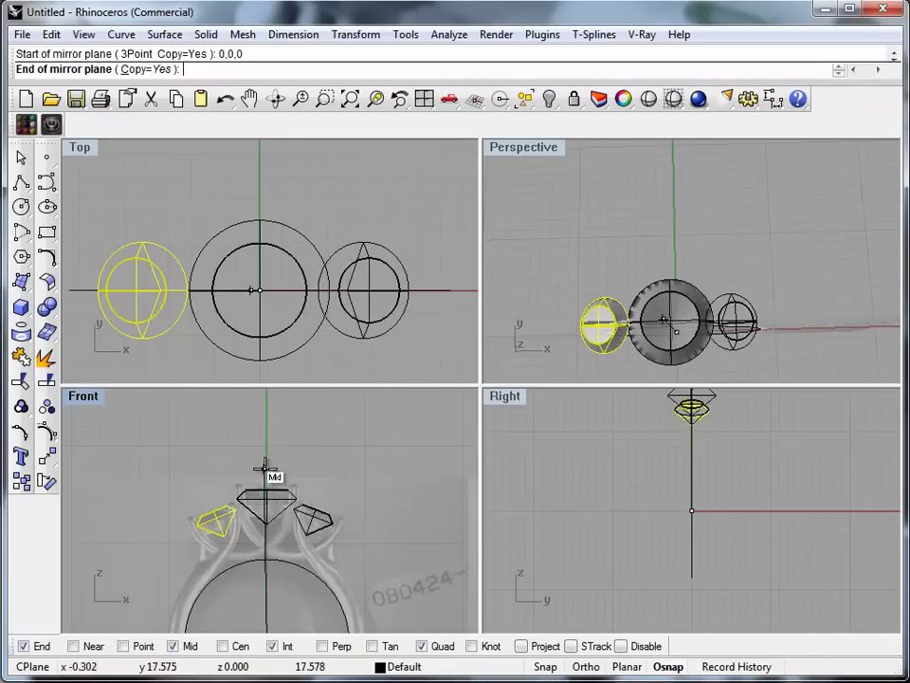
left_click(264, 429)
scroll(306, 477, "down", 3)
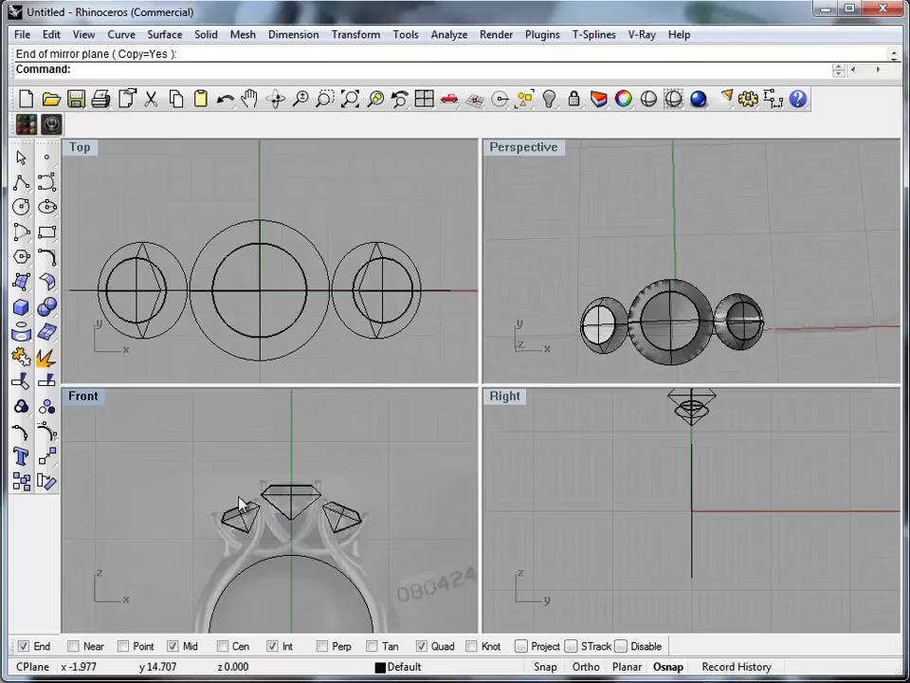
Lock all three stones and inspect their arrangement from the front in the Perspective view
left_click_drag(264, 470, 418, 565)
type("Lock")
key("Return")
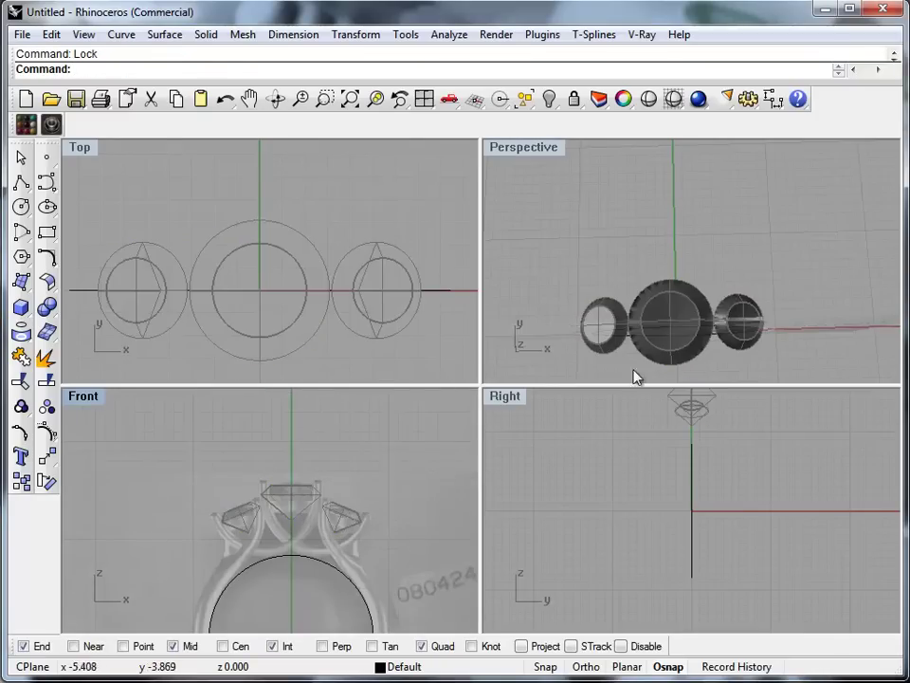
scroll(670, 328, "down", 4)
right_click_drag(706, 310, 637, 204)
scroll(623, 285, "up", 8)
right_click_drag(660, 276, 732, 245)
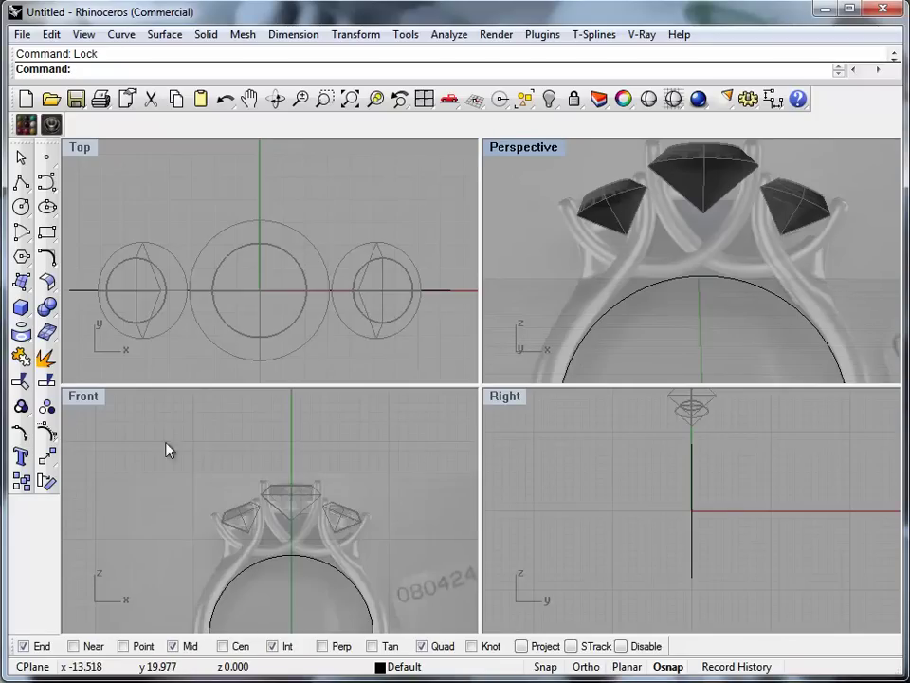
Maximize the Front viewport around the ring in the reference photo
double_click(84, 399)
scroll(269, 397, "down", 6)
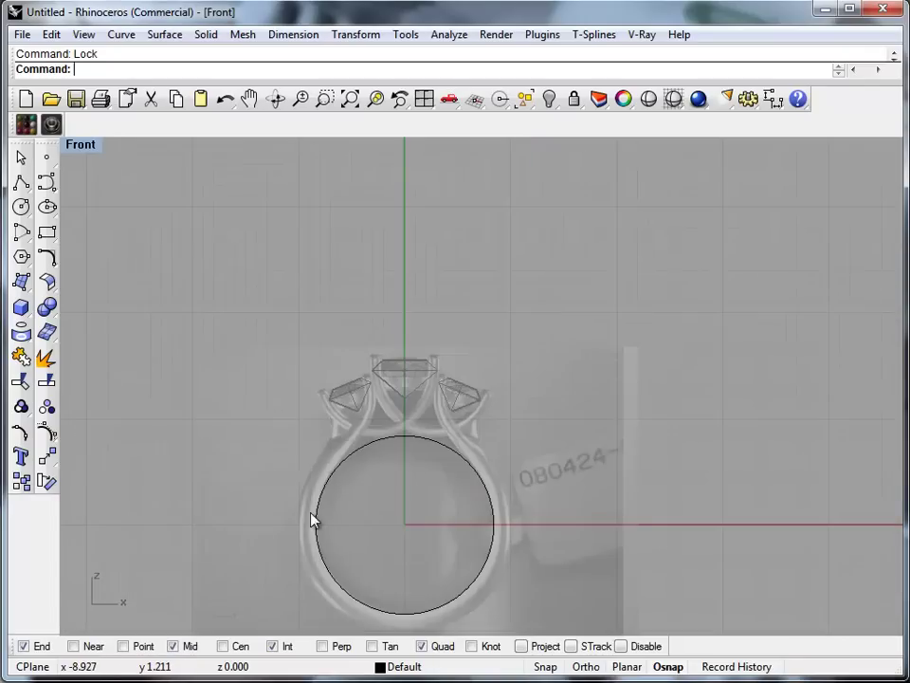
right_click_drag(309, 512, 363, 424)
scroll(488, 398, "up", 6)
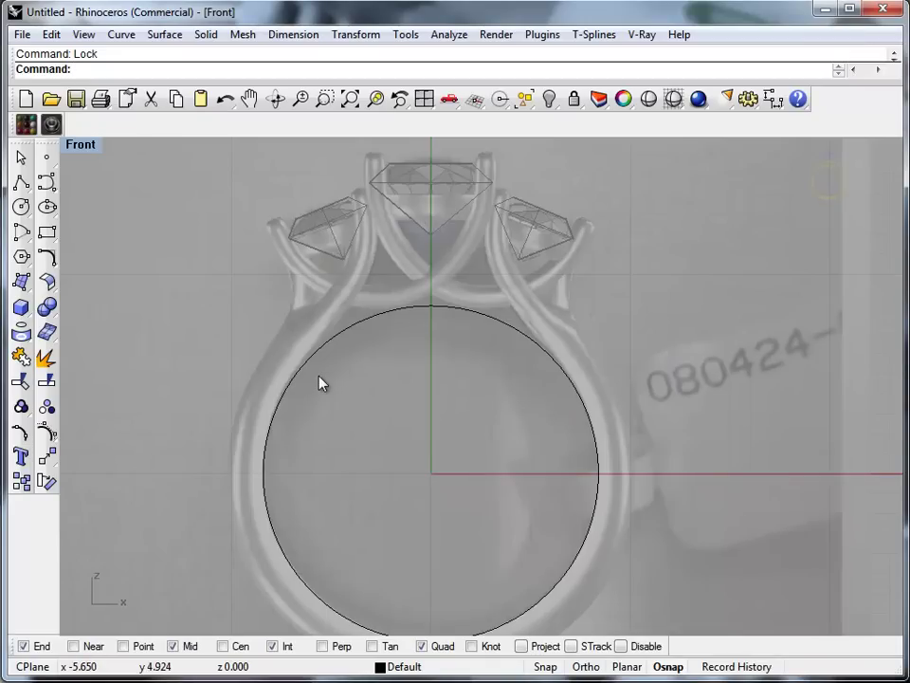
Start a degree 3 interpolated curve at the tip of the left stone's inner prong and trace it down the prong
left_click(47, 195)
left_click(99, 207)
scroll(375, 179, "up", 10)
scroll(327, 207, "up", 5)
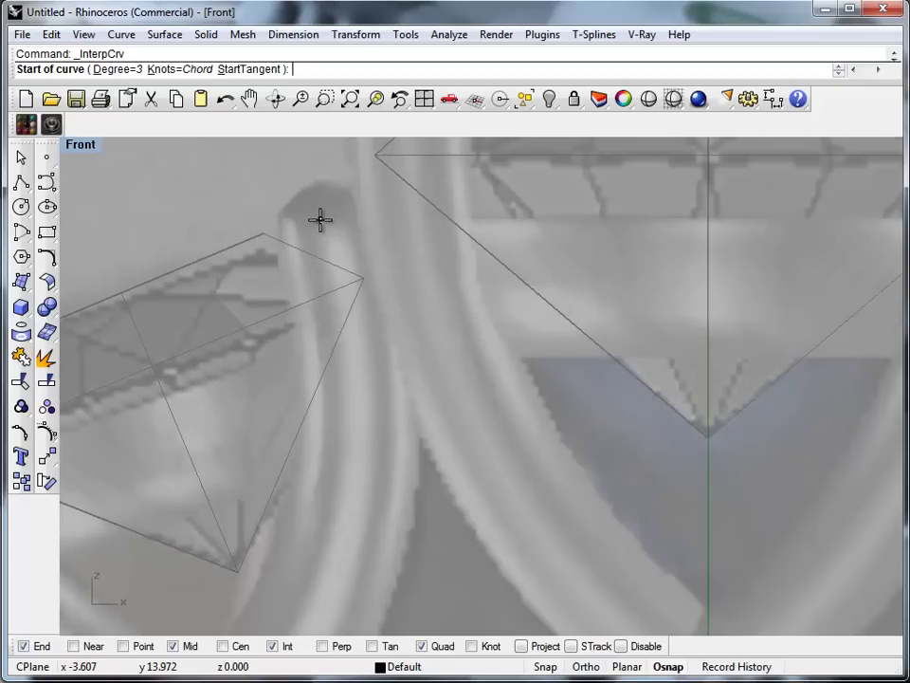
left_click(315, 214)
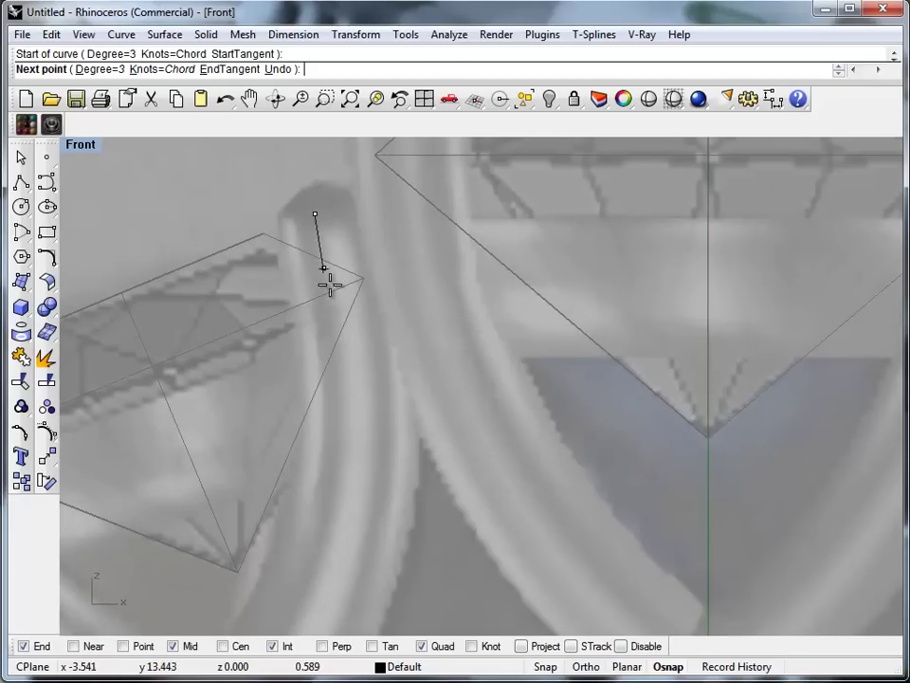
left_click(350, 353)
left_click(347, 538)
scroll(371, 366, "down", 3)
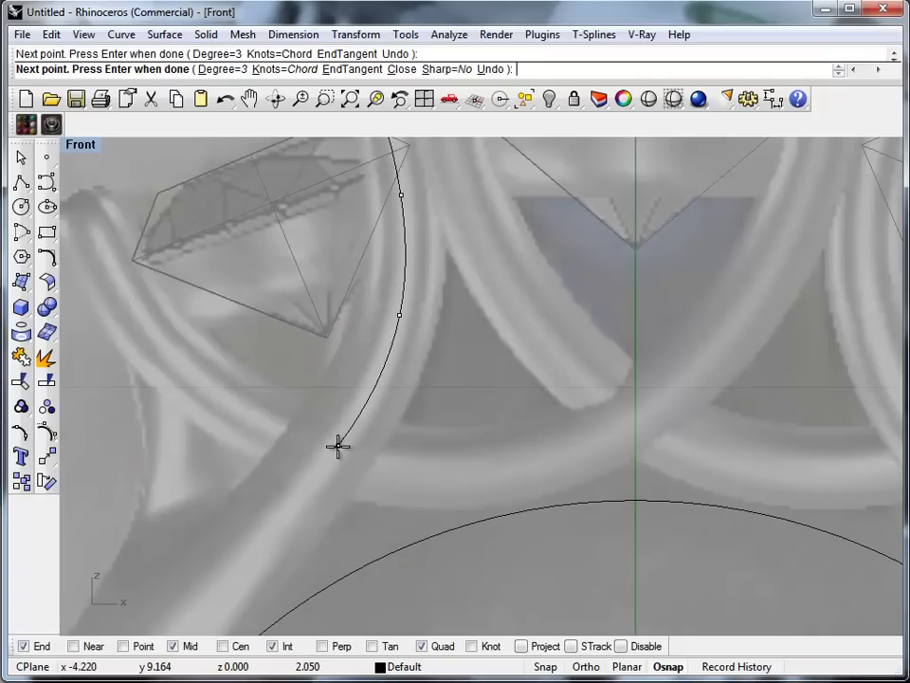
left_click(338, 444)
Continue the interpolated curve from the left inner prong down the left side of the shank
right_click_drag(238, 555, 347, 302)
left_click(346, 315)
left_click(194, 490)
scroll(159, 558, "down", 4)
right_click_drag(158, 559, 277, 324)
left_click(285, 350)
left_click(280, 507)
right_click_drag(315, 545, 258, 270)
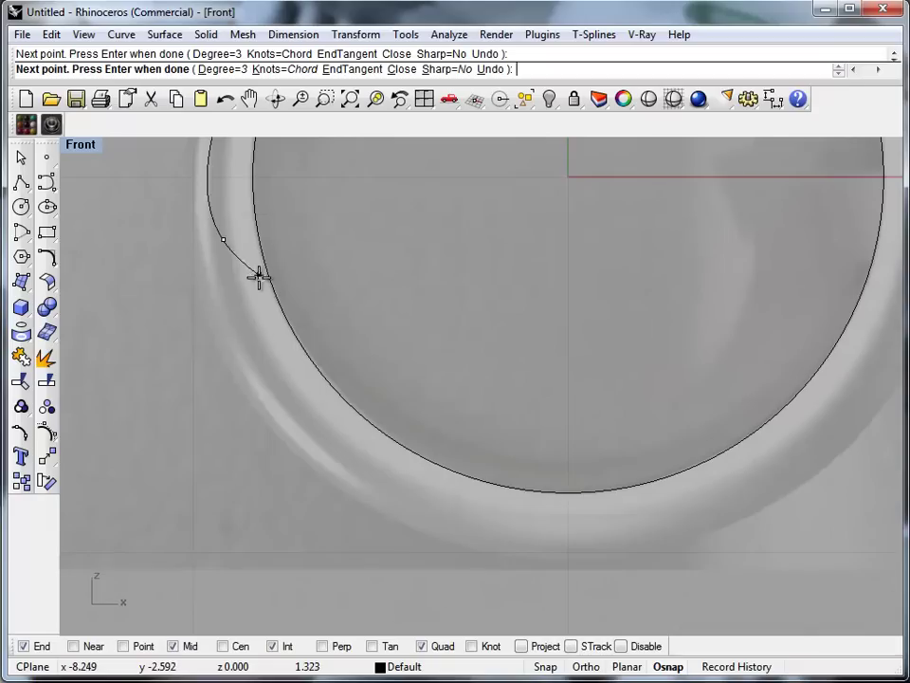
Trace the shank's lower left arc and finish the curve at the vertical axis below the circle
left_click(285, 393)
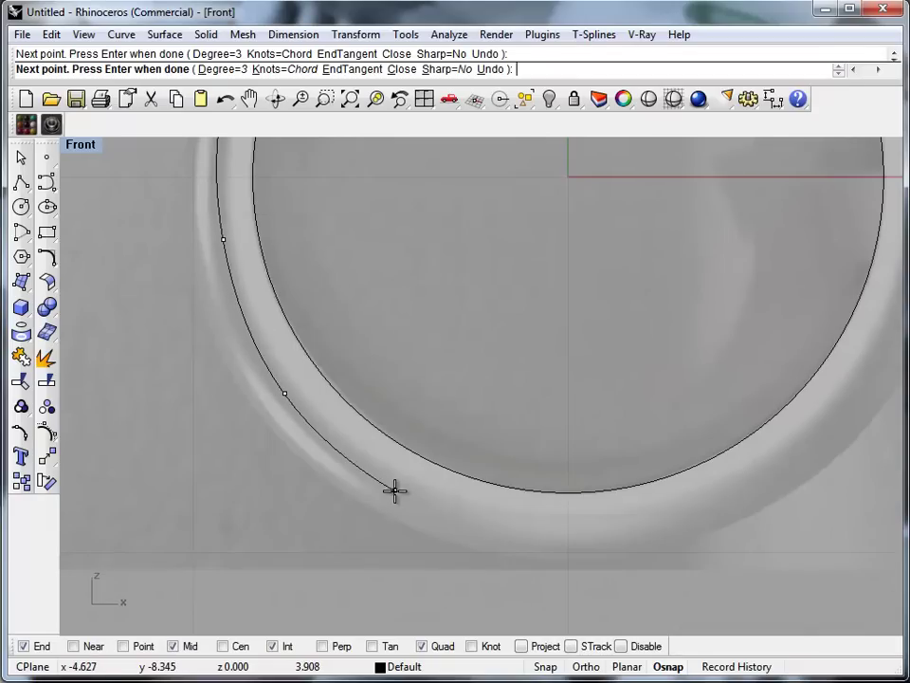
left_click(428, 505)
left_click(569, 529)
key("Return")
scroll(441, 375, "down", 8)
scroll(448, 327, "up", 3)
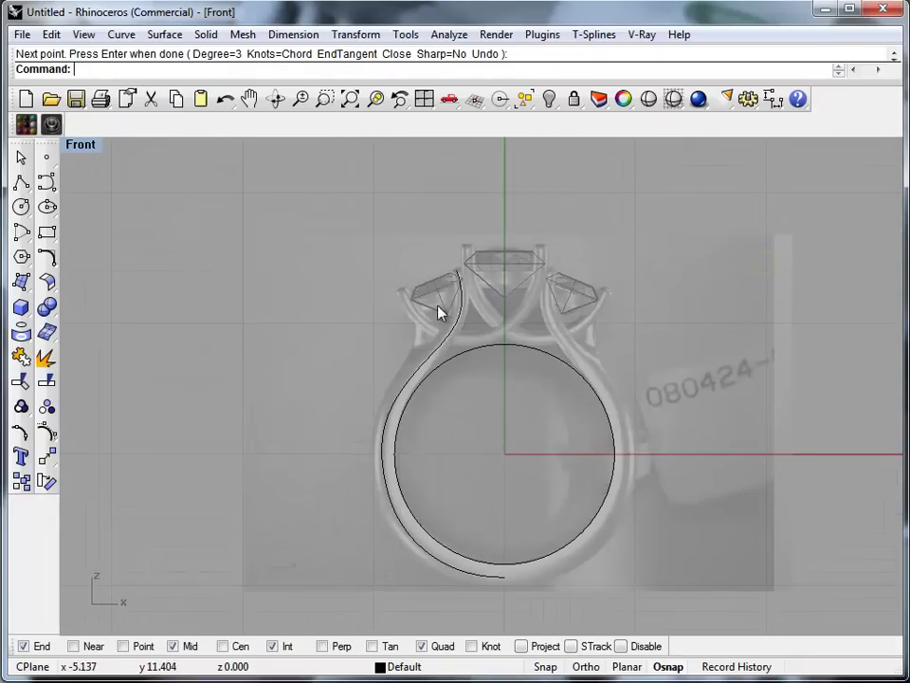
scroll(448, 327, "up", 3)
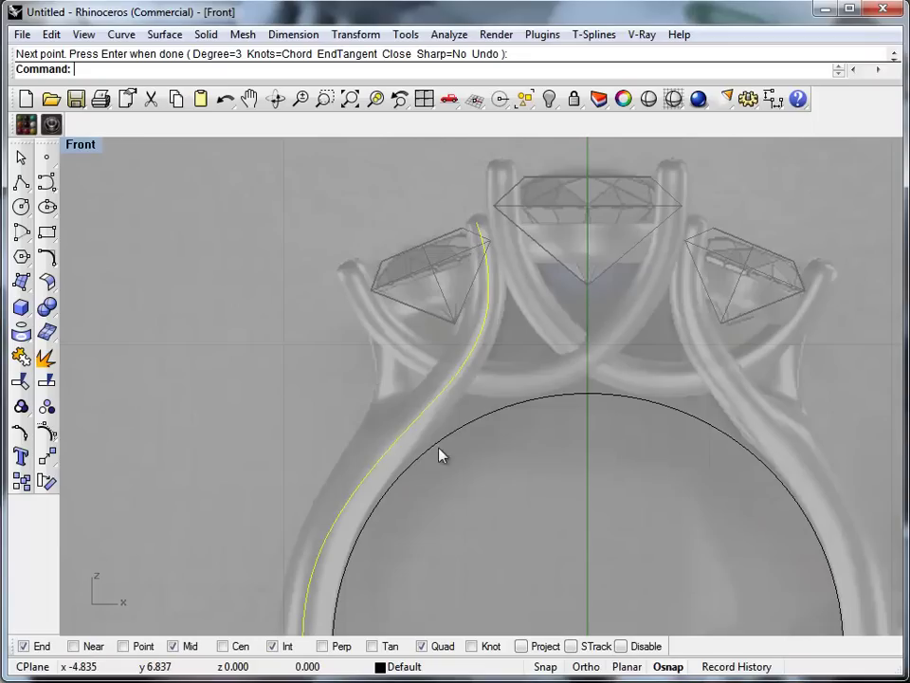
type("mirror")
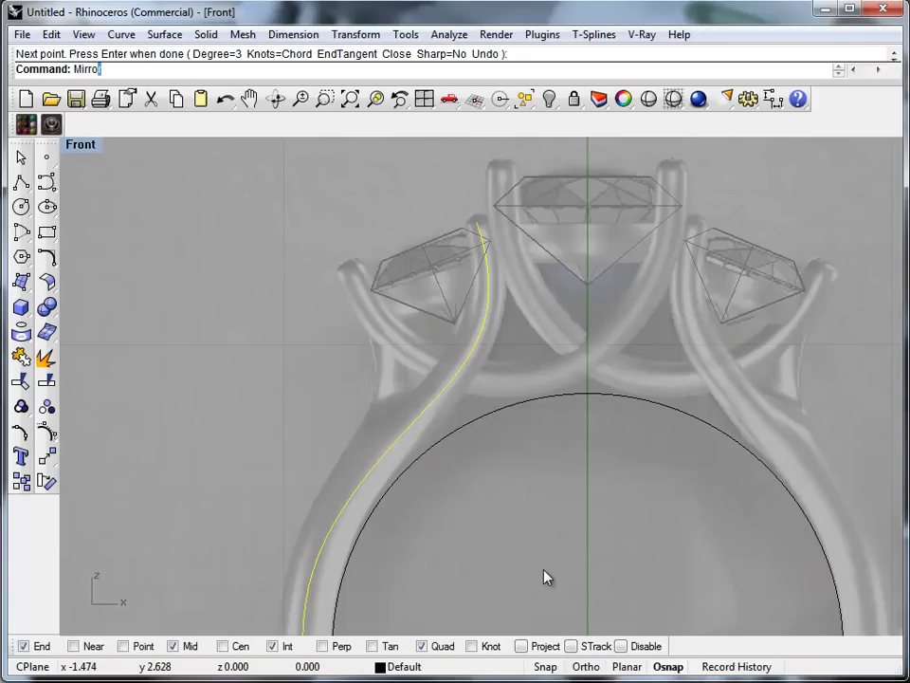
key("Return")
type("0,0,0")
key("Return")
key("Escape")
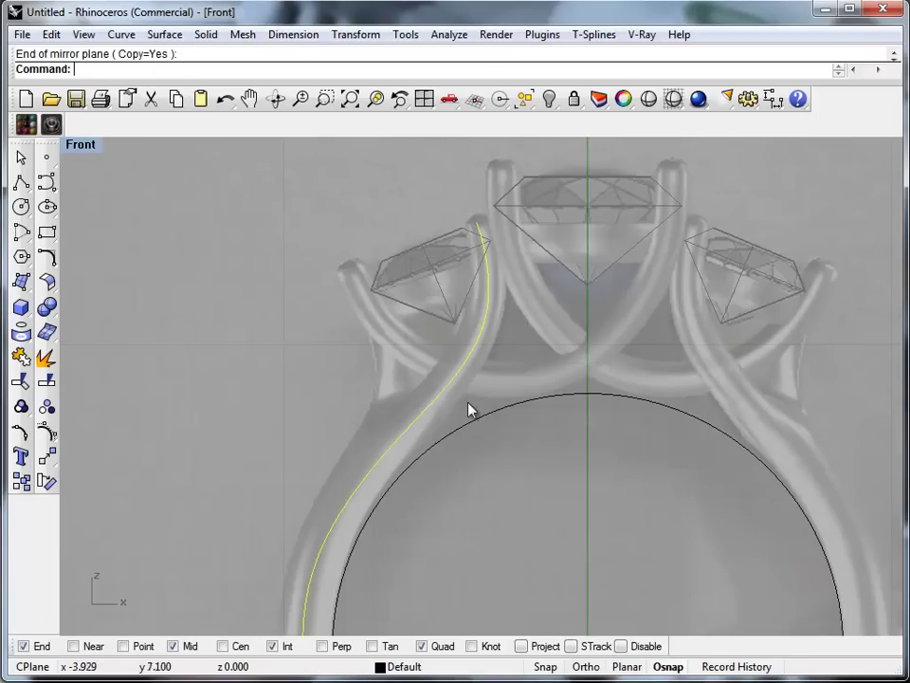
Mirror a copy of the left prong-and-shank curve across the vertical axis through 0,0,0
scroll(466, 500, "down", 10)
right_click_drag(492, 457, 455, 384)
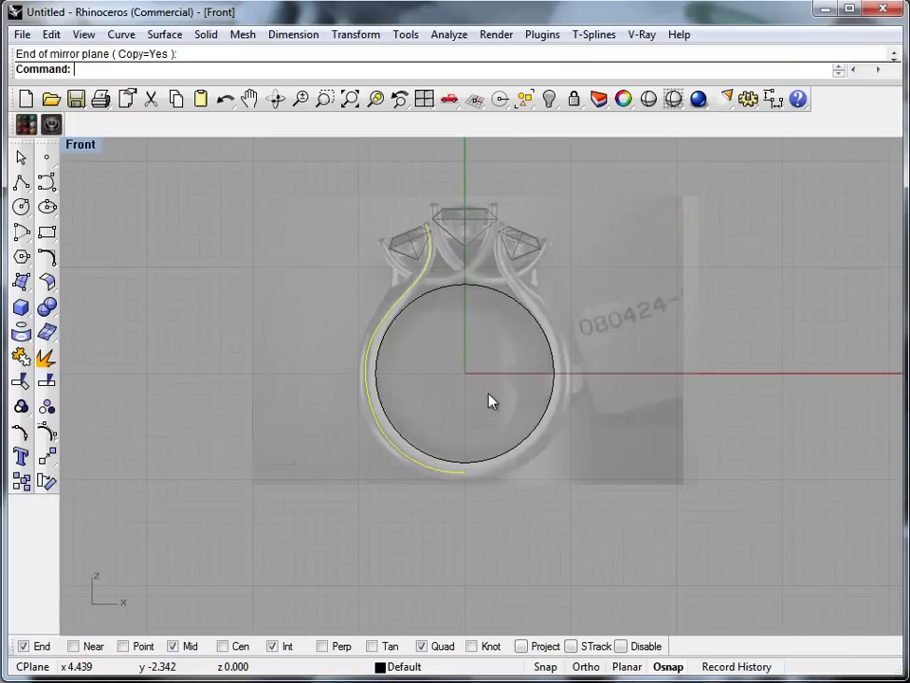
type("Mirror")
key("Return")
type("0,0,0")
key("Return")
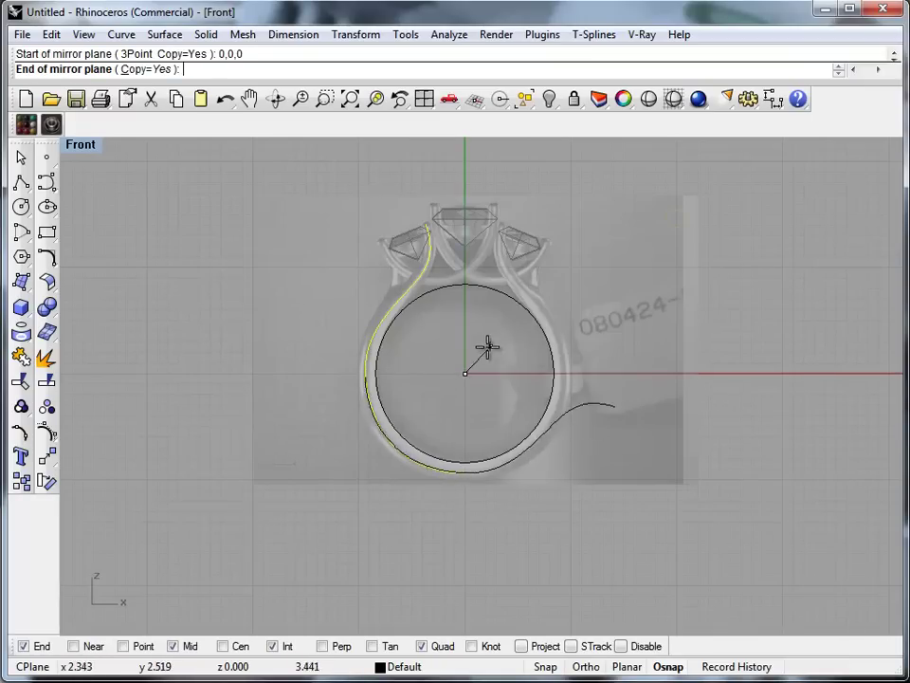
left_click(469, 342)
Move the left curve's bottom end control point onto the end of the mirrored curve
scroll(485, 509, "up", 5)
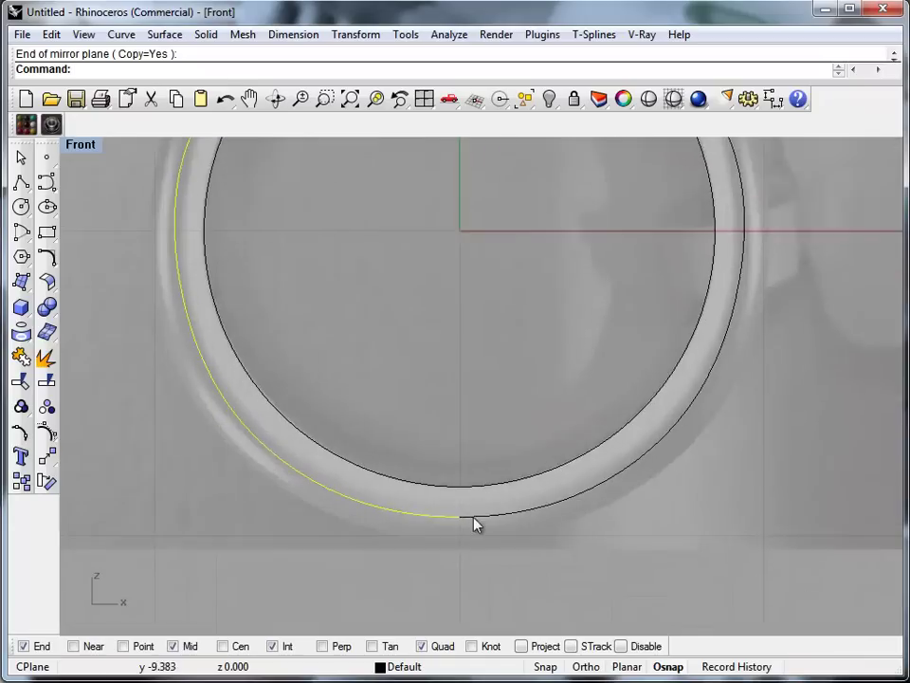
scroll(485, 509, "up", 10)
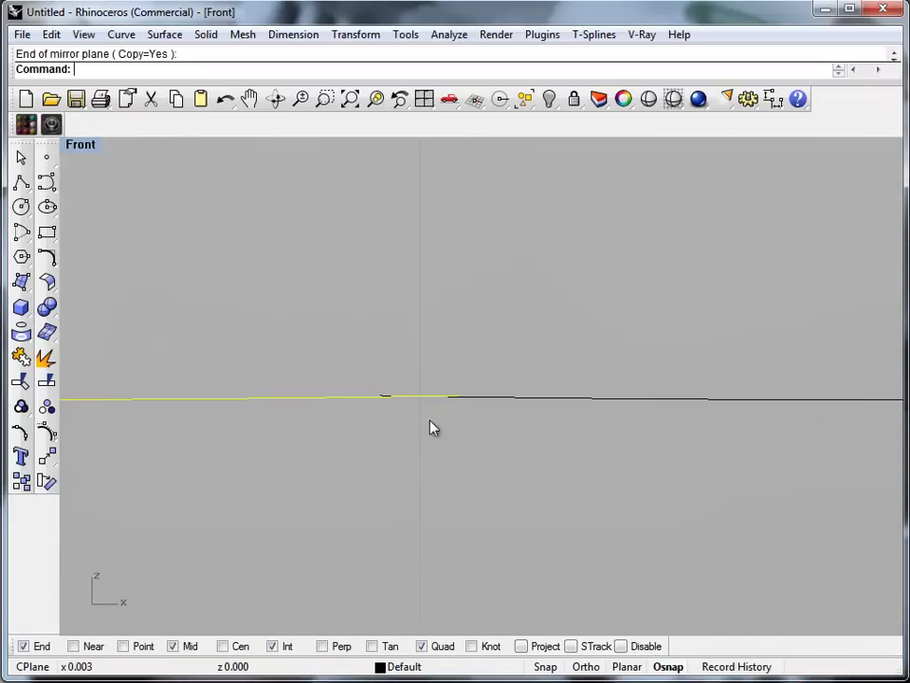
key("F10")
left_click_drag(460, 394, 381, 397)
right_click_drag(398, 451, 394, 487)
key("Escape")
Join both shank halves into one curve and rebuild it with 25 points at degree 3
left_click_drag(470, 507, 286, 357)
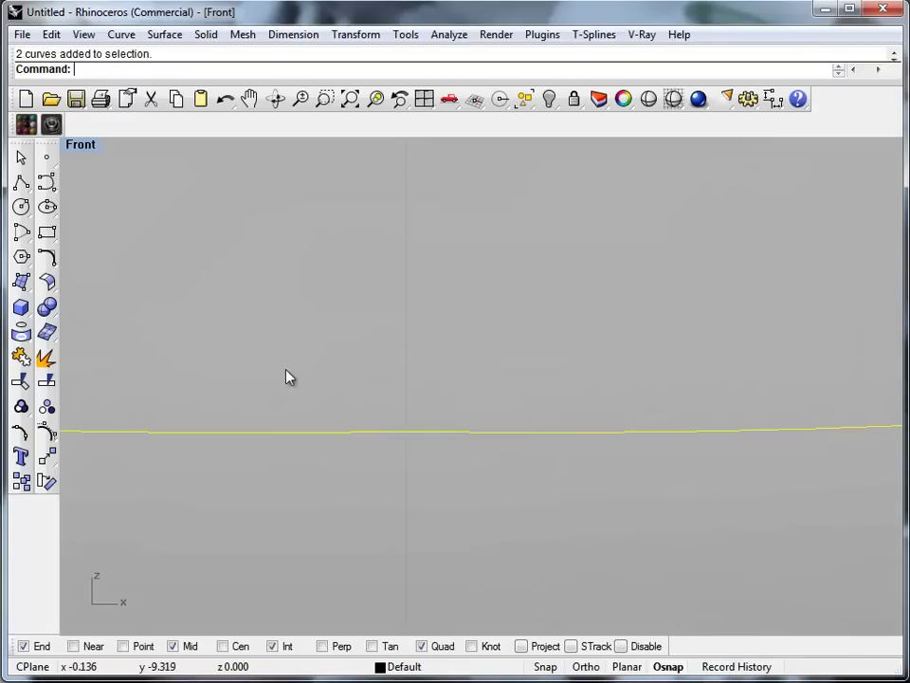
key("Return")
type("Rebuil")
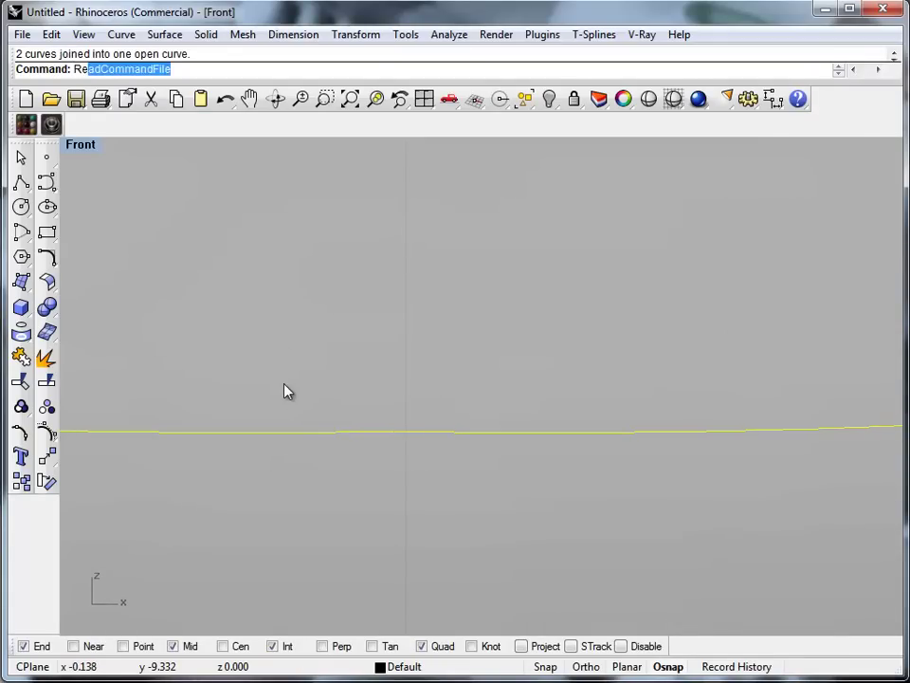
key("Return")
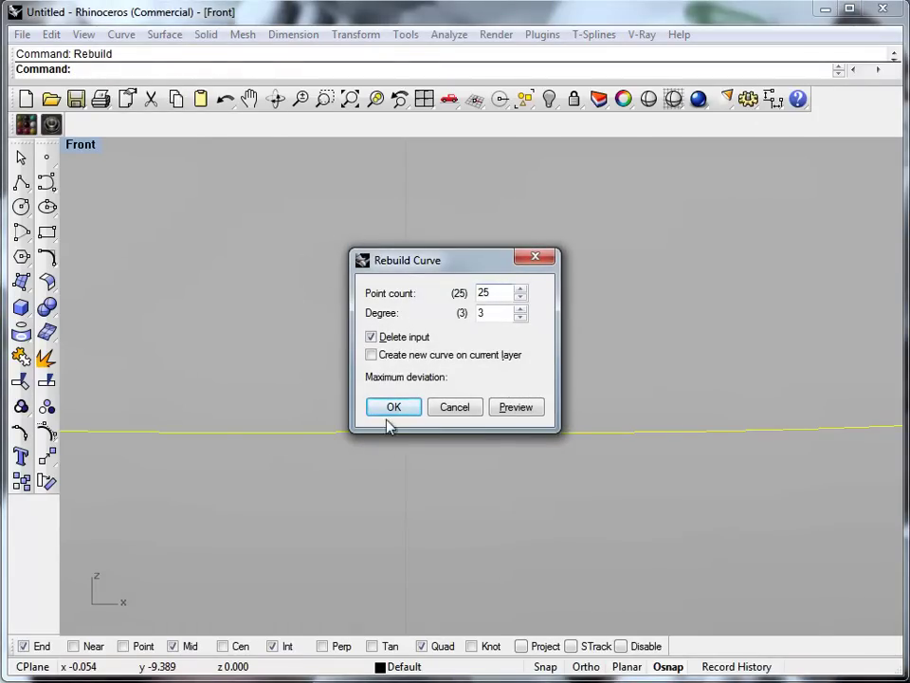
left_click(414, 402)
Examine how the rebuilt curve follows the shank and inner prongs of the reference photo in the Front view
scroll(432, 487, "down", 15)
scroll(381, 490, "down", 10)
right_click_drag(374, 374, 404, 461)
scroll(373, 275, "up", 8)
left_click(284, 311)
scroll(408, 474, "down", 4)
right_click_drag(422, 517, 362, 349)
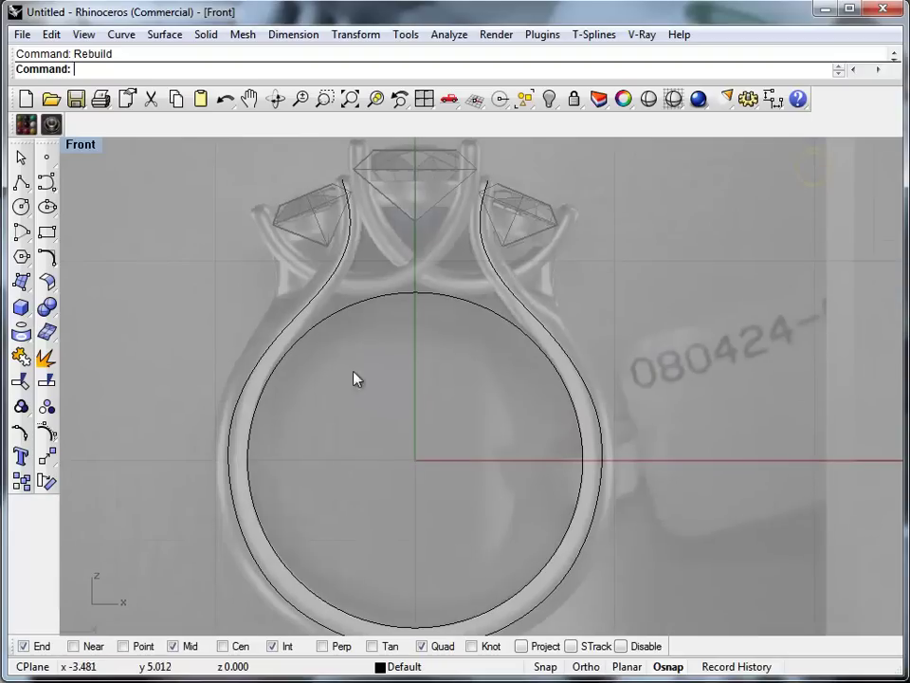
scroll(403, 413, "up", 5)
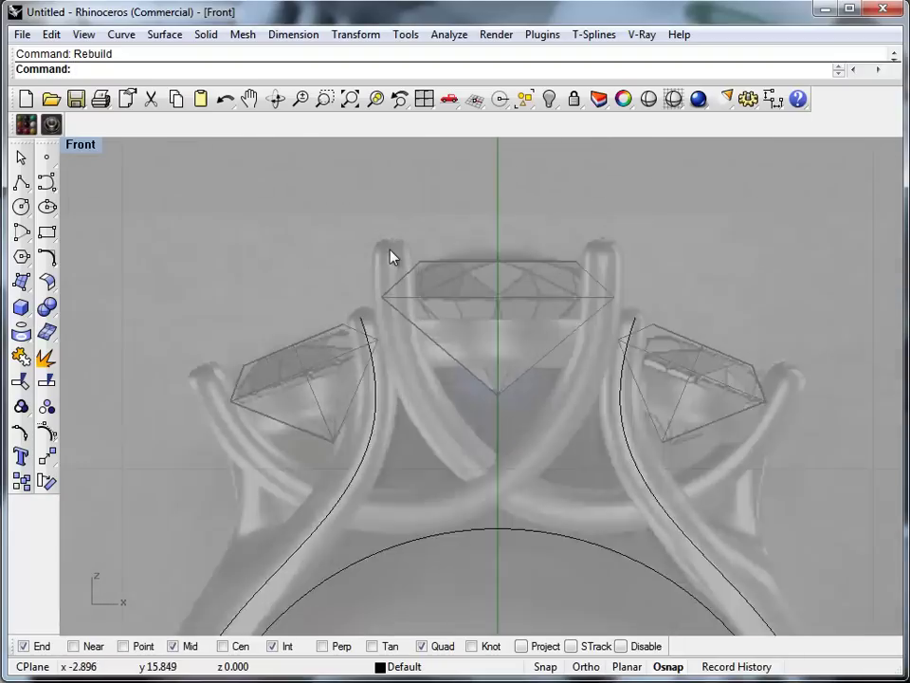
scroll(381, 339, "down", 3)
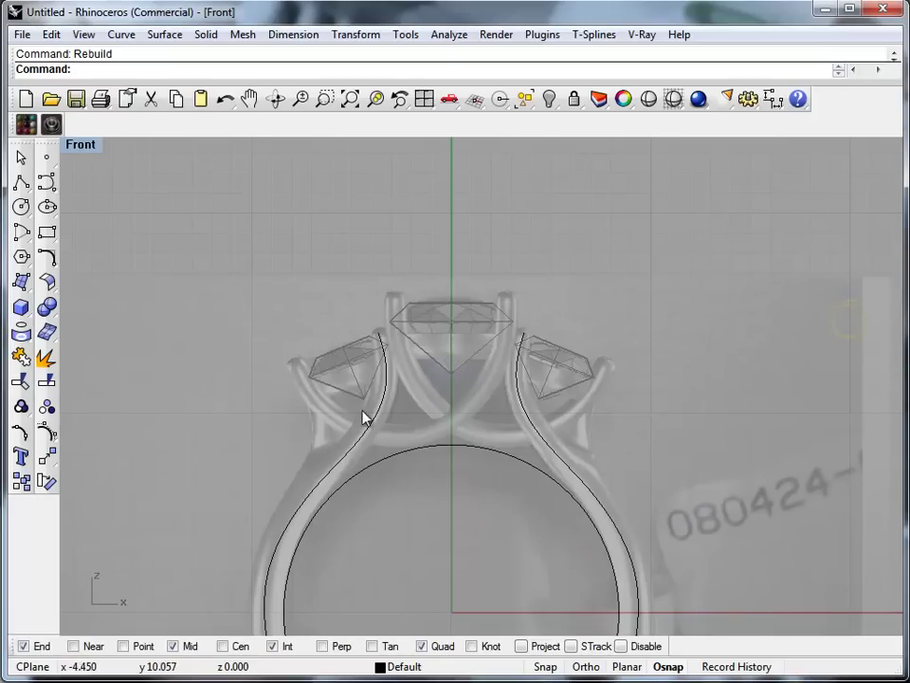
scroll(486, 389, "up", 5)
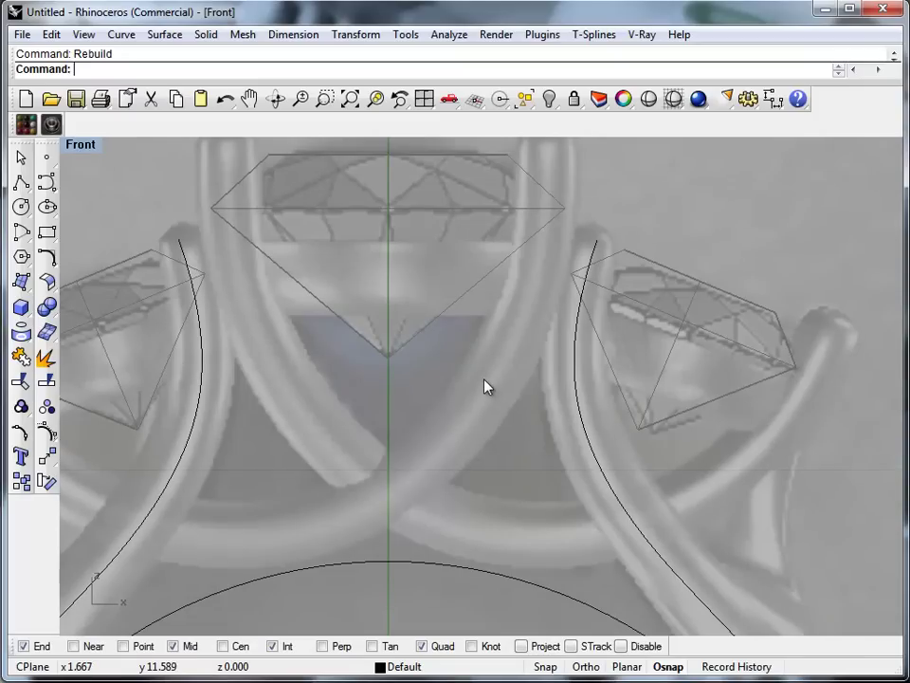
scroll(485, 386, "down", 3)
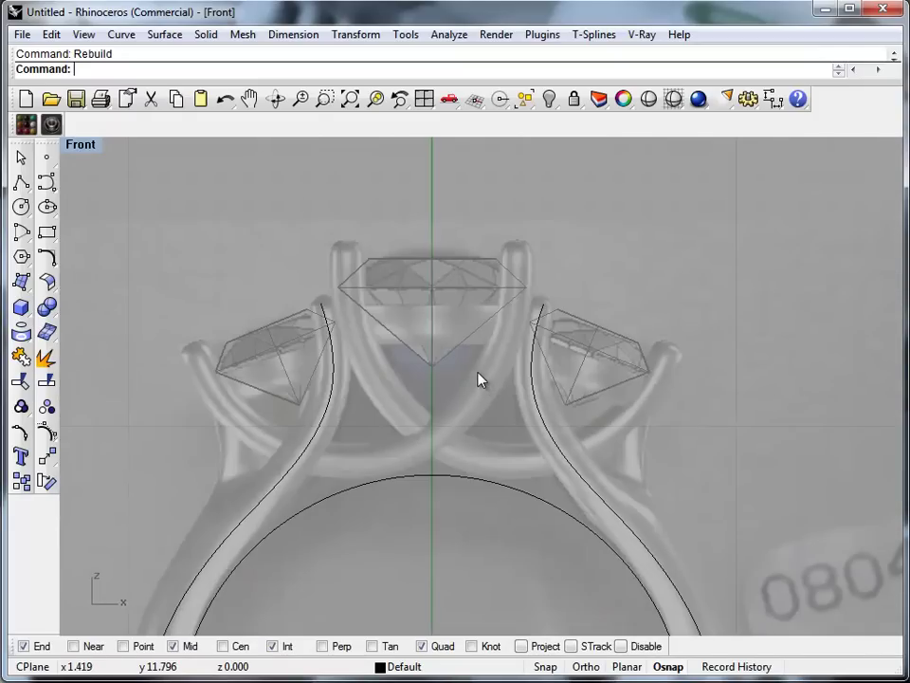
Select the shank curve, restore the four-view layout and examine where it meets the right side stone in the Front and Perspective views
left_click(329, 409)
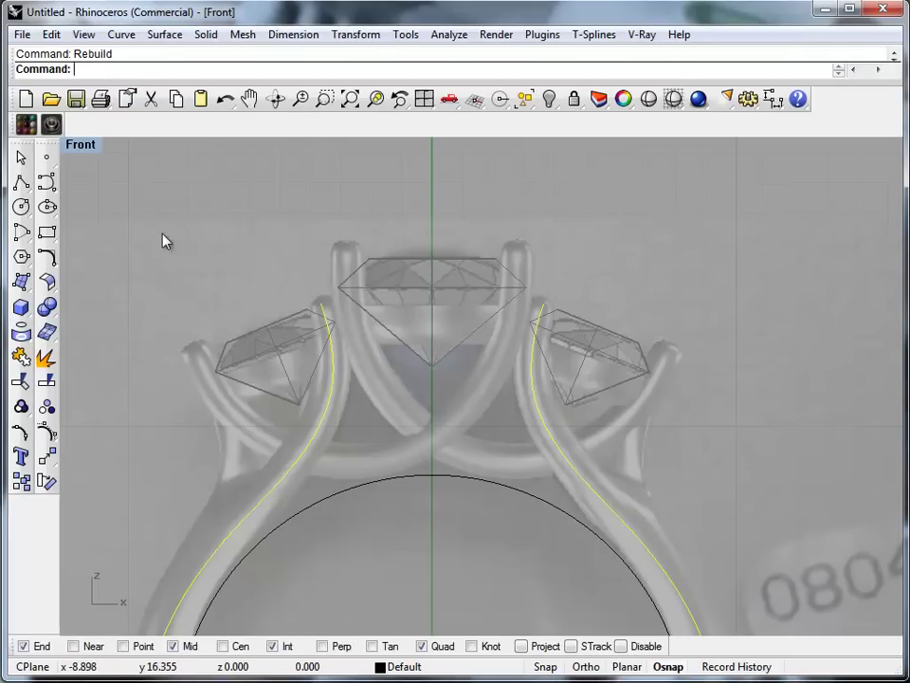
double_click(81, 145)
right_click_drag(738, 258, 776, 356)
scroll(716, 294, "up", 4)
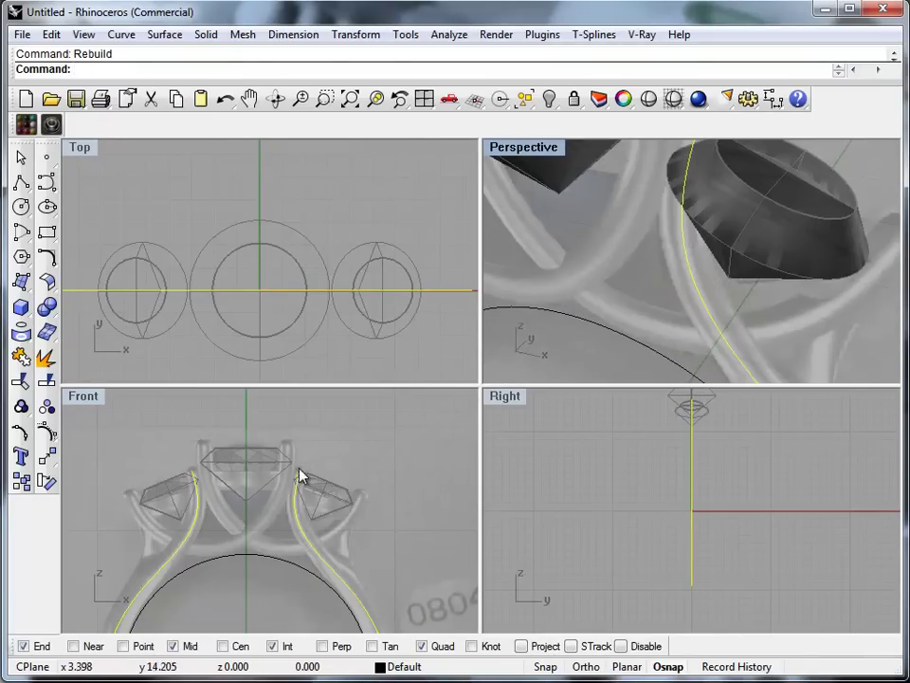
scroll(284, 489, "up", 5)
scroll(297, 496, "down", 3)
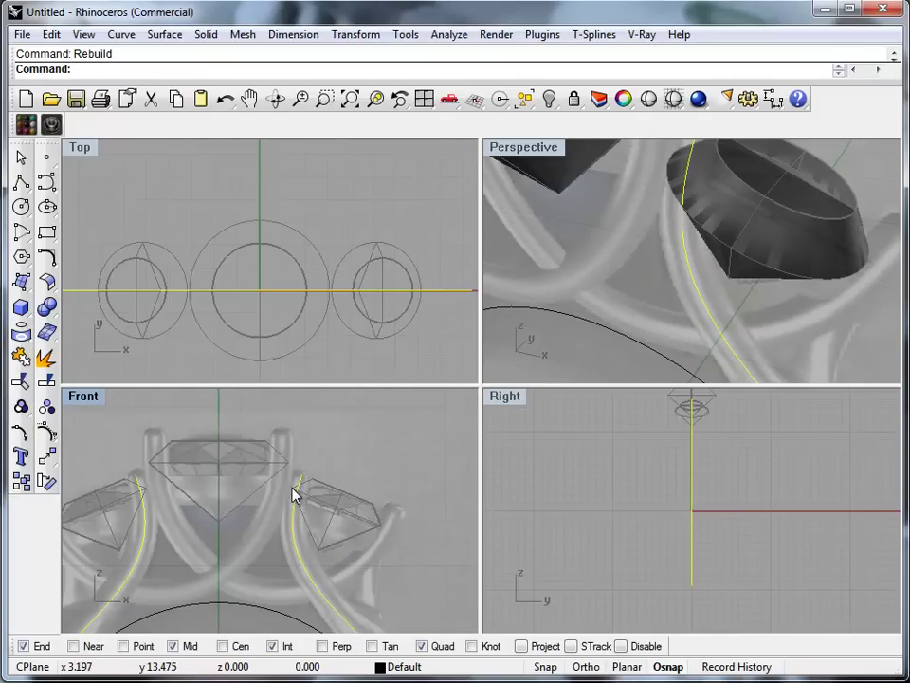
right_click_drag(641, 369, 777, 265)
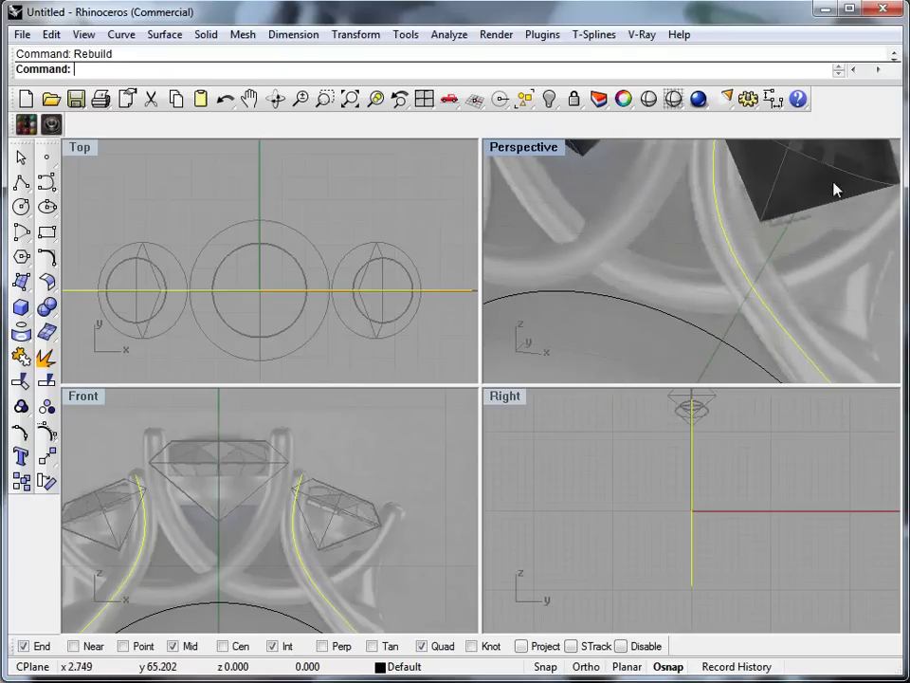
scroll(330, 541, "up", 5)
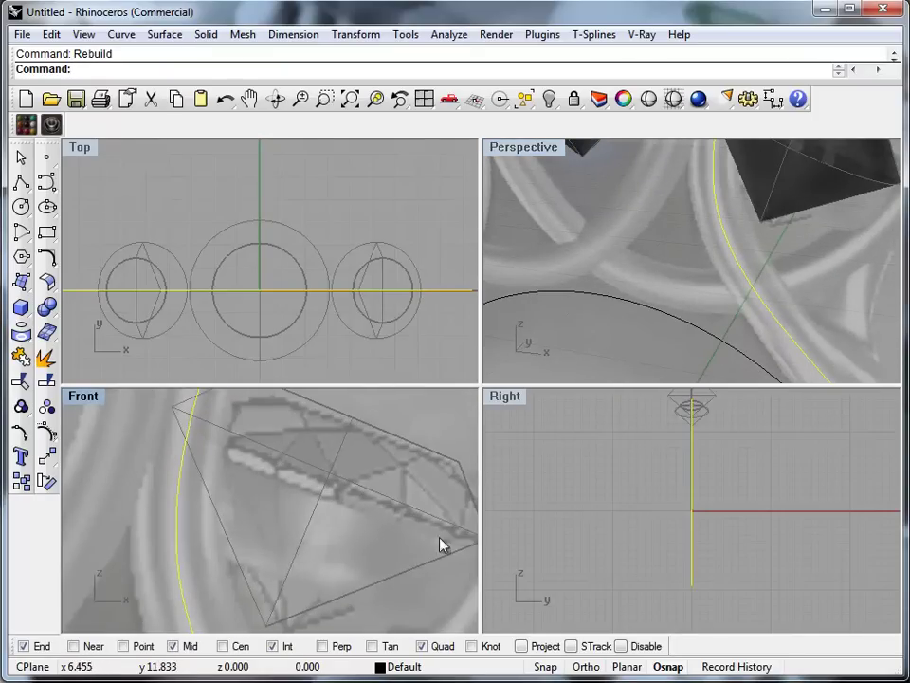
scroll(243, 532, "down", 5)
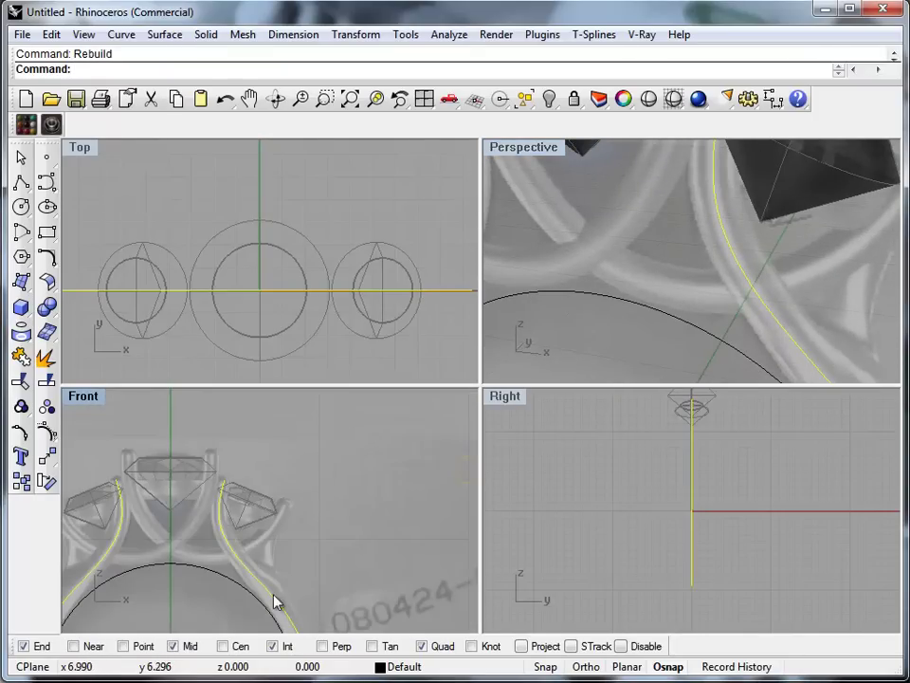
scroll(686, 318, "down", 5)
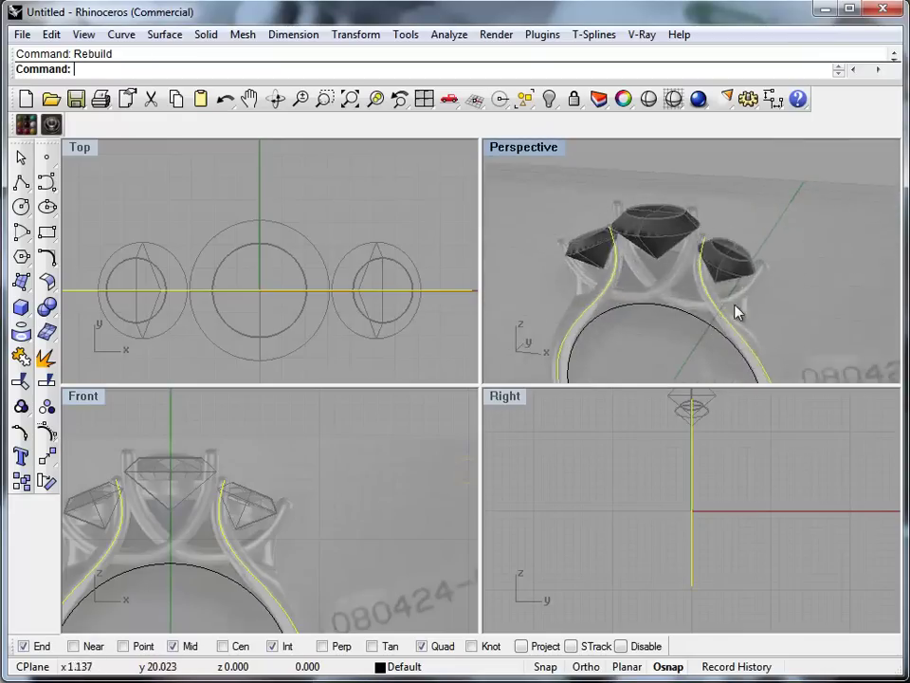
scroll(687, 318, "up", 6)
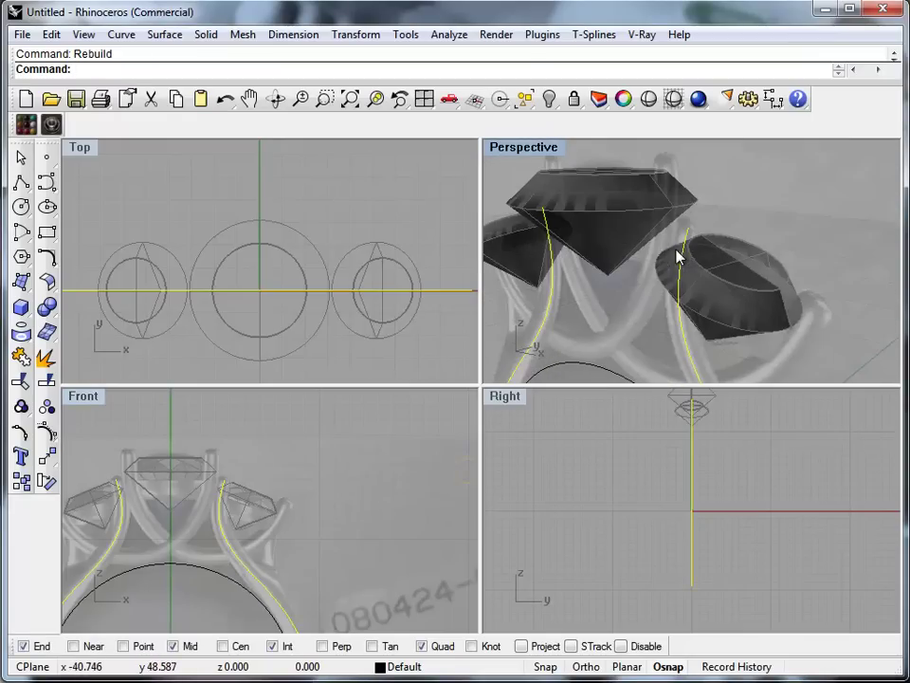
Show the shank curve's control points and inspect their distribution in the maximized Perspective view
key("F10")
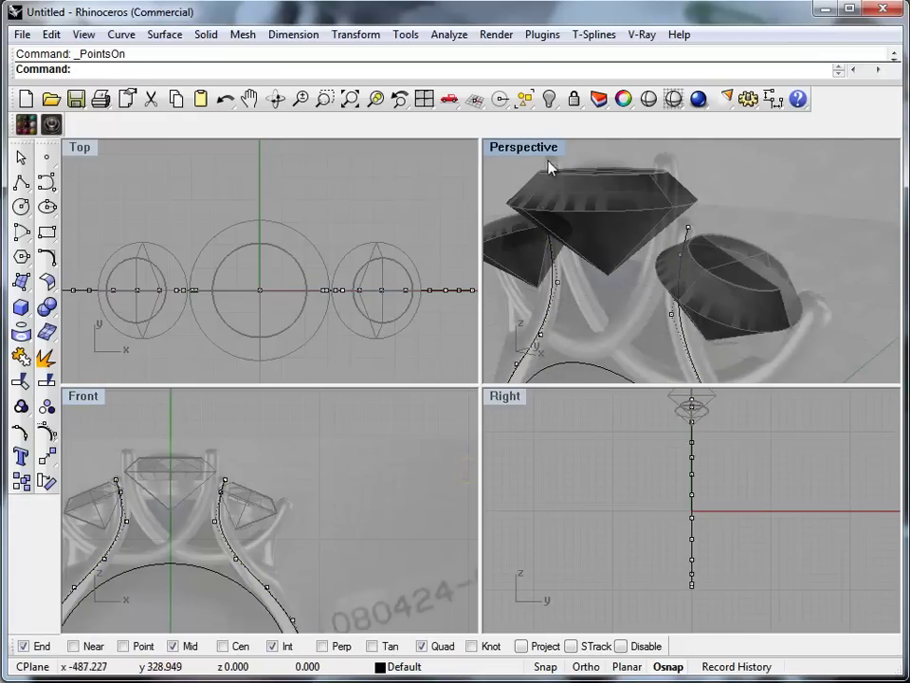
double_click(525, 150)
scroll(493, 427, "down", 5)
scroll(548, 414, "up", 3)
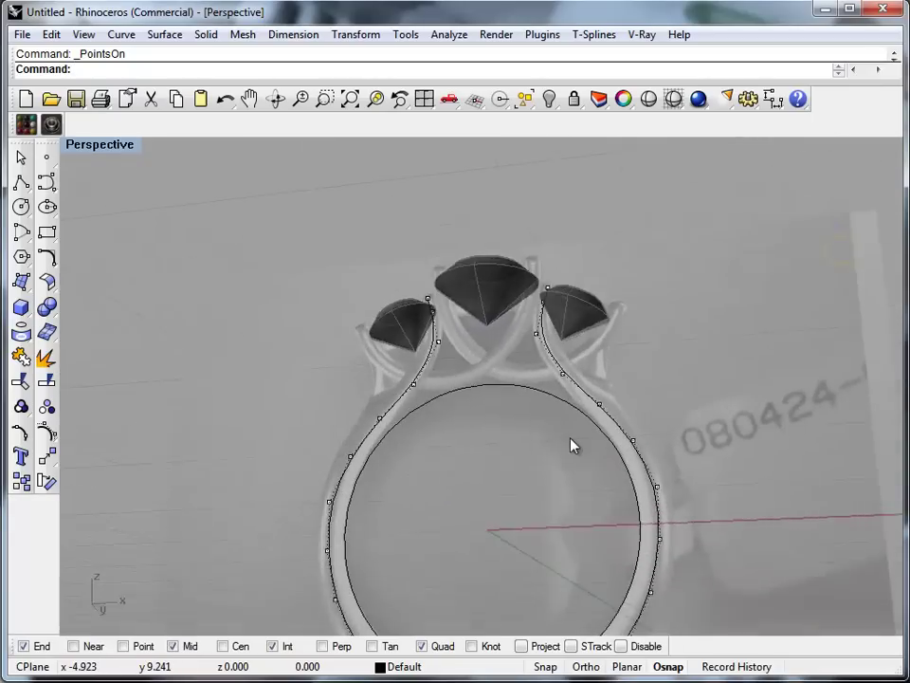
right_click_drag(548, 414, 573, 469)
scroll(558, 438, "down", 4)
scroll(574, 546, "up", 4)
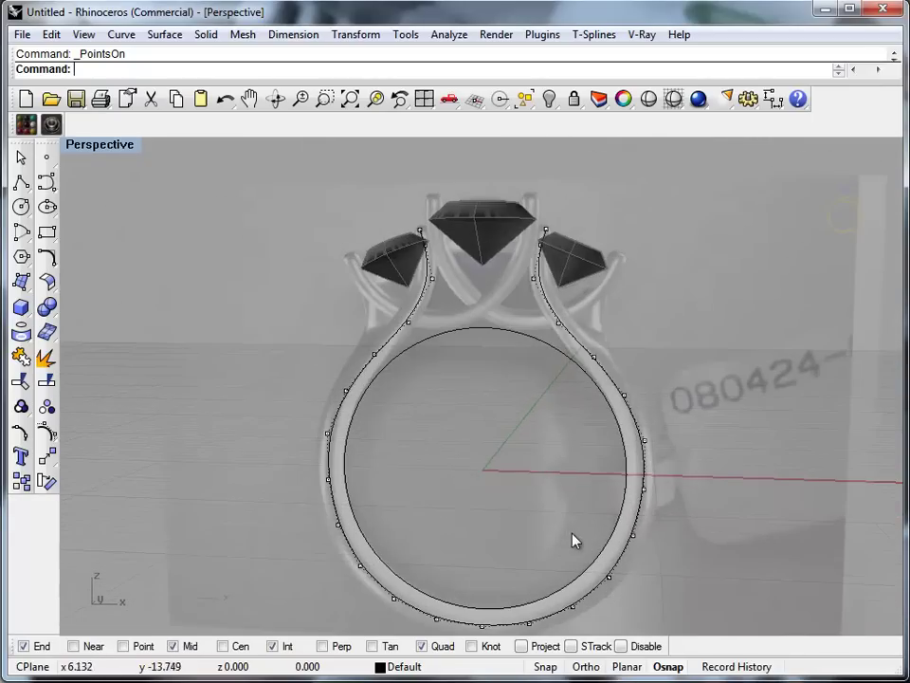
right_click_drag(540, 408, 578, 464)
key("Escape")
Start a rebuild of the shank curve with 17 points at degree 3, deleting the input, and preview it
left_click(569, 319)
type("Reb")
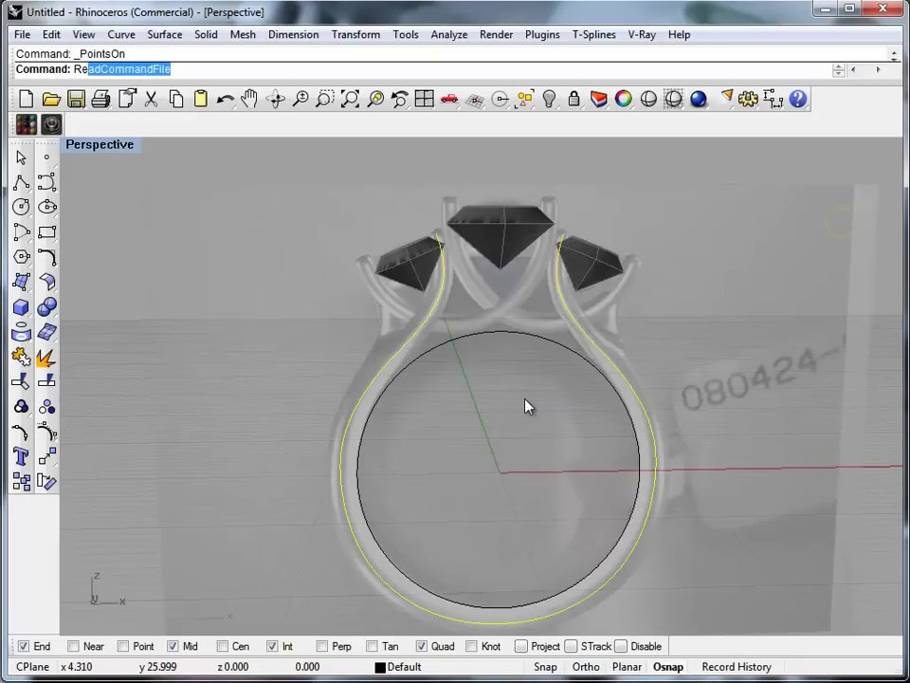
type("uil")
key("Return")
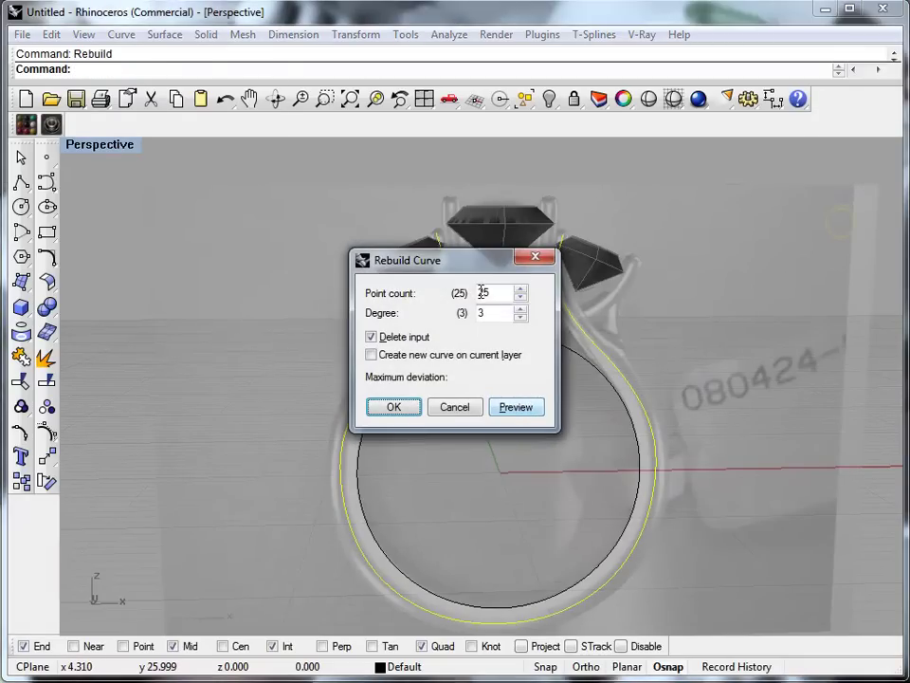
left_click_drag(492, 292, 366, 327)
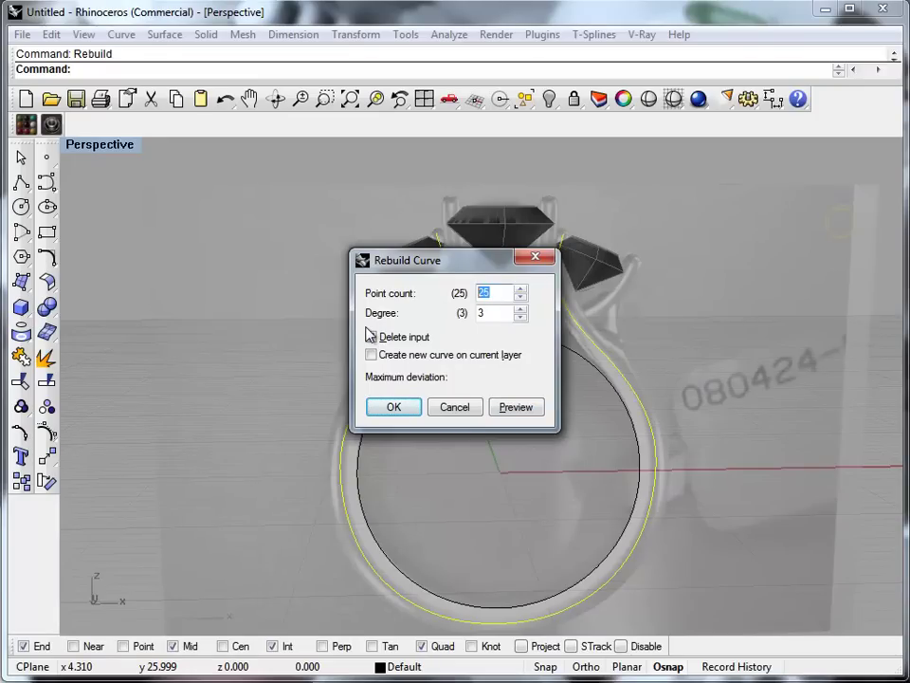
left_click(371, 335)
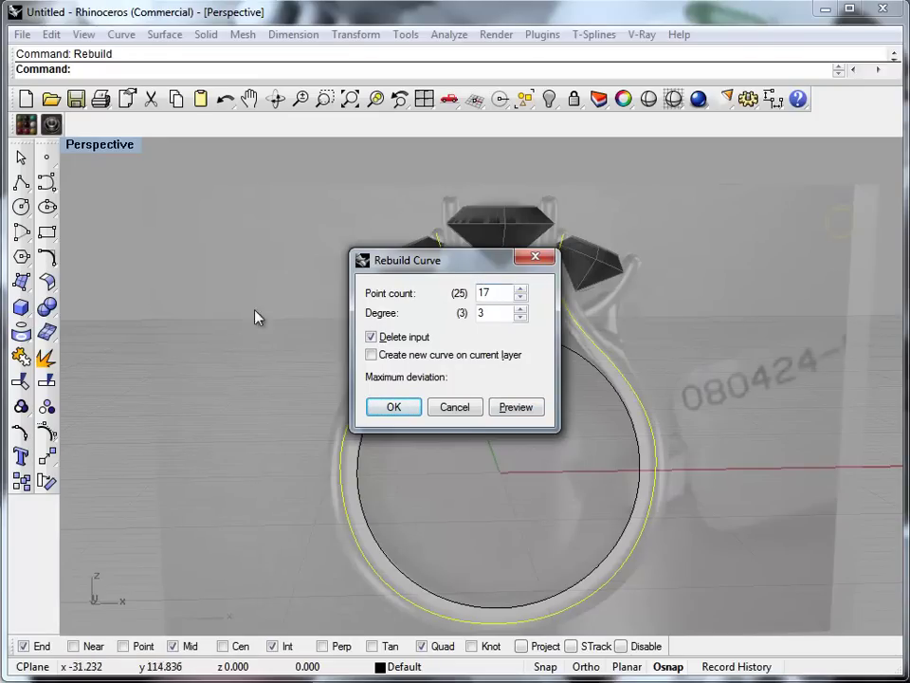
left_click_drag(425, 259, 220, 220)
left_click(310, 369)
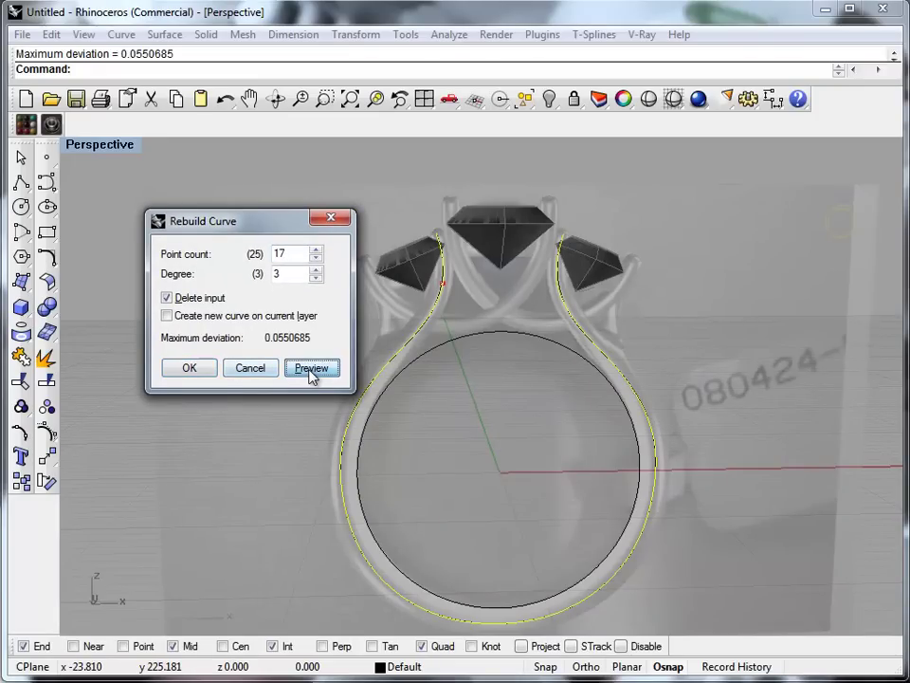
Preview the shank curve rebuild with 15, 13 and 11 points, and apply it with 13 points at degree 3
double_click(289, 251)
left_click(319, 368)
left_click(287, 251)
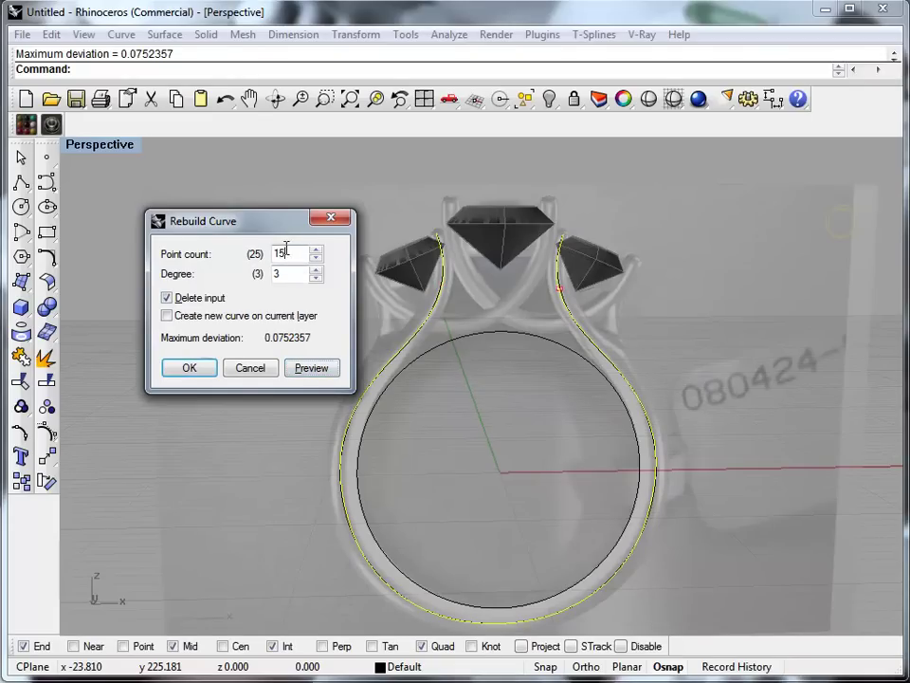
left_click(313, 368)
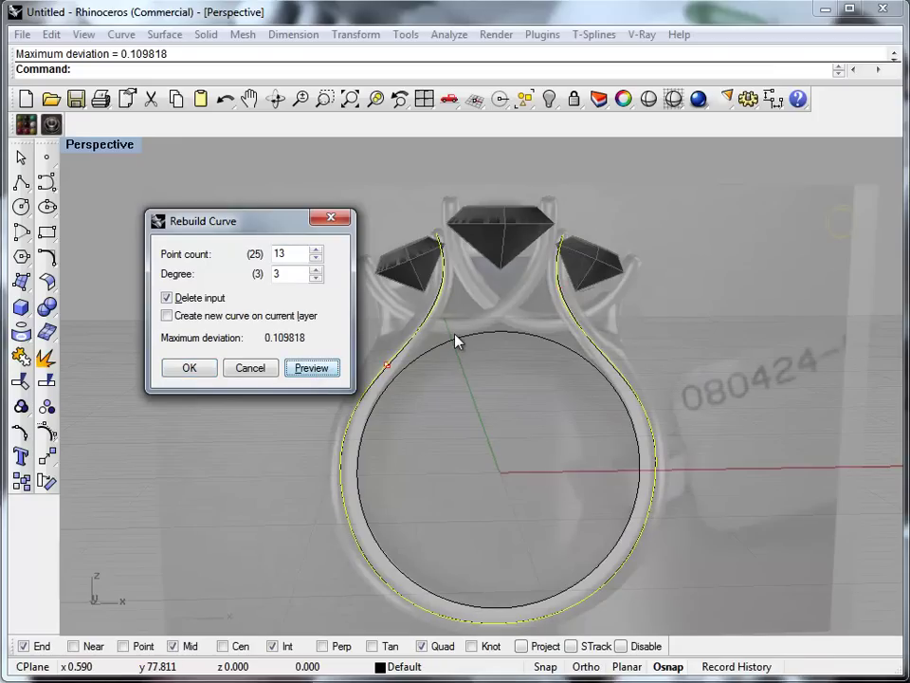
left_click_drag(296, 253, 277, 255)
left_click(305, 369)
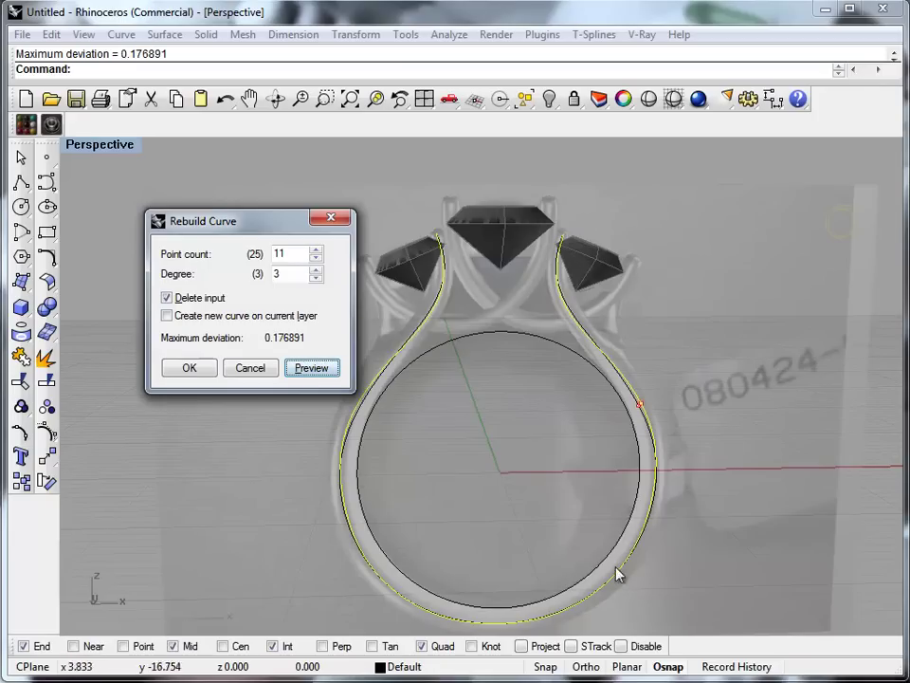
left_click(286, 252)
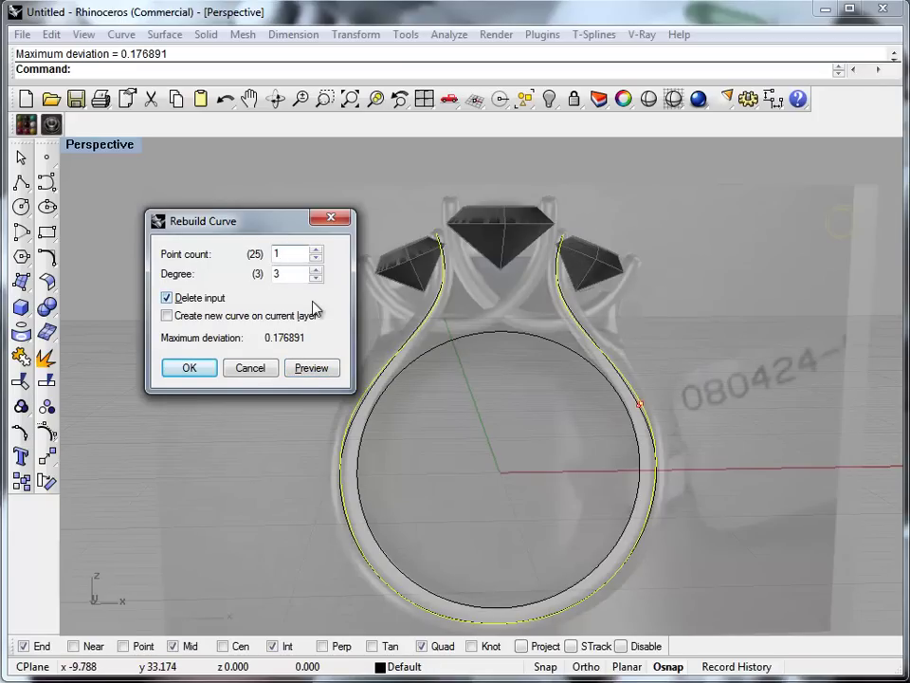
left_click(188, 368)
Try offsetting the shank curve's four upper control points toward the front in the Right view, and undo the move
right_click_drag(531, 425, 359, 206)
key("F10")
left_click_drag(361, 195, 559, 267)
right_click_drag(559, 268, 356, 361)
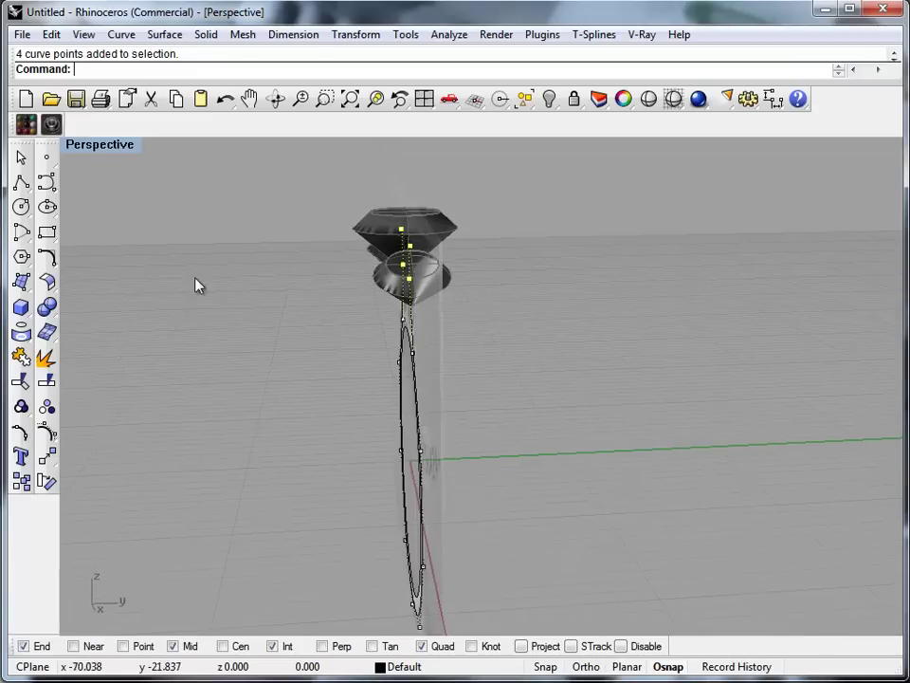
double_click(107, 149)
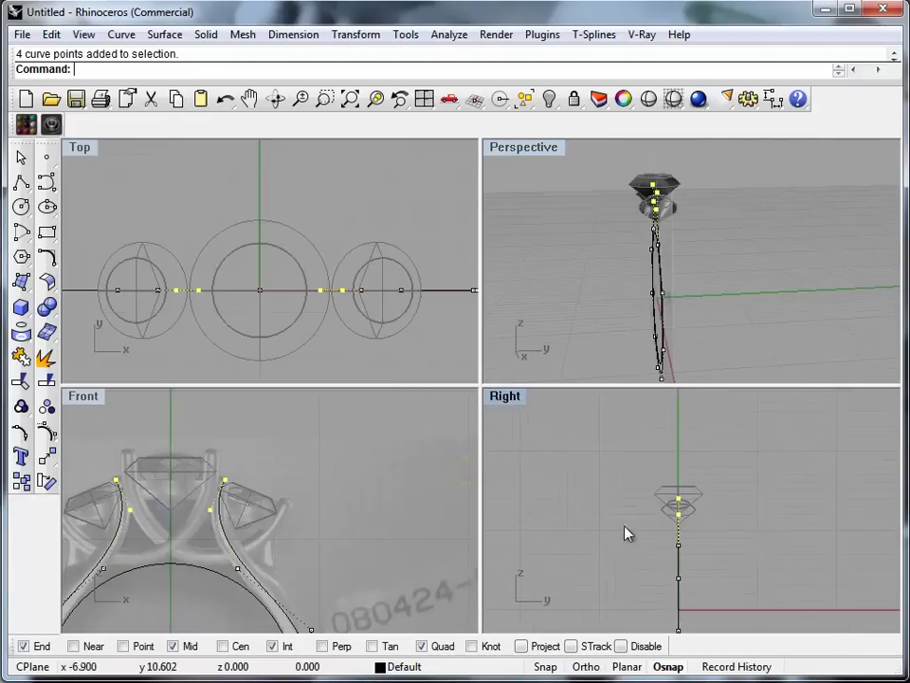
scroll(677, 510, "up", 5)
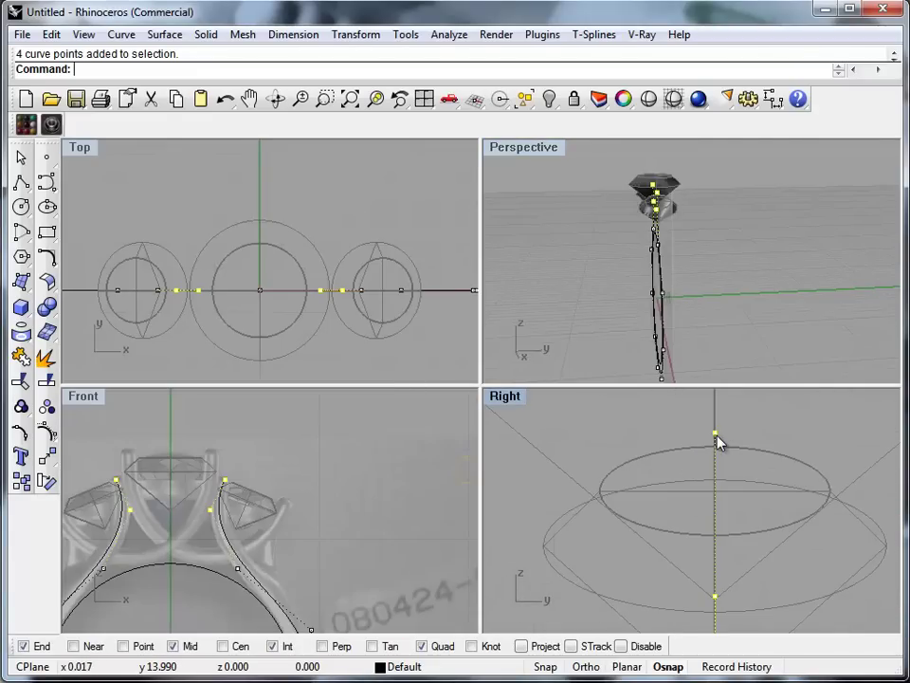
left_click_drag(716, 438, 572, 452)
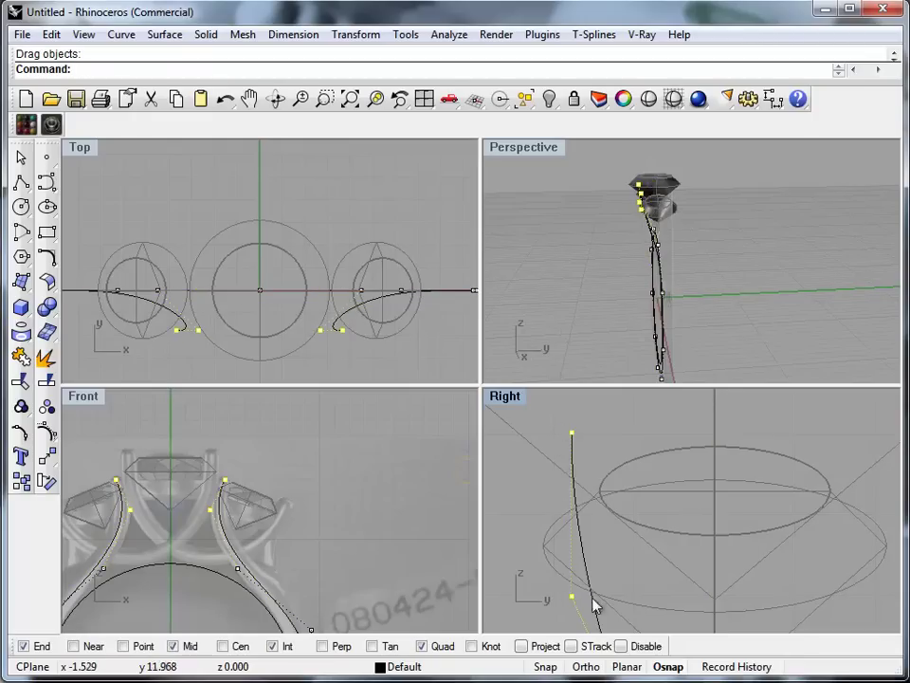
scroll(596, 494, "down", 10)
right_click_drag(571, 580, 579, 475)
right_click_drag(607, 290, 615, 240)
key("ctrl+z")
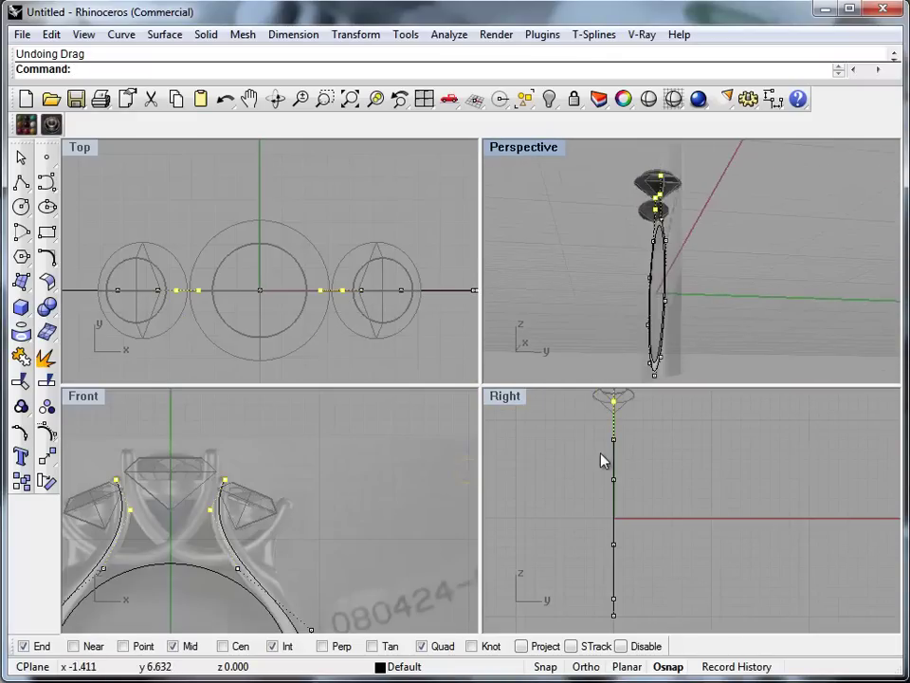
Move the whole shank curve slightly toward the front, off the centre plane, in the Right view
scroll(607, 458, "up", 4)
key("Escape")
left_click(660, 215)
scroll(581, 512, "down", 8)
right_click_drag(579, 610, 580, 552)
scroll(581, 560, "up", 3)
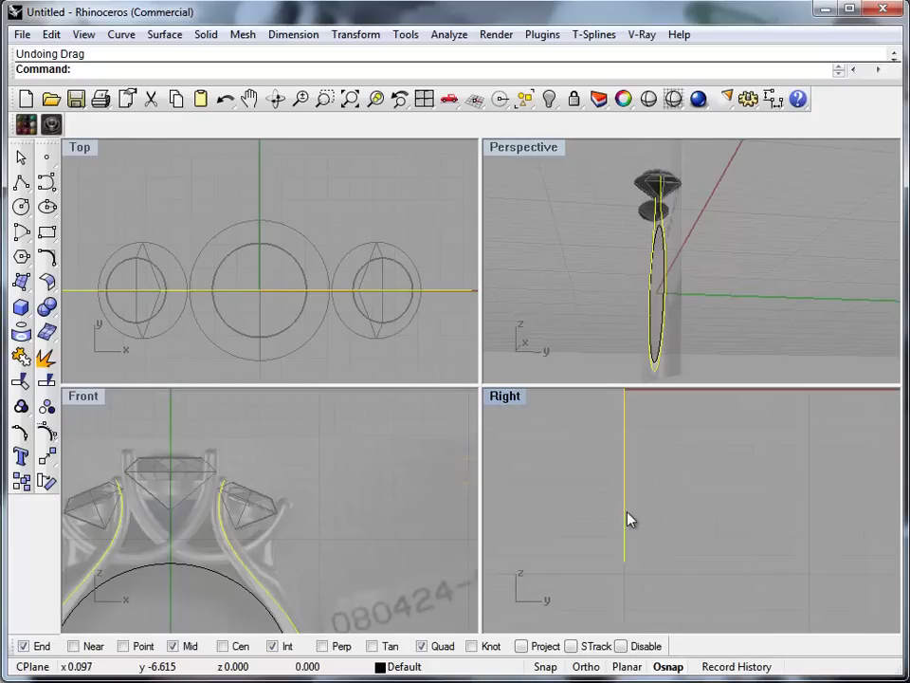
left_click_drag(626, 518, 611, 519)
scroll(598, 517, "down", 6)
right_click_drag(588, 479, 602, 550)
scroll(619, 505, "up", 8)
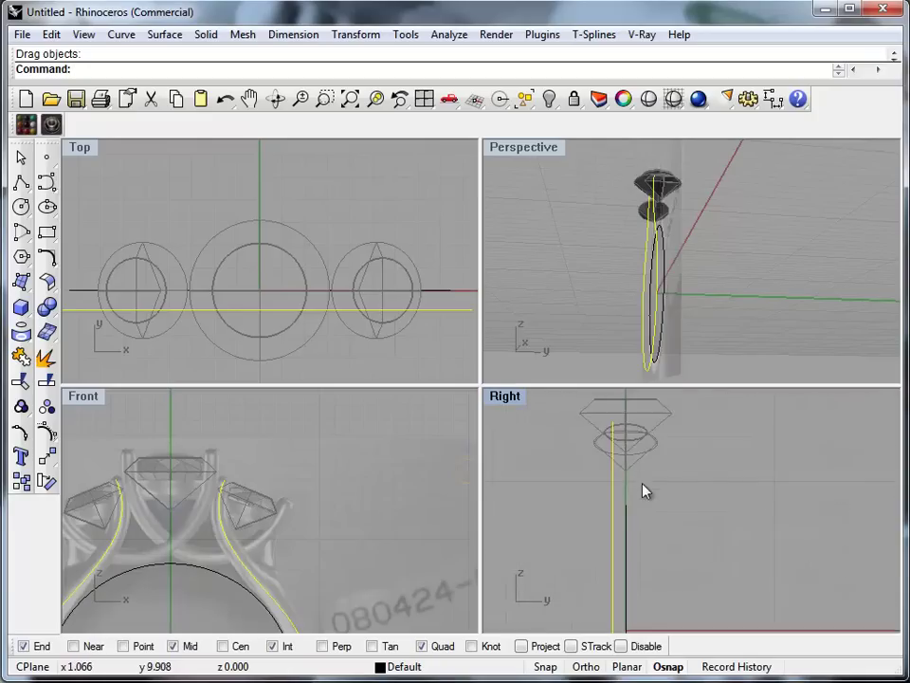
right_click_drag(645, 285, 705, 342)
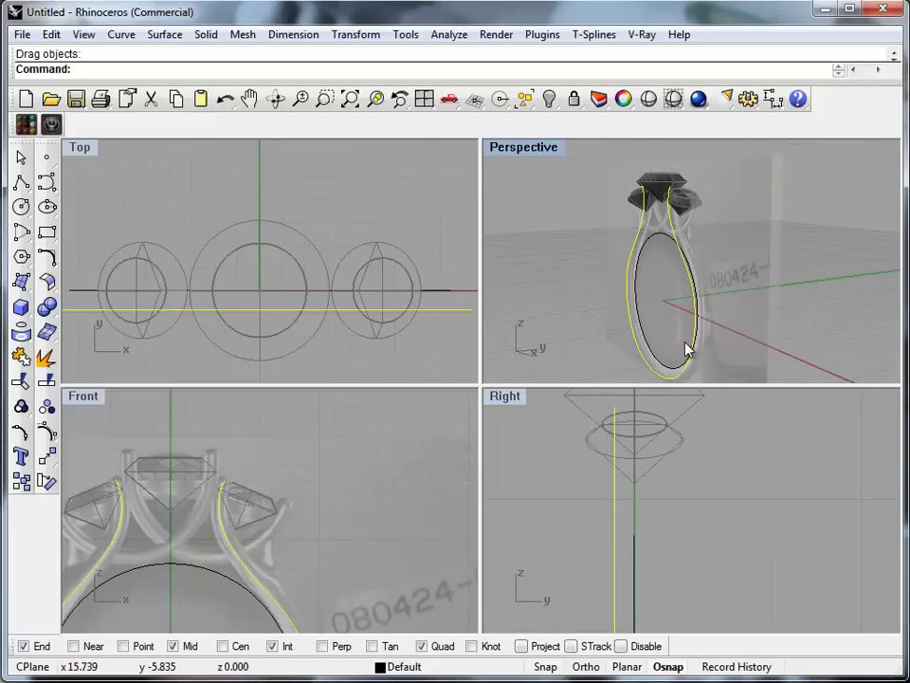
Show the shank curve's control points and nudge the four upper ones toward the front in 0.050 steps
key("F10")
left_click(592, 406)
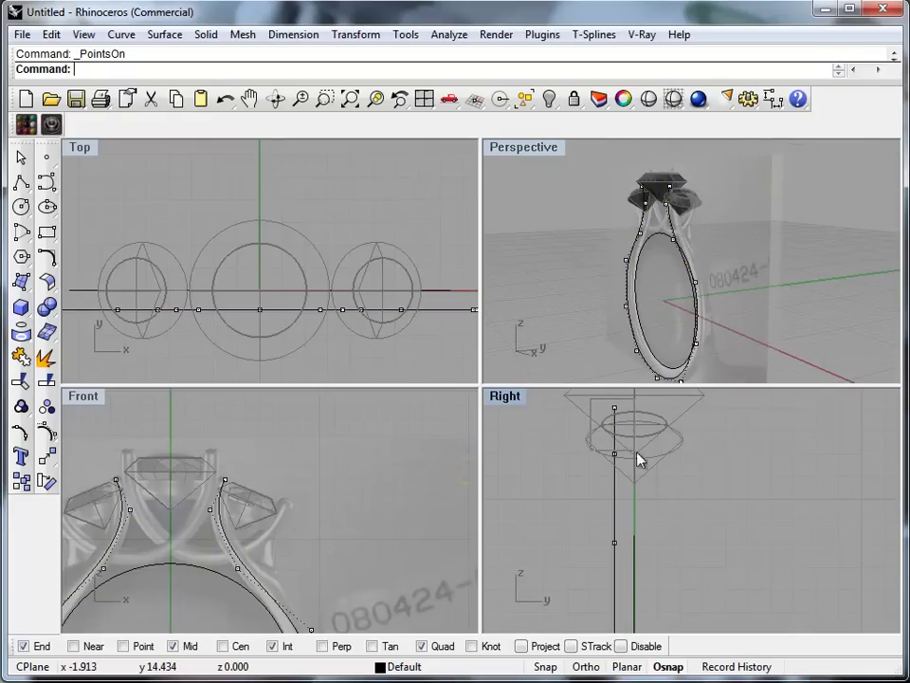
left_click_drag(636, 452, 652, 498)
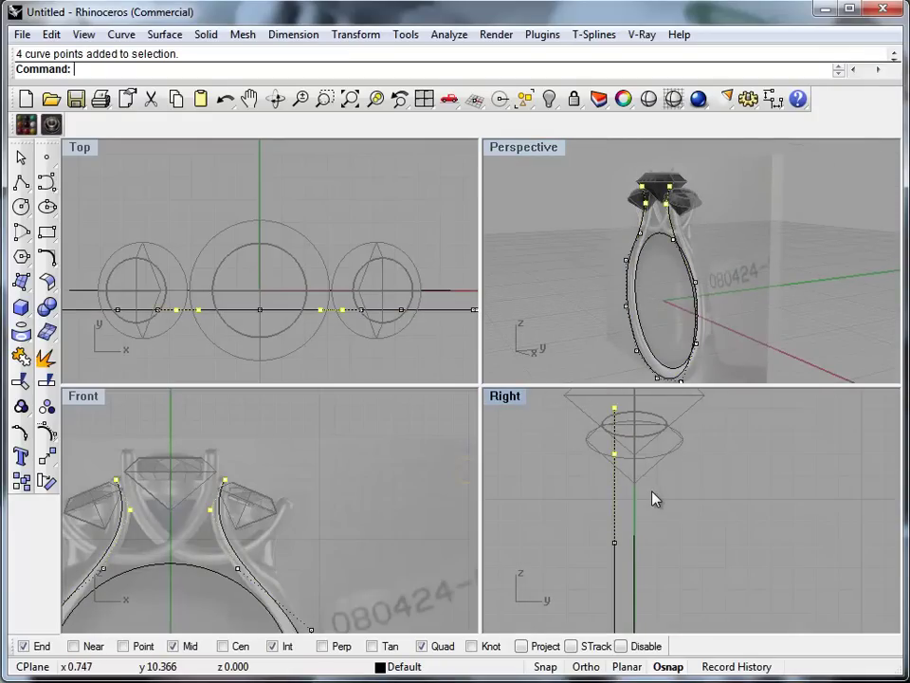
key("alt+Left")
key("alt+Left")
key("alt+Left")
key("alt+Left")
key("alt+Left")
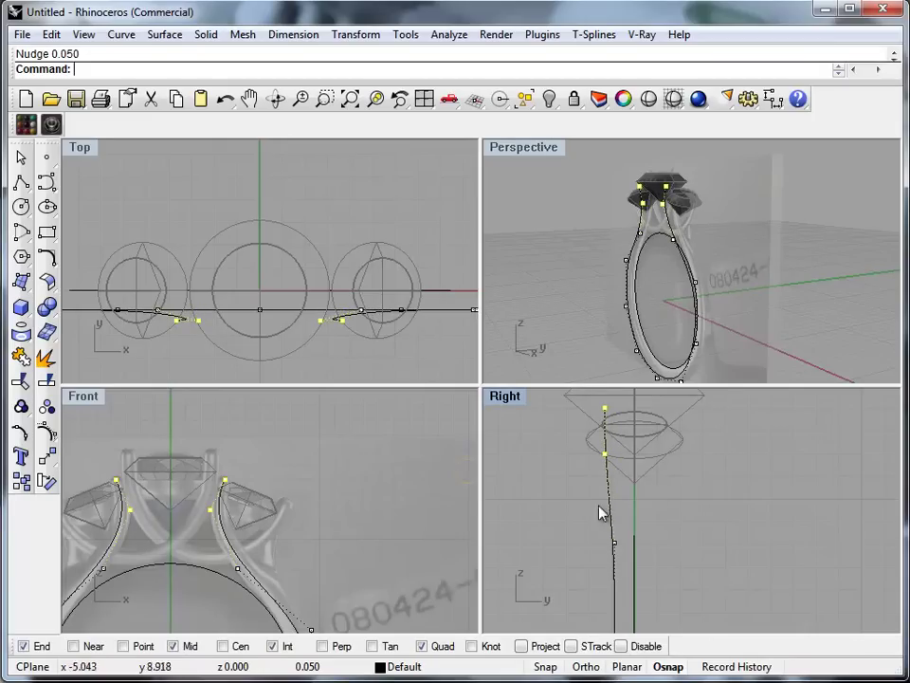
Nudge only the two topmost end points of the shank curve further toward the front in 0.050 steps
left_click_drag(571, 400, 629, 429)
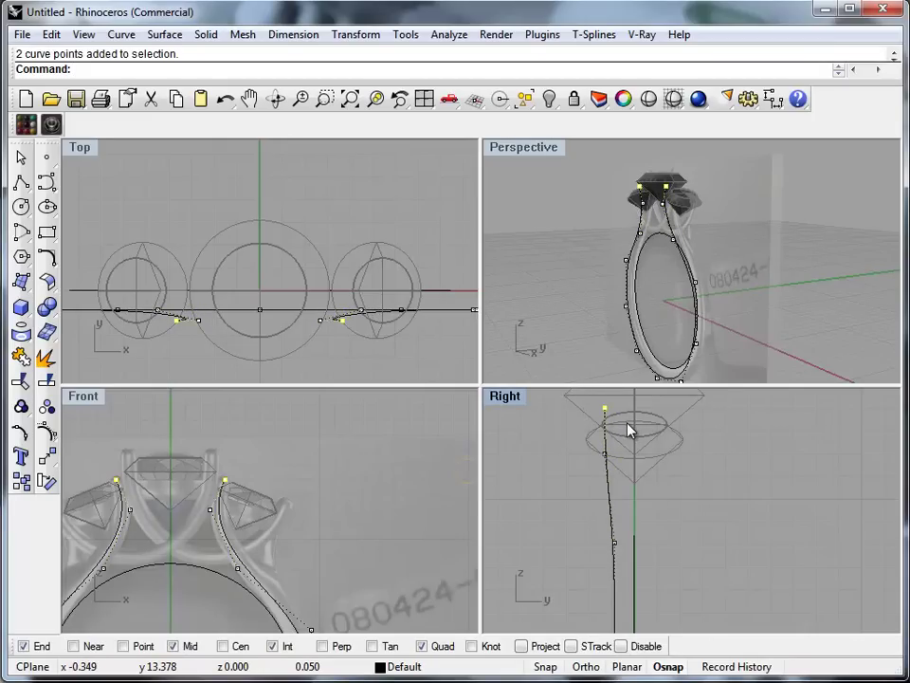
key("alt+Left")
key("alt+Left")
key("alt+Left")
key("alt+Left")
key("alt+Left")
key("alt+Left")
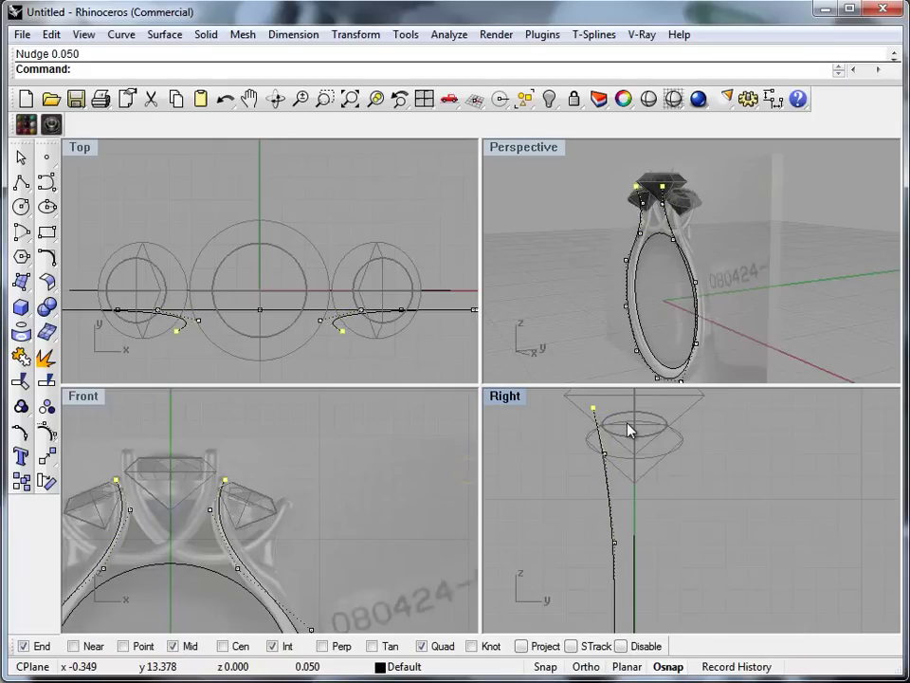
Nudge the second pair of control points from the curve ends toward the front in 0.050 steps
left_click_drag(580, 448, 633, 480)
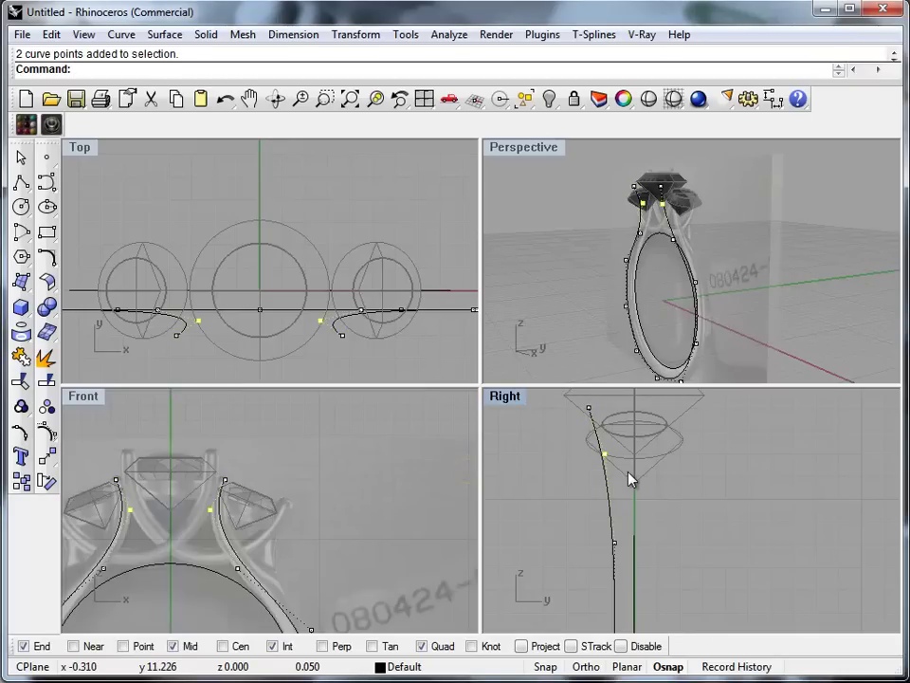
key("alt+Left")
key("alt+Left")
key("alt+Left")
key("alt+Left")
key("alt+Left")
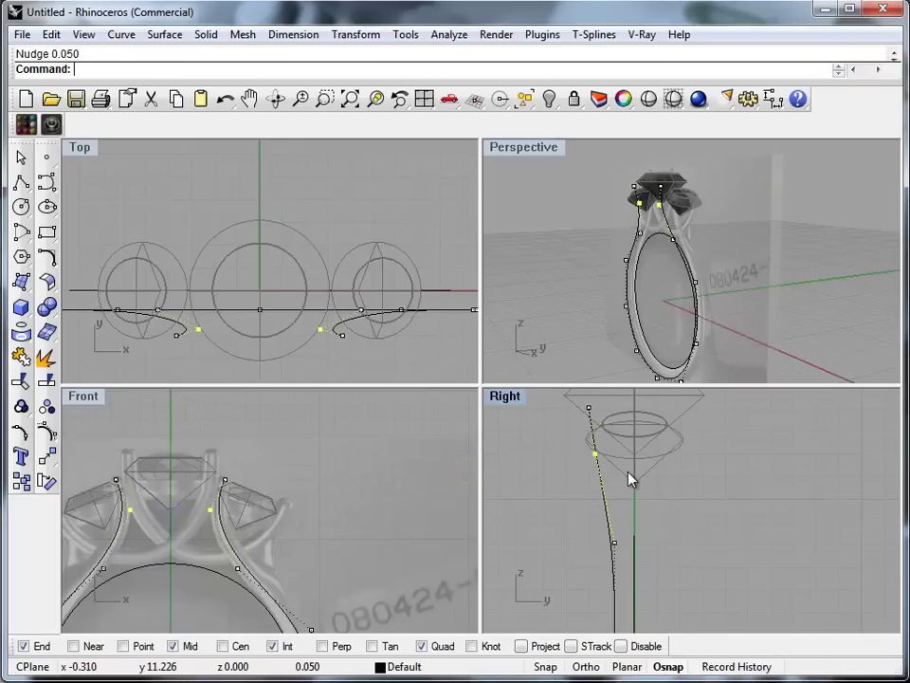
Nudge the third pair of control points from the curve ends slightly toward the front in 0.050 steps
left_click_drag(565, 519, 627, 574)
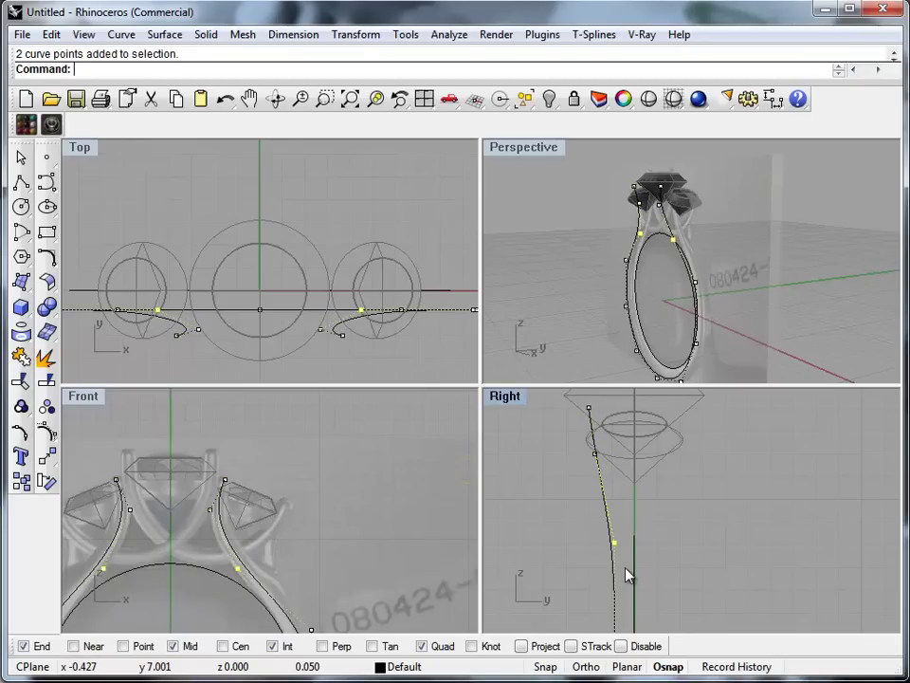
key("alt+Left")
key("alt+Left")
key("alt+Left")
Examine from several angles how the bent shank curve ends pass the centre and side stones in the Perspective view
right_click_drag(705, 380, 664, 218)
scroll(664, 217, "up", 8)
right_click_drag(632, 265, 670, 258)
scroll(671, 254, "up", 6)
scroll(673, 266, "down", 3)
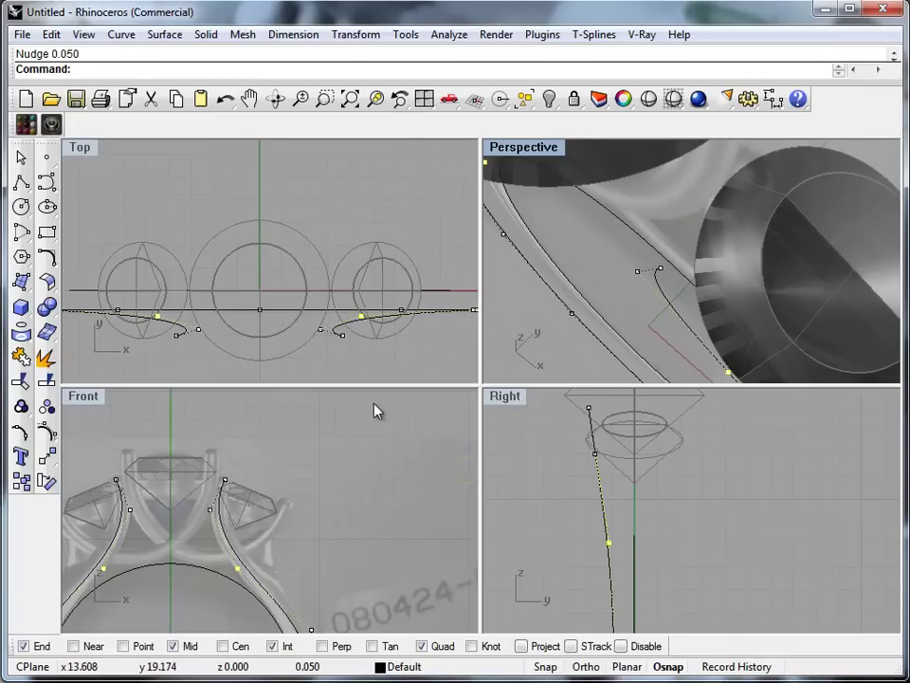
right_click_drag(706, 292, 651, 311)
right_click_drag(560, 282, 636, 279)
scroll(638, 285, "down", 14)
scroll(650, 265, "up", 6)
scroll(654, 263, "up", 8)
scroll(750, 254, "down", 9)
scroll(653, 270, "up", 4)
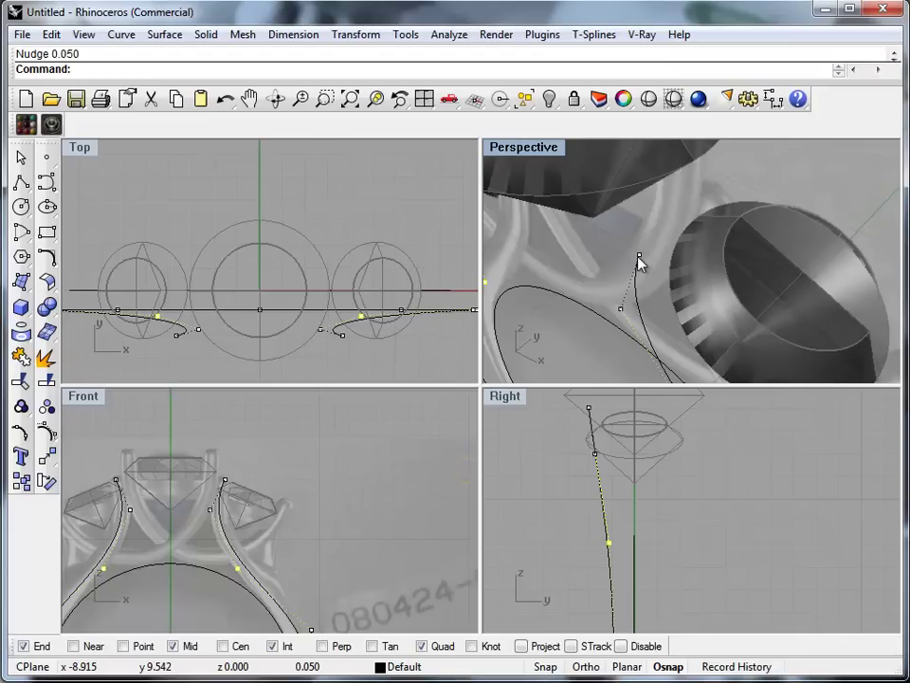
scroll(606, 427, "up", 3)
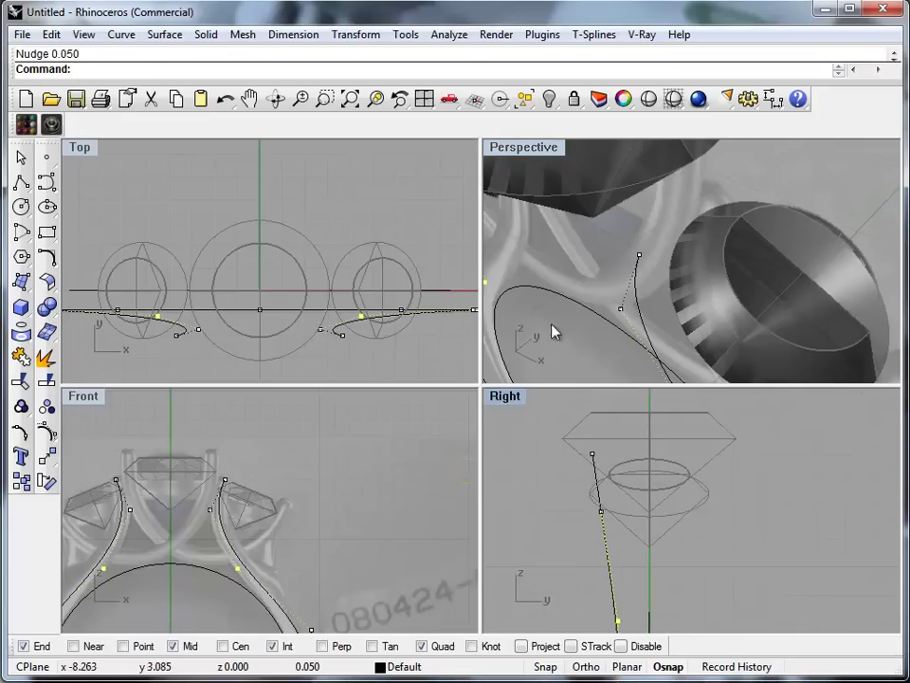
scroll(517, 232, "down", 4)
right_click_drag(531, 207, 519, 233)
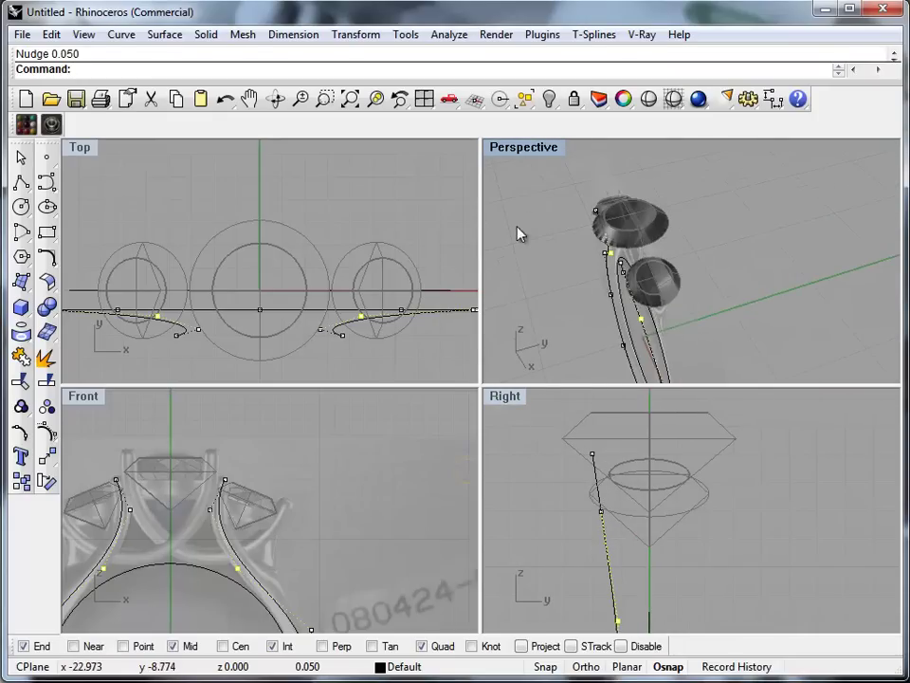
double_click(500, 154)
right_click_drag(459, 402, 588, 408)
right_click_drag(596, 504, 388, 459)
scroll(348, 351, "up", 5)
right_click_drag(348, 352, 526, 345)
Select the shank curve and start a T-Splines pipe on it with the tsPipe command, working in the maximized Perspective view
left_click(519, 363)
double_click(101, 147)
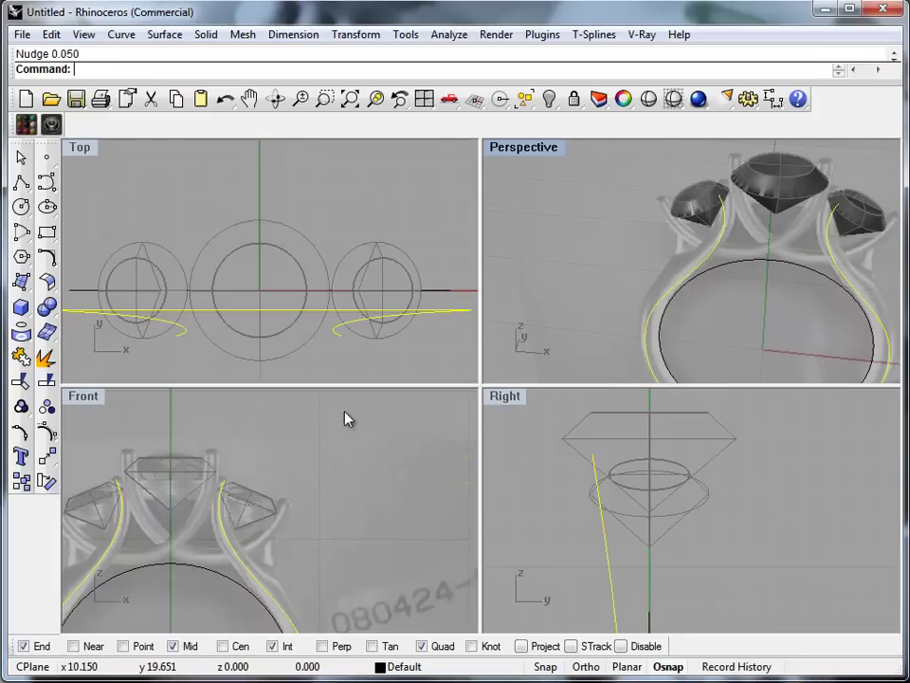
scroll(528, 451, "up", 3)
right_click_drag(567, 479, 621, 492)
right_click_drag(721, 260, 645, 245)
double_click(494, 149)
right_click_drag(350, 314, 353, 467)
type("tsPipe")
key("Return")
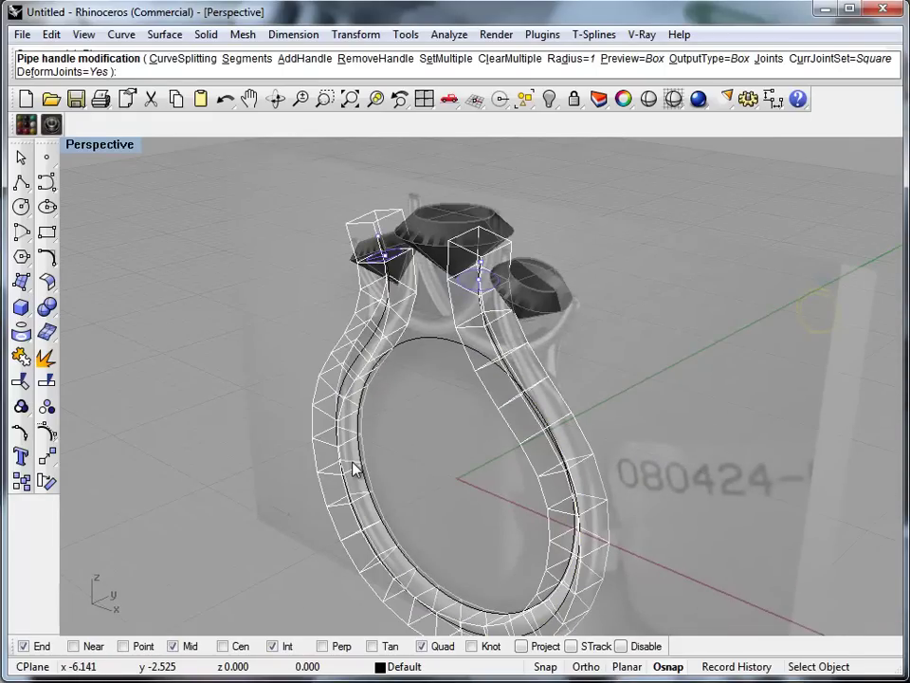
Add pipe handles on the curve at the right shoulder, the left shoulder and the bottom of the shank
right_click_drag(375, 472, 599, 587)
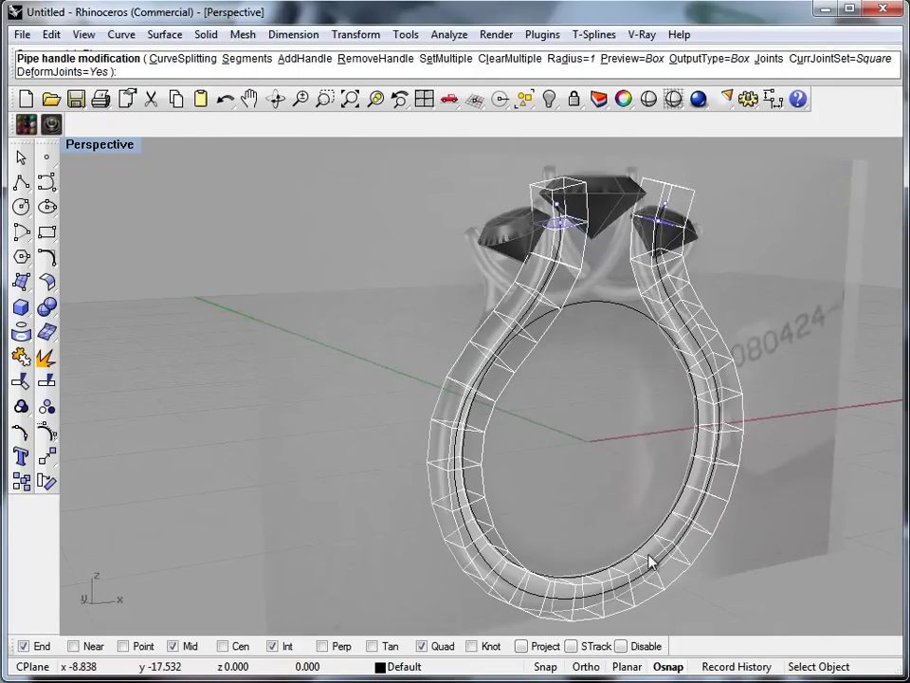
right_click_drag(547, 417, 349, 379)
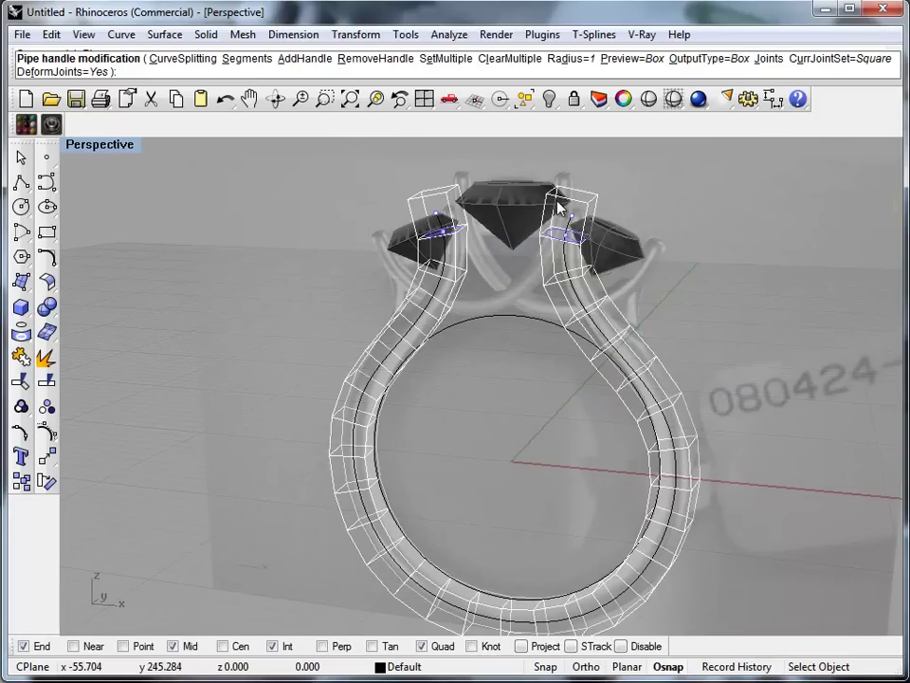
left_click(277, 58)
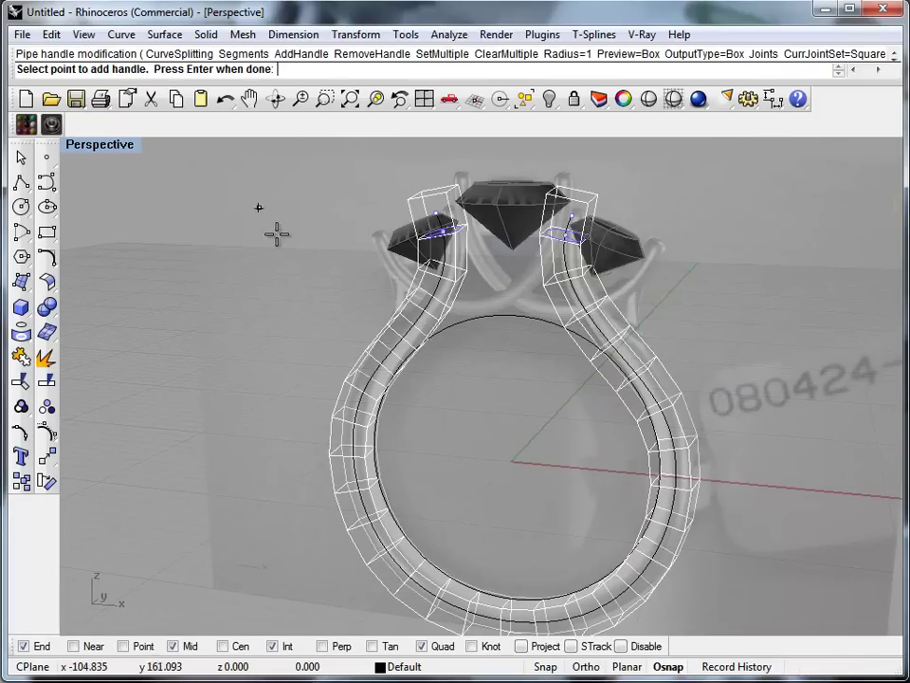
right_click_drag(518, 453, 599, 373)
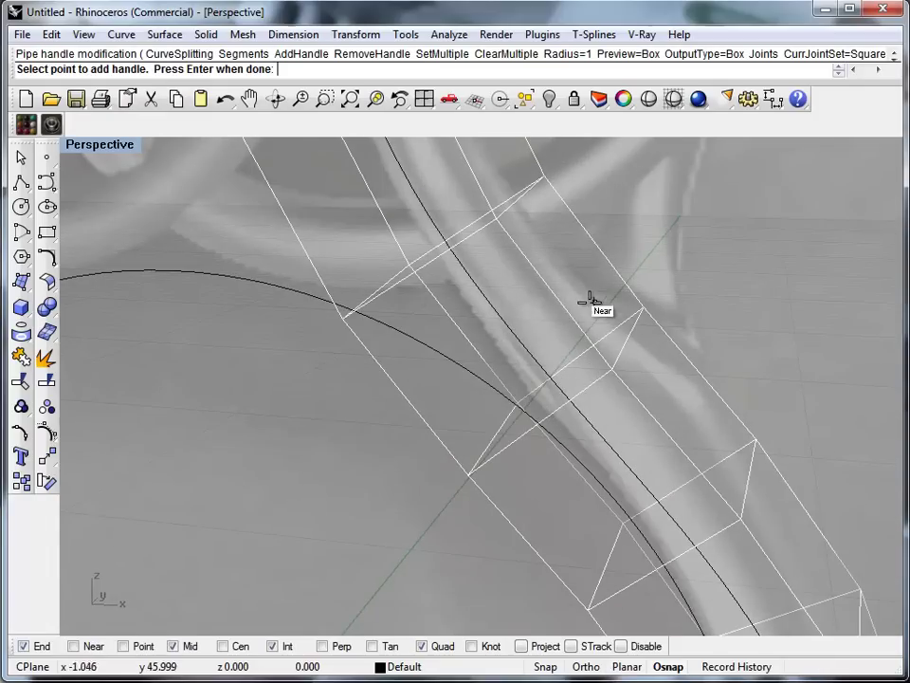
left_click(595, 430)
scroll(442, 502, "down", 3)
right_click_drag(442, 503, 447, 451)
left_click(150, 329)
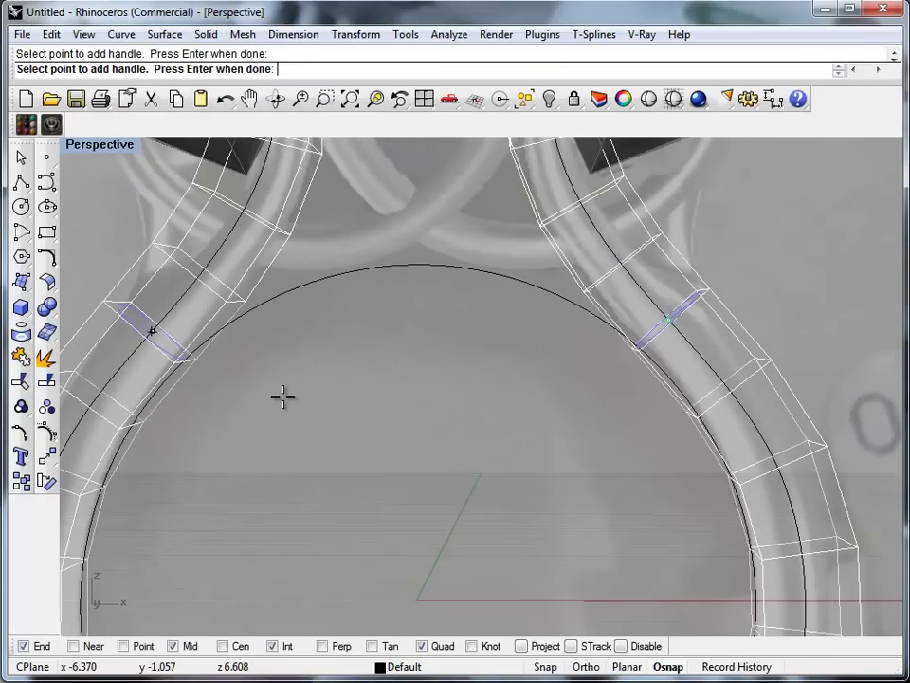
scroll(325, 422, "down", 6)
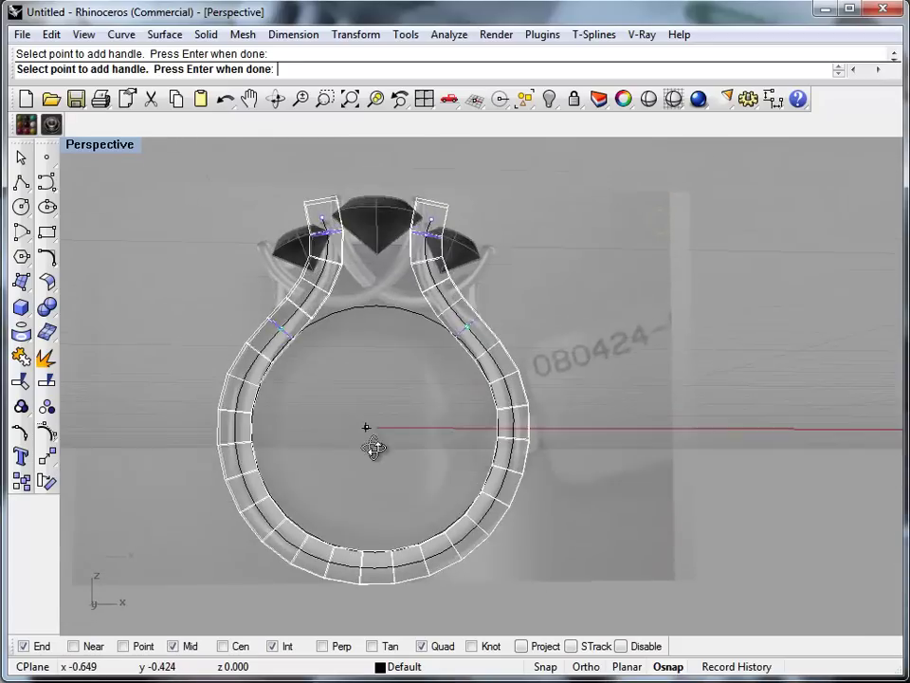
mouse_move(373, 448)
right_mouse_down()
mouse_move(371, 421)
mouse_move(354, 415)
mouse_move(370, 431)
right_mouse_up()
left_click(376, 560)
right_click_drag(409, 388, 351, 422)
key("Return")
Set a smaller radius for the pipe handle near the right prong's tip
right_click_drag(259, 363, 370, 368)
scroll(370, 367, "up", 5)
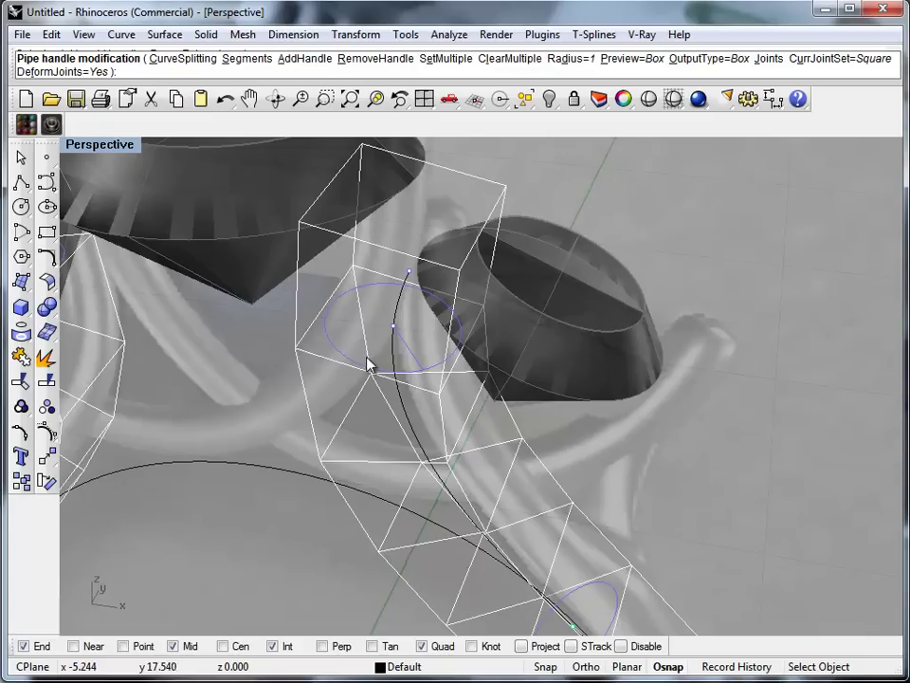
left_click(383, 293)
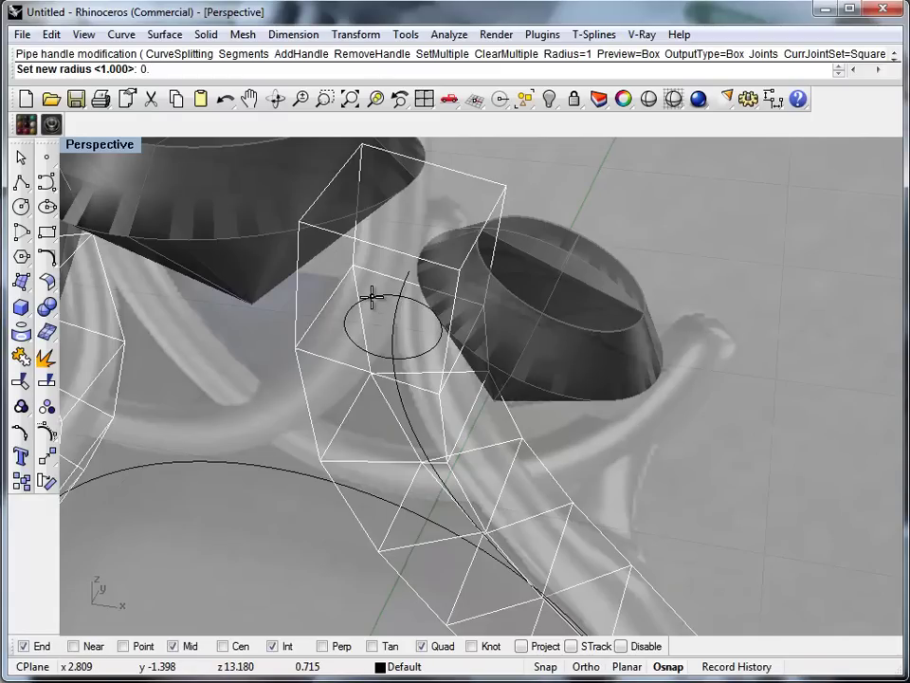
key("Return")
Set the radius of the pipe handle near the left prong's tip to 0.6
scroll(339, 272, "down", 6)
right_click_drag(338, 365, 364, 386)
scroll(364, 387, "up", 10)
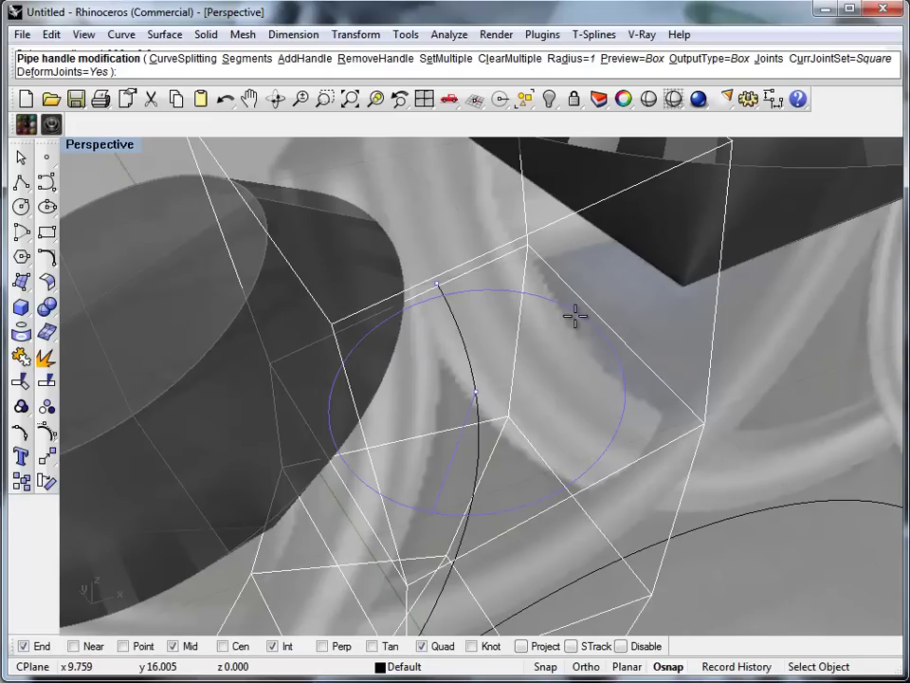
left_click(571, 366)
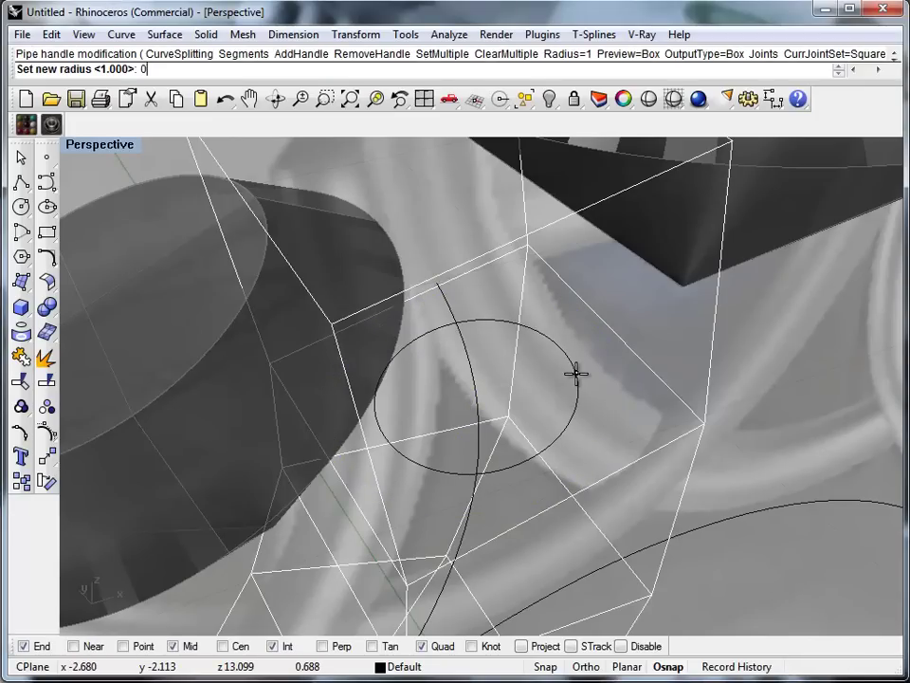
type("0.6")
key("Return")
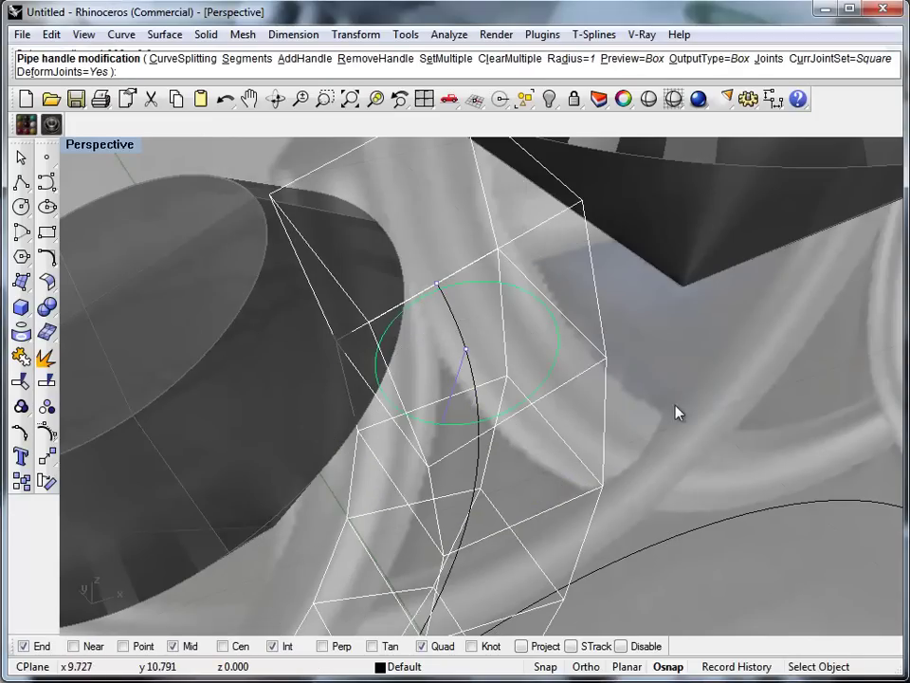
Enlarge the radius of the pipe handle at the bottom of the shank to about 1.38
scroll(705, 407, "down", 10)
right_click_drag(543, 331, 608, 442)
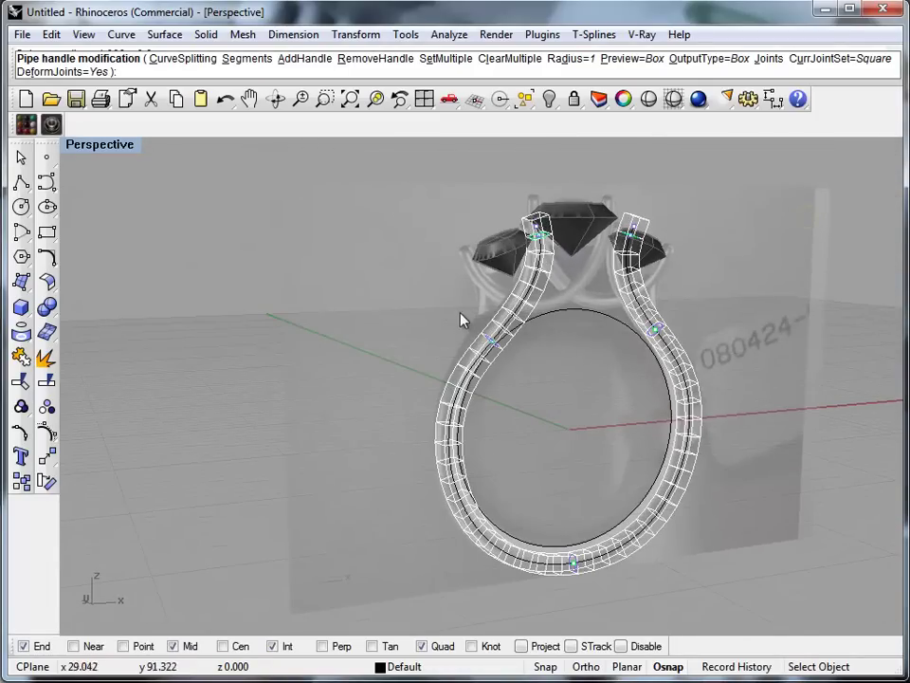
scroll(465, 313, "up", 5)
scroll(526, 315, "down", 5)
right_click_drag(464, 290, 379, 348)
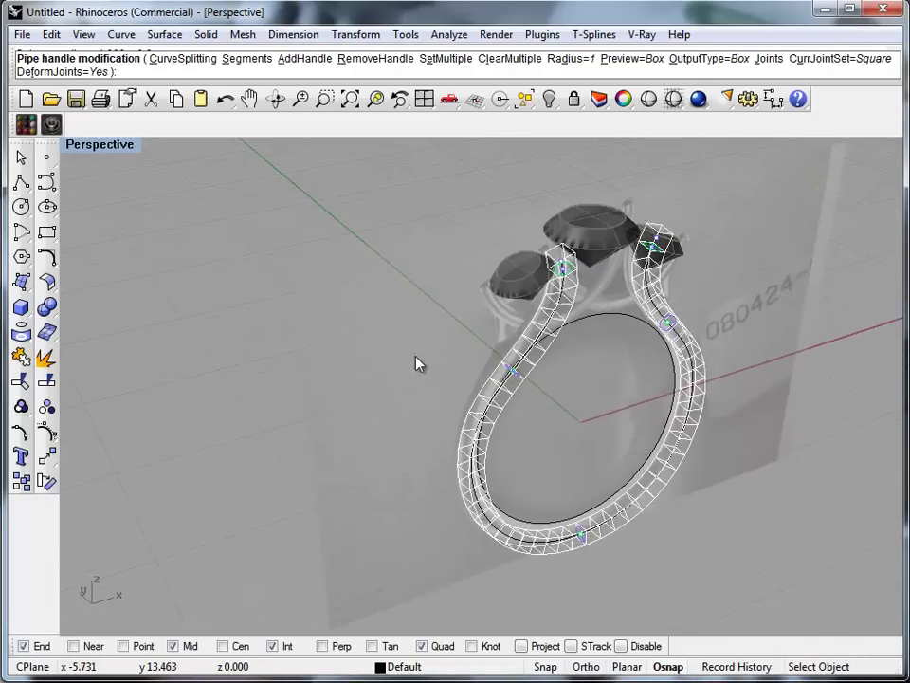
scroll(609, 549, "up", 5)
left_click(537, 522)
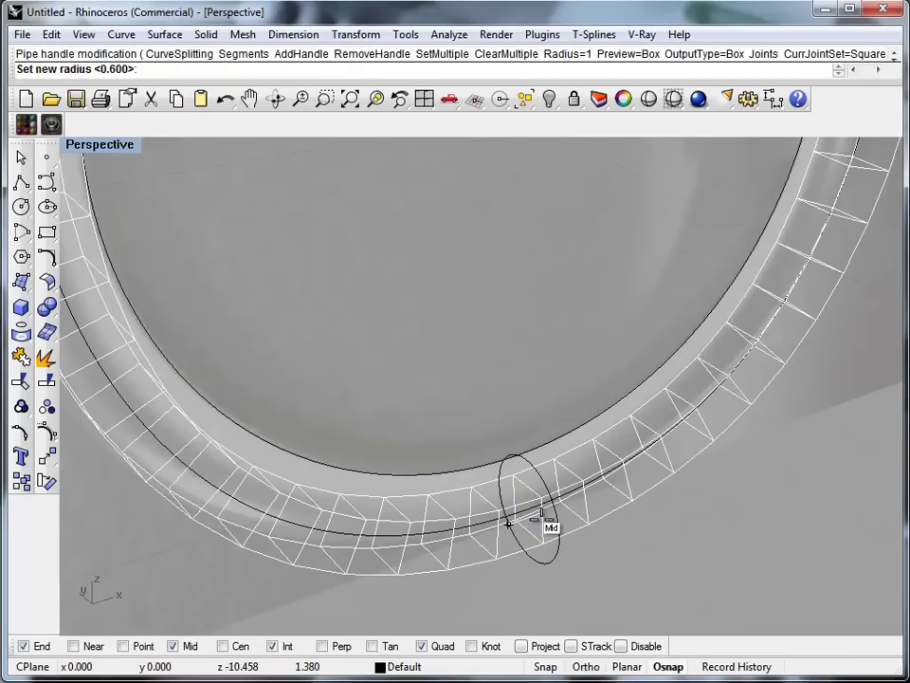
left_click(558, 518)
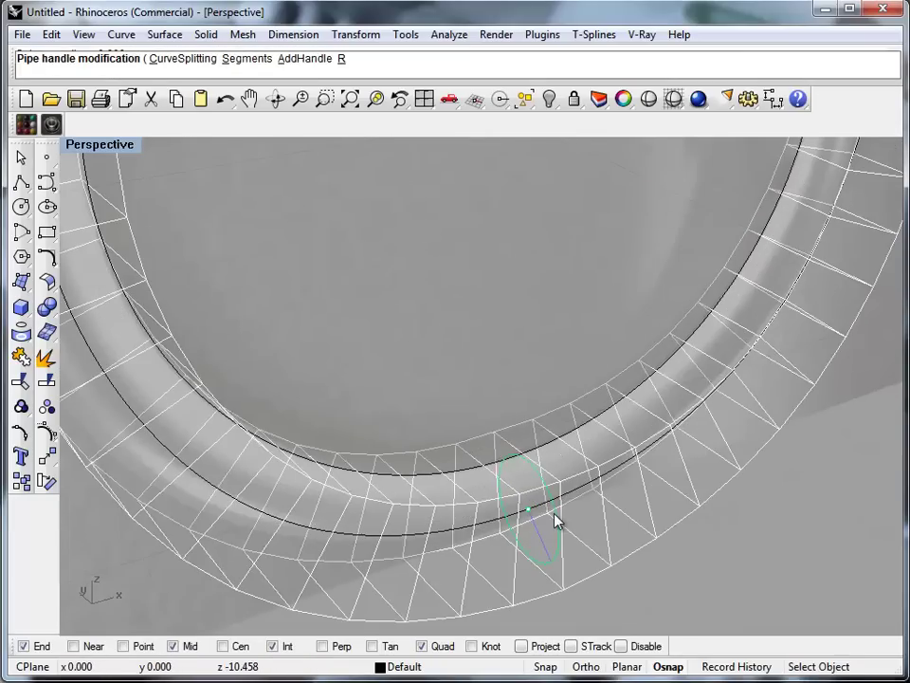
Finish the variable-radius T-Splines pipe and select the resulting box-shaped shank
scroll(584, 535, "down", 7)
mouse_move(555, 484)
right_mouse_down()
mouse_move(518, 452)
mouse_move(445, 453)
mouse_move(433, 380)
mouse_move(654, 500)
mouse_move(670, 544)
mouse_move(670, 492)
mouse_move(500, 437)
mouse_move(461, 383)
mouse_move(451, 475)
mouse_move(355, 492)
mouse_move(499, 467)
mouse_move(642, 459)
right_mouse_up()
key("Return")
mouse_move(532, 423)
right_mouse_down()
mouse_move(693, 494)
mouse_move(748, 448)
mouse_move(618, 318)
mouse_move(370, 343)
mouse_move(335, 445)
mouse_move(429, 537)
right_mouse_up()
left_click(424, 548)
right_click_drag(420, 582, 371, 537)
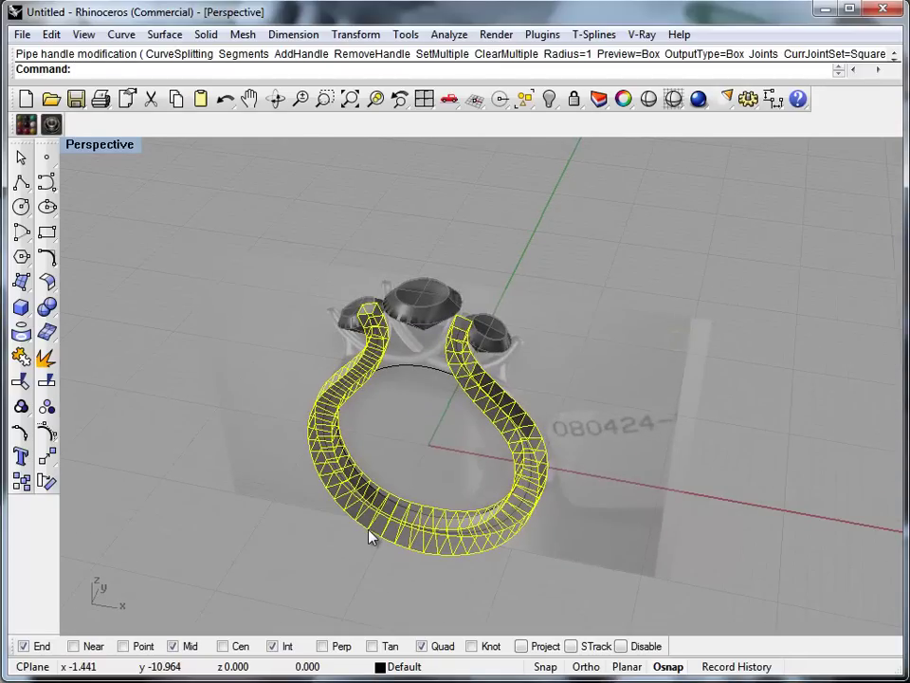
Switch the selected pipe from box display to smooth with the tsSmoothToggle command and inspect its shape
type("ts")
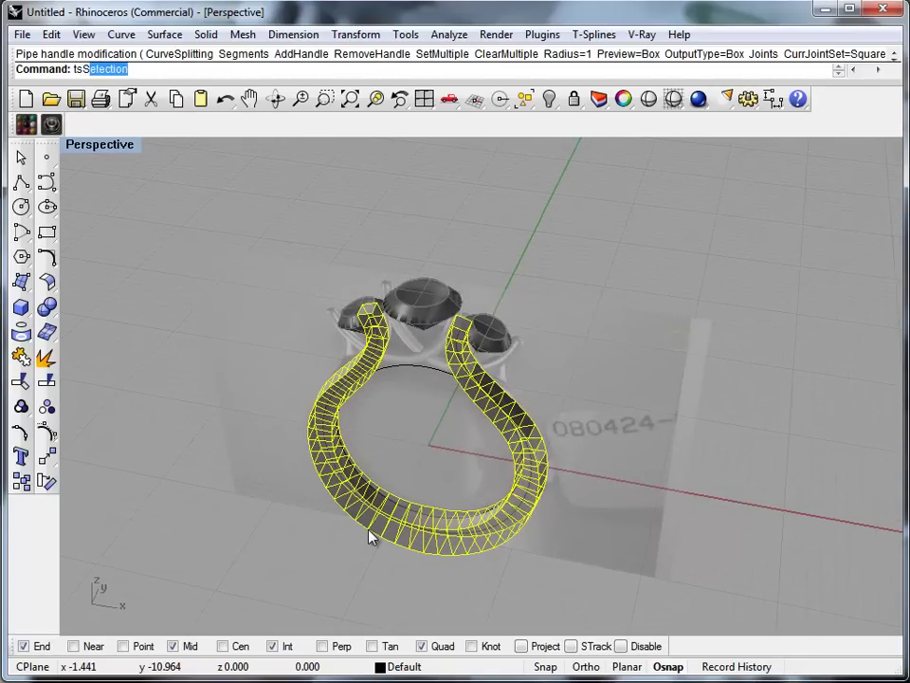
type("Sm")
key("Return")
right_click_drag(441, 540, 898, 368)
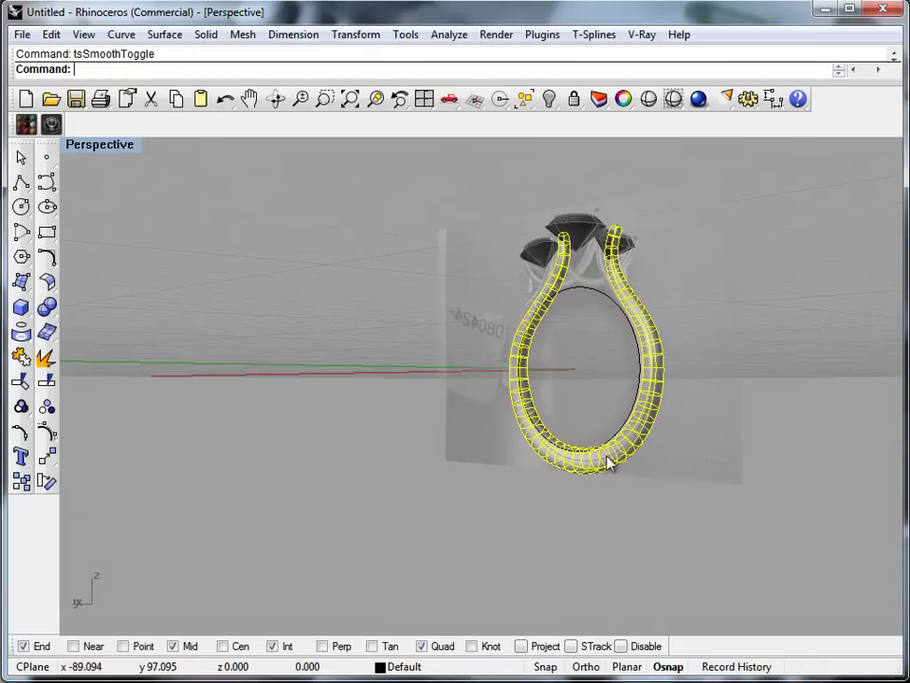
scroll(589, 477, "up", 5)
right_click_drag(588, 477, 180, 270)
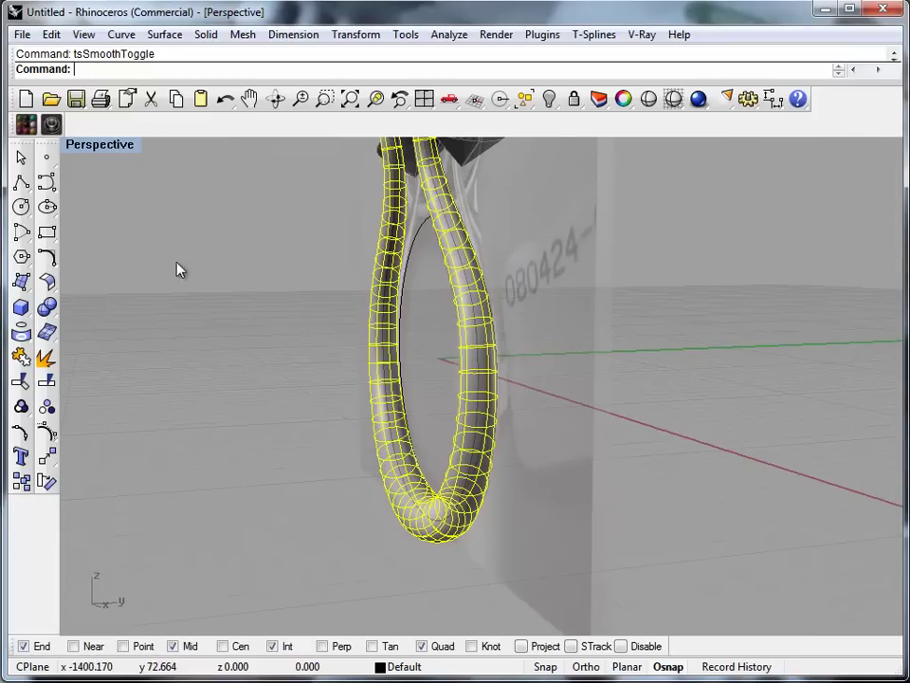
Deselect the pipe and turn on T-Splines face selection mode in the maximized Right view
double_click(99, 146)
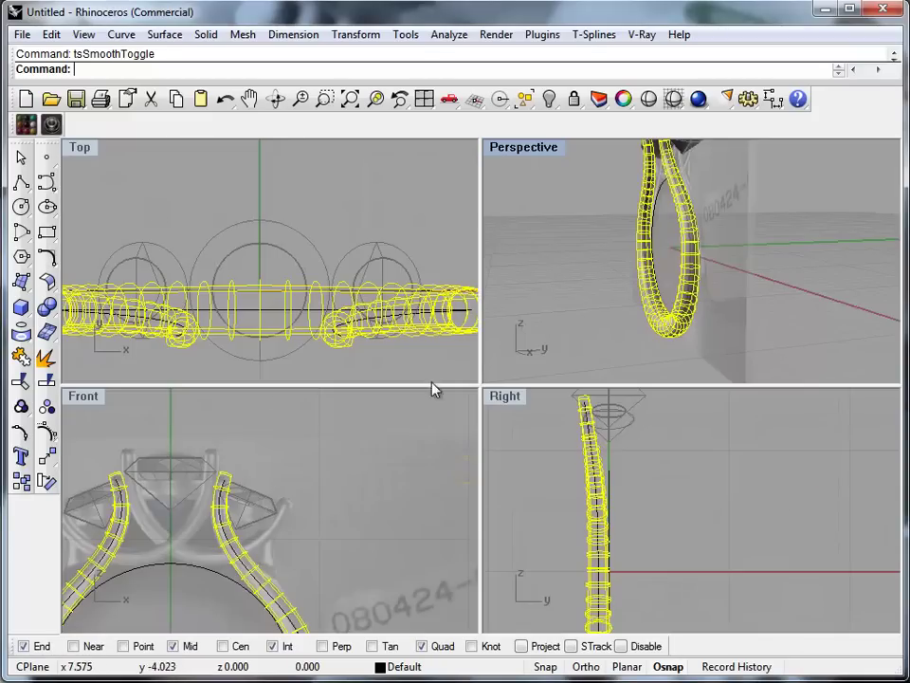
double_click(501, 399)
scroll(347, 368, "up", 4)
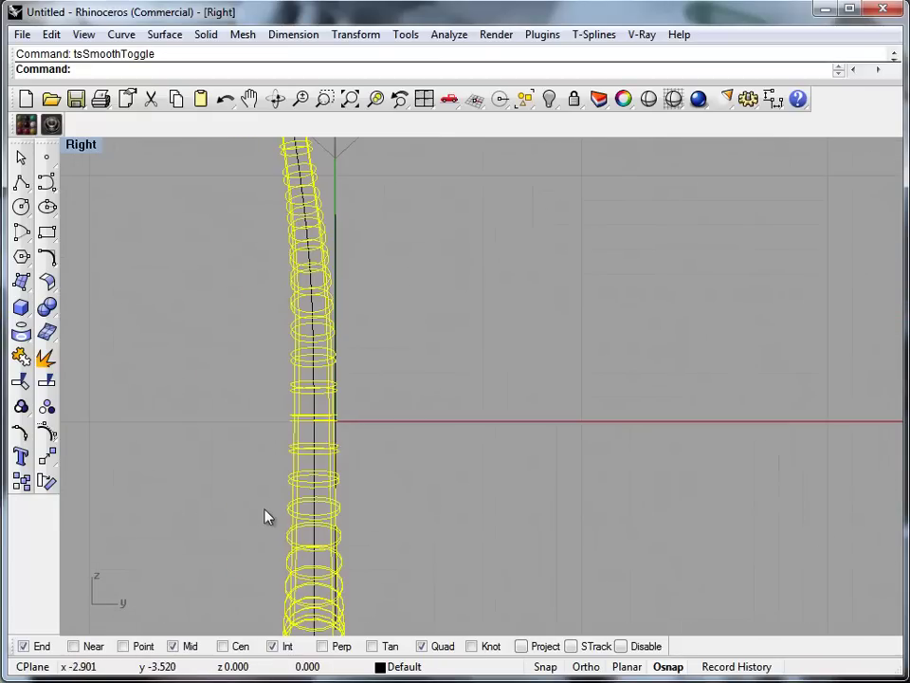
right_click_drag(446, 547, 440, 426)
scroll(490, 360, "down", 4)
left_click(288, 431)
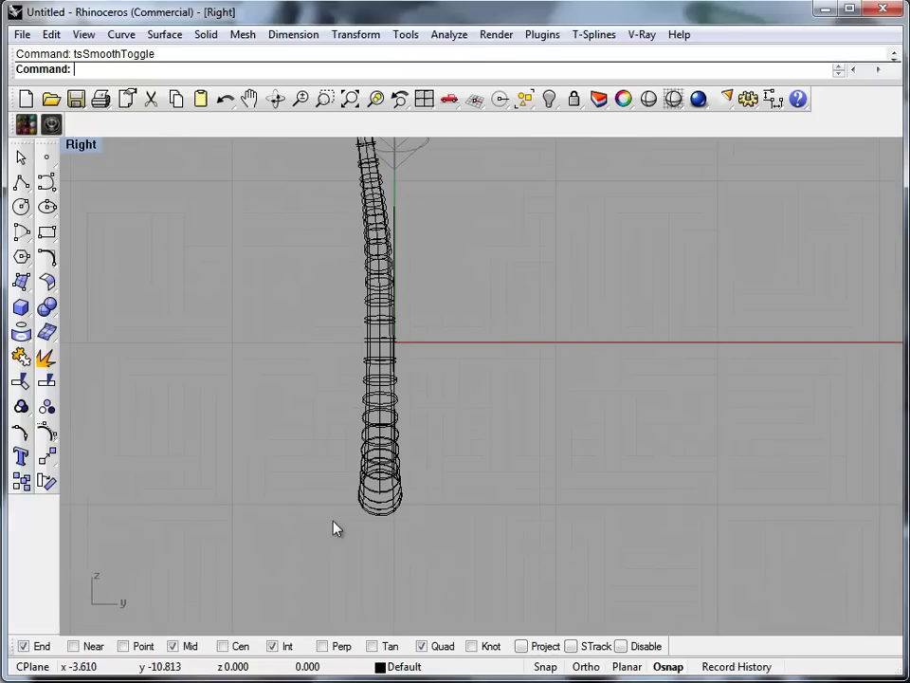
middle_click(301, 500)
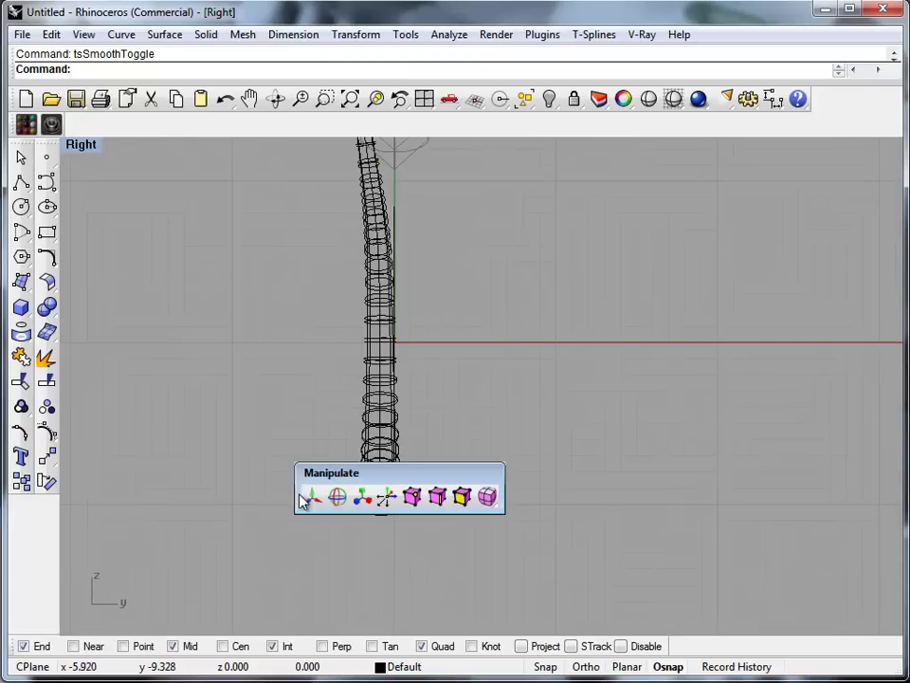
left_click(437, 497)
right_click_drag(442, 301, 468, 360)
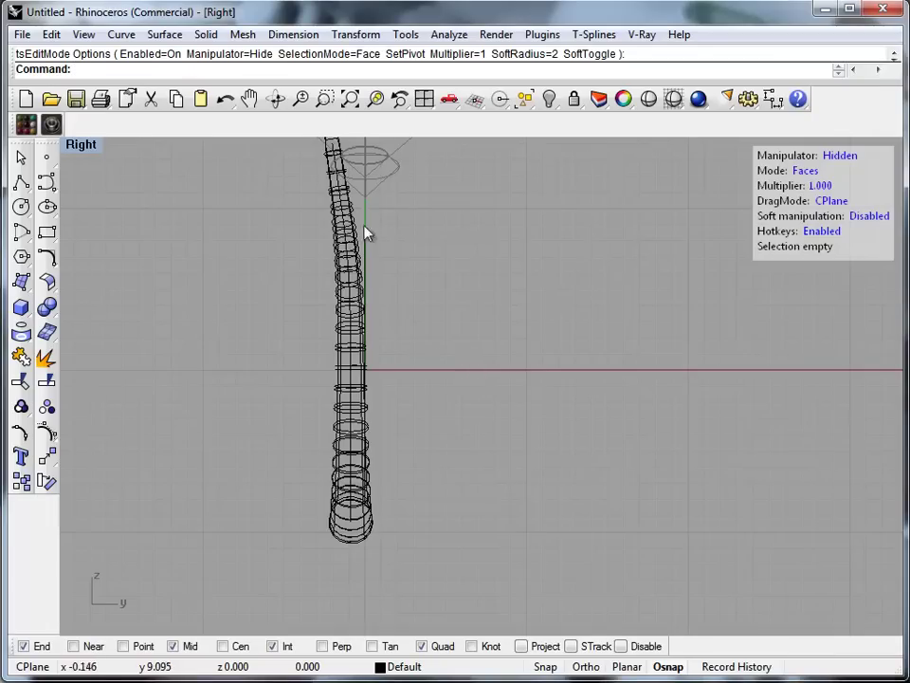
Delete the pipe faces along the centre-plane side of the shank below the prongs, together with the finger-hole circle
left_click_drag(358, 209, 454, 583)
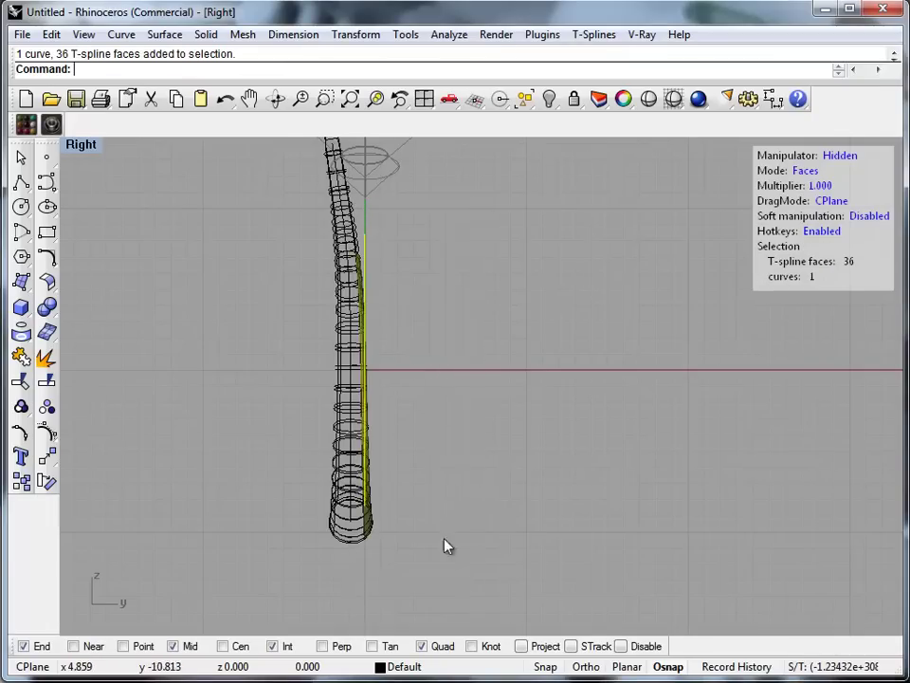
scroll(397, 400, "up", 5)
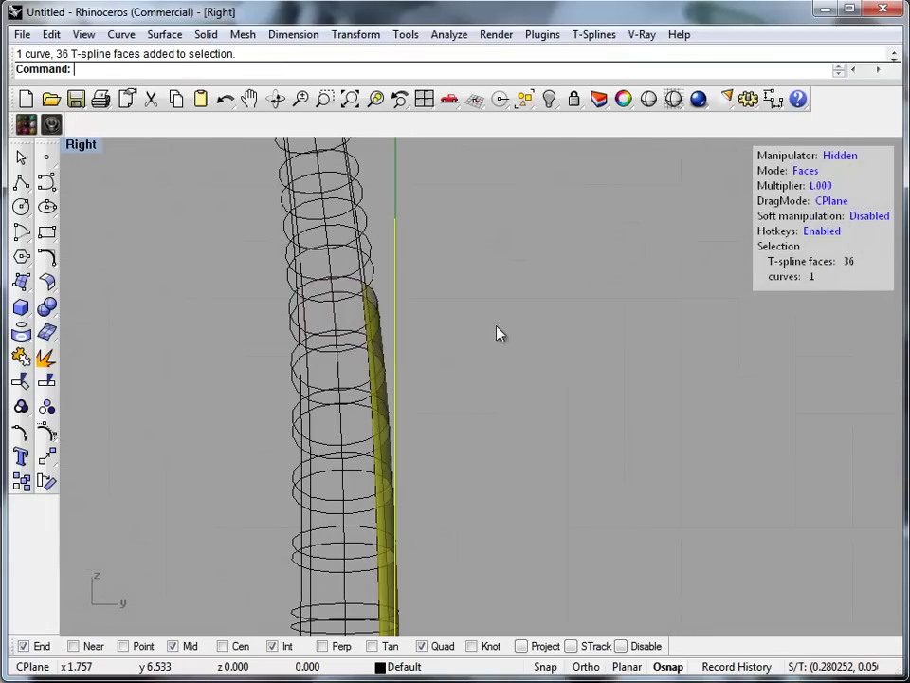
key("Delete")
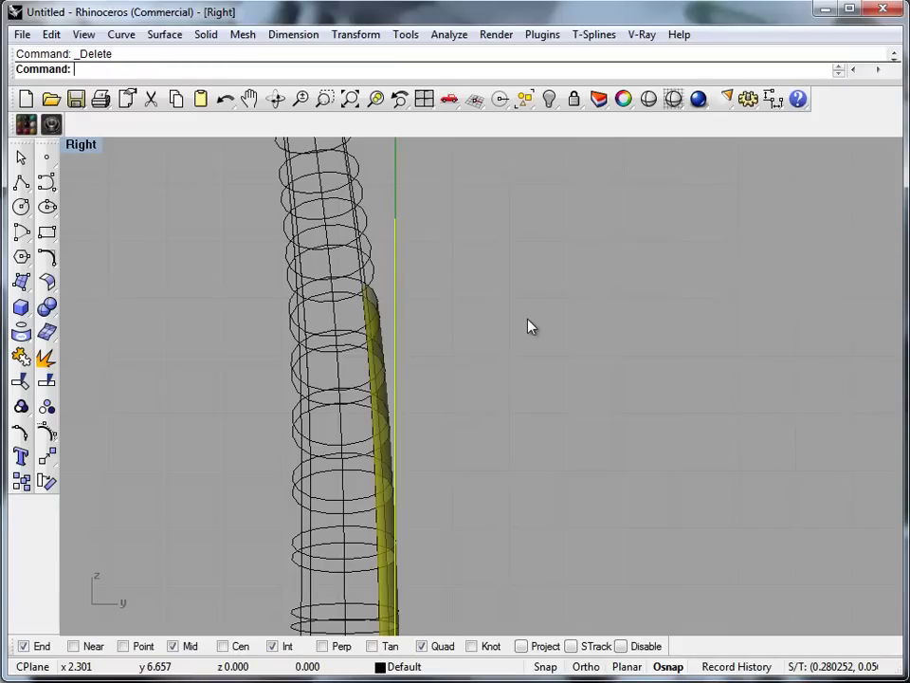
scroll(526, 332, "down", 5)
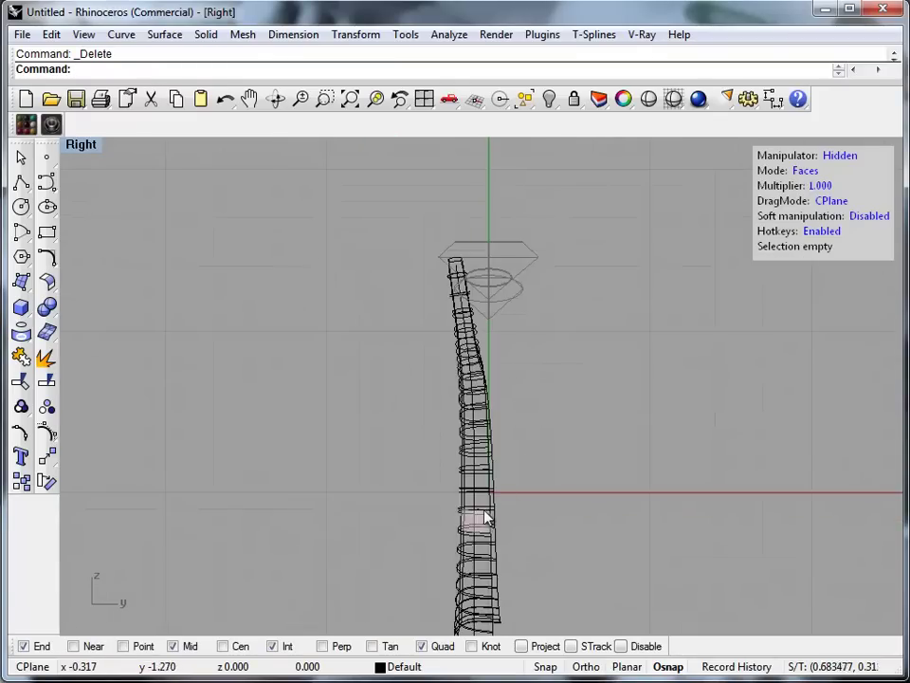
scroll(485, 520, "down", 2)
Switch T-Splines editing to edge selection mode and undo the stray drag of one edge
middle_click(645, 402)
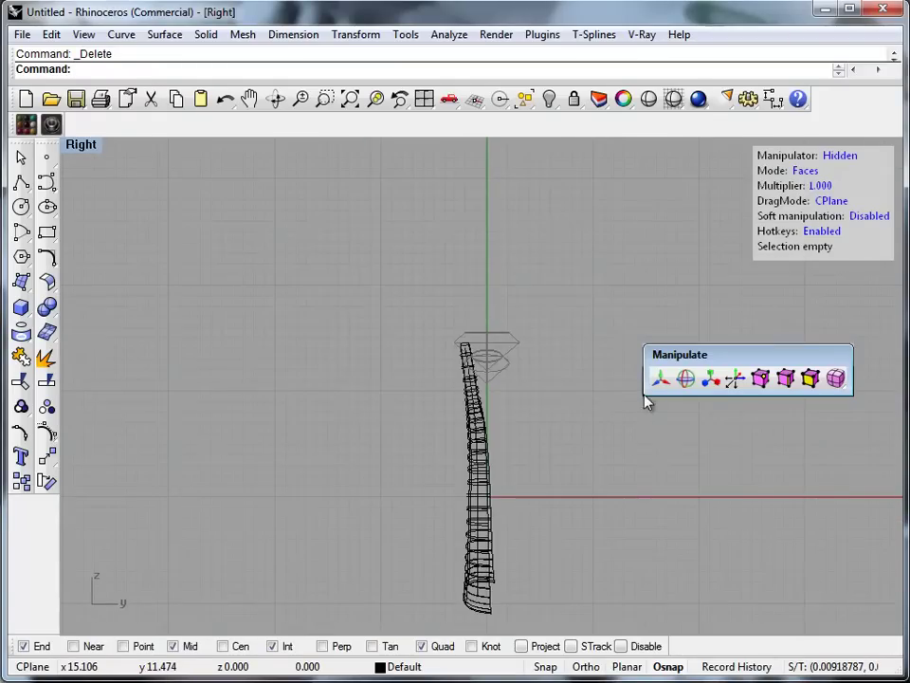
left_click(759, 382)
scroll(506, 454, "up", 10)
scroll(435, 348, "down", 6)
right_click_drag(444, 408, 388, 285)
left_click_drag(389, 199, 413, 320)
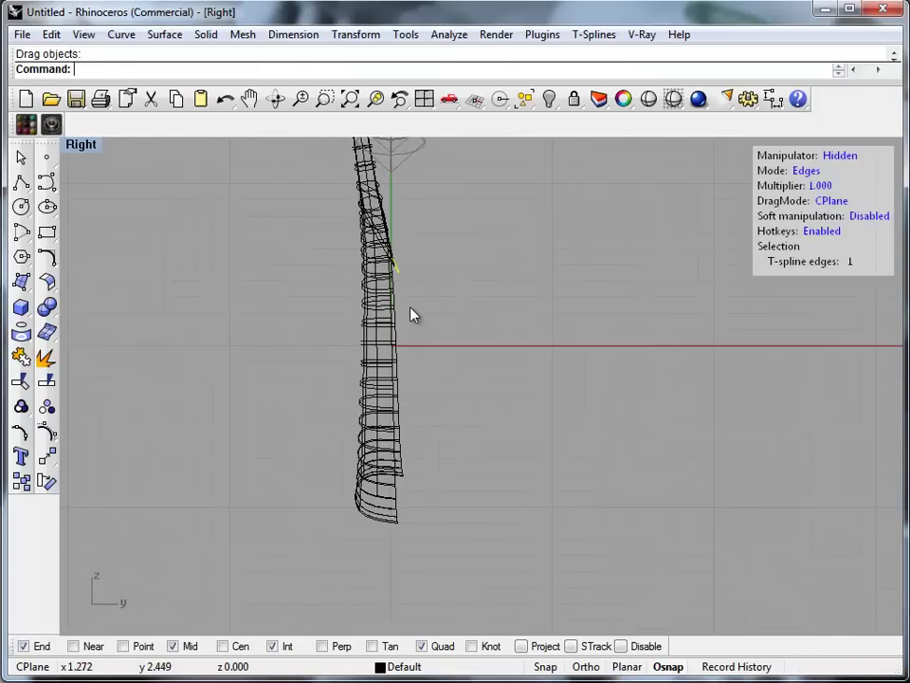
key("ctrl+z")
scroll(399, 284, "up", 3)
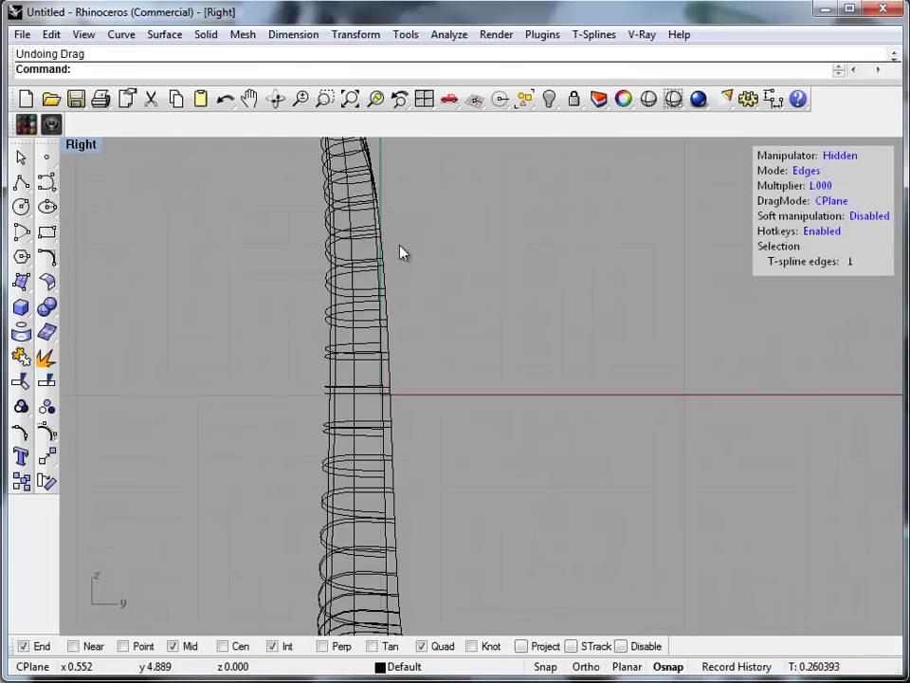
scroll(423, 317, "up", 7)
left_click(164, 377)
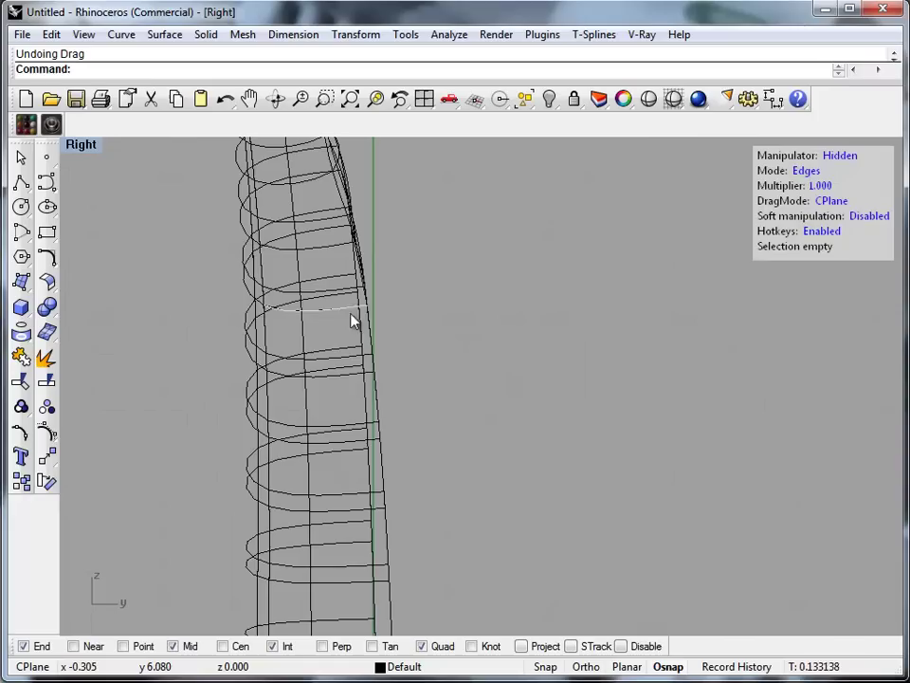
left_click(359, 335)
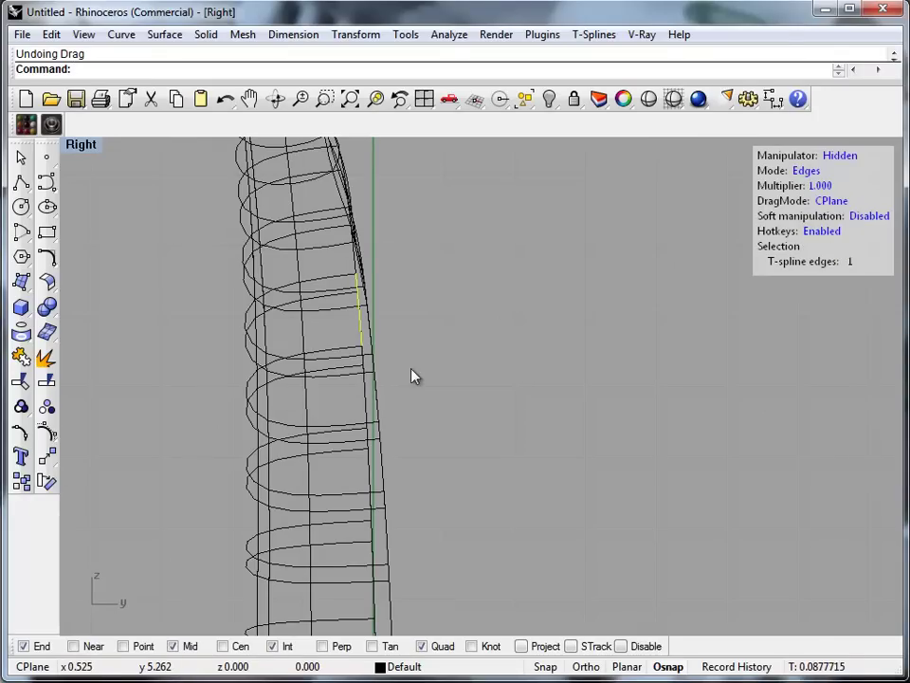
left_click(371, 391)
left_click(386, 471)
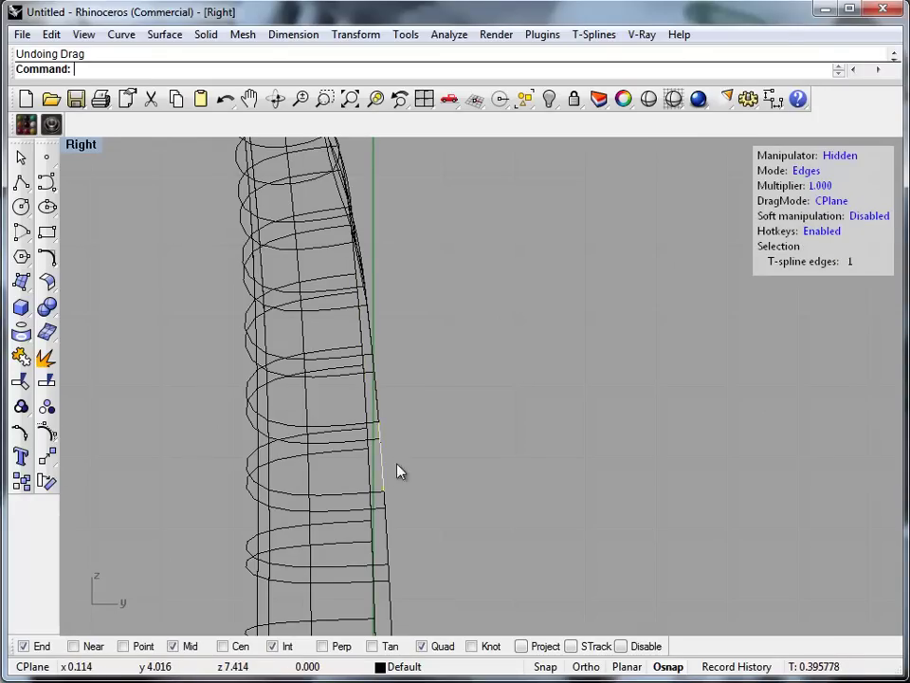
scroll(496, 451, "down", 3)
right_click_drag(603, 455, 500, 355)
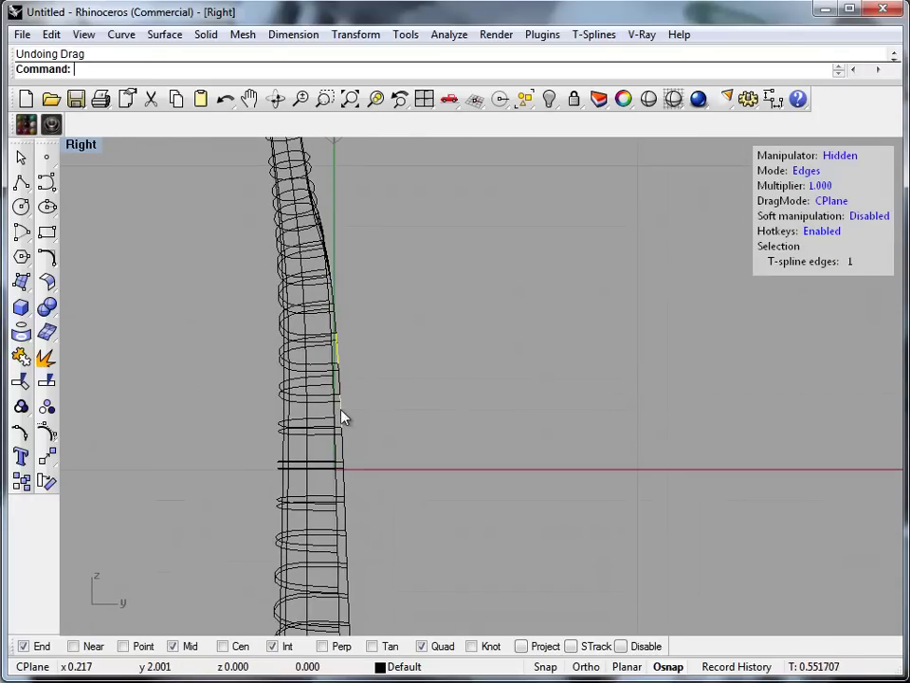
scroll(489, 417, "down", 4)
scroll(435, 539, "up", 6)
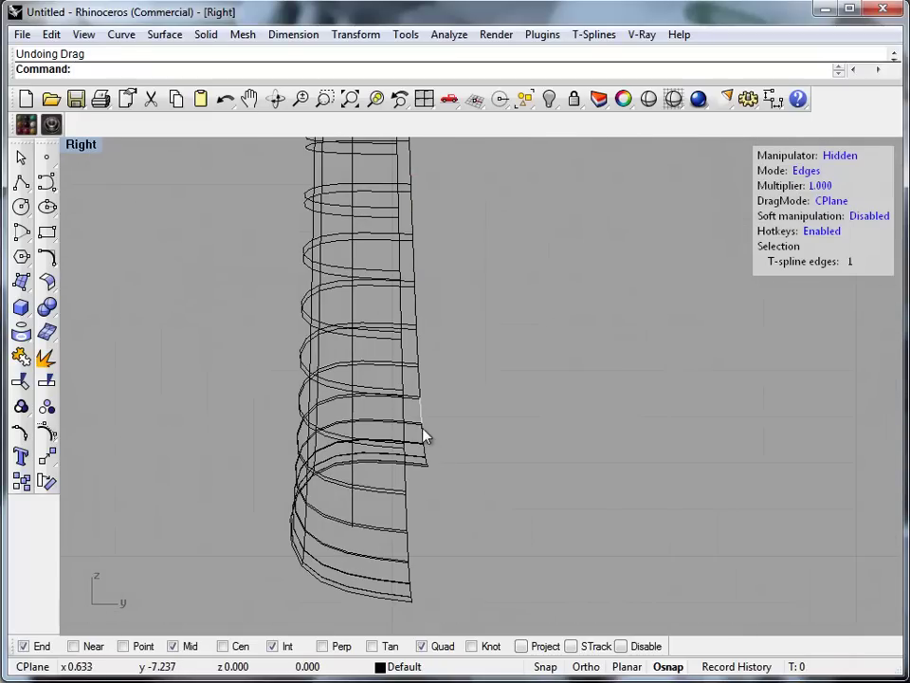
scroll(483, 488, "down", 10)
left_click(512, 505)
Select the lengthwise open boundary edges along the cut side of the shank, excluding the crosswise edges
left_click_drag(518, 566, 455, 278)
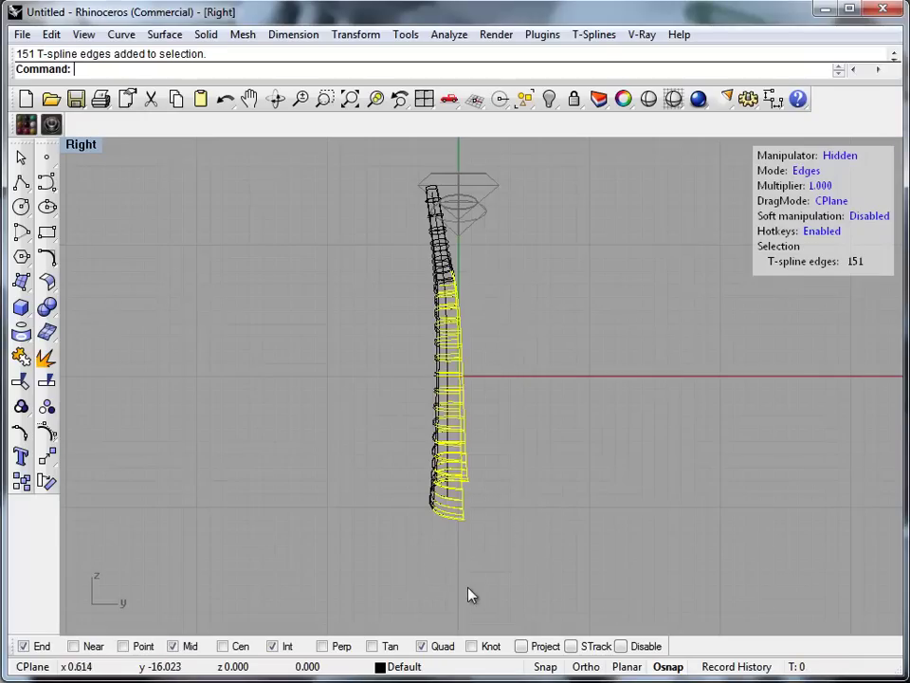
left_click_drag(353, 291, 345, 290, "ctrl")
scroll(421, 308, "up", 6)
left_click_drag(424, 243, 424, 245, "ctrl")
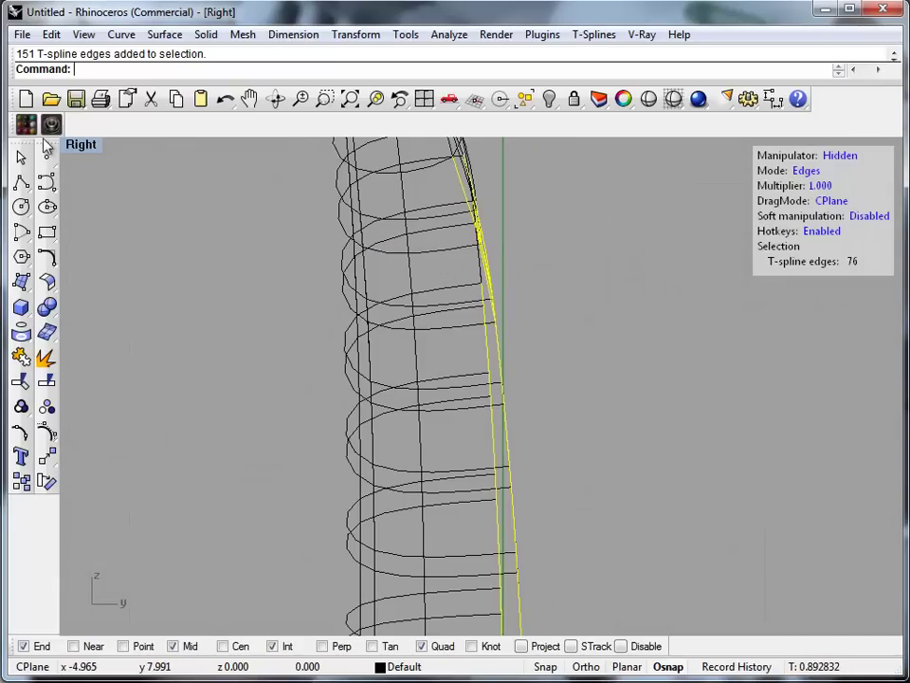
Remove the stray edge across the end of the opening at the right shoulder from the selection, working in the Perspective view
double_click(95, 149)
right_click_drag(667, 258, 533, 263)
scroll(656, 190, "up", 6)
right_click_drag(648, 203, 497, 290)
scroll(585, 246, "up", 4)
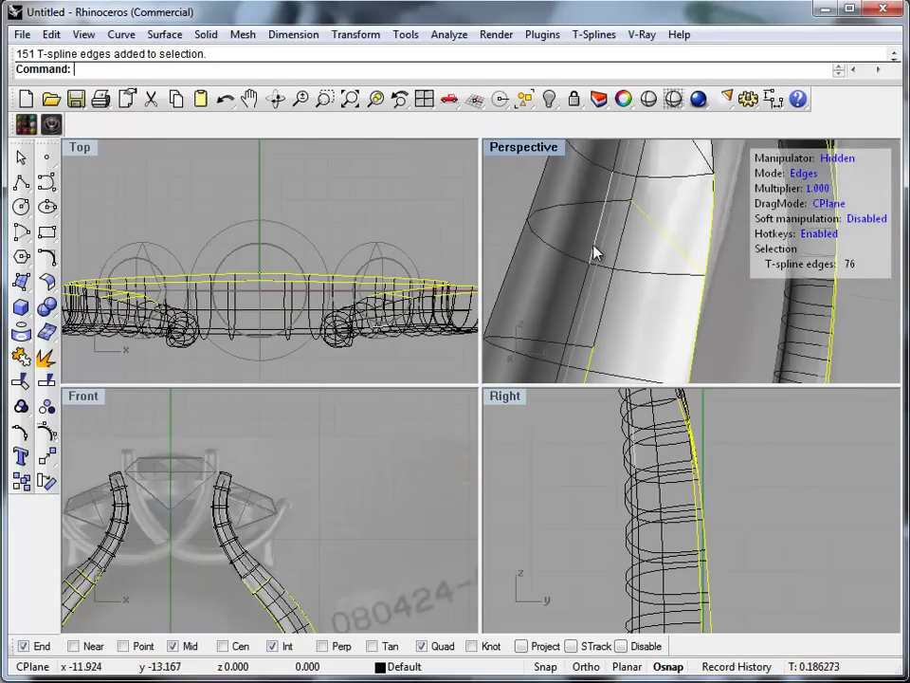
scroll(593, 252, "down", 2)
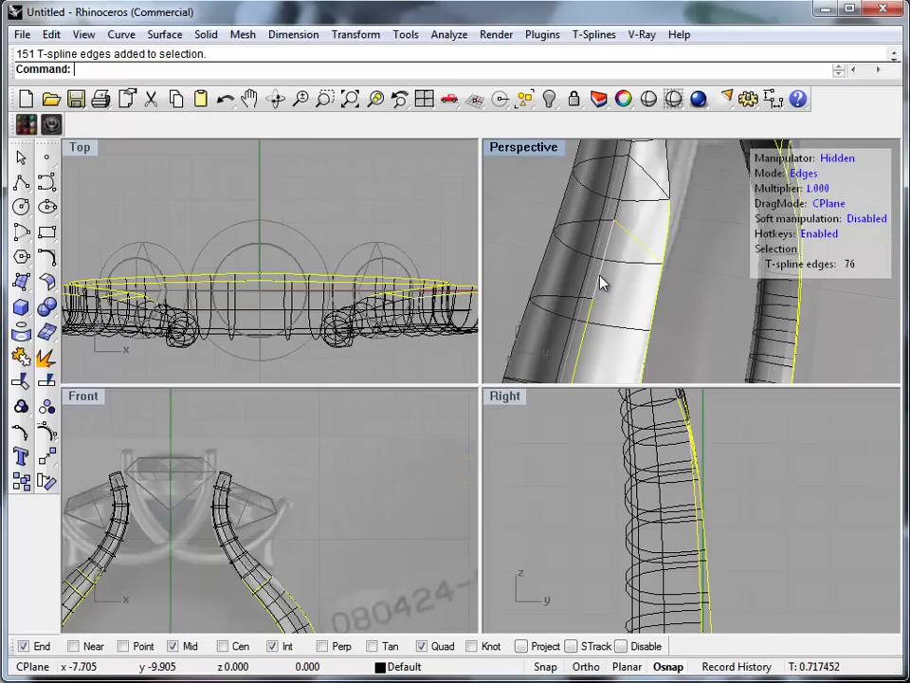
left_click(639, 242, "ctrl")
Remove the stray edges at the end of the opening on the left shoulder from the edge selection
scroll(633, 268, "down", 6)
right_click_drag(633, 268, 534, 276)
scroll(533, 276, "up", 3)
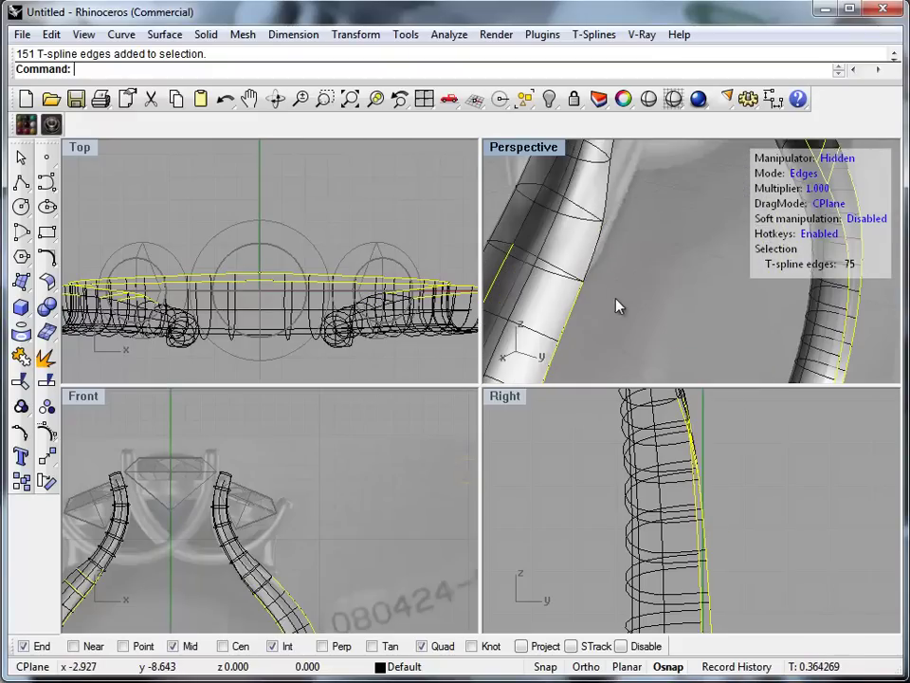
scroll(614, 307, "down", 3)
right_click_drag(624, 301, 677, 272)
scroll(693, 252, "up", 3)
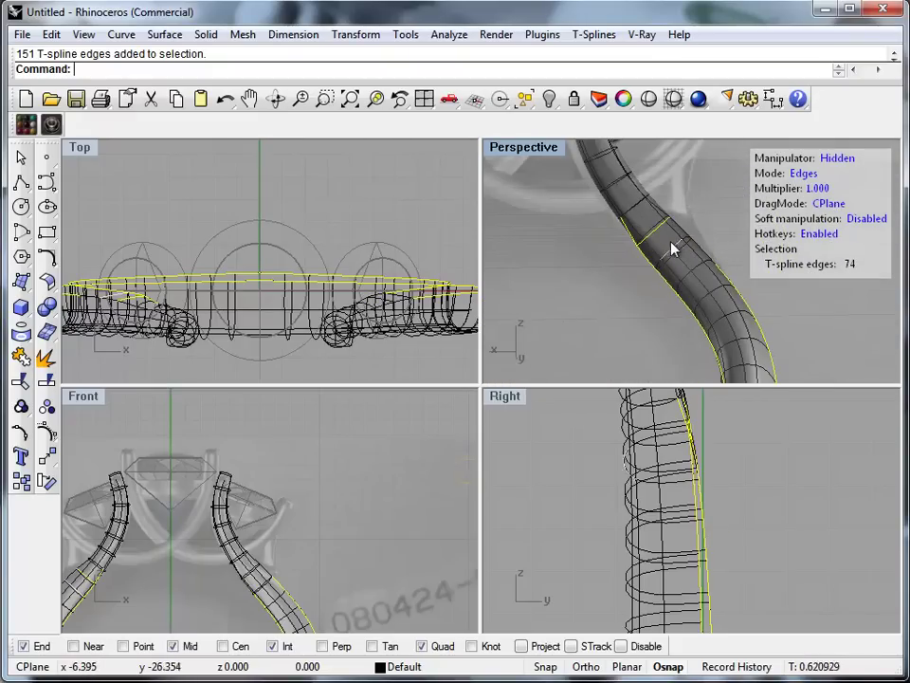
left_click(652, 238, "ctrl")
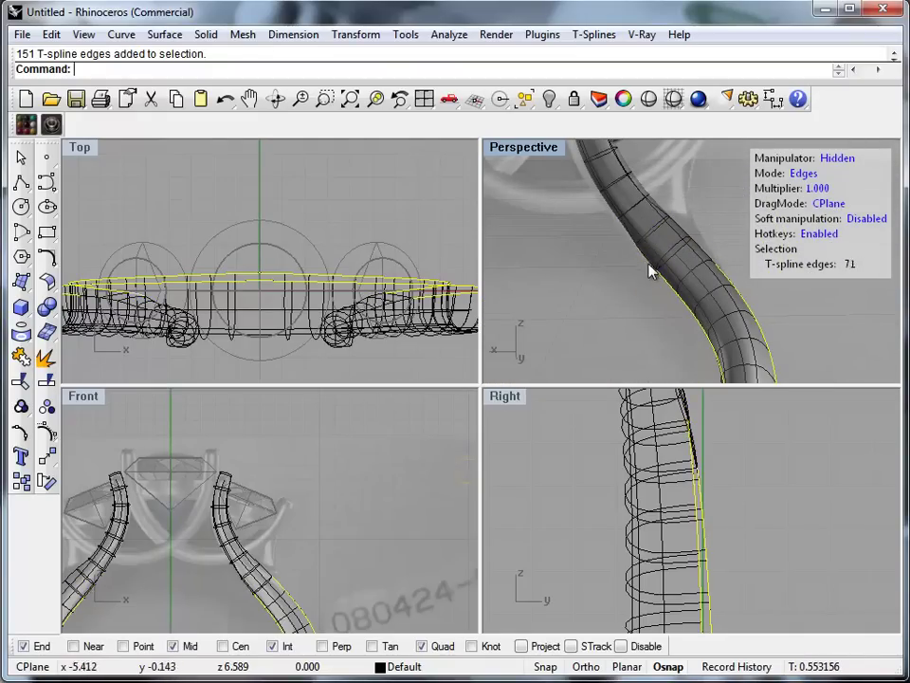
Add the missing T-spline boundary edges on both sides of the opening's end at the right shoulder to the selection
scroll(644, 311, "down", 5)
right_click_drag(628, 288, 662, 284)
right_click_drag(187, 574, 288, 485)
right_click_drag(252, 554, 220, 551)
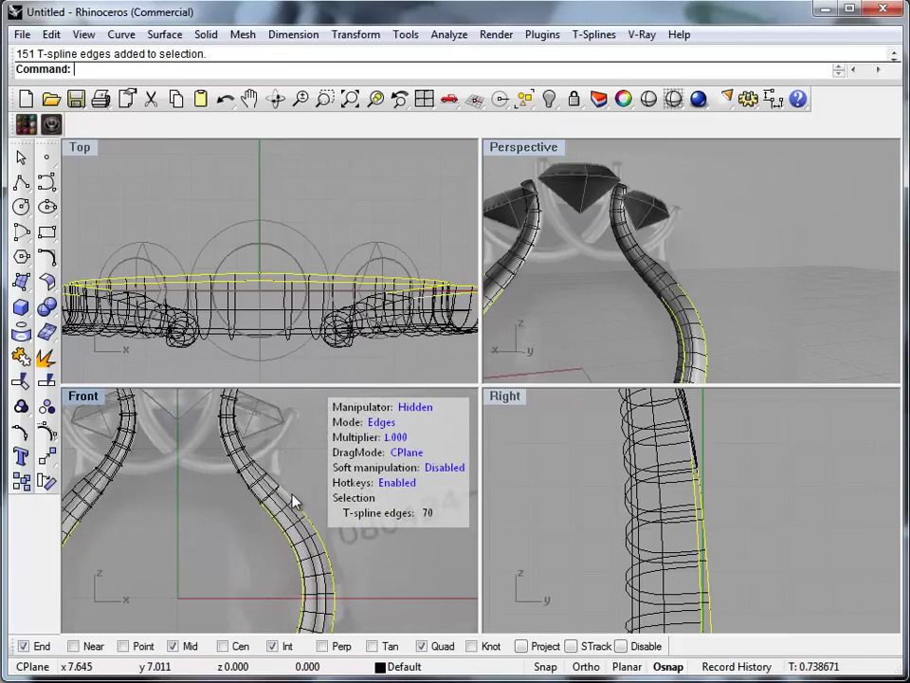
scroll(292, 512, "up", 2)
right_click_drag(587, 318, 687, 244)
scroll(677, 296, "up", 4)
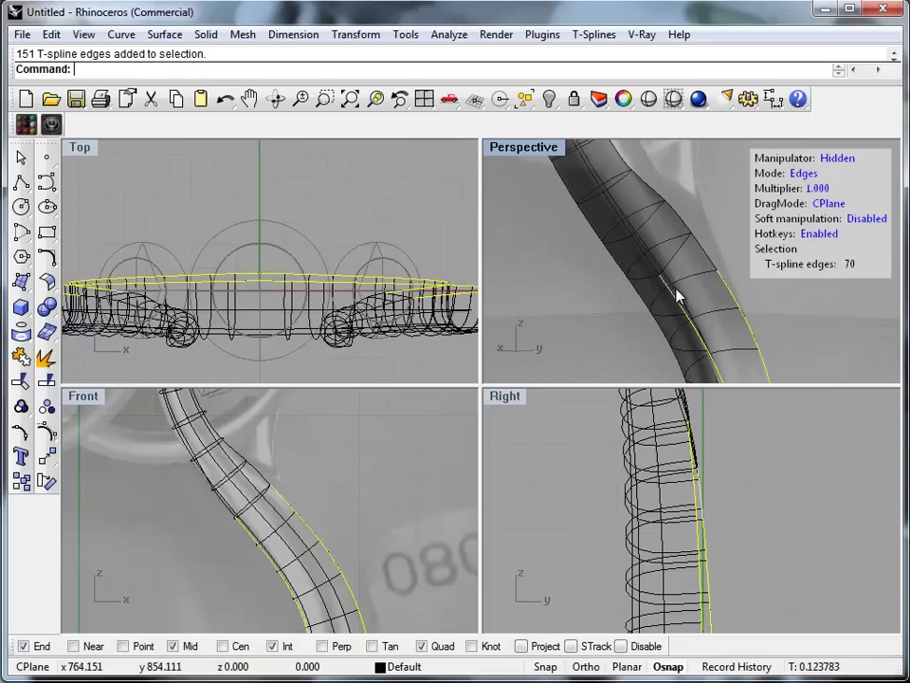
left_click(716, 263, "shift")
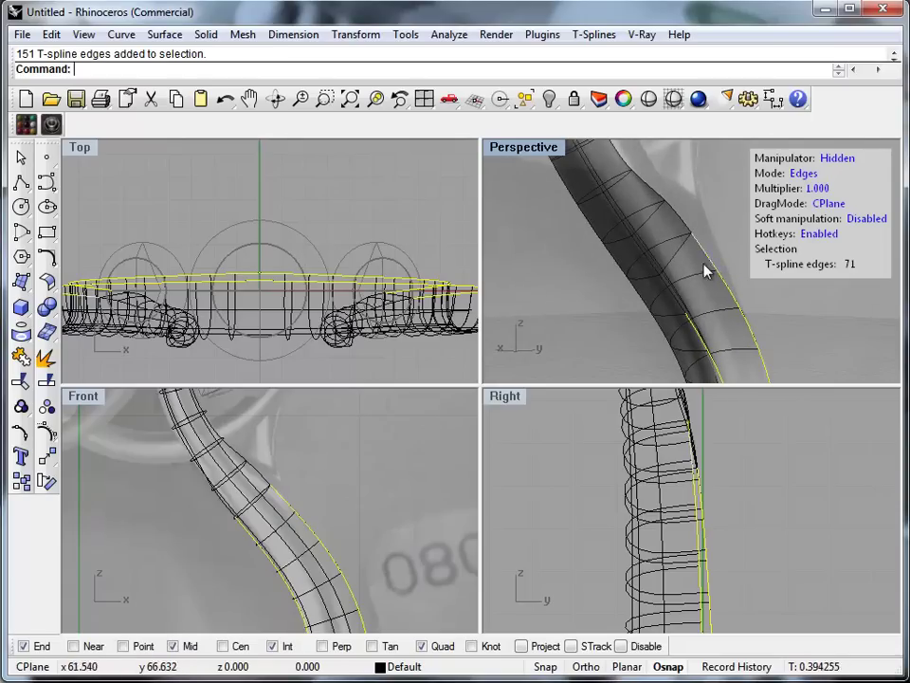
left_click(650, 345, "shift")
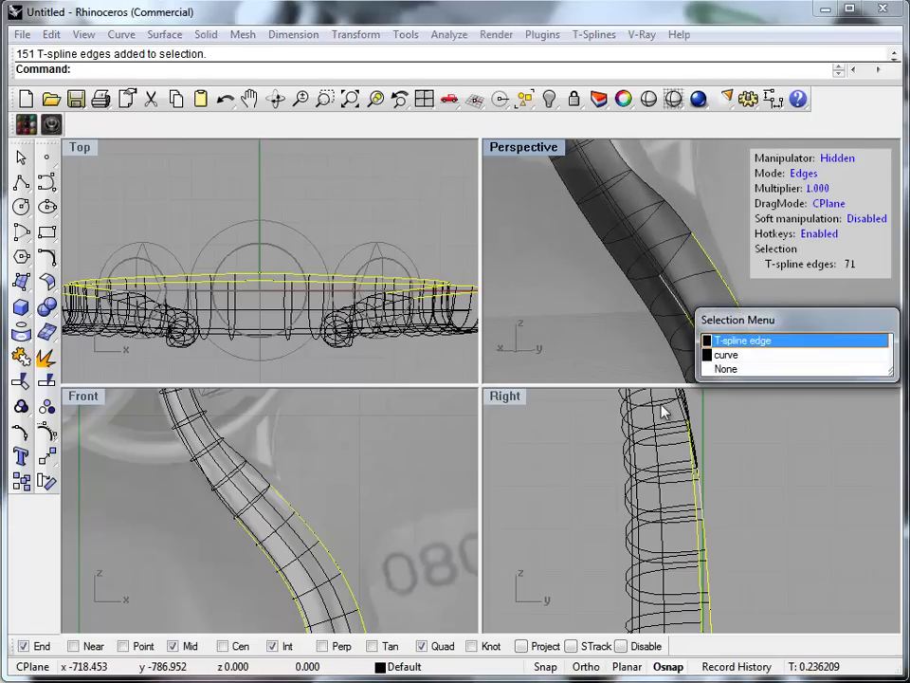
left_click(730, 340)
Translate the selected boundary edges slightly toward negative Y in the Right view, clear of the centre plane, and deselect them
scroll(616, 478, "down", 5)
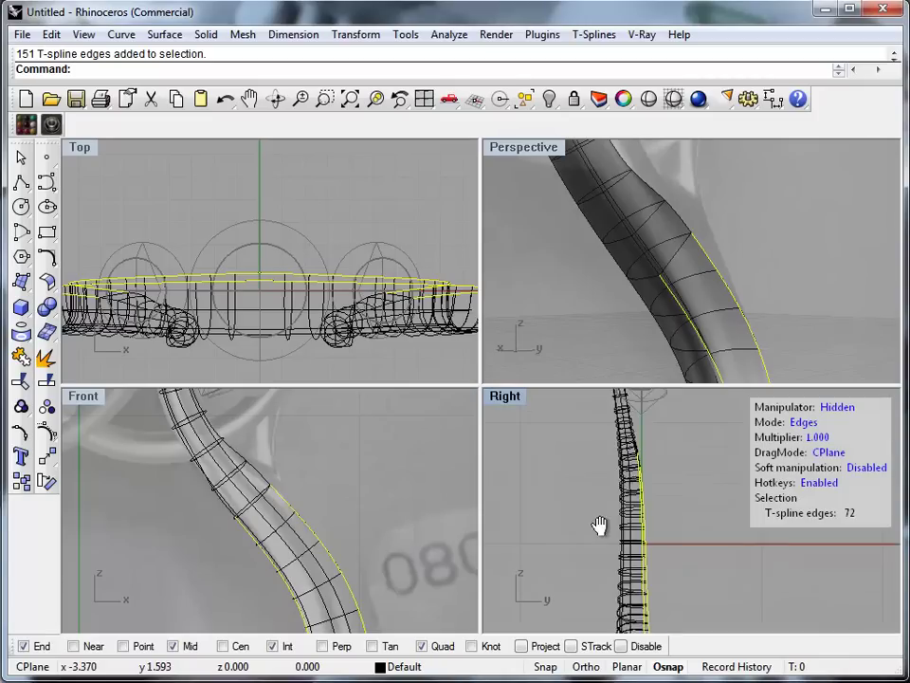
middle_click(667, 512)
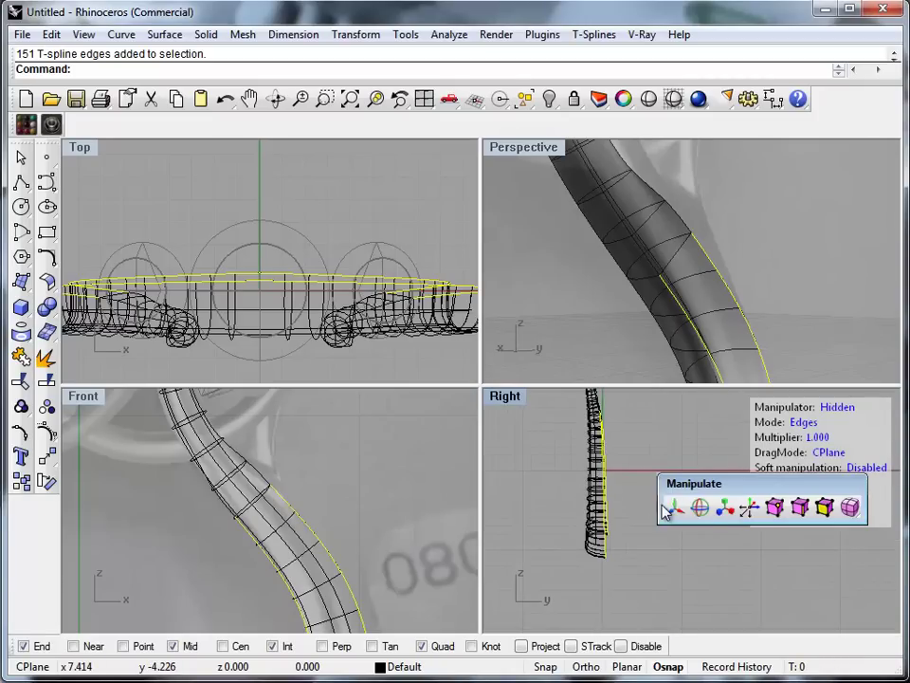
left_click(688, 510)
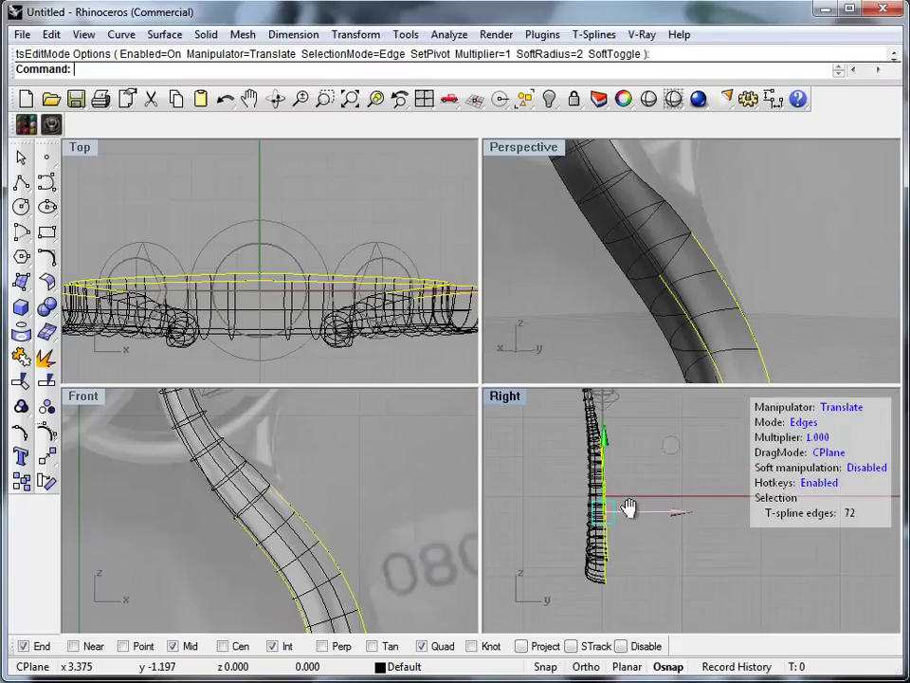
left_click_drag(683, 513, 671, 518)
double_click(505, 398)
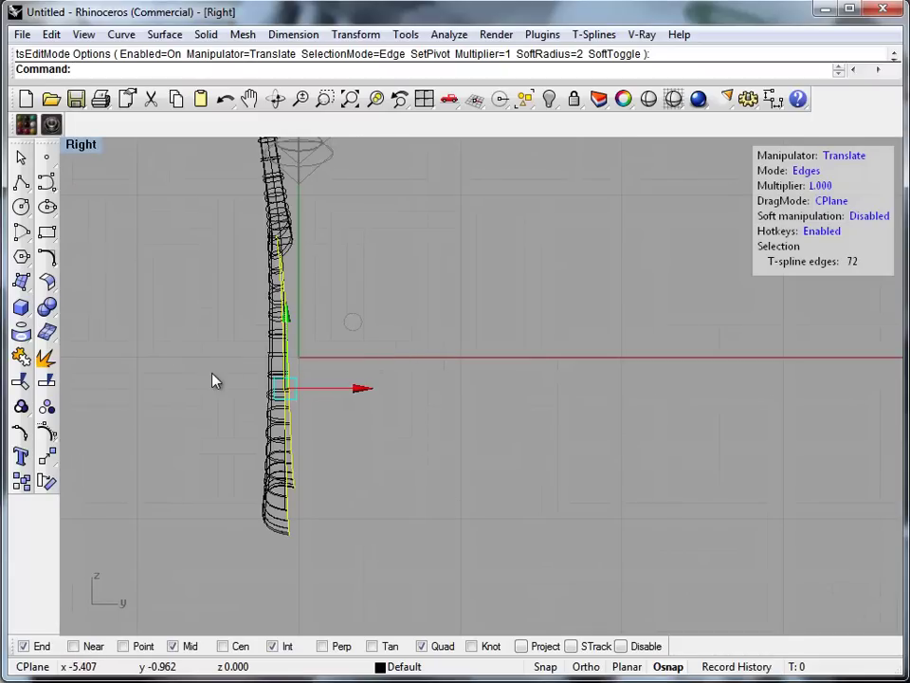
left_click(191, 390)
Mirror a copy of the shank half across the vertical centre plane through the origin (0) in the Right view
right_click_drag(190, 378, 210, 451)
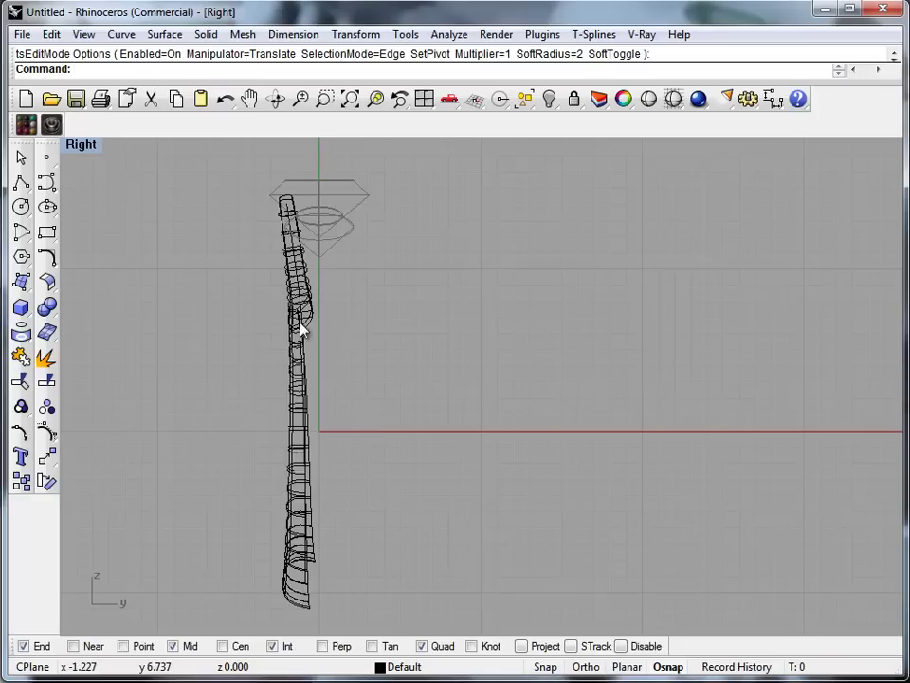
scroll(313, 319, "up", 3)
scroll(383, 308, "down", 2)
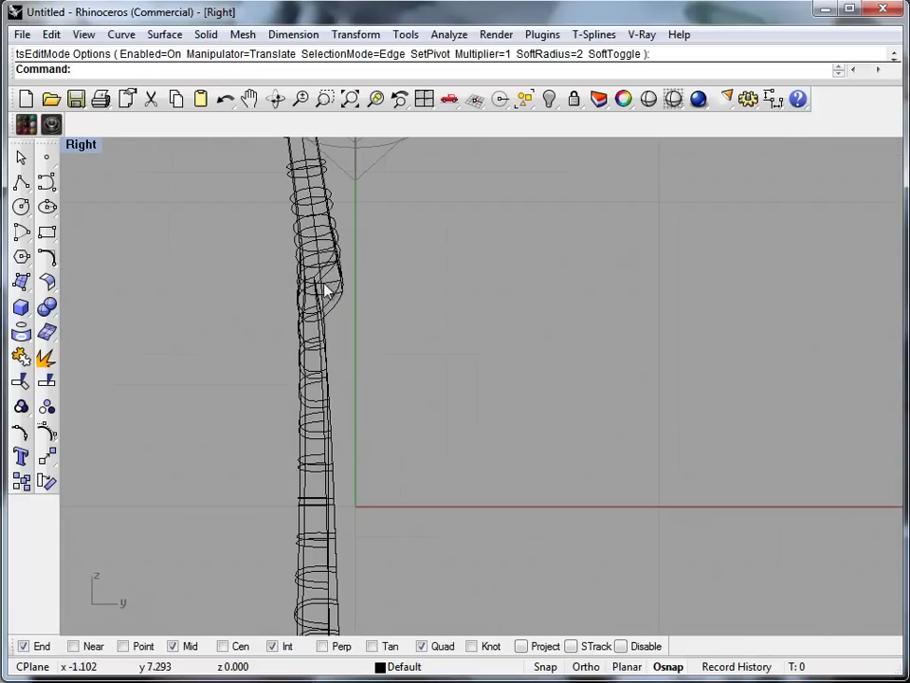
scroll(247, 334, "down", 4)
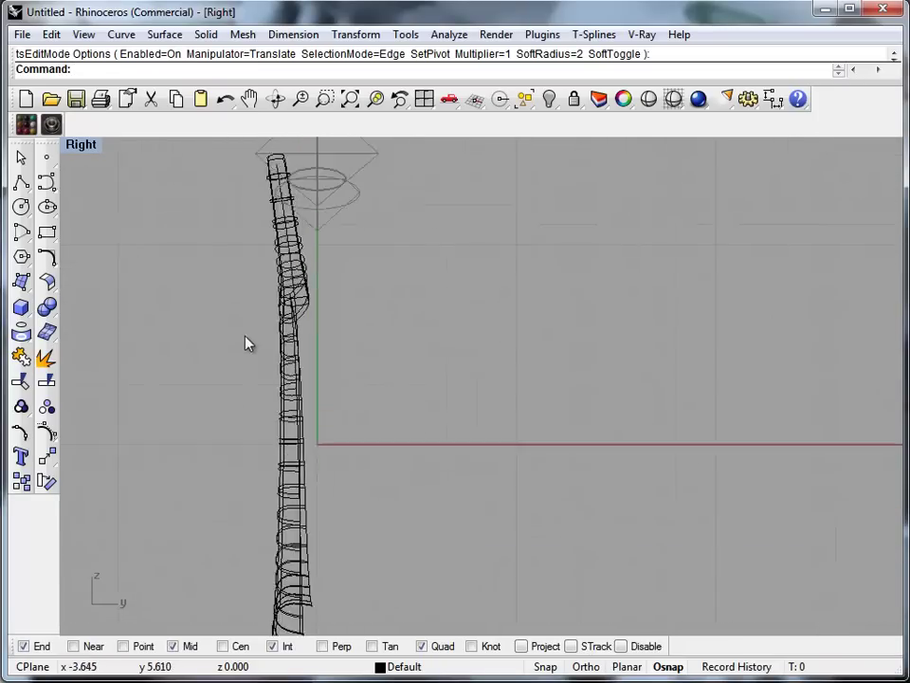
left_click(277, 560)
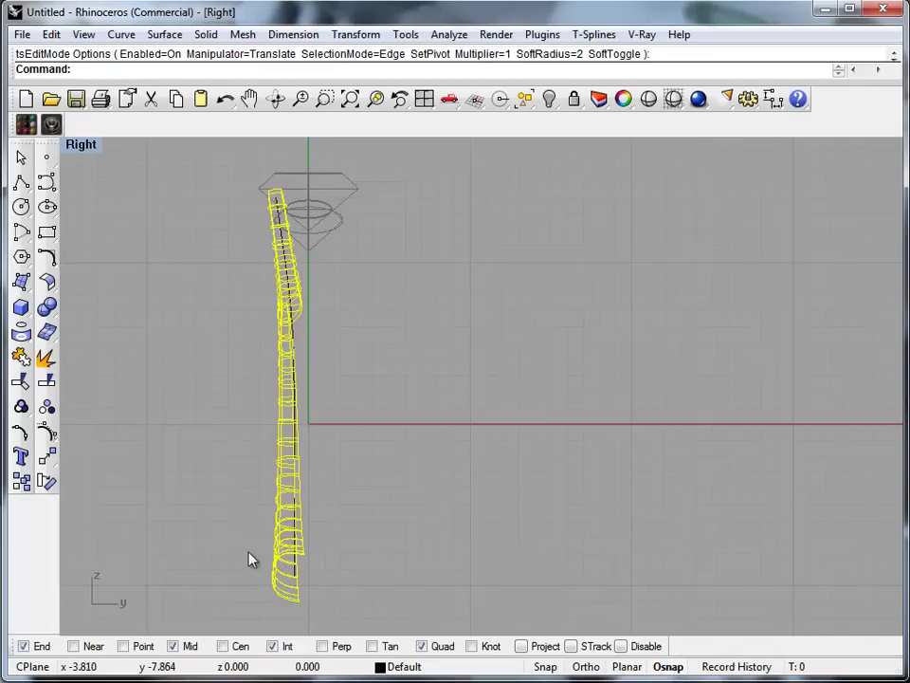
type("Mirror")
key("Return")
type("0")
key("Return")
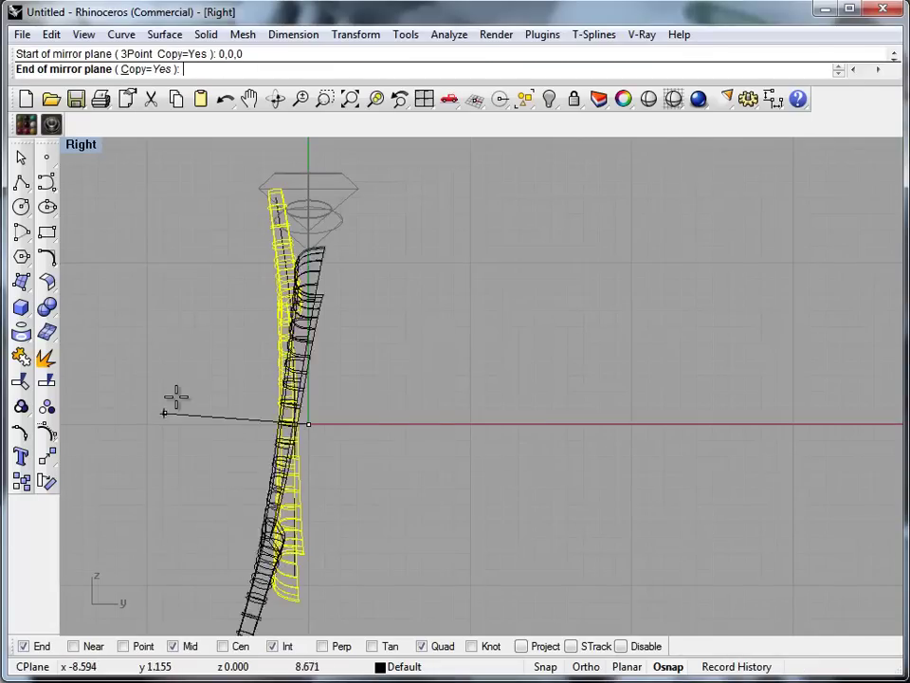
left_click(306, 154)
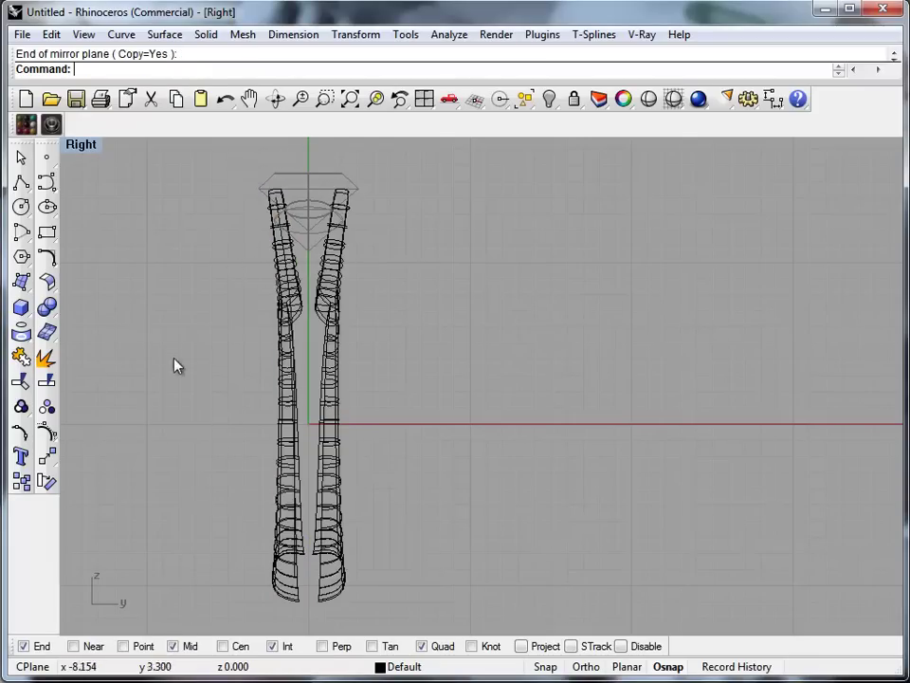
Return to the four-view layout and select the inner boundary edge loops of both shank halves in T-Splines edge mode
double_click(80, 144)
right_click_drag(606, 254, 593, 348)
left_click(744, 230)
left_click(591, 346)
middle_click(577, 324)
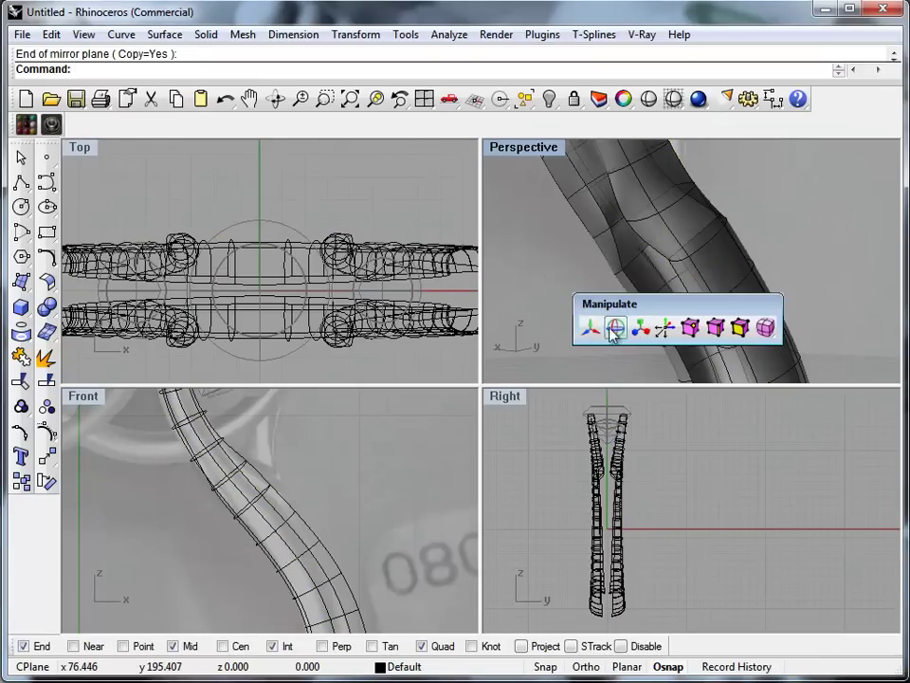
left_click(713, 328)
scroll(658, 289, "up", 3)
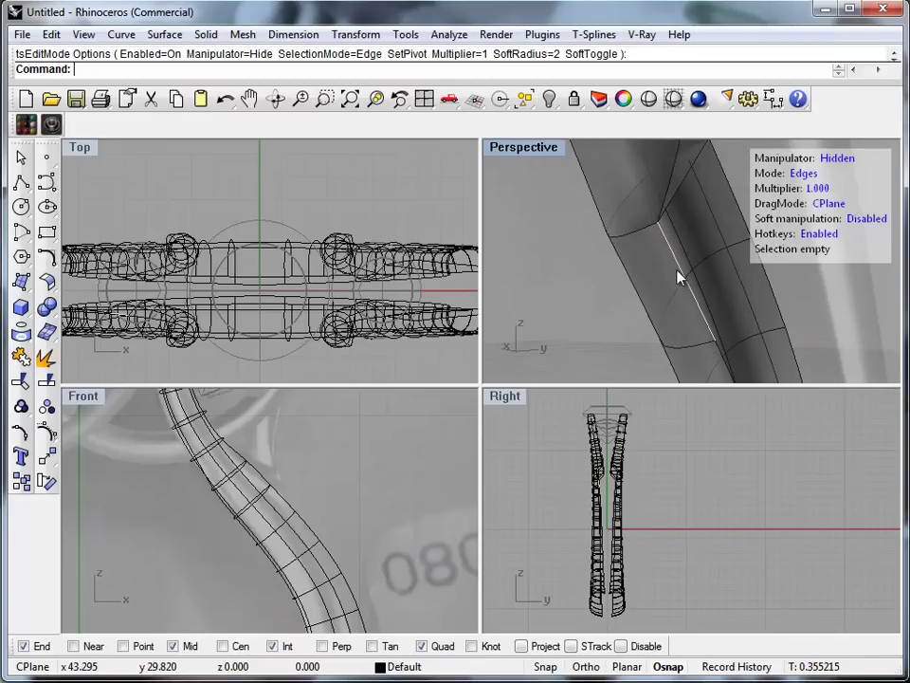
double_click(677, 270)
scroll(599, 288, "down", 5)
right_click_drag(563, 285, 733, 318)
scroll(727, 304, "up", 3)
double_click(731, 349, "shift")
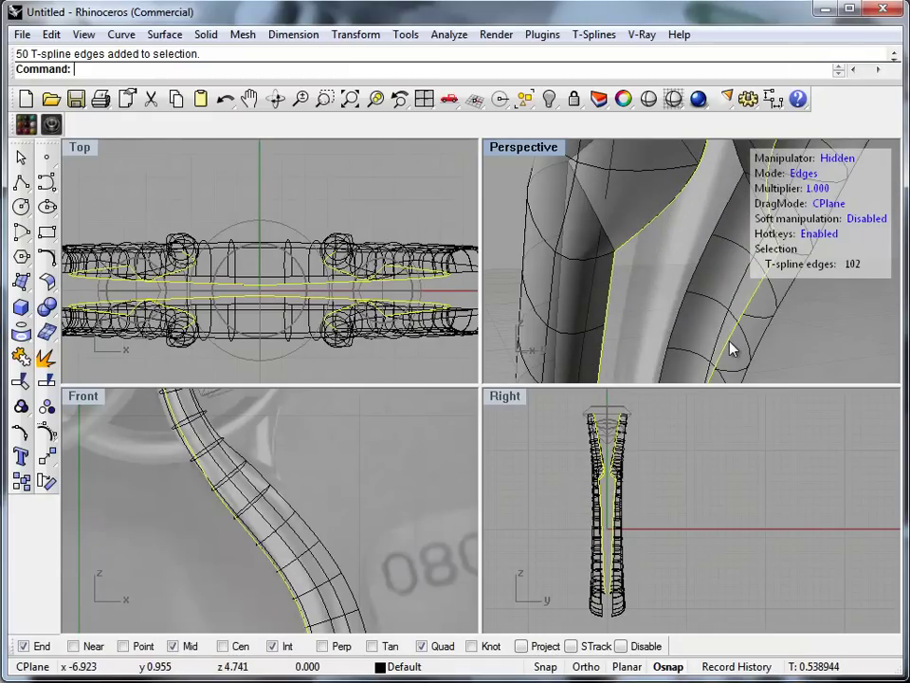
Deselect the inner-loop edges on the upper arms above the shoulders, including the leftover ones at the left shoulder
scroll(378, 527, "down", 5)
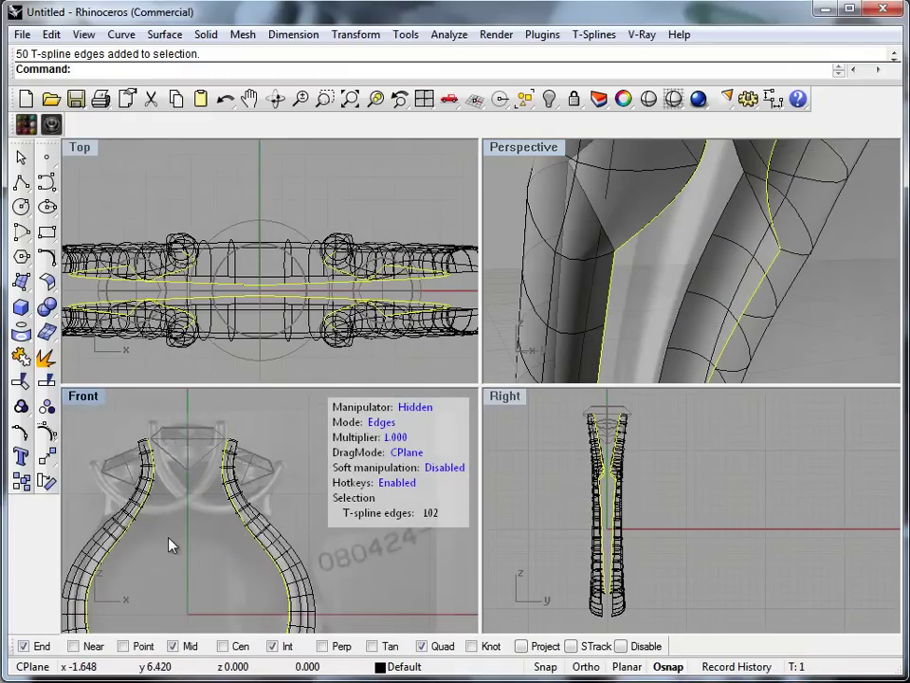
left_click_drag(253, 464, 286, 517, "ctrl")
scroll(675, 274, "down", 6)
mouse_move(677, 280)
right_mouse_down()
mouse_move(636, 284)
mouse_move(637, 319)
mouse_move(613, 260)
mouse_move(661, 283)
mouse_move(684, 267)
right_mouse_up()
scroll(713, 232, "up", 5)
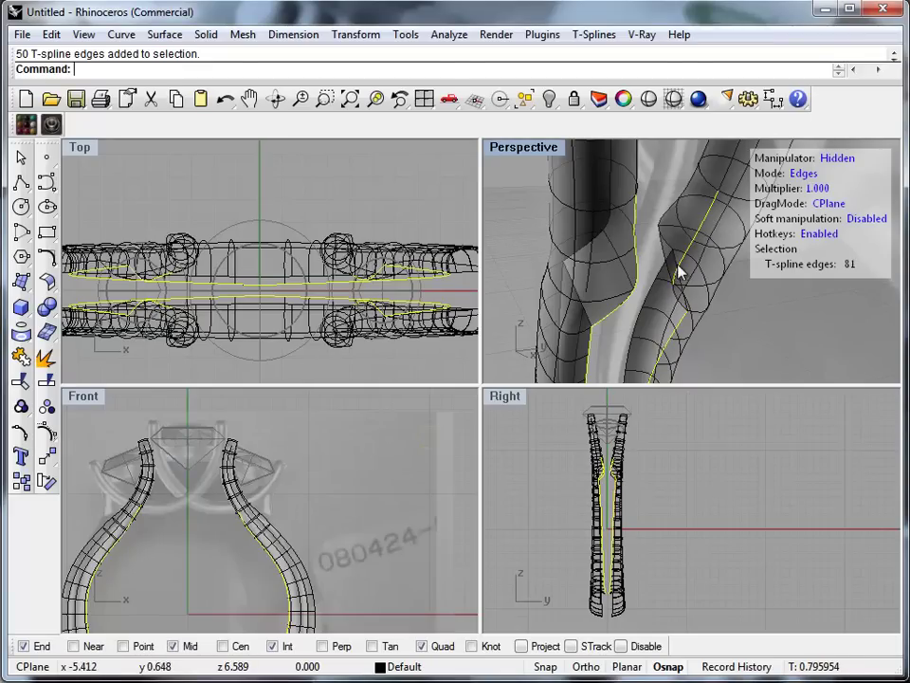
left_click(705, 229, "ctrl")
left_click(703, 229, "ctrl")
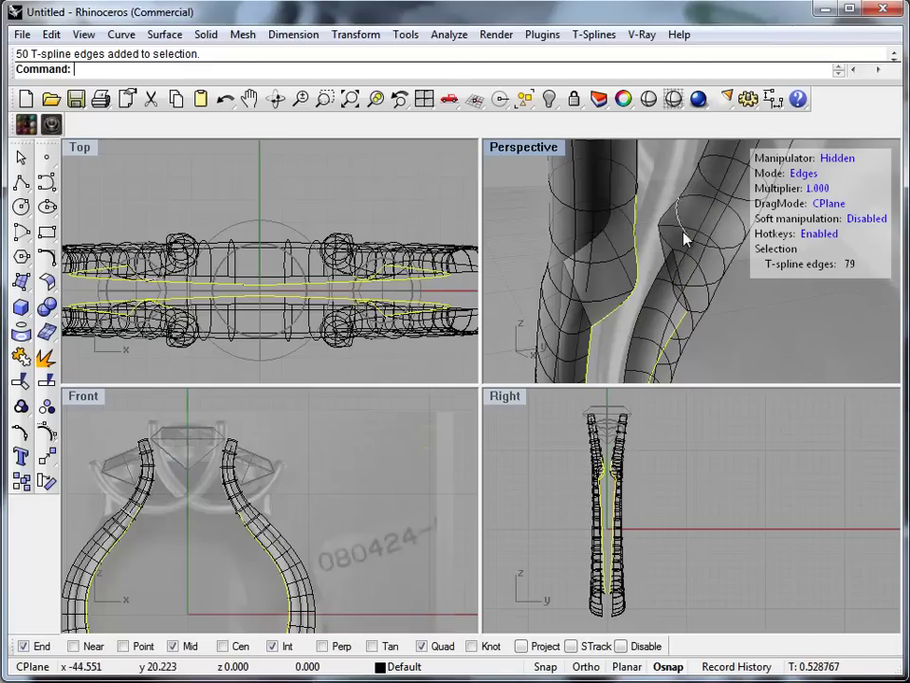
left_click(635, 247, "ctrl")
left_click(636, 277, "ctrl")
left_click(560, 330, "ctrl")
Deselect the leftover inner-loop edges above the right shoulder, keeping only the edges along the shank opening
right_click_drag(560, 330, 730, 235)
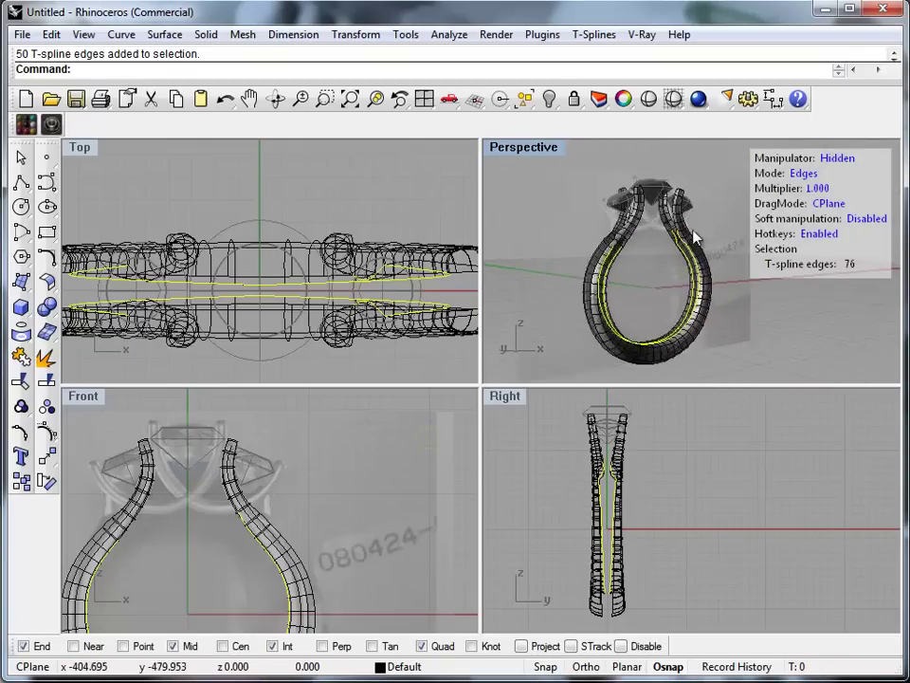
scroll(669, 244, "up", 12)
left_click(683, 270, "ctrl")
left_click(679, 236, "ctrl")
left_click(638, 260, "ctrl")
scroll(664, 270, "down", 4)
right_click_drag(671, 284, 565, 293)
scroll(632, 270, "down", 6)
right_click_drag(632, 270, 559, 325)
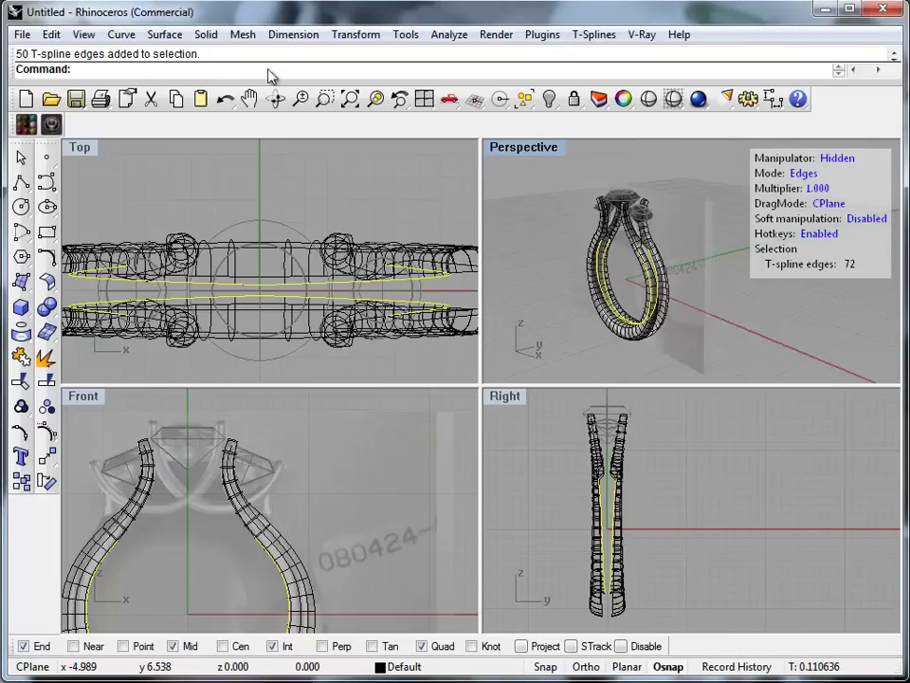
Load the T-Splines modify tools and merge the two shank halves along the selected inner edges
type("ts")
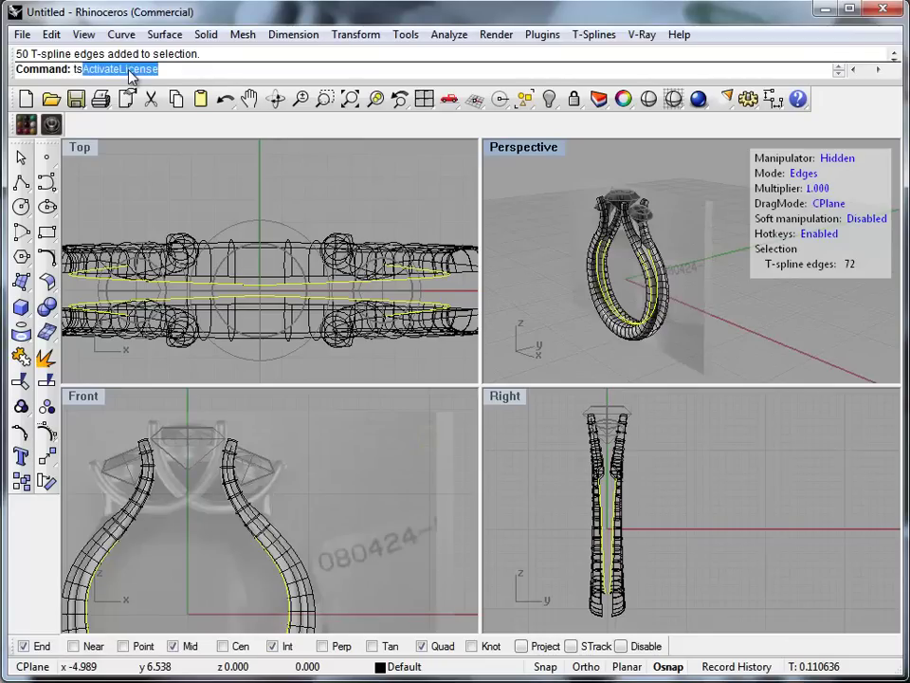
type("Toolbar")
key("Return")
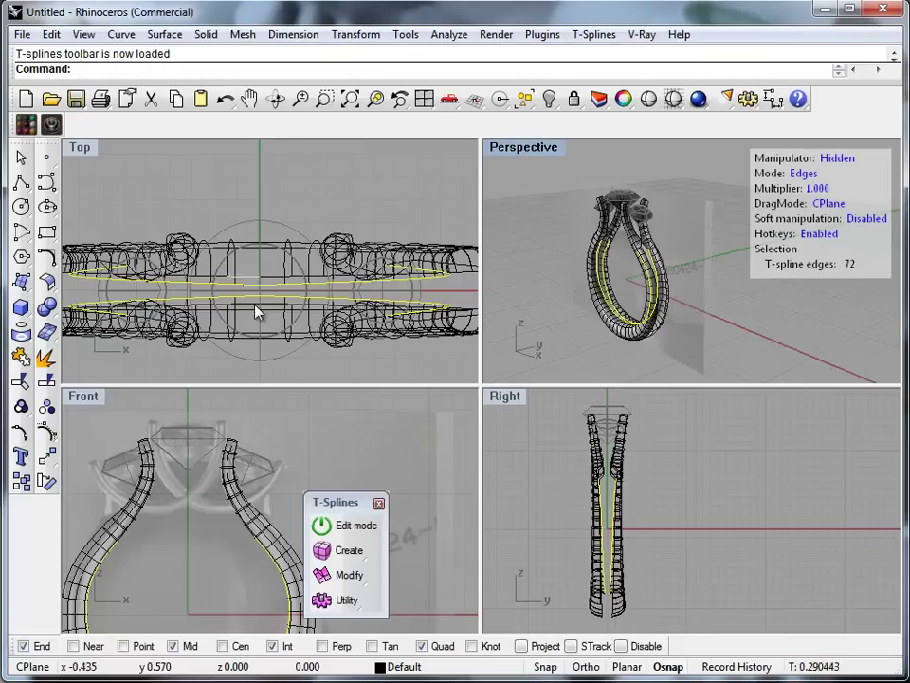
left_click(326, 552)
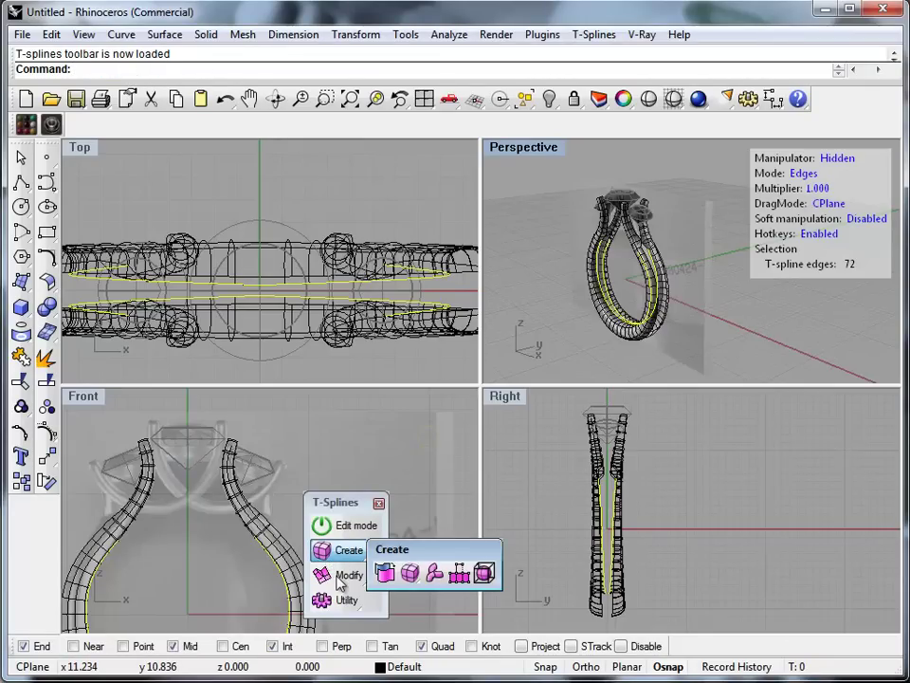
left_click(346, 575)
left_click_drag(424, 575, 312, 380)
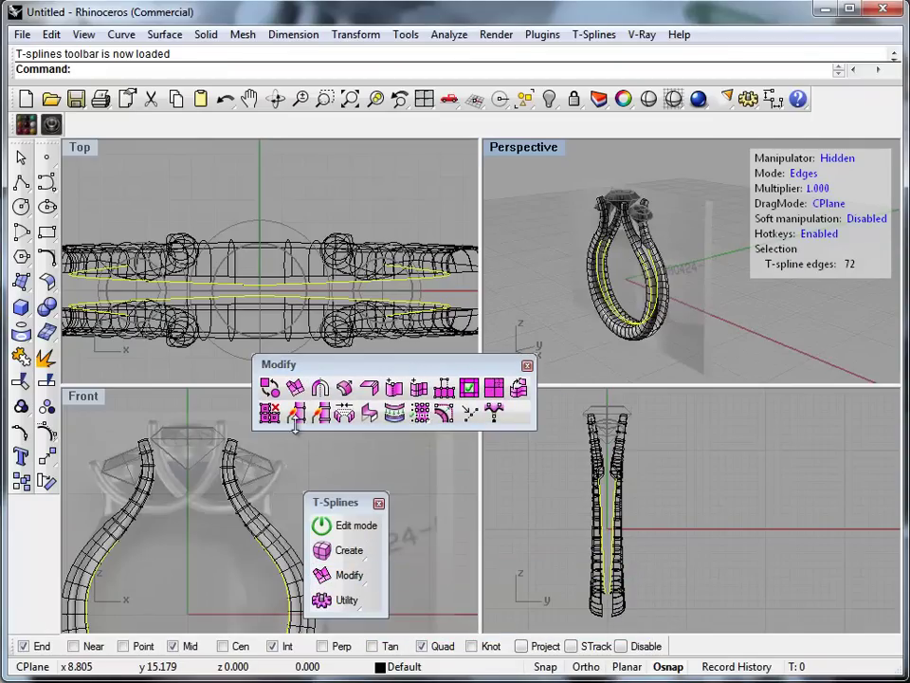
left_click(325, 421)
Maximize the Perspective view and select the outer boundary edge loops of both shank halves
right_click_drag(528, 375, 525, 163)
scroll(664, 275, "up", 6)
double_click(501, 152)
right_click_drag(375, 260, 458, 288)
double_click(432, 275)
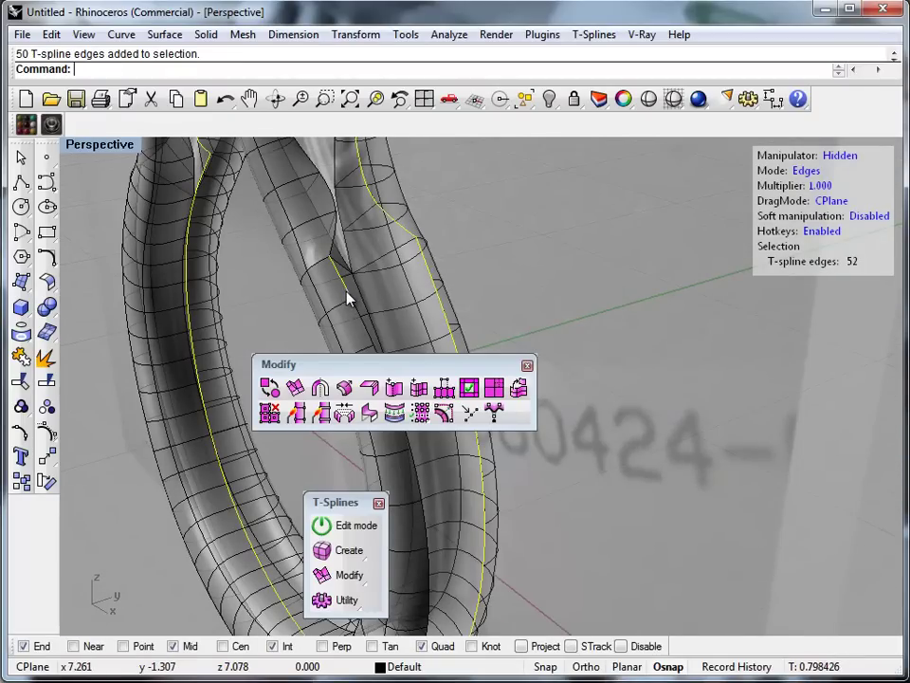
left_click(252, 300)
right_click_drag(252, 301, 484, 295)
scroll(484, 295, "down", 5)
scroll(380, 340, "down", 3)
scroll(463, 264, "up", 8)
left_click(444, 274)
double_click(444, 274)
right_click_drag(518, 321, 680, 220)
double_click(626, 269, "shift")
scroll(578, 274, "down", 5)
scroll(399, 215, "up", 7)
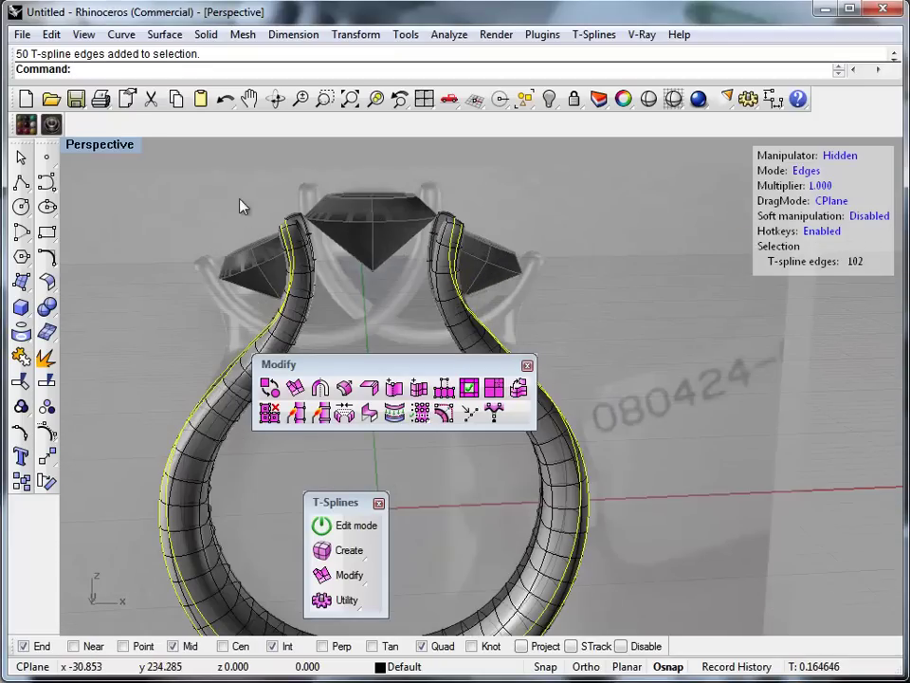
Deselect the outer-loop edges on the upper arms, including the leftover ones above the right shoulder
left_click_drag(341, 216, 512, 309, "ctrl")
right_click_drag(518, 311, 654, 365)
scroll(654, 363, "up", 4)
left_click(744, 348, "ctrl")
left_click_drag(742, 403, 754, 449)
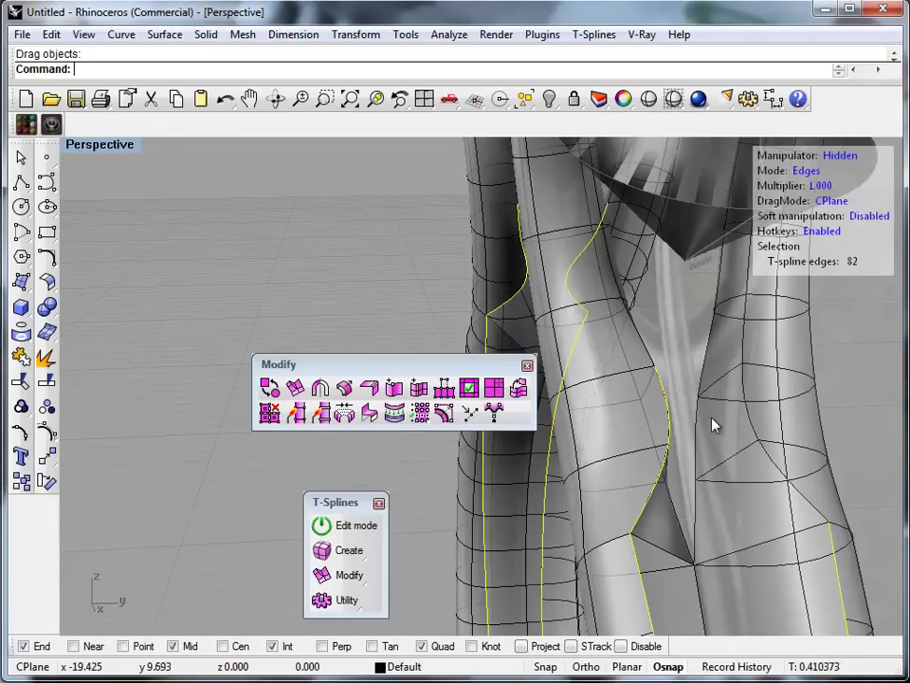
left_click(671, 416, "ctrl")
left_click(663, 480, "ctrl")
Deselect the leftover outer-loop edges above the left shoulder, keeping only the edges along the shank opening
scroll(651, 366, "down", 4)
right_click_drag(651, 368, 218, 371)
scroll(137, 370, "down", 4)
scroll(247, 374, "up", 5)
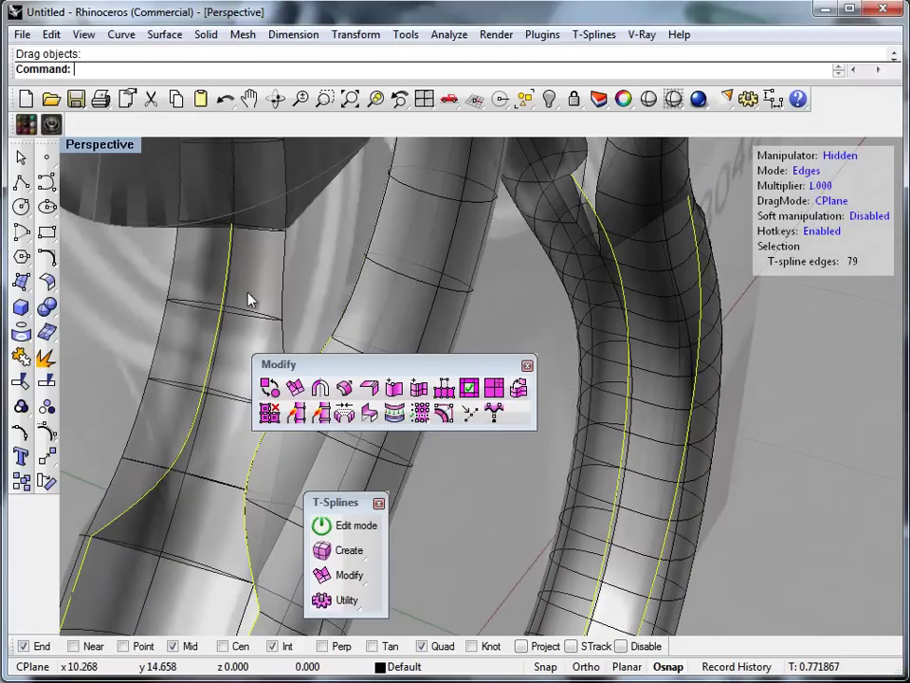
scroll(227, 277, "down", 4)
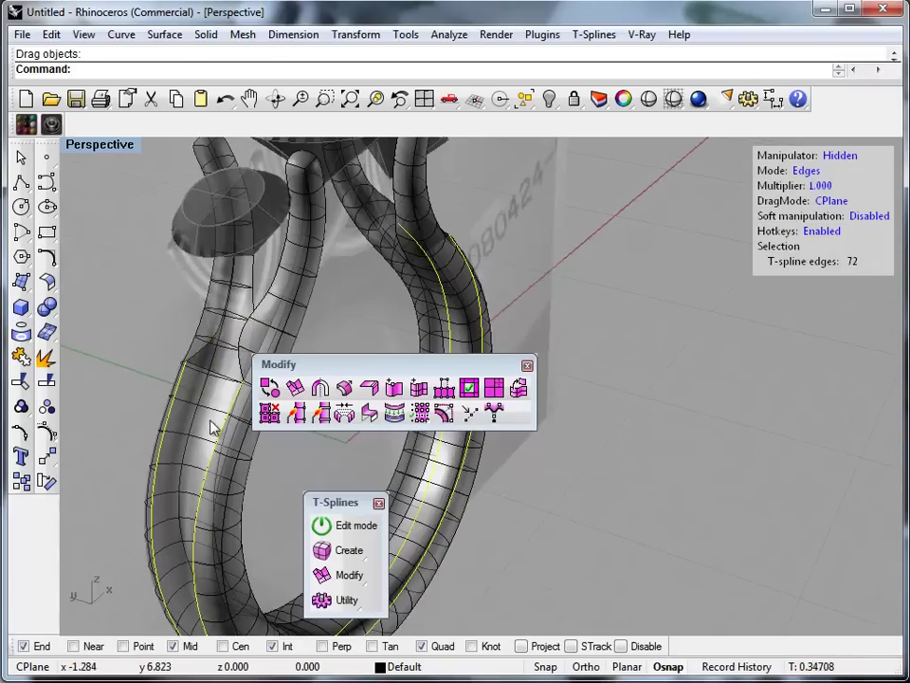
Merge the two shank halves along the selected outer edges
scroll(215, 446, "down", 4)
right_click_drag(214, 445, 313, 327)
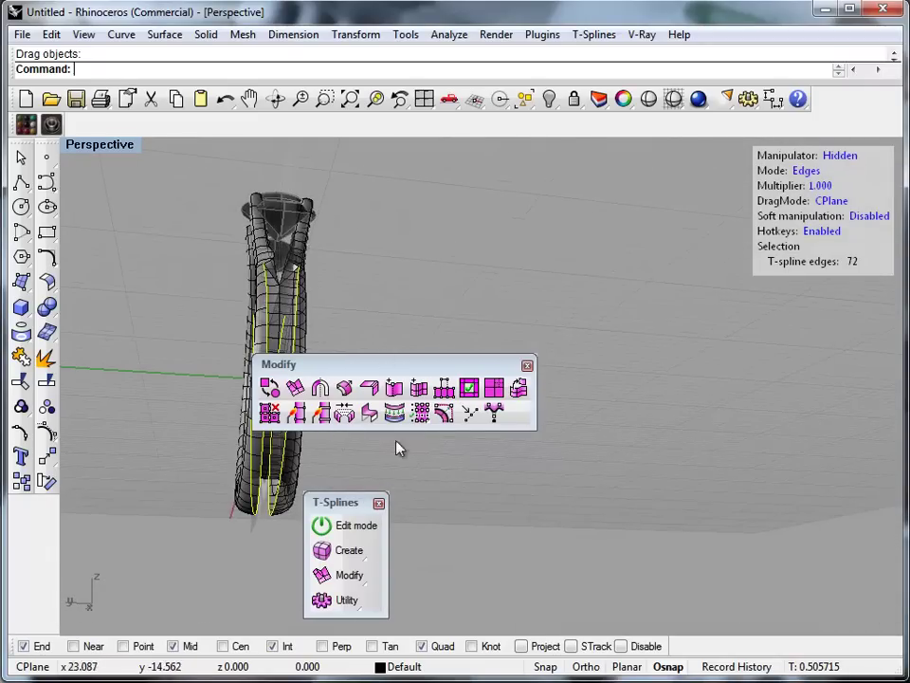
left_click(324, 420)
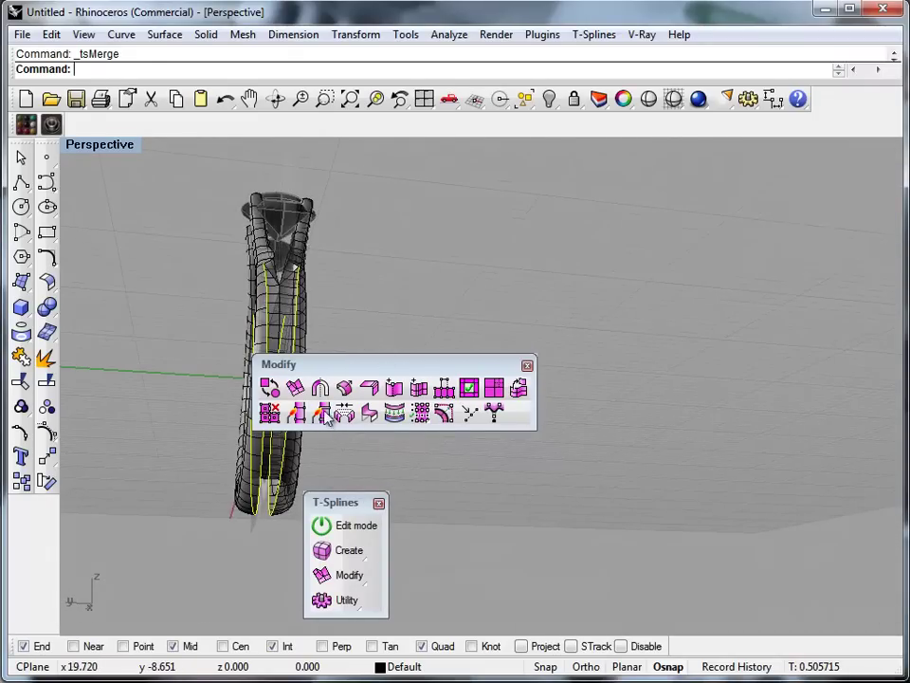
Examine the merged seams, shoulders and lower band of the shank from several sides
right_click_drag(361, 282, 252, 322)
scroll(180, 417, "up", 6)
scroll(233, 420, "down", 5)
right_click_drag(233, 420, 722, 386)
scroll(734, 350, "up", 5)
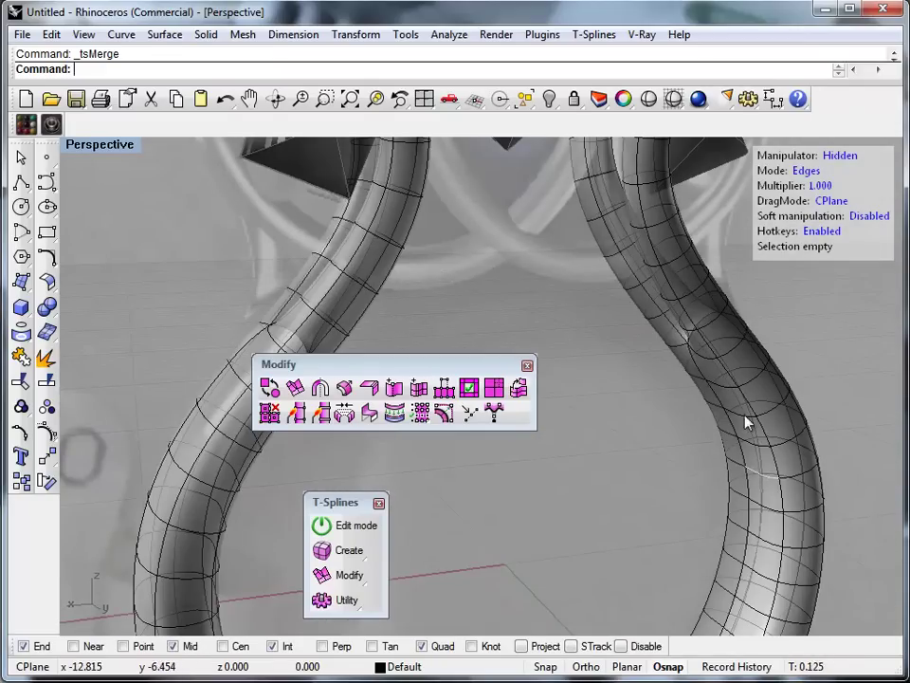
scroll(575, 372, "down", 5)
right_click_drag(596, 492, 655, 550)
scroll(622, 494, "up", 5)
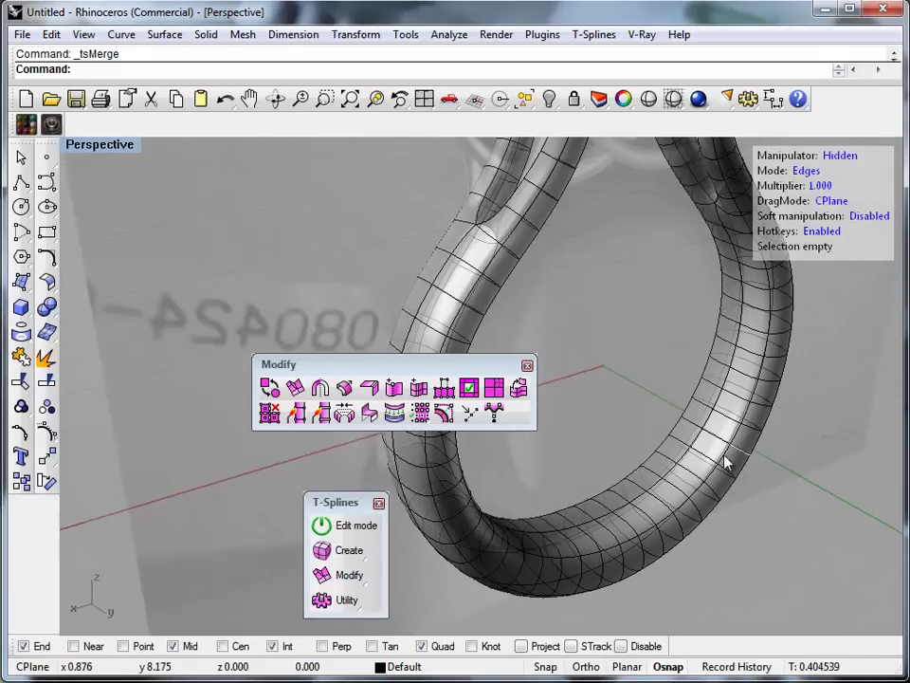
Move the T-Splines and Modify toolbars away from the ring so the shank can be seen
scroll(663, 455, "down", 5)
right_click_drag(674, 452, 458, 427)
left_click_drag(432, 364, 748, 528)
left_click_drag(352, 504, 165, 474)
scroll(424, 472, "up", 5)
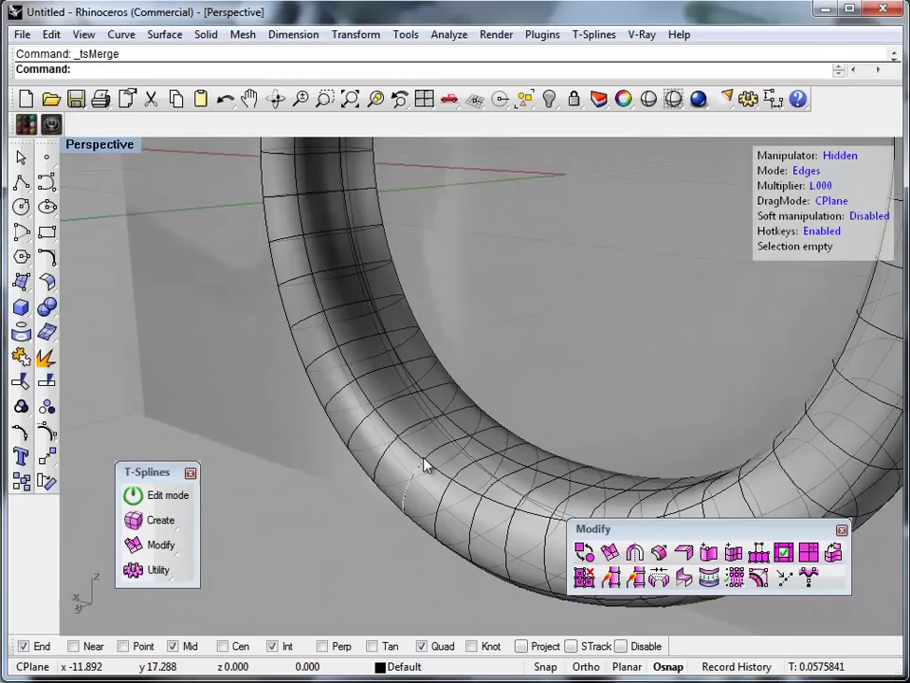
Examine the edge lines along the inside of the lower band from both sides, picking single edges to trace them
left_click(439, 477)
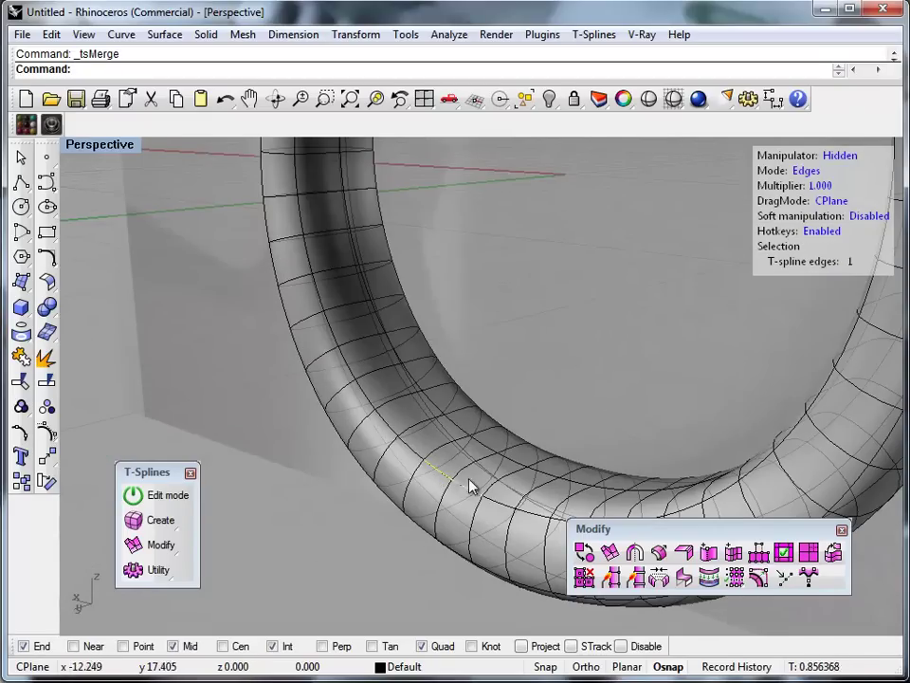
left_click(499, 503)
scroll(367, 539, "down", 8)
right_click_drag(475, 512, 283, 458)
scroll(294, 440, "up", 8)
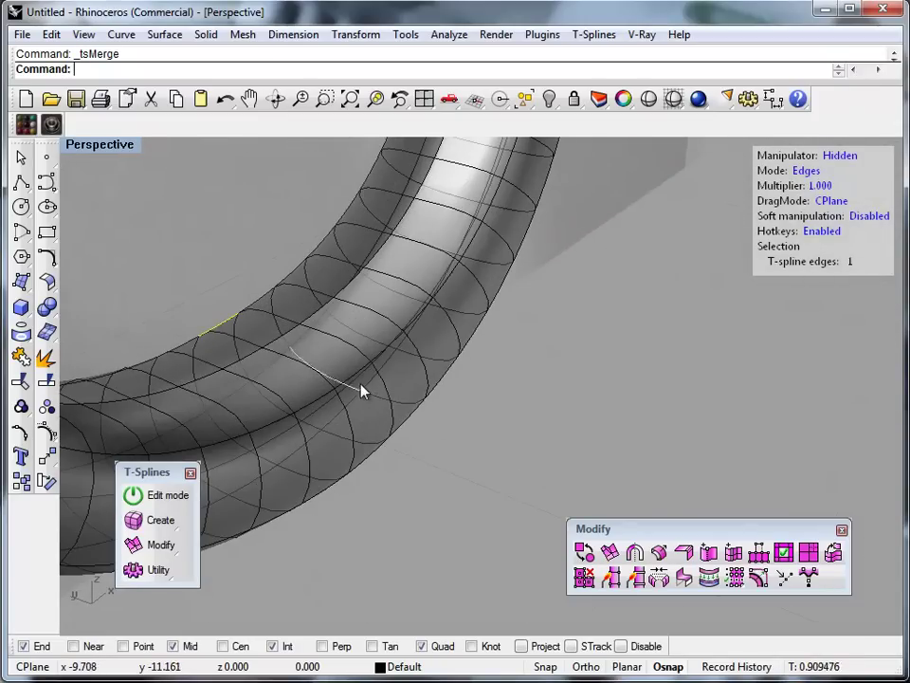
scroll(379, 425, "up", 5)
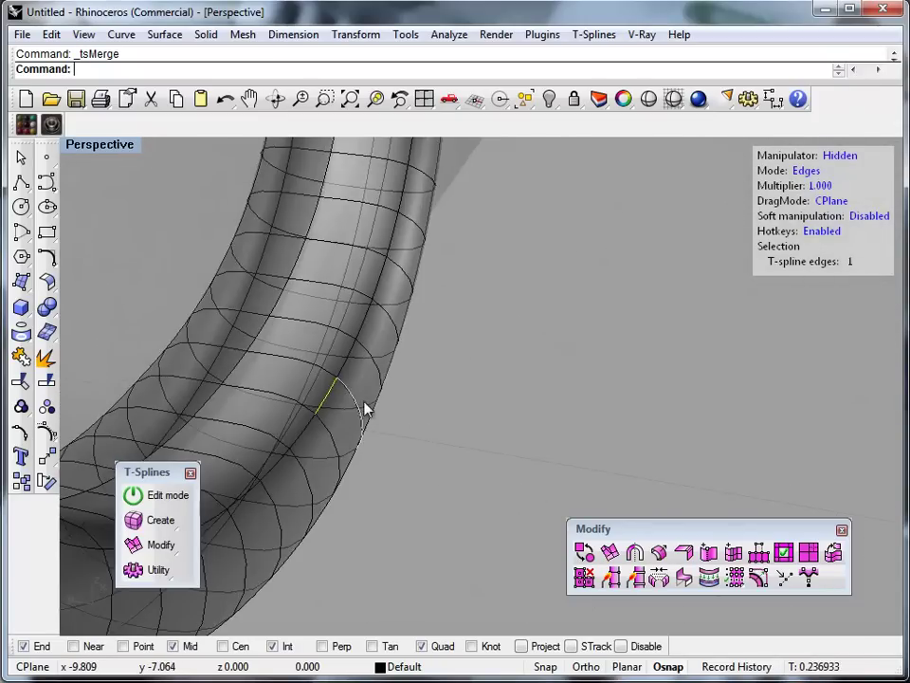
scroll(560, 472, "down", 4)
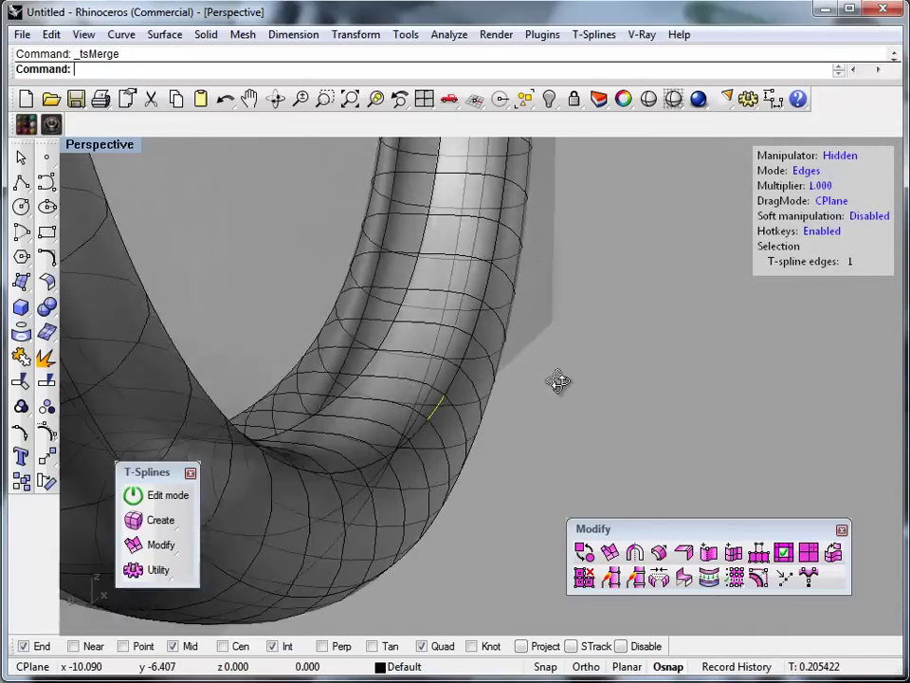
right_click_drag(650, 410, 480, 405)
scroll(483, 400, "up", 5)
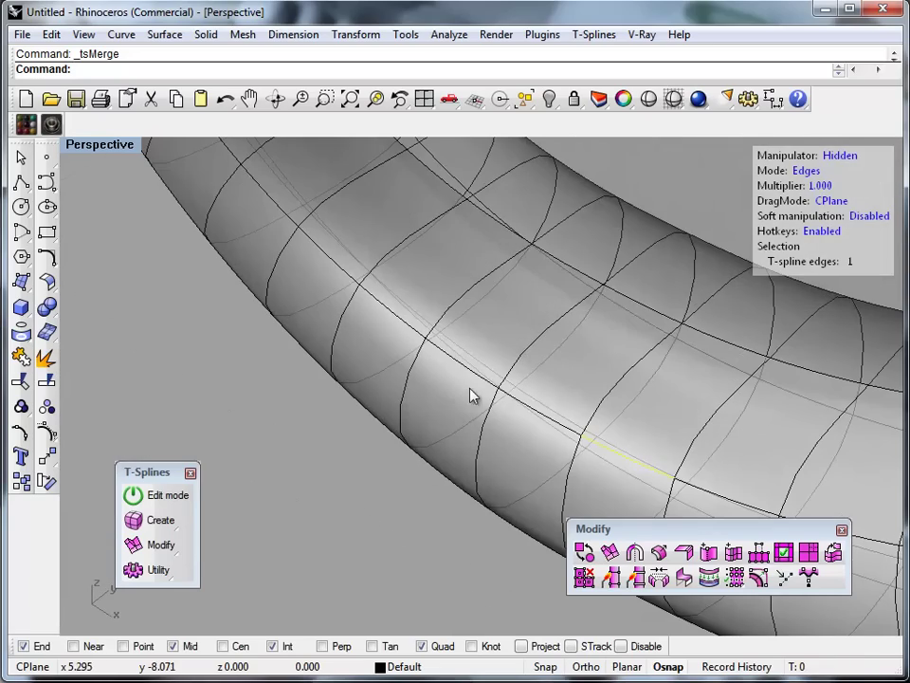
right_click_drag(371, 462, 456, 513)
left_click(418, 429)
right_click_drag(418, 429, 505, 398)
left_click(504, 398)
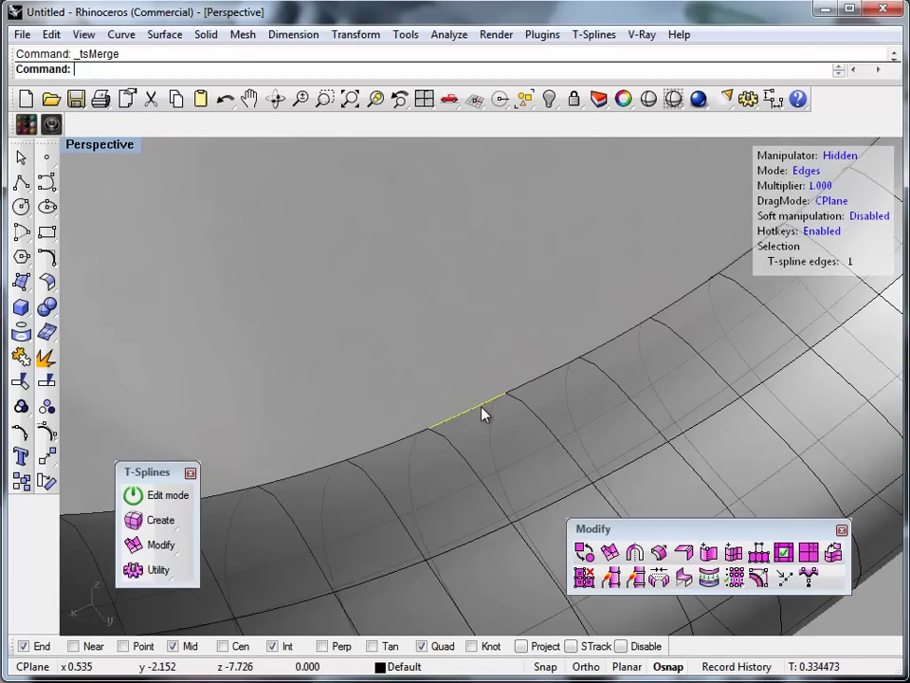
right_click_drag(421, 345, 444, 585)
left_click(444, 585)
scroll(288, 478, "down", 8)
right_click_drag(287, 477, 506, 378)
scroll(477, 272, "up", 8)
scroll(479, 279, "up", 4)
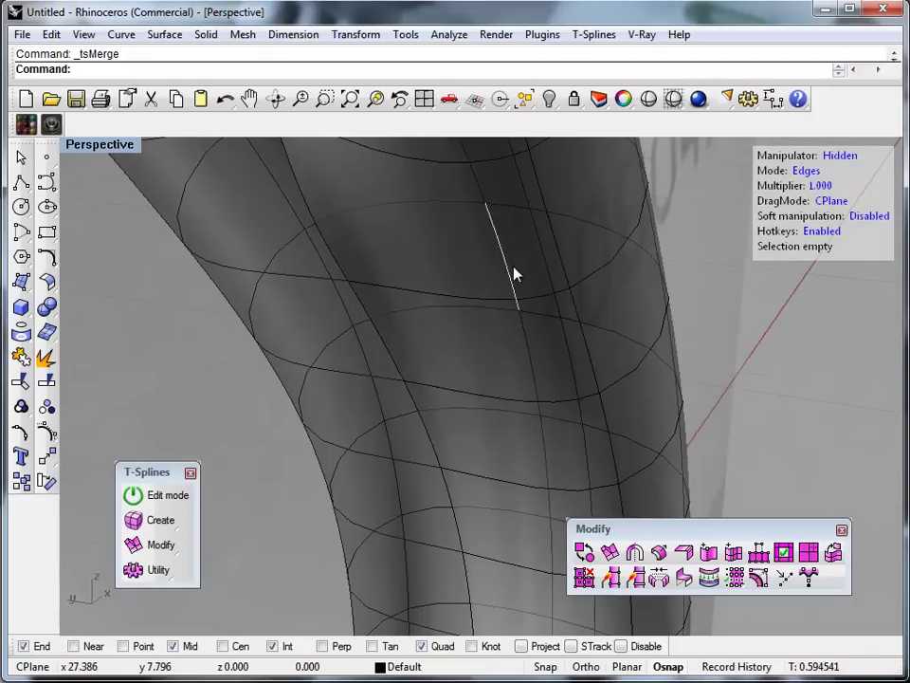
Select the inner edge loop on one side of the shank, leaving out its edges on the upper arms
double_click(565, 259)
scroll(556, 352, "down", 5)
right_click_drag(539, 376, 349, 409)
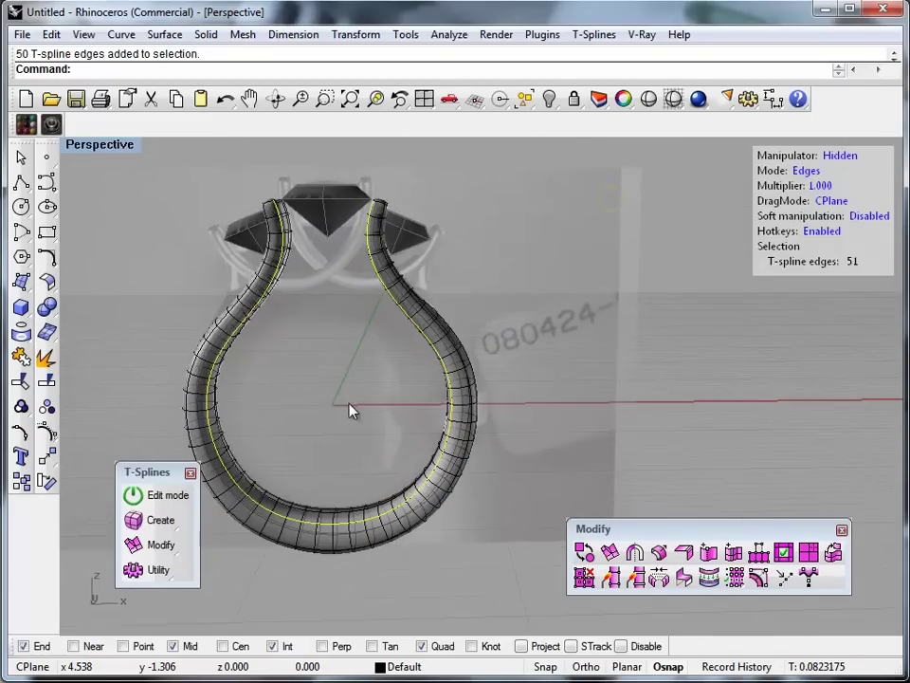
left_click_drag(211, 153, 437, 331)
right_click_drag(317, 384, 493, 498)
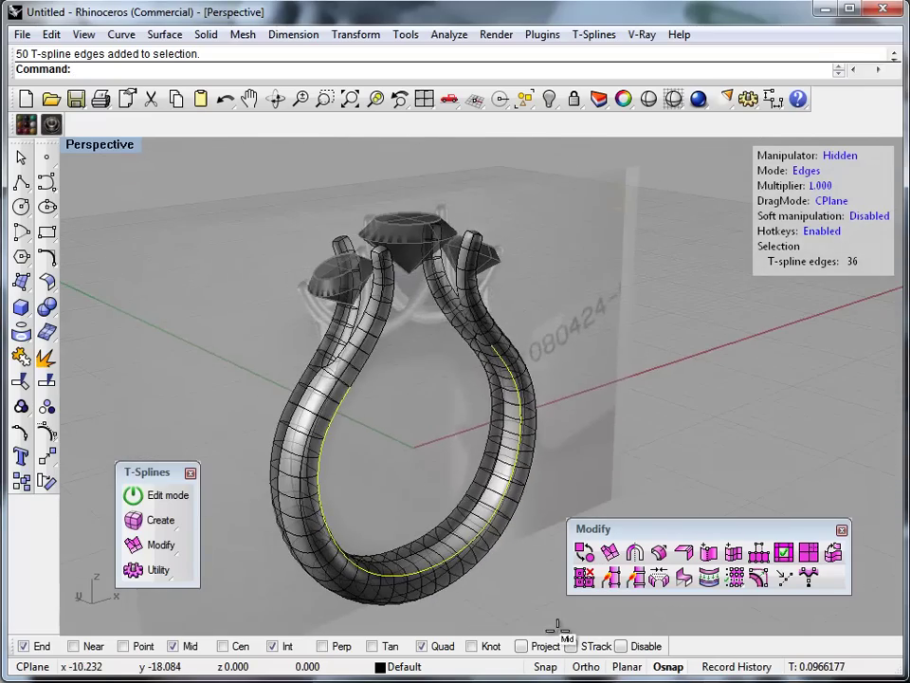
Insert a simple edge on one side only, very close to the selected inner loop, at about -0.04
left_click(713, 552)
scroll(540, 569, "up", 10)
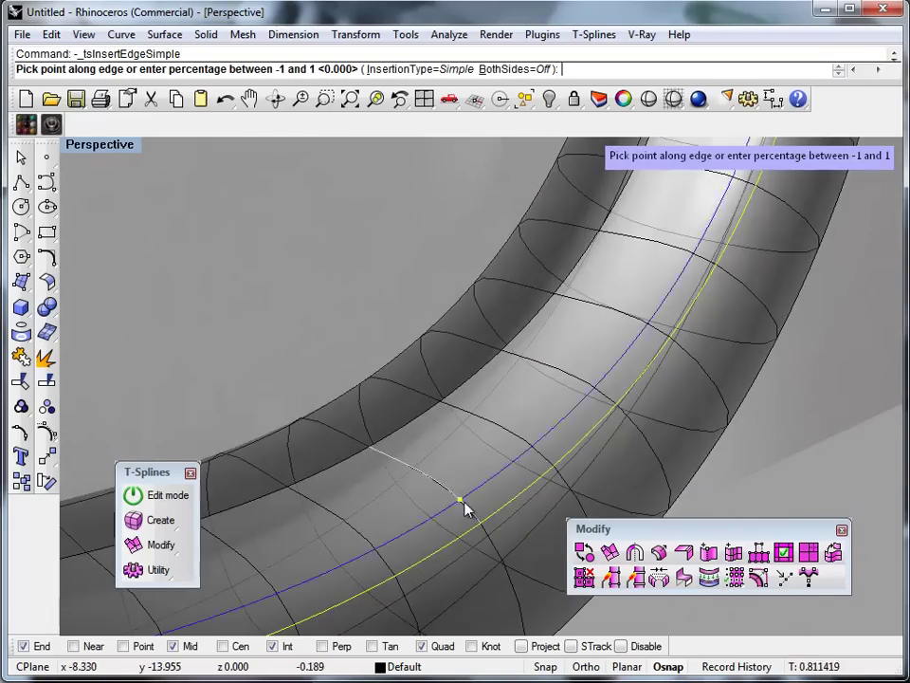
scroll(451, 567, "down", 8)
scroll(455, 542, "up", 2)
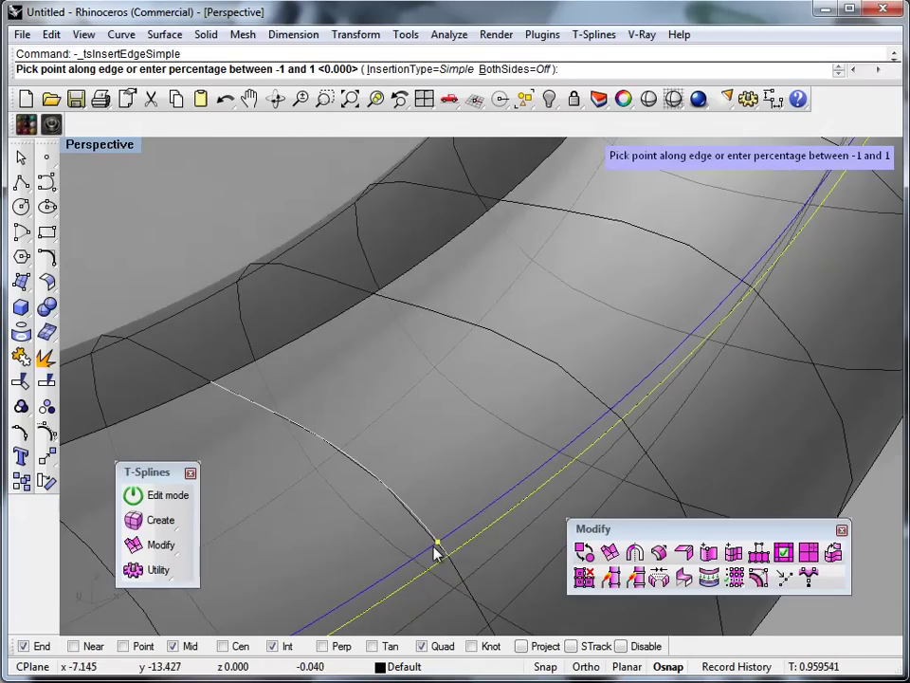
left_click(435, 548)
scroll(486, 476, "down", 8)
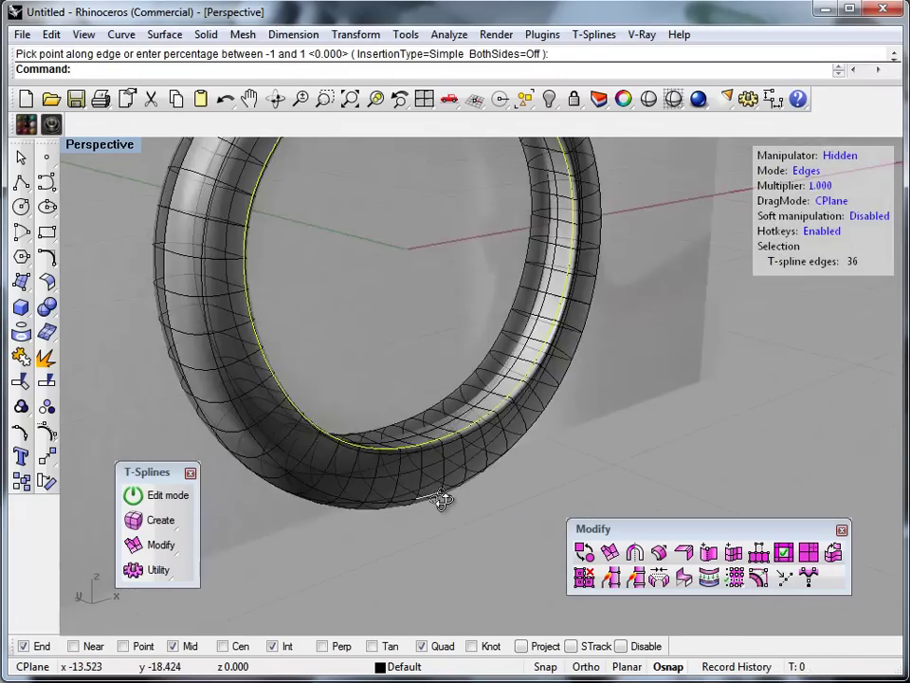
Select the matching inner edge loop on the opposite side of the shank and deselect its edges on the upper arms
right_click_drag(405, 369, 706, 506)
scroll(636, 424, "up", 5)
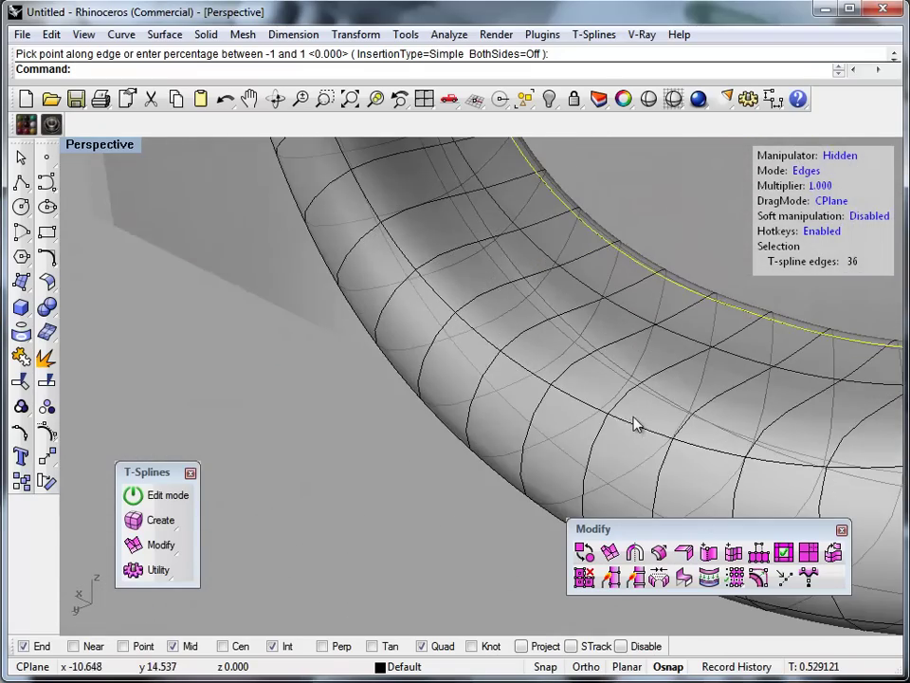
double_click(630, 429)
scroll(393, 483, "down", 8)
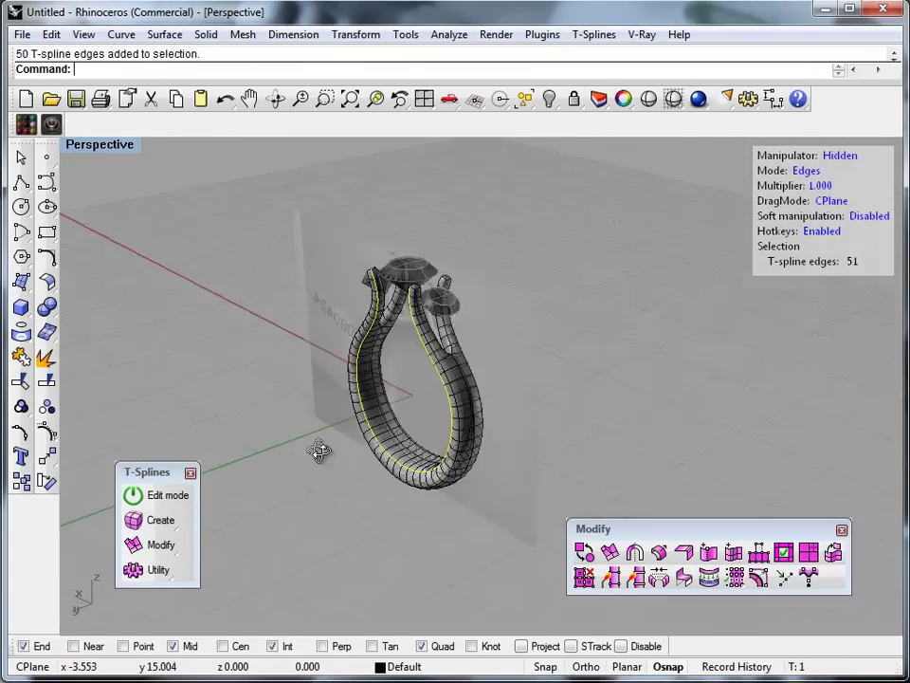
scroll(476, 236, "up", 4)
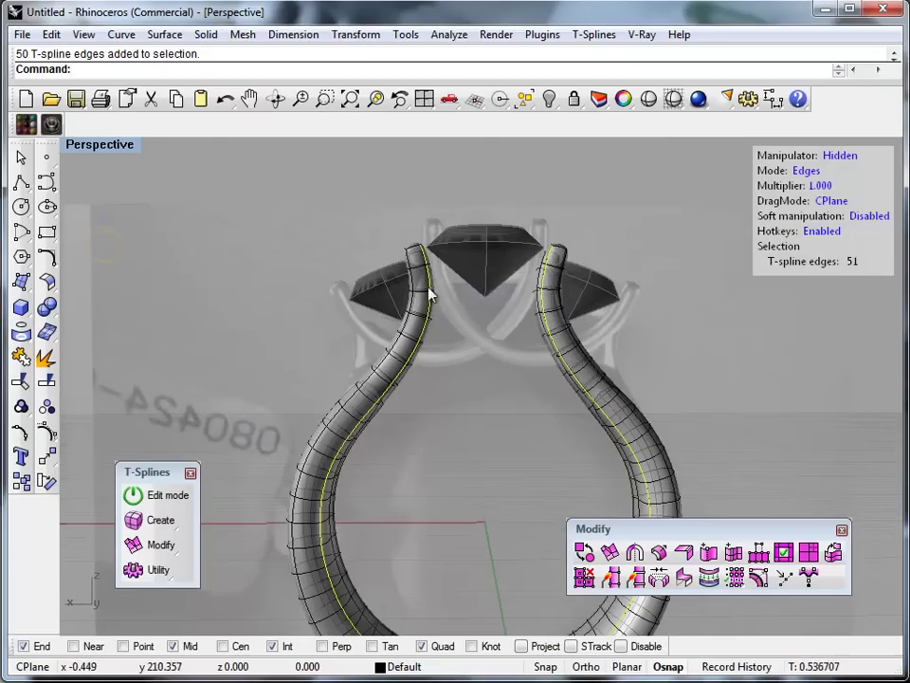
left_click_drag(380, 215, 627, 400)
right_click_drag(531, 446, 360, 353)
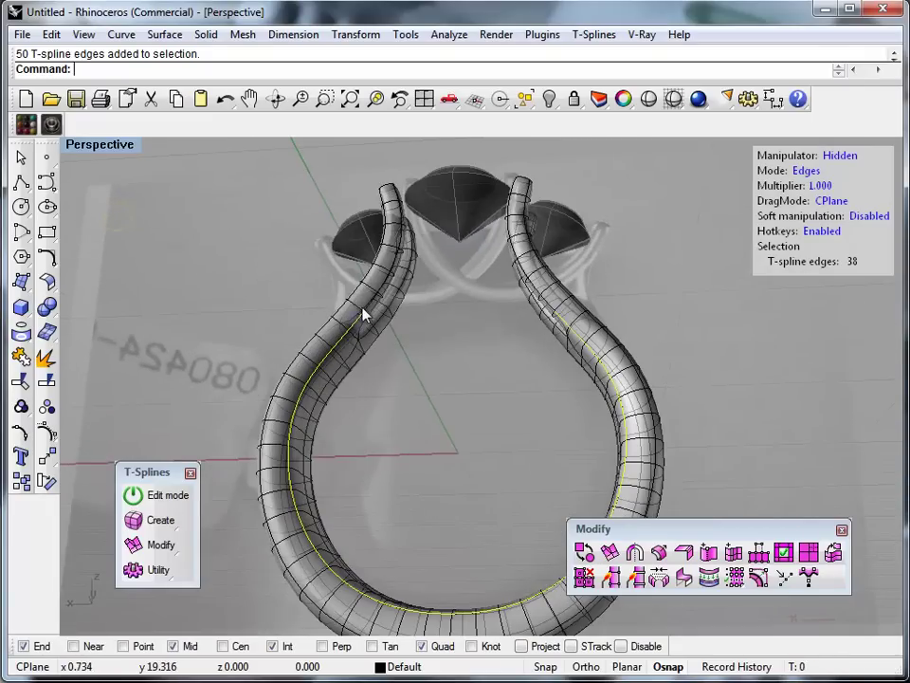
Deselect the leftover loop edges at the split shoulders, keeping only the run along the band
right_click_drag(416, 457, 590, 405)
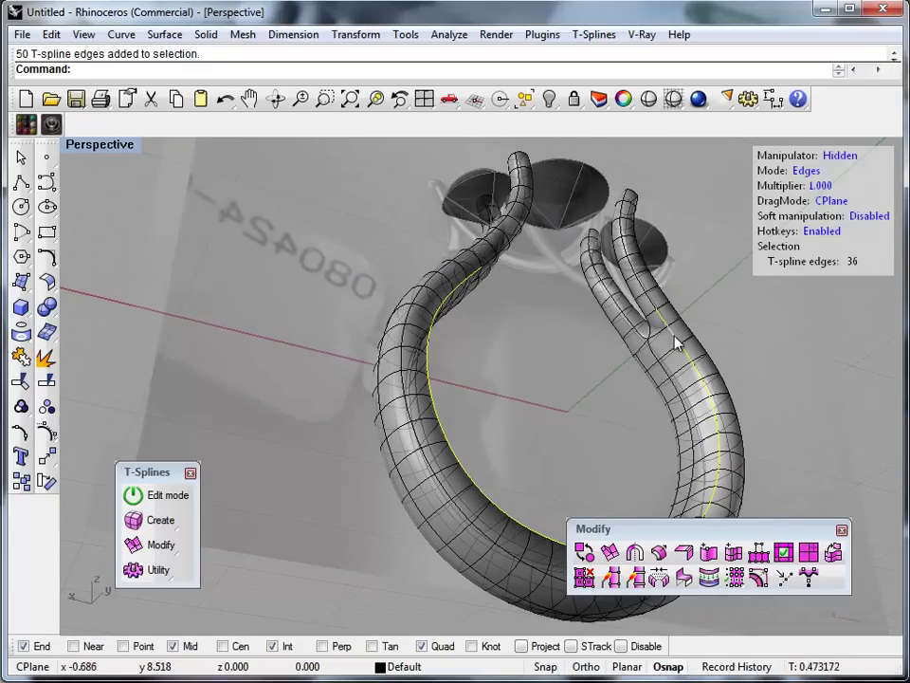
scroll(673, 337, "up", 5)
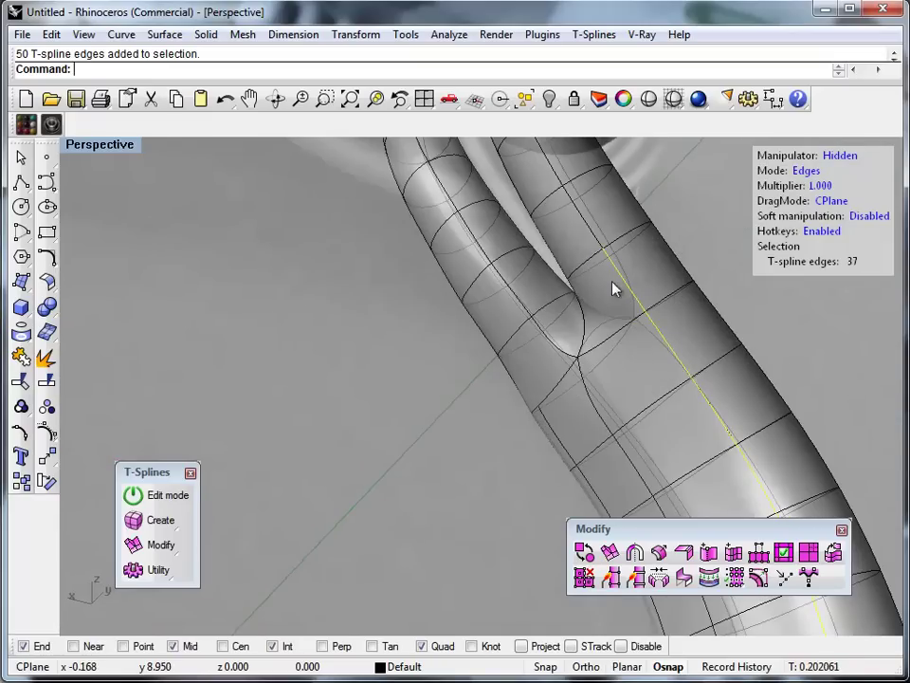
scroll(483, 366, "down", 6)
right_click_drag(442, 368, 353, 505)
scroll(567, 350, "down", 8)
scroll(490, 471, "up", 15)
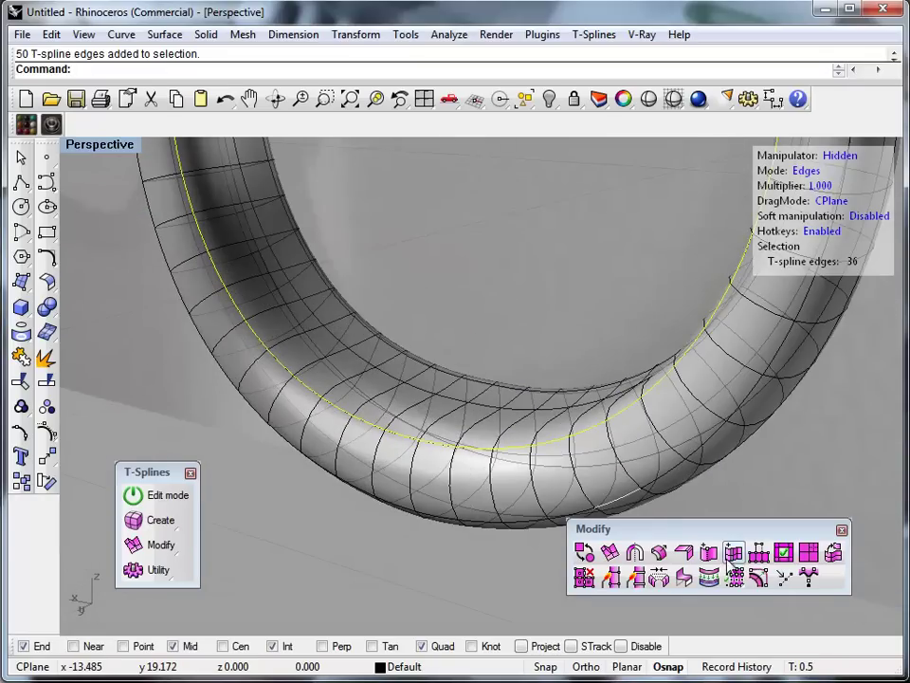
Insert a simple edge right beside the selected loop on this side of the band
left_click(733, 552)
scroll(418, 441, "up", 5)
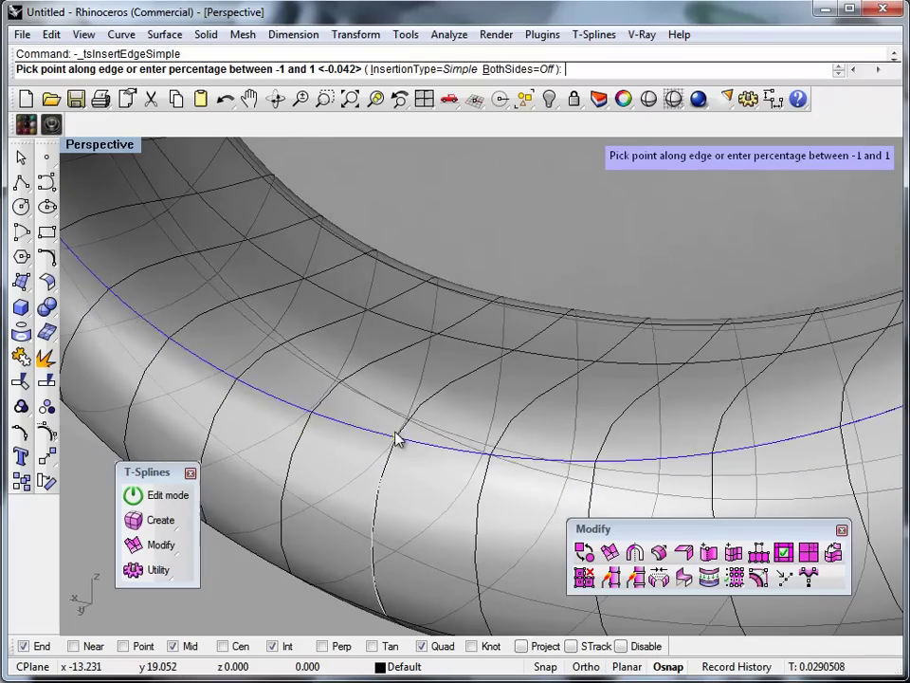
left_click(399, 431)
scroll(465, 436, "down", 8)
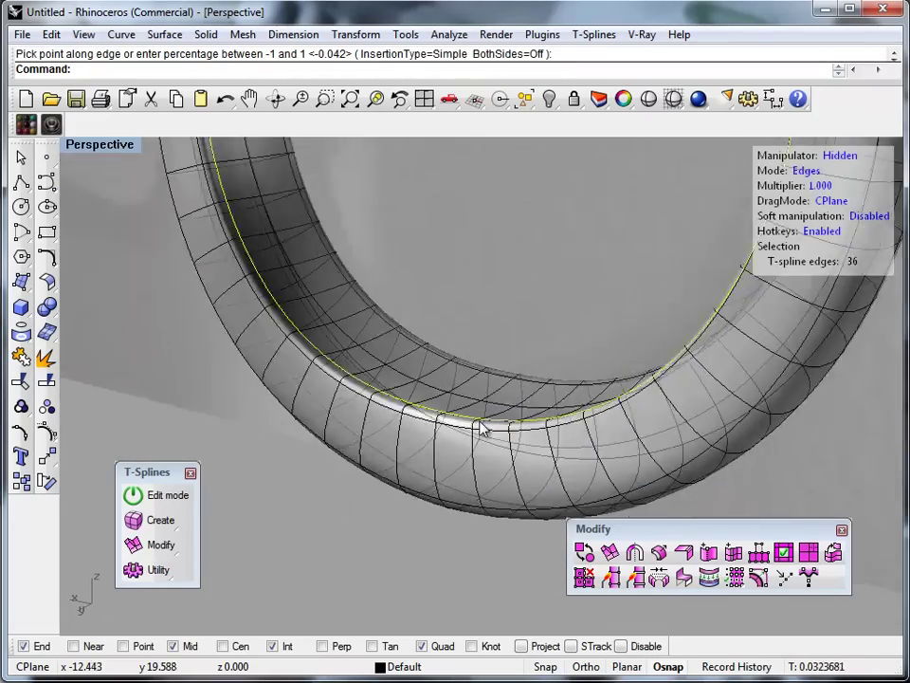
Clear the edge selection and examine the sharpened inner rims, split shoulders and lower band from several sides
right_click_drag(406, 459, 585, 464)
scroll(585, 465, "up", 5)
right_click_drag(517, 398, 309, 414)
right_click_drag(281, 304, 482, 377)
scroll(481, 376, "down", 9)
left_click(473, 520)
right_click_drag(475, 423, 329, 528)
scroll(329, 528, "down", 7)
scroll(365, 398, "up", 5)
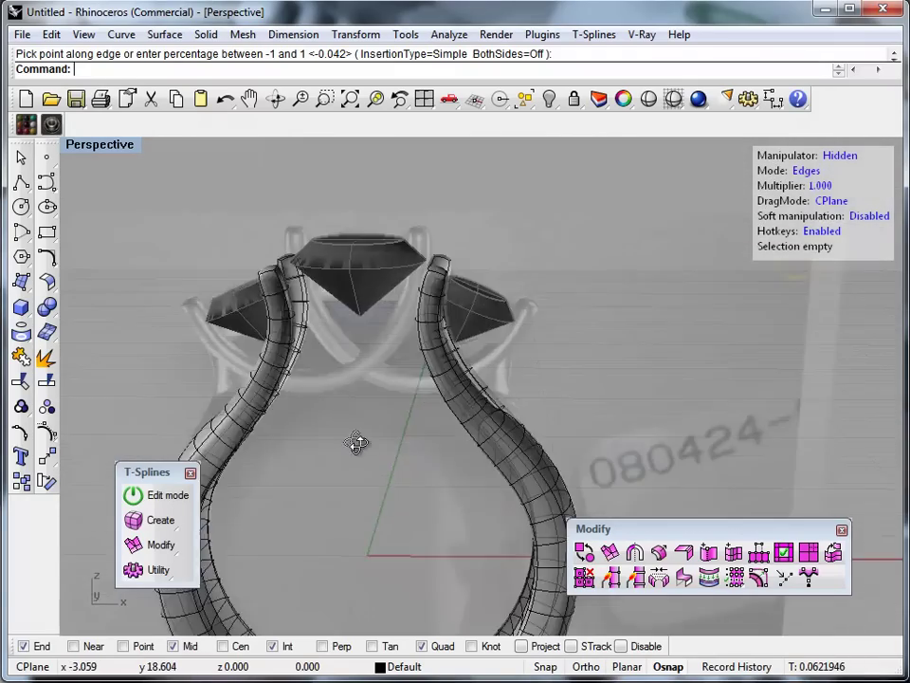
scroll(361, 379, "down", 5)
right_click_drag(354, 403, 451, 474)
scroll(423, 483, "up", 6)
scroll(336, 378, "down", 4)
right_click_drag(336, 378, 295, 237)
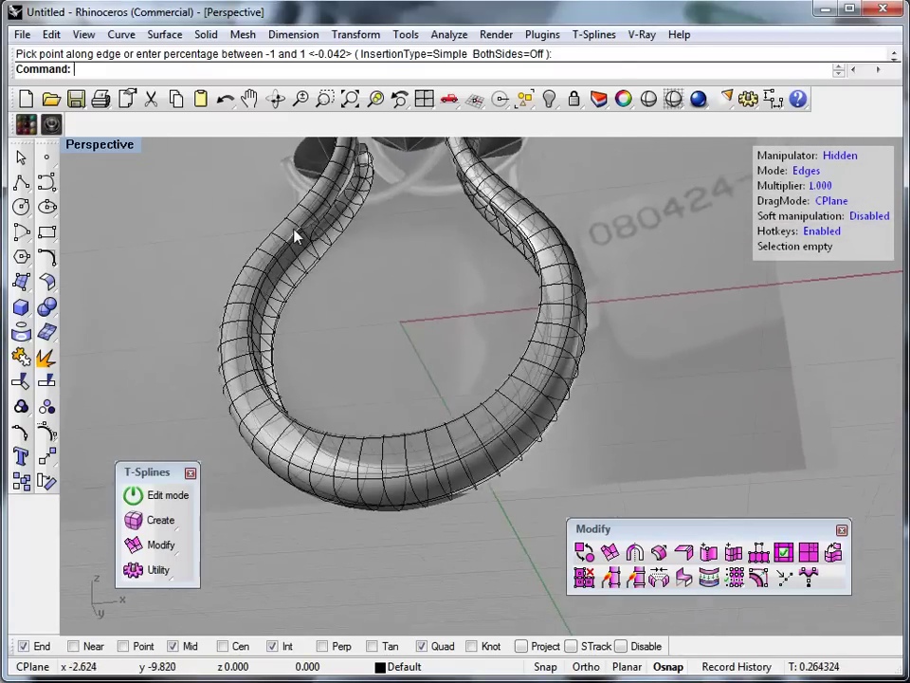
scroll(296, 246, "up", 6)
scroll(396, 359, "down", 4)
right_click_drag(396, 359, 432, 372)
Select the inner edge loop on one side of the shank together with the inserted edge line beside it
double_click(346, 266)
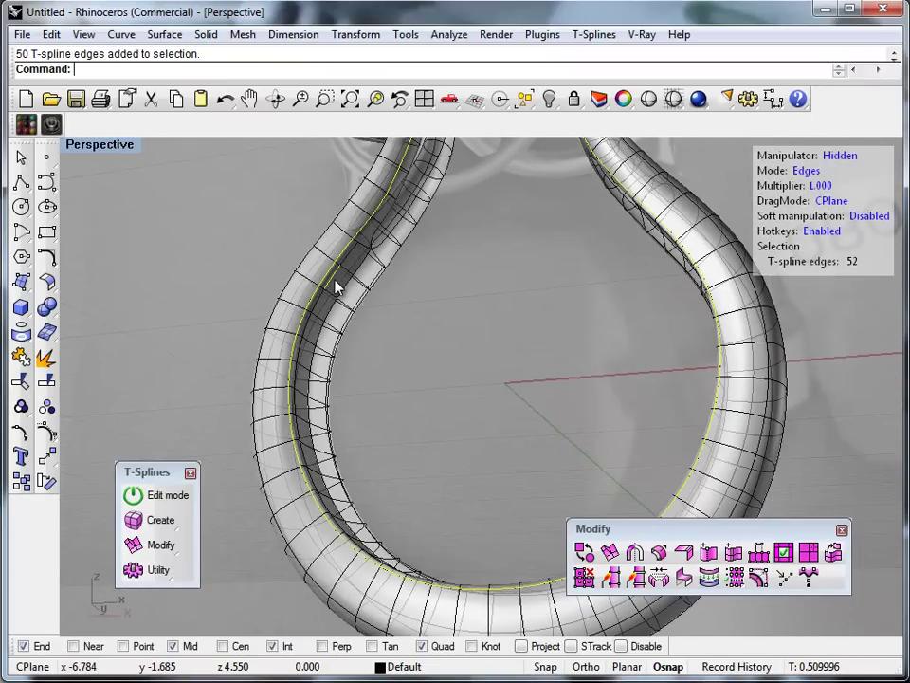
scroll(323, 265, "up", 5)
double_click(392, 274)
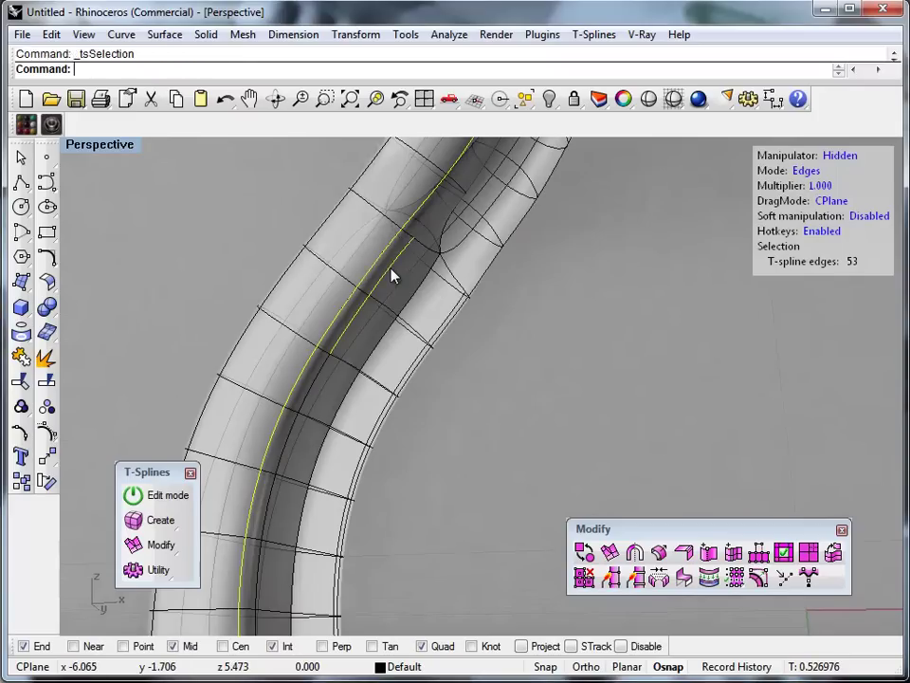
Add the inserted edge line and the inner edge loop on the opposite side of the shank to the selection
left_click(411, 376, "shift")
right_click_drag(410, 375, 638, 393)
scroll(636, 393, "up", 5)
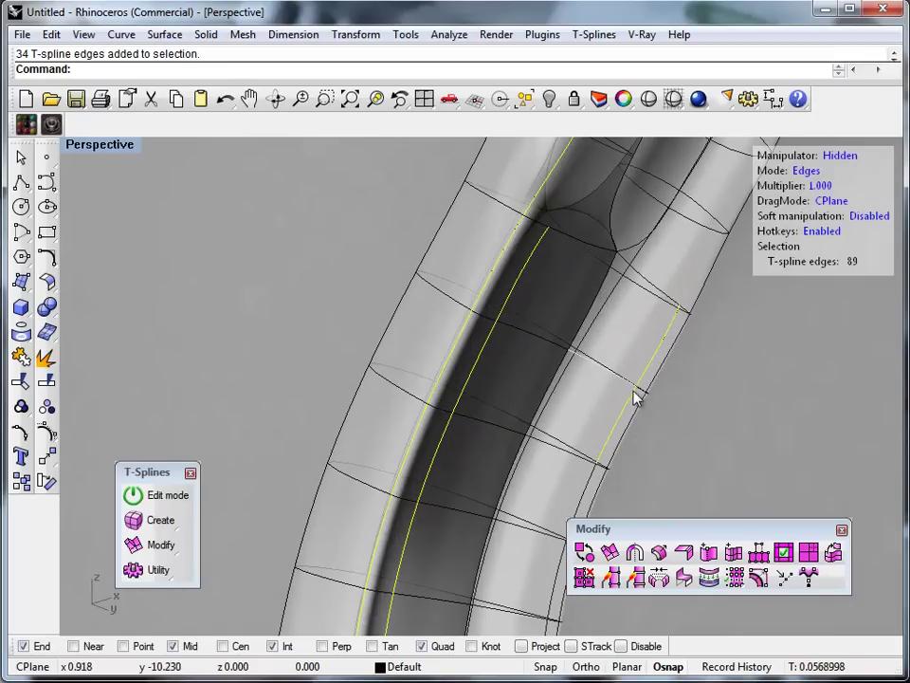
double_click(631, 398, "shift")
scroll(405, 364, "down", 6)
right_click_drag(515, 357, 535, 386)
scroll(570, 319, "up", 7)
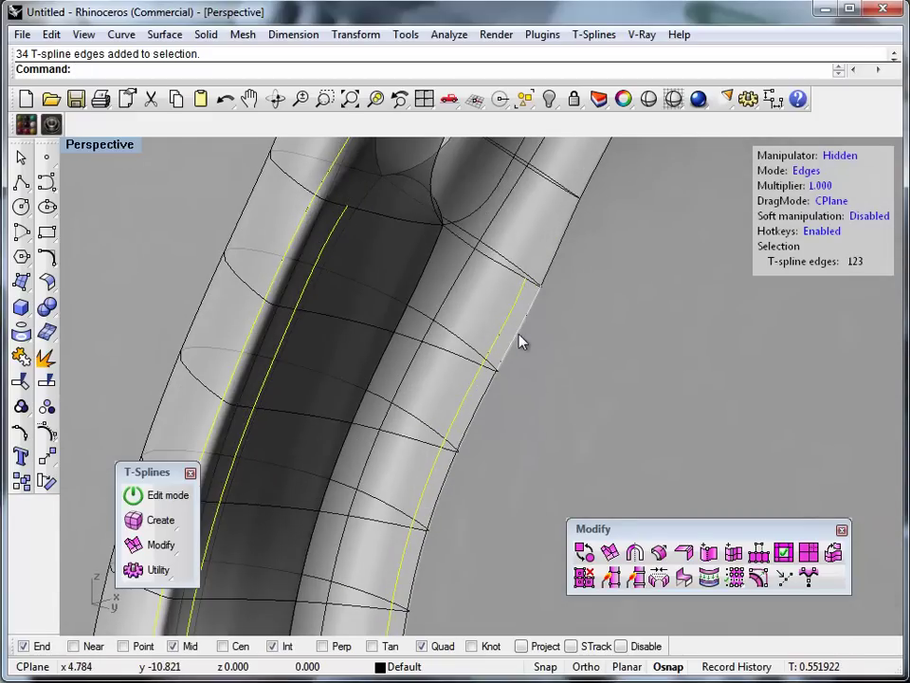
double_click(546, 284)
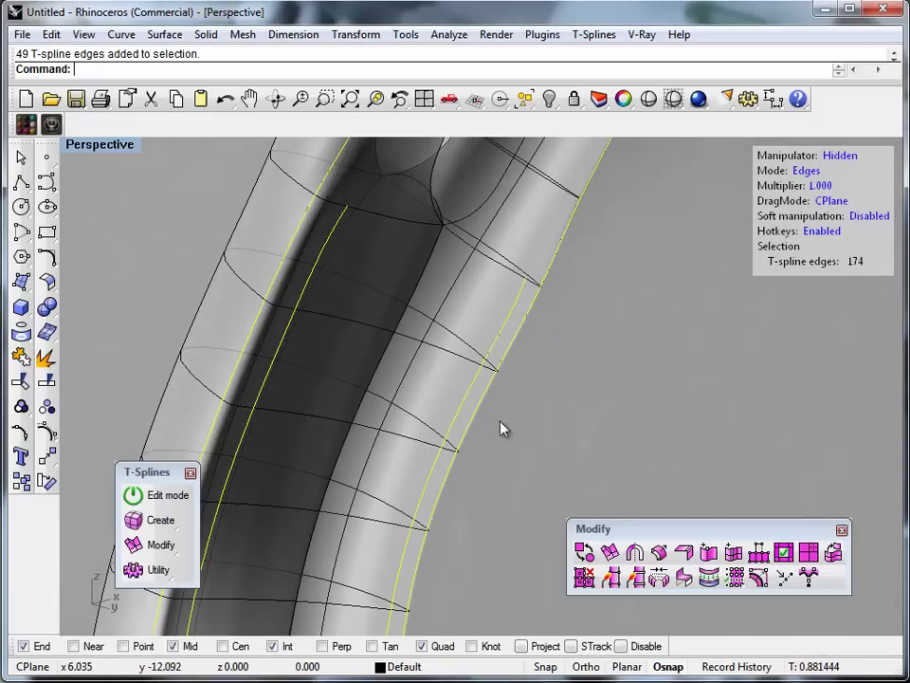
Deselect the loop edges that run up the upper arms beside the stones
scroll(427, 423, "down", 8)
right_click_drag(421, 426, 579, 437)
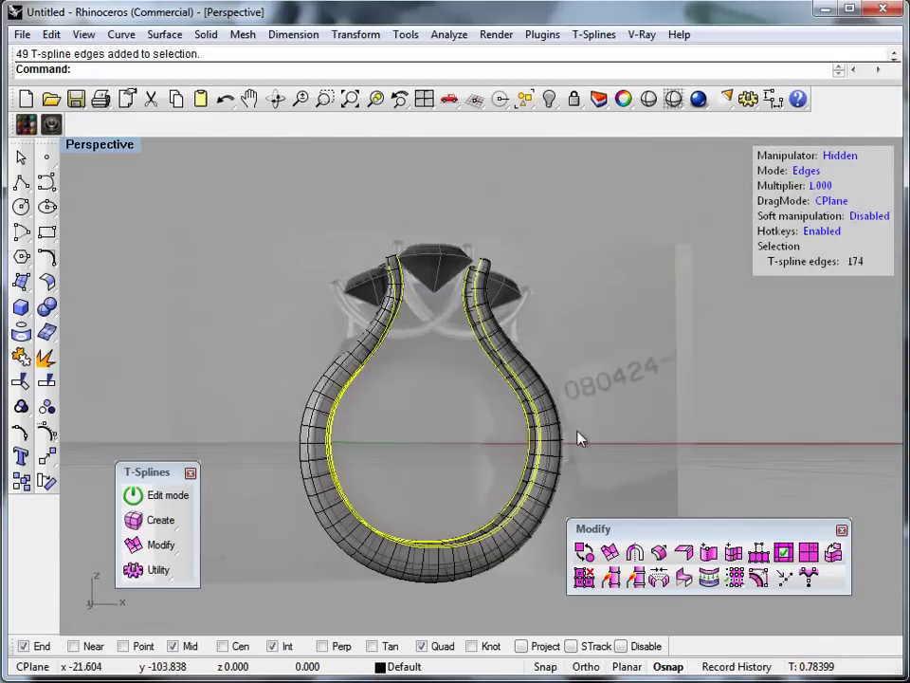
scroll(437, 437, "up", 6)
scroll(423, 418, "down", 5)
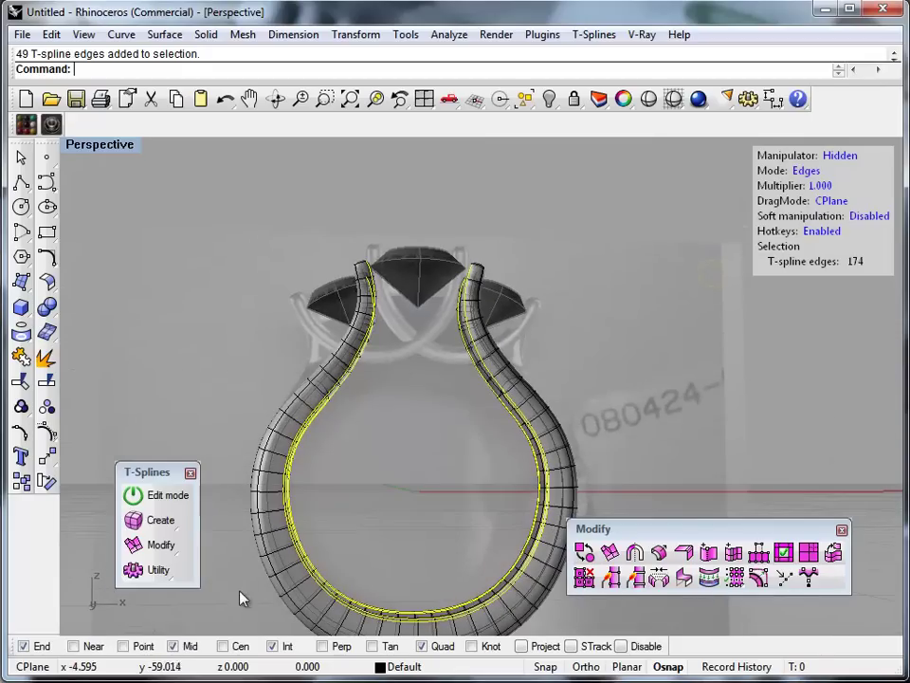
left_click_drag(289, 199, 558, 350)
left_click_drag(560, 393, 559, 392, "ctrl")
Deselect the leftover loop edges just above the right and left shoulders, keeping those along the band
scroll(489, 396, "up", 2)
scroll(489, 396, "up", 3)
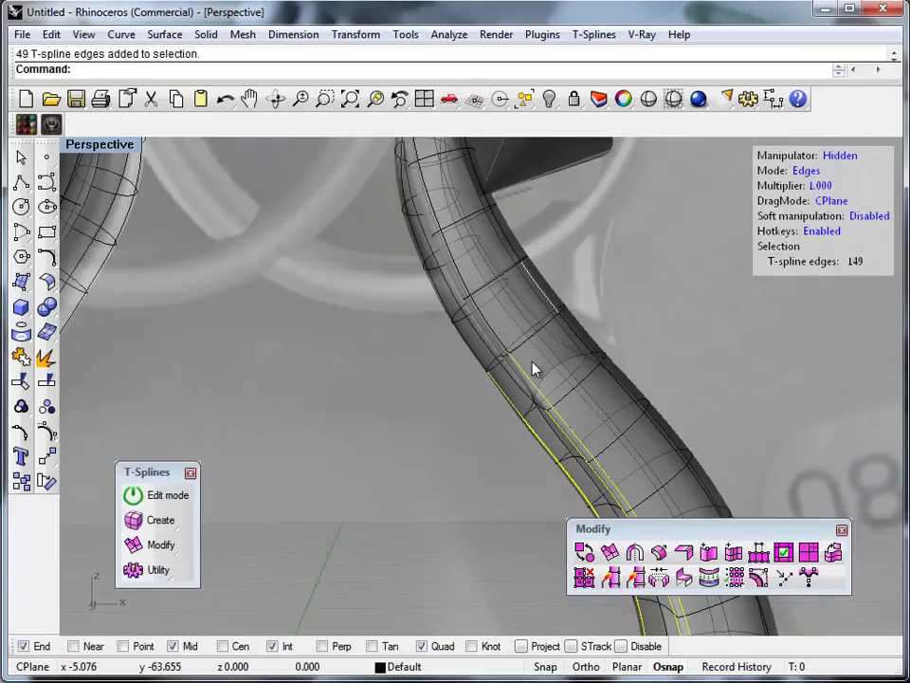
left_click_drag(521, 370, 491, 391)
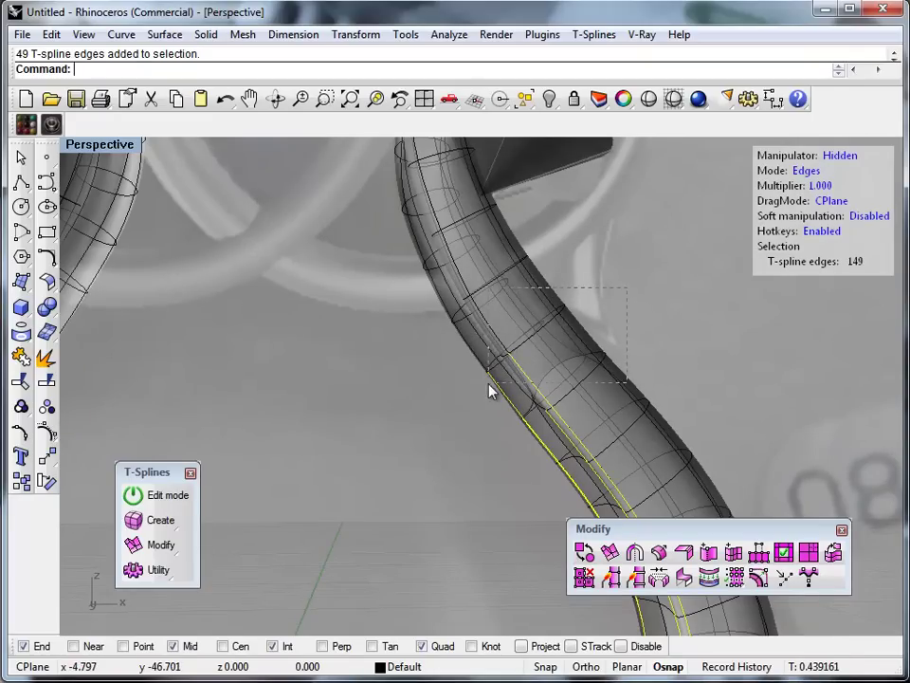
scroll(462, 432, "down", 3)
scroll(351, 394, "up", 5)
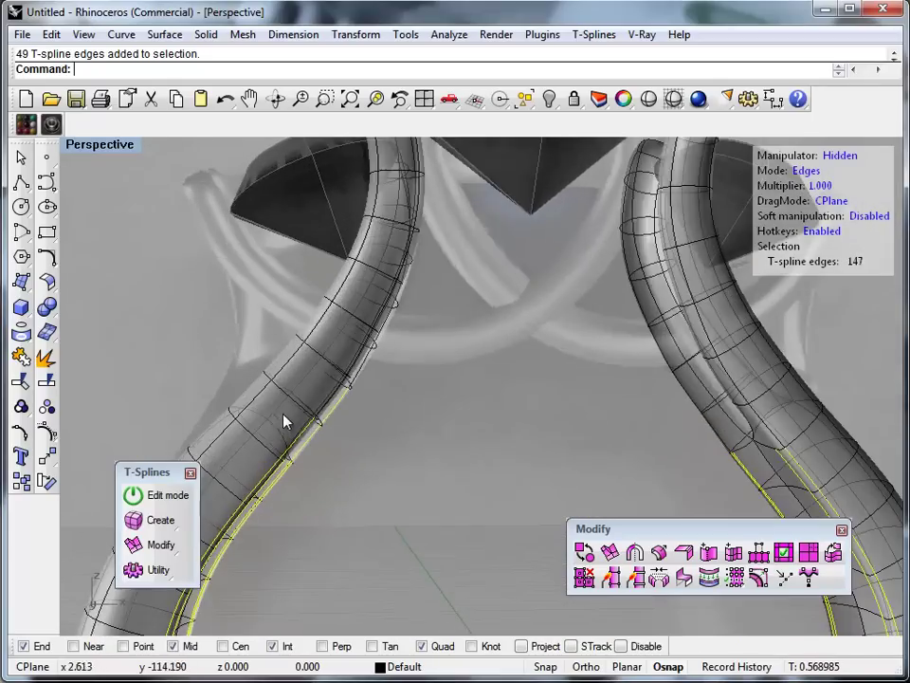
left_click_drag(275, 392, 275, 388, "ctrl")
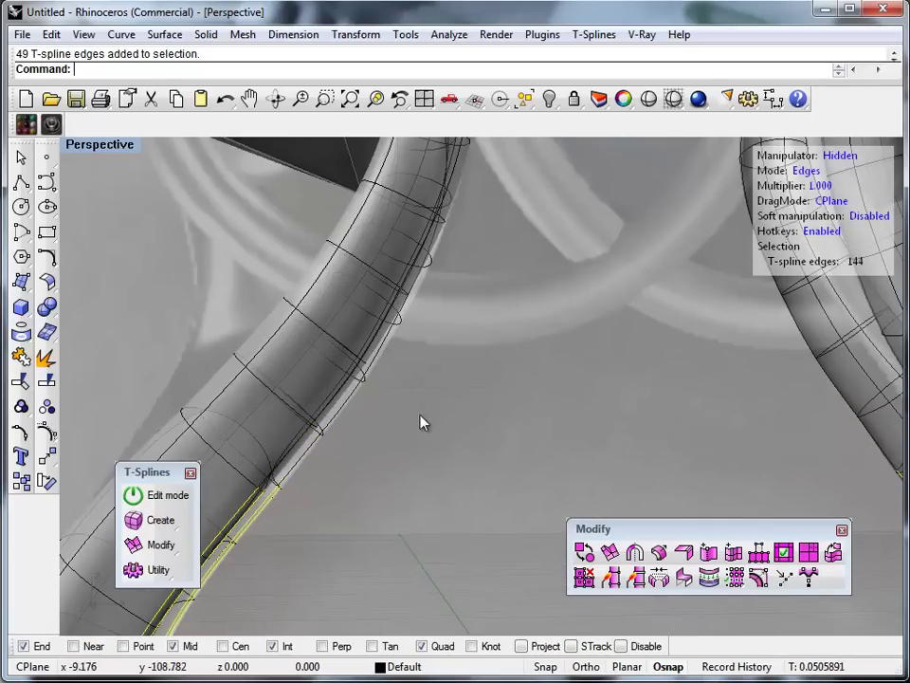
Enable the Scale manipulator on the selected inner rim edges of the shank, check it around the band, and clear the selection
scroll(459, 394, "down", 5)
right_click_drag(477, 486, 482, 498)
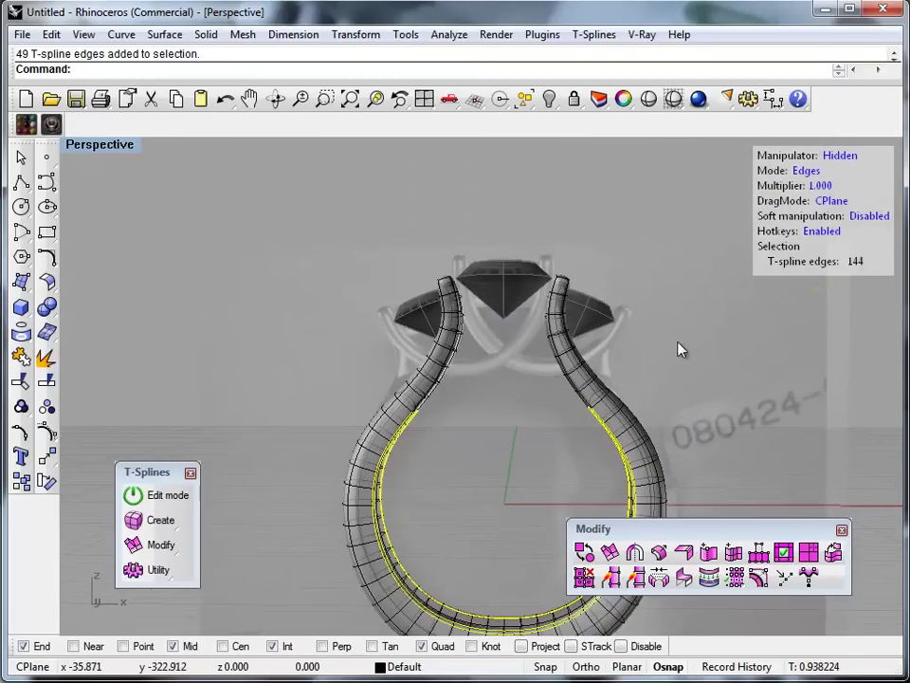
middle_click(512, 398)
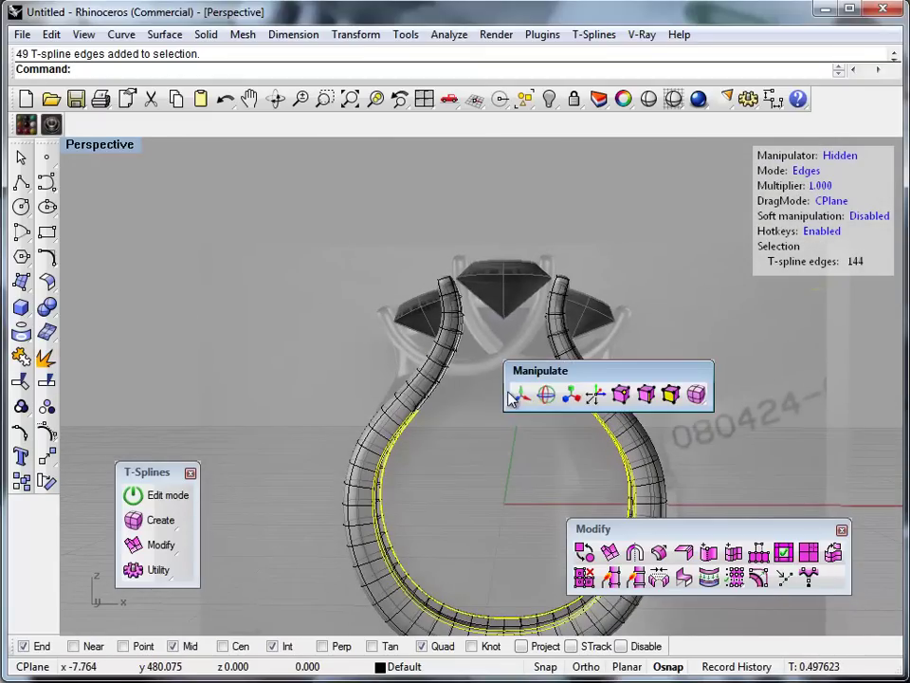
left_click(571, 396)
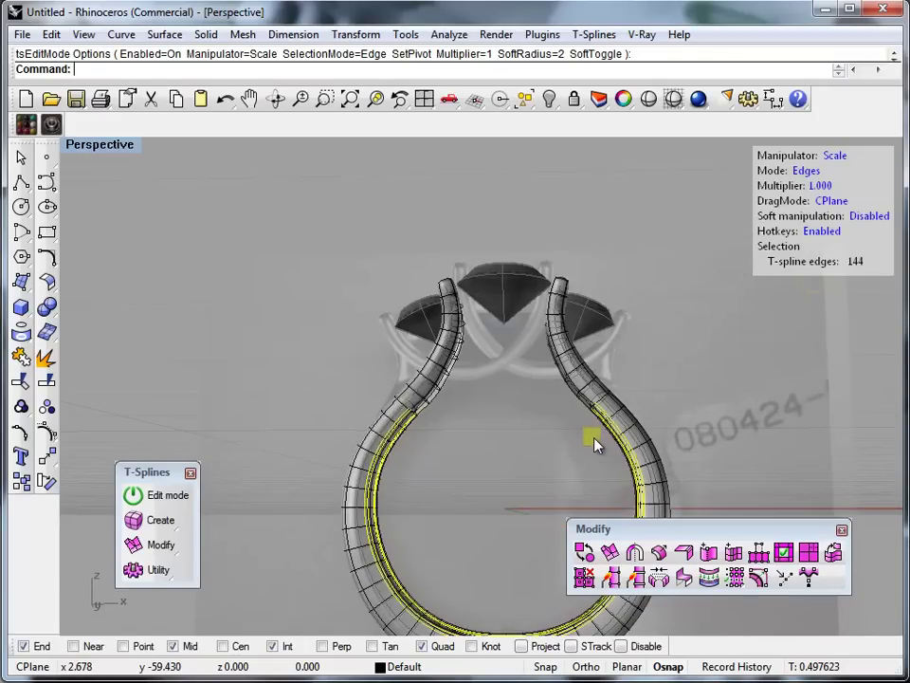
scroll(490, 524, "down", 6)
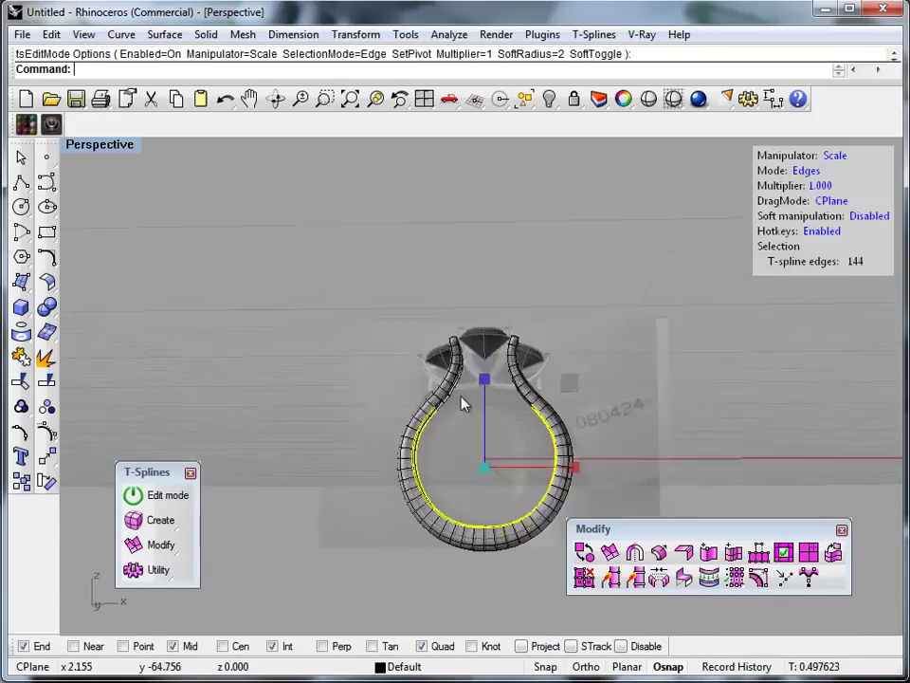
scroll(494, 528, "up", 6)
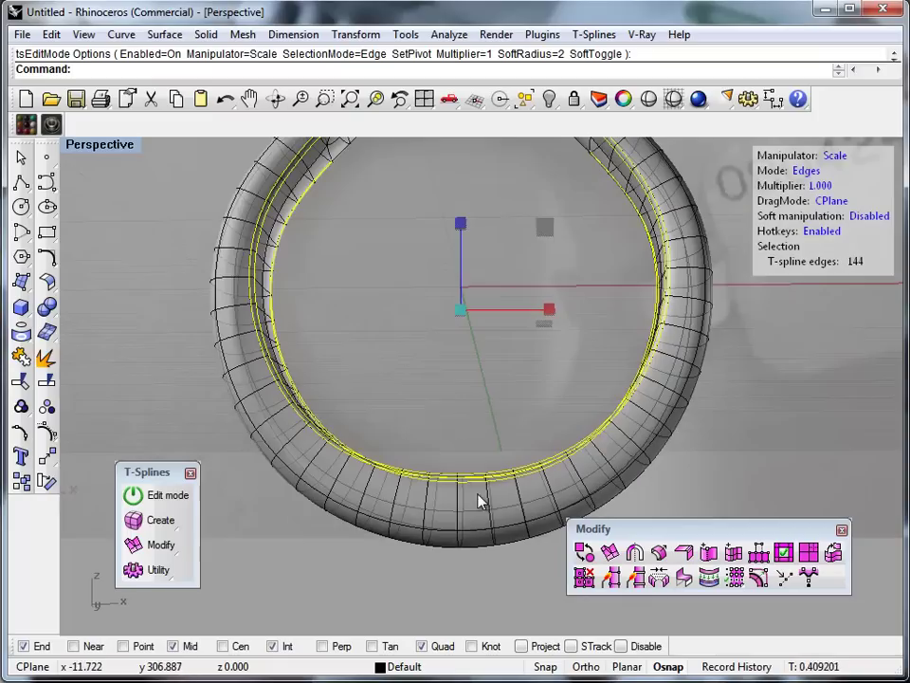
right_click_drag(465, 494, 466, 407)
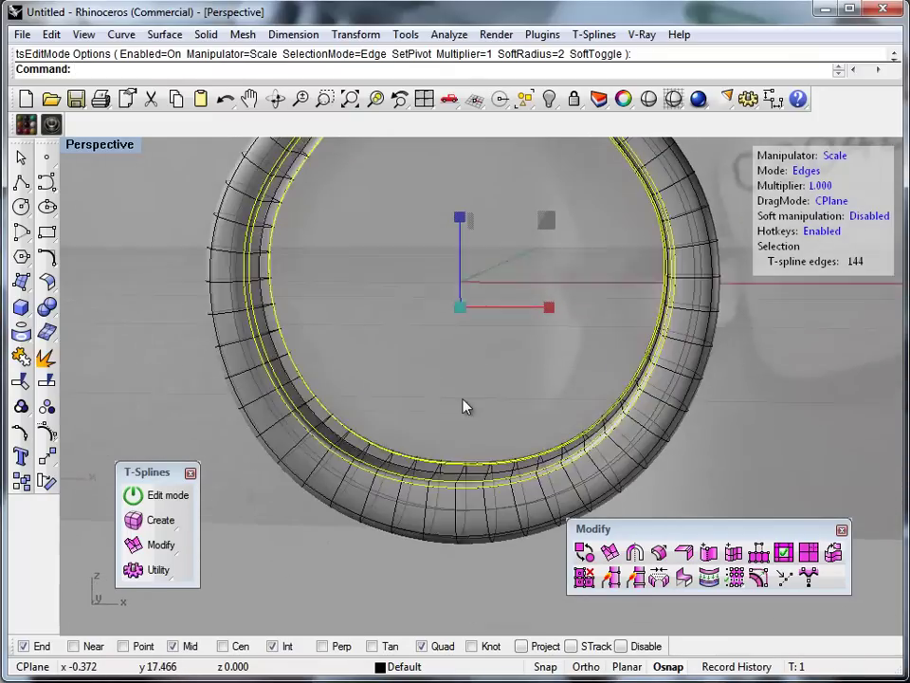
left_click(283, 550)
Select the entire T-Splines shank, make it uniform, and deselect it
right_click_drag(424, 432, 468, 376)
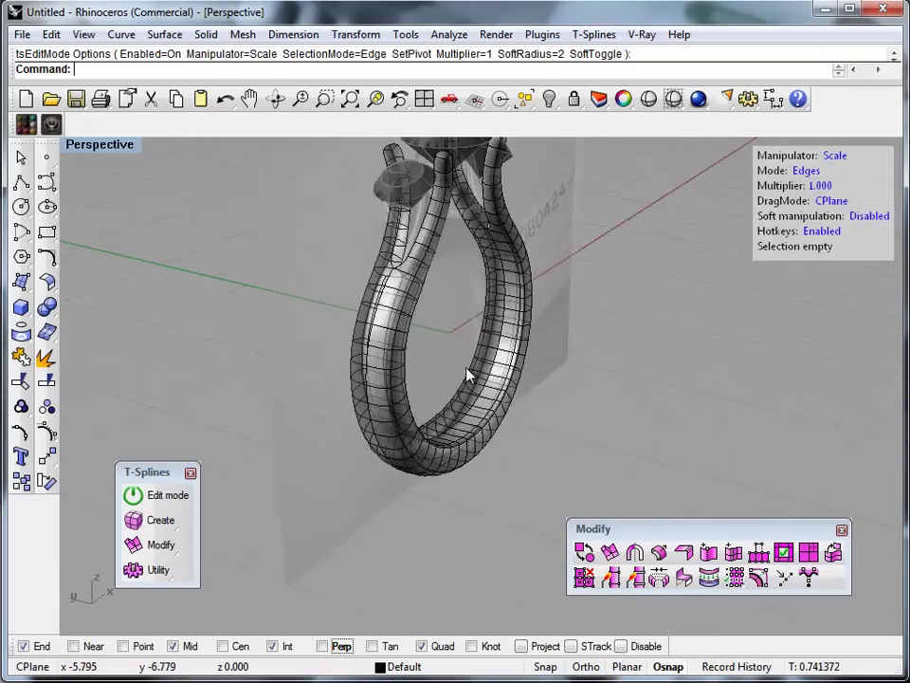
scroll(387, 319, "up", 6)
right_click_drag(555, 309, 525, 213)
scroll(499, 397, "down", 6)
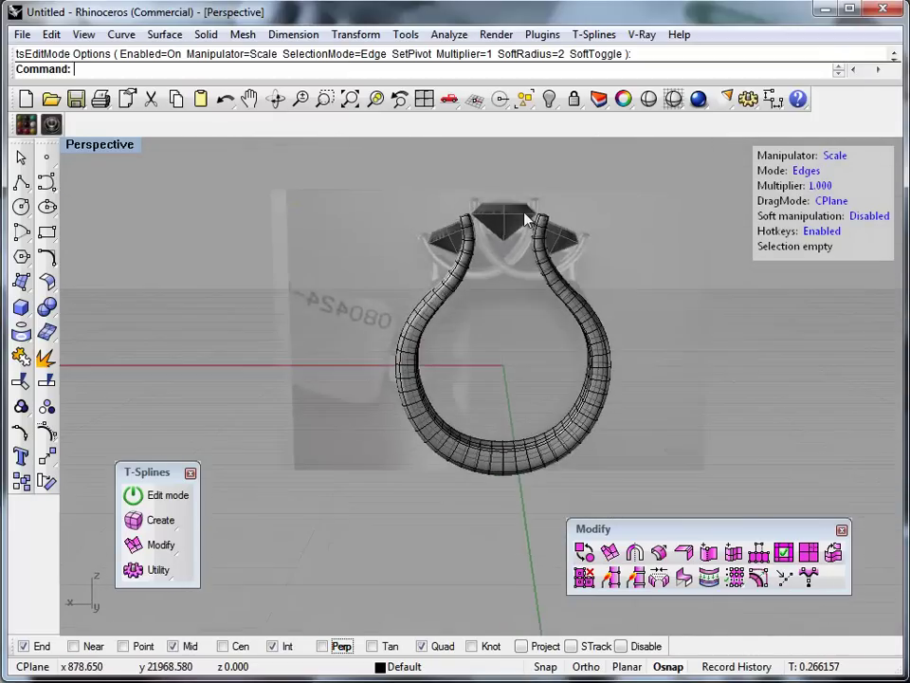
scroll(527, 218, "up", 3)
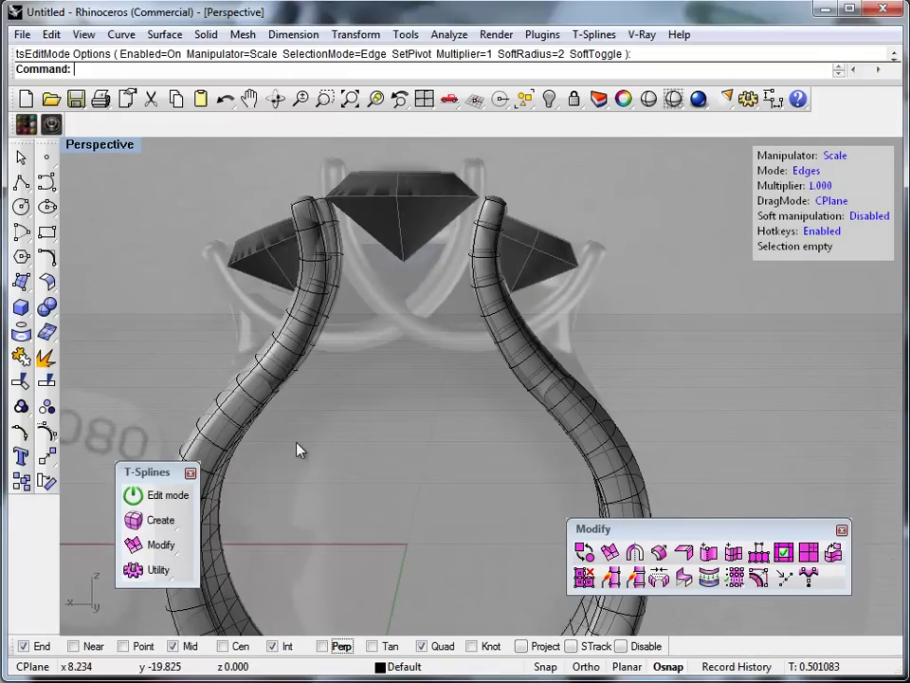
left_click(254, 415)
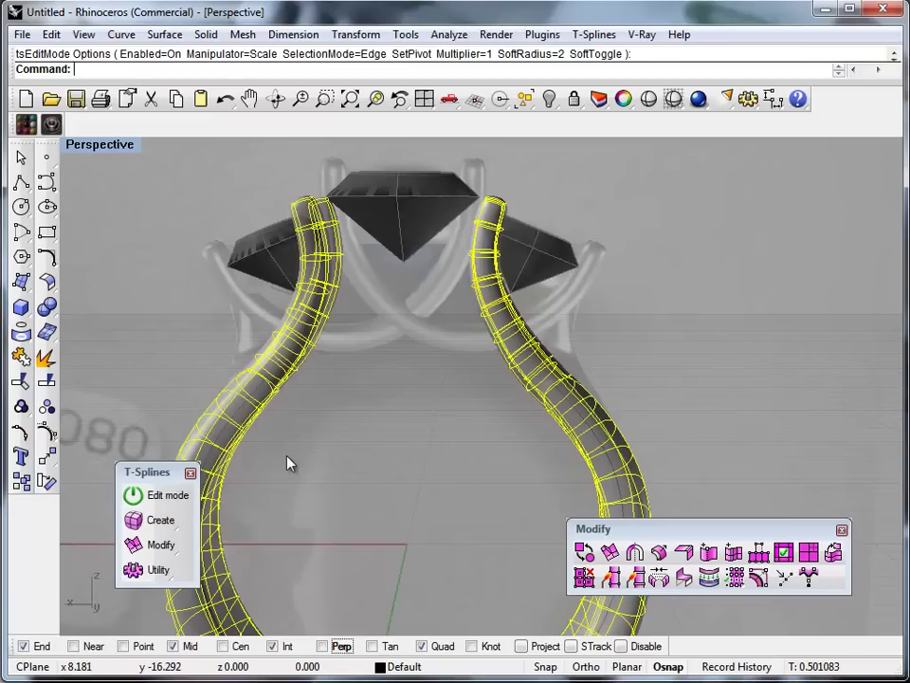
type("tsMa")
key("Return")
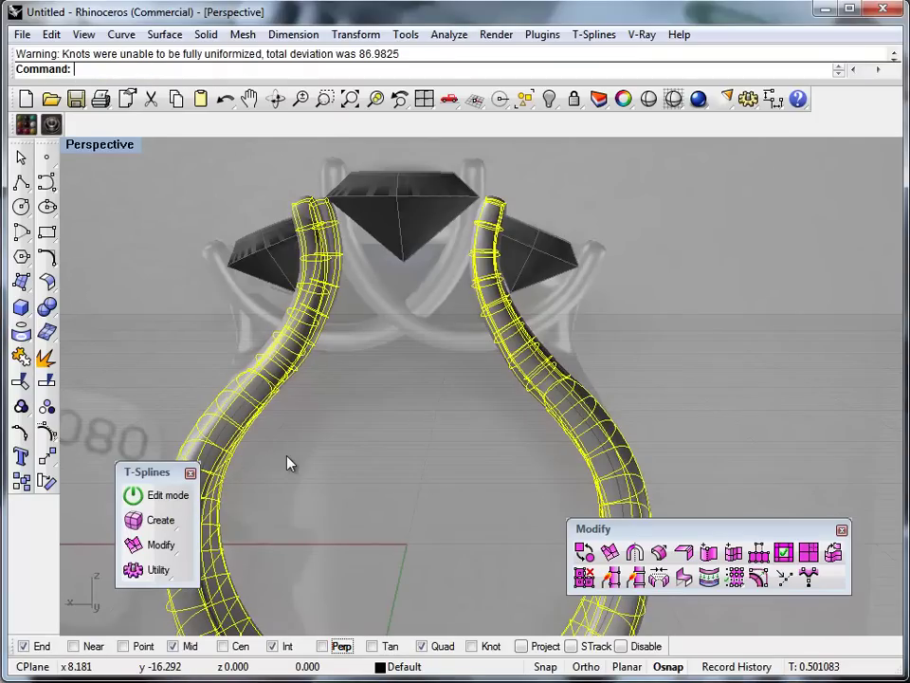
right_click_drag(327, 441, 402, 526)
scroll(375, 565, "up", 6)
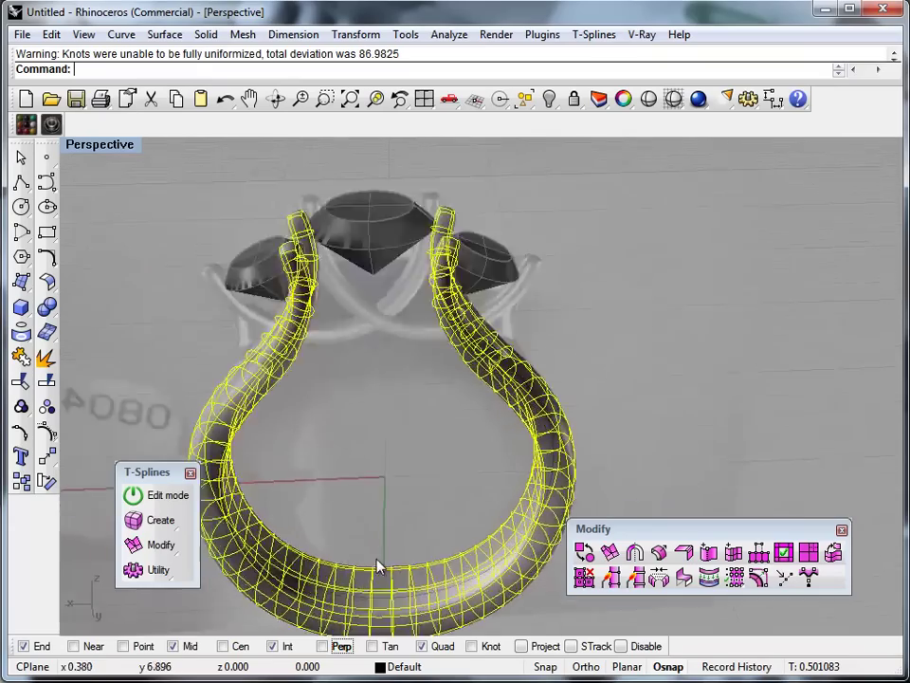
left_click(390, 433)
Return to the four-view layout and maximize the Front view, framing the three stones and their photographed prongs
scroll(411, 414, "down", 4)
right_click_drag(412, 412, 230, 265)
double_click(87, 147)
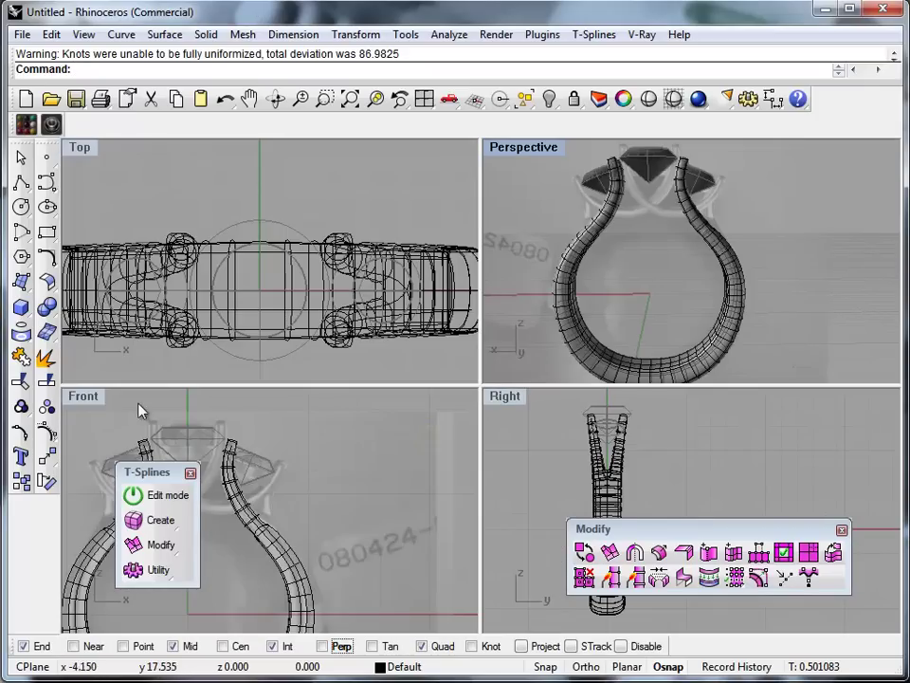
double_click(83, 397)
scroll(439, 459, "down", 3)
scroll(434, 302, "up", 5)
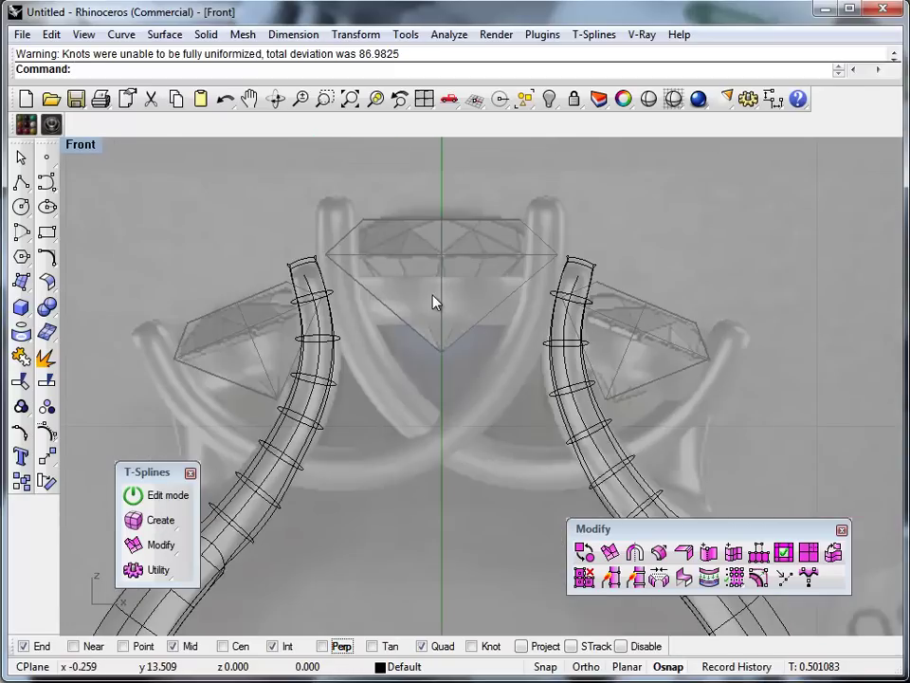
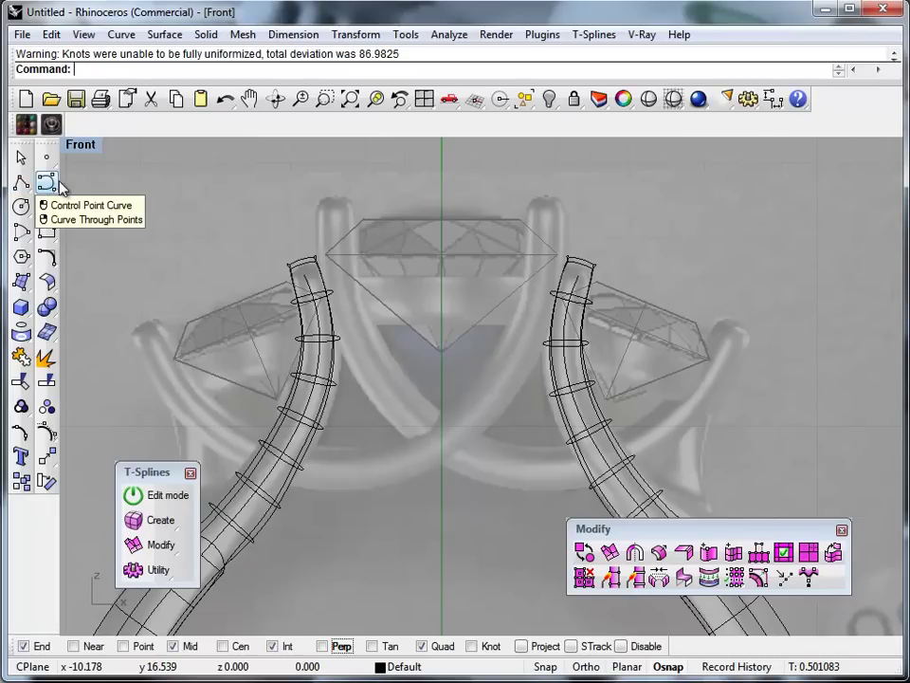
left_click(25, 236)
left_click(49, 254)
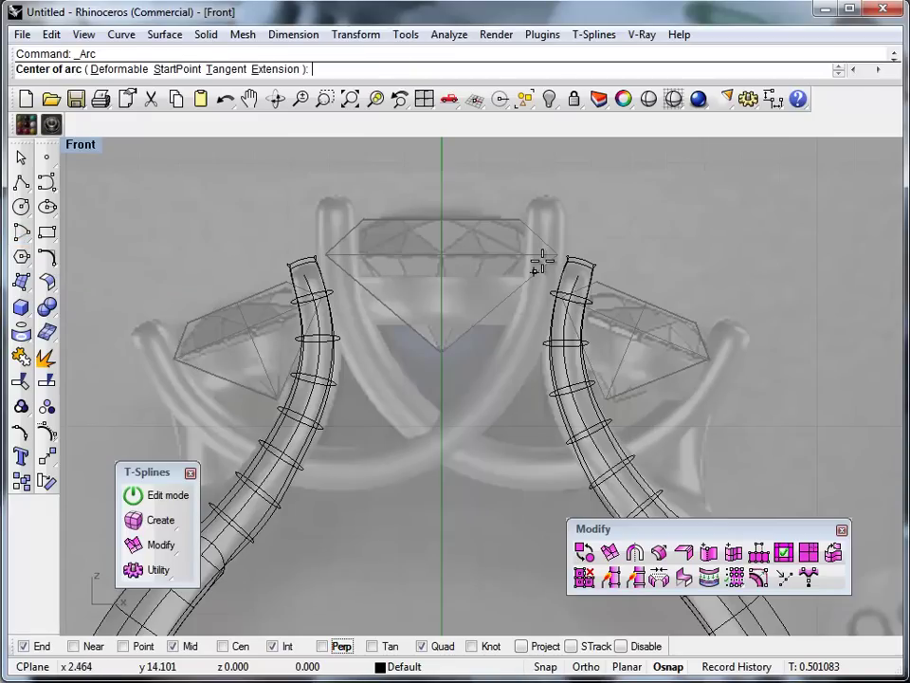
left_click(579, 202)
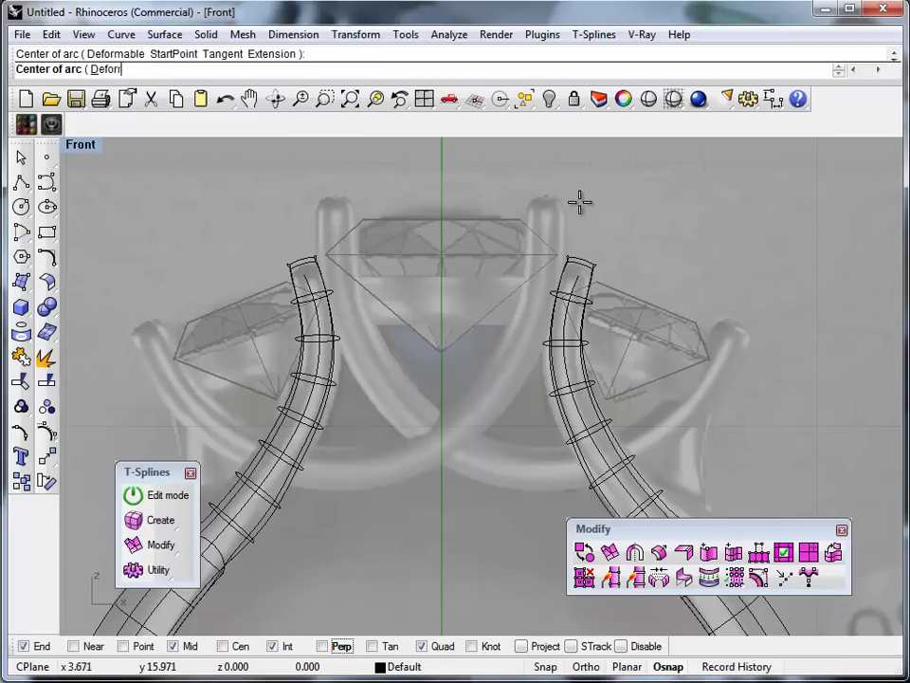
left_click(738, 332)
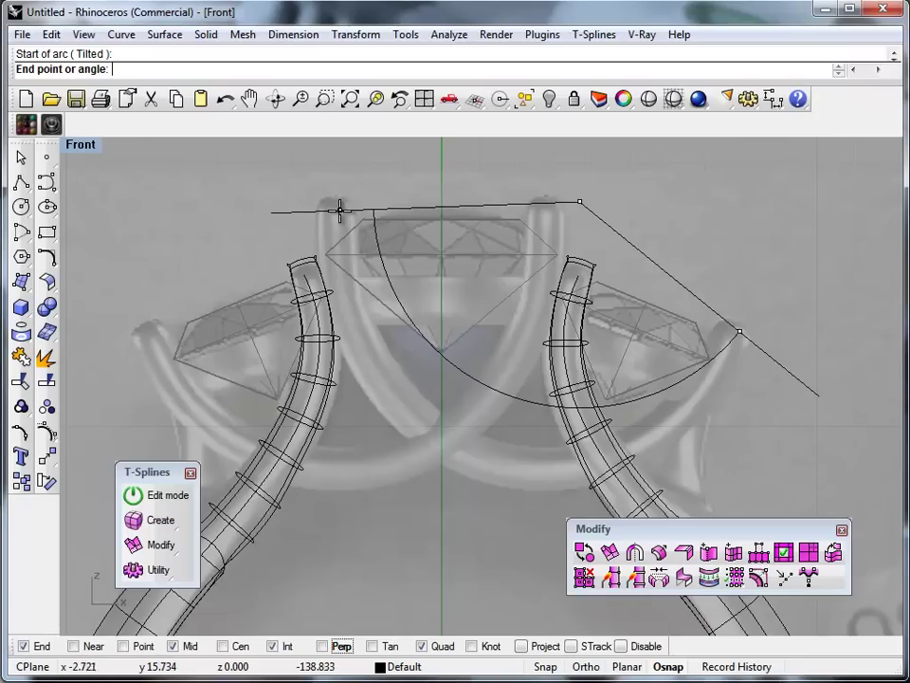
key("Escape")
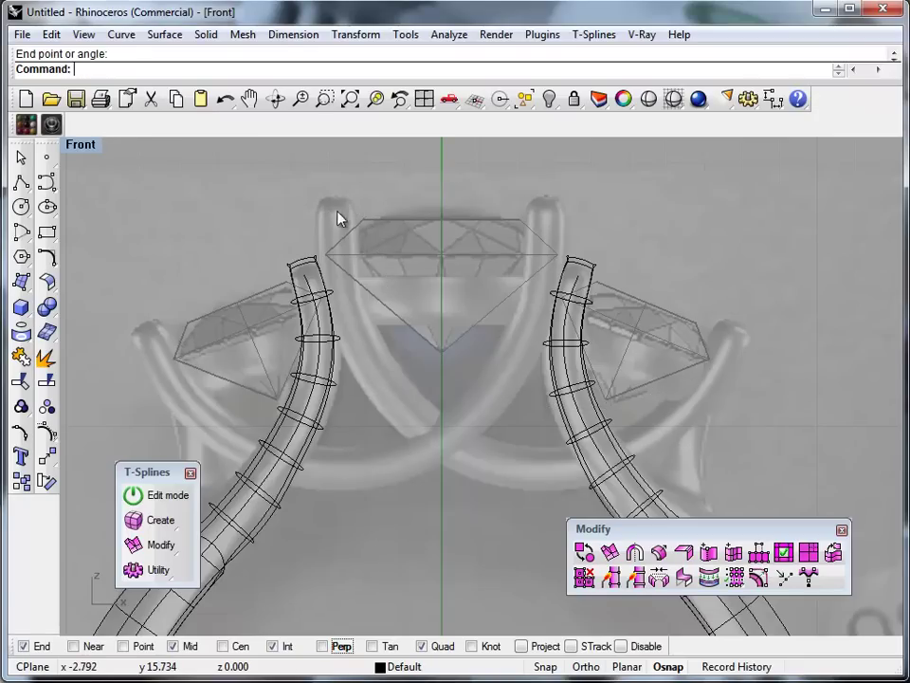
Draw an interpolated degree 3 curve tracing the photographed prong from the centre stone's left prong tip, beneath the stones, to the right side stone's outer prong tip
left_click(45, 182)
left_click(185, 198)
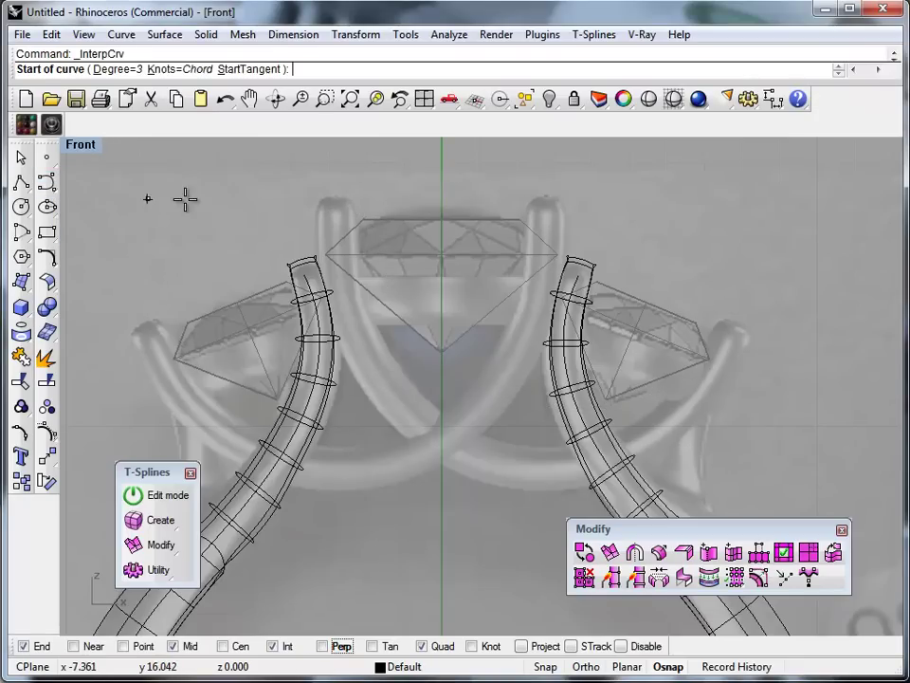
left_click(331, 198)
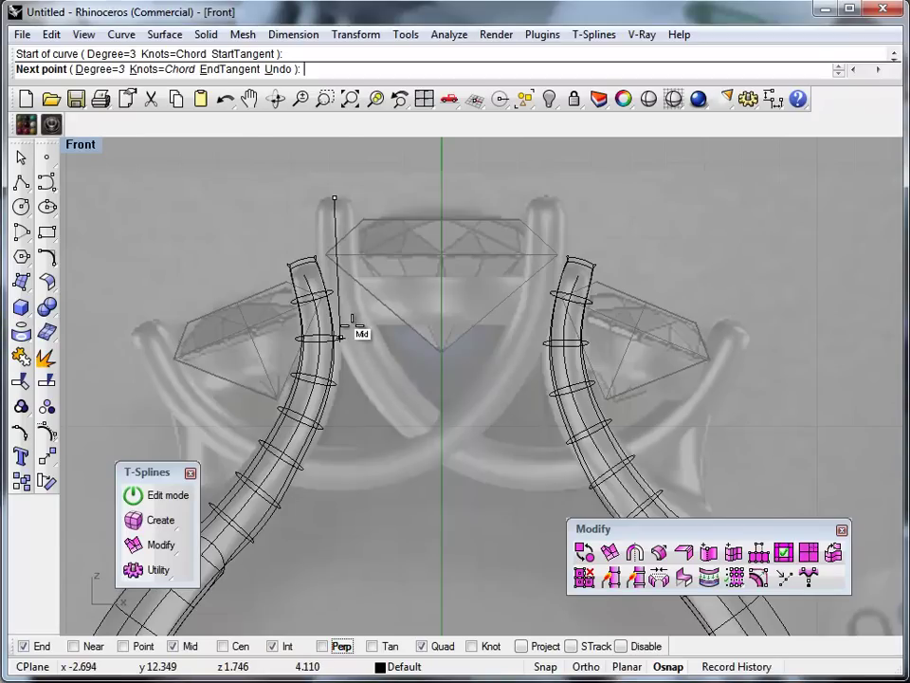
scroll(355, 339, "up", 3)
left_click(340, 286)
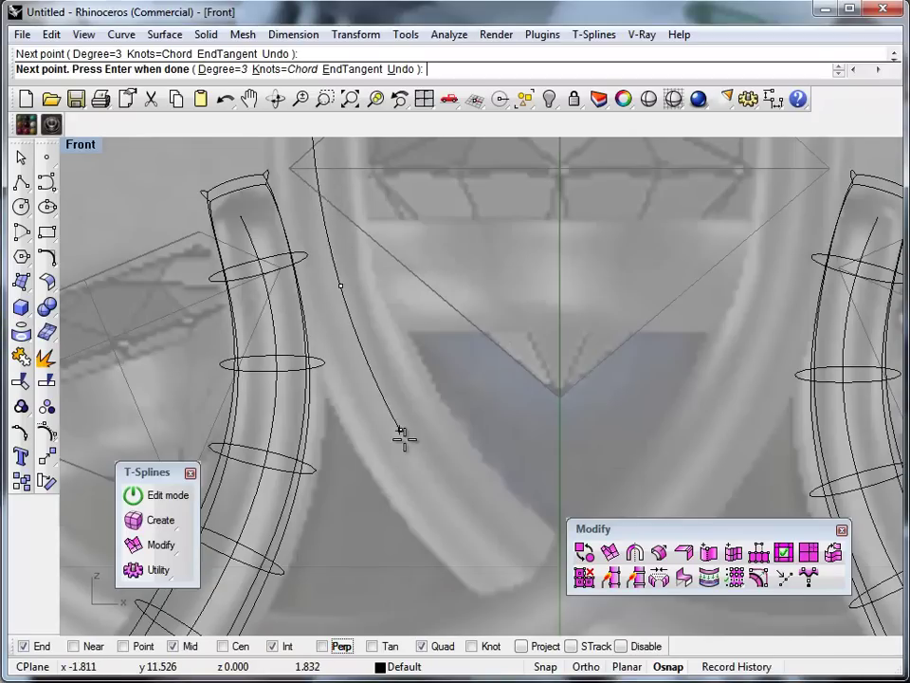
left_click(446, 505)
scroll(456, 519, "down", 4)
right_click_drag(456, 519, 290, 264)
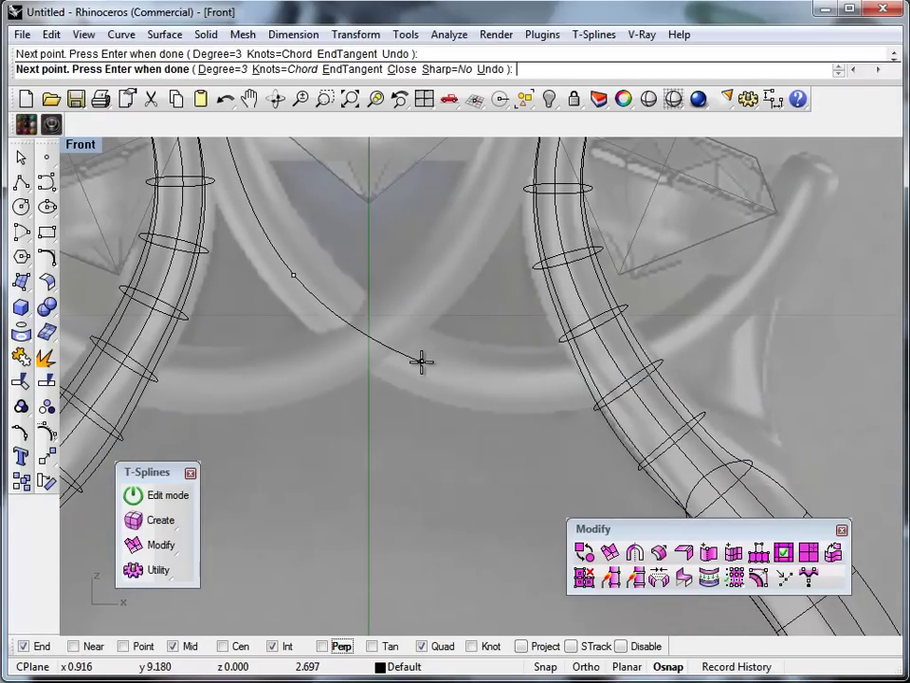
left_click(422, 361)
left_click(542, 378)
left_click(690, 333)
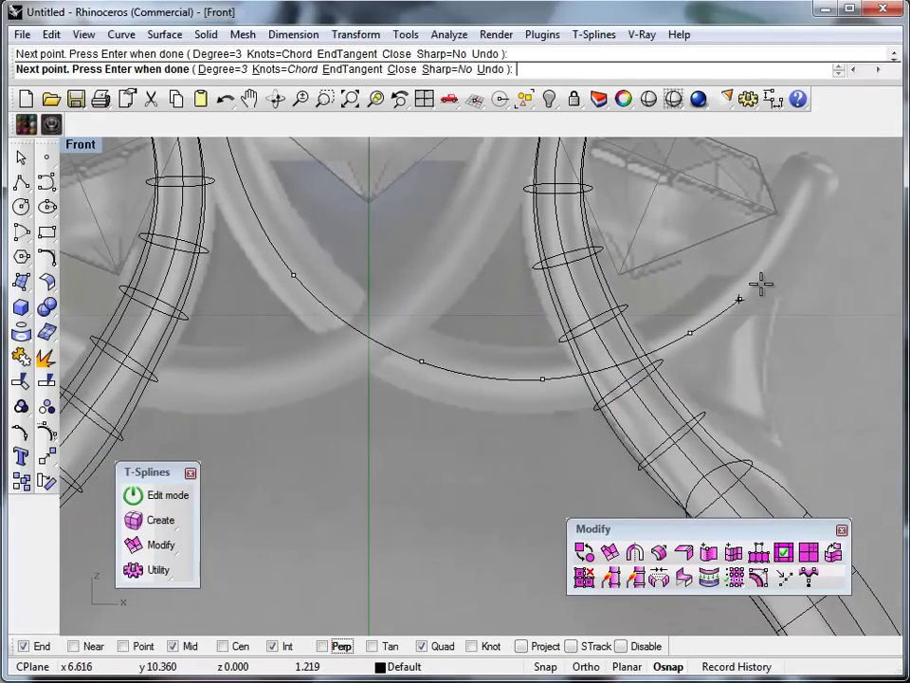
left_click(787, 234)
right_click(821, 204)
Examine the new prong curve against the reference photo and check the lower band of the shank
scroll(761, 261, "down", 6)
right_click_drag(594, 374, 519, 508)
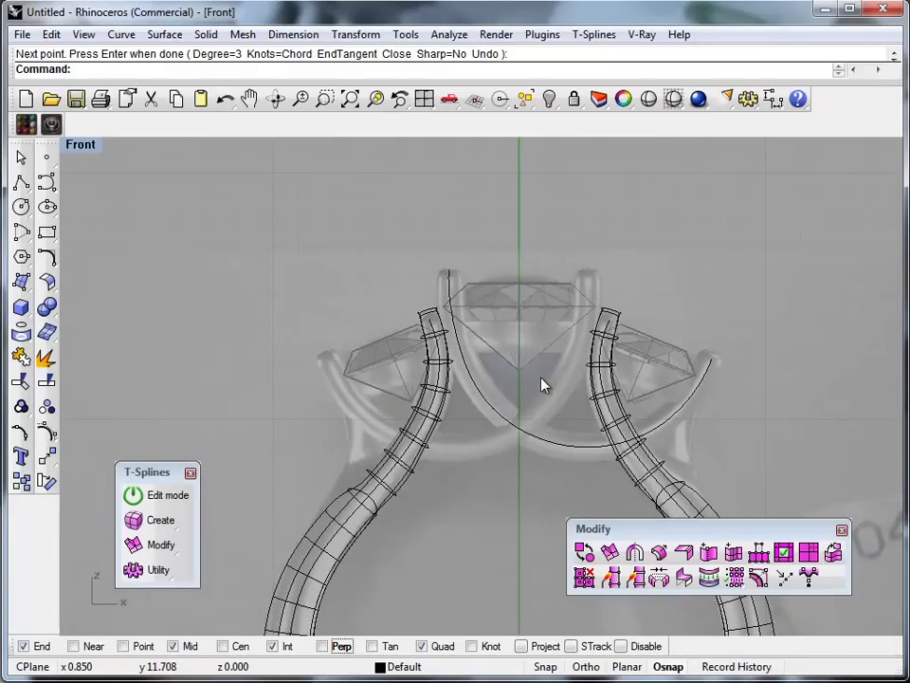
scroll(512, 408, "up", 2)
scroll(437, 418, "down", 5)
scroll(421, 561, "up", 2)
right_click_drag(421, 561, 358, 393)
scroll(366, 519, "up", 10)
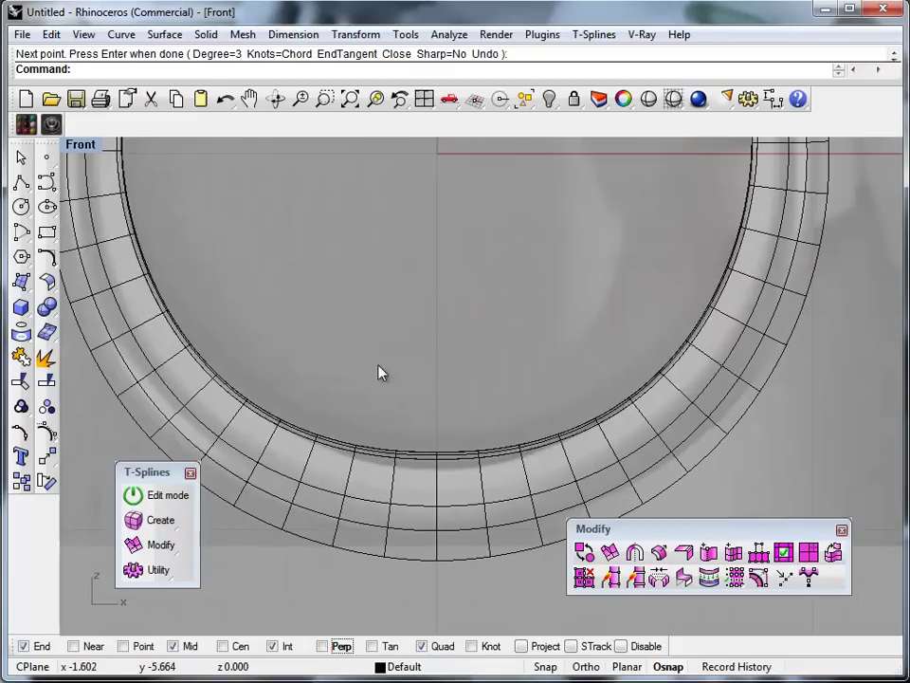
scroll(383, 357, "down", 6)
right_click_drag(419, 273, 401, 466)
right_click_drag(446, 304, 437, 439)
scroll(443, 288, "up", 6)
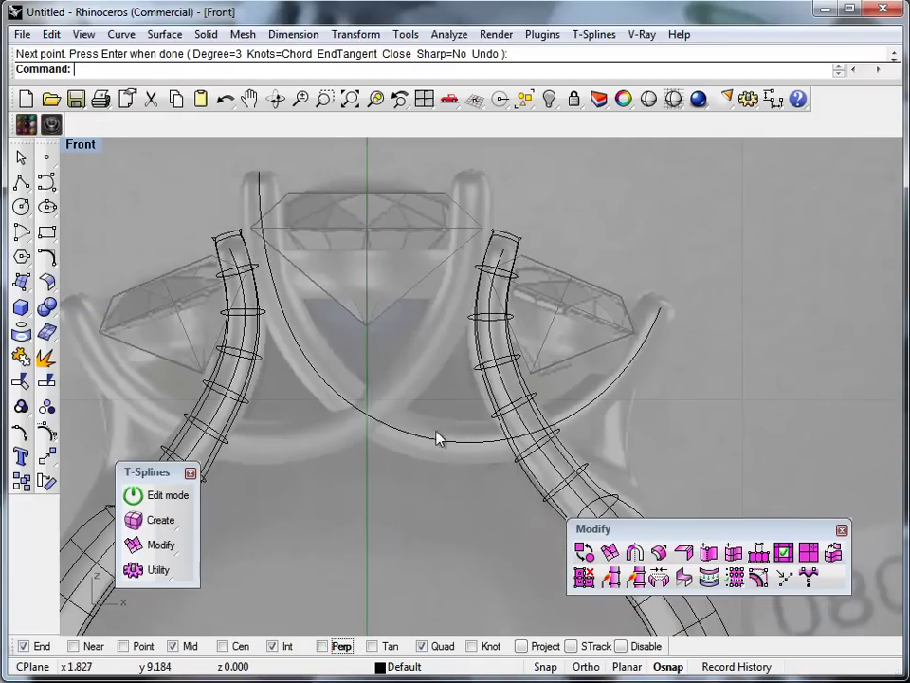
Check the prong curve's control points and rebuild the curve with a point count of 5 and degree 3
key("Return")
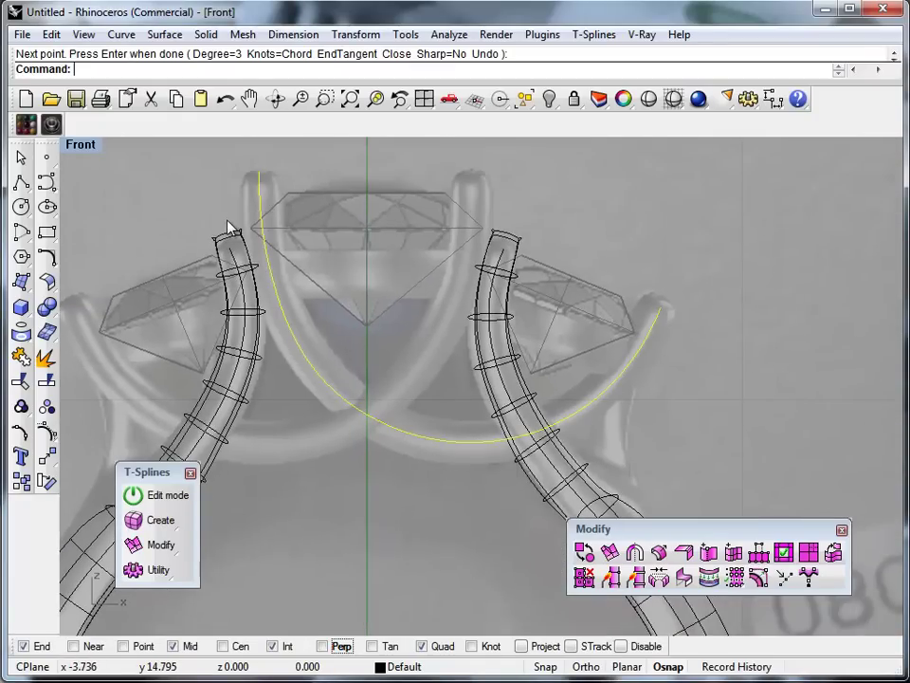
key("F10")
right_click_drag(348, 476, 359, 500)
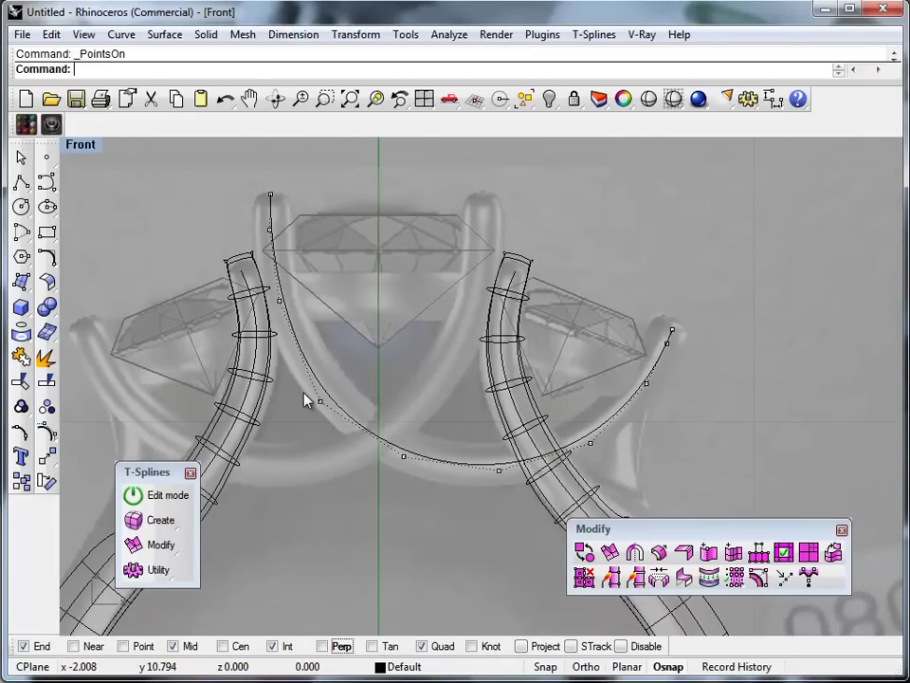
key("Escape")
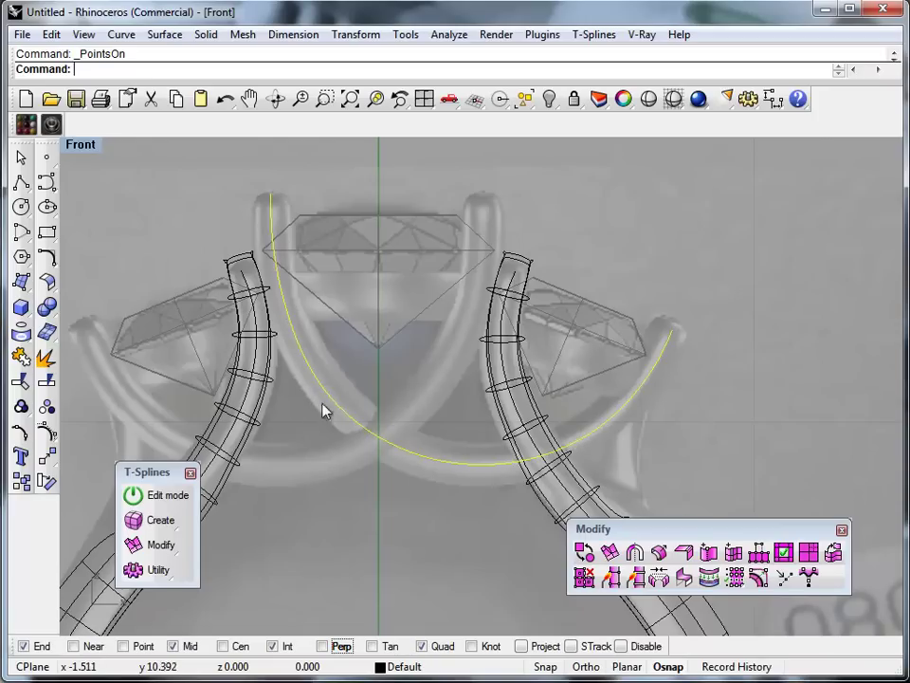
type("Rebuild")
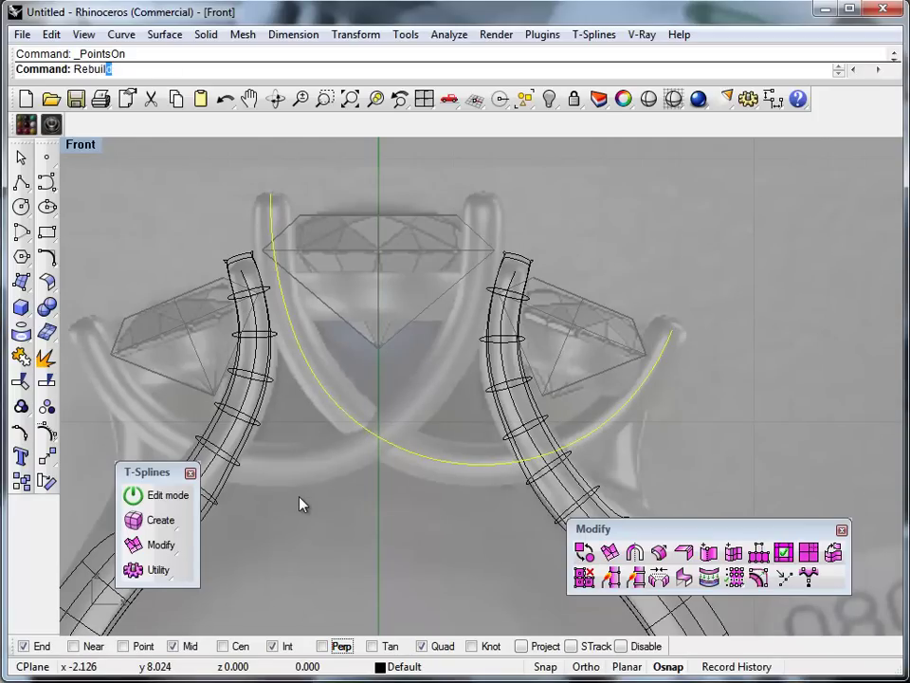
key("Return")
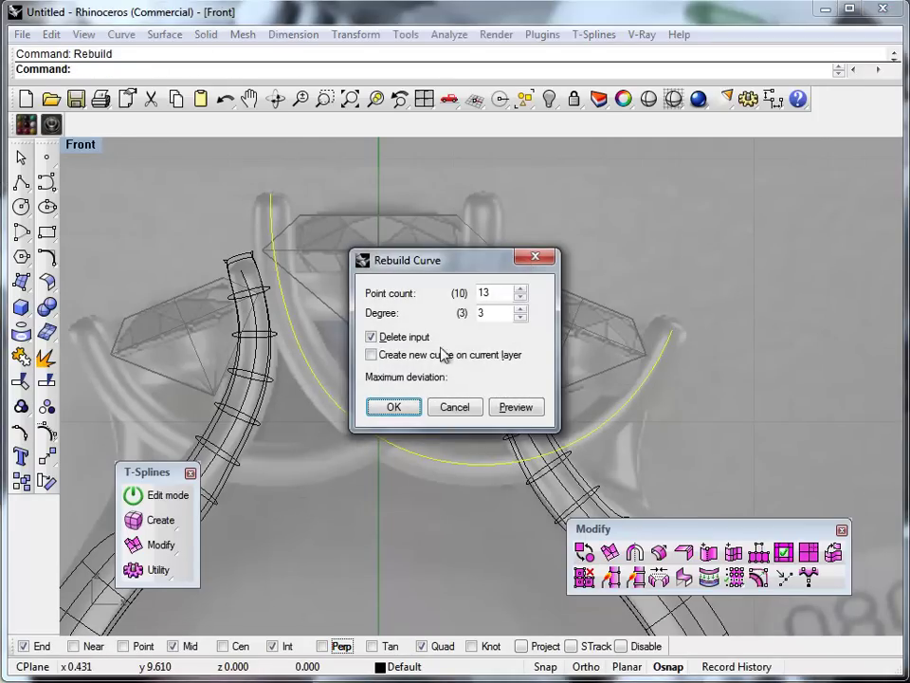
type("5")
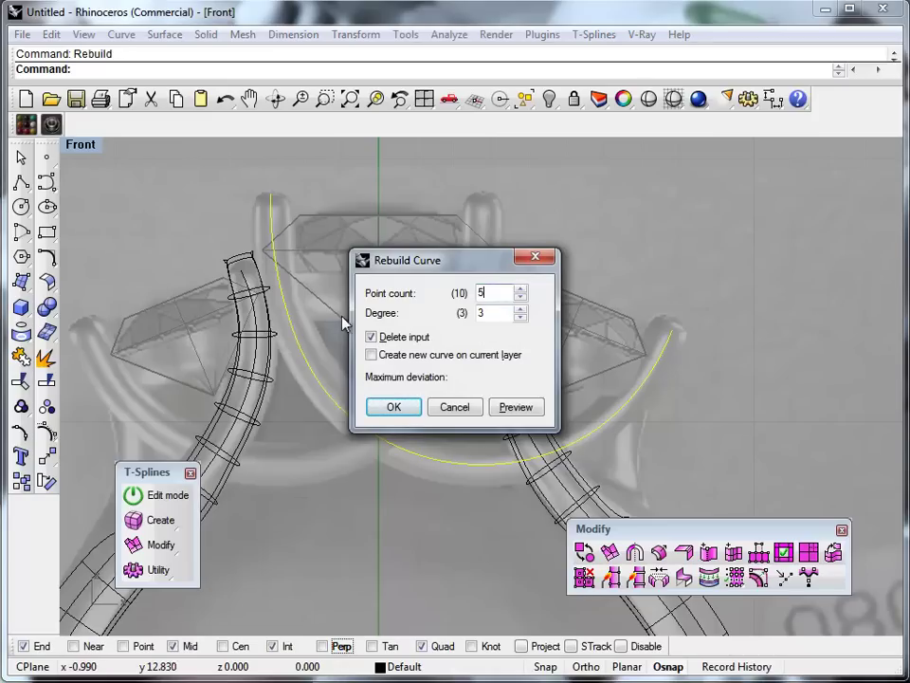
left_click(499, 407)
left_click_drag(441, 270, 392, 372)
left_click(337, 508)
Show the rebuilt curve's control points and shift its lowest point slightly to the left of the ring's centre axis
key("F10")
right_click_drag(295, 469, 315, 482)
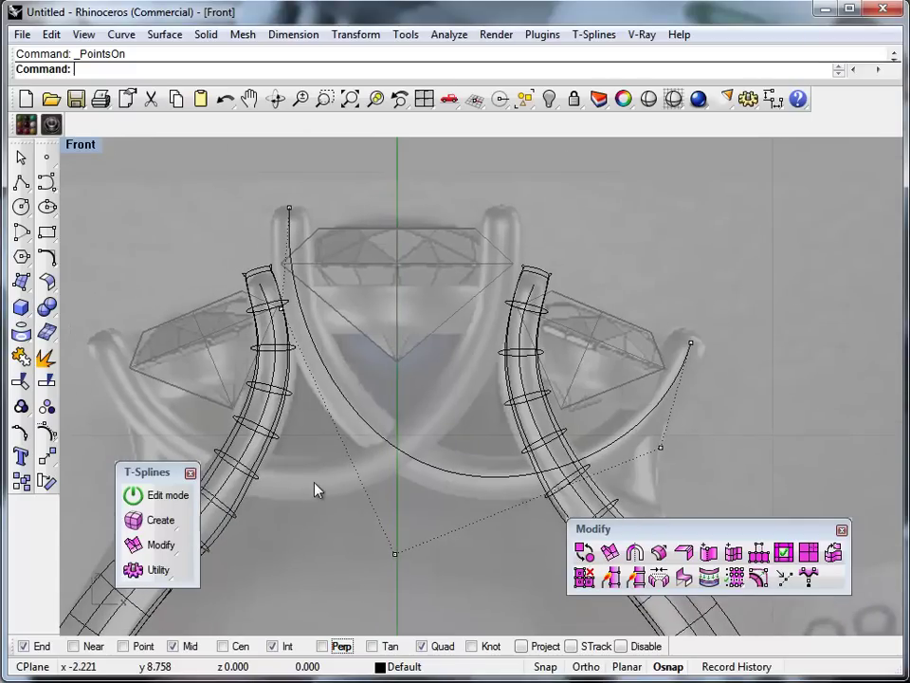
mouse_move(394, 555)
left_mouse_down()
mouse_move(361, 544)
mouse_move(381, 556)
left_mouse_up()
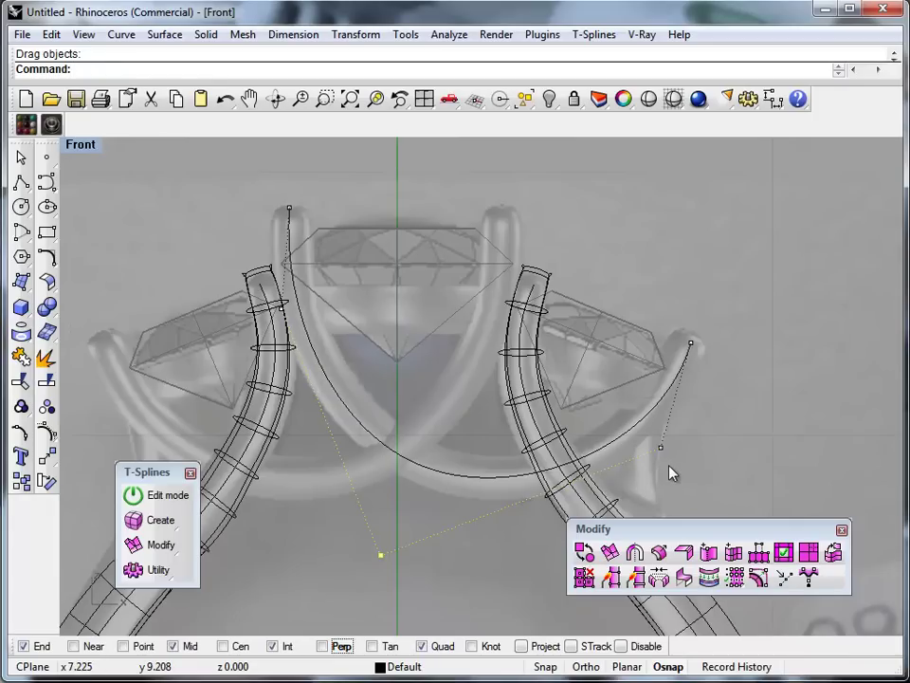
Move the curved prong guide curve sideways in the Right view, from the ring's centre plane towards the shank's left fork
key("Escape")
left_click(418, 461)
double_click(80, 147)
right_click_drag(588, 208, 791, 276)
scroll(670, 284, "up", 10)
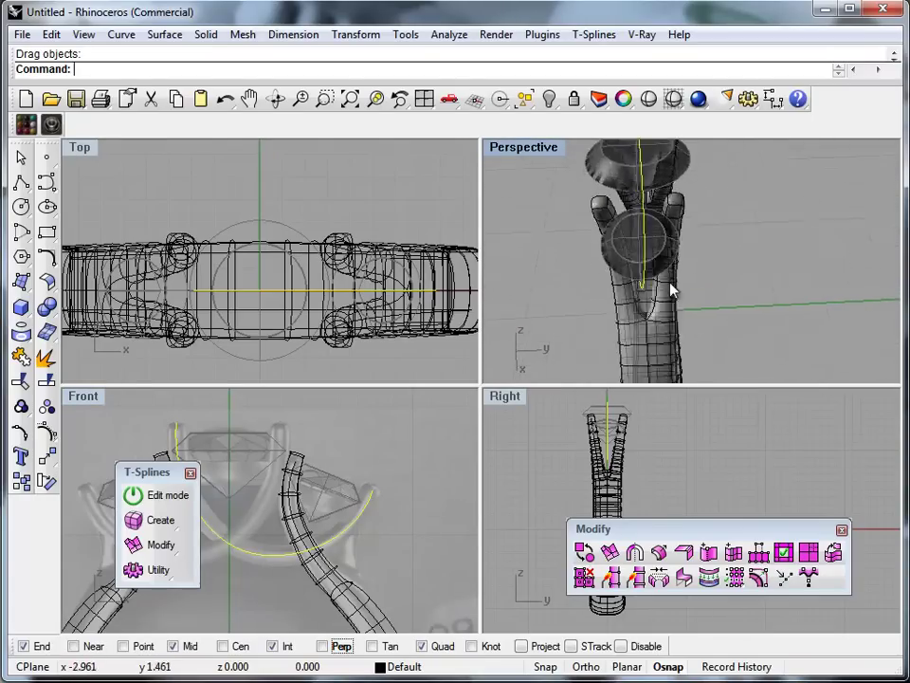
scroll(604, 432, "up", 4)
scroll(608, 437, "up", 3)
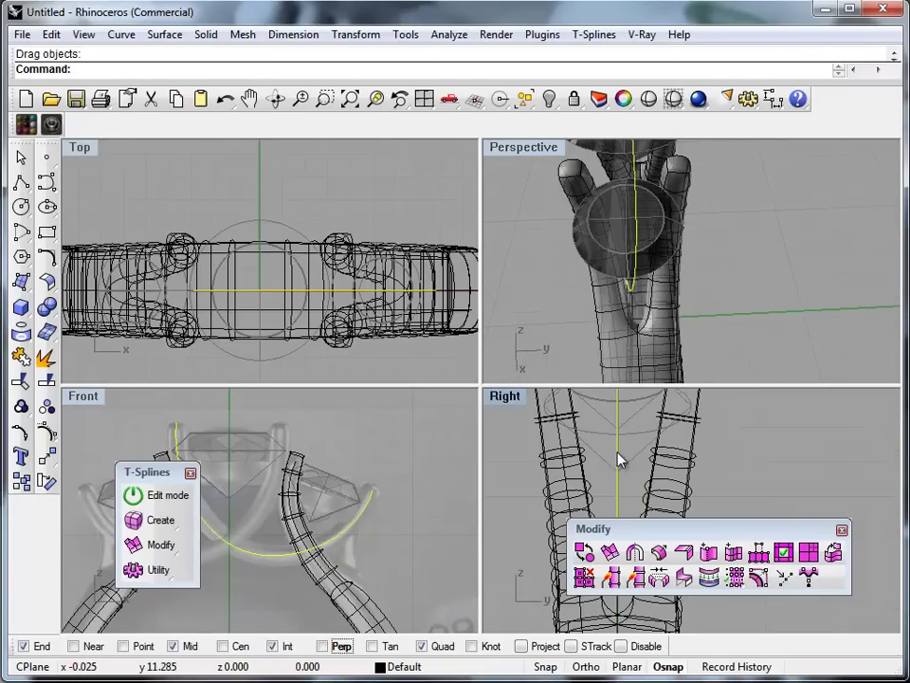
double_click(503, 397)
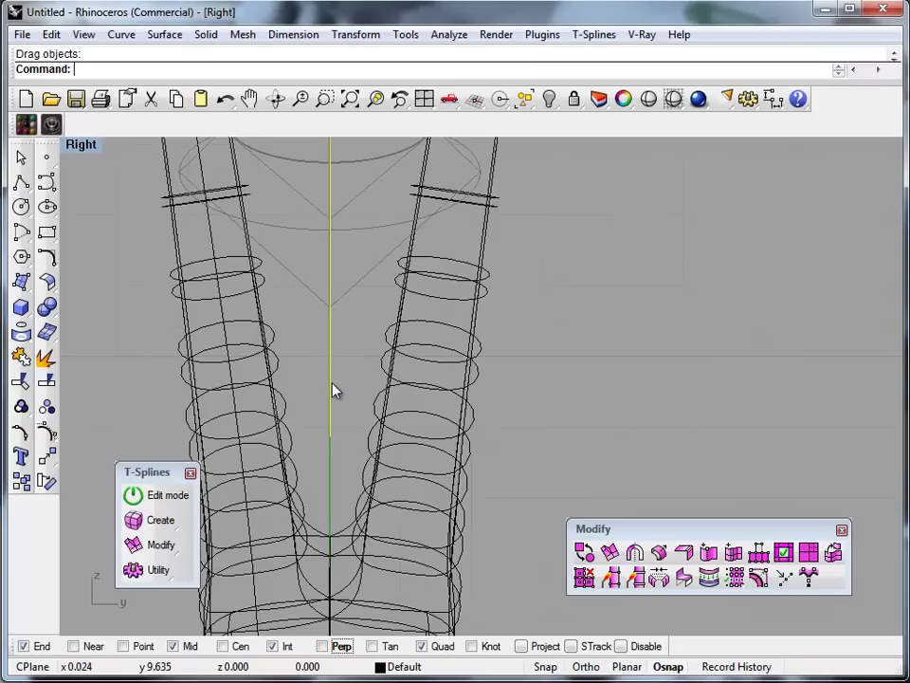
left_click_drag(331, 389, 283, 383)
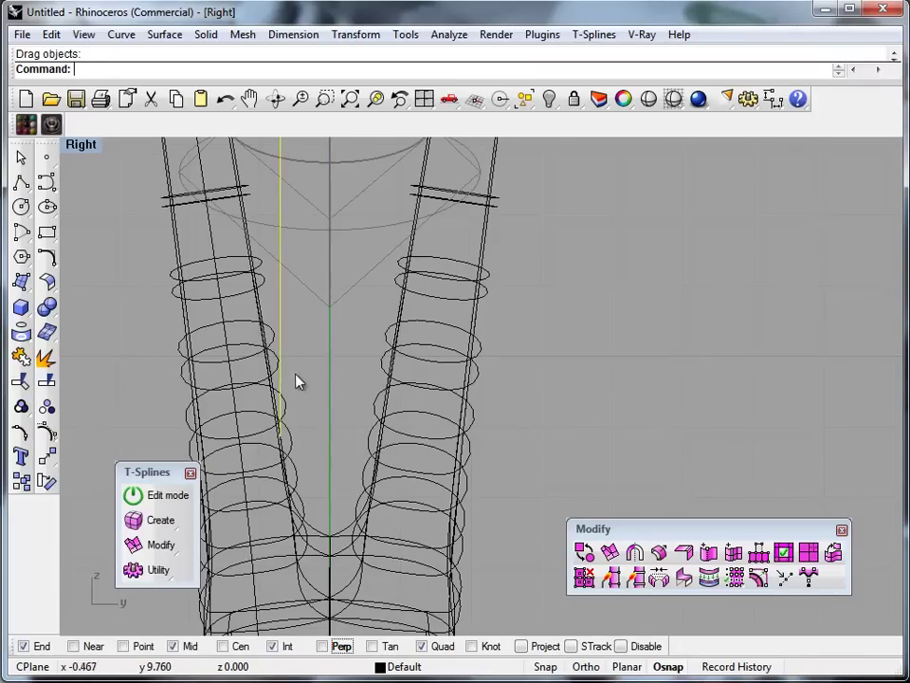
Show the guide curve's control points and move its upper end point and the neighbouring point outward, following the forked prong's slope
scroll(313, 391, "down", 5)
scroll(325, 334, "up", 3)
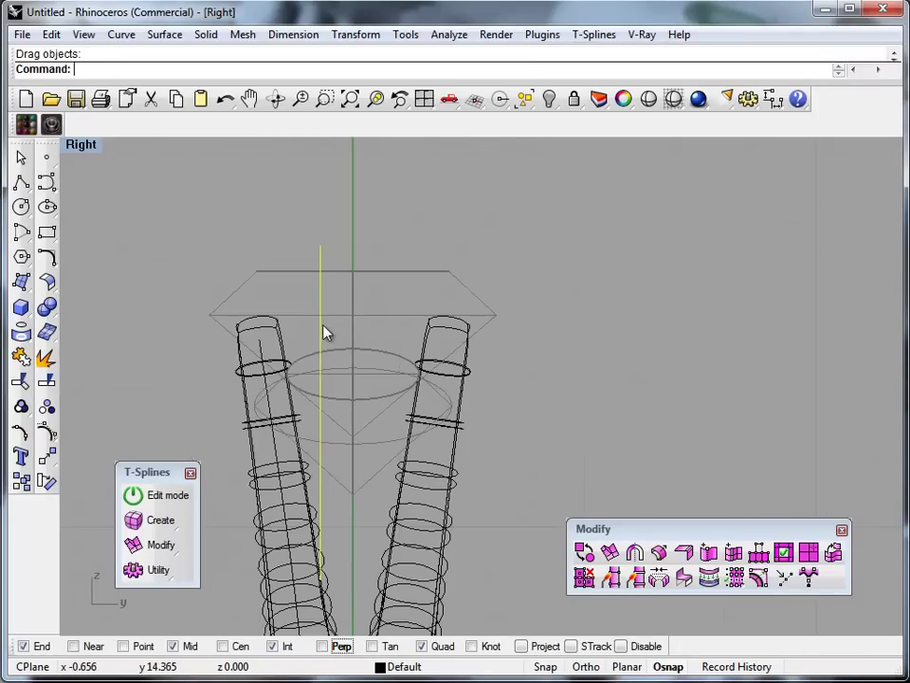
key("F10")
left_click(321, 249)
scroll(317, 251, "up", 2)
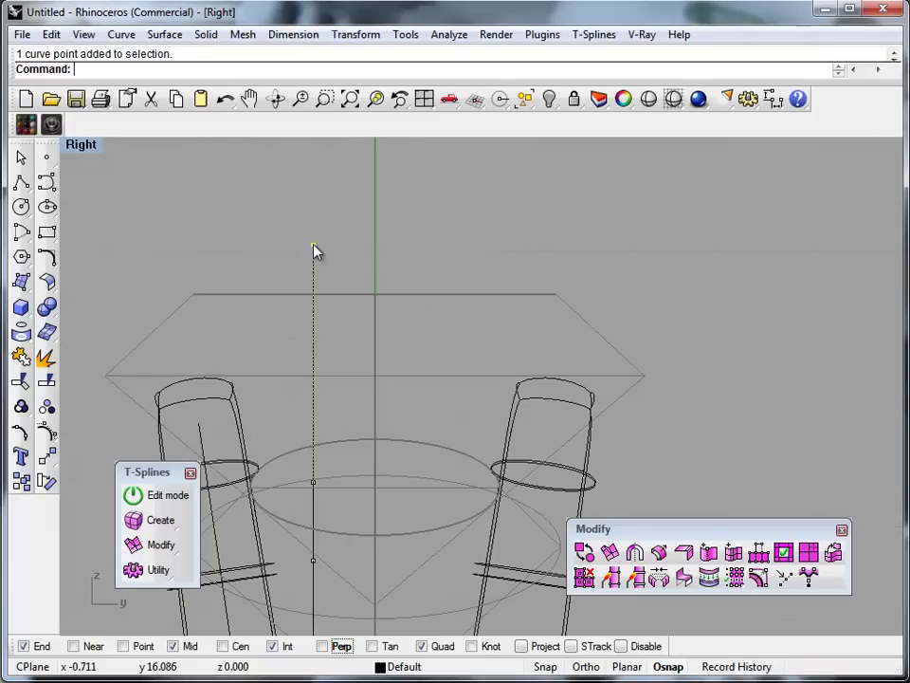
left_click_drag(314, 248, 156, 245)
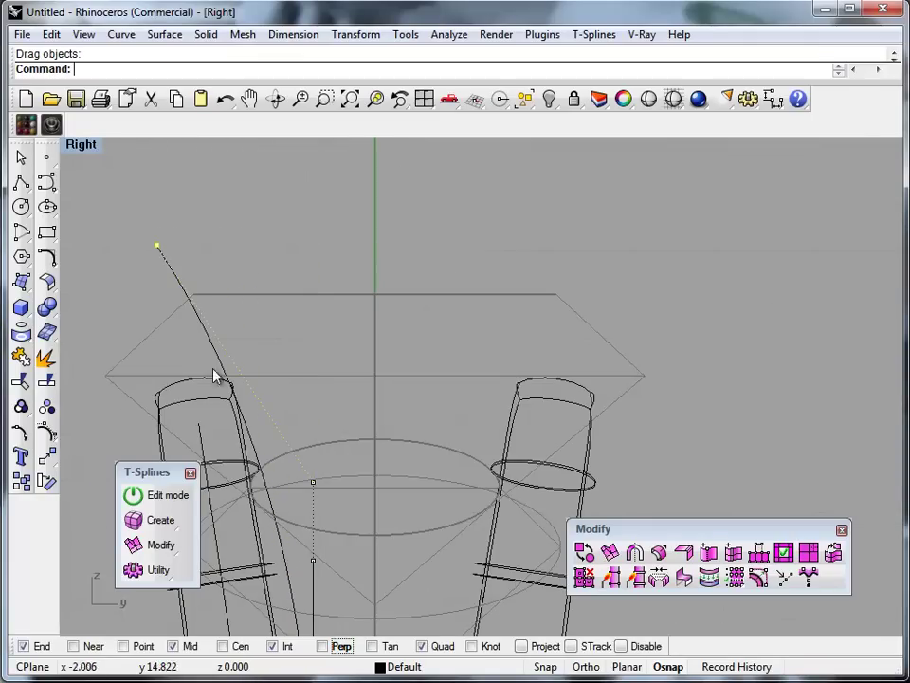
left_click_drag(316, 484, 243, 432)
right_click_drag(244, 433, 465, 273)
left_click_drag(466, 272, 409, 323)
scroll(220, 351, "down", 3)
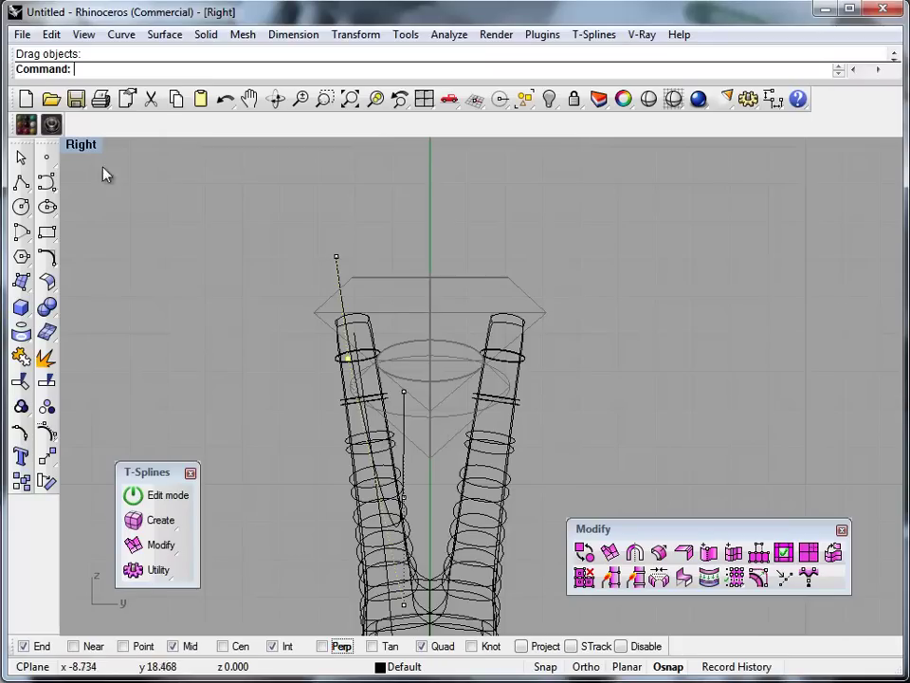
Move the guide curve's lowest control point outward in the Right view so the curve passes farther from the centre plane
double_click(84, 146)
right_click_drag(518, 243, 579, 242)
scroll(606, 234, "up", 7)
right_click_drag(640, 250, 631, 271)
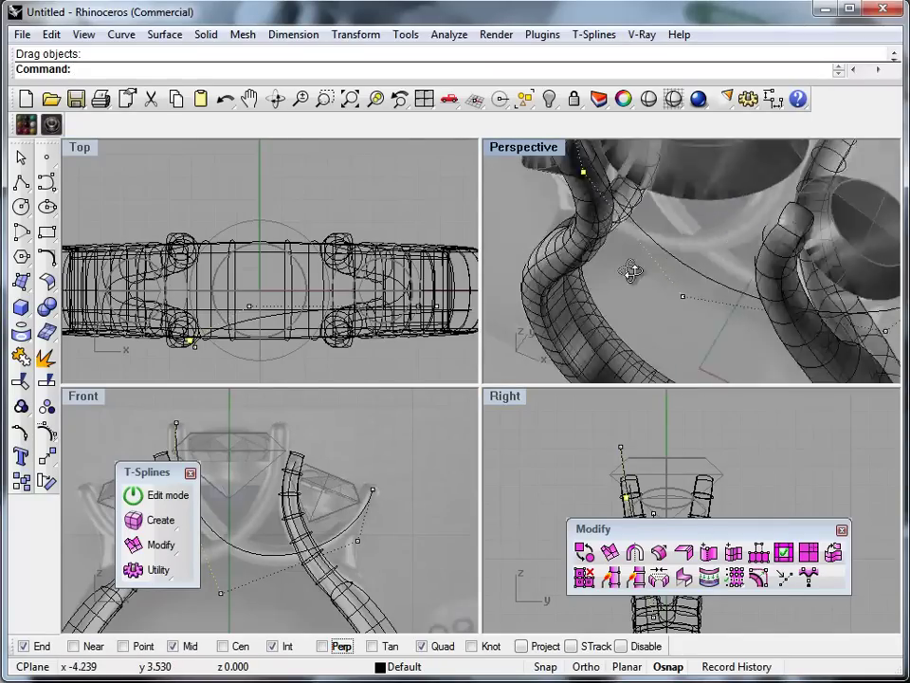
scroll(631, 272, "up", 2)
scroll(608, 496, "up", 3)
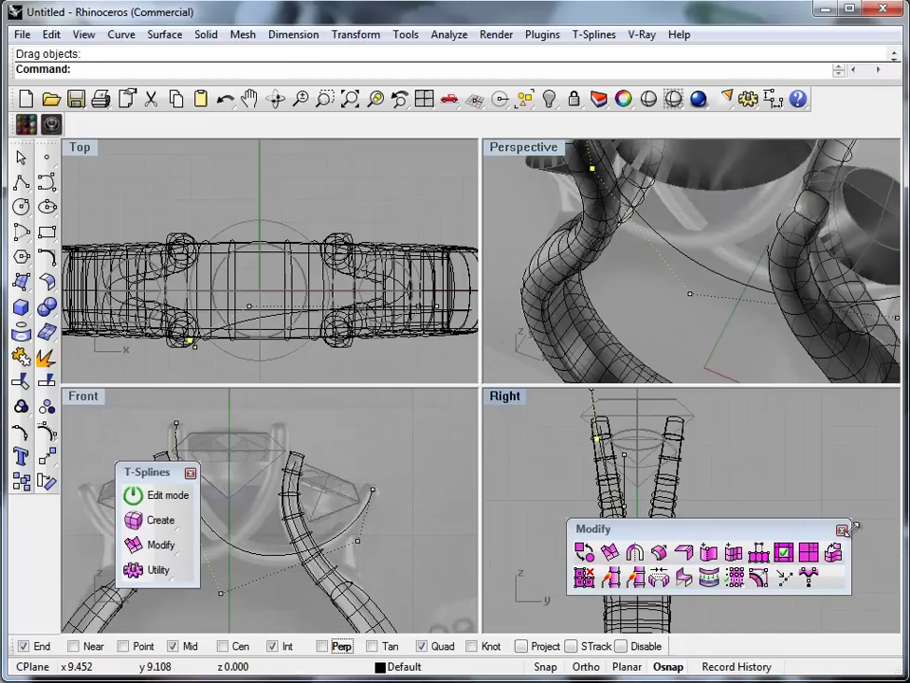
left_click_drag(764, 533, 395, 538)
right_click_drag(540, 484, 560, 522)
right_click_drag(681, 338, 691, 290)
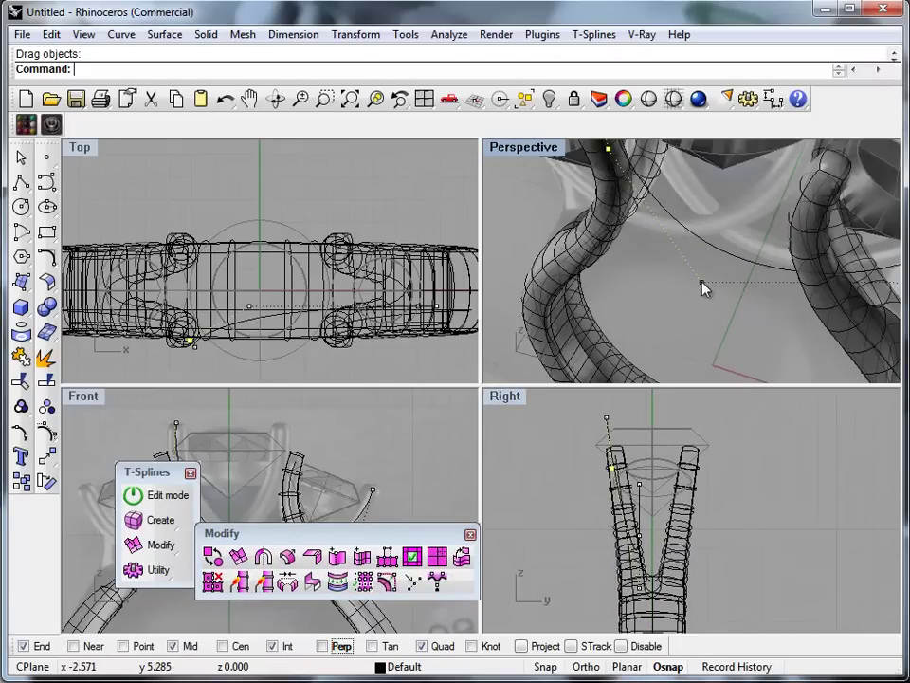
scroll(618, 595, "up", 3)
left_click_drag(664, 597, 627, 586)
right_click_drag(684, 325, 726, 340)
Nudge the control point just below the guide curve's upper end outward in the Right view, in 0.05 steps
right_click_drag(588, 625, 569, 498)
right_click_drag(567, 329, 695, 329)
left_click_drag(697, 261, 697, 260)
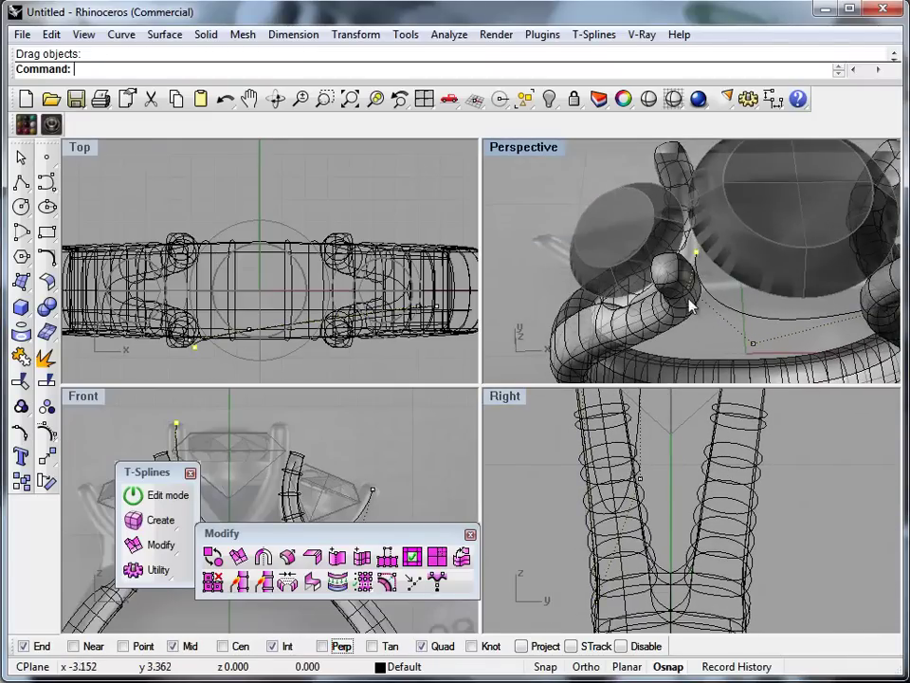
scroll(664, 489, "down", 5)
right_click_drag(615, 466, 613, 494)
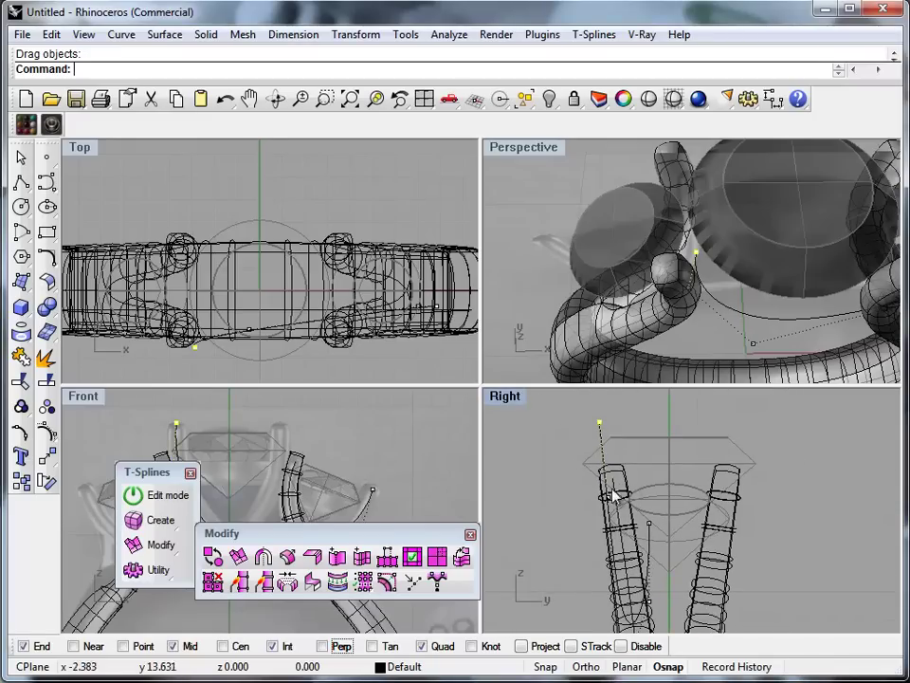
left_click(607, 496)
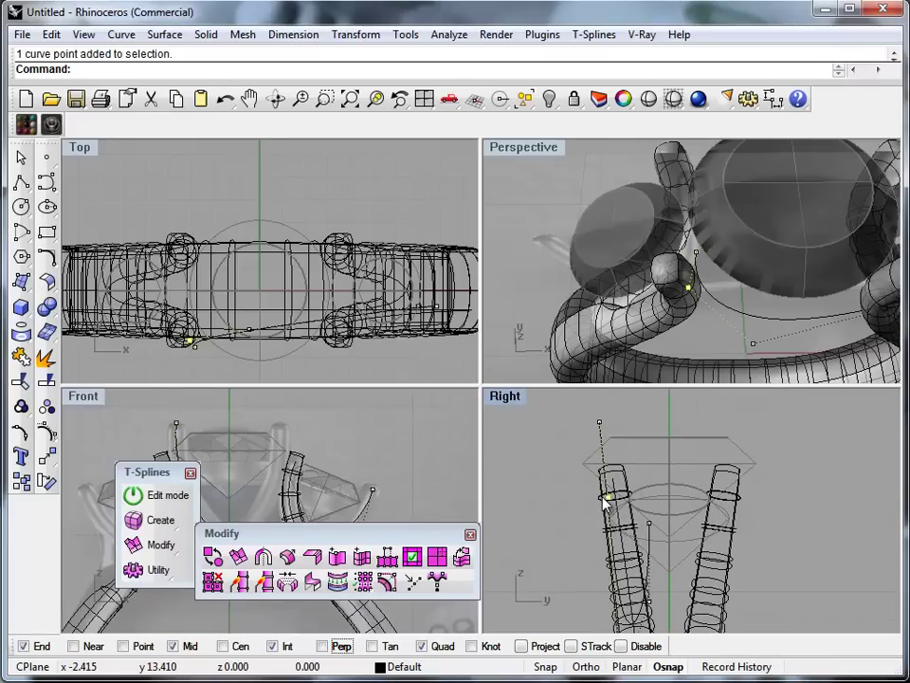
key("alt+Left")
key("alt+Left")
key("alt+Left")
key("alt+Left")
key("alt+Left")
key("alt+Left")
Nudge the guide curve's upper end point outward in the Right view, in 0.05 steps, clear of the shank prong
right_click_drag(731, 304, 586, 377)
left_click_drag(581, 409, 633, 443)
key("alt+Left")
key("alt+Left")
key("alt+Left")
key("alt+Left")
key("alt+Left")
key("alt+Left")
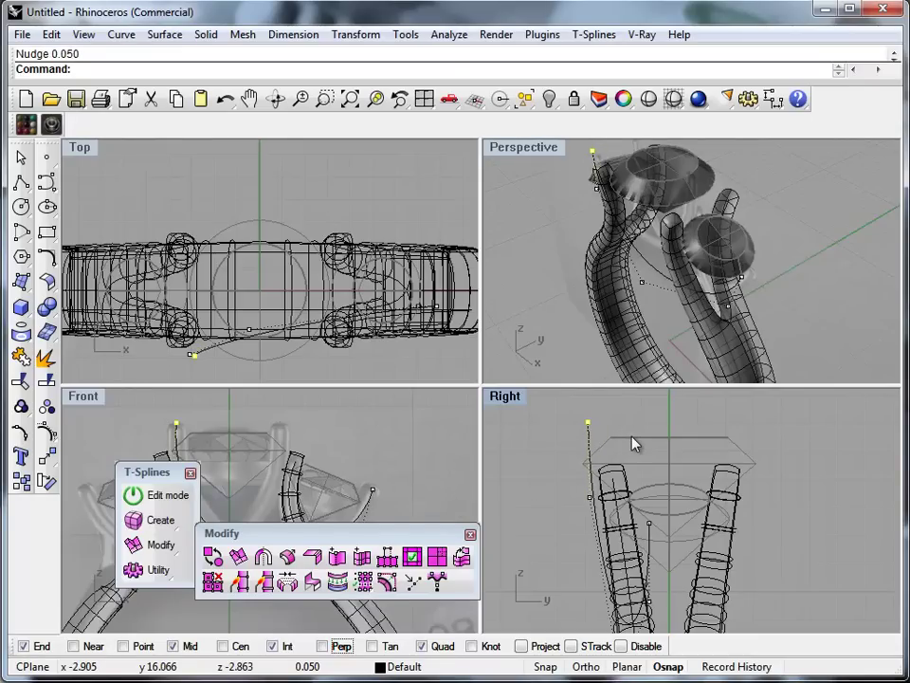
Create a T-Splines pipe along the guide curve with radius 0.6 and box output
scroll(303, 445, "down", 6)
right_click_drag(314, 468, 321, 450)
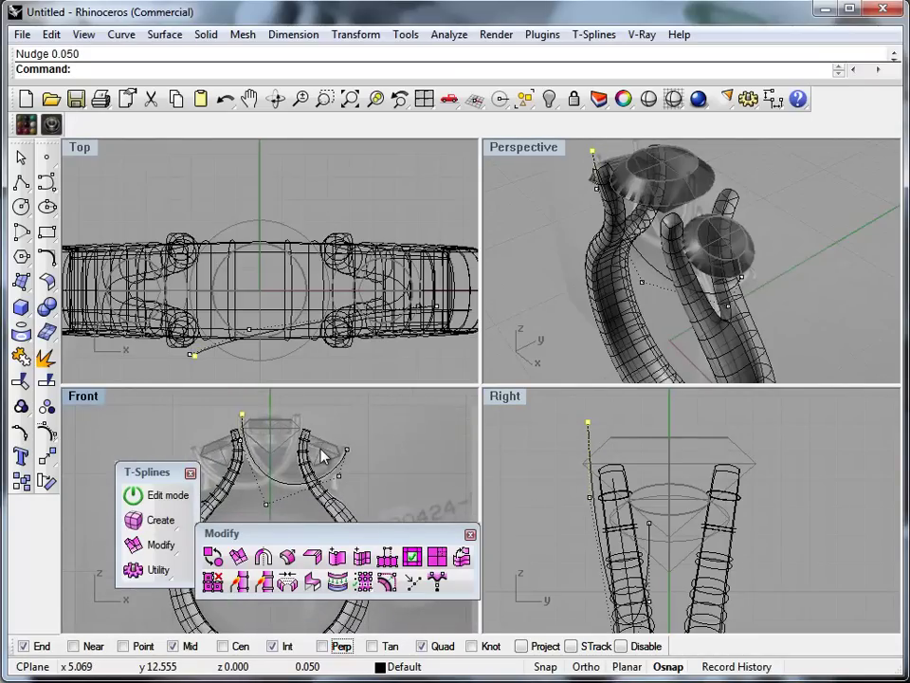
double_click(83, 396)
scroll(423, 409, "up", 5)
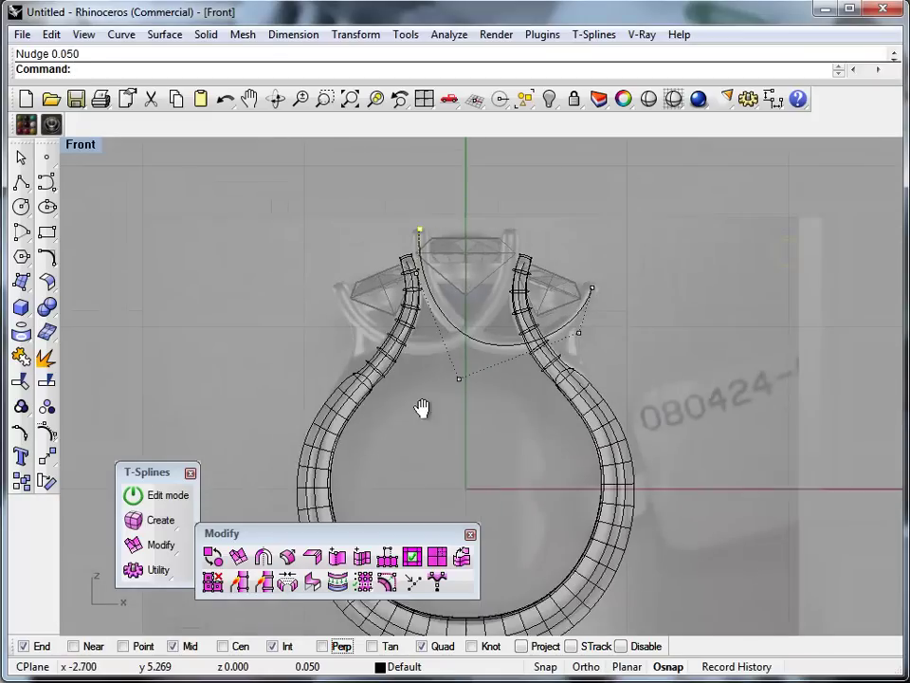
right_click_drag(571, 404, 681, 388)
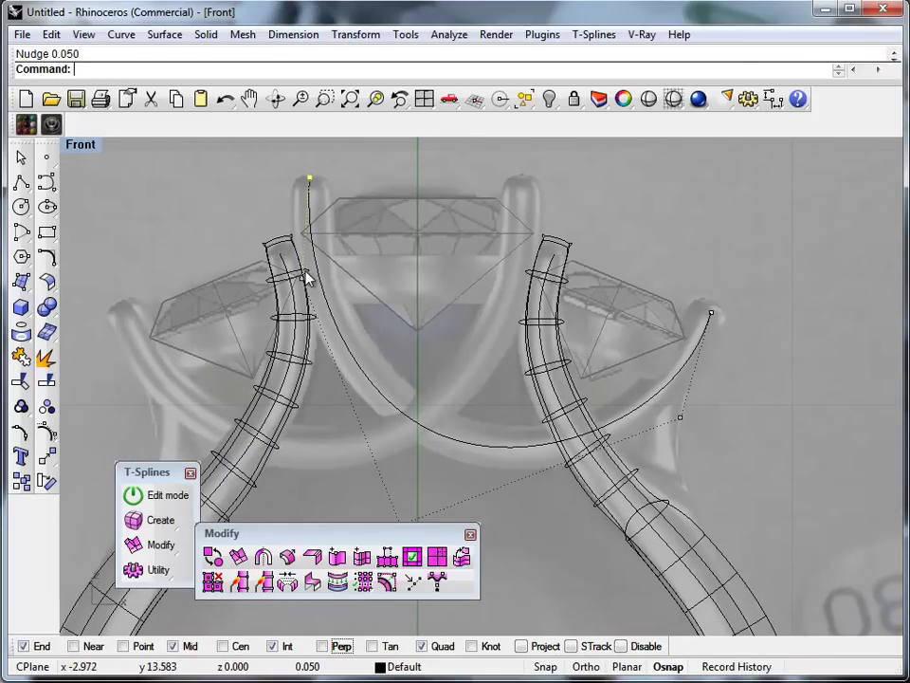
right_click_drag(426, 340, 490, 391)
left_click(411, 392)
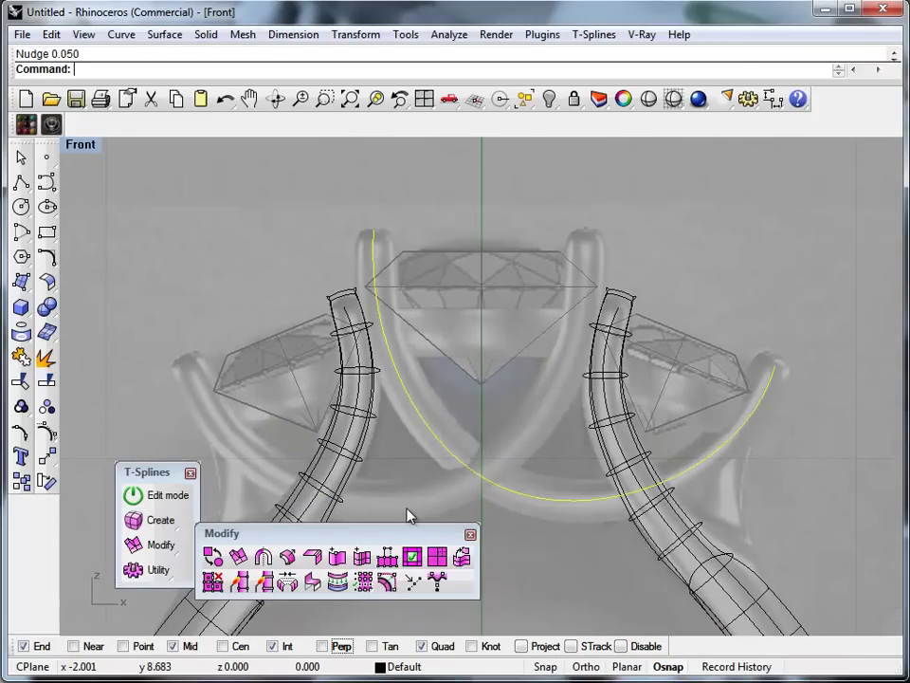
type("tsPipe")
key("Return")
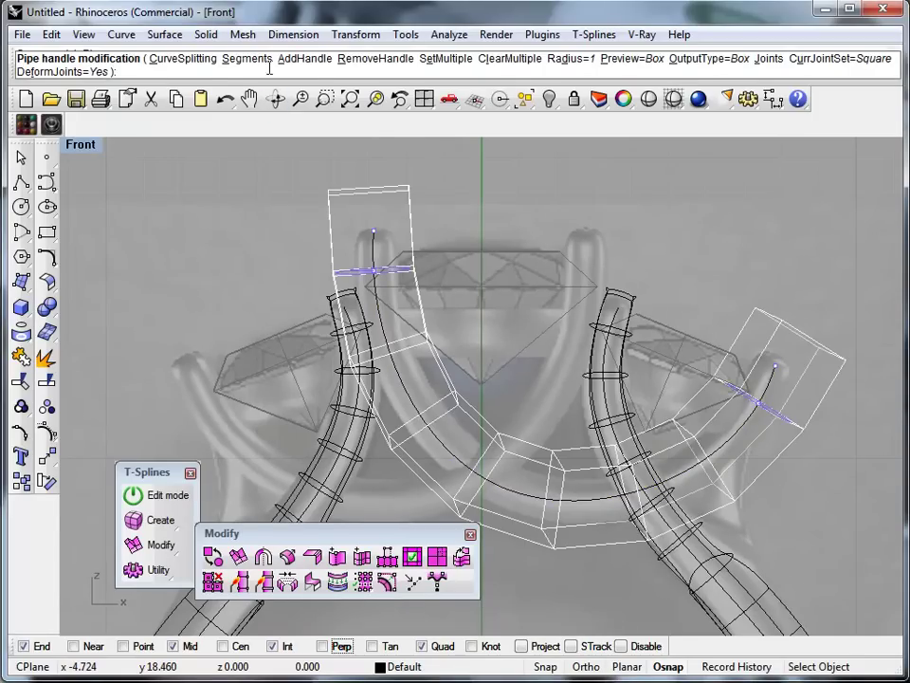
left_click(567, 58)
type("0.6")
key("Return")
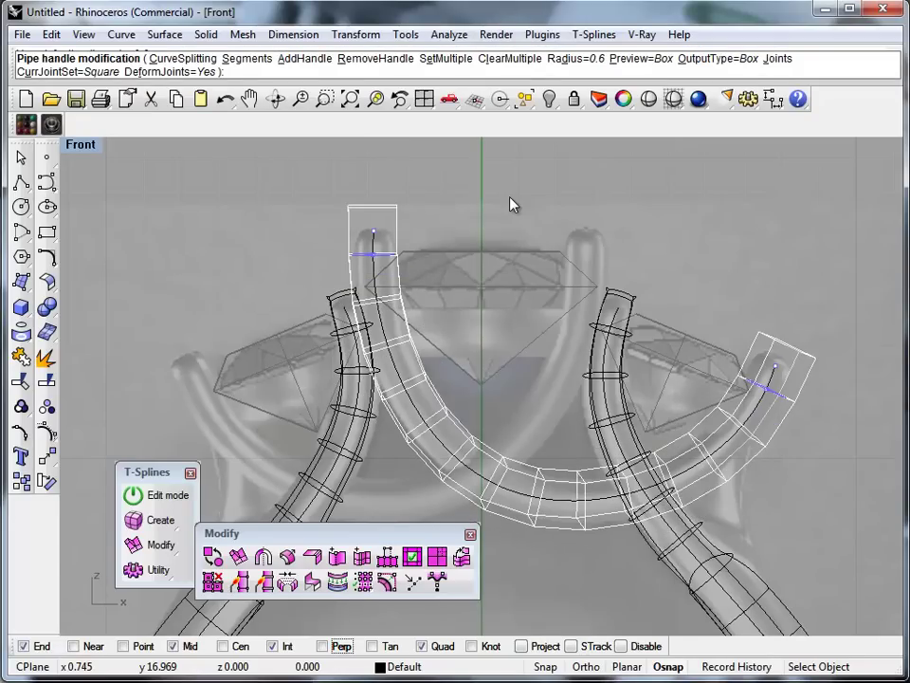
key("Return")
Switch the new prong pipe from box to smooth form with tsSmoothToggle
left_click(383, 206)
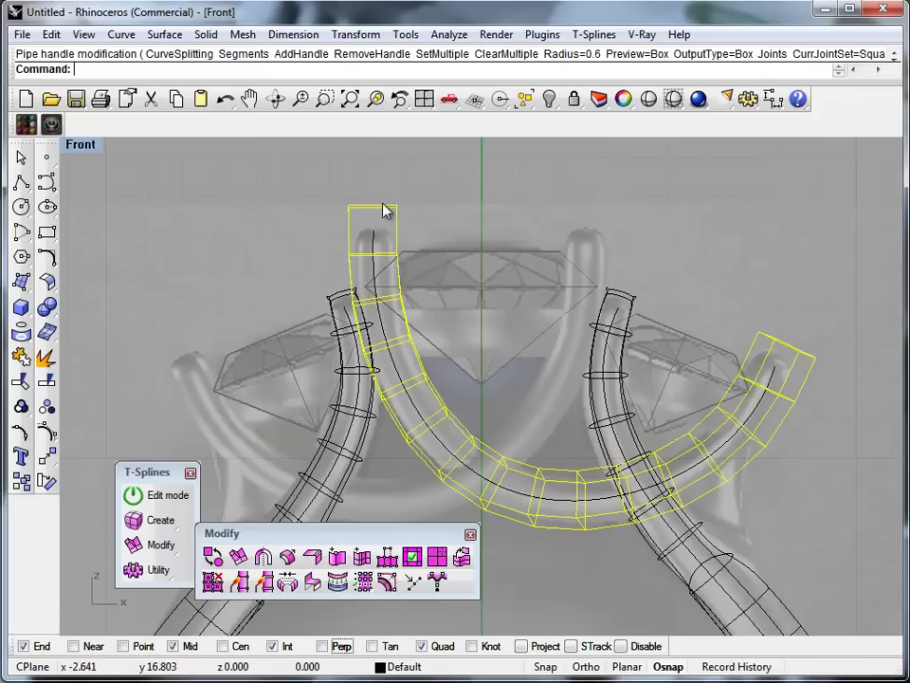
type("tsSmoothToggle")
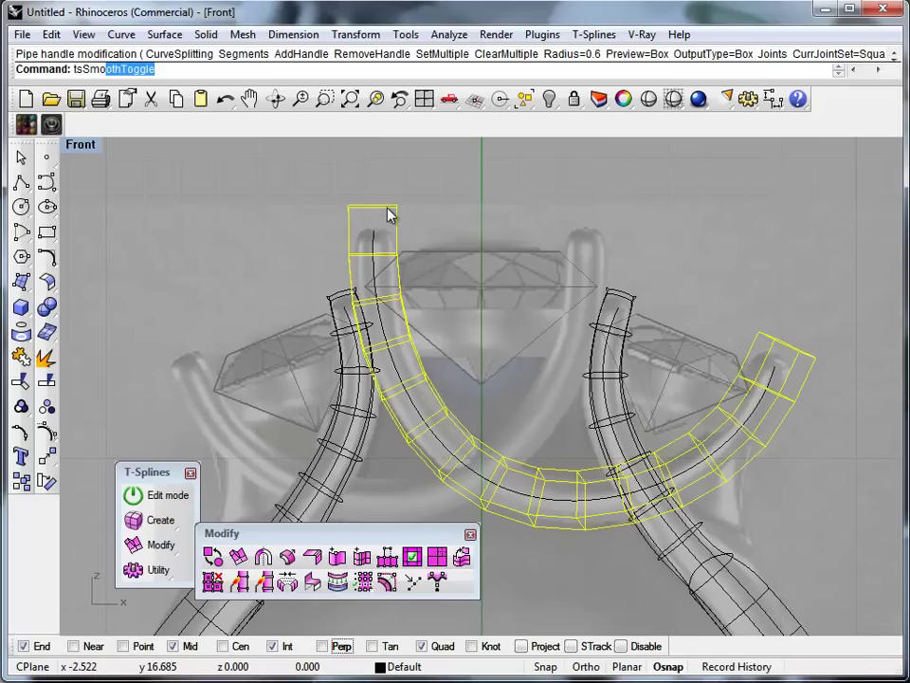
key("Return")
key("Return")
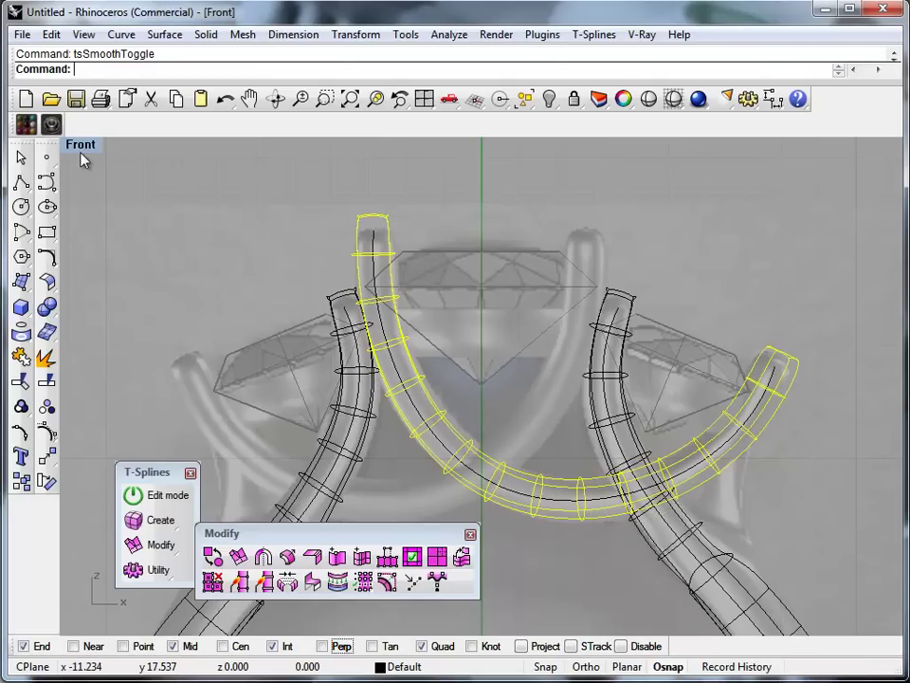
double_click(82, 147)
double_click(499, 148)
right_click_drag(507, 168, 414, 379)
left_click(415, 379)
Mirror a copy of the prong guide curve in the Top view across the vertical axis through the origin 0,0,0
middle_click(547, 353)
right_click_drag(469, 406, 630, 304)
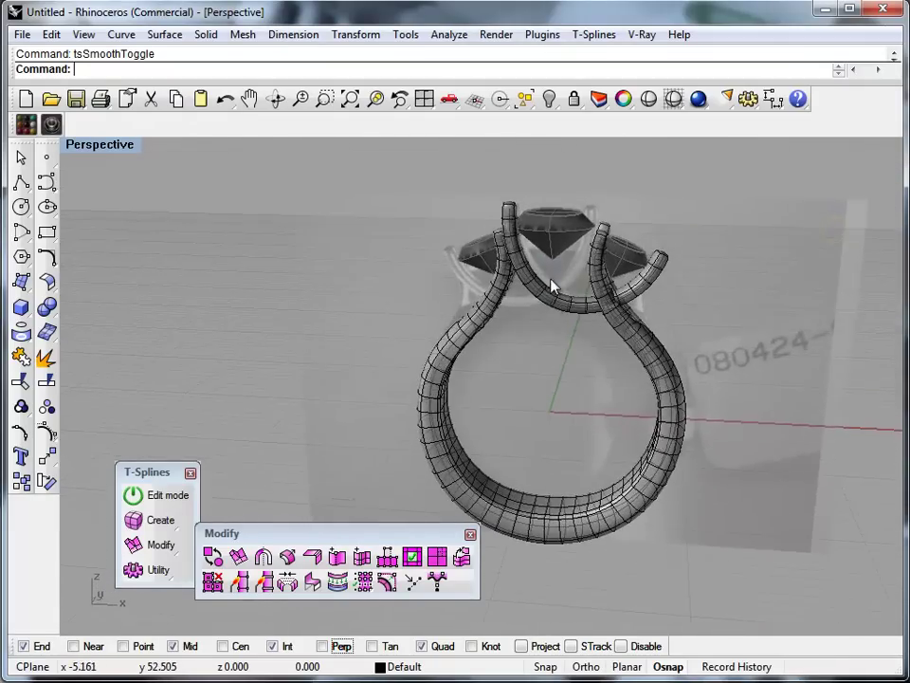
scroll(569, 303, "up", 5)
double_click(589, 369)
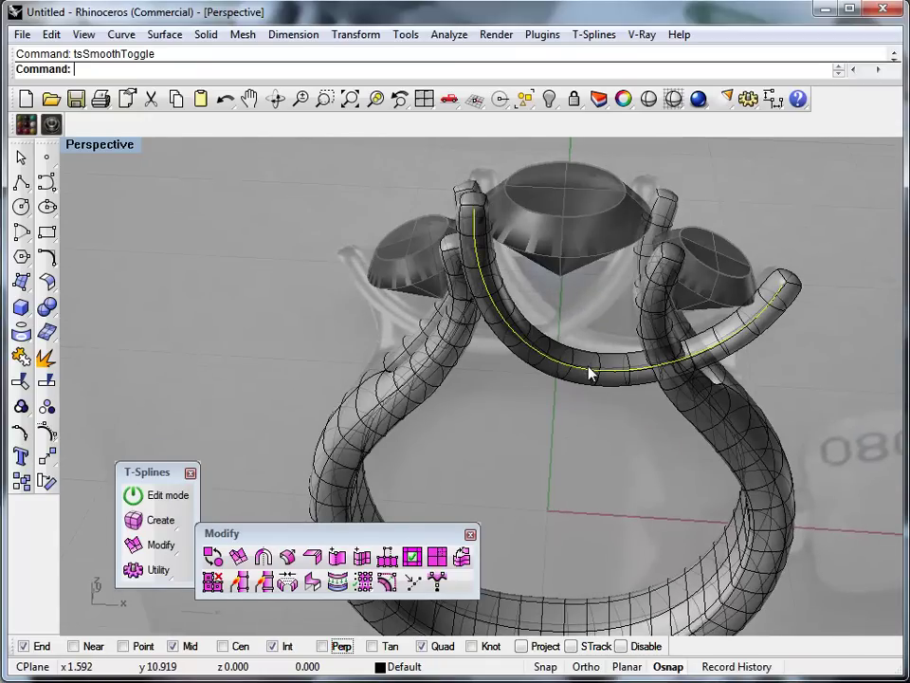
double_click(92, 147)
type("Mi")
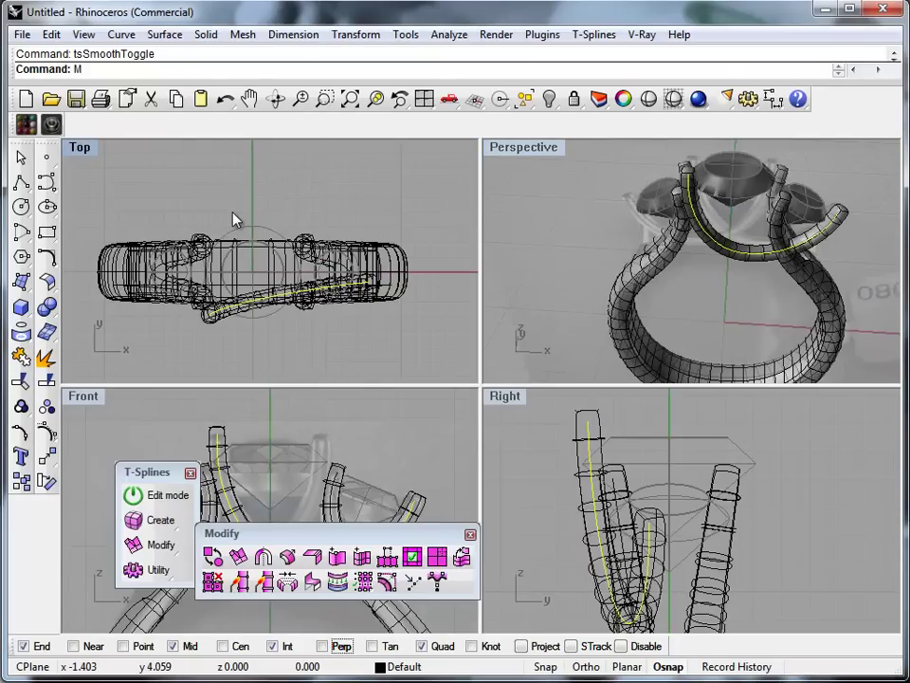
key("Return")
type("0")
key("Return")
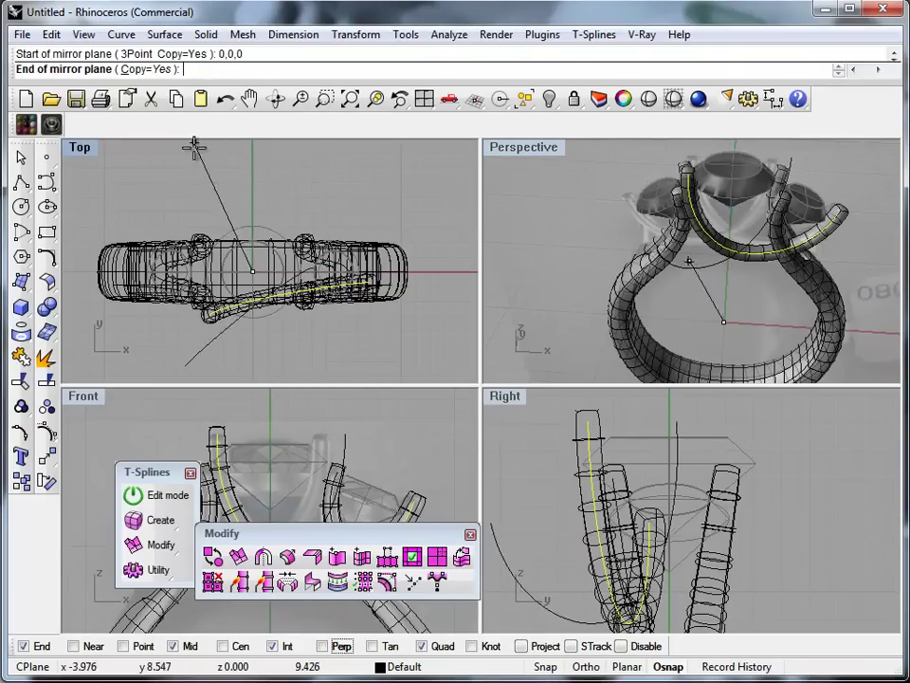
left_click(252, 175)
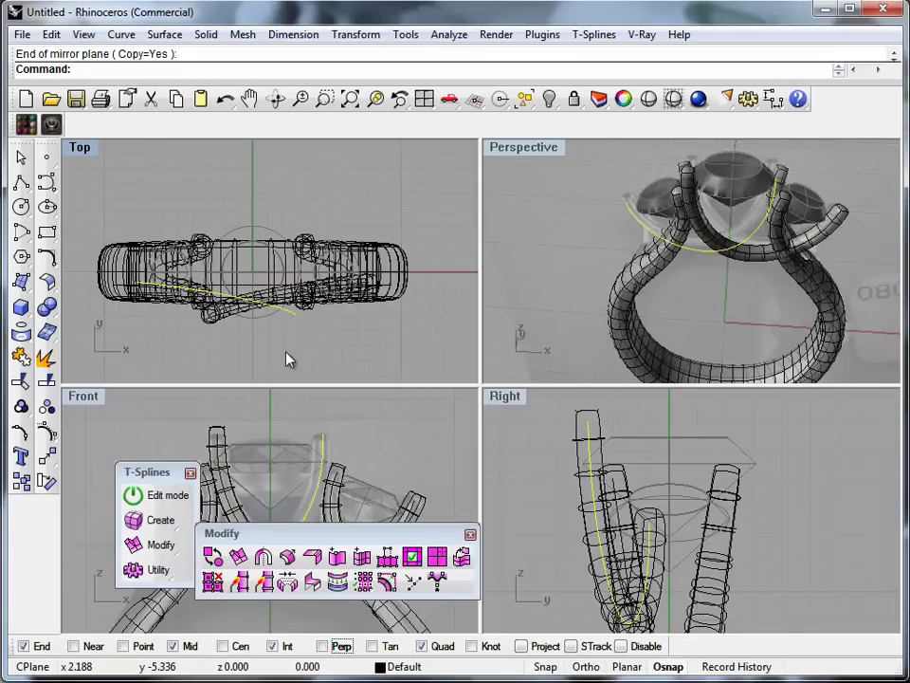
Show the mirrored curve's control points and nudge its lowest one outward in the Top view, in 0.05 steps
key("F10")
scroll(683, 319, "up", 6)
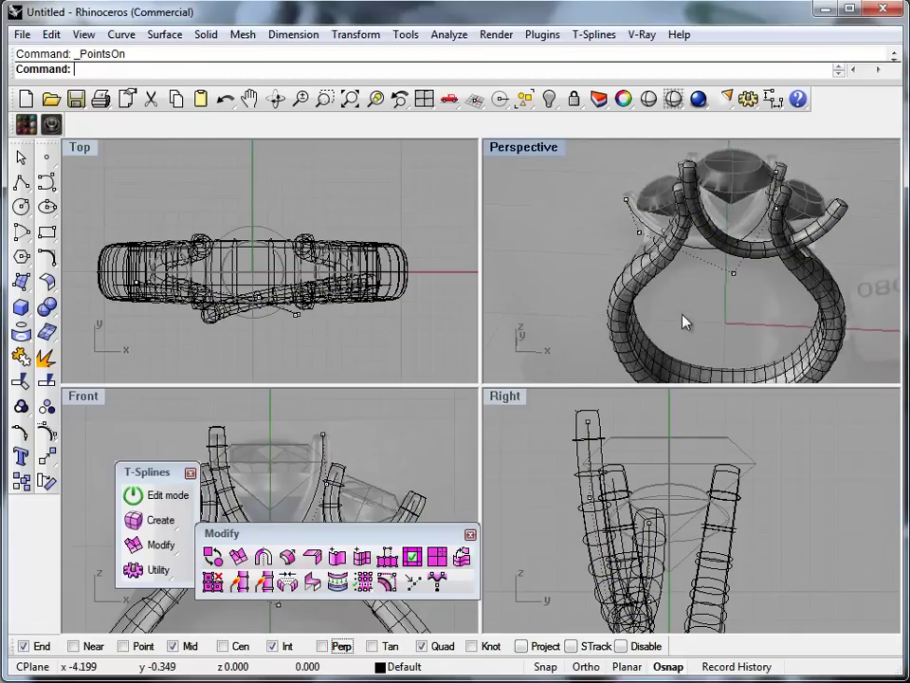
scroll(266, 308, "up", 6)
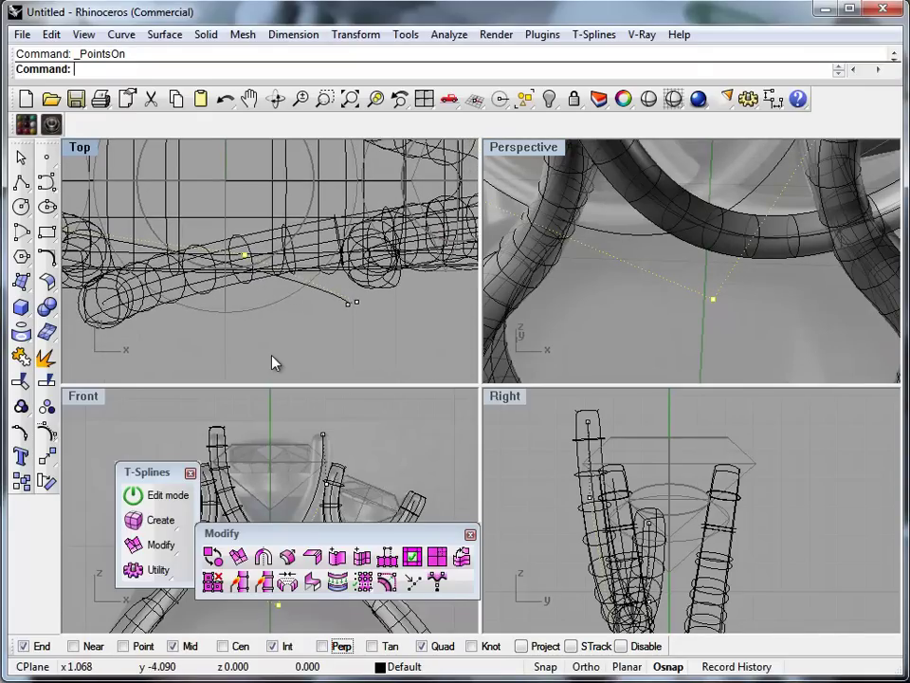
key("alt+Down")
key("alt+Down")
key("alt+Down")
key("alt+Down")
key("alt+Down")
key("alt+Down")
key("alt+Down")
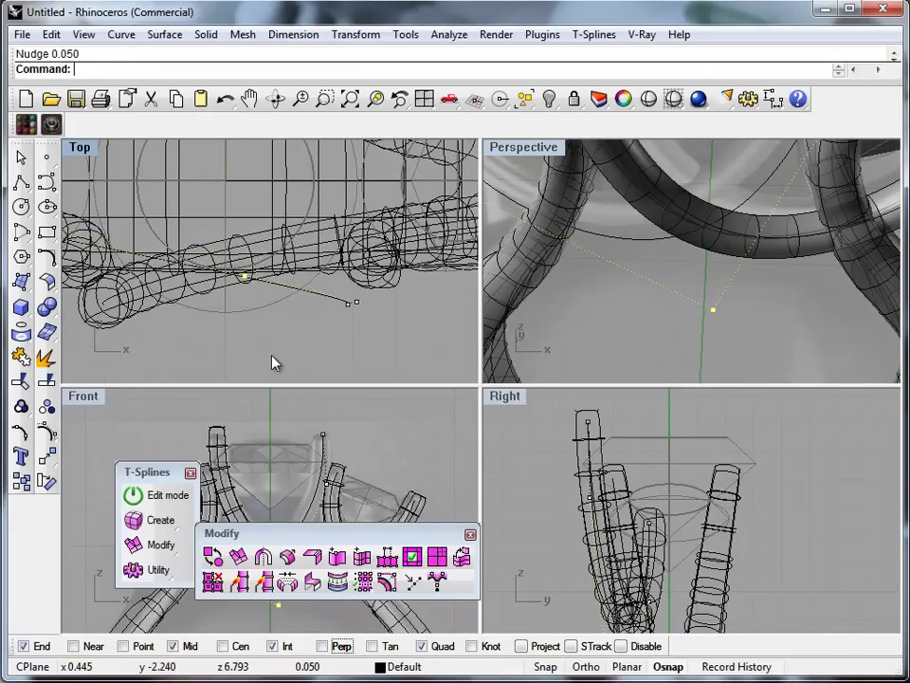
Nudge the control point next to the mirrored curve's upper end outward in the Top view, in 0.05 steps
key("alt+Down")
key("alt+Down")
key("alt+Down")
key("alt+Down")
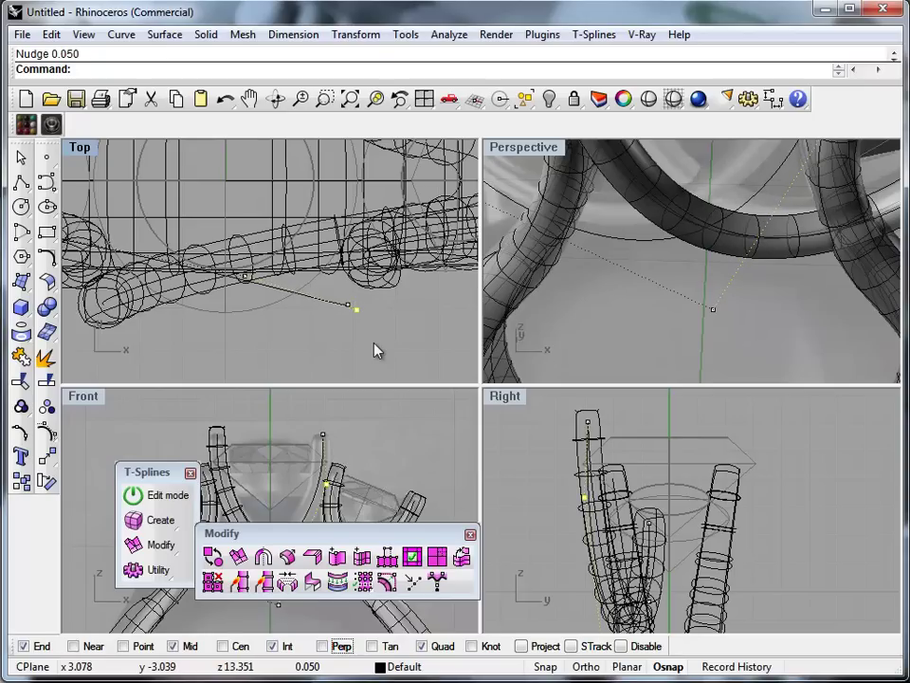
Pipe the mirrored prong guide curve with tsPipe at radius 0.6, setting the output type to Smooth
scroll(693, 310, "down", 5)
scroll(635, 283, "up", 5)
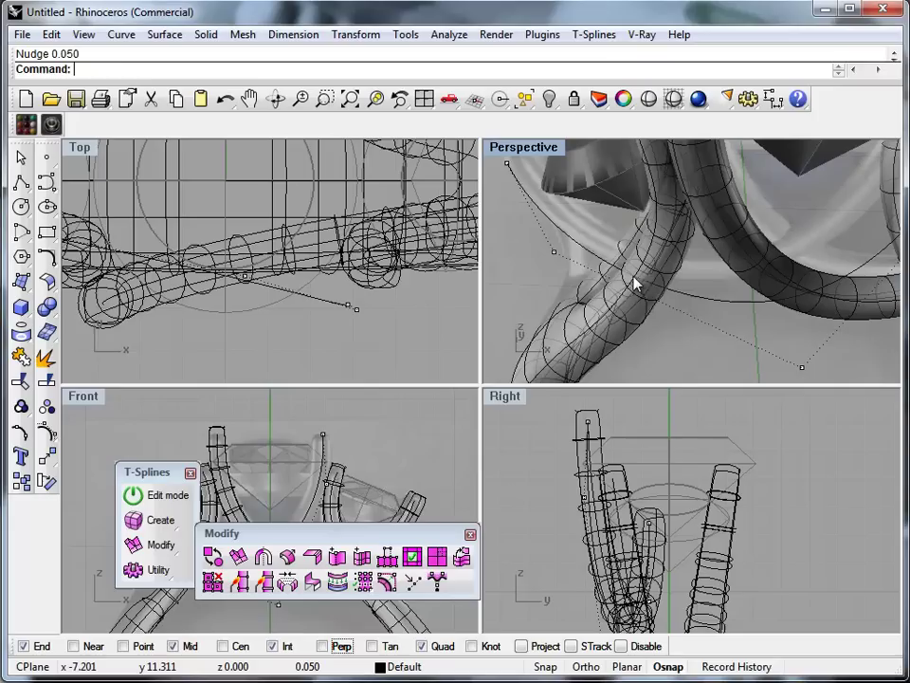
key("Escape")
left_click(721, 308)
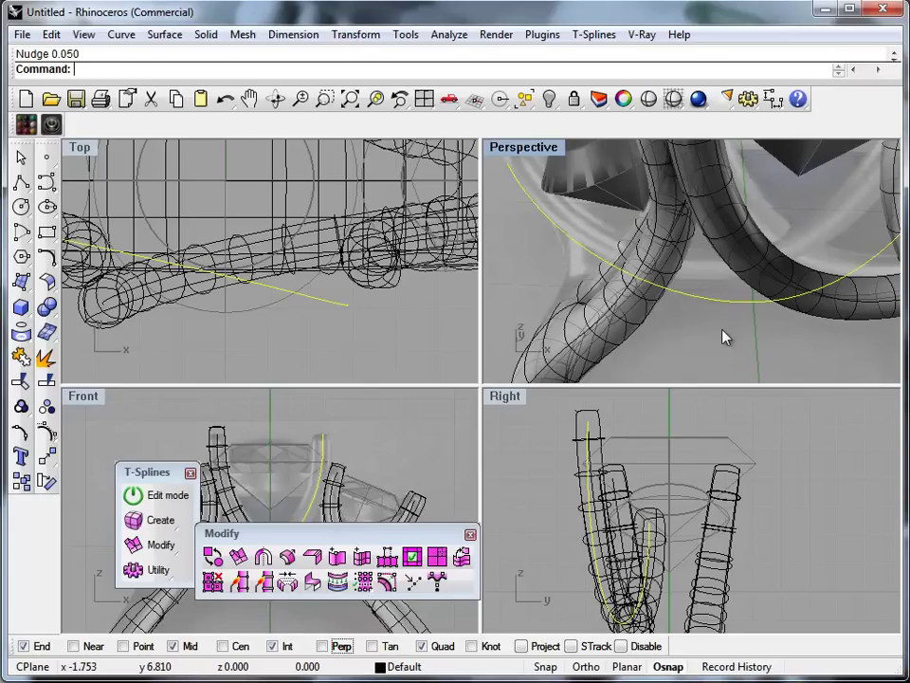
type("tsPipe")
key("Return")
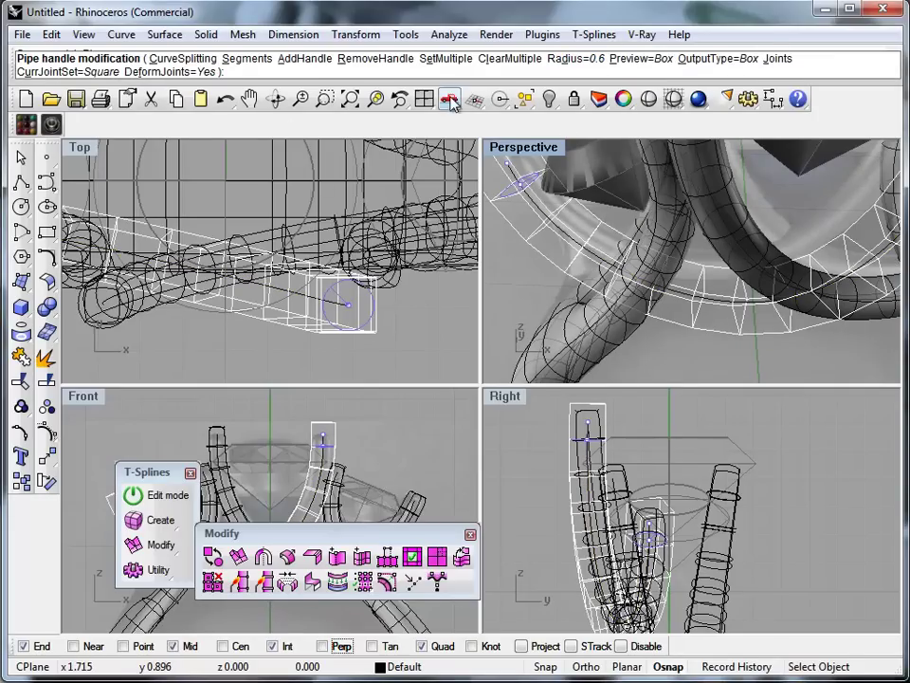
left_click(726, 60)
key("Return")
scroll(664, 313, "down", 6)
right_click_drag(701, 355, 787, 338)
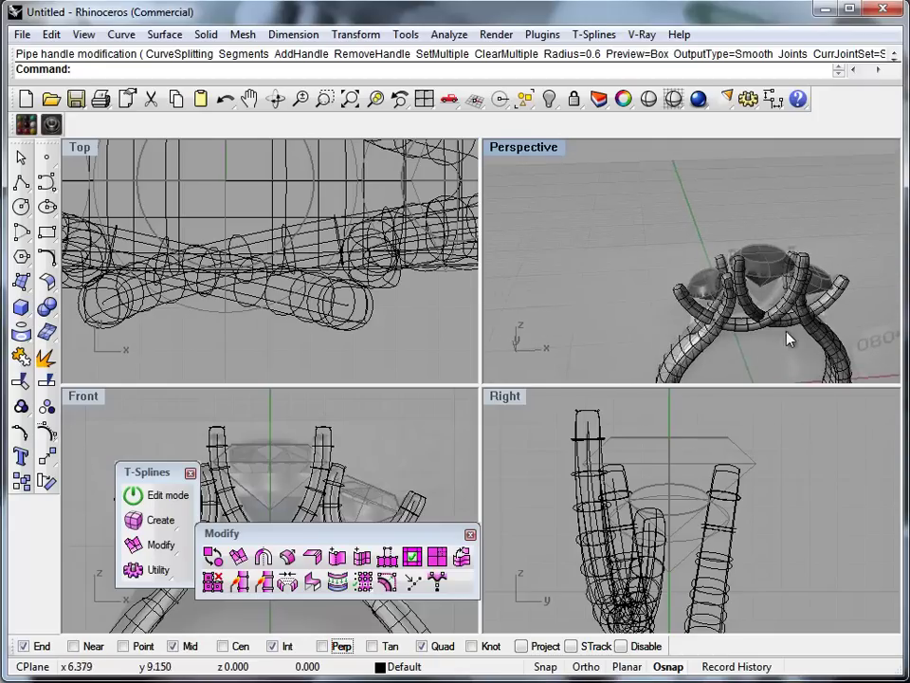
Delete the two crossing prong pipes built on the guide curves
scroll(725, 266, "up", 5)
right_click_drag(736, 239, 807, 233)
scroll(775, 232, "up", 3)
right_click_drag(702, 277, 745, 358)
left_click(677, 308)
key("Delete")
left_click(756, 310)
key("Delete")
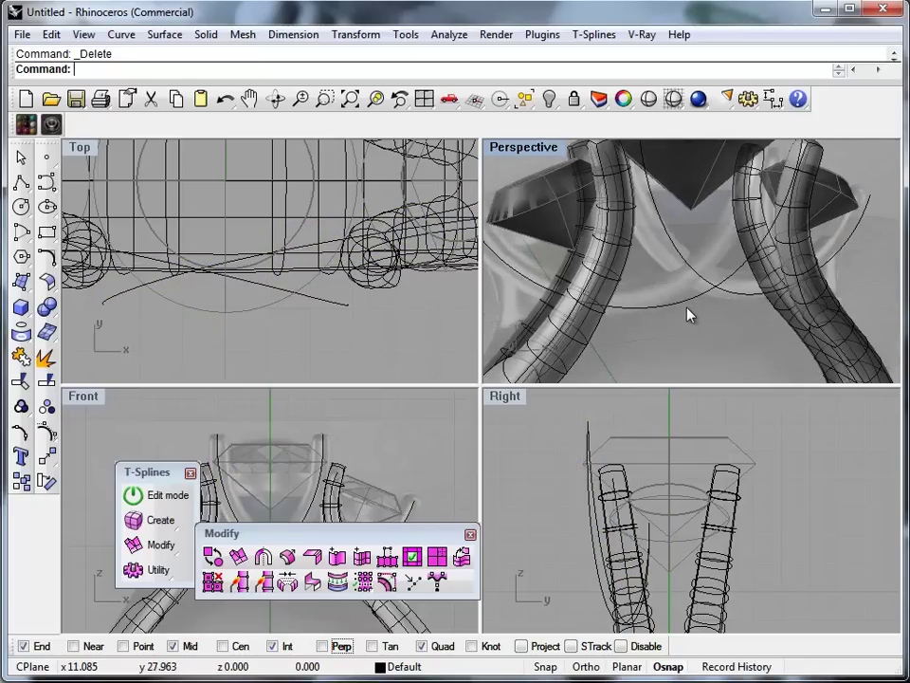
Show both guide curves' control points and move the ones next to their outer ends toward the centre axis in the Right view
left_click(702, 308)
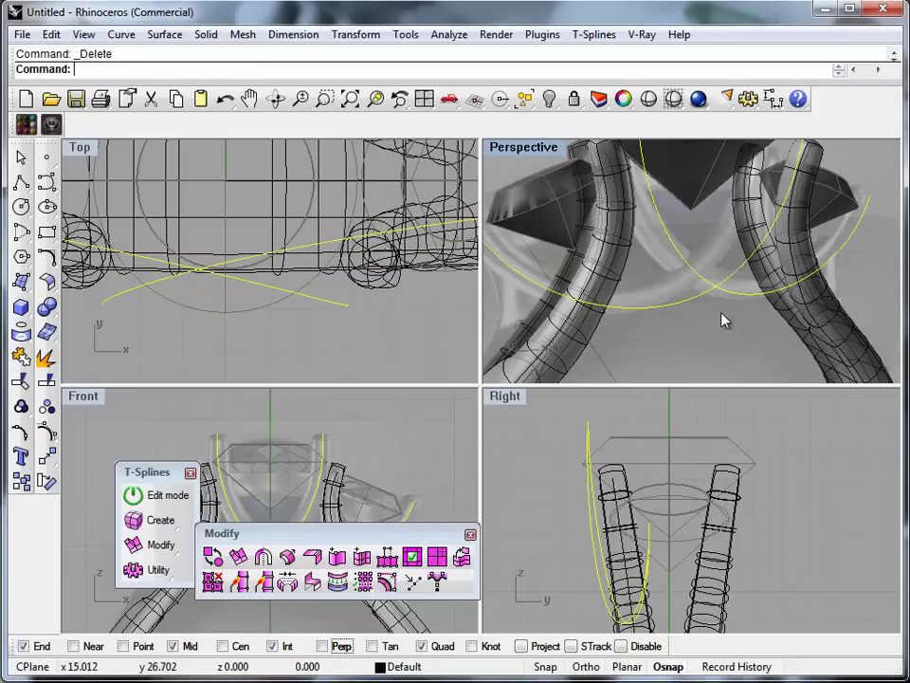
key("F10")
right_click_drag(691, 335, 703, 294)
left_click(515, 251)
left_click(795, 269, "shift")
scroll(657, 588, "up", 5)
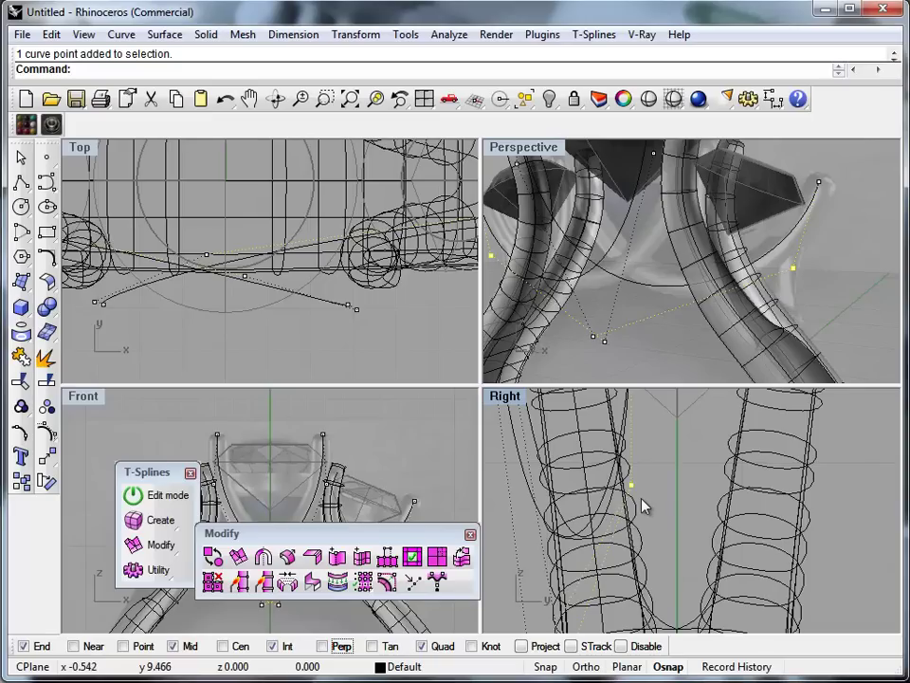
left_click_drag(634, 490, 683, 485)
right_click_drag(695, 356, 721, 332)
scroll(679, 532, "down", 4)
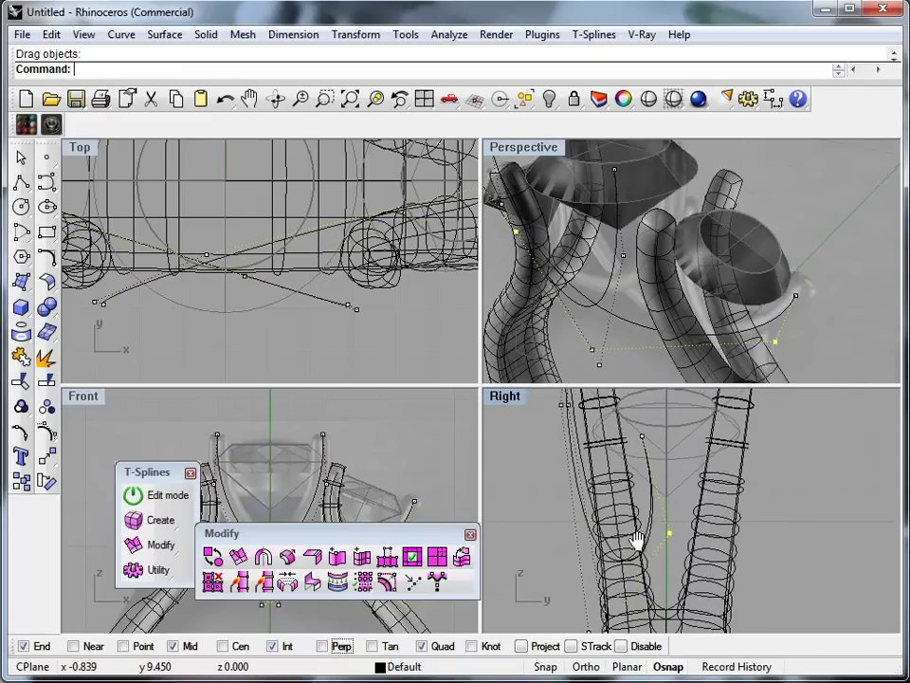
Move the outer end points of both guide curves toward the centre axis in the Right view and hide the control points
scroll(634, 438, "up", 3)
mouse_move(662, 467)
left_mouse_down()
mouse_move(642, 458)
mouse_move(645, 451)
mouse_move(672, 452)
left_mouse_up()
right_click_drag(696, 306, 807, 304)
key("Escape")
right_click_drag(746, 281, 758, 324)
scroll(758, 324, "up", 3)
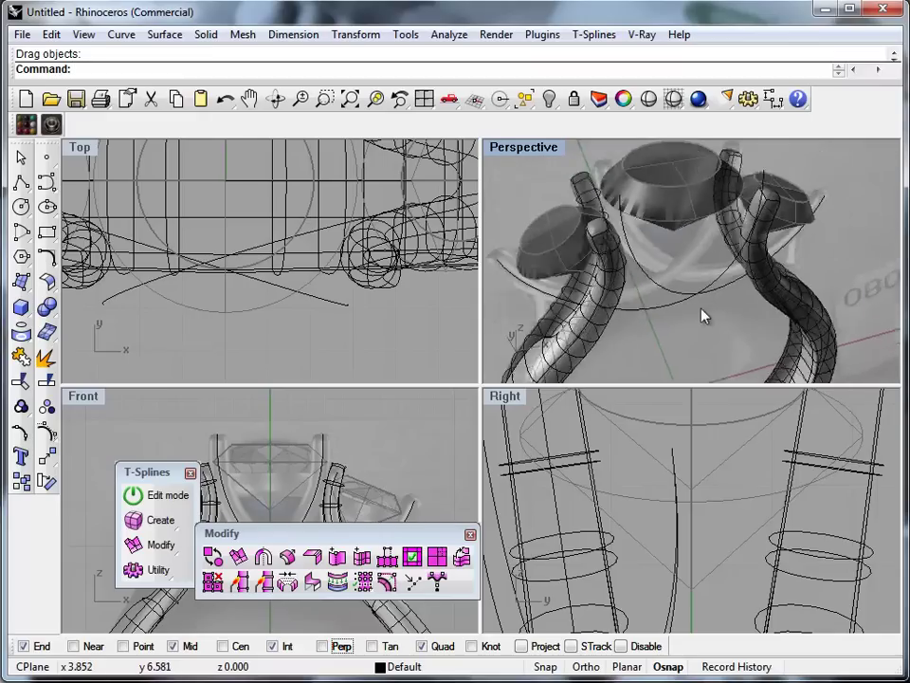
Pipe the two reshaped guide curves with tsPipe at radius 0.6 and smooth output
left_click(721, 294)
type("tsPipe")
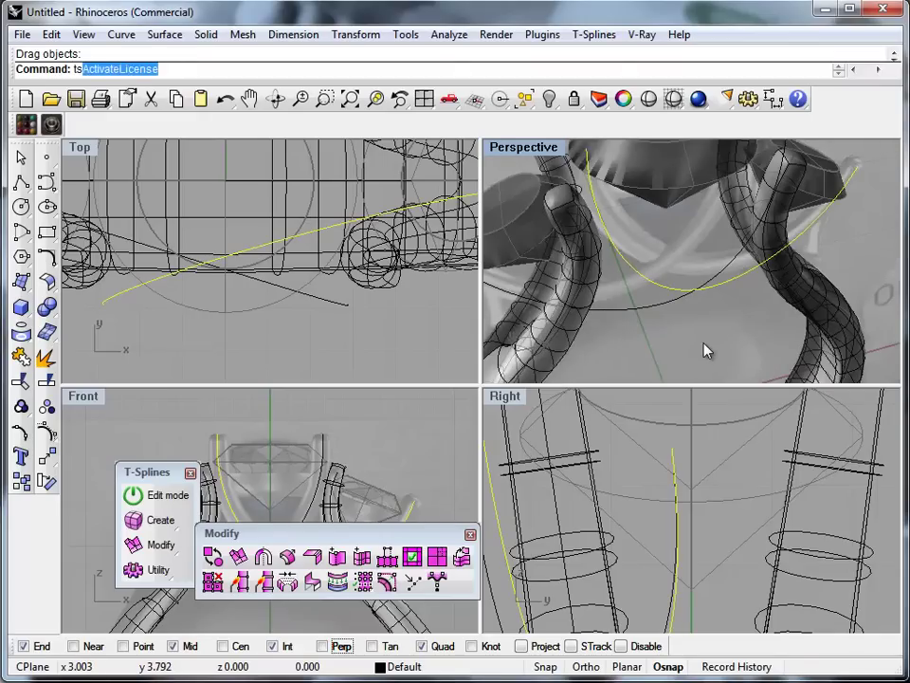
key("Return")
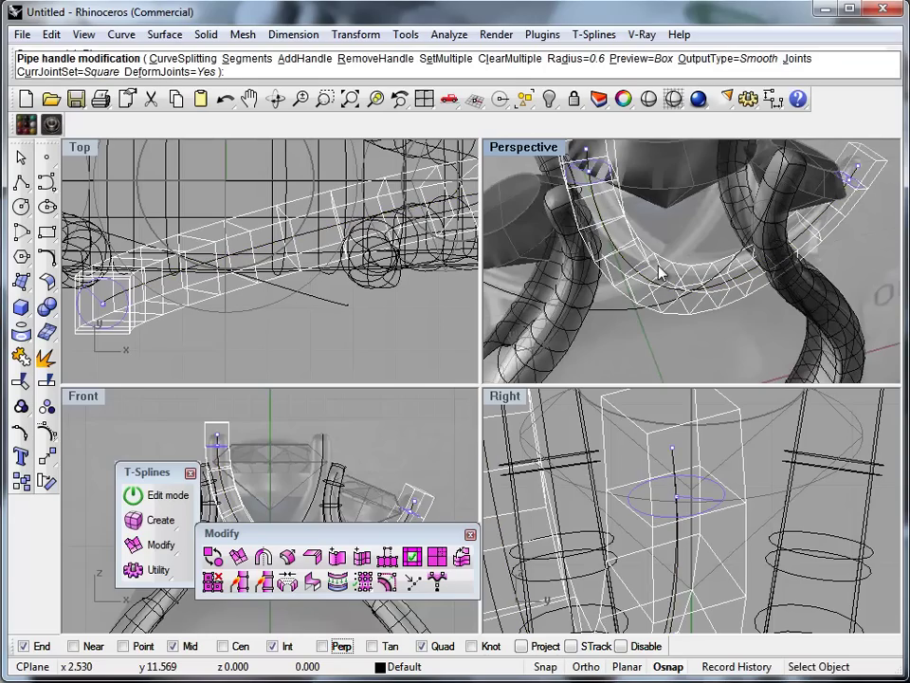
key("Return")
right_click_drag(671, 290, 674, 341)
Delete the two new prong pipes
left_click(661, 320)
left_click(660, 326)
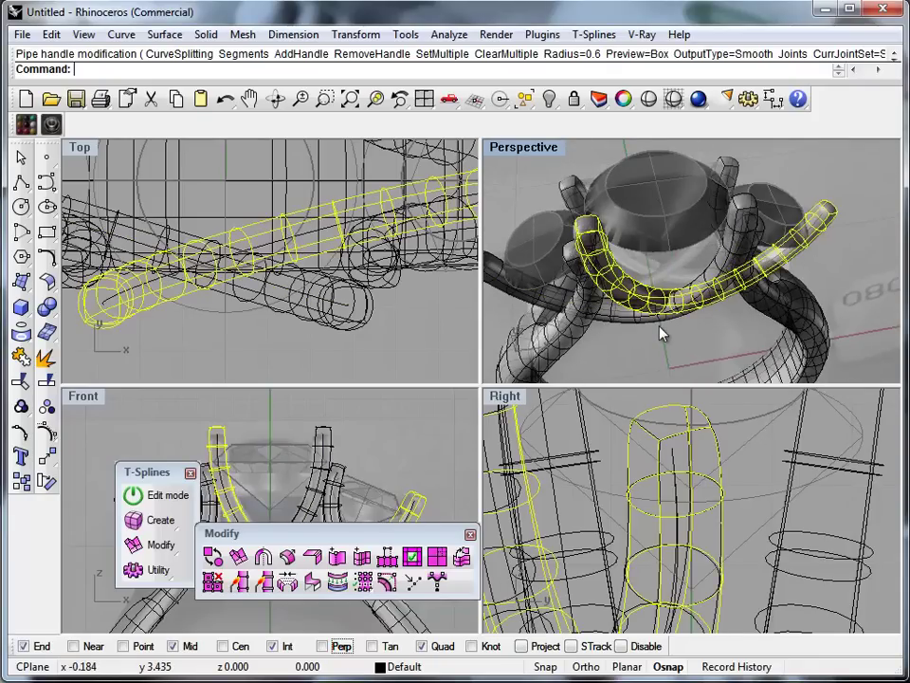
key("Delete")
Show both guide curves' control points and nudge the four upper ones inward in the Right view, in 0.05 steps
right_click_drag(651, 331, 656, 259)
left_click_drag(663, 322, 641, 252)
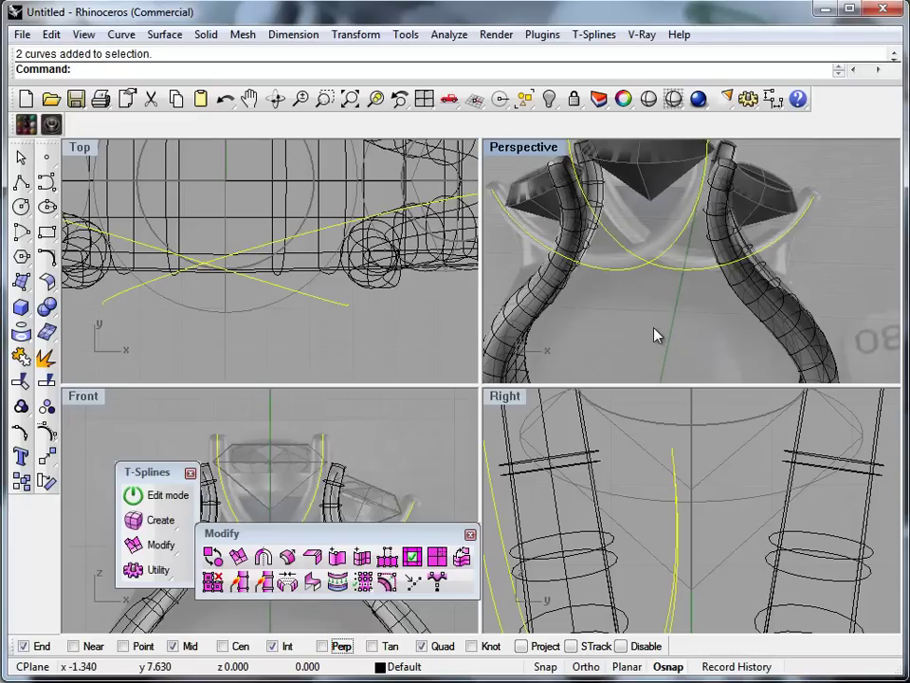
key("F10")
scroll(649, 491, "down", 8)
right_click_drag(660, 481, 685, 596)
left_click_drag(570, 447, 622, 588)
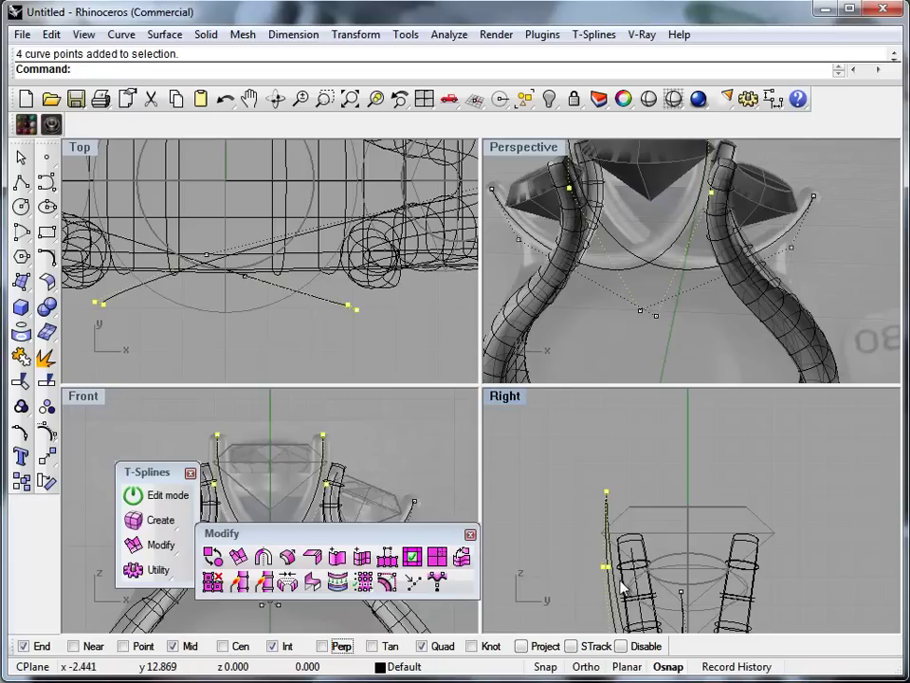
key("alt+Right")
key("alt+Right")
key("alt+Right")
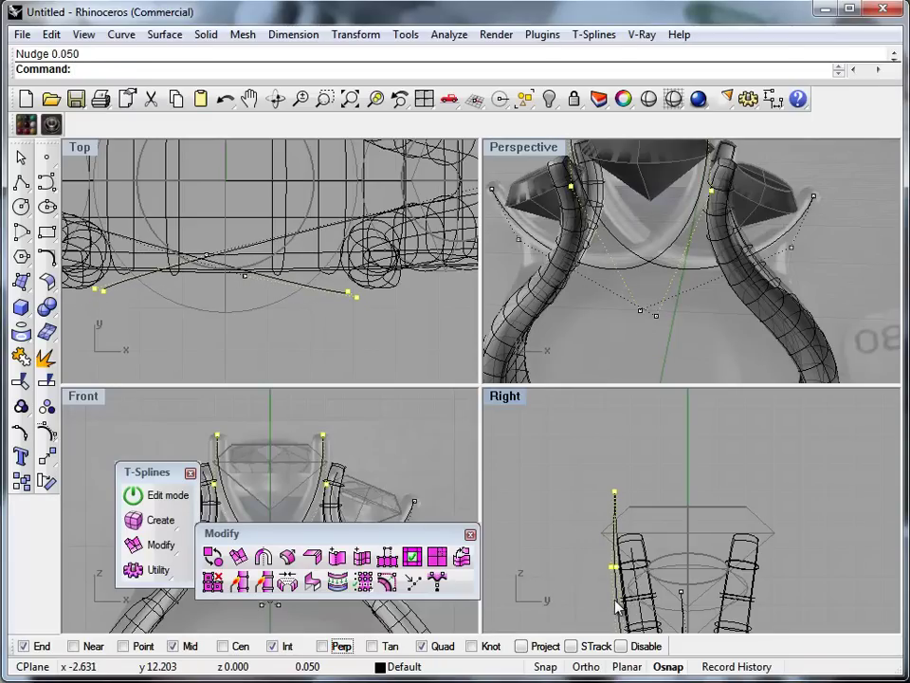
Hide the control points and pipe both guide curves with tsPipe, keeping its current settings
key("Escape")
key("Escape")
scroll(626, 451, "down", 4)
right_click_drag(619, 346, 693, 302)
left_click(695, 308)
type("tsPipe")
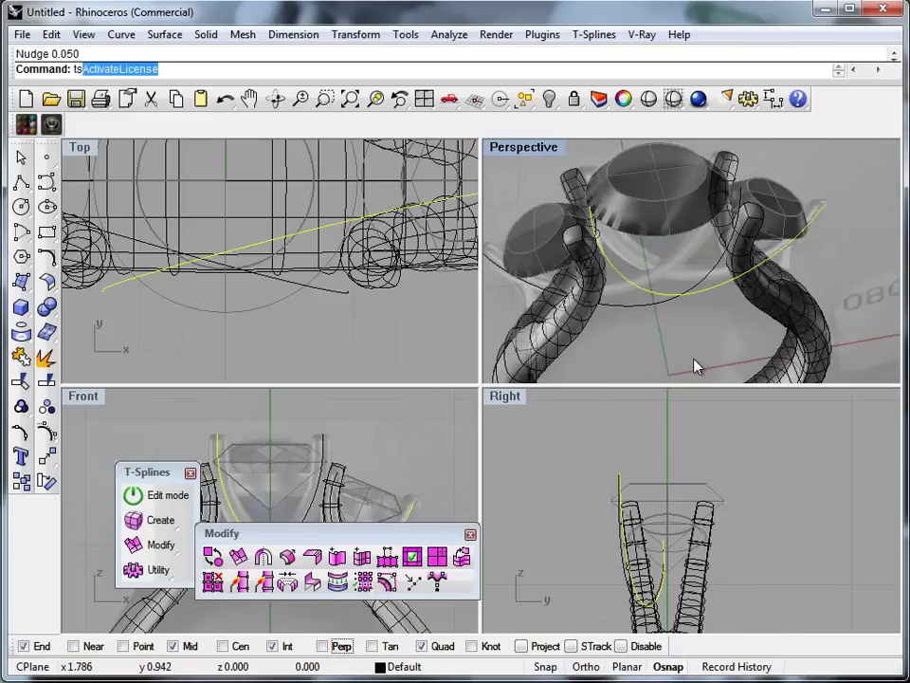
key("Return")
key("Return")
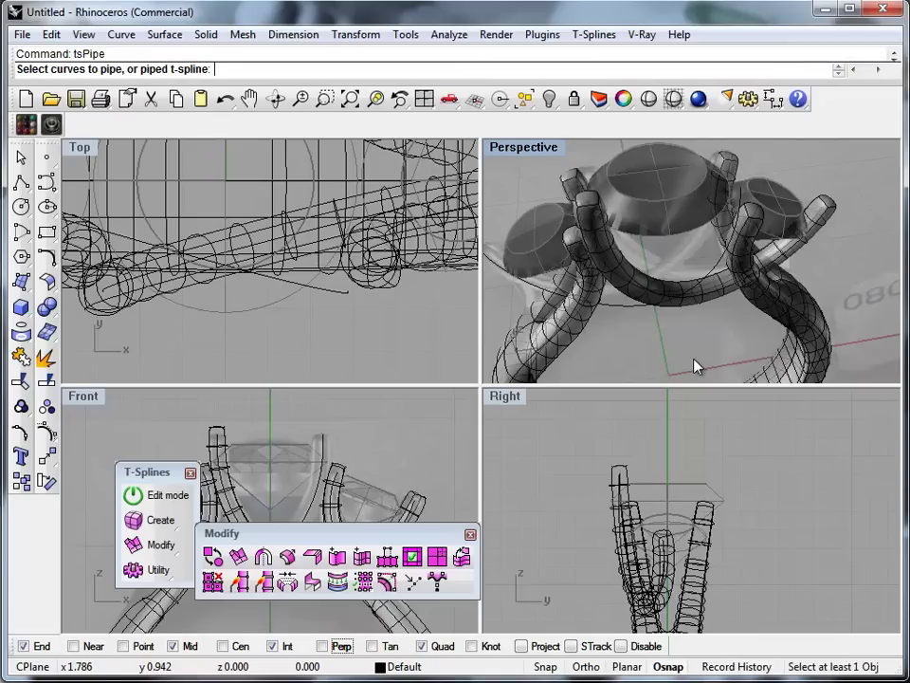
mouse_move(662, 348)
right_mouse_down()
mouse_move(735, 342)
mouse_move(745, 179)
mouse_move(827, 252)
mouse_move(498, 245)
mouse_move(772, 247)
mouse_move(678, 345)
right_mouse_up()
Make a copy of both prong pipes rotated half a turn about the origin 0,0,0 in the Top view
left_click_drag(678, 295, 676, 347)
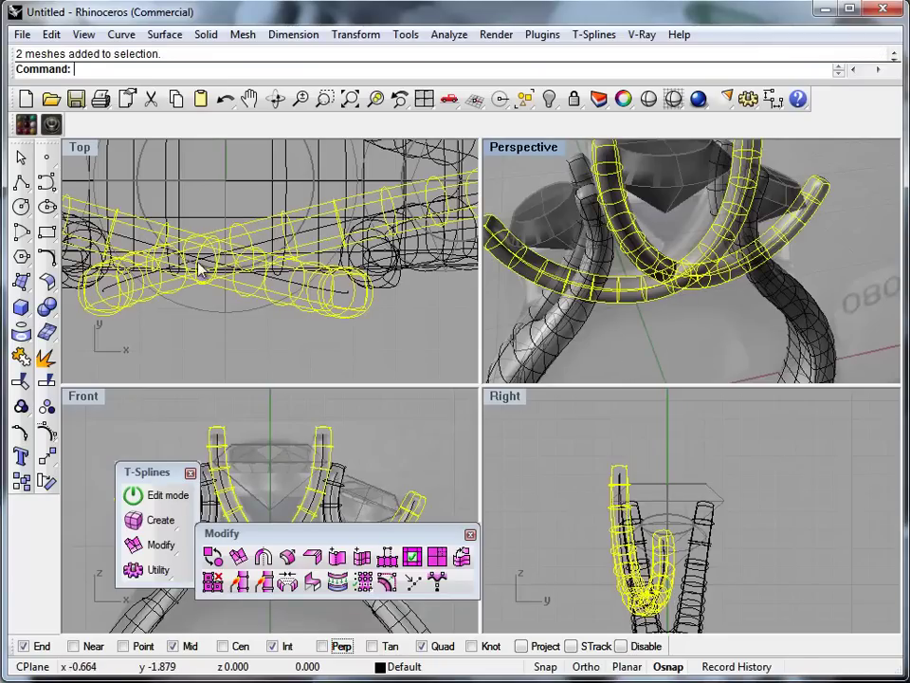
scroll(199, 271, "down", 5)
type("Rotate")
key("Return")
type("0,0,0")
key("Return")
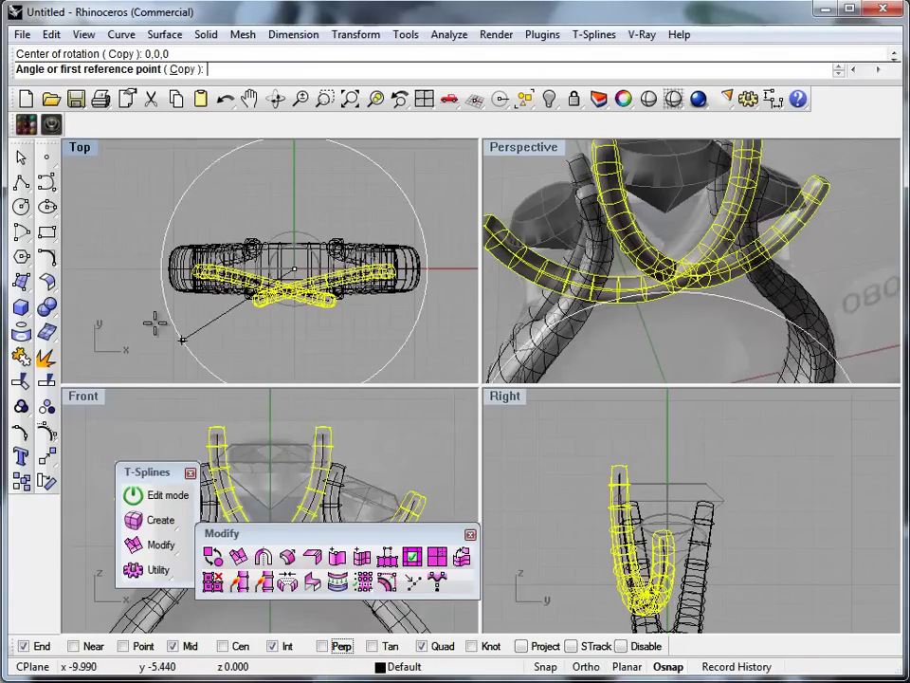
left_click(128, 269)
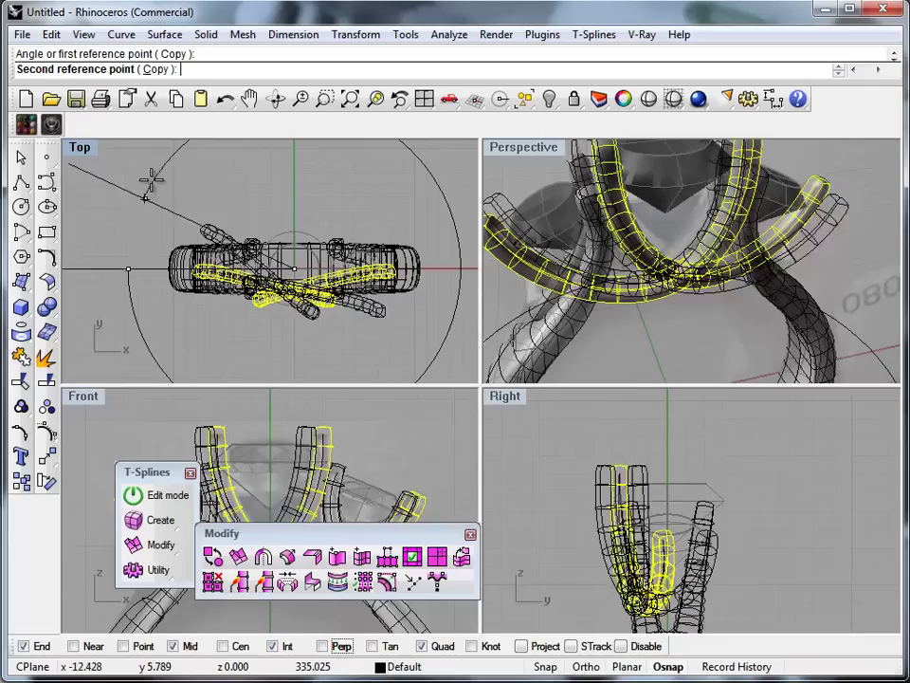
left_click(159, 70)
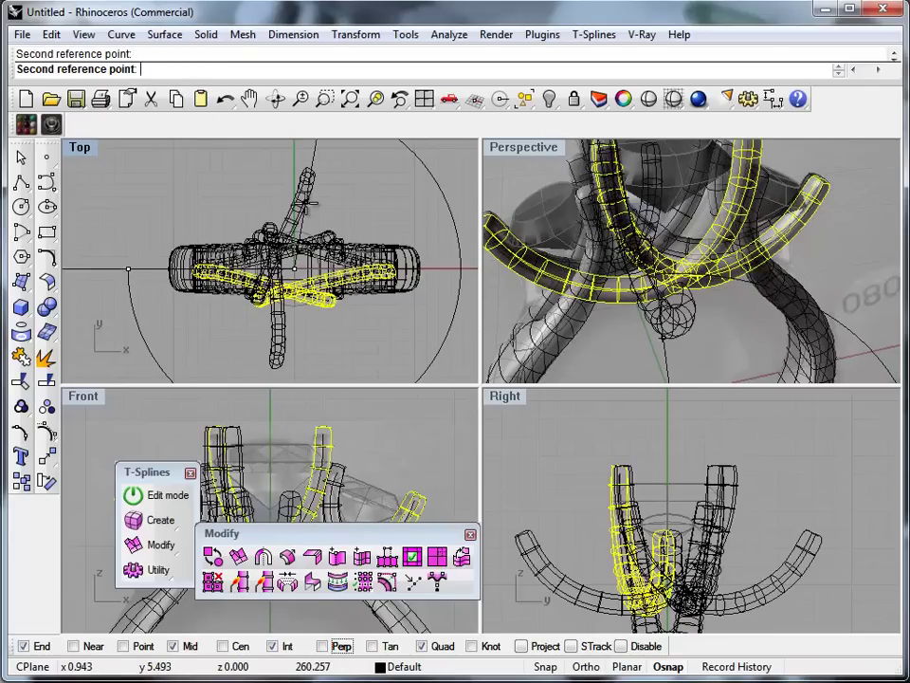
left_click(307, 209)
left_click(359, 201)
scroll(603, 264, "down", 6)
right_click_drag(604, 264, 613, 210)
scroll(619, 203, "up", 7)
scroll(662, 278, "down", 5)
right_click_drag(661, 278, 661, 217)
right_click_drag(548, 253, 607, 318)
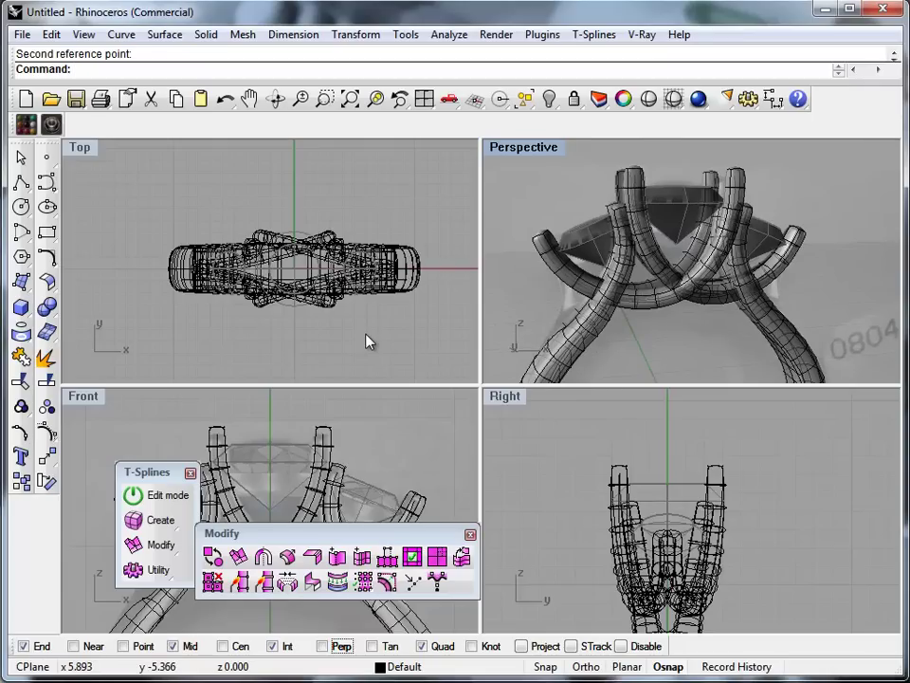
Create a smooth T-Splines torus with tsTorus, centred on the centre stone's lower tip and reaching out to the crossing prongs
type("ts")
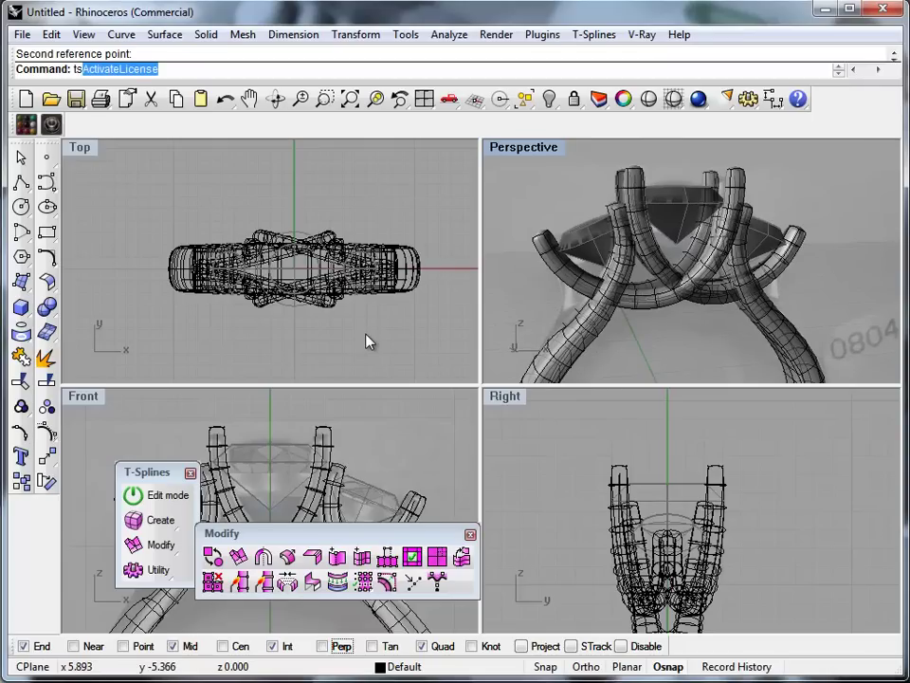
type("Tor")
key("Return")
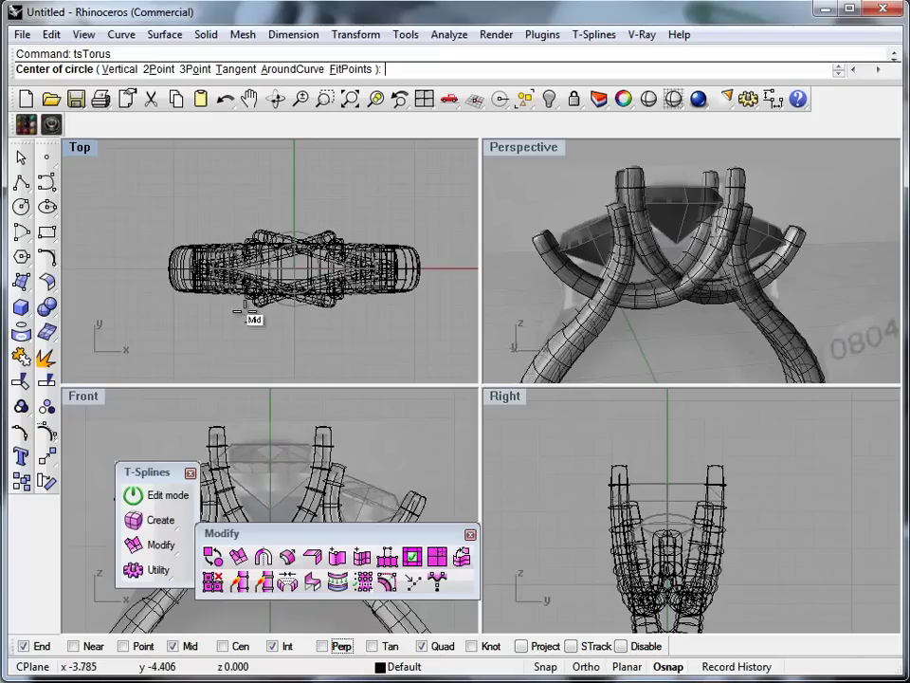
scroll(285, 289, "up", 10)
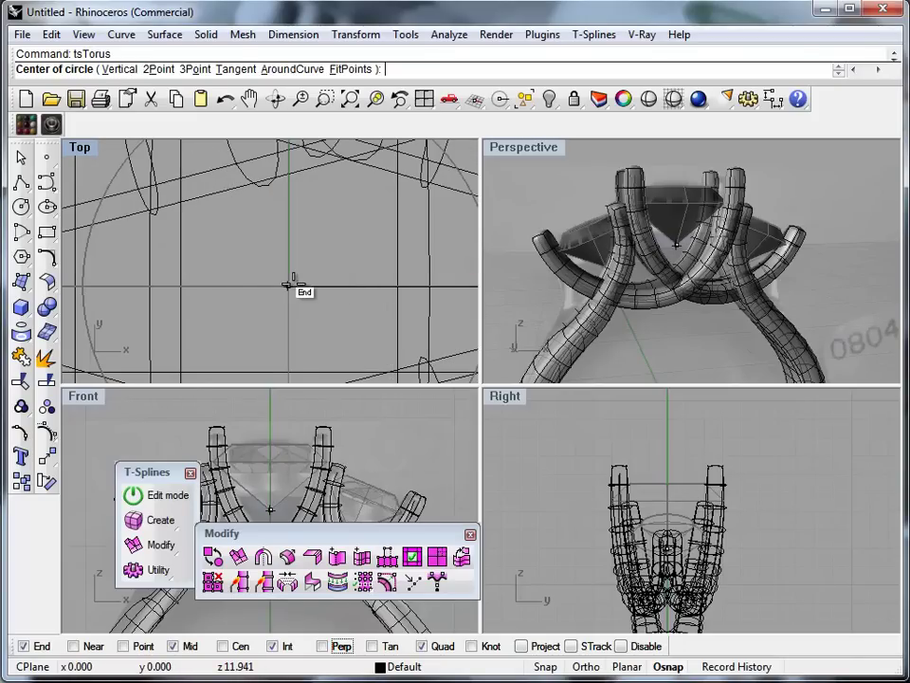
left_click(289, 284)
scroll(275, 280, "down", 4)
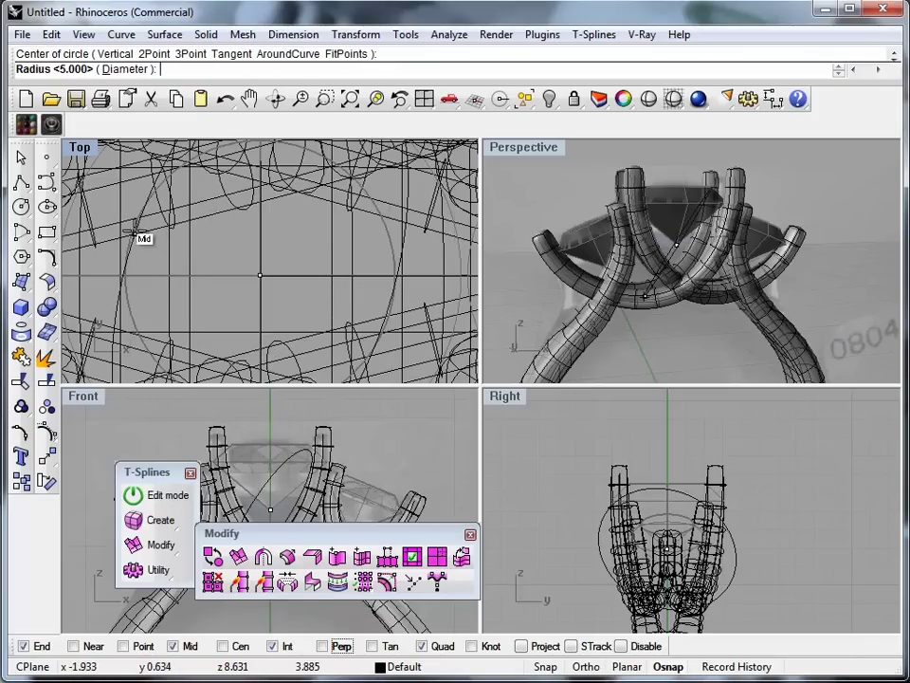
scroll(285, 246, "up", 5)
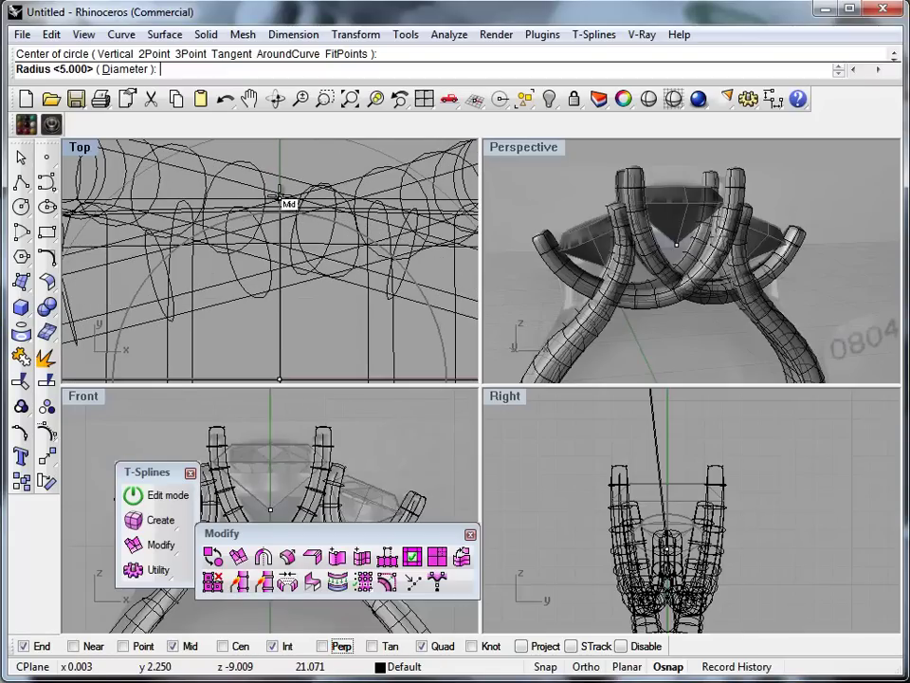
left_click(289, 187)
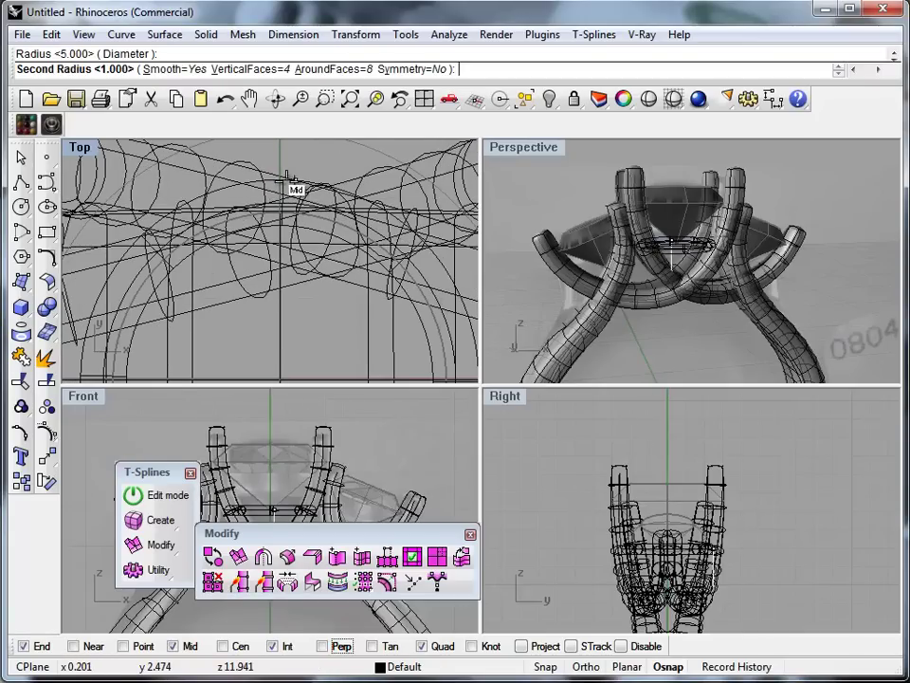
key("Return")
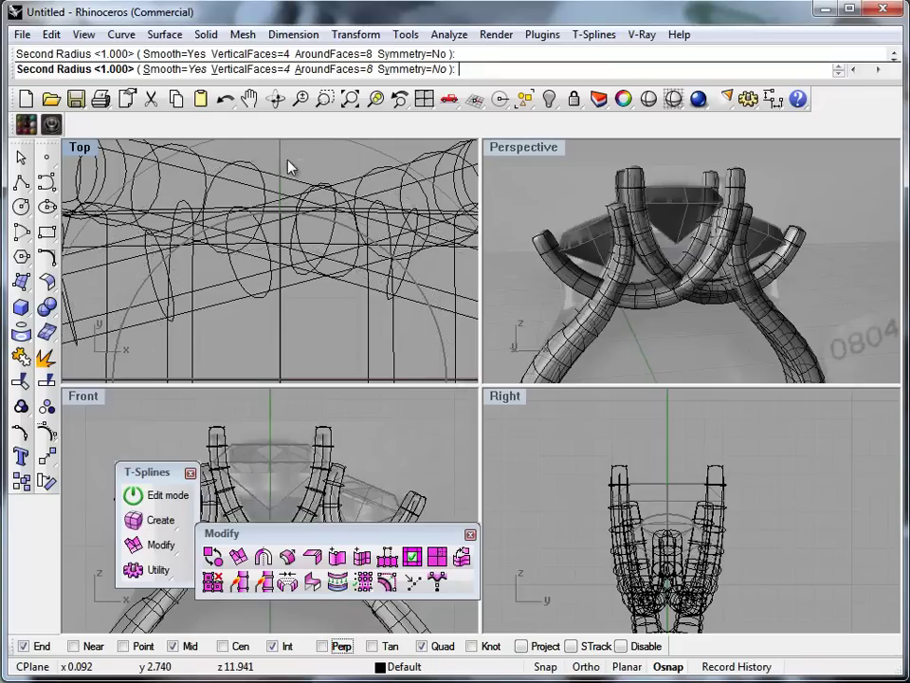
Move the torus straight up in the Front view so it sits between the prongs around the centre stone's lower part
right_click_drag(567, 252, 721, 355)
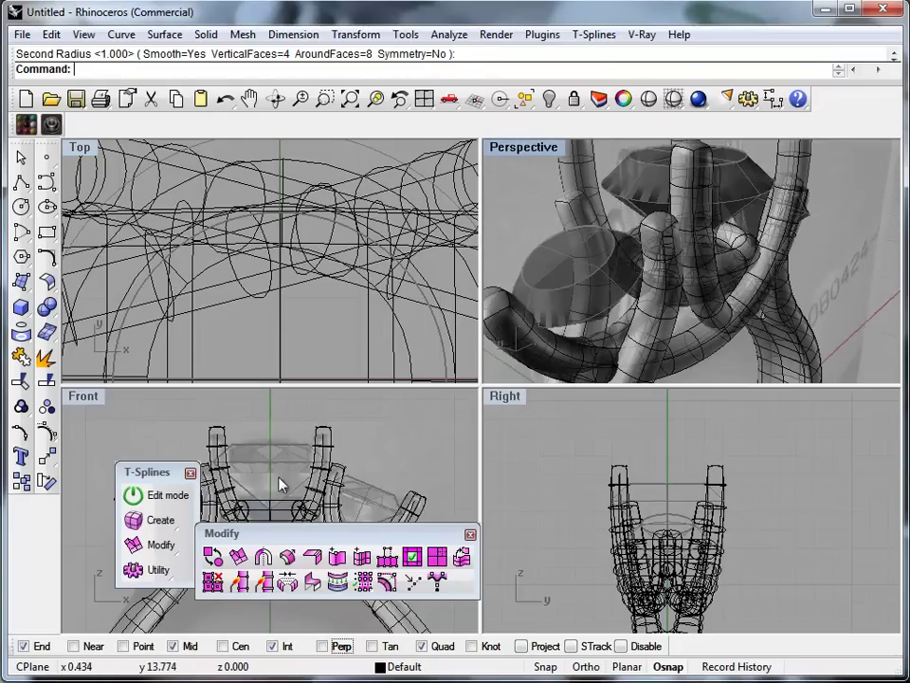
scroll(279, 486, "up", 5)
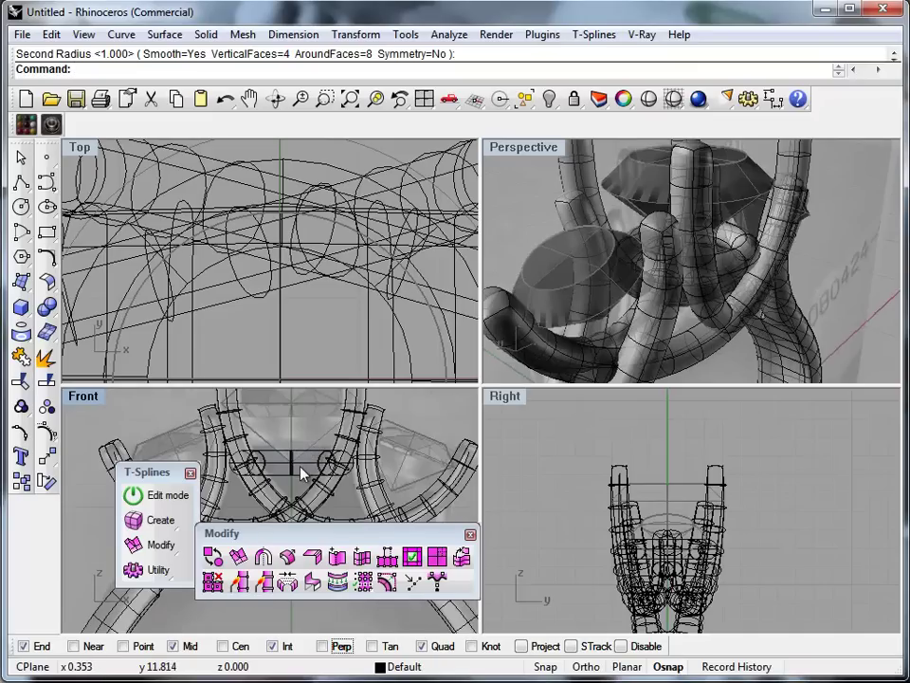
left_click(300, 471)
left_click_drag(305, 471, 306, 445)
right_click_drag(281, 443, 300, 447)
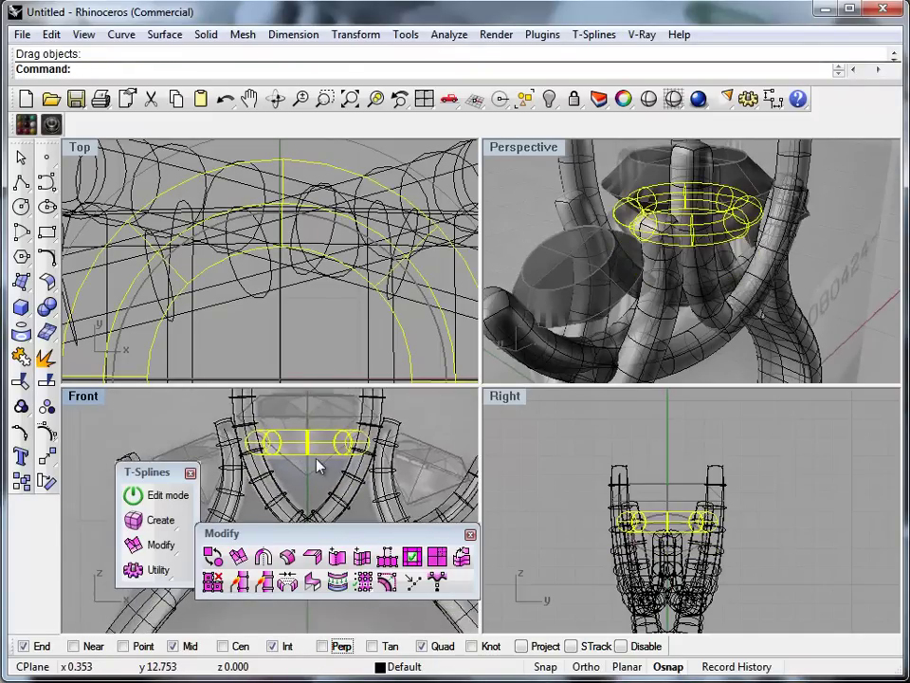
Stretch the torus slightly in height in the Front view with the T-Splines scale manipulator
scroll(317, 458, "up", 6)
double_click(81, 397)
scroll(584, 319, "up", 2)
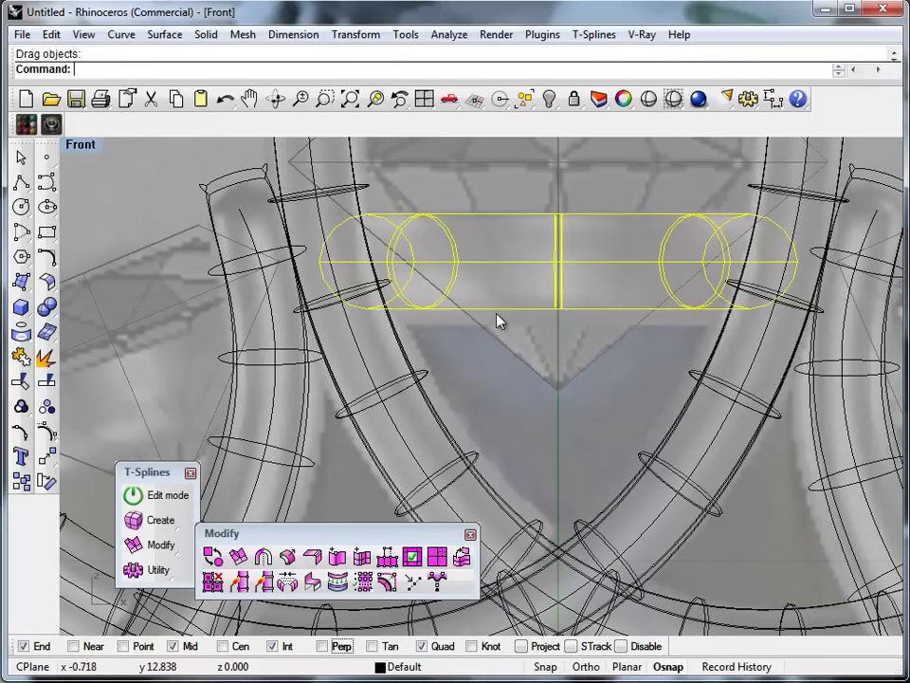
middle_click(434, 448)
left_click(496, 445)
right_click_drag(565, 359, 566, 489)
mouse_move(544, 295)
left_mouse_down()
mouse_move(544, 272)
mouse_move(543, 281)
left_mouse_up()
right_click_drag(528, 415, 530, 441)
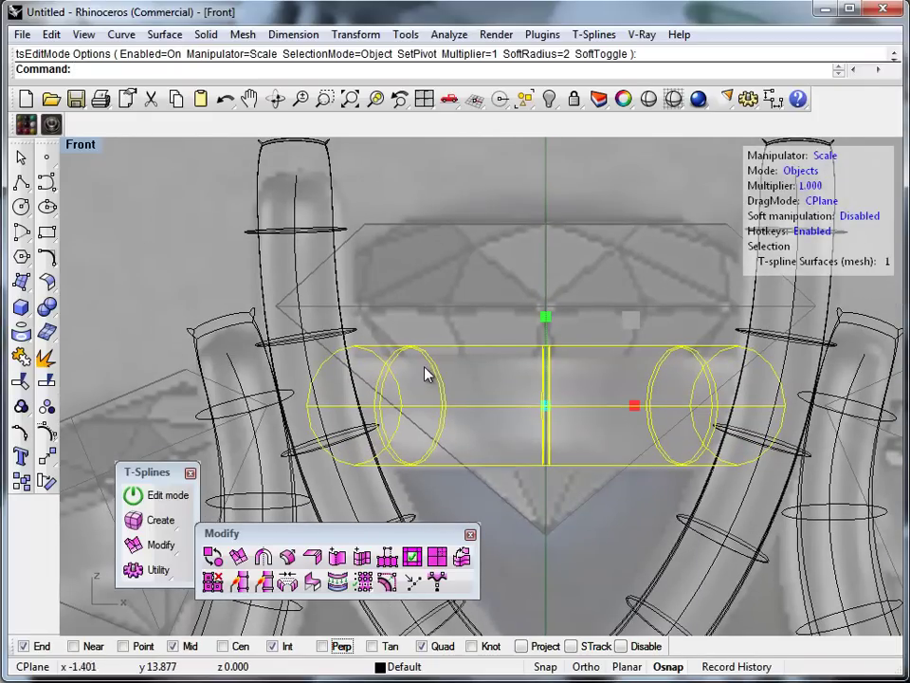
double_click(85, 147)
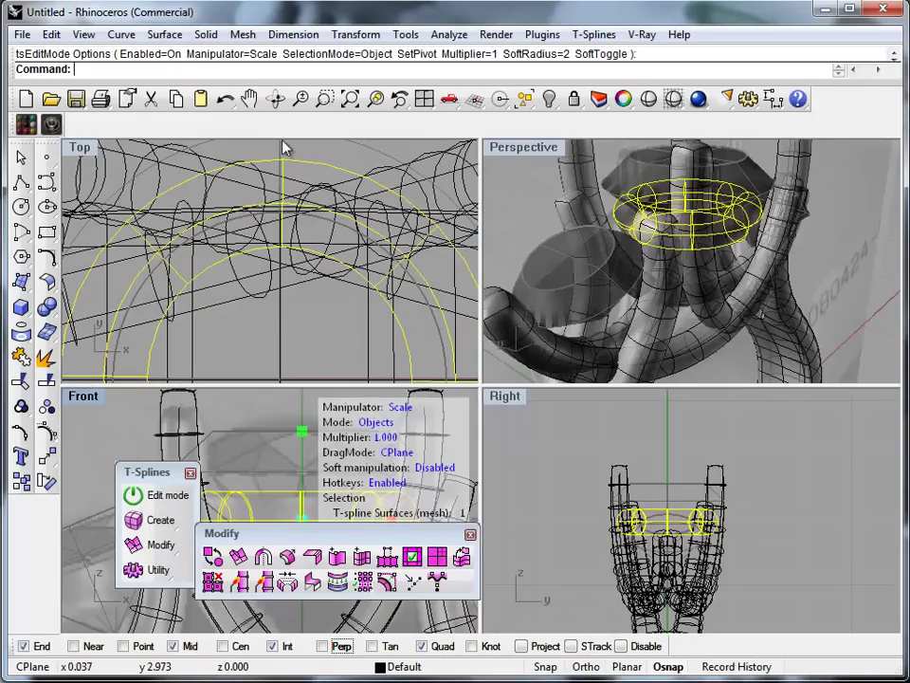
Select the torus's top edge loop in edge mode and insert a simple edge loop right beside it
double_click(494, 154)
right_click_drag(524, 285, 626, 334)
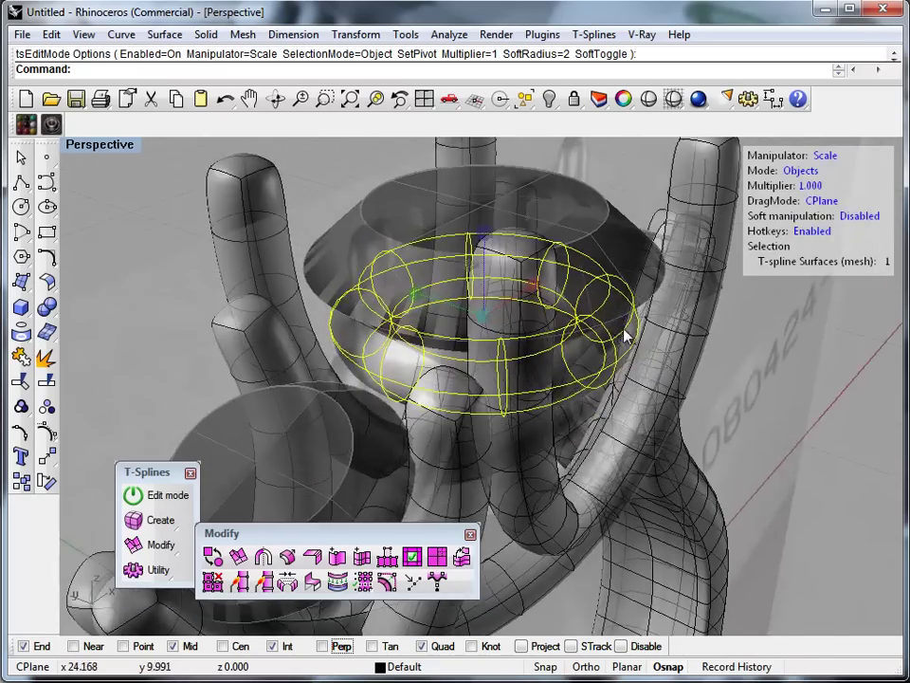
scroll(607, 322, "up", 5)
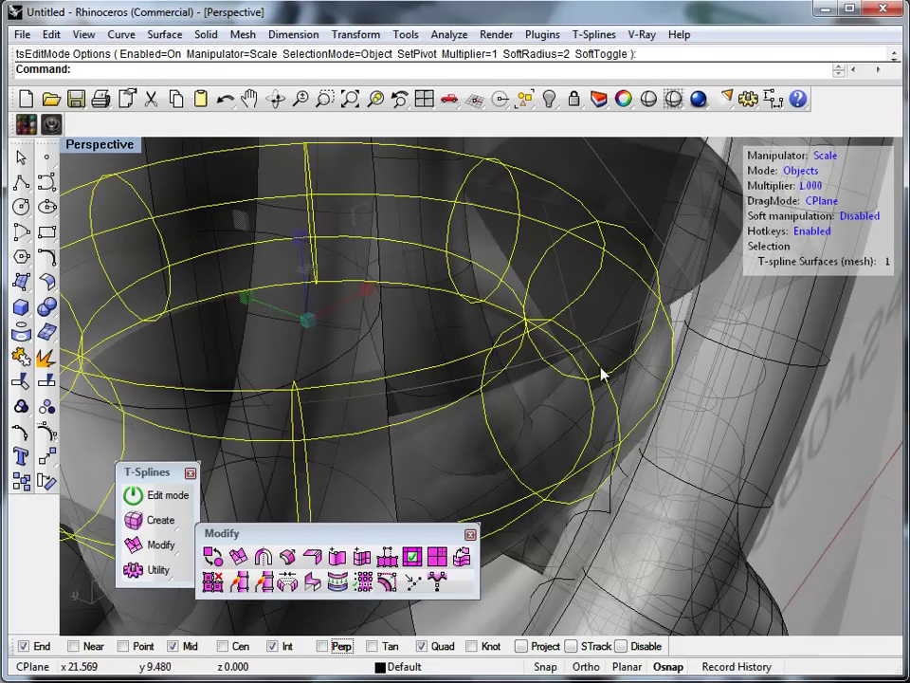
scroll(620, 347, "down", 6)
right_click_drag(655, 392, 641, 463)
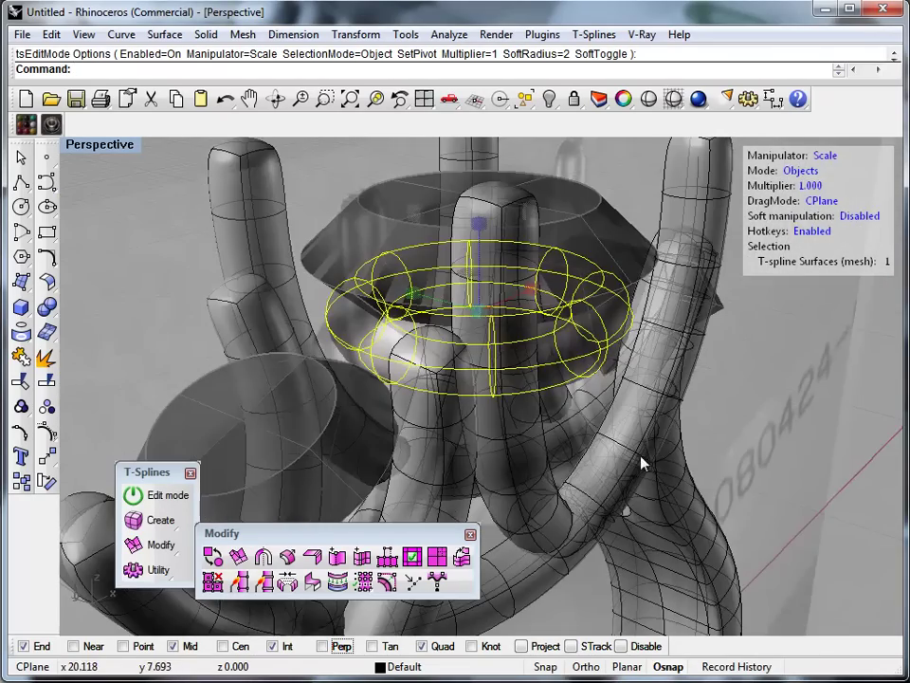
left_click(788, 457)
scroll(591, 320, "up", 5)
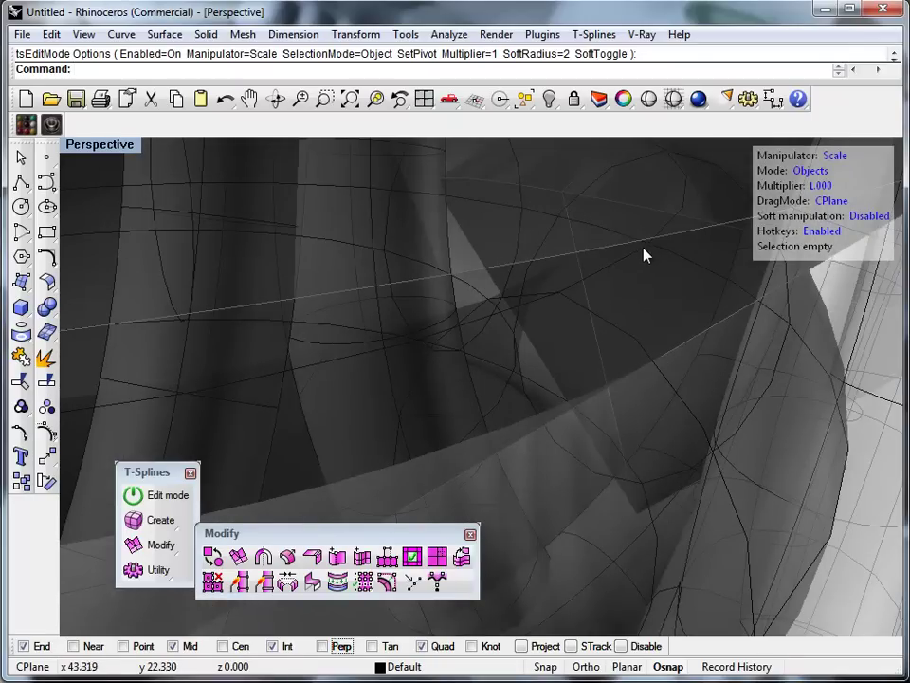
middle_click(477, 439)
left_click(613, 432)
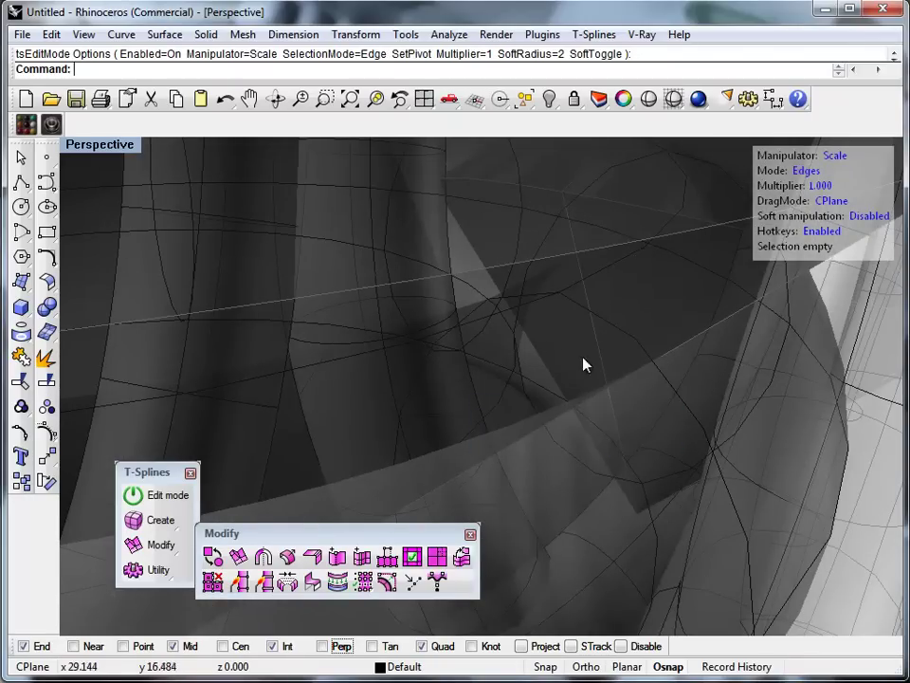
left_click(539, 311)
double_click(595, 284)
right_click_drag(594, 277, 655, 310)
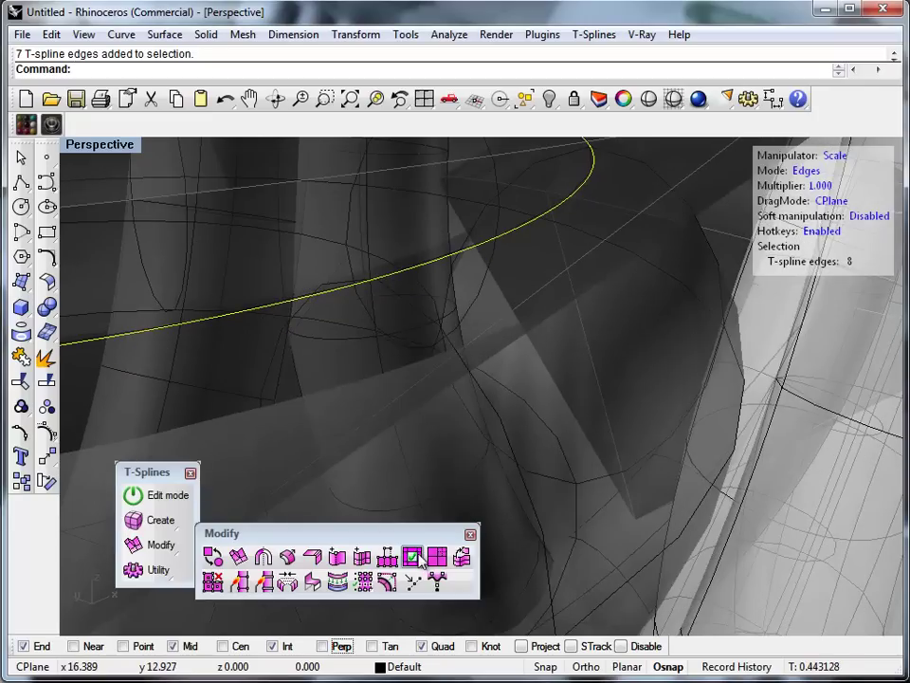
left_click(365, 559)
right_click_drag(492, 266, 595, 400)
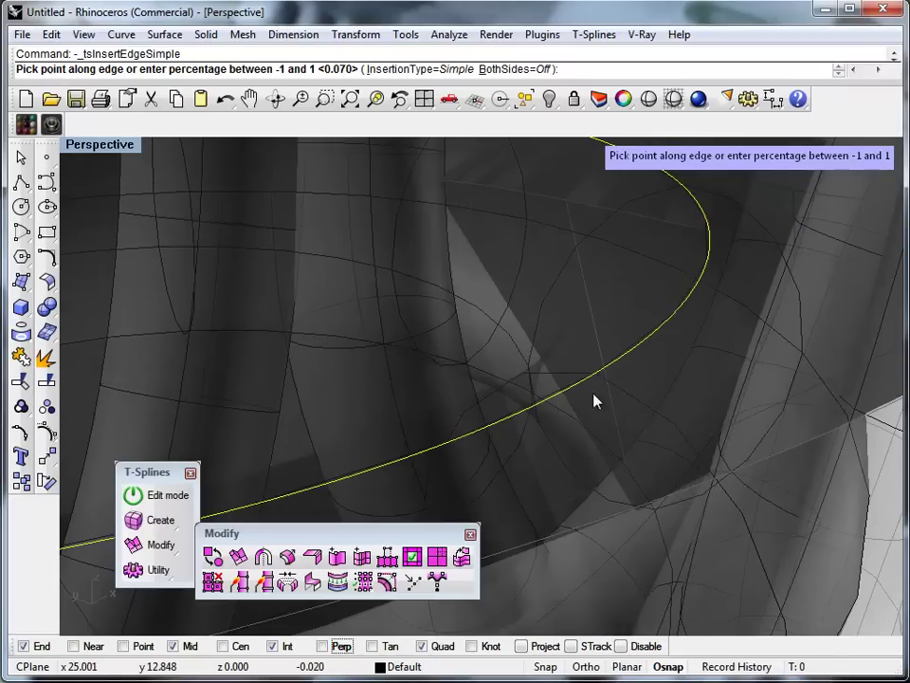
left_click(615, 384)
Select the torus's two neighbouring top edge loops all the way round and scale them outward to flare the upper rim
scroll(663, 422, "down", 5)
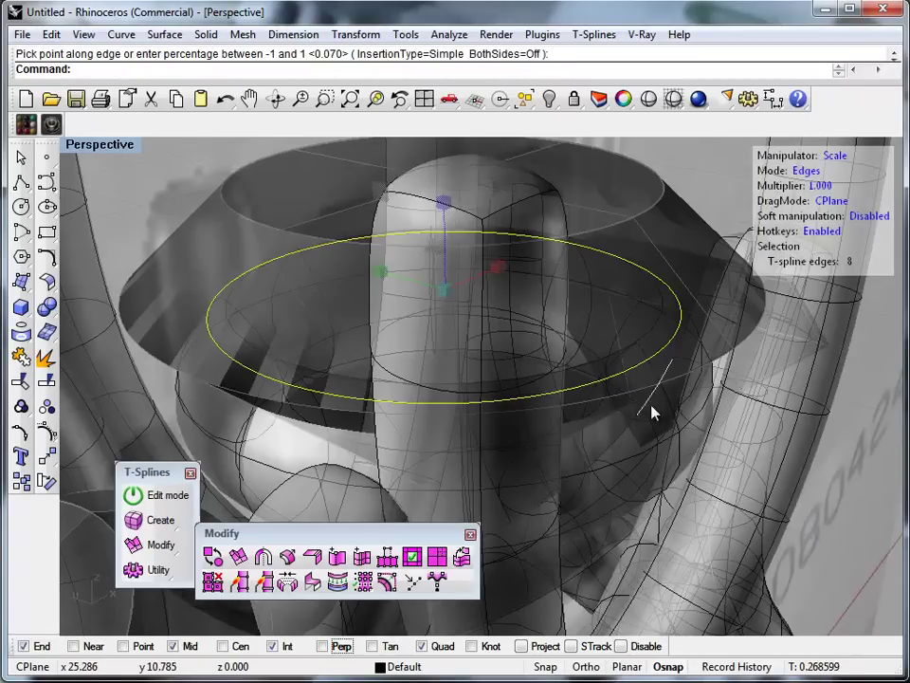
right_click_drag(442, 288, 506, 476)
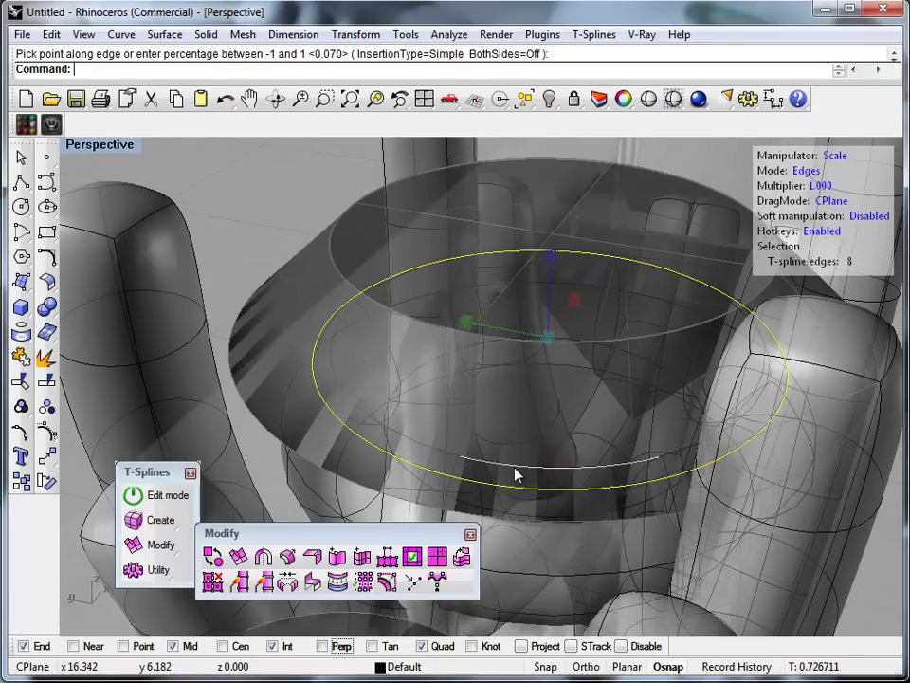
left_click(516, 474)
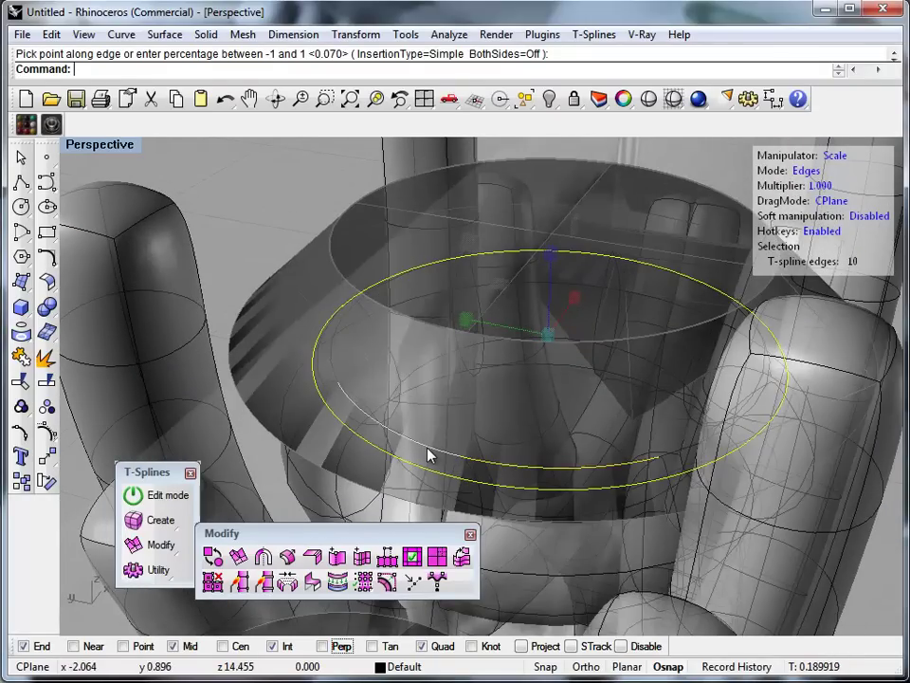
left_click(336, 370)
right_click_drag(567, 327, 390, 380)
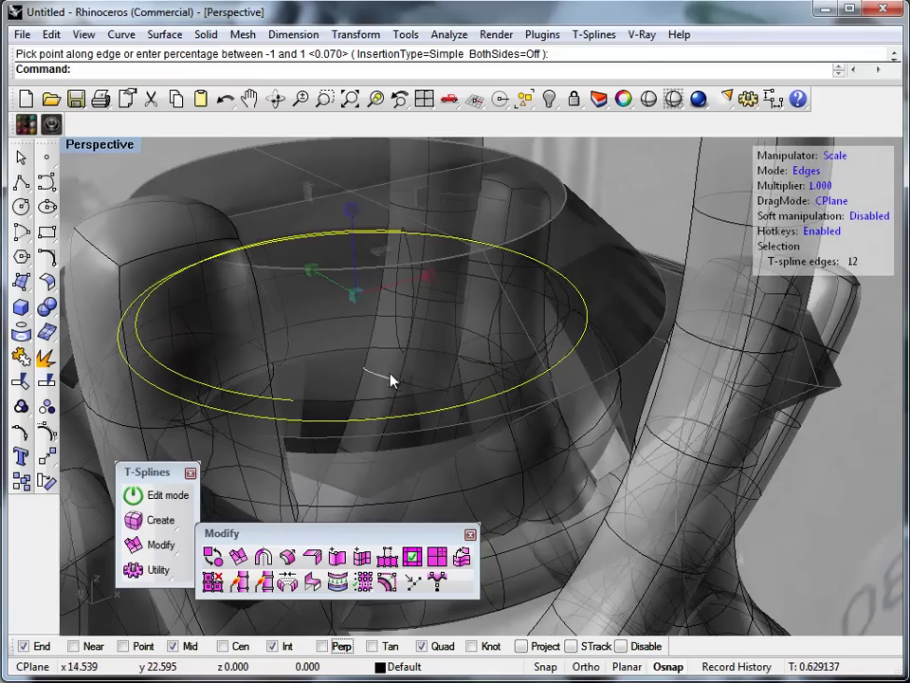
right_click_drag(555, 328, 512, 334)
scroll(452, 382, "up", 5)
left_click(482, 379)
left_click(676, 426)
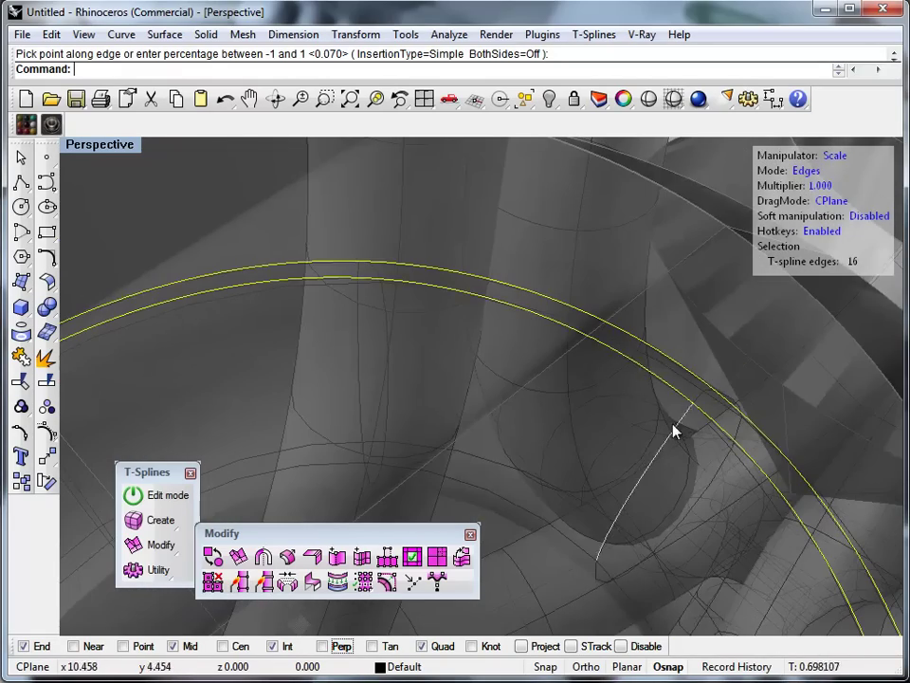
scroll(616, 426, "down", 8)
right_click_drag(615, 415, 562, 396)
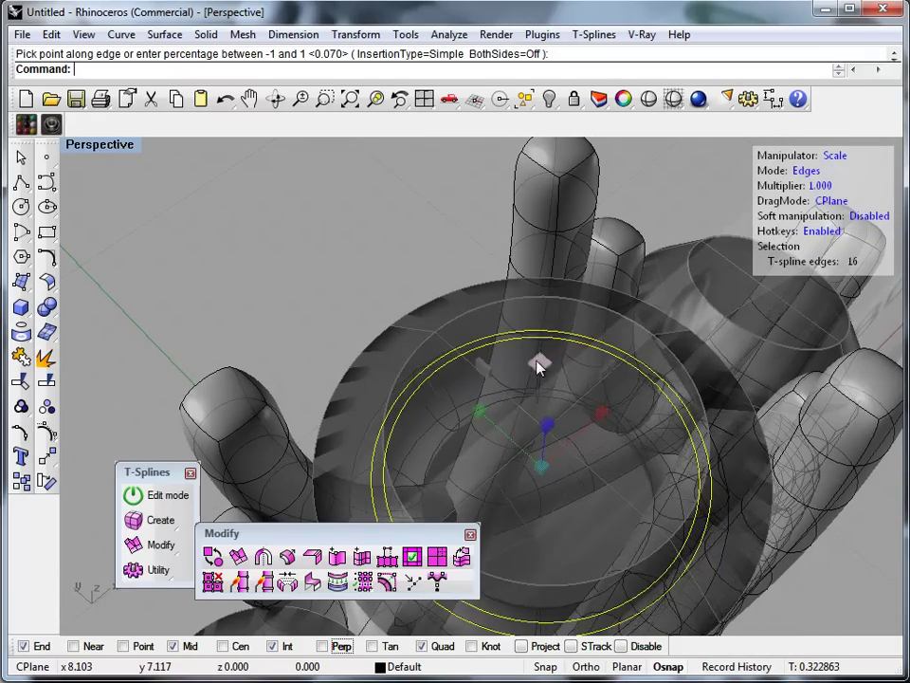
right_click_drag(553, 350, 598, 405)
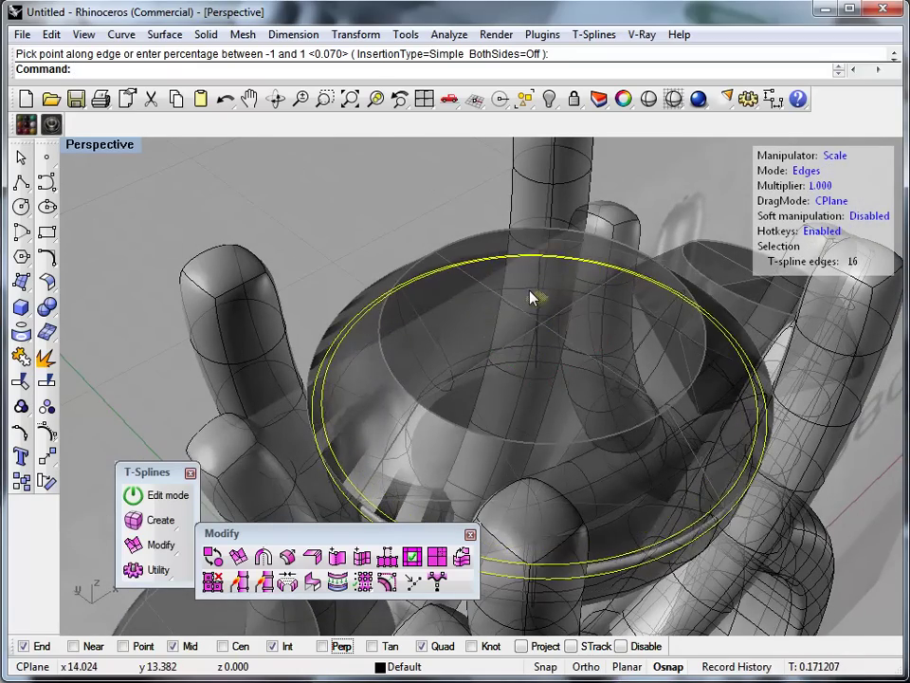
right_click_drag(643, 480, 545, 450)
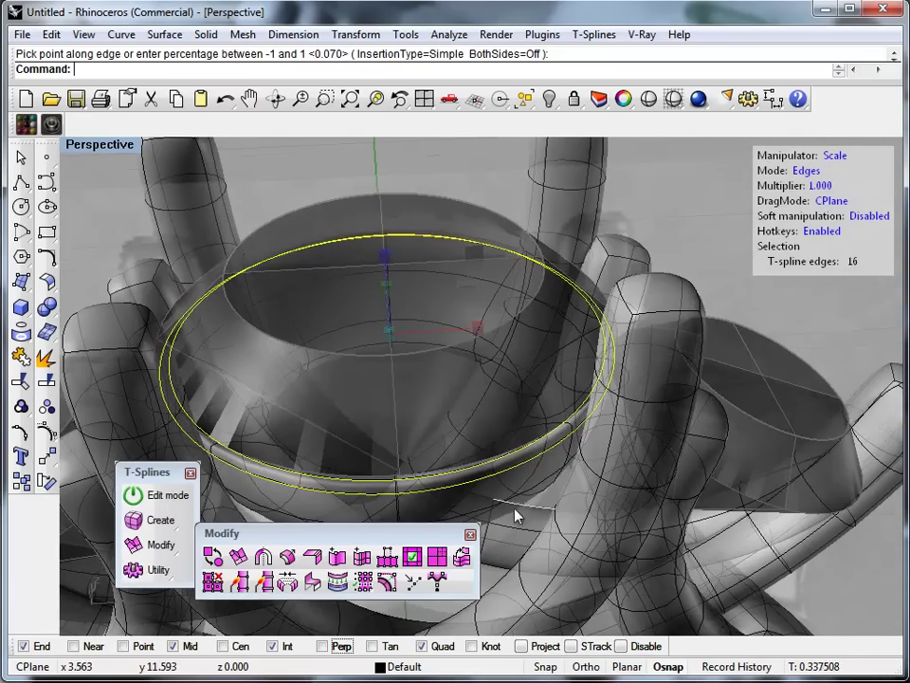
Select the complete edge loop around the torus's outer side and scale it slightly outward
left_click(541, 489)
right_click_drag(427, 397, 397, 443)
scroll(398, 443, "up", 7)
left_click(336, 375)
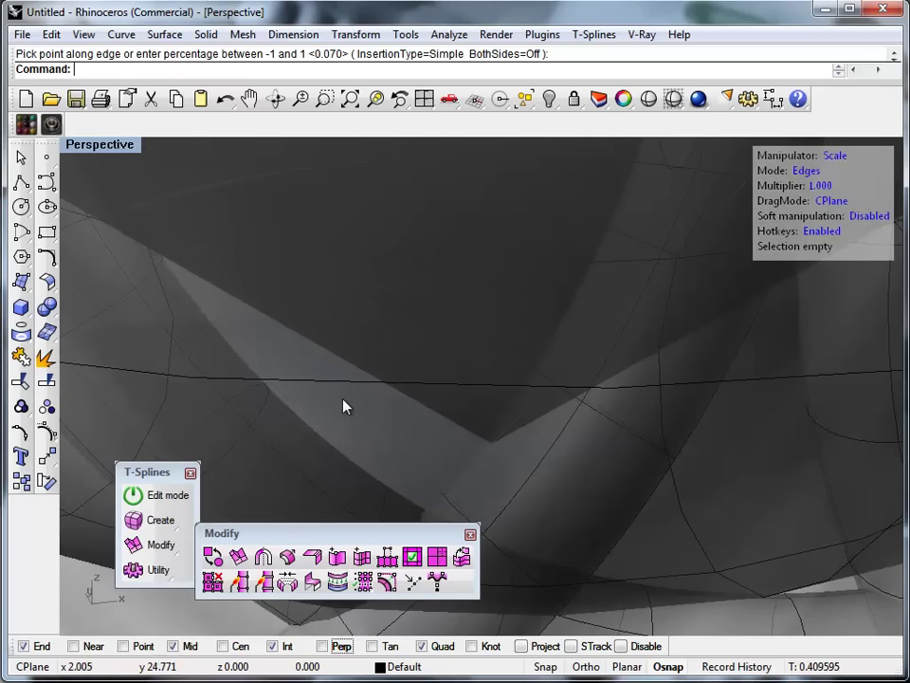
left_click(340, 386)
scroll(462, 413, "down", 7)
right_click_drag(463, 414, 567, 390)
scroll(664, 410, "up", 8)
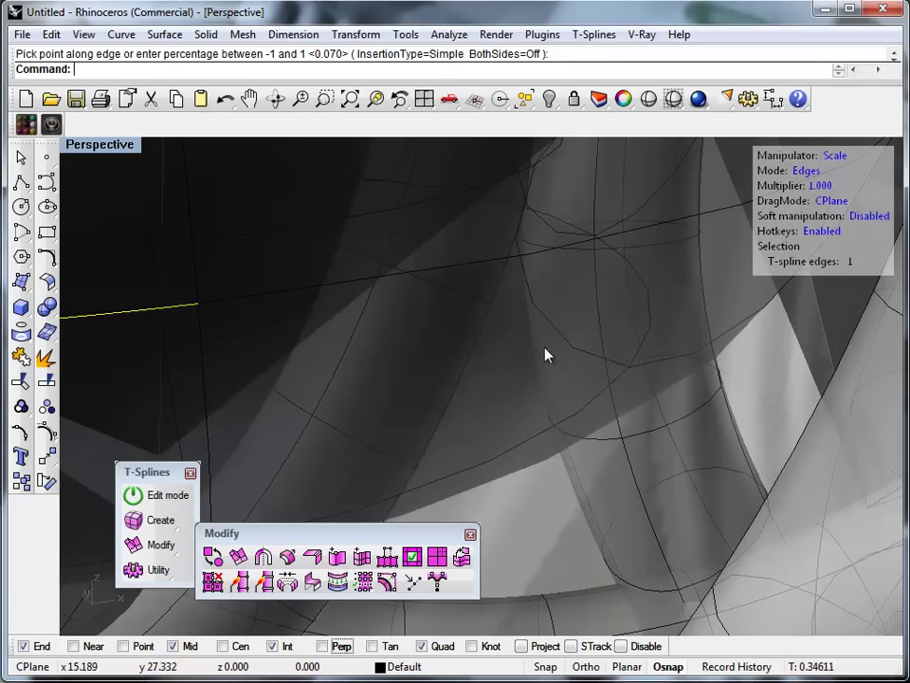
double_click(719, 216)
scroll(550, 401, "down", 5)
right_click_drag(550, 401, 581, 448)
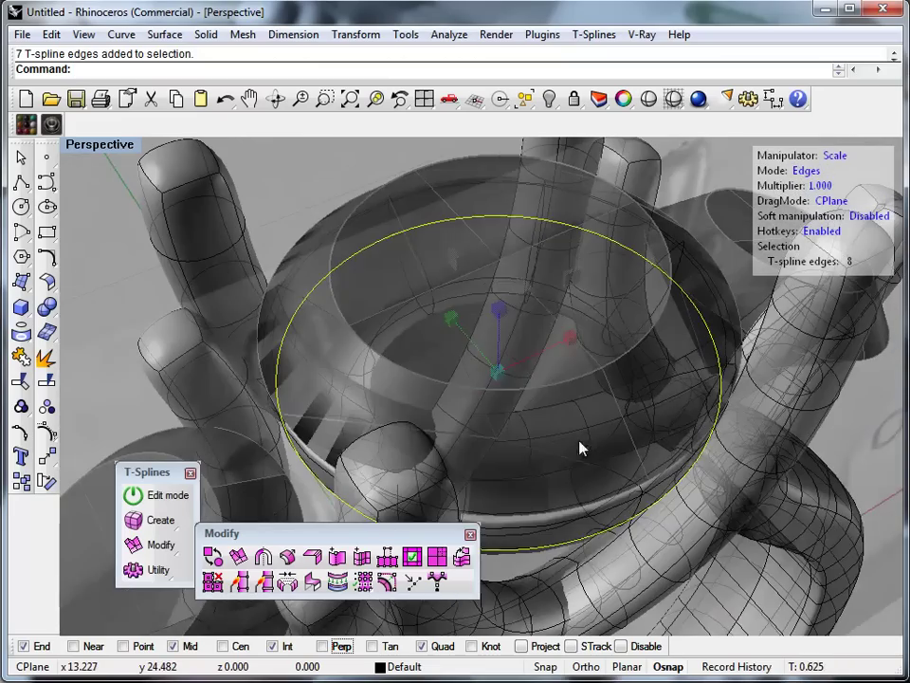
scroll(528, 282, "down", 5)
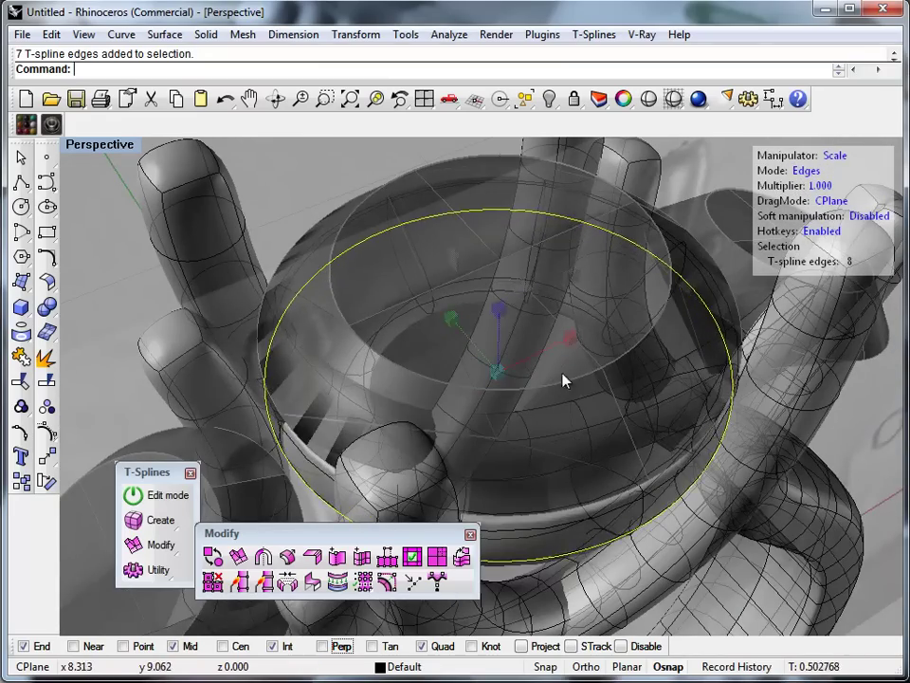
right_click_drag(616, 423, 539, 428)
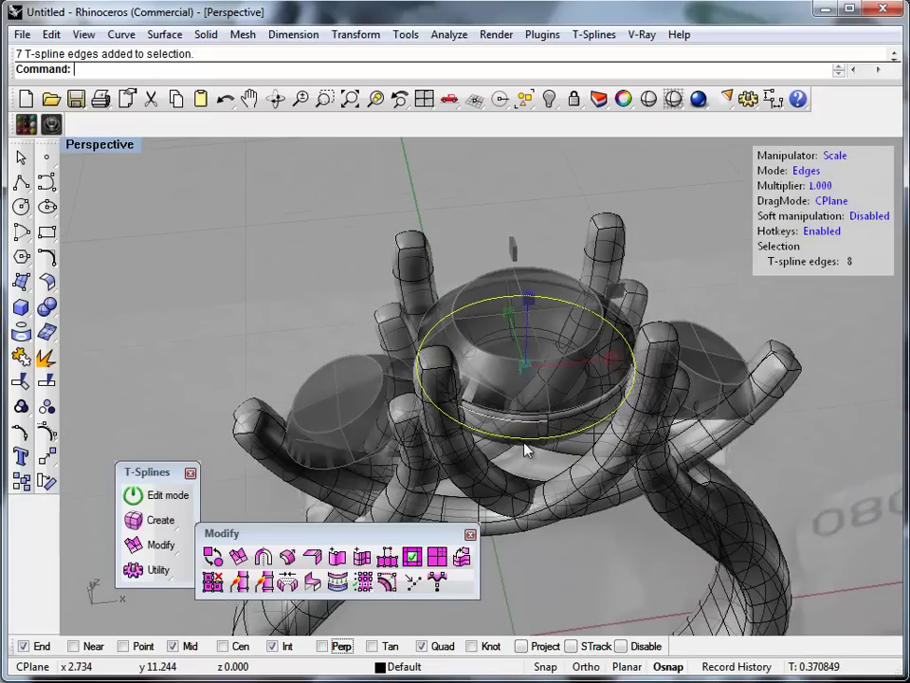
Select the flared torus as a whole object and adjust its size slightly with the T-Splines scale manipulator
key("Escape")
left_click(539, 441)
middle_click(539, 441)
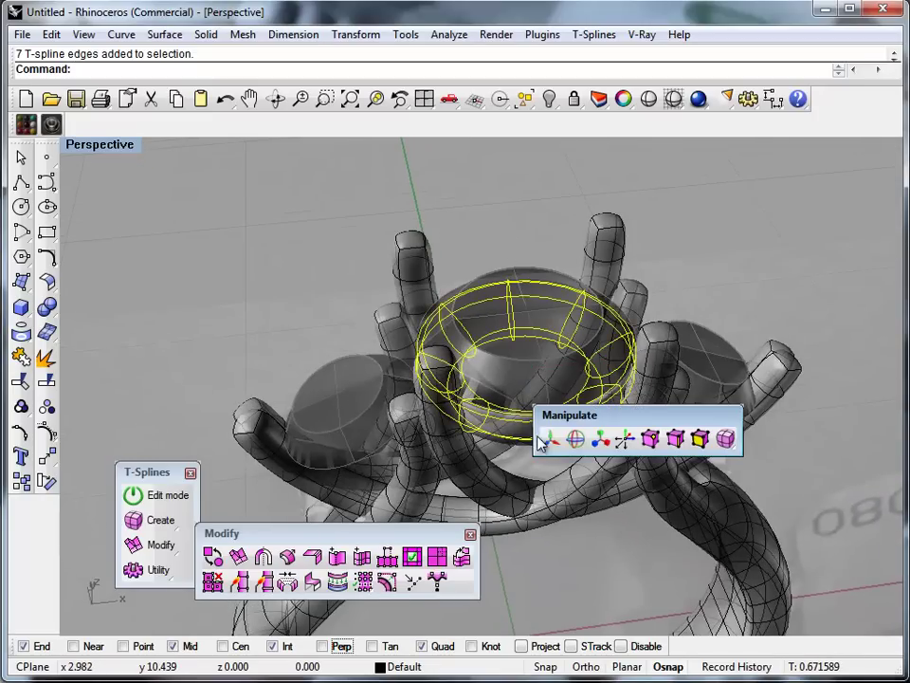
left_click(601, 439)
right_click_drag(566, 359, 585, 384)
right_click_drag(507, 411, 605, 368)
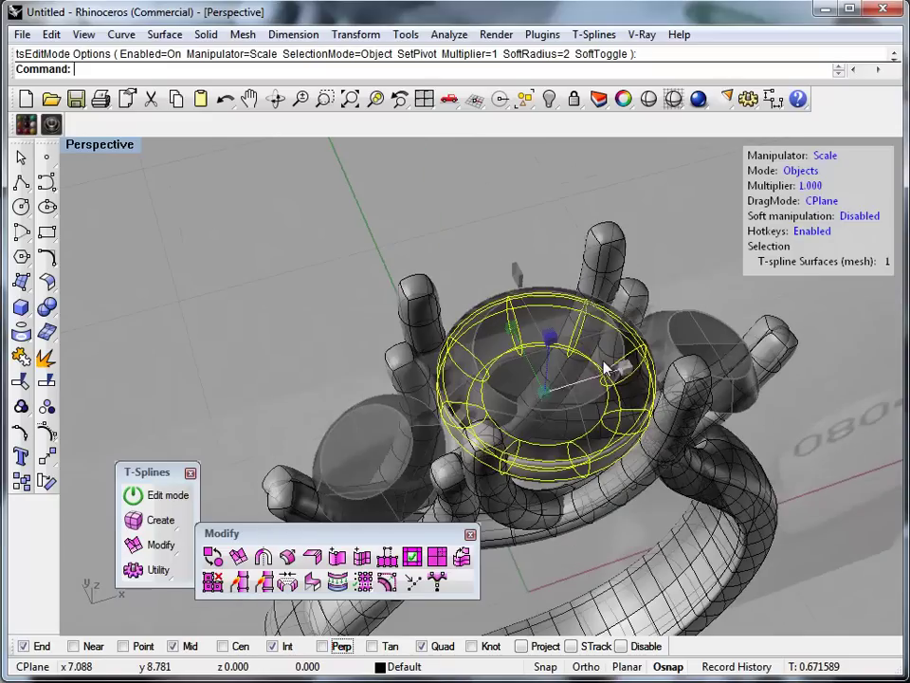
left_click_drag(590, 309, 594, 308)
right_click(630, 416)
right_click_drag(634, 470, 581, 321)
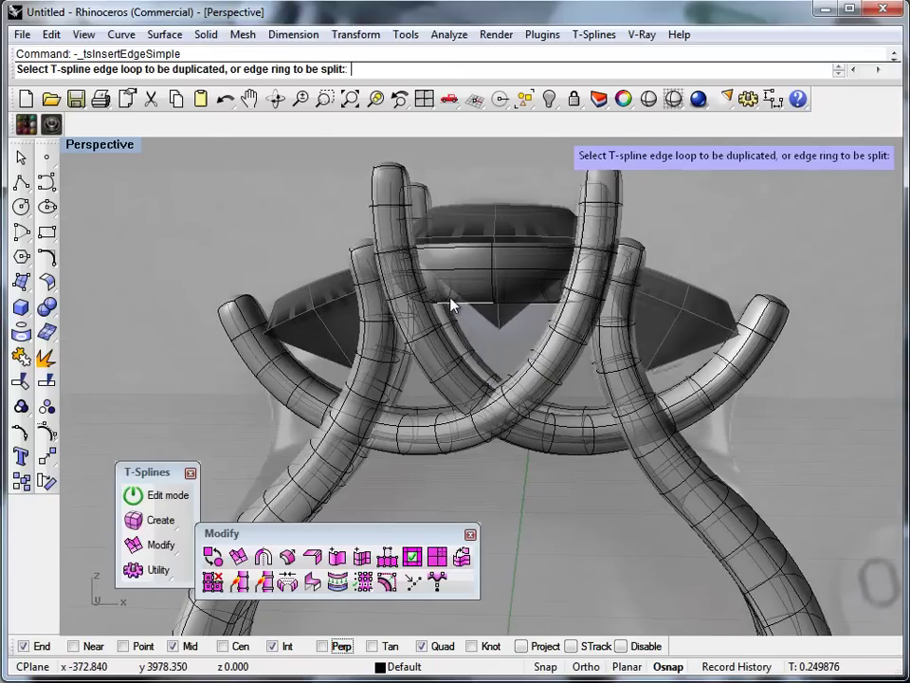
key("Escape")
Make a copy of the torus rotated about 22 degrees around the origin 0,0,0 in the Front view, onto the left side stone
left_click(469, 305)
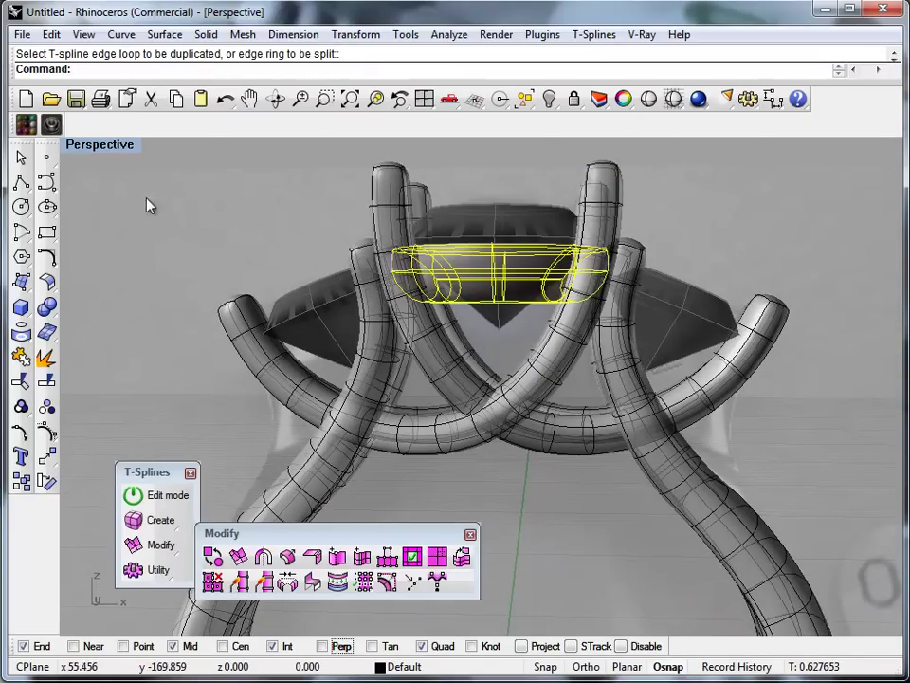
double_click(96, 148)
scroll(332, 378, "down", 6)
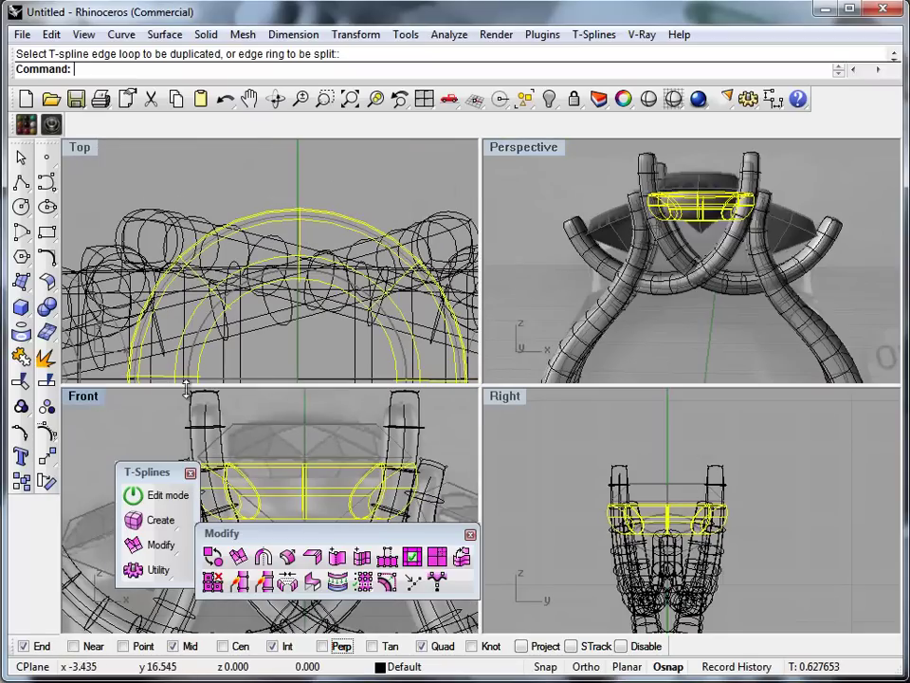
double_click(83, 396)
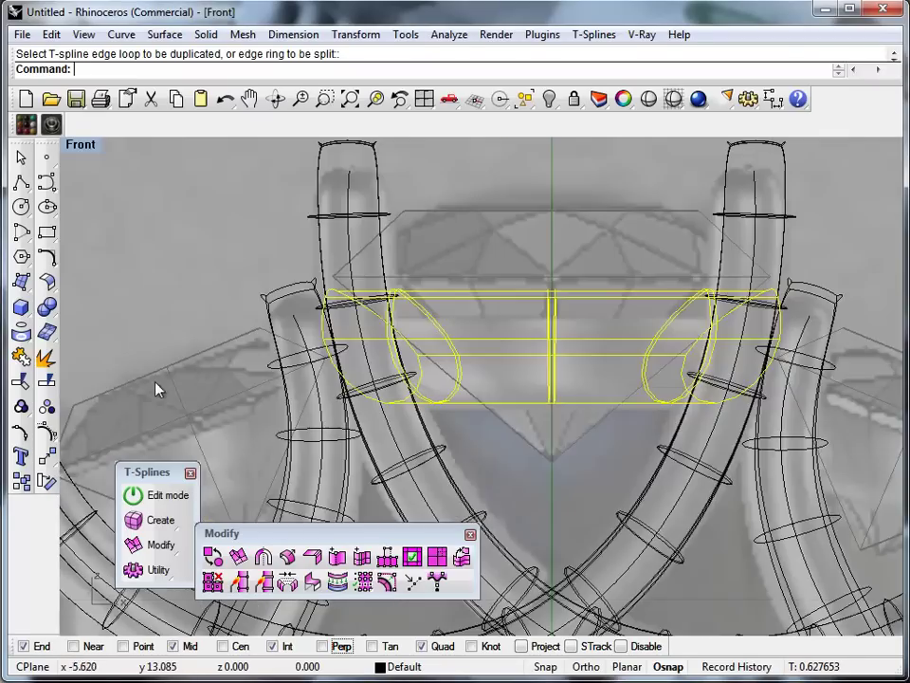
scroll(381, 329, "down", 5)
right_click_drag(535, 414, 568, 393)
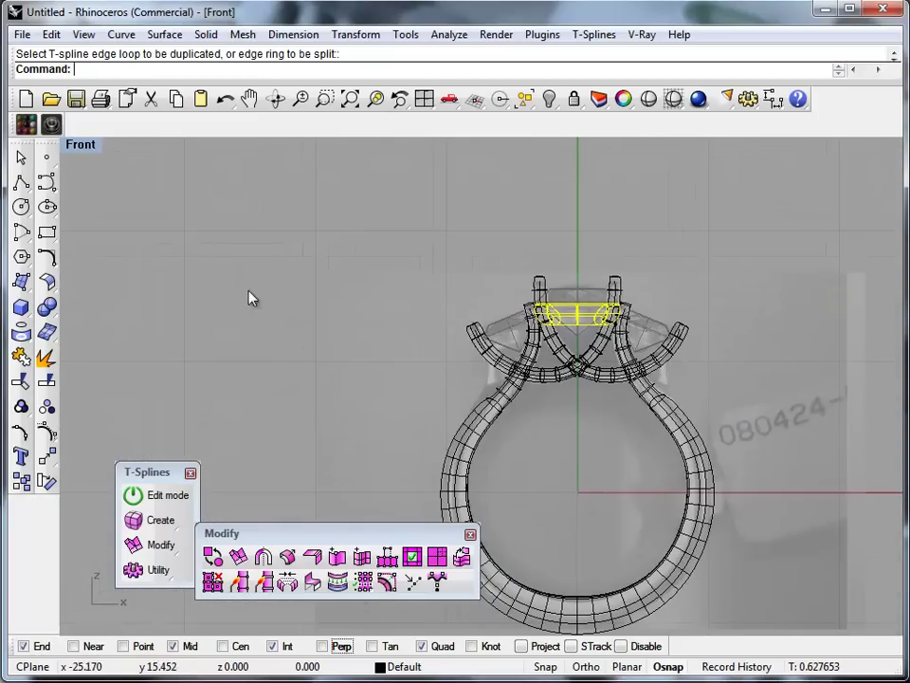
type("ate")
key("Return")
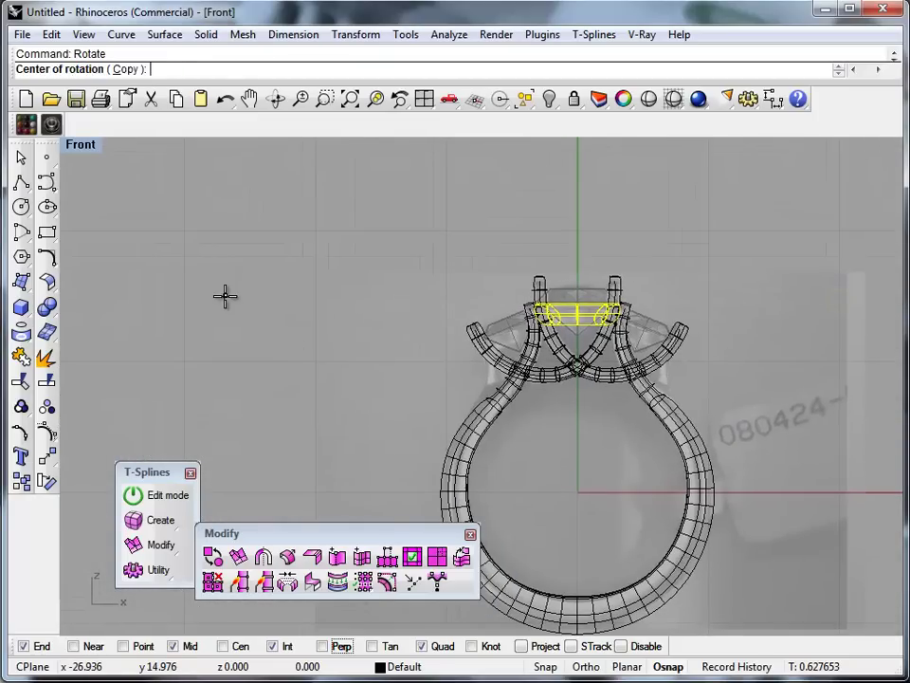
type("0,0,0")
key("Return")
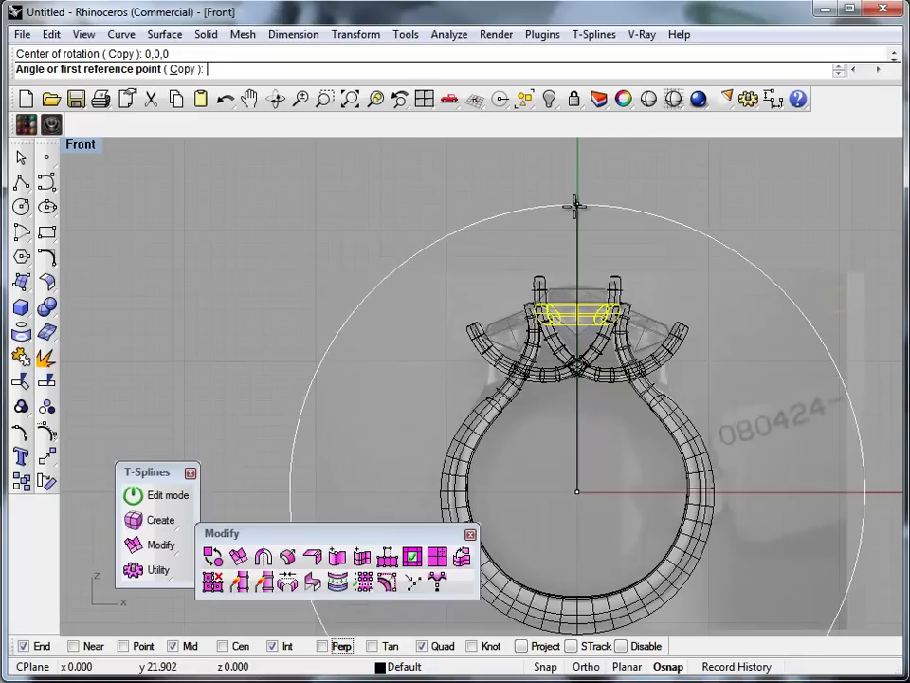
left_click(576, 211)
left_click(158, 69)
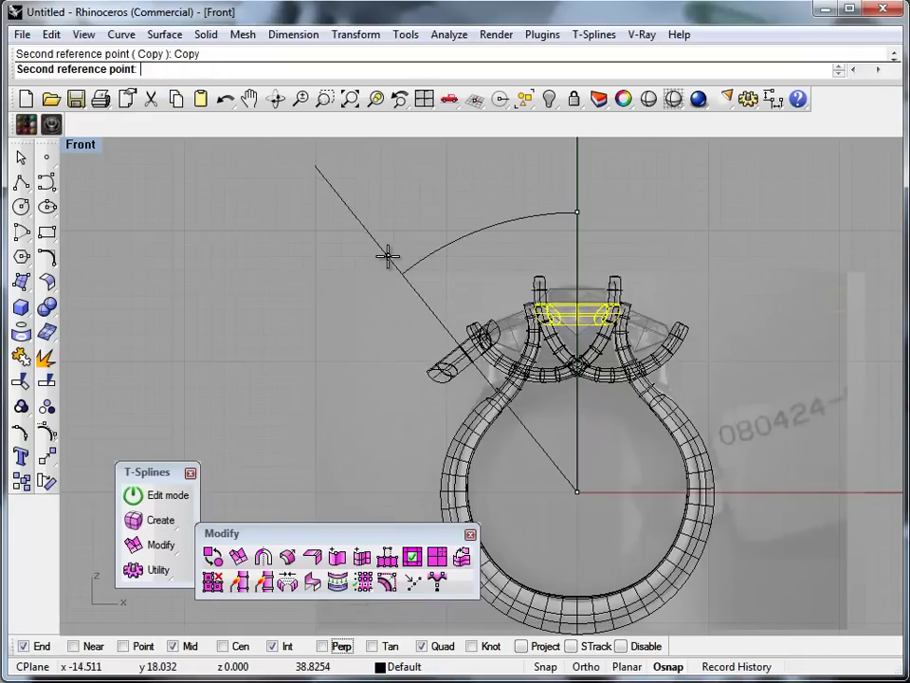
scroll(531, 346, "up", 1)
scroll(527, 342, "up", 5)
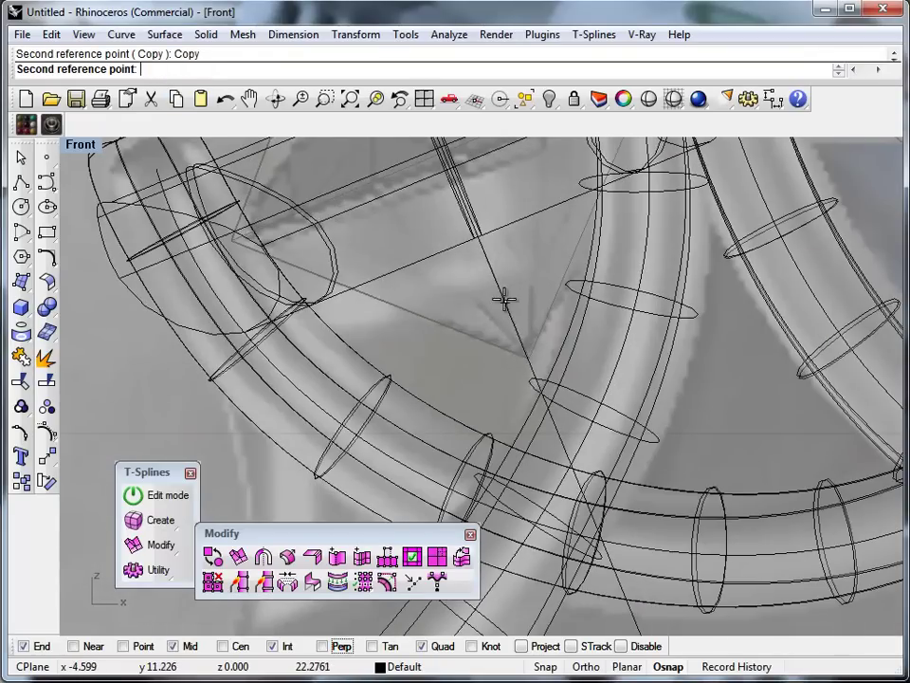
scroll(303, 317, "down", 6)
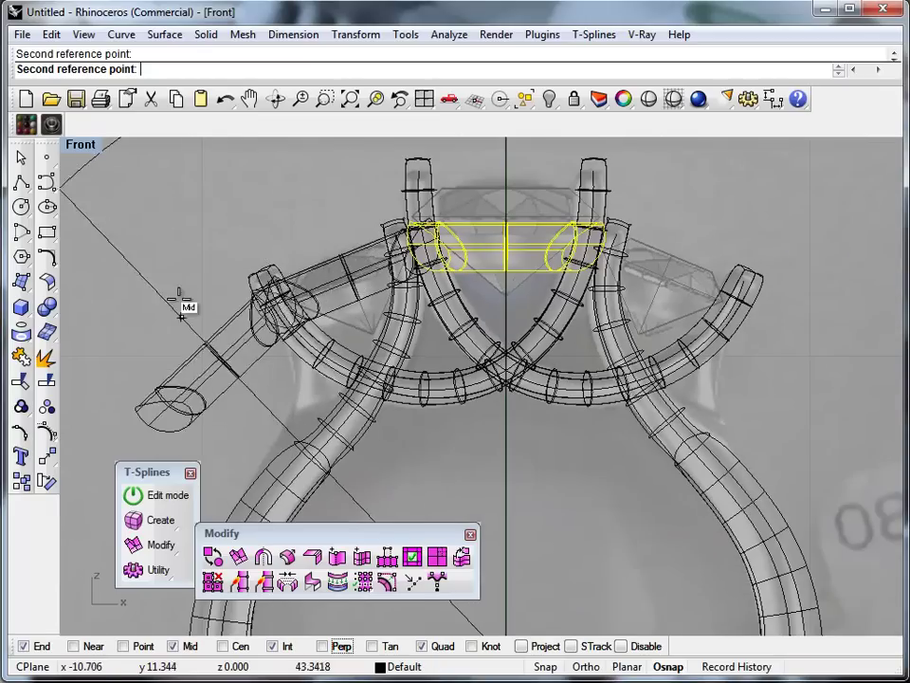
right_click(214, 270)
Place the rotated torus copy and scale it down to about 0.73 of its size from the origin 0,0,0
left_click(333, 311)
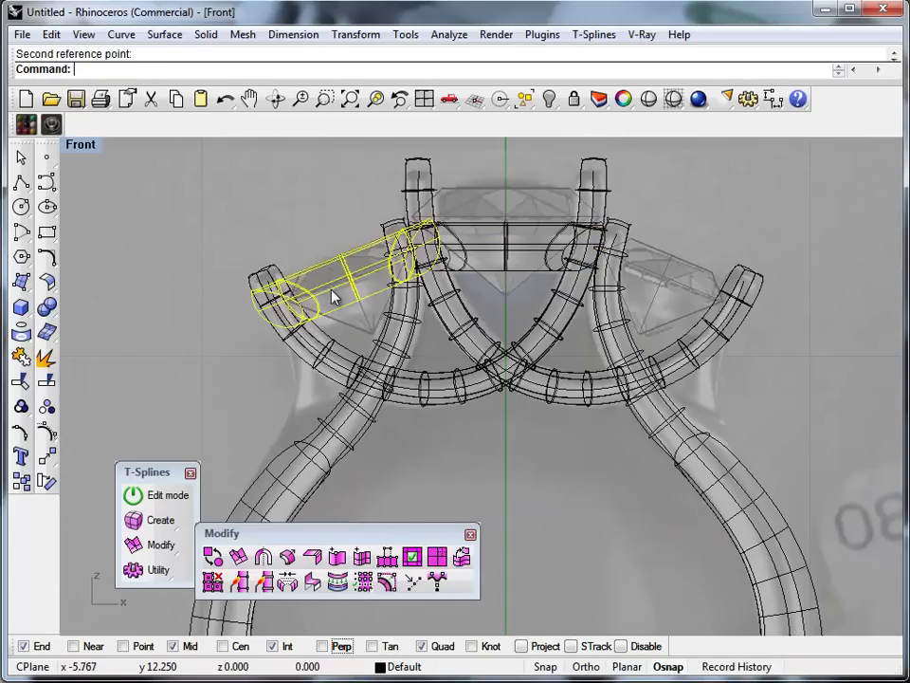
type("Sca")
key("Return")
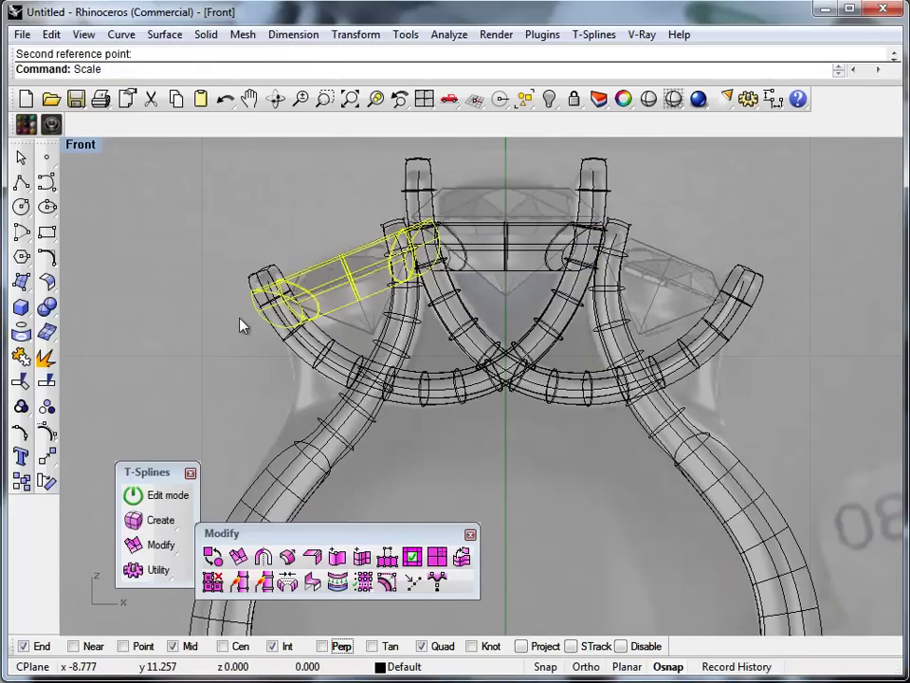
type("0,0,0")
key("Return")
left_click(177, 200)
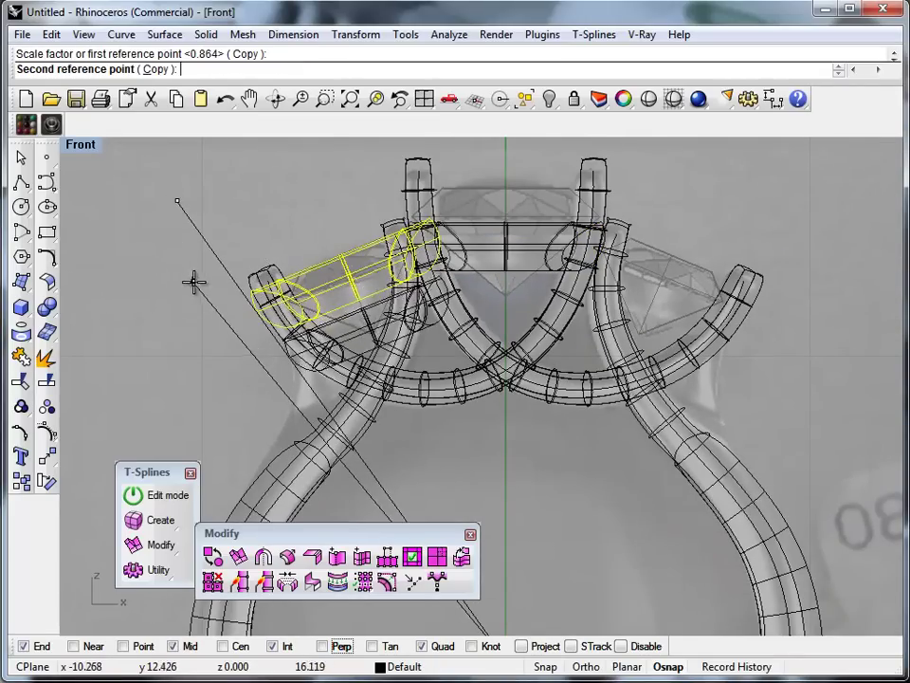
left_click(225, 367)
Select the reduced torus copy and move it up between the prongs beneath the left side stone
left_click(406, 374)
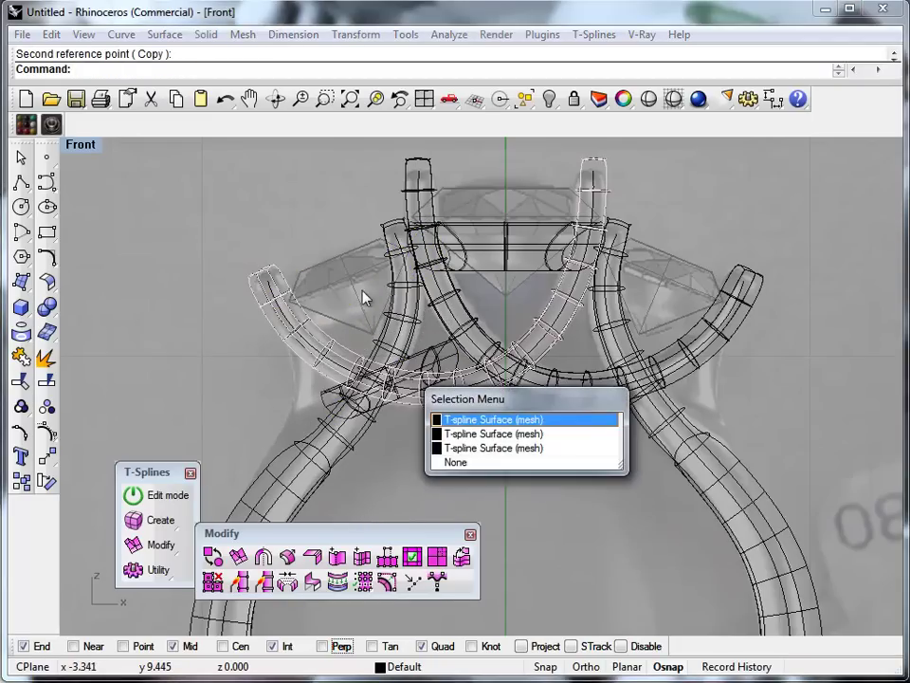
left_click(403, 421)
left_click(433, 350)
left_click_drag(433, 357, 392, 271)
key("Escape")
double_click(81, 144)
right_click_drag(589, 265, 732, 278)
scroll(295, 443, "up", 5)
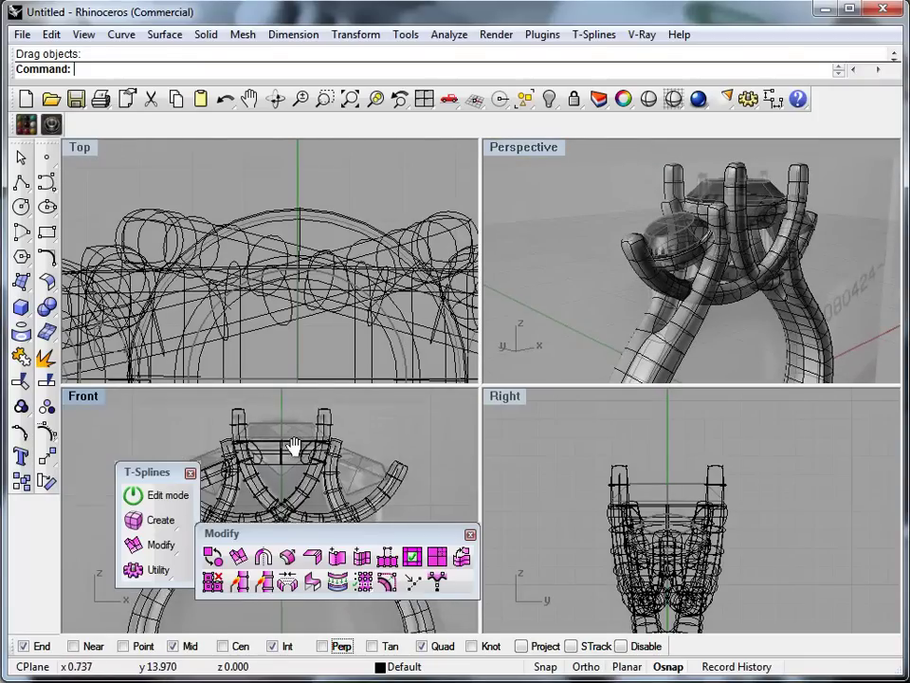
Move the side-stone torus in the Front view to the empty area below the crossing prongs
double_click(84, 399)
scroll(407, 411, "up", 2)
left_click(452, 420)
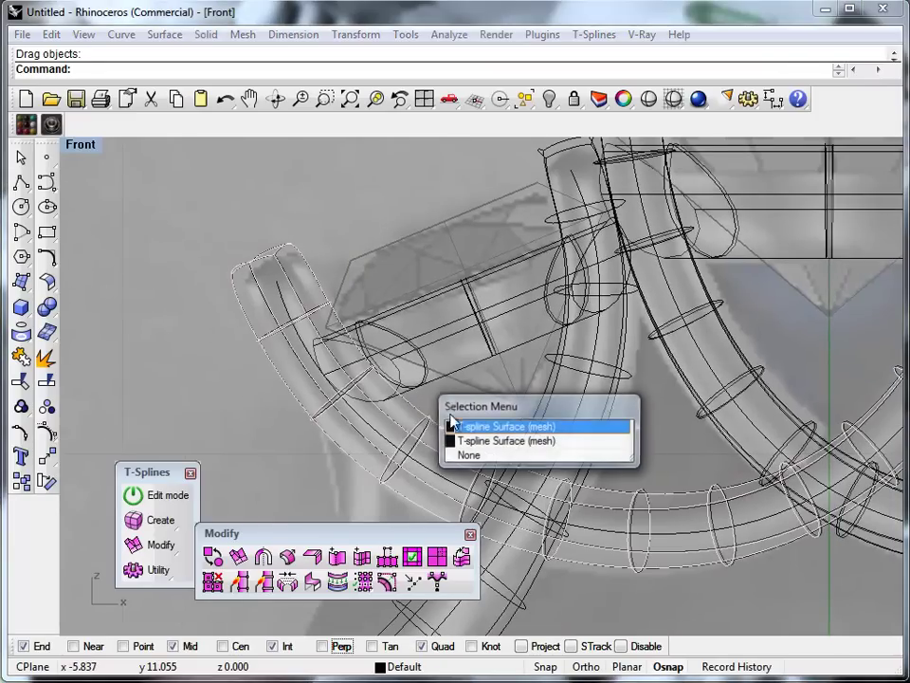
left_click(266, 457)
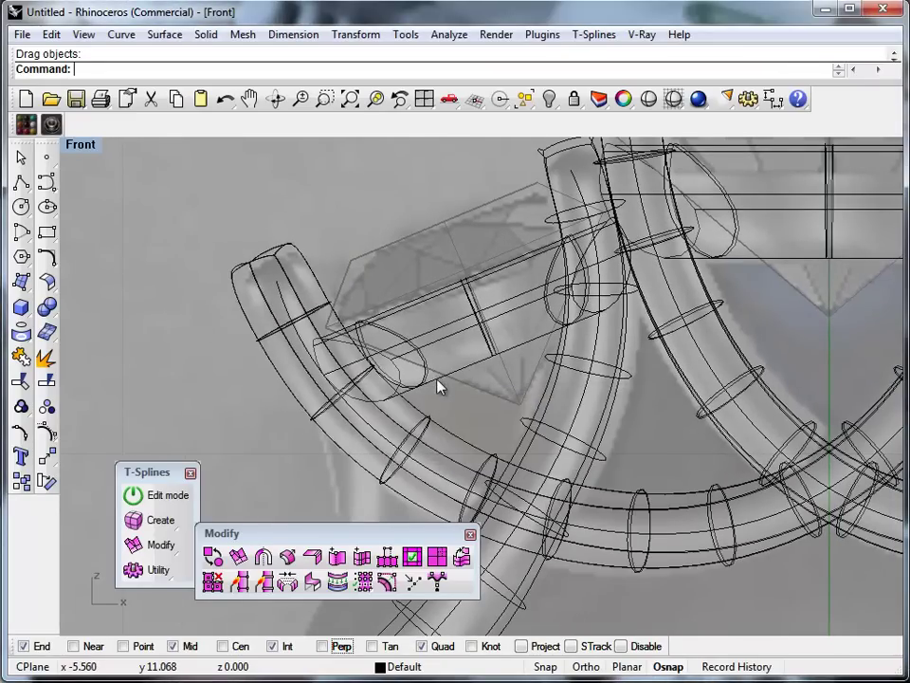
left_click(402, 384)
left_click_drag(430, 377, 574, 567)
right_click_drag(714, 597, 563, 310)
left_click_drag(412, 291, 601, 518)
scroll(688, 530, "down", 6)
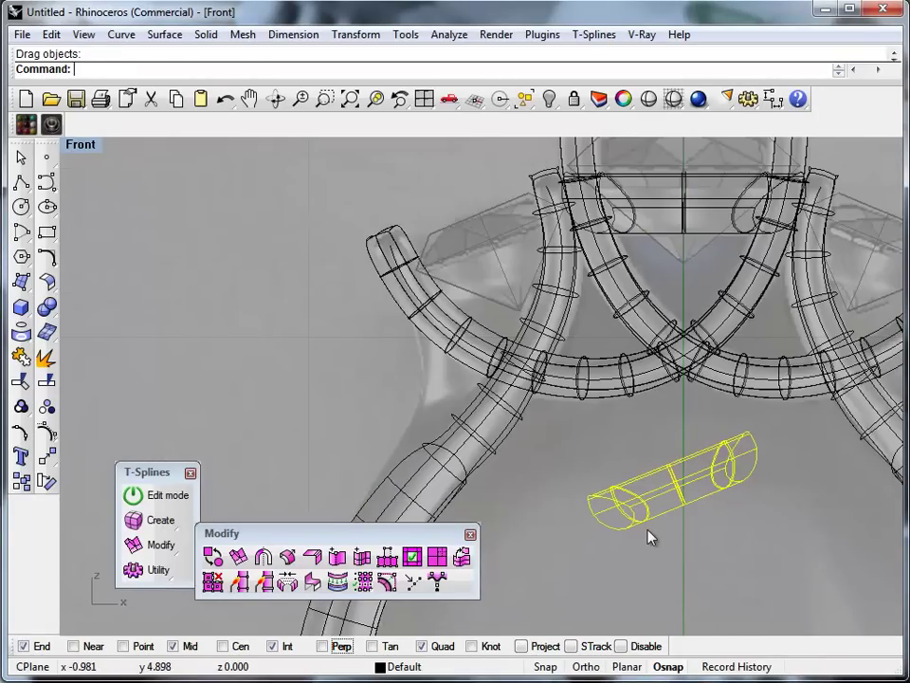
key("Return")
type("0,0,0")
key("Return")
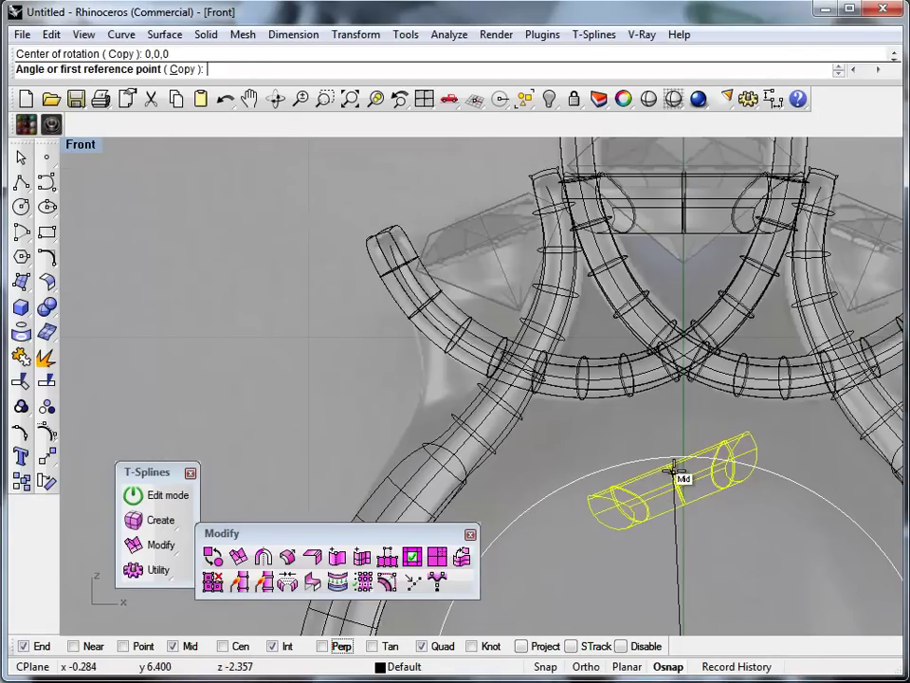
key("Escape")
Rotate the tilted torus about the midpoint of its underside until it lies horizontally in the Front view
key("Return")
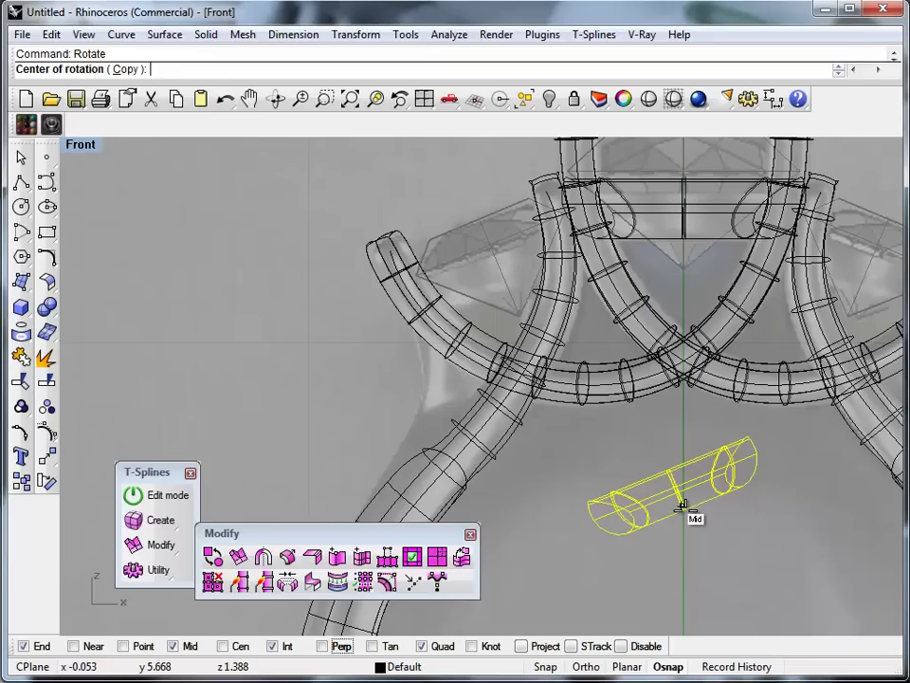
left_click(681, 504)
left_click(654, 434)
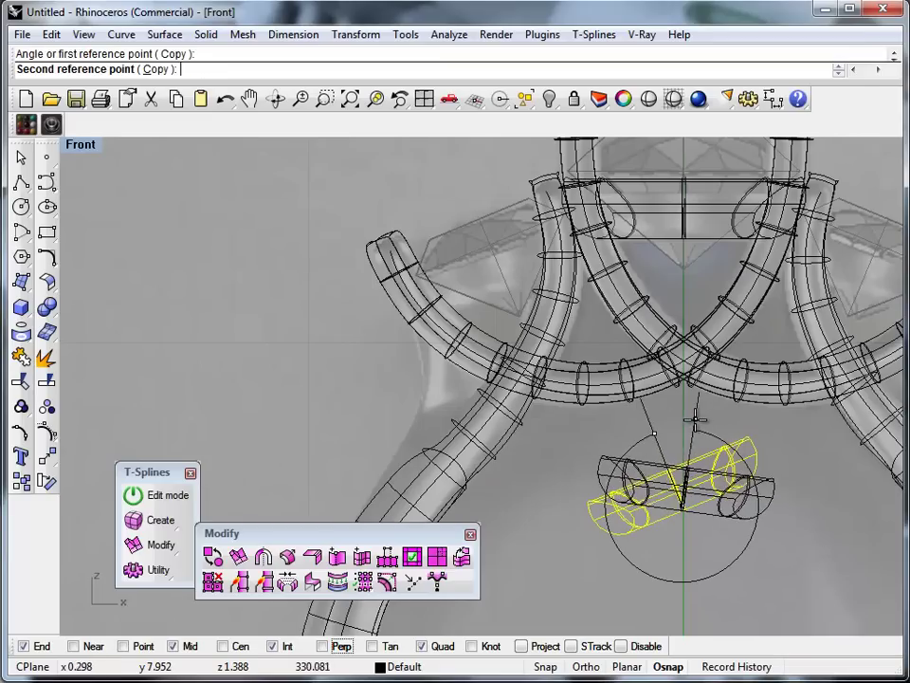
left_click(684, 418)
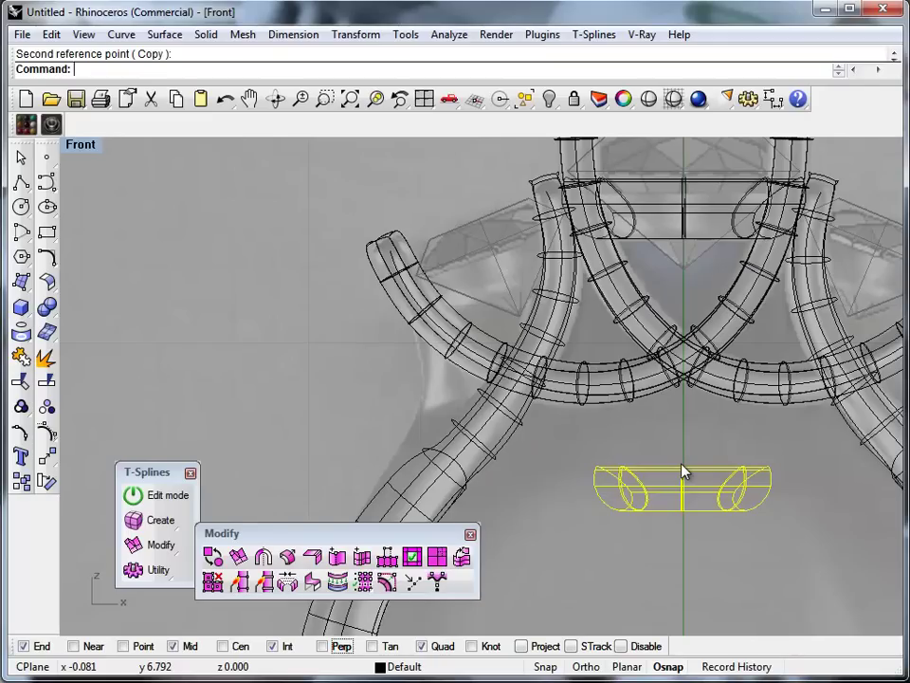
Stretch the levelled torus vertically with Scale1D by a factor of about 1.33
type("Scale1D")
key("Return")
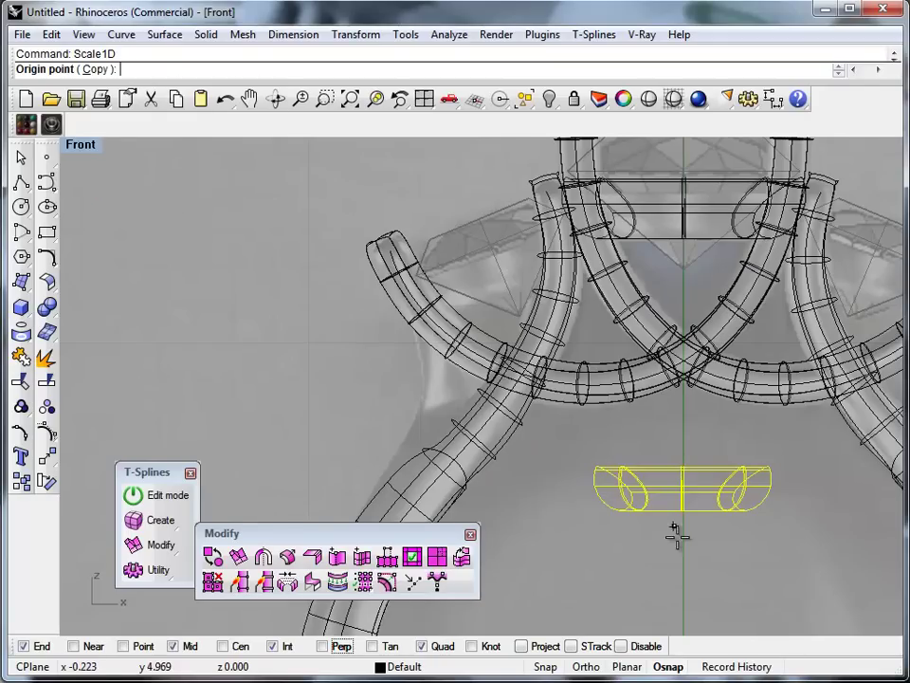
left_click(675, 557)
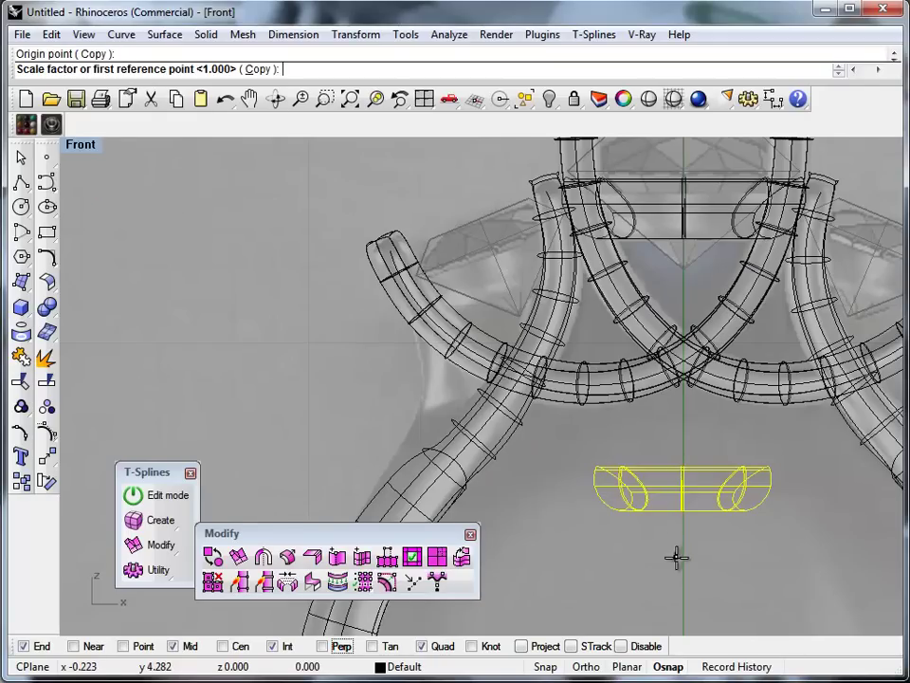
left_click(677, 442)
left_click(679, 409)
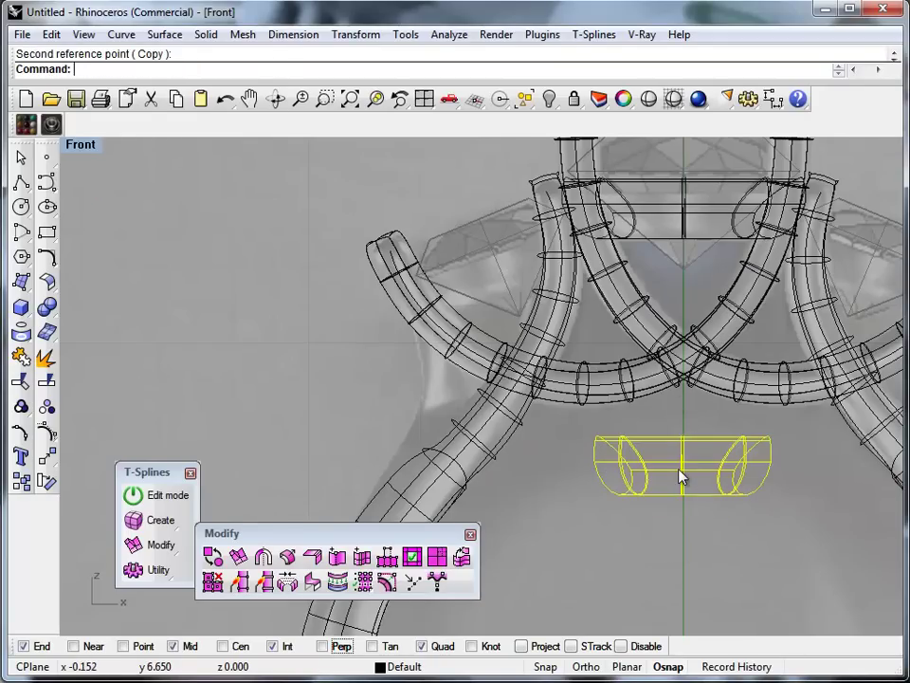
Rotate the taller torus counterclockwise by about 21.5 degrees to match the left side stone's tilt
type("Rotate")
key("Return")
left_click(663, 567)
left_click(583, 539)
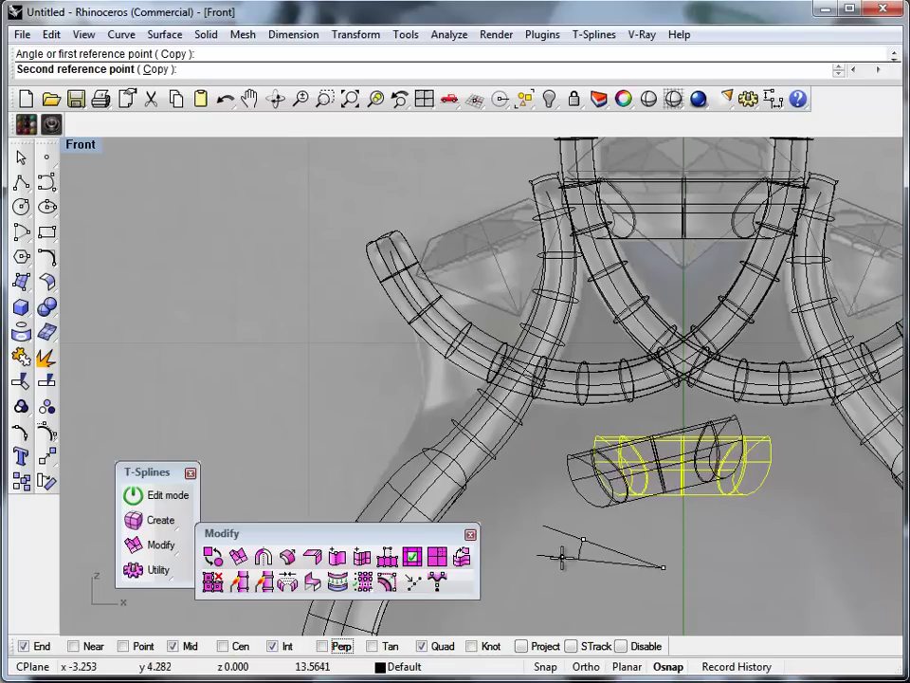
left_click(586, 570)
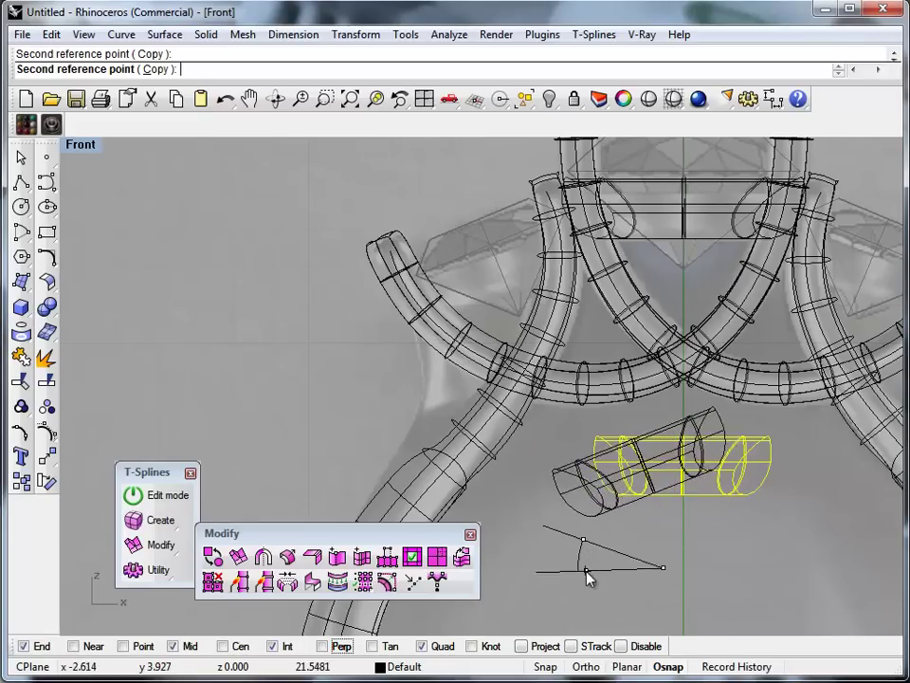
left_click(587, 576)
Move the tilted torus back to the left side stone, scale it down from the origin 0,0,0 and fit it between the prongs
left_click_drag(599, 487, 449, 279)
key("Return")
type("0")
key("Return")
left_click(198, 217)
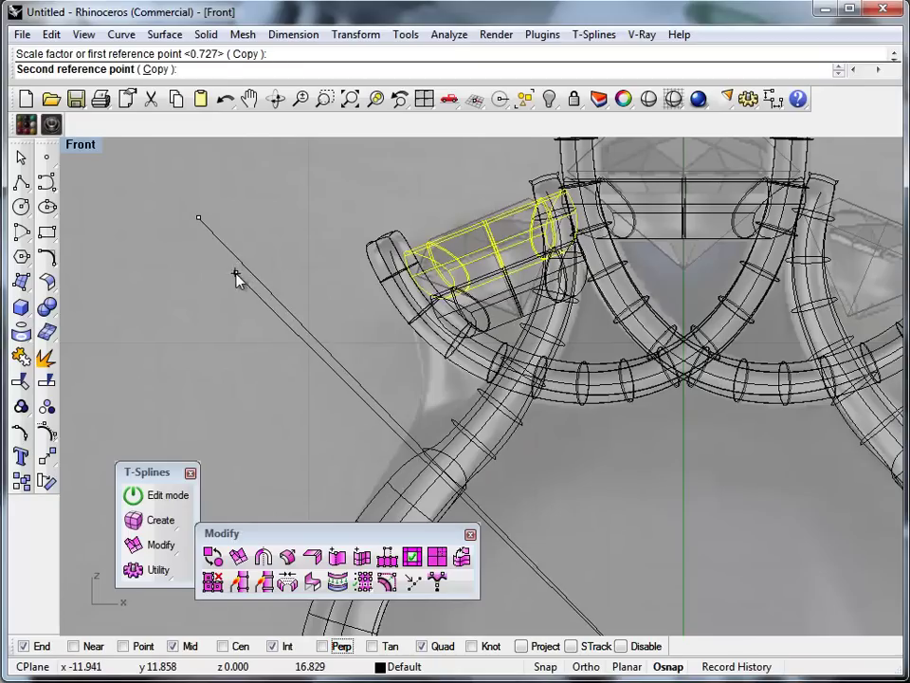
left_click(236, 276)
left_click_drag(514, 298, 497, 276)
left_click(297, 356)
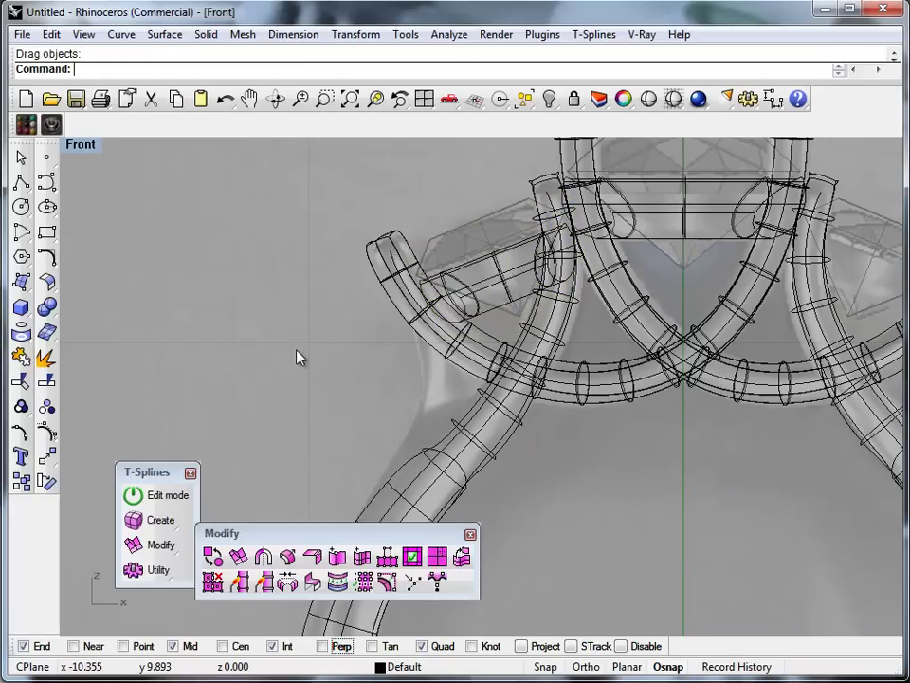
Reduce the left torus's height slightly with Scale1D along the side stone's tilted axis
scroll(501, 256, "up", 2)
left_click(486, 308)
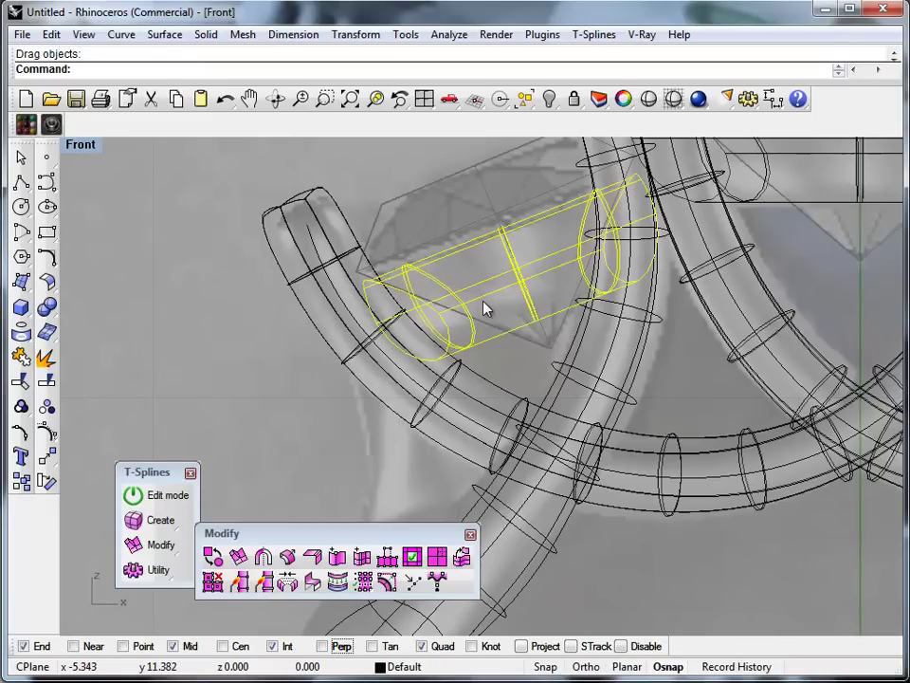
type("d")
key("Return")
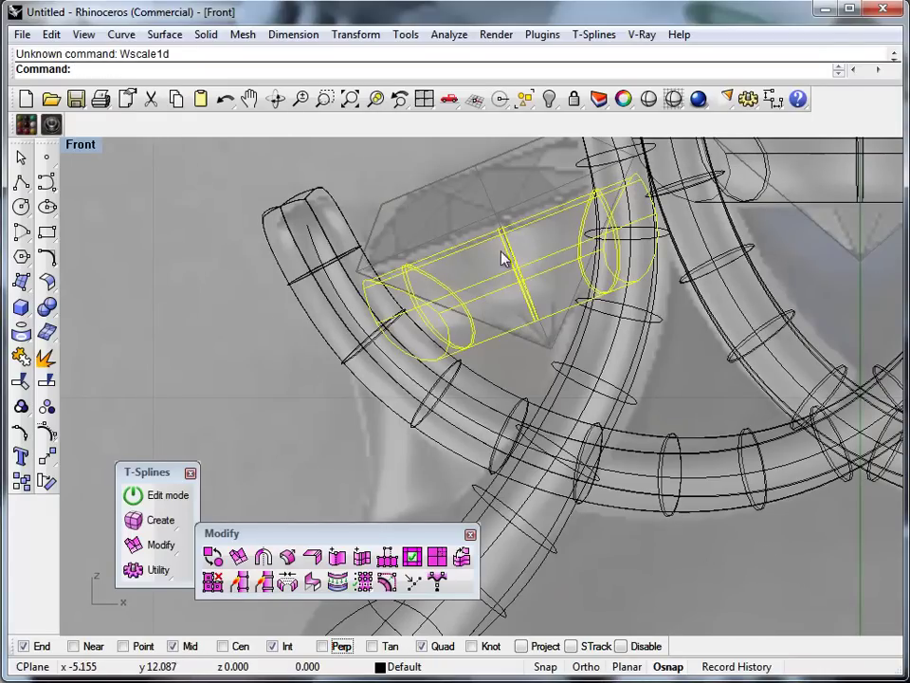
type("Scale1D")
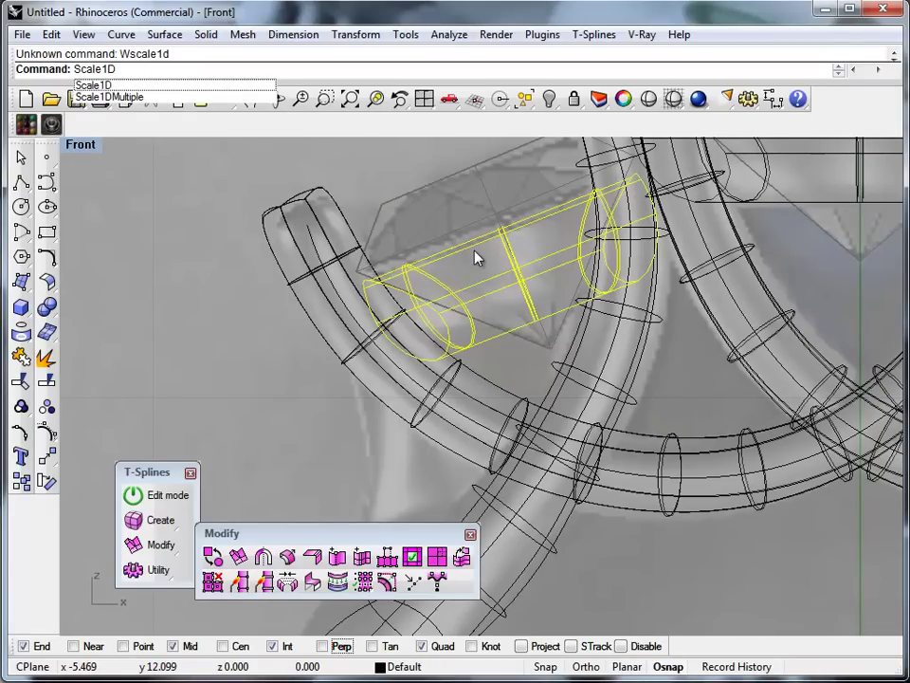
key("Return")
left_click(492, 199)
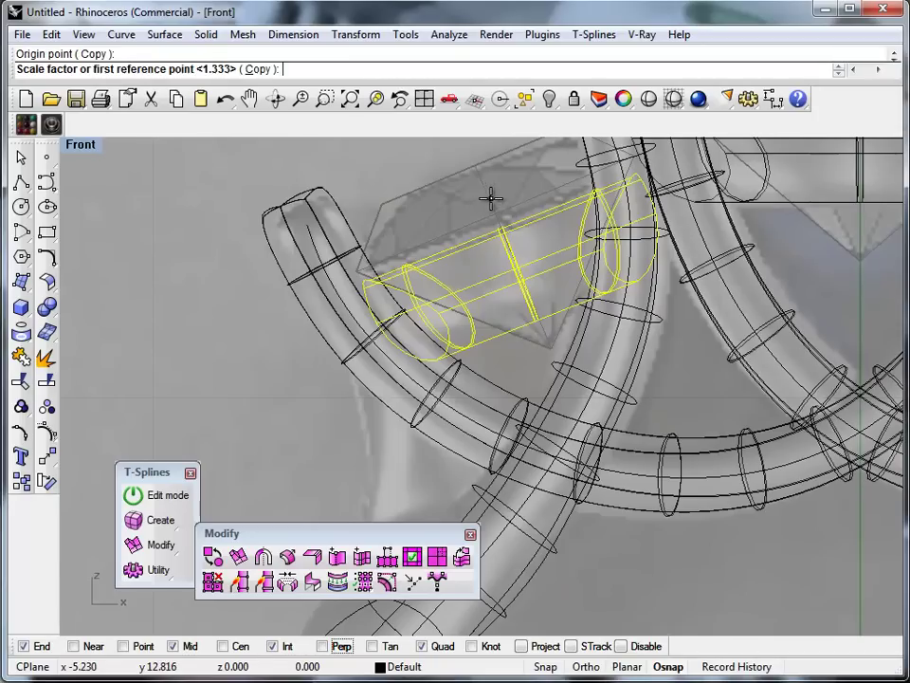
left_click(645, 574)
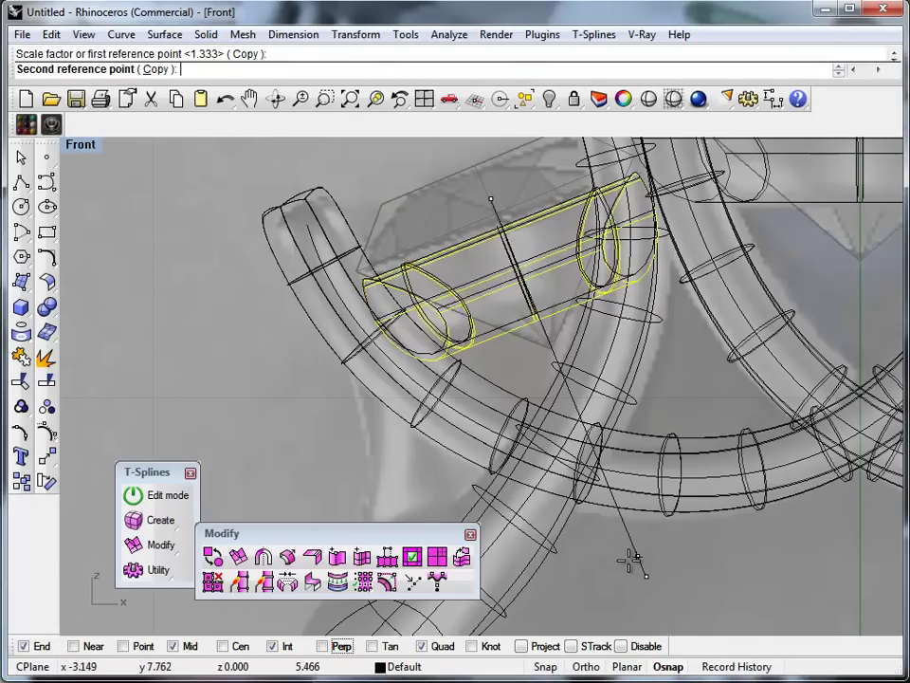
left_click(462, 406)
left_click(217, 300)
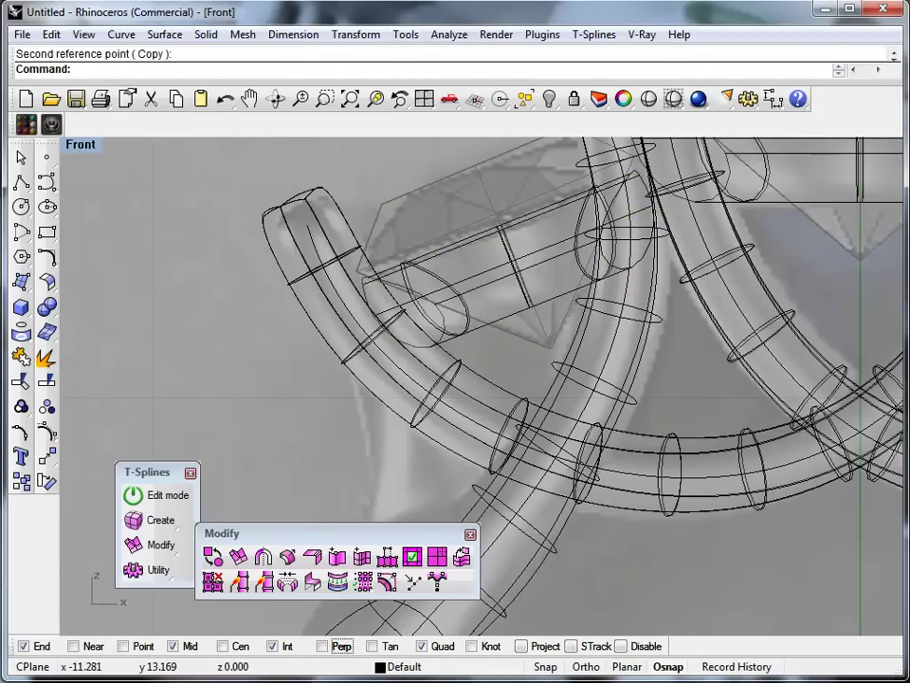
Mirror the left side-stone torus across the vertical axis through the origin 0,0,0 onto the right side stone
double_click(78, 147)
scroll(620, 238, "up", 8)
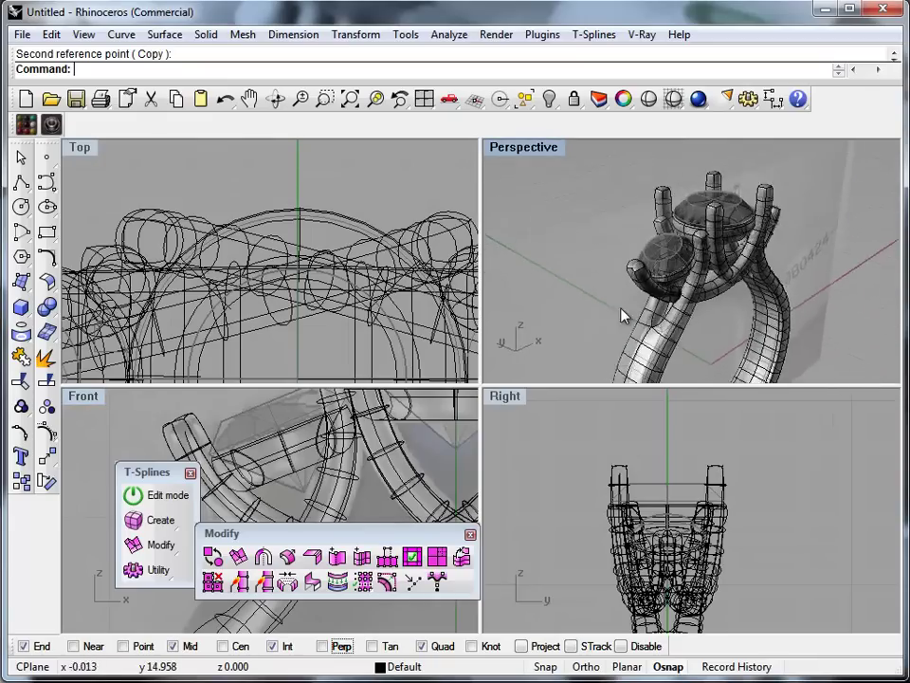
right_click_drag(683, 289, 536, 269)
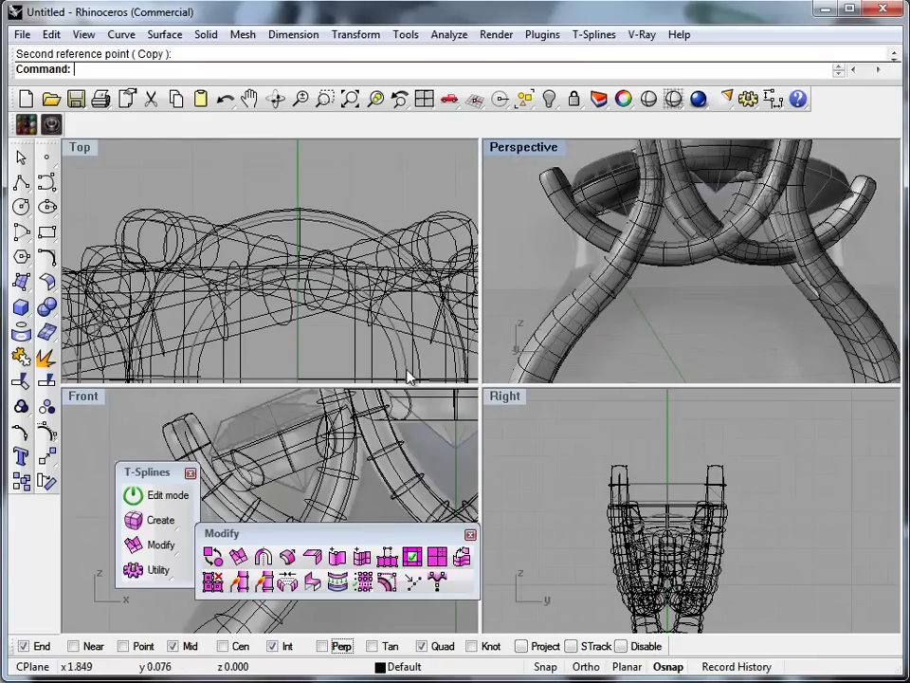
double_click(83, 396)
scroll(190, 394, "down", 5)
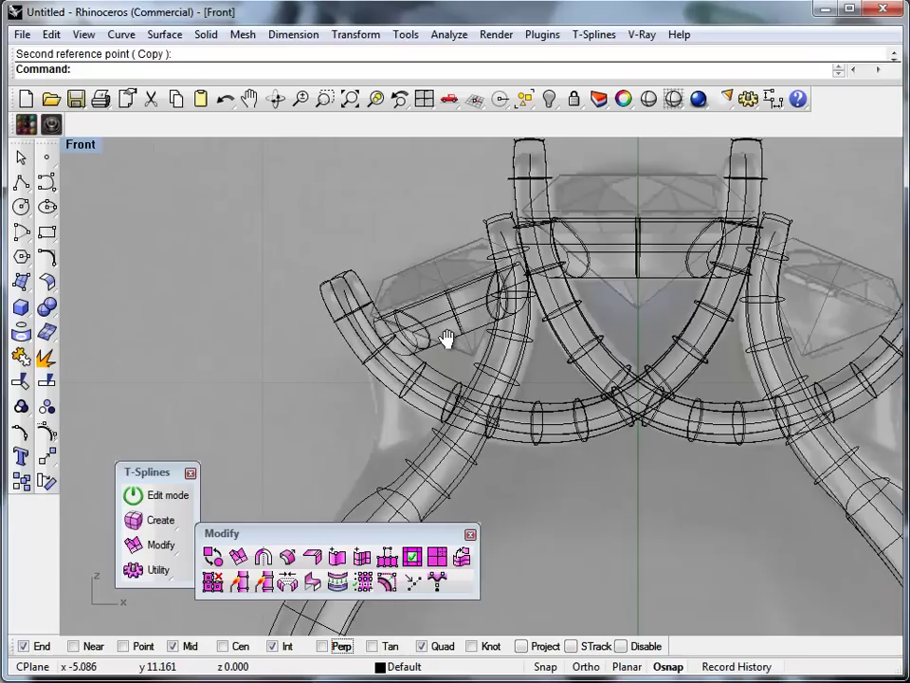
type("Mirror")
key("Return")
type("0")
key("Return")
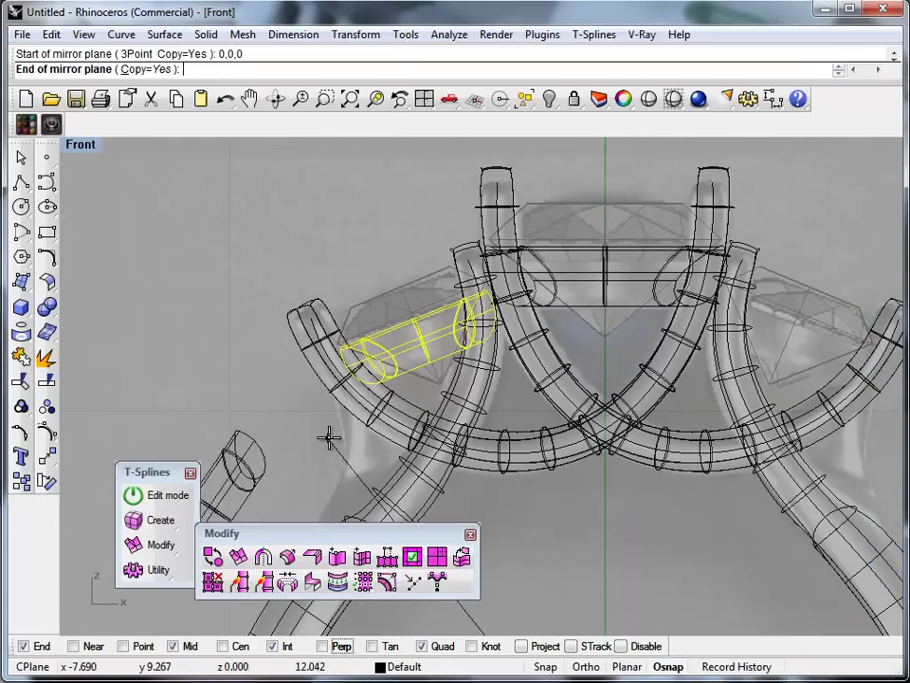
left_click(606, 157)
key("Escape")
scroll(400, 338, "down", 5)
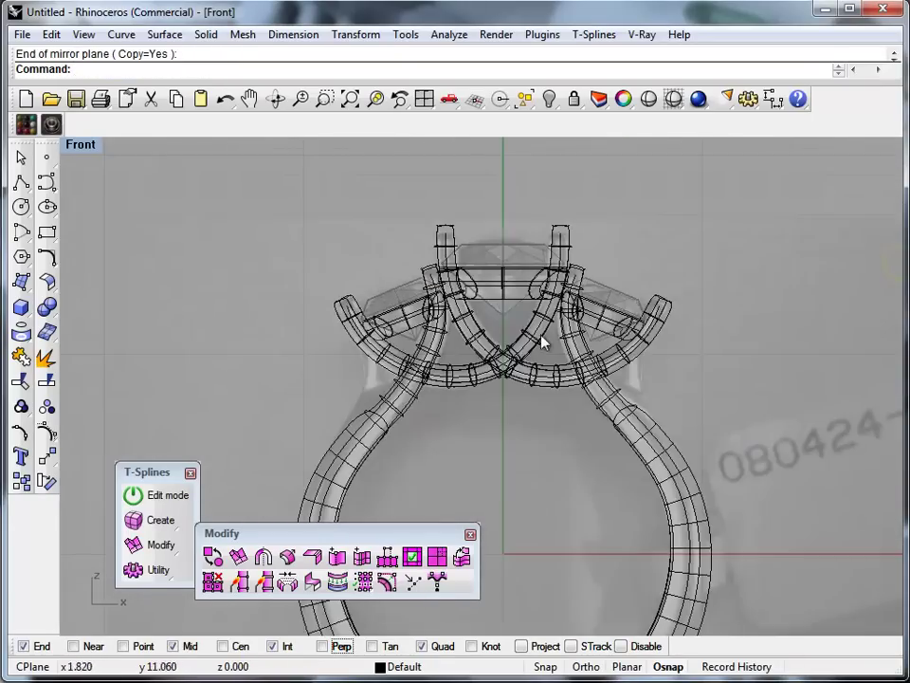
Delete the leftover guide curve running through the middle of the ring's shank
scroll(607, 550, "up", 5)
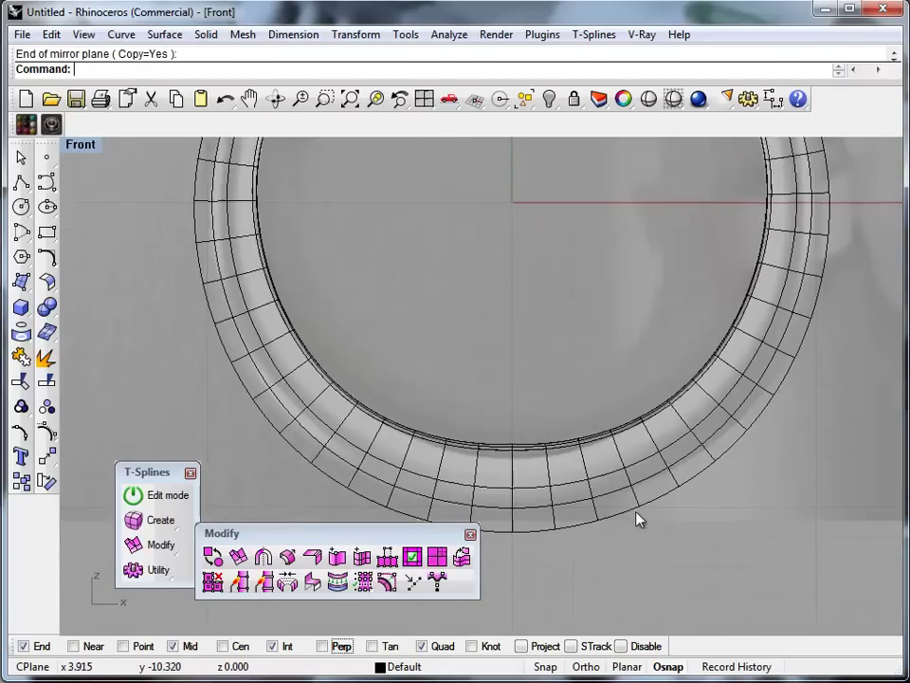
left_click(642, 466)
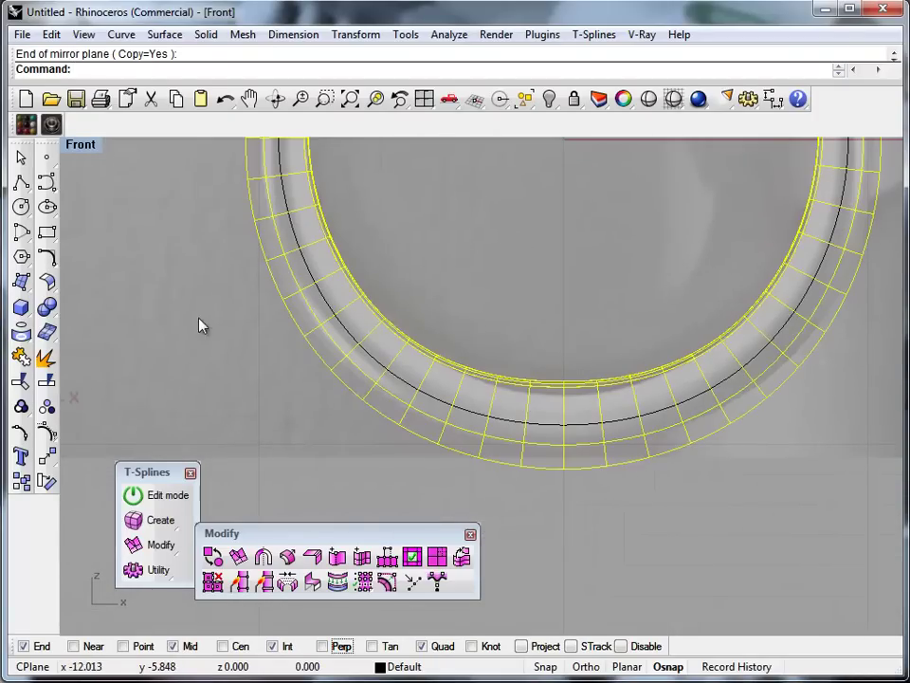
scroll(502, 418, "down", 2)
key("Escape")
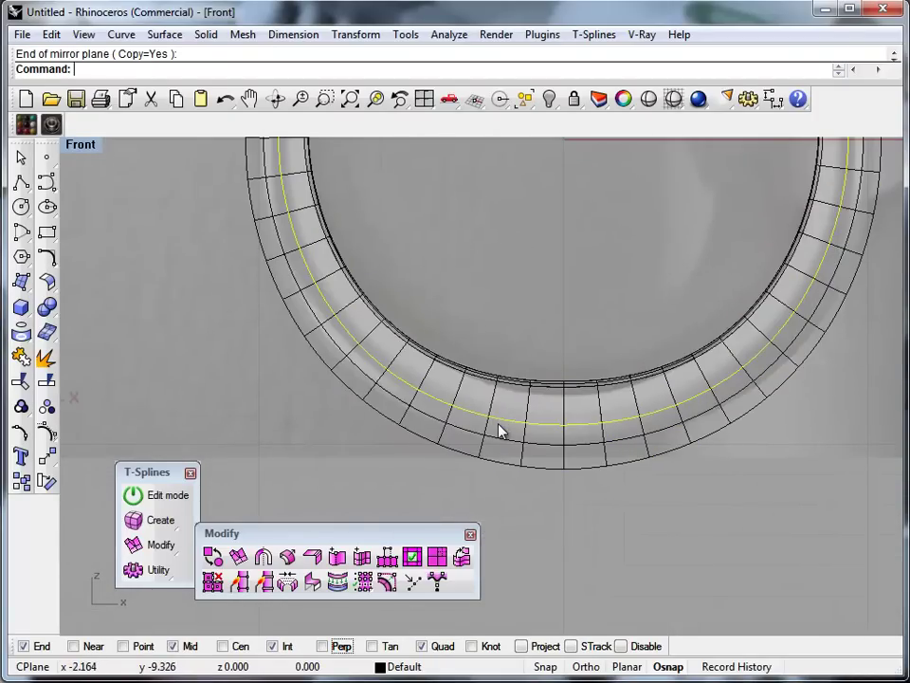
scroll(498, 425, "down", 2)
scroll(313, 403, "down", 2)
scroll(402, 353, "up", 2)
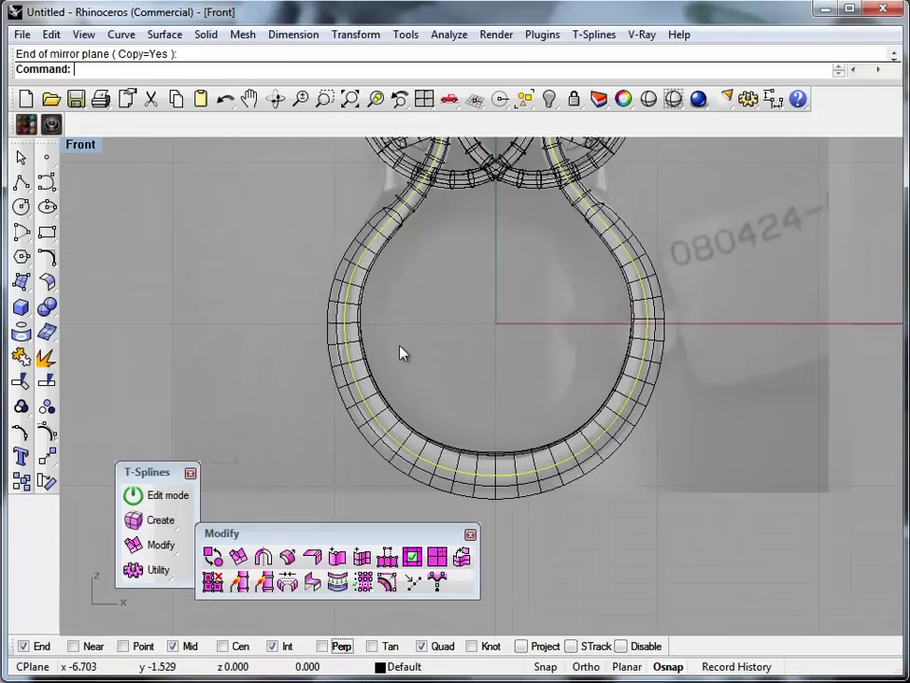
double_click(93, 150)
right_click_drag(504, 230, 633, 306)
scroll(633, 306, "up", 5)
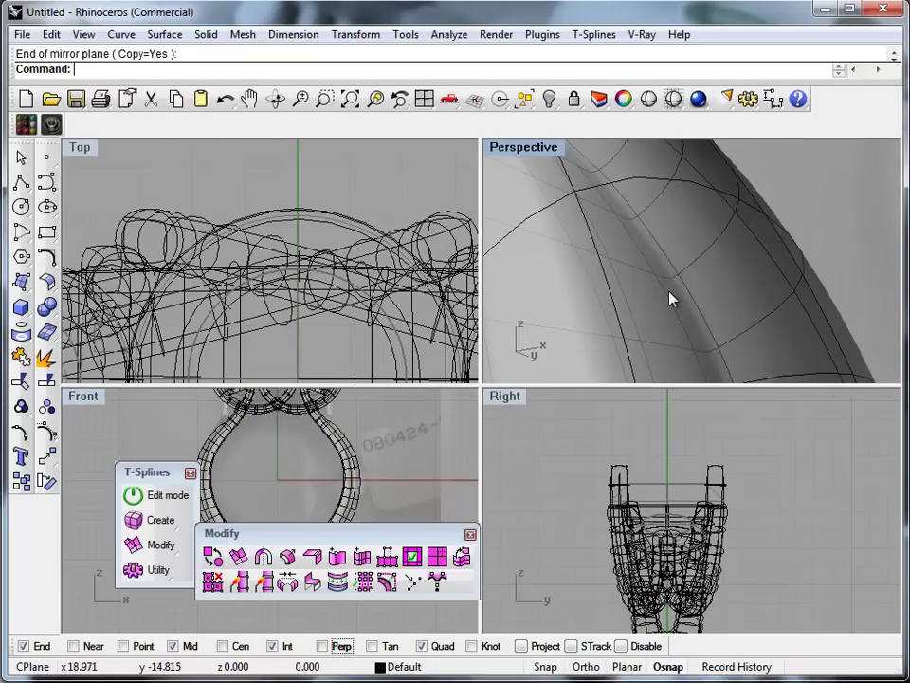
scroll(671, 300, "down", 3)
left_click(649, 289)
right_click_drag(572, 283, 693, 283)
key("Delete")
scroll(663, 251, "down", 5)
right_click_drag(646, 228, 631, 325)
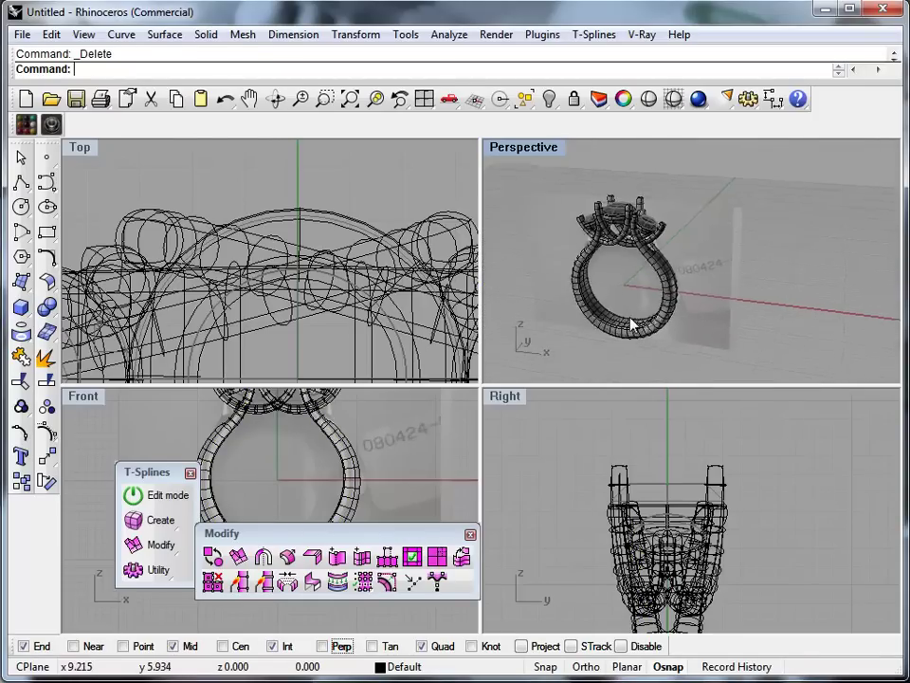
Turn on T-Splines edge editing and select a full edge loop along the outer side of the shank
double_click(512, 150)
right_click_drag(360, 436, 614, 432)
scroll(648, 374, "up", 5)
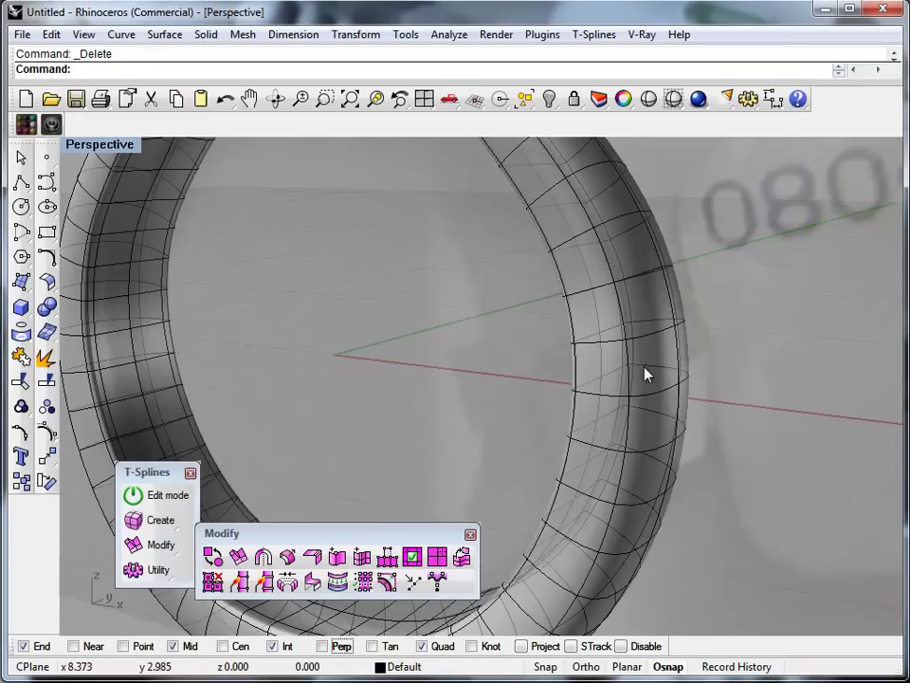
middle_click(487, 413)
left_click(546, 416)
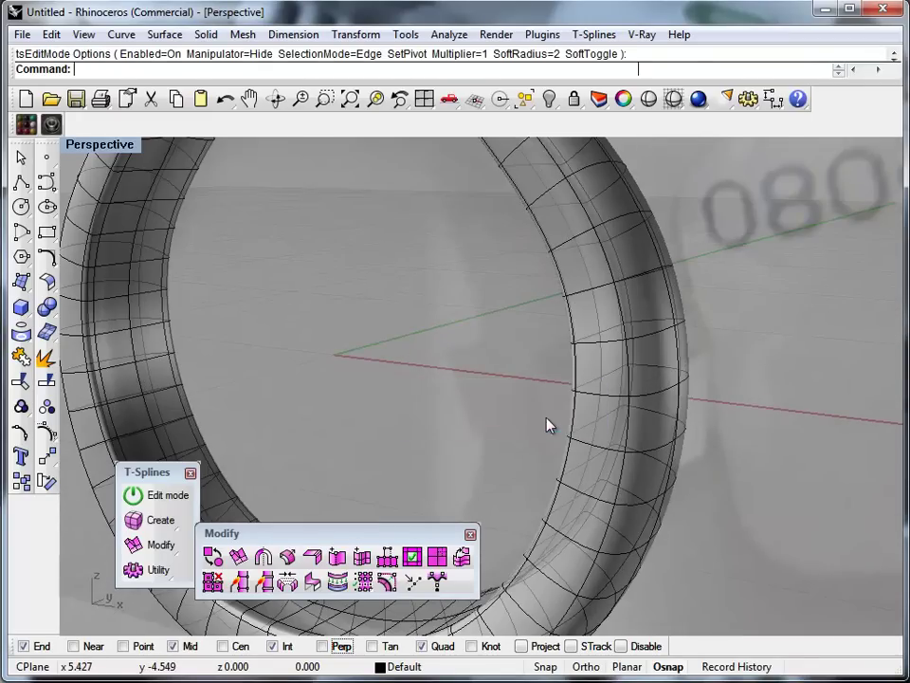
double_click(633, 428)
right_click_drag(646, 443, 554, 420)
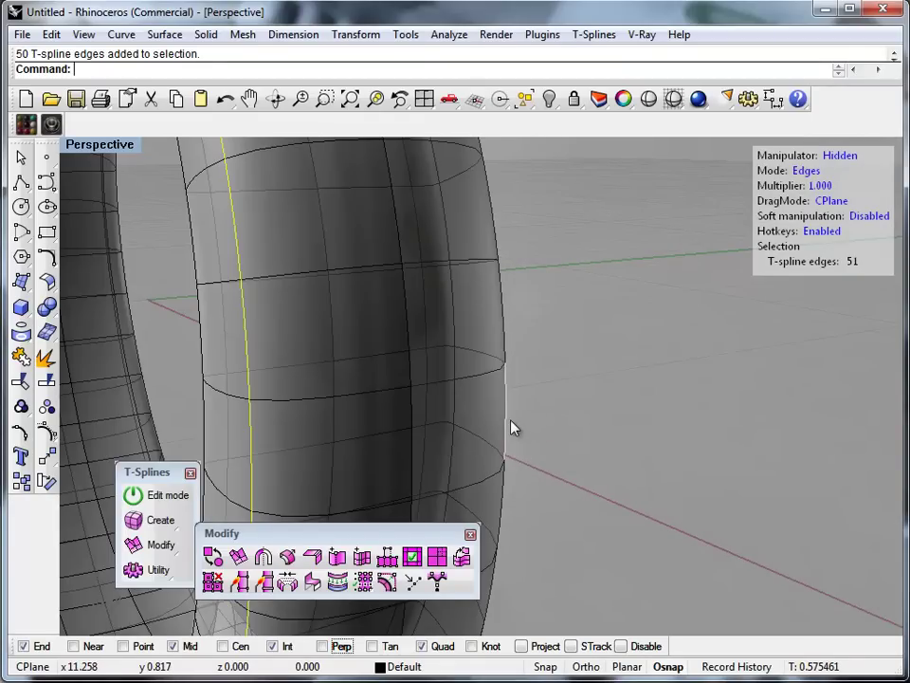
left_click(511, 428, "shift")
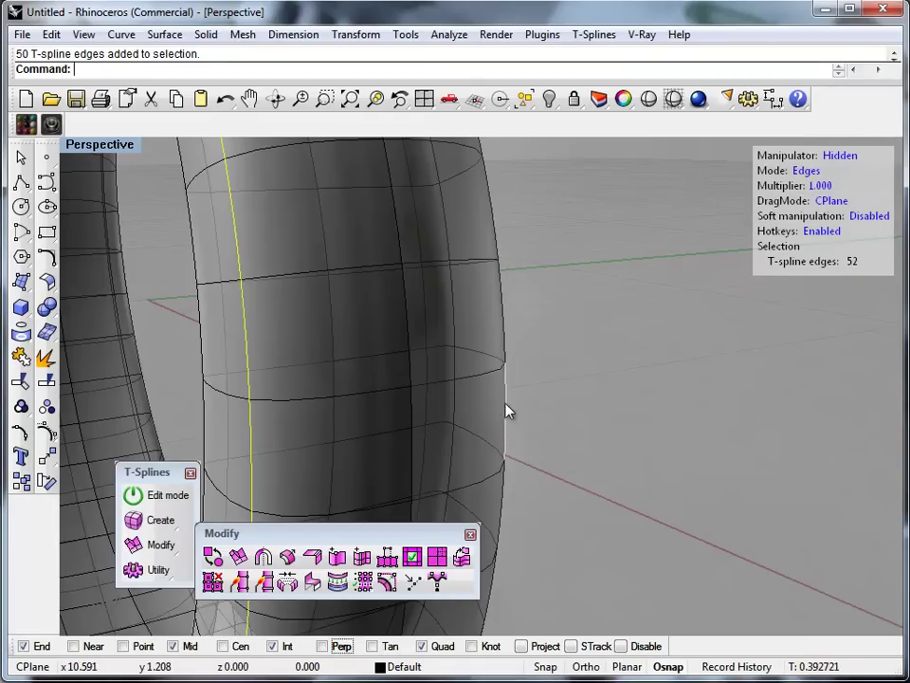
left_click(505, 332, "shift")
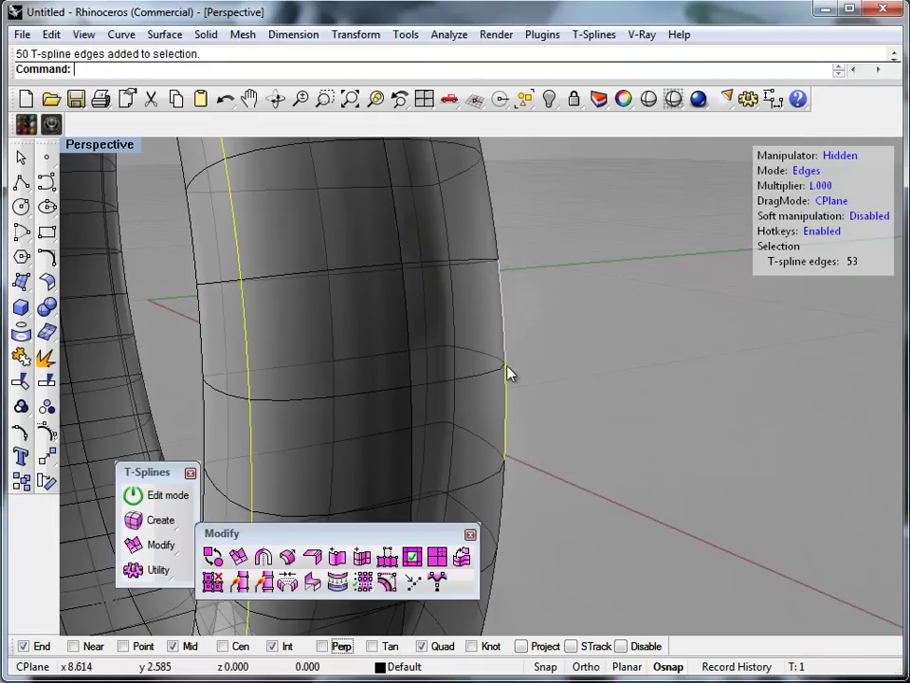
double_click(493, 236, "shift")
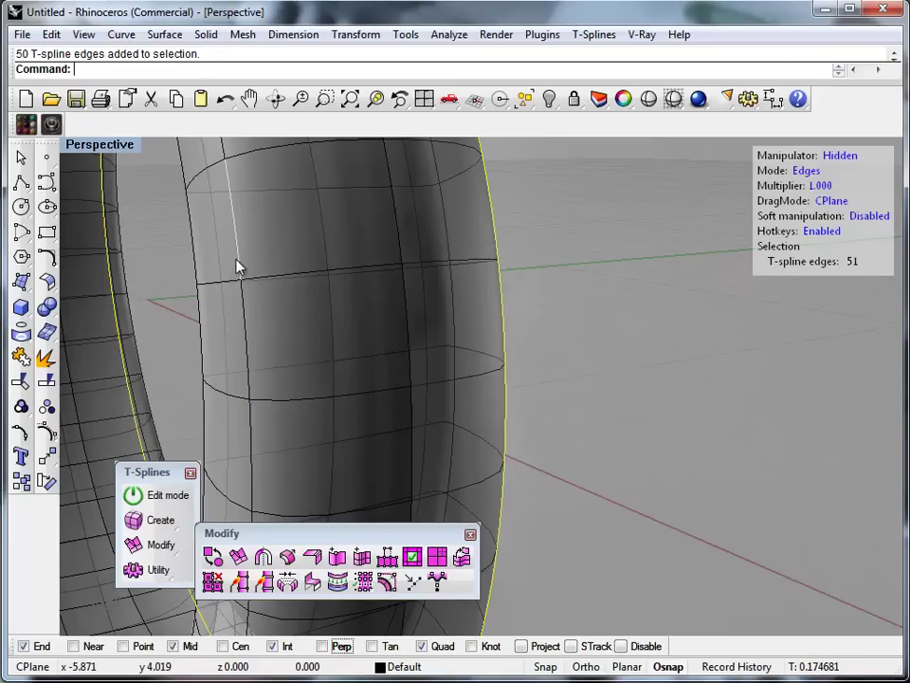
Extend the selection with the opposite side loop and the middle edge loop on the shank's outer face
scroll(363, 322, "down", 8)
right_click_drag(379, 327, 575, 382)
scroll(542, 419, "down", 4)
right_click_drag(524, 418, 565, 386)
scroll(425, 296, "up", 5)
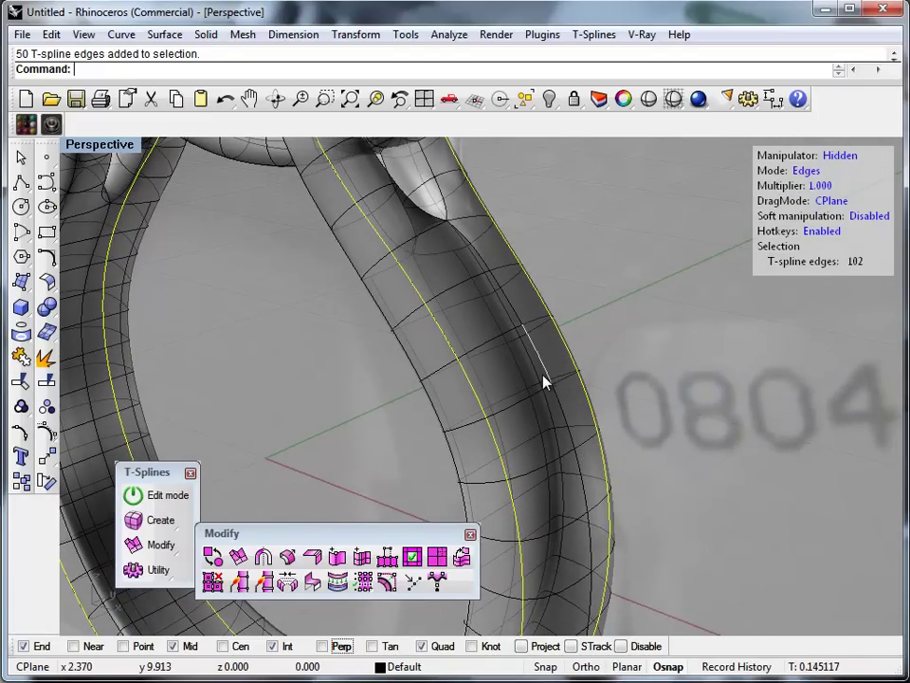
double_click(547, 372, "shift")
scroll(529, 355, "down", 5)
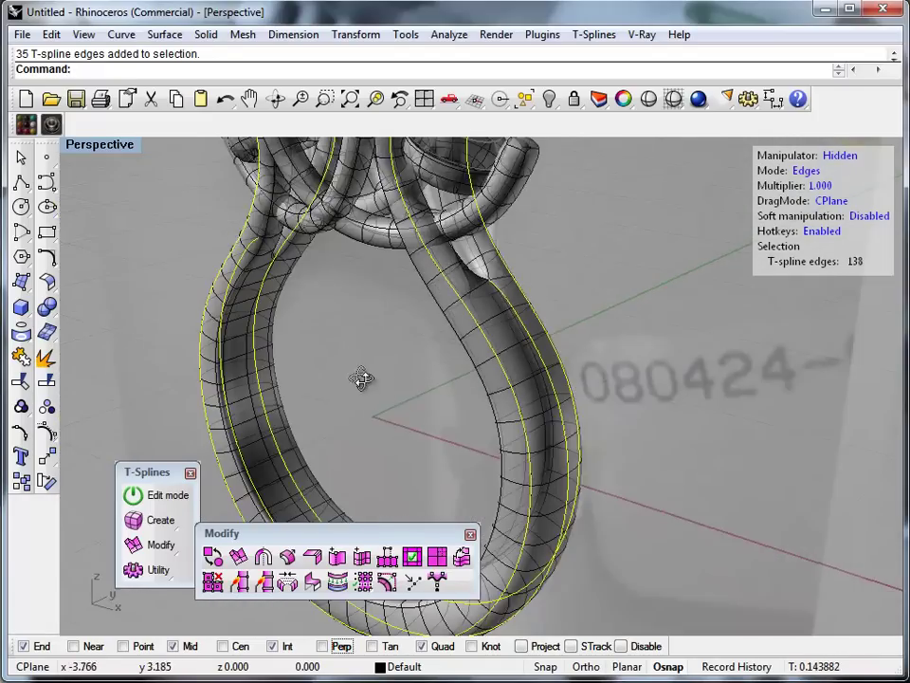
right_click_drag(361, 379, 473, 370)
scroll(476, 377, "down", 4)
right_click_drag(499, 414, 517, 393)
Limit the selection to the shank's lower half and shrink those outer edges slightly with Scale2D from the origin 0,0,0
double_click(80, 144)
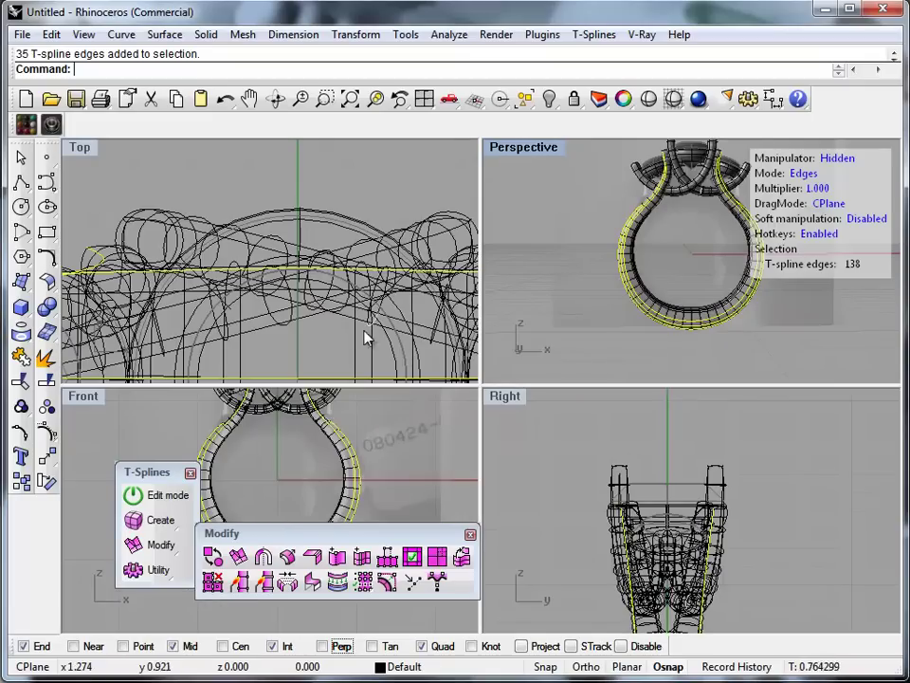
double_click(83, 397)
scroll(330, 341, "down", 2)
right_click_drag(331, 341, 448, 374)
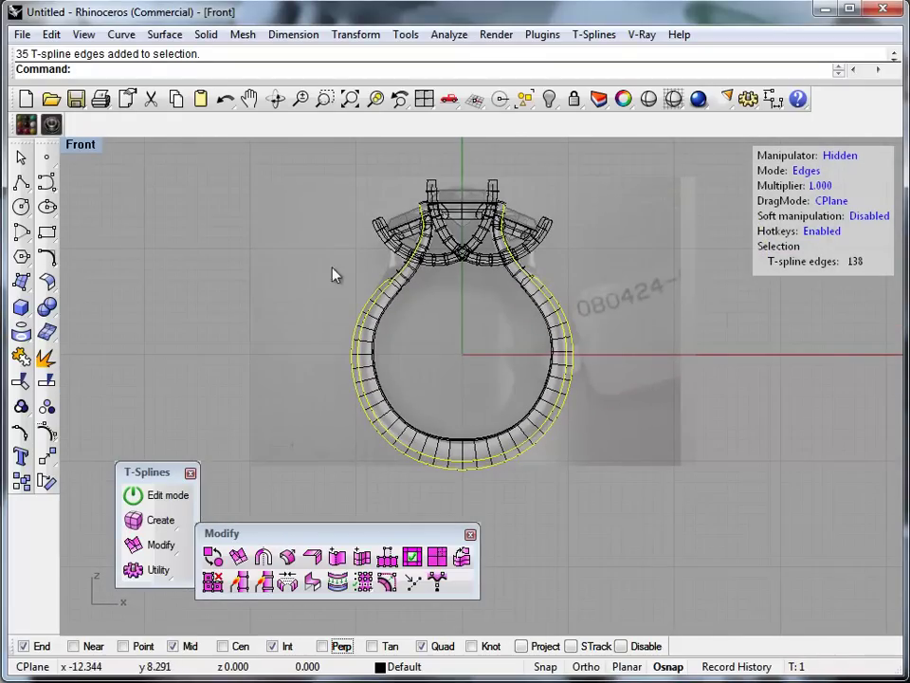
left_click_drag(266, 168, 632, 356)
right_click_drag(466, 373, 498, 383)
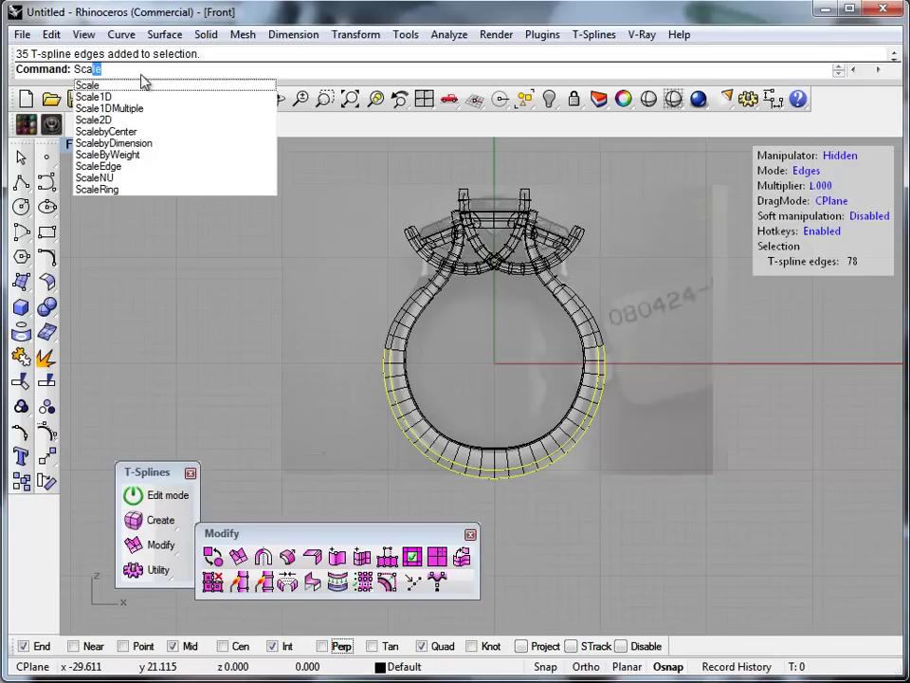
left_click(95, 118)
type("0,0,0")
key("Return")
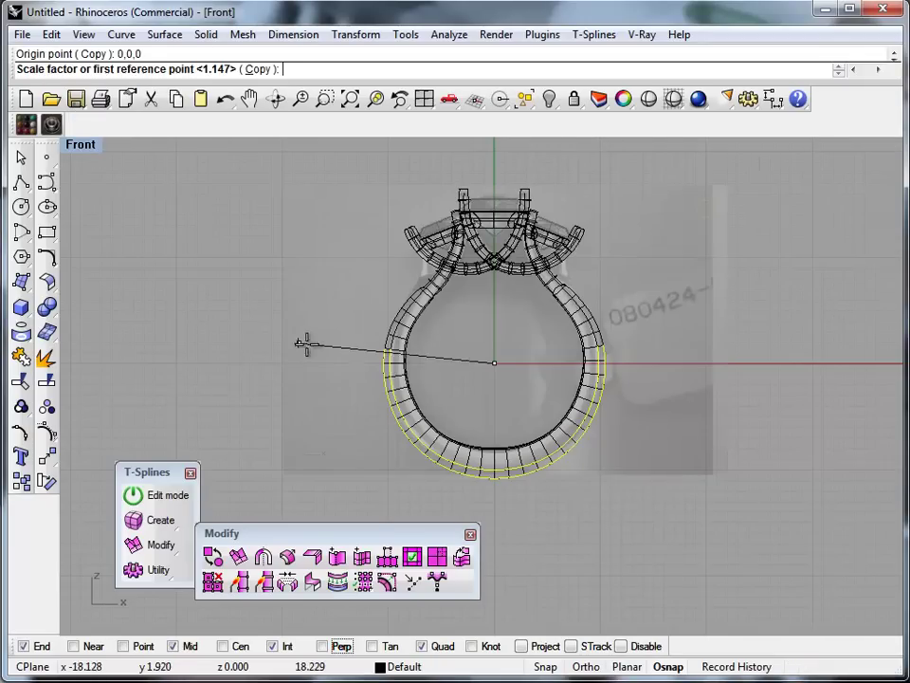
left_click(256, 389)
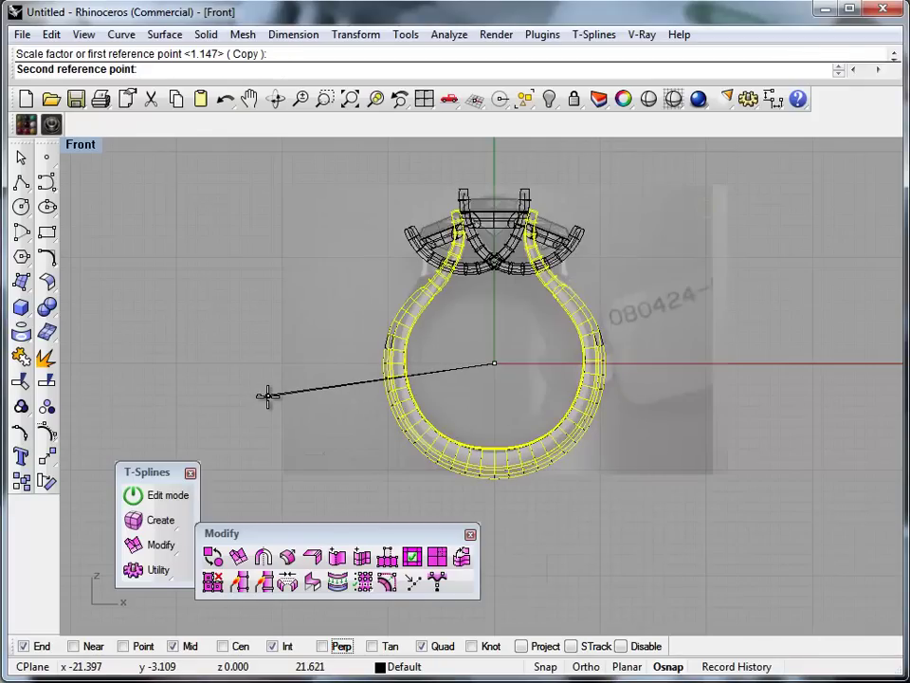
left_click(269, 397)
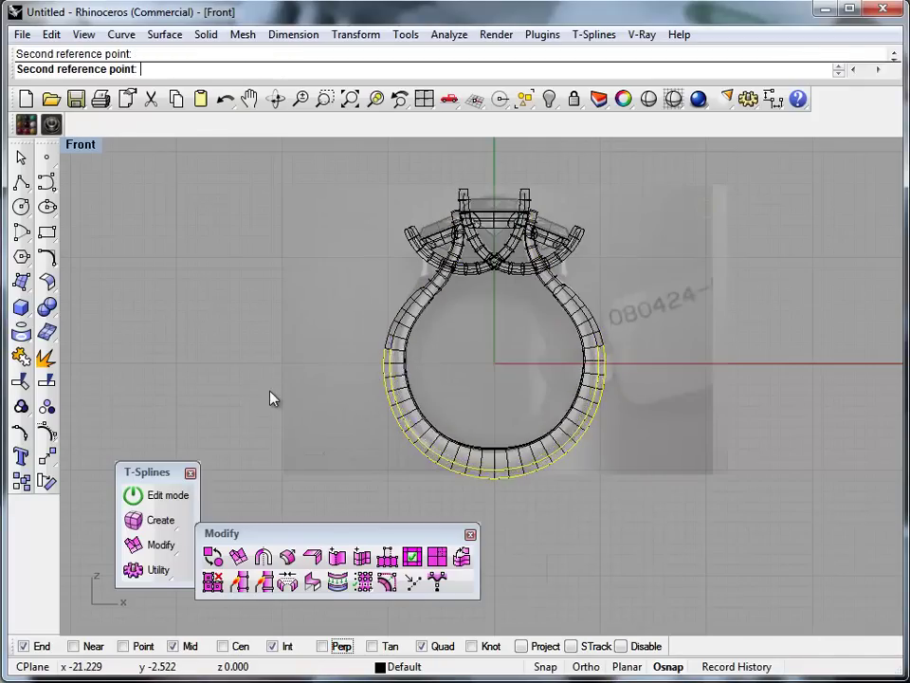
Activate the Translate manipulator and move the outer edges around the left end of the horizontal axis outward to smooth the shank outline
scroll(387, 364, "up", 12)
left_click_drag(331, 270, 417, 379)
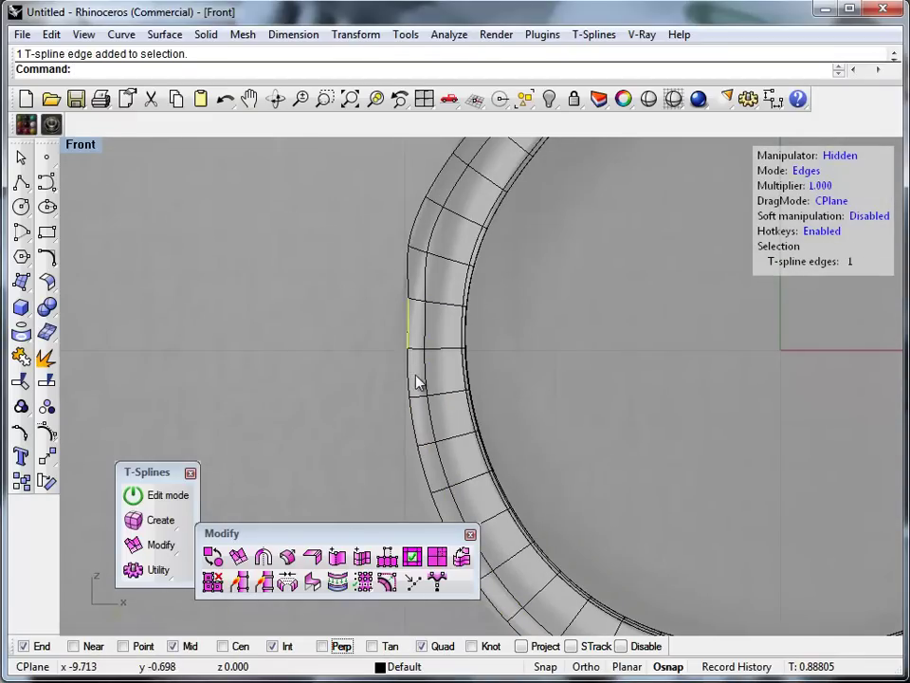
middle_click(317, 392)
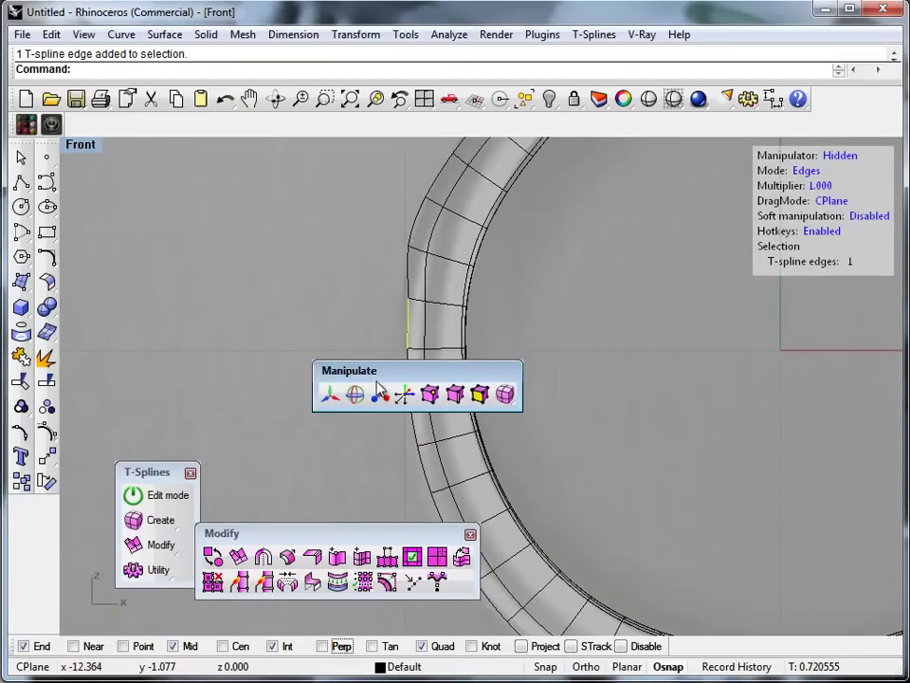
left_click(355, 396)
left_click(453, 258)
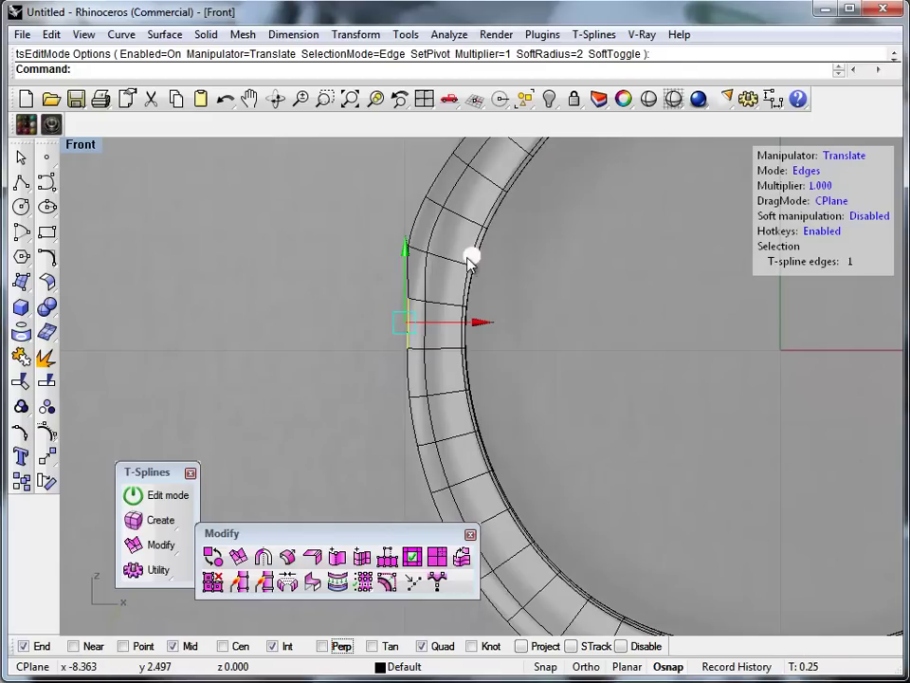
left_click(416, 389)
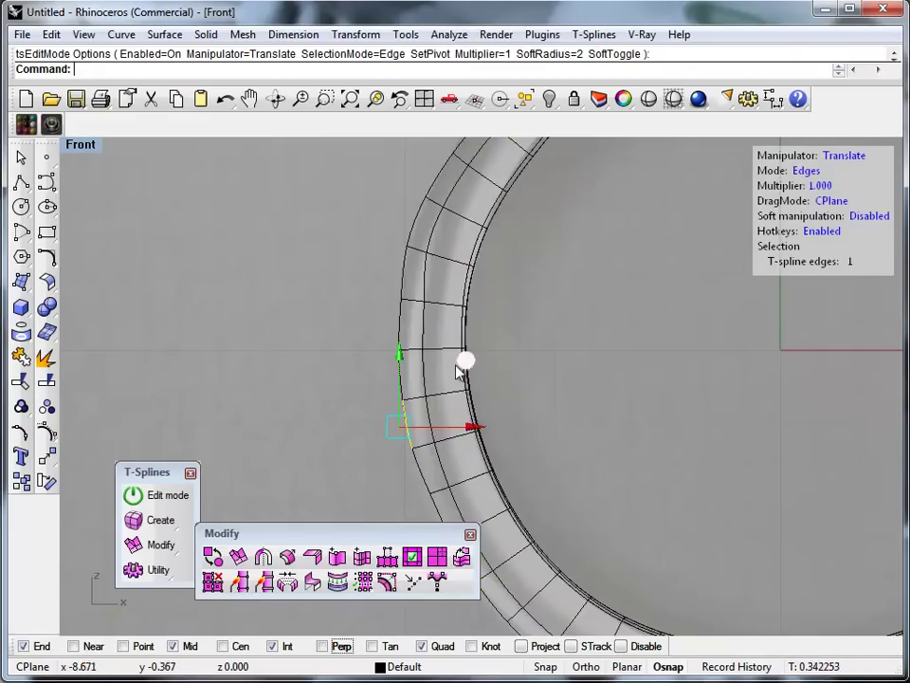
scroll(333, 409, "down", 5)
scroll(356, 360, "up", 3)
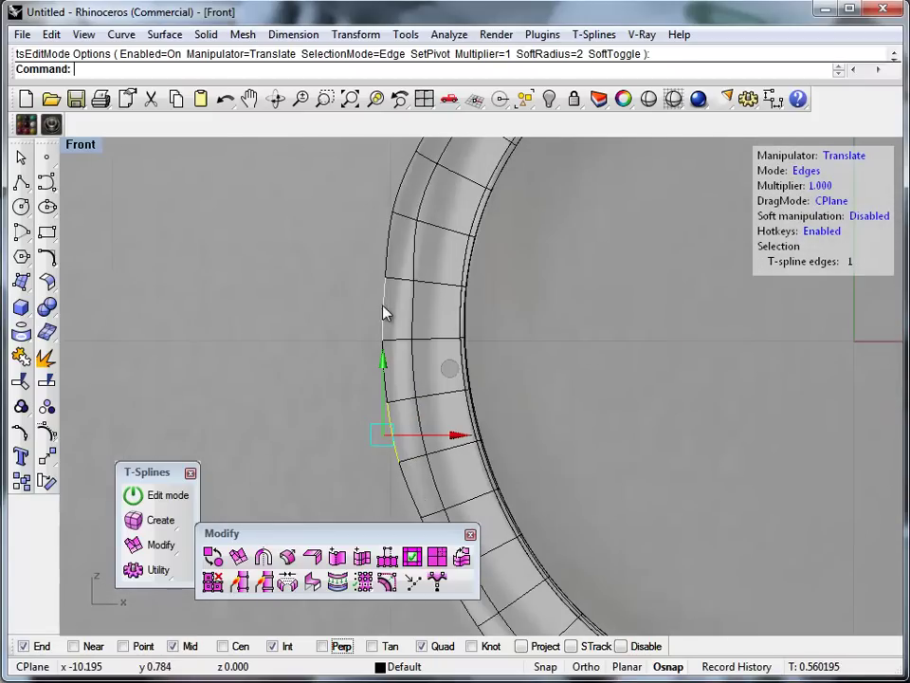
Nudge the next two outer edges just above the horizontal axis on the shank's left side slightly outward
left_click(385, 263)
left_click_drag(456, 242, 449, 242)
left_click(379, 308)
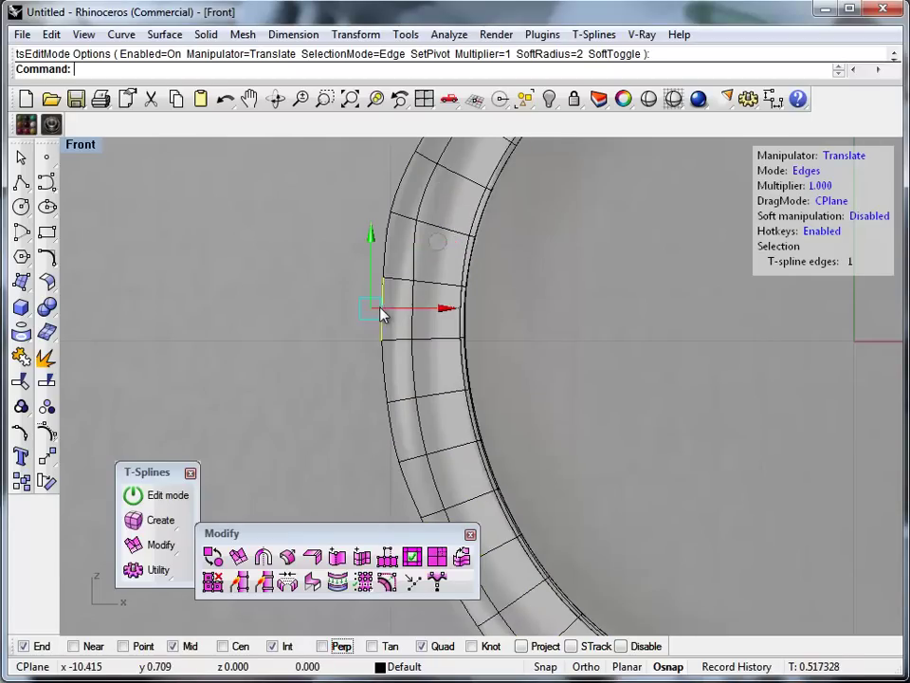
left_click(444, 318)
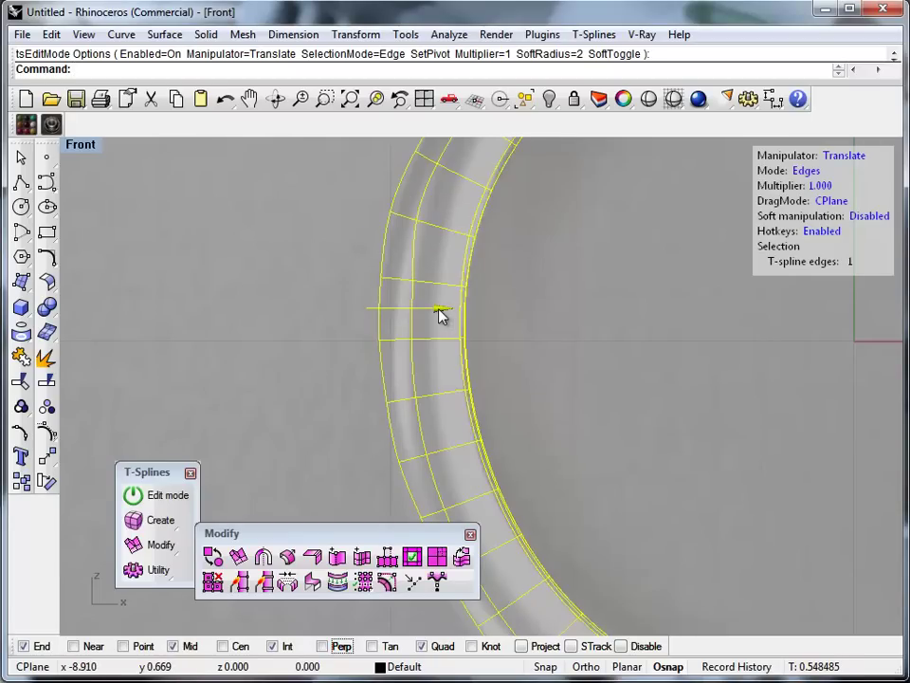
scroll(285, 351, "down", 5)
scroll(381, 433, "up", 4)
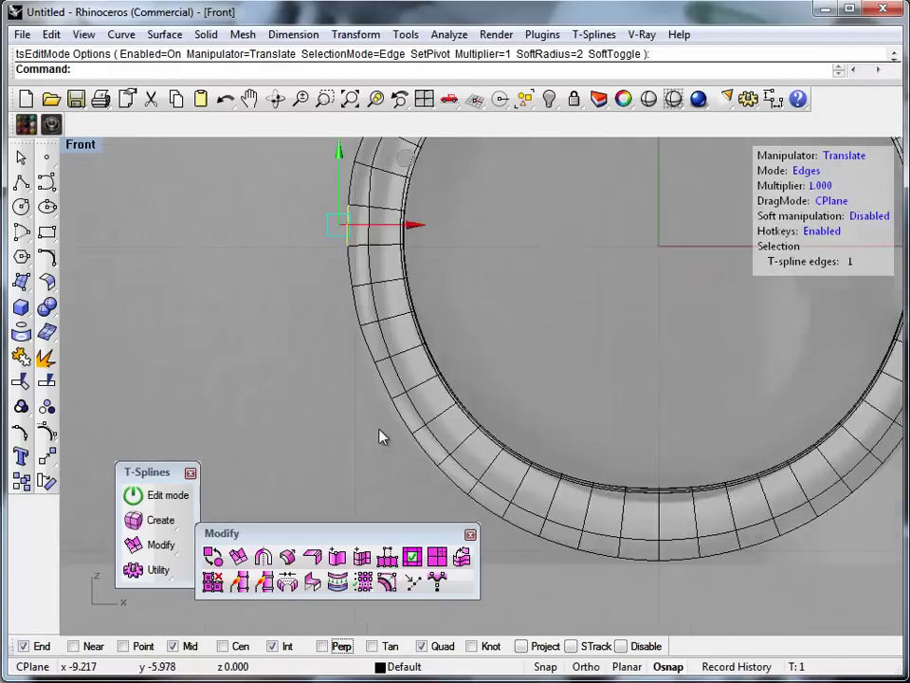
Move the outer edges along the shank's lower-left curve slightly outward to even out its contour
left_click(472, 351)
left_click_drag(471, 349, 465, 351)
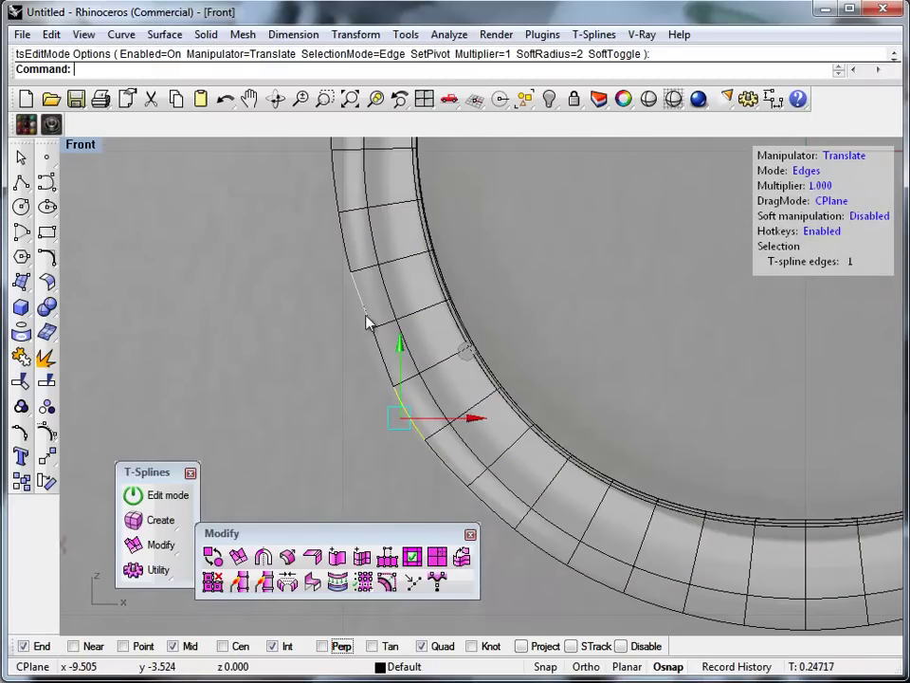
left_click(368, 321)
left_click(416, 240)
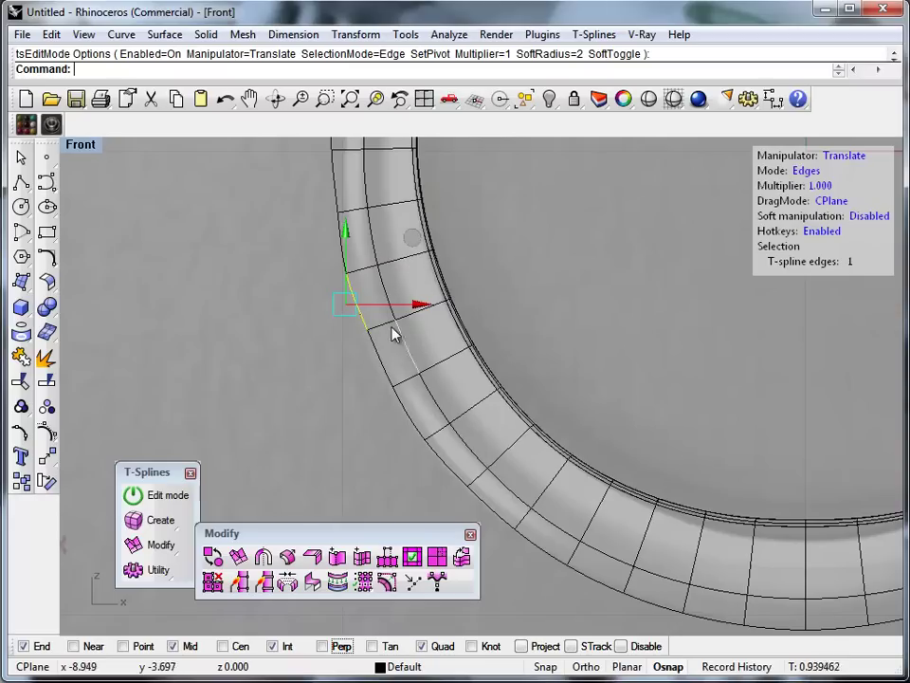
left_click(376, 354)
left_click(431, 300)
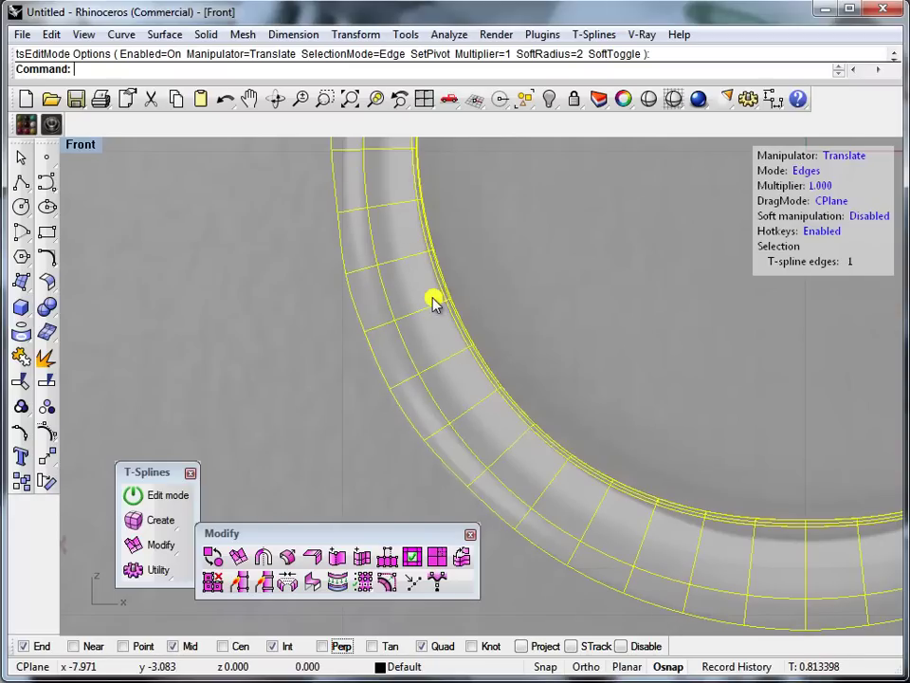
Nudge the outer edge on the shank's upper-left curve slightly inward to smooth the transition above the horizontal axis
scroll(249, 328, "down", 4)
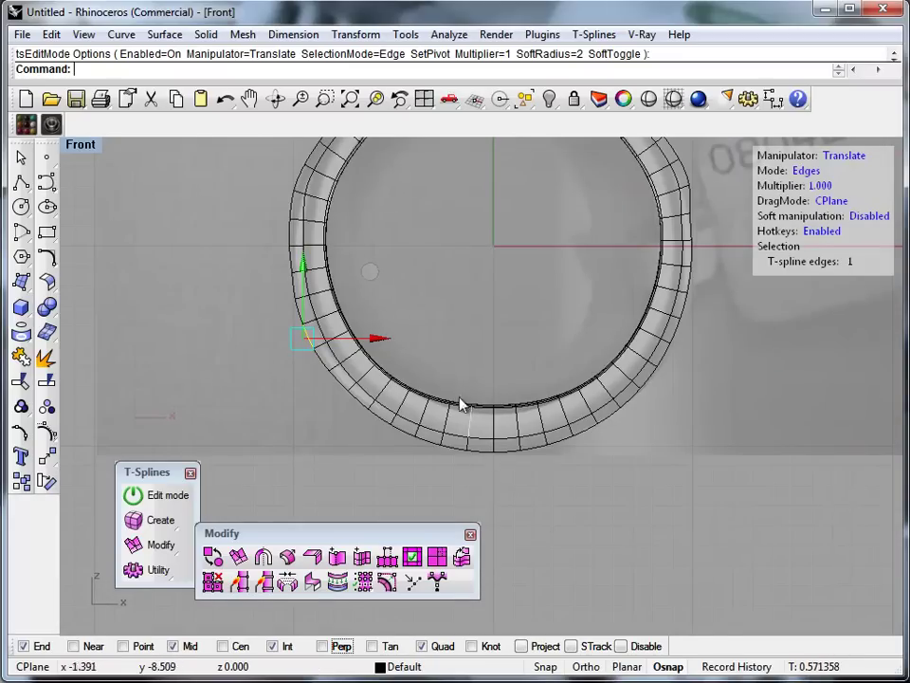
right_click_drag(442, 305, 485, 386)
scroll(331, 339, "up", 8)
right_click_drag(459, 227, 681, 500)
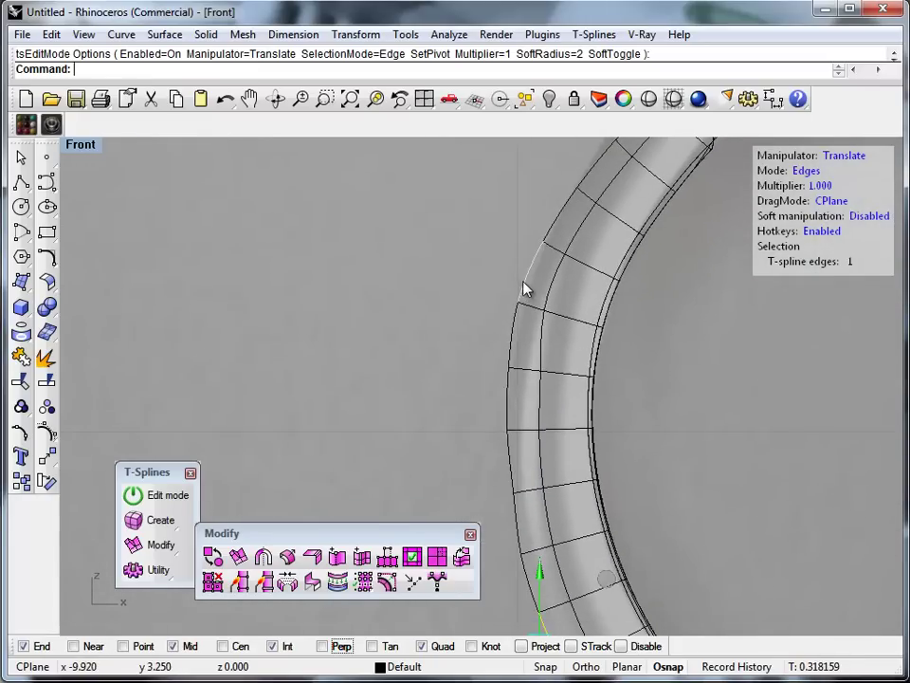
left_click(527, 289)
double_click(591, 211)
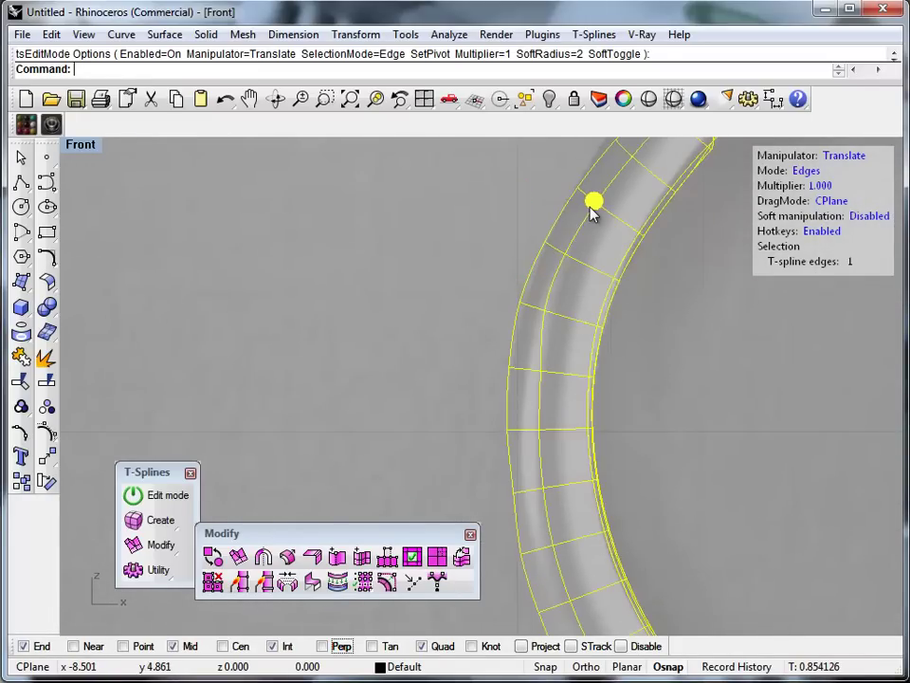
left_click(528, 280)
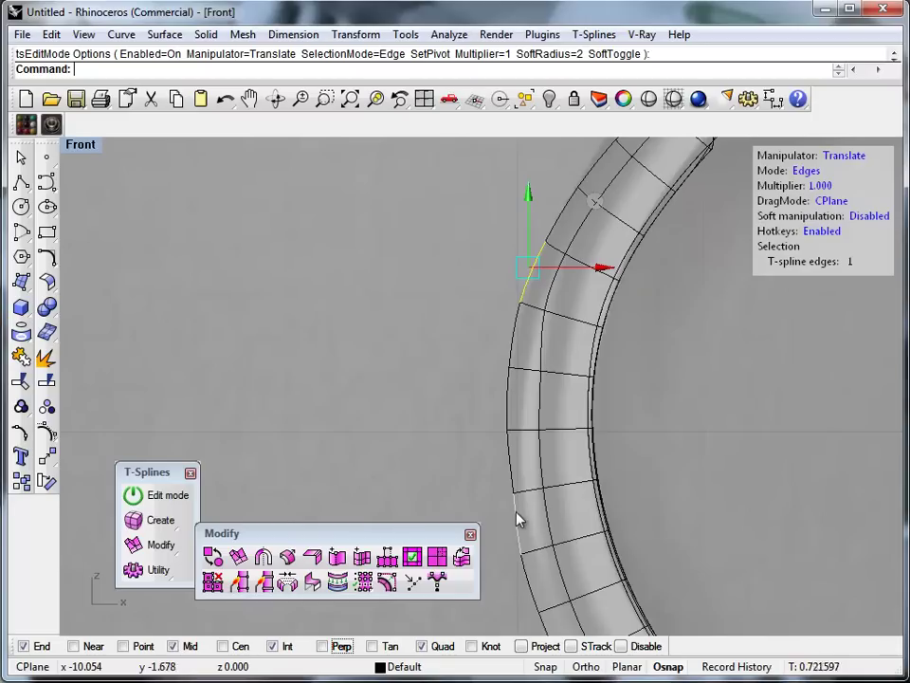
Nudge the shank's crosswise edges just below the horizontal axis and on the lower-left curve slightly to even out the outline
left_click_drag(459, 465, 572, 505)
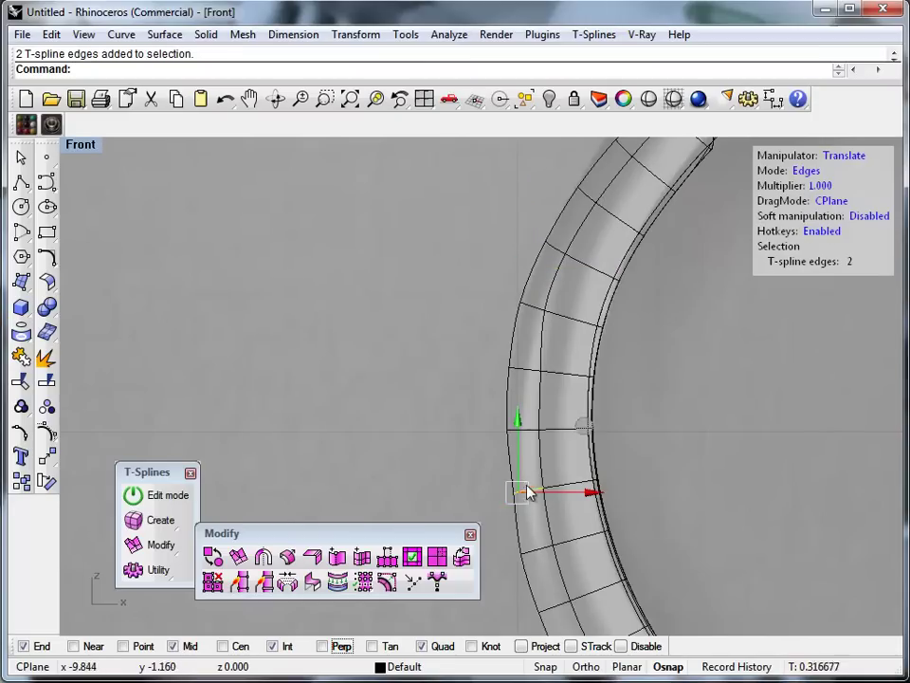
left_click(576, 427)
scroll(400, 322, "down", 7)
right_click_drag(397, 398, 388, 333)
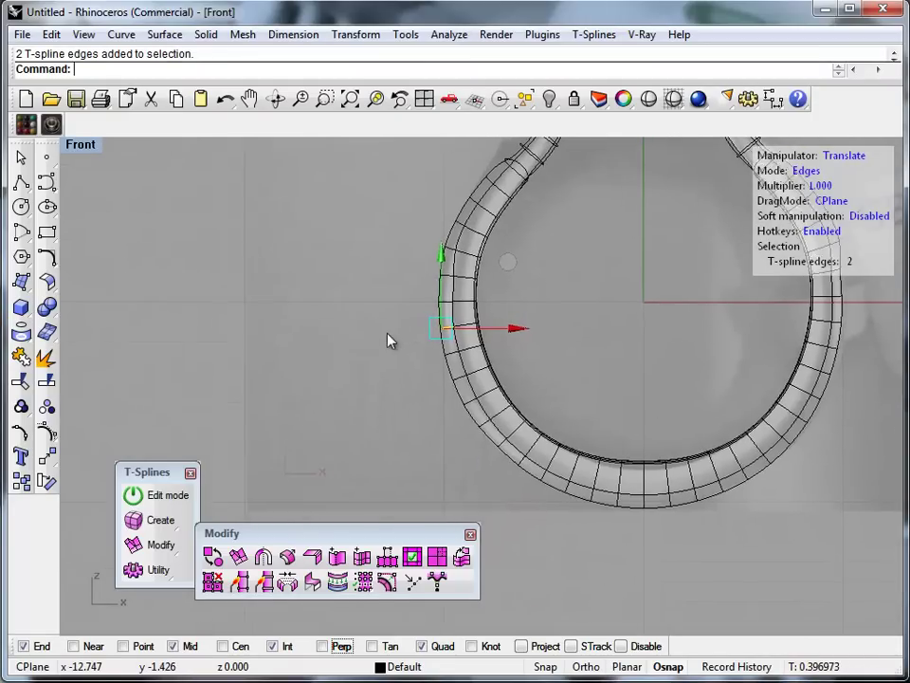
scroll(491, 474, "up", 3)
left_click_drag(445, 387, 549, 455)
left_click(568, 364)
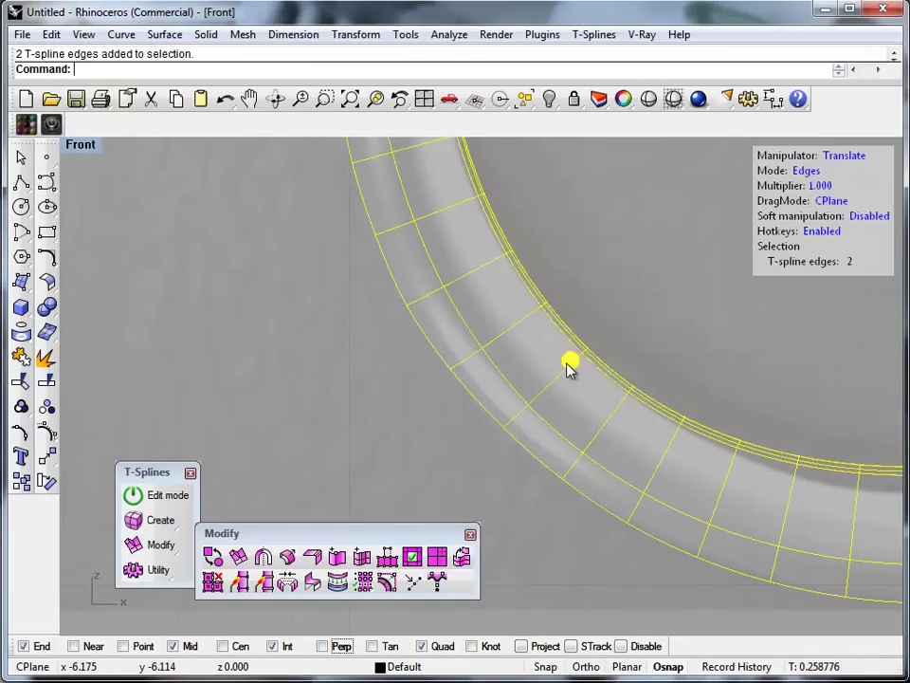
scroll(362, 372, "down", 4)
scroll(322, 414, "up", 2)
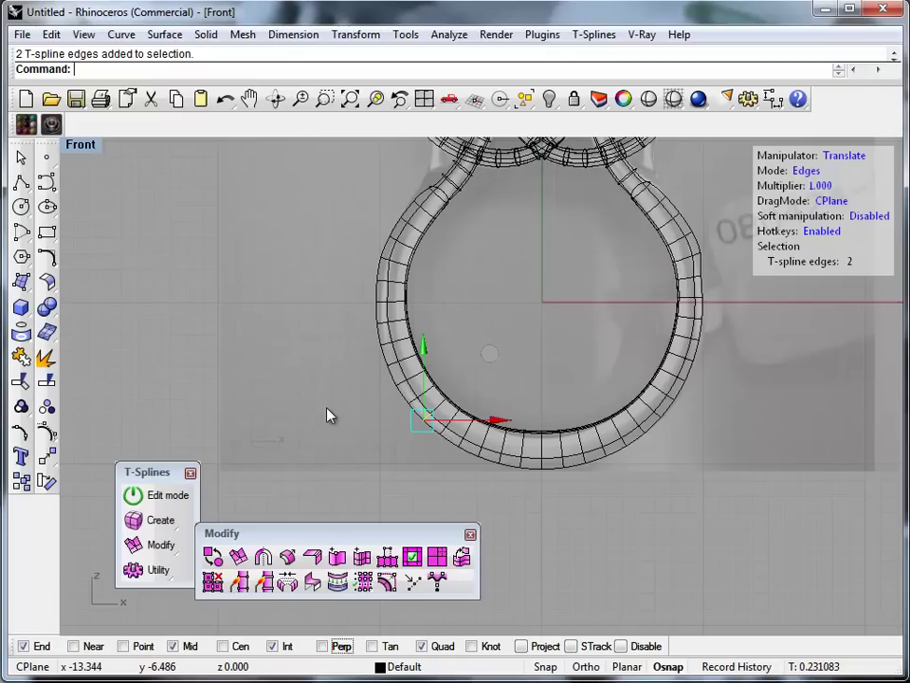
Leave the shank's edge selection and hide the prongs, galleries and curves with the Hide command, keeping only the shank
left_click(327, 414)
left_click(451, 438)
right_click_drag(519, 303, 563, 375)
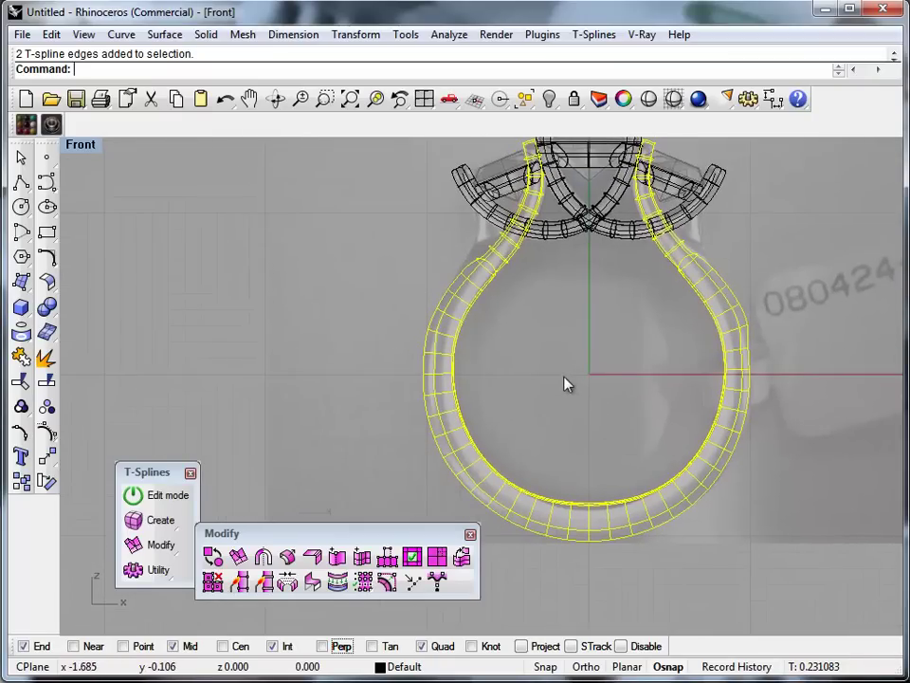
right_click_drag(590, 425, 585, 374)
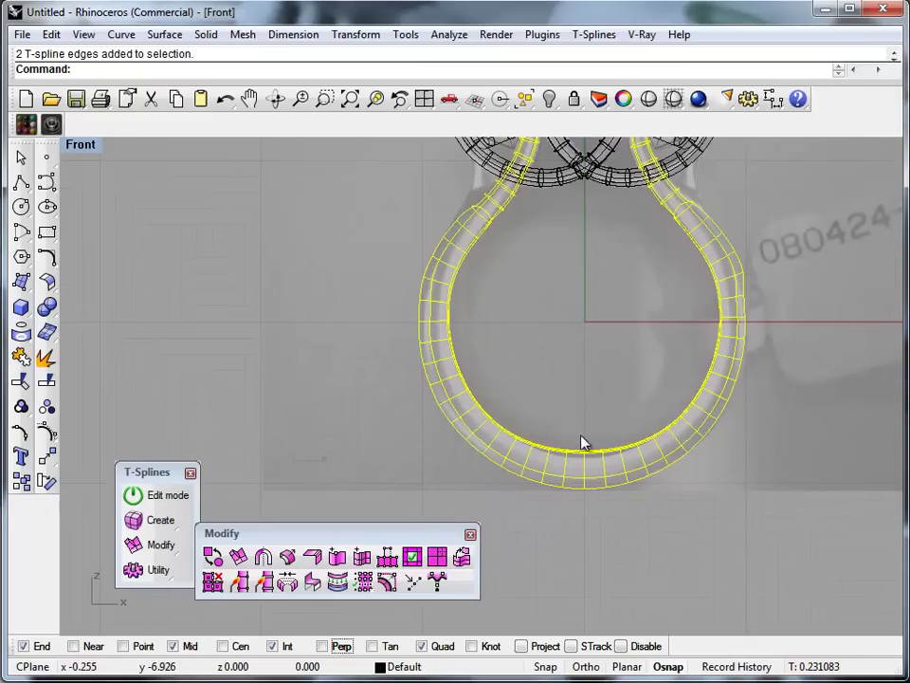
scroll(584, 360, "down", 3)
key("Escape")
right_click_drag(392, 254, 350, 293)
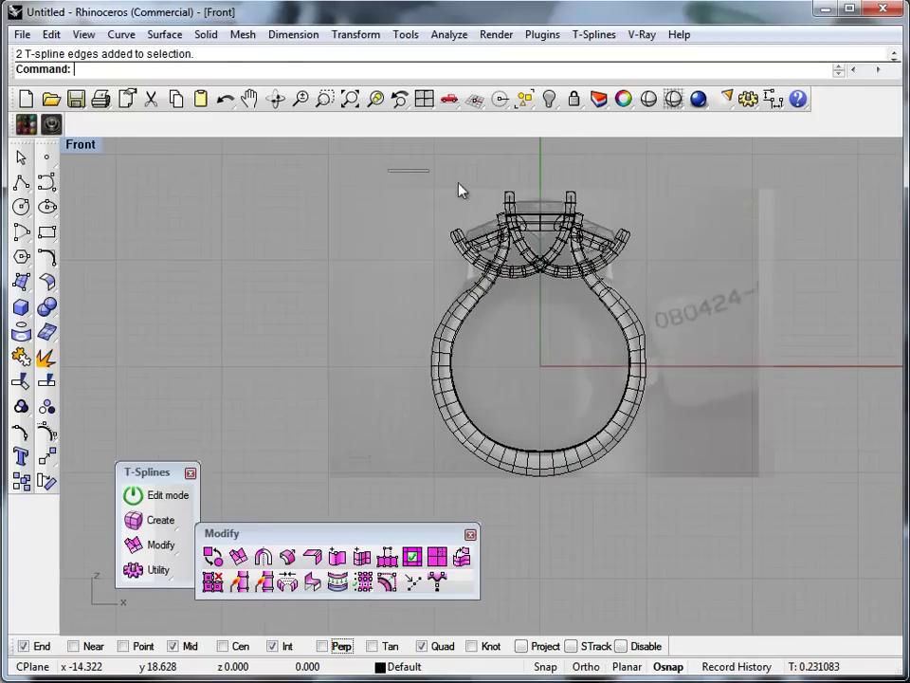
left_click_drag(460, 189, 707, 289)
key("Escape")
left_click_drag(405, 167, 741, 329)
type("Hide")
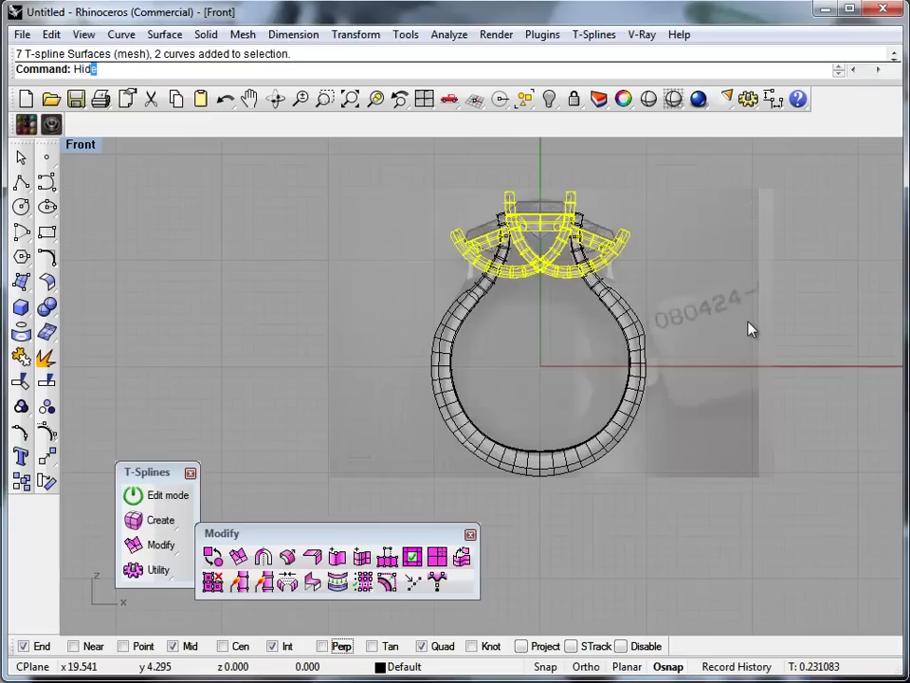
key("Return")
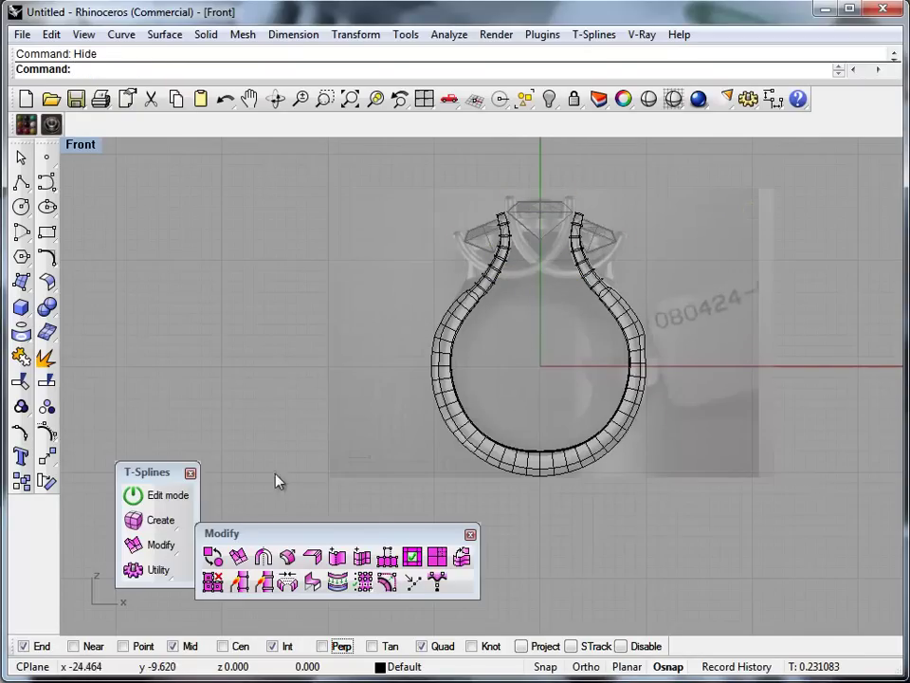
Switch to face selection and delete all shank faces on the right side of the vertical axis
middle_click(399, 453)
left_click(460, 461)
left_click_drag(541, 171, 670, 502)
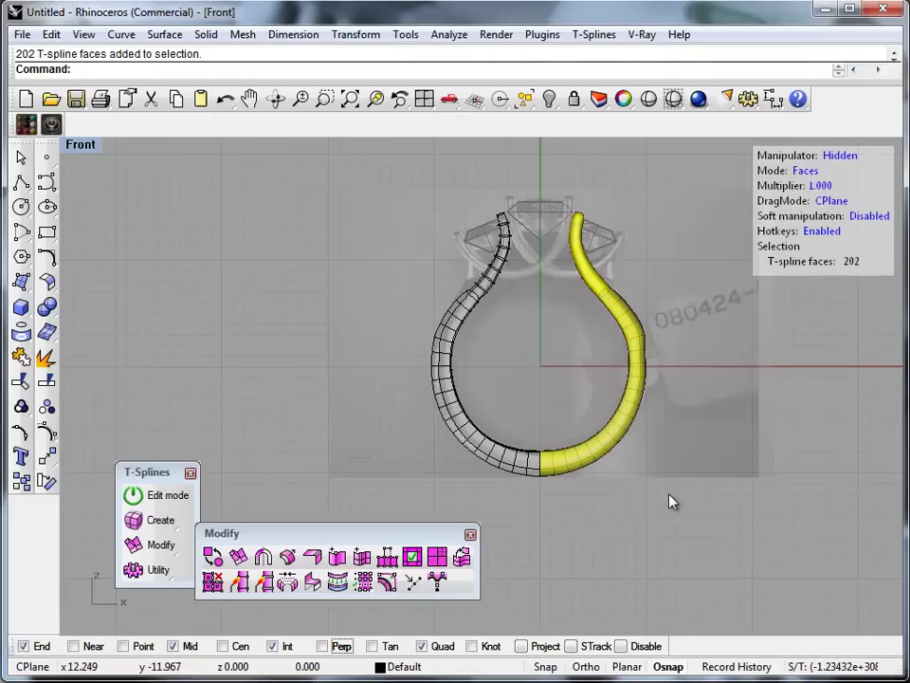
key("Delete")
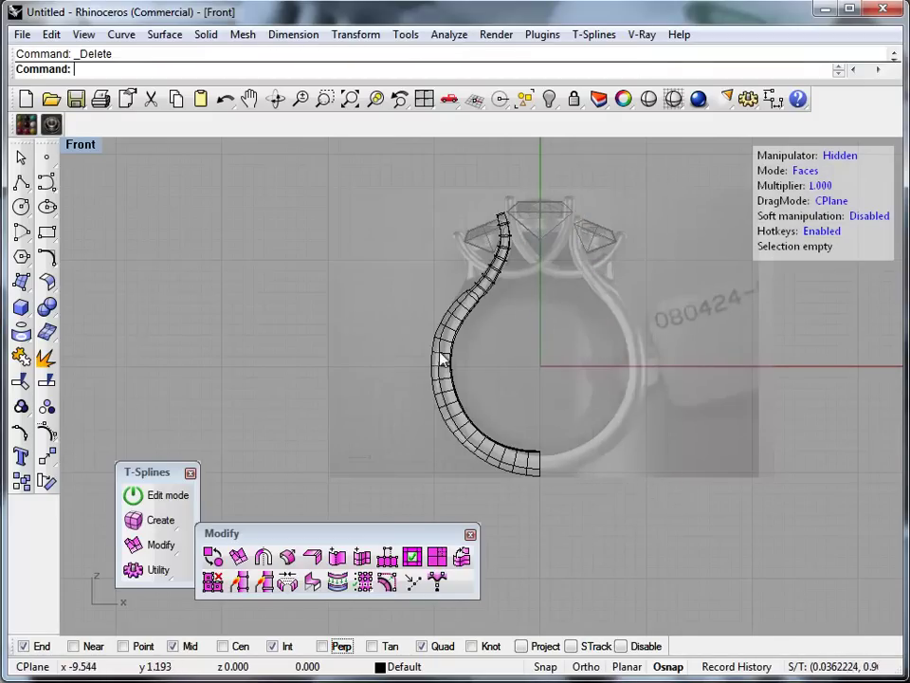
scroll(438, 379, "up", 4)
scroll(556, 377, "down", 4)
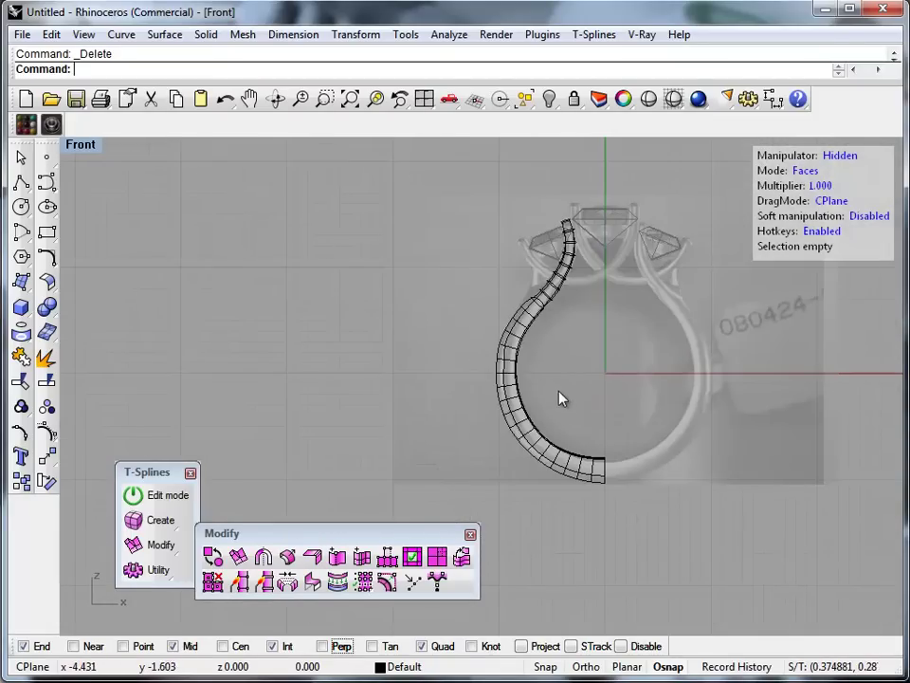
left_click_drag(421, 189, 622, 495)
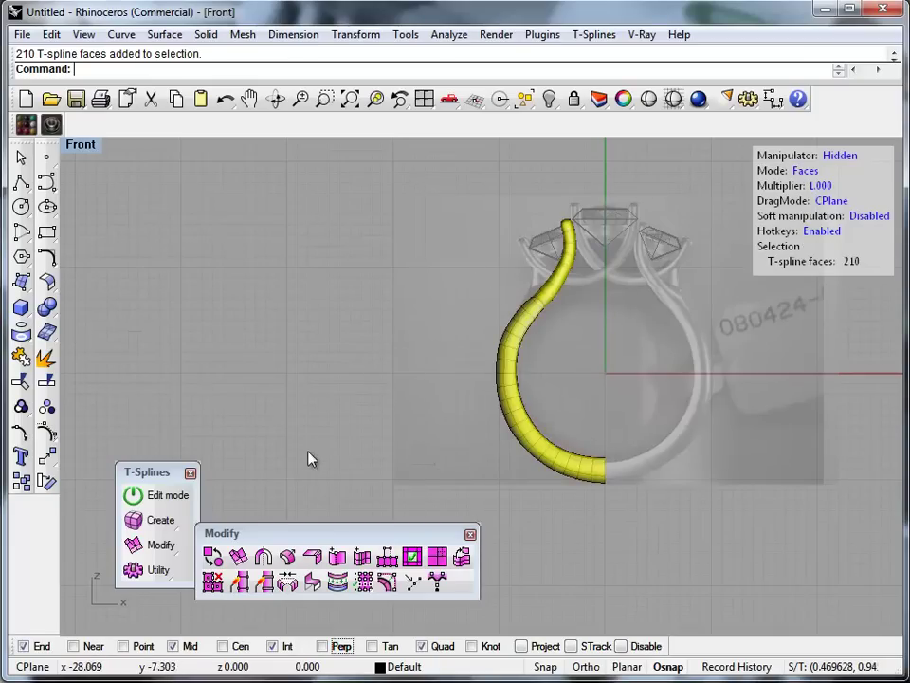
type("t: ssy")
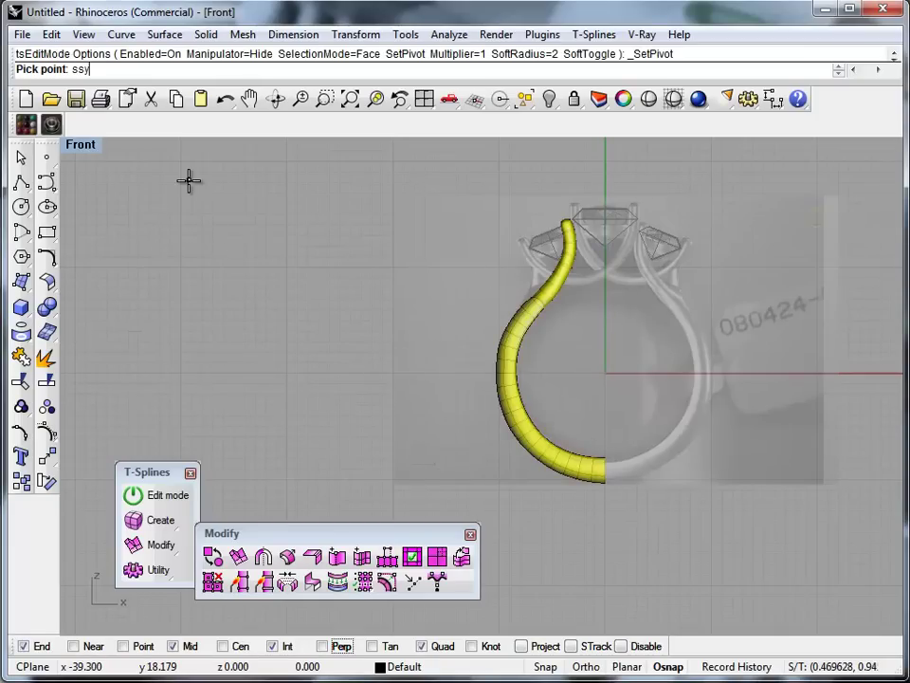
key("BackSpace")
key("BackSpace")
key("BackSpace")
key("Return")
key("Escape")
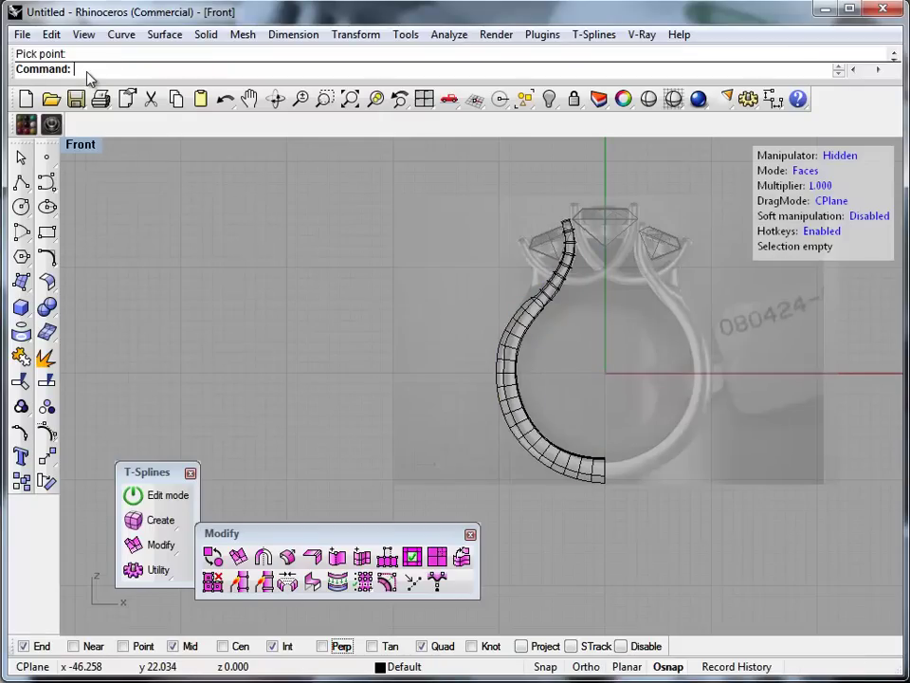
Apply T-Splines axial symmetry to the half shank, with the symmetry plane running from 0,0,0 up along the vertical axis
type("tsActivateLicense")
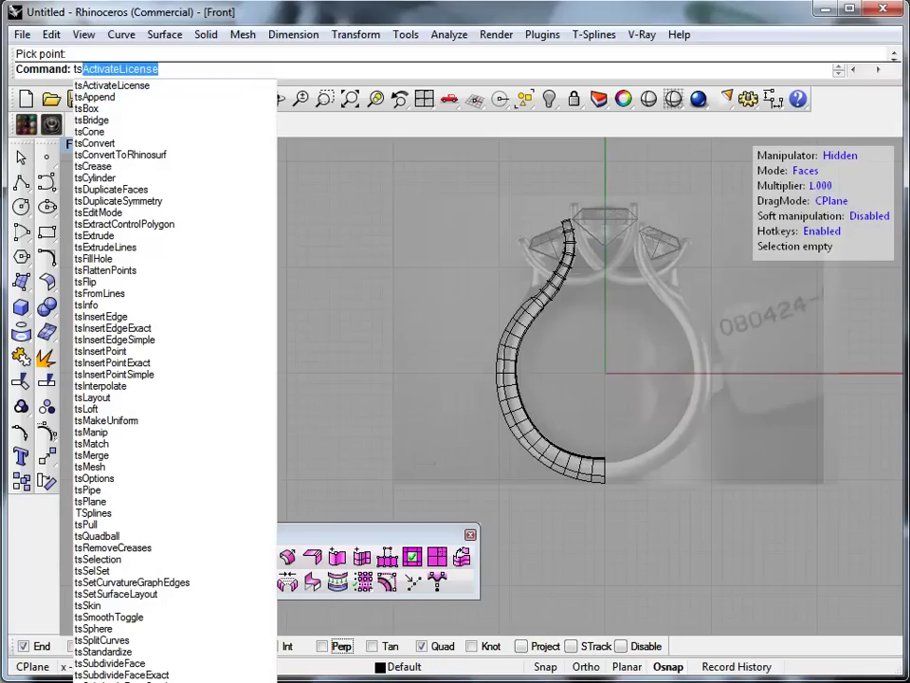
left_click(107, 680)
left_click(498, 381)
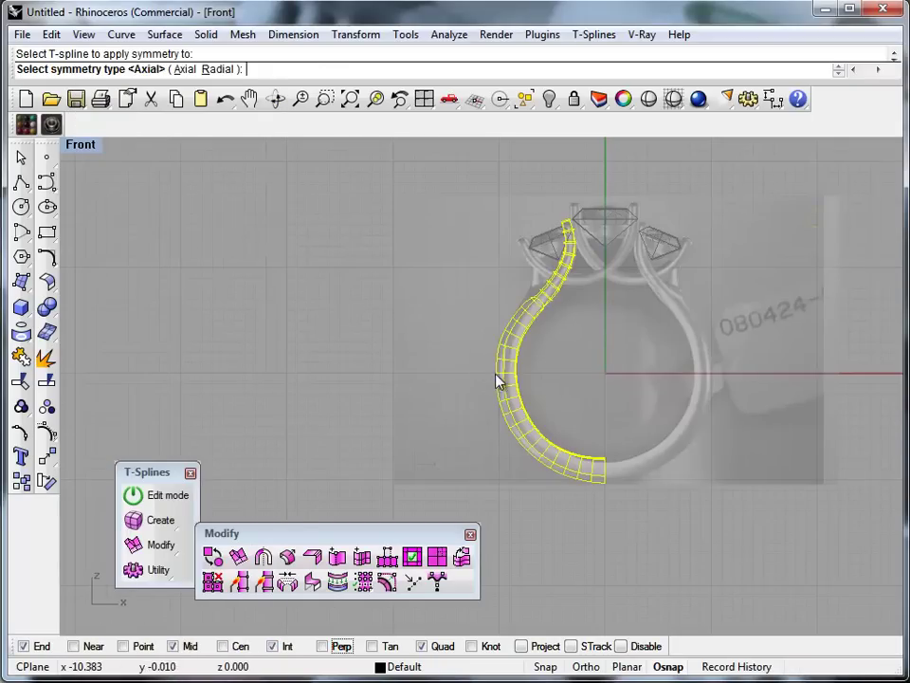
key("Return")
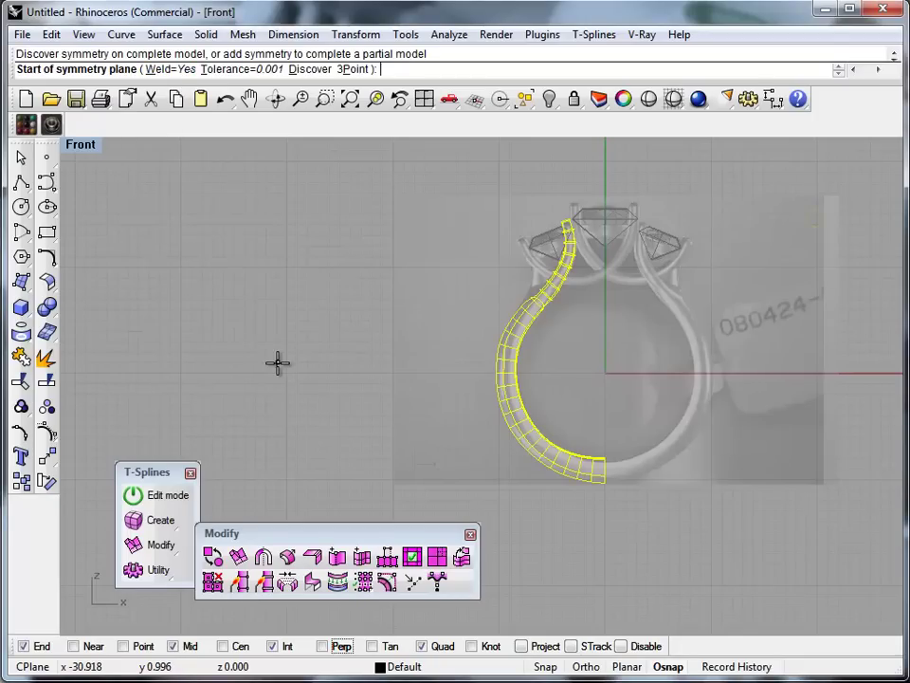
type("0,0,0")
key("Return")
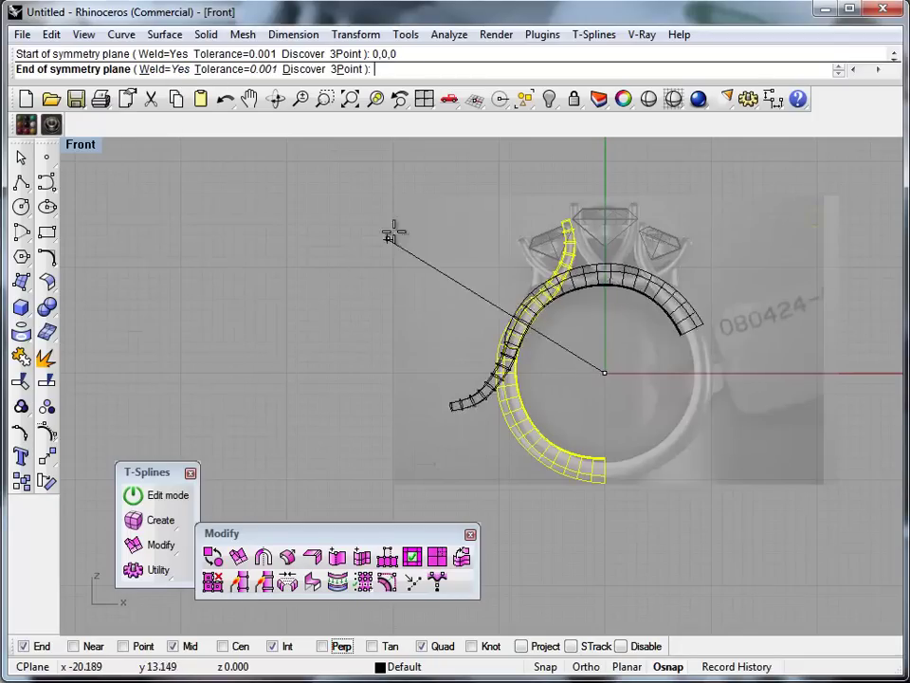
left_click(605, 167)
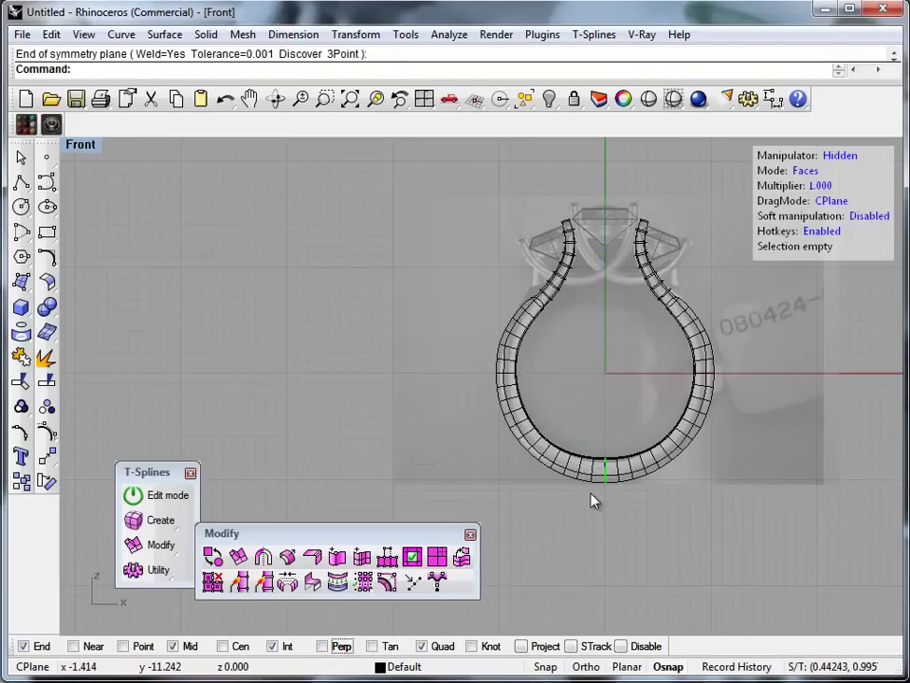
Switch to vertex selection and move the two vertices just above the horizontal axis on the shank's left side slightly outward
scroll(512, 369, "up", 5)
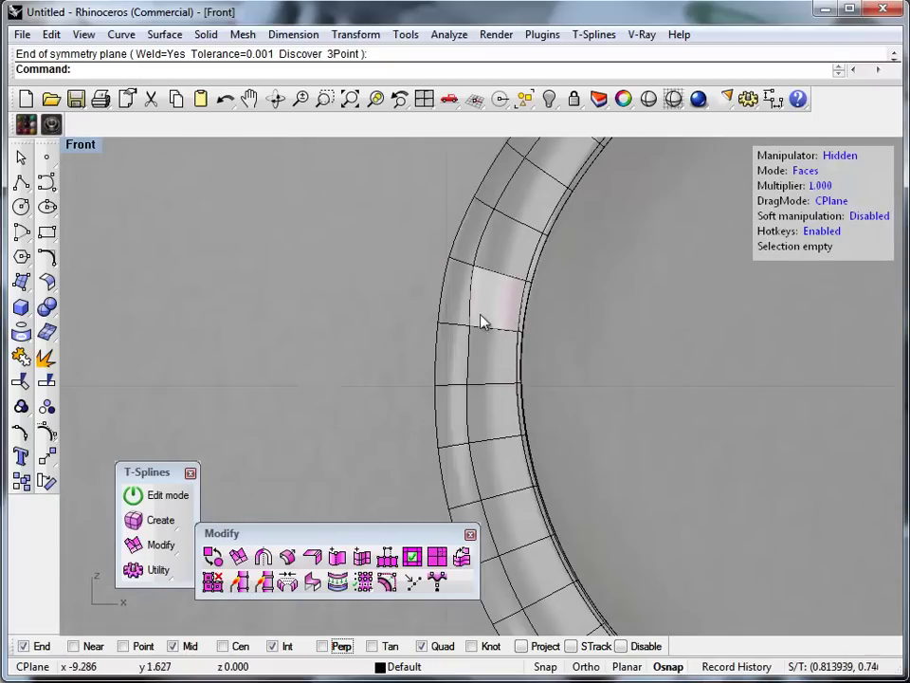
middle_click(315, 430)
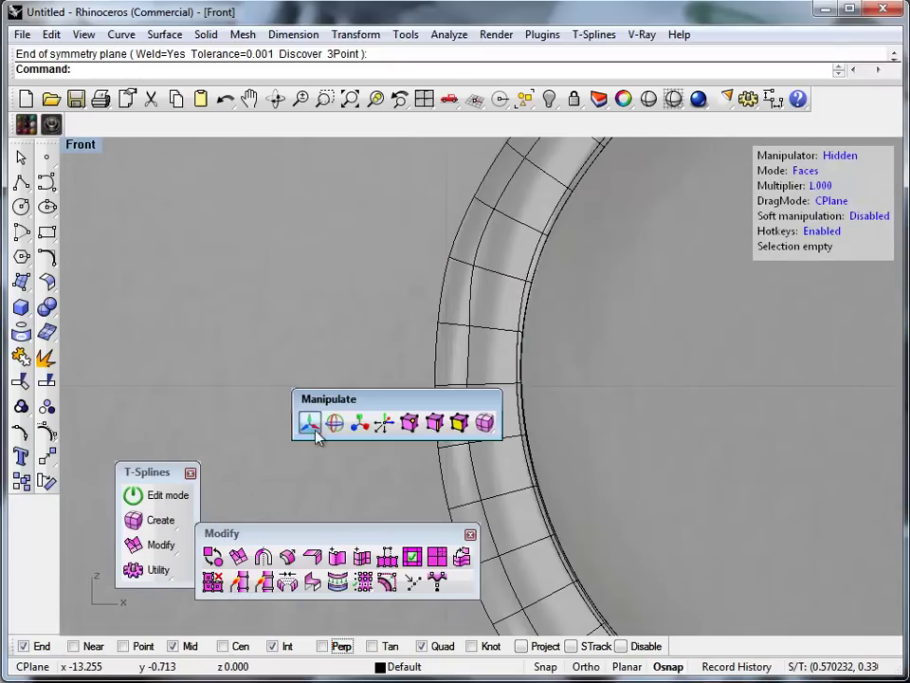
left_click(411, 426)
scroll(460, 322, "up", 2)
left_click_drag(482, 367, 482, 367)
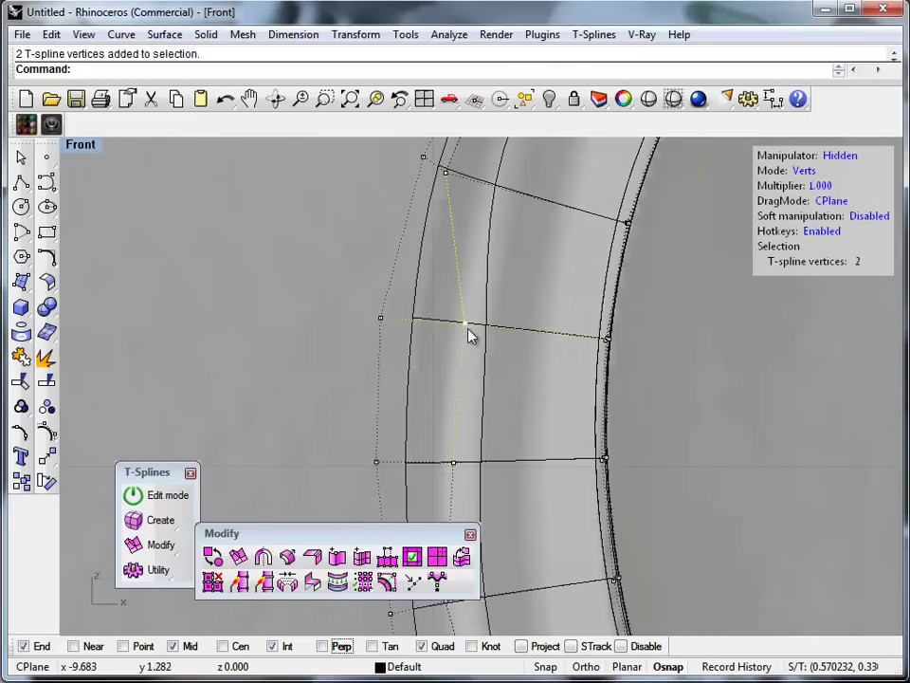
left_click_drag(455, 320, 442, 323)
scroll(443, 392, "down", 6)
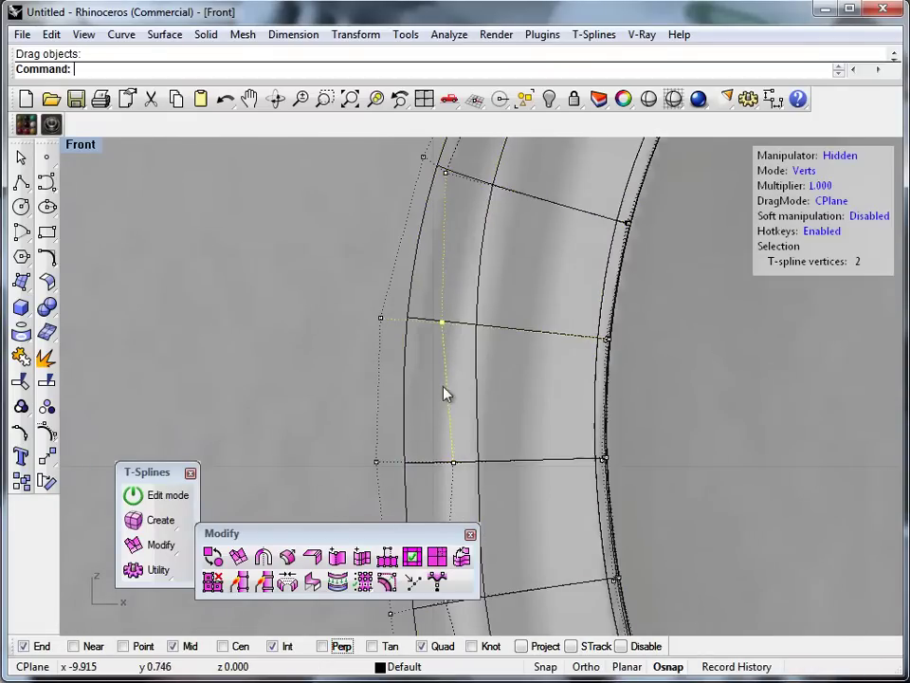
key("Escape")
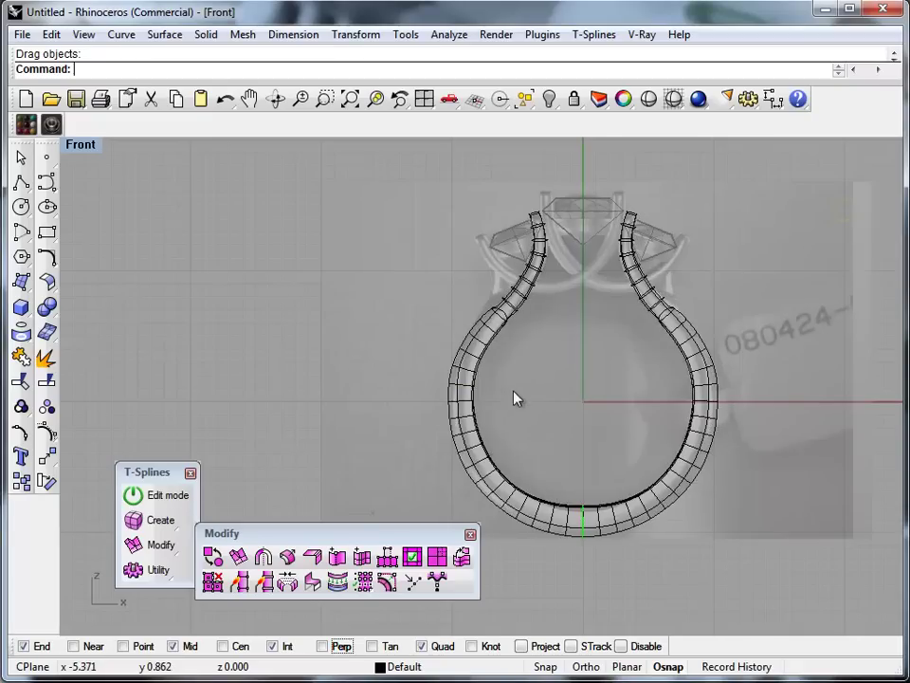
Run tsMakeUniform on the whole shank and inspect the seam at its base
left_click(538, 523)
type("tsMak")
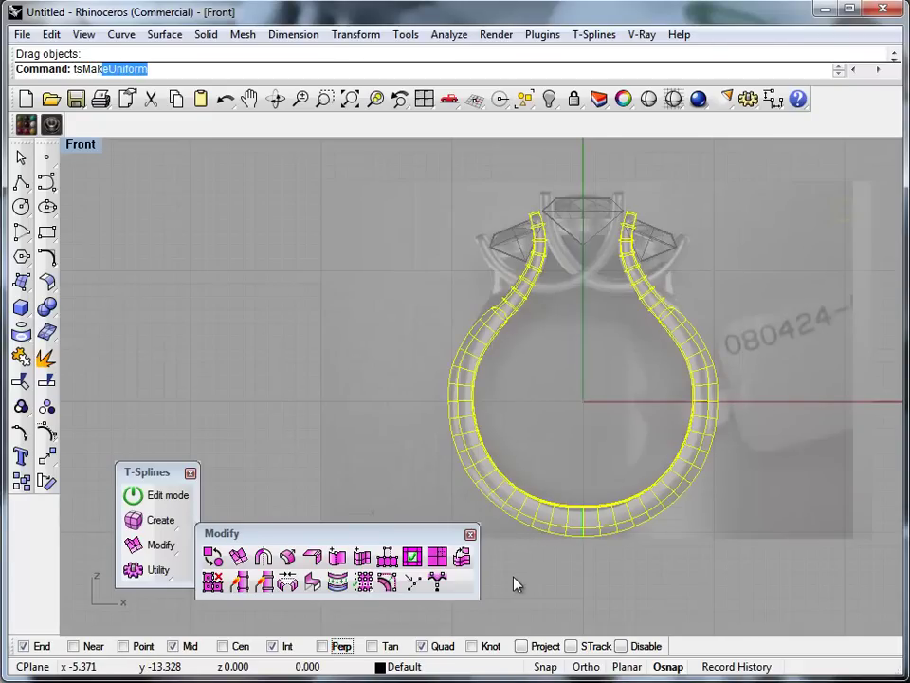
key("Return")
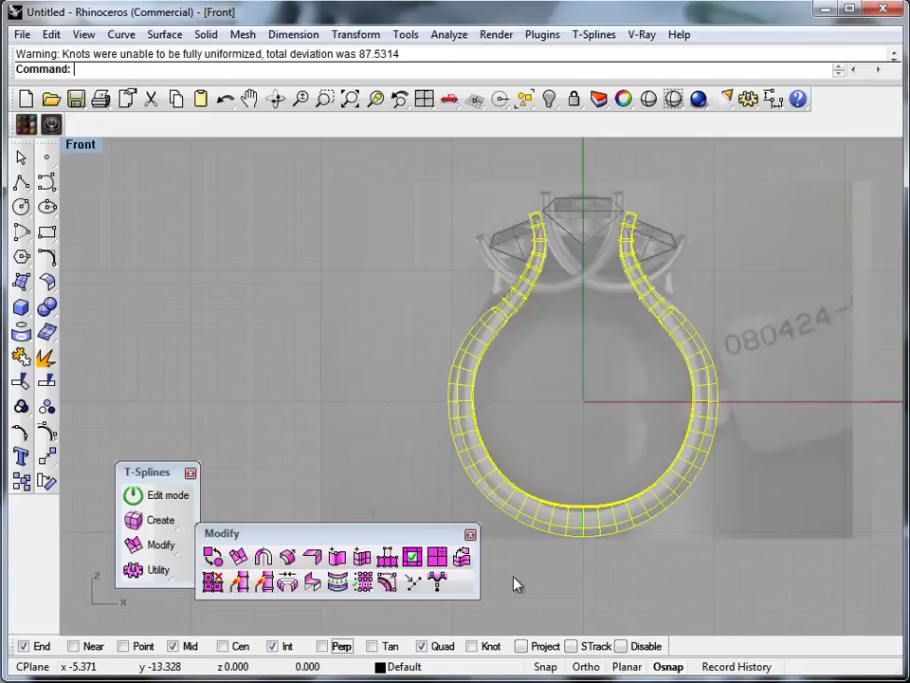
scroll(569, 529, "up", 5)
left_click(594, 372)
scroll(615, 465, "up", 4)
right_click_drag(617, 464, 622, 363)
scroll(622, 343, "down", 6)
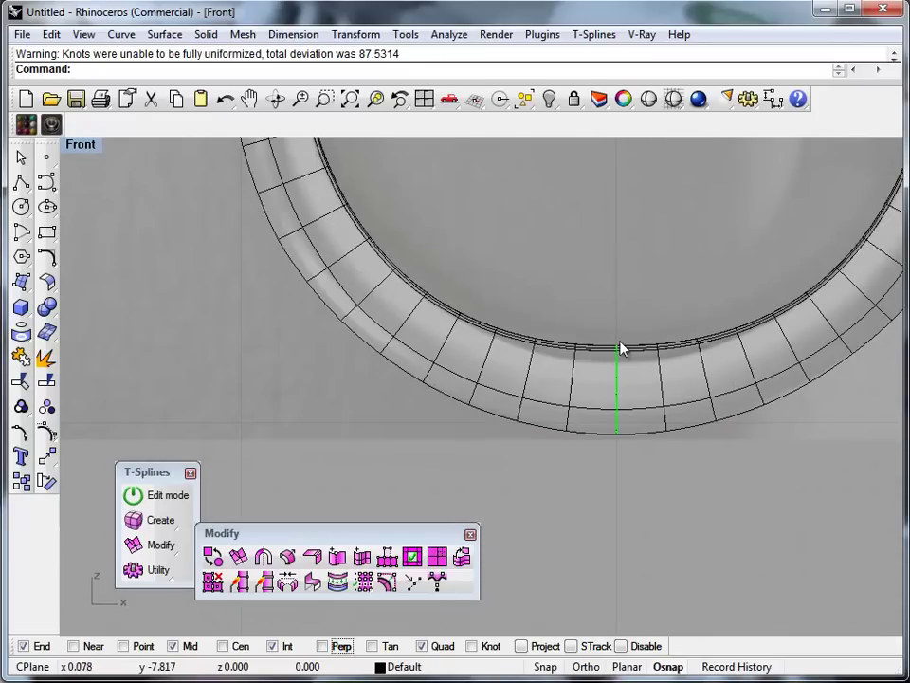
Show the shank's control points and move the five inner vertices on the symmetry line at the base downward to thin it
left_click(485, 385)
key("F10")
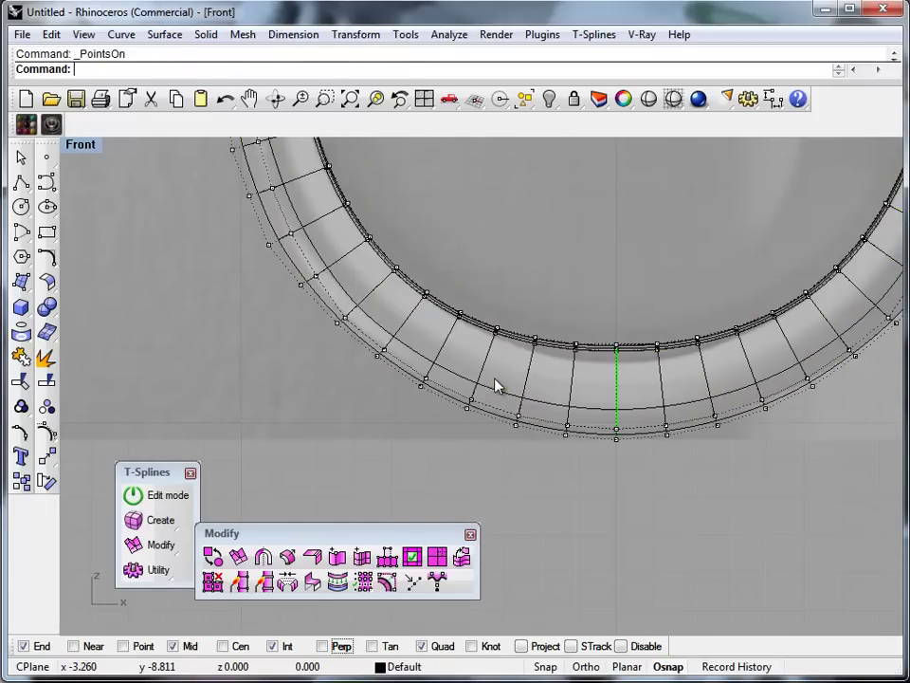
left_click(619, 352)
scroll(616, 349, "up", 2)
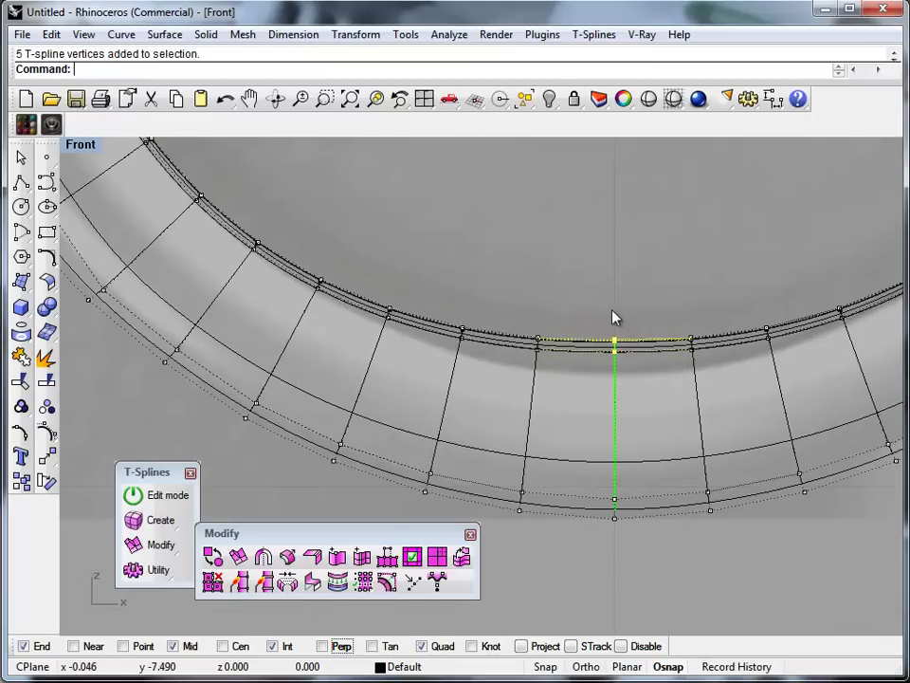
middle_click(615, 346)
left_click(623, 316)
left_click_drag(616, 268, 615, 300)
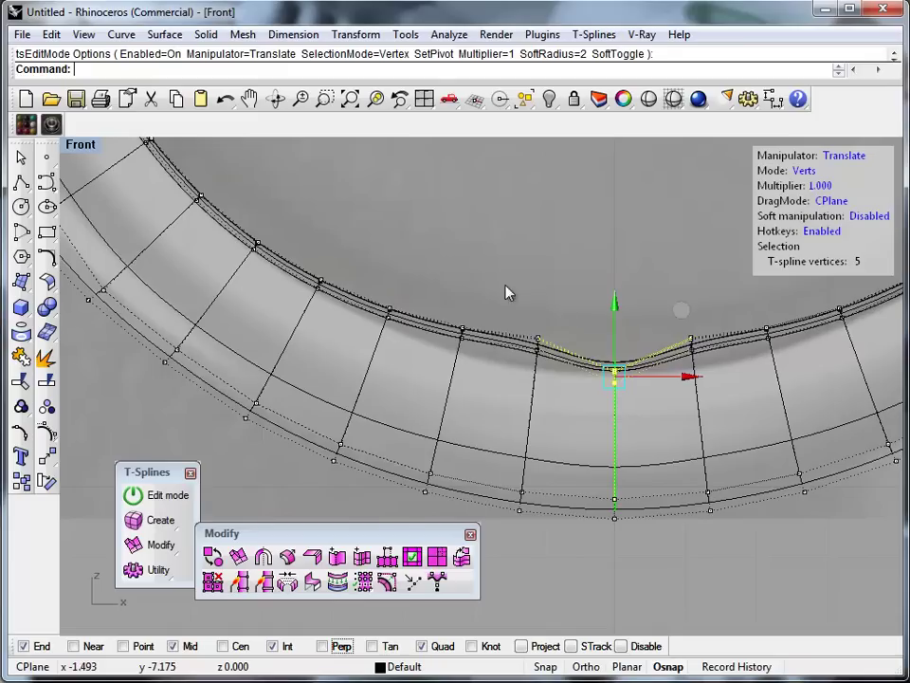
Move the next inner vertex groups left of the base centre downward to blend the thinned base into the shank's lower-left inner curve
left_click_drag(506, 286, 552, 384)
left_click_drag(553, 272, 532, 302)
left_click(447, 312)
mouse_move(465, 261)
left_mouse_down()
mouse_move(463, 279)
mouse_move(450, 263)
left_mouse_up()
left_click(366, 267)
left_click(387, 311)
left_click_drag(302, 223, 324, 311)
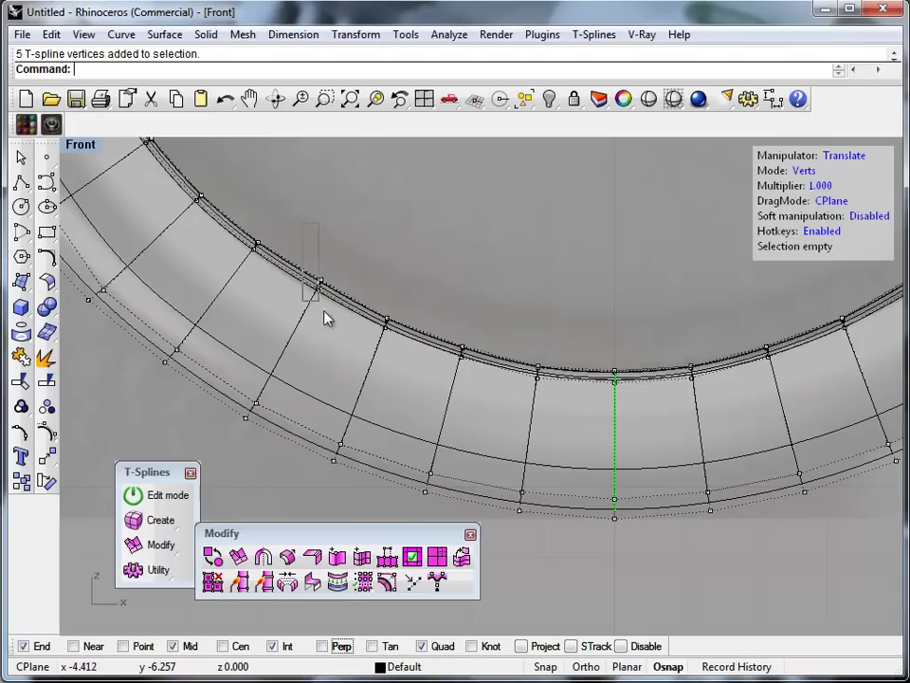
left_click(383, 233)
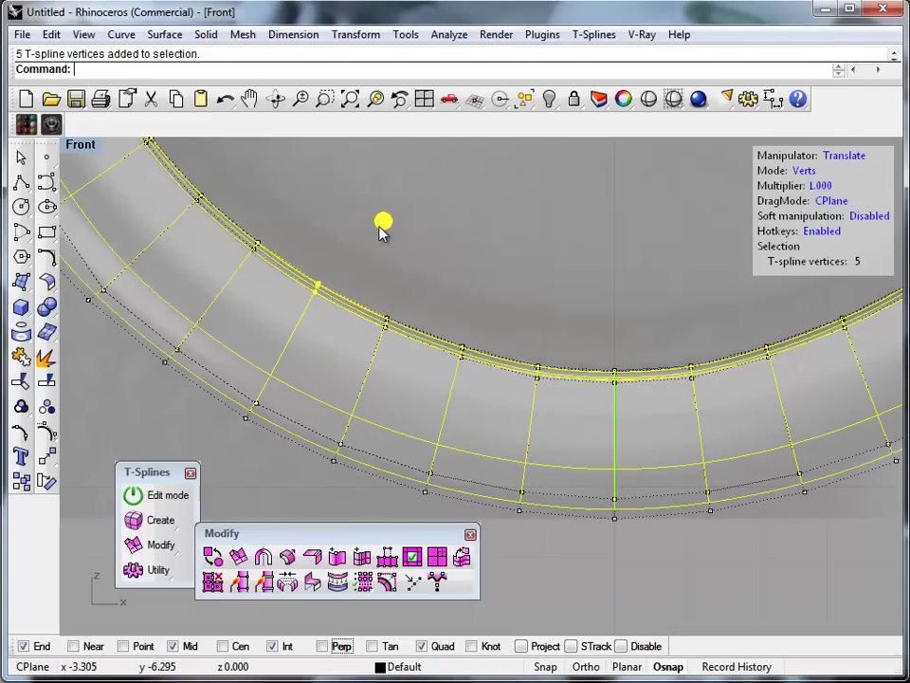
scroll(384, 360, "down", 5)
right_click_drag(423, 274, 472, 330)
middle_click(293, 360)
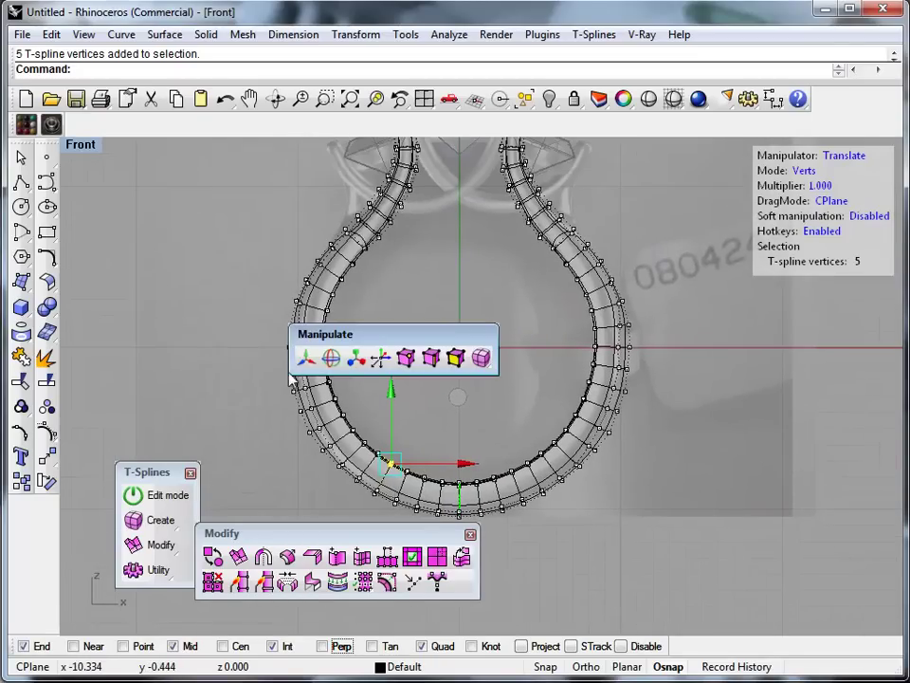
left_click(220, 353)
scroll(270, 389, "up", 6)
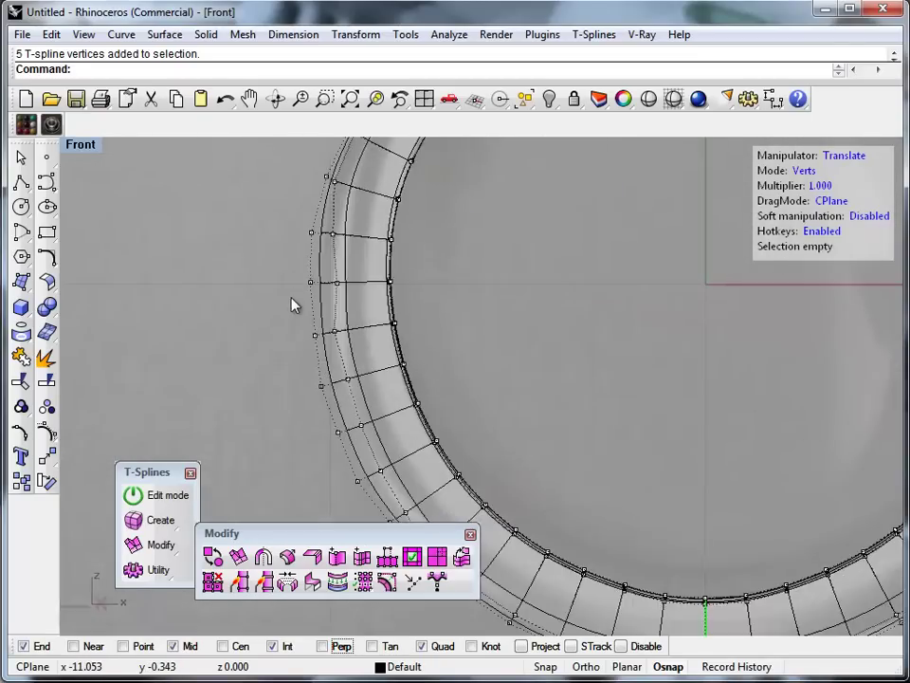
Move the two overlapping vertices just inside the outer edge, on the horizontal axis at the shank's right side, slightly outward
left_click(329, 271)
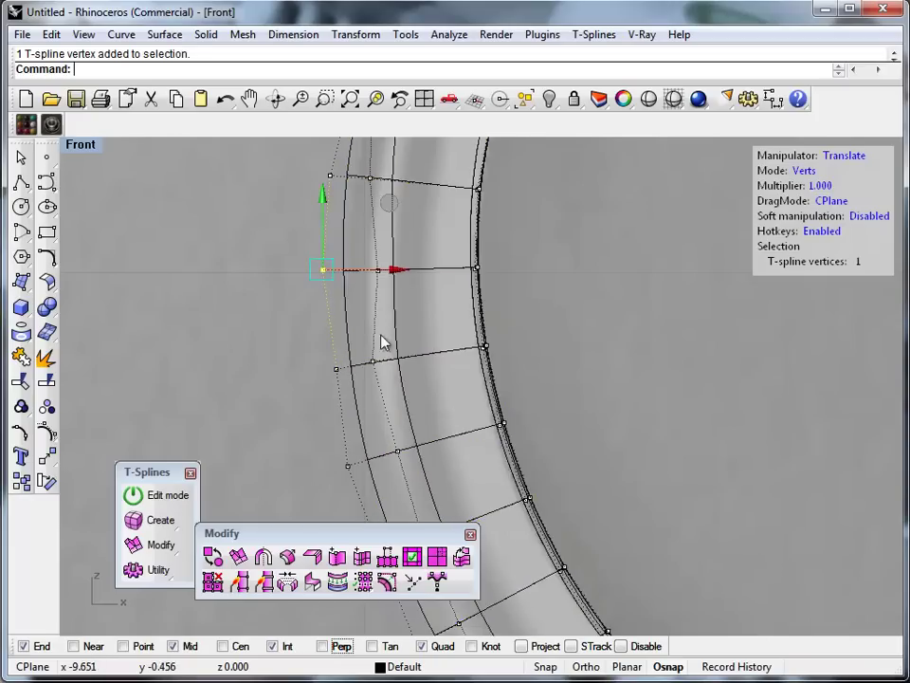
scroll(483, 360, "down", 3)
right_click_drag(621, 319, 609, 464)
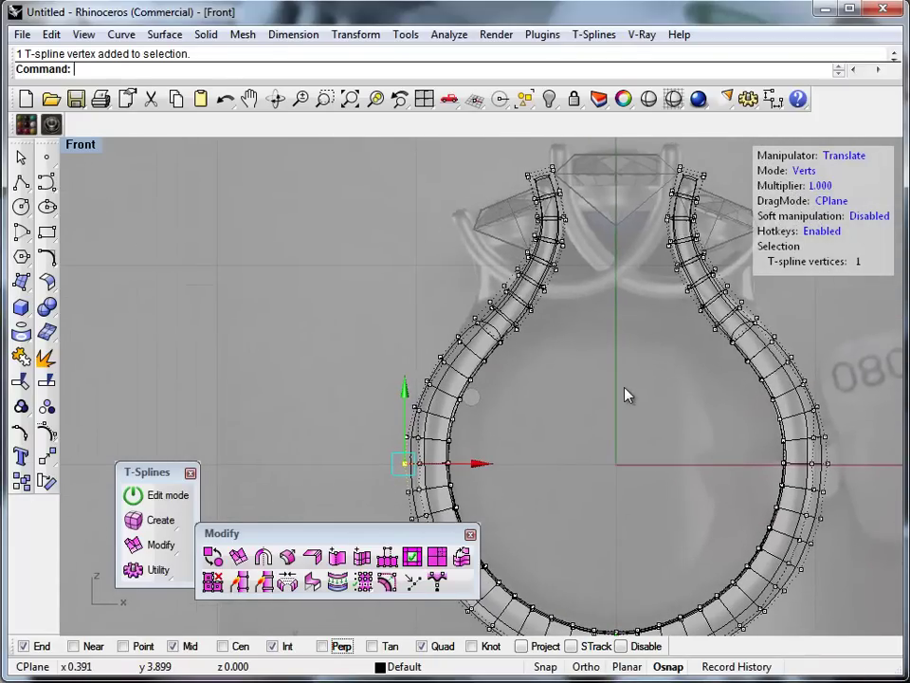
scroll(816, 481, "up", 10)
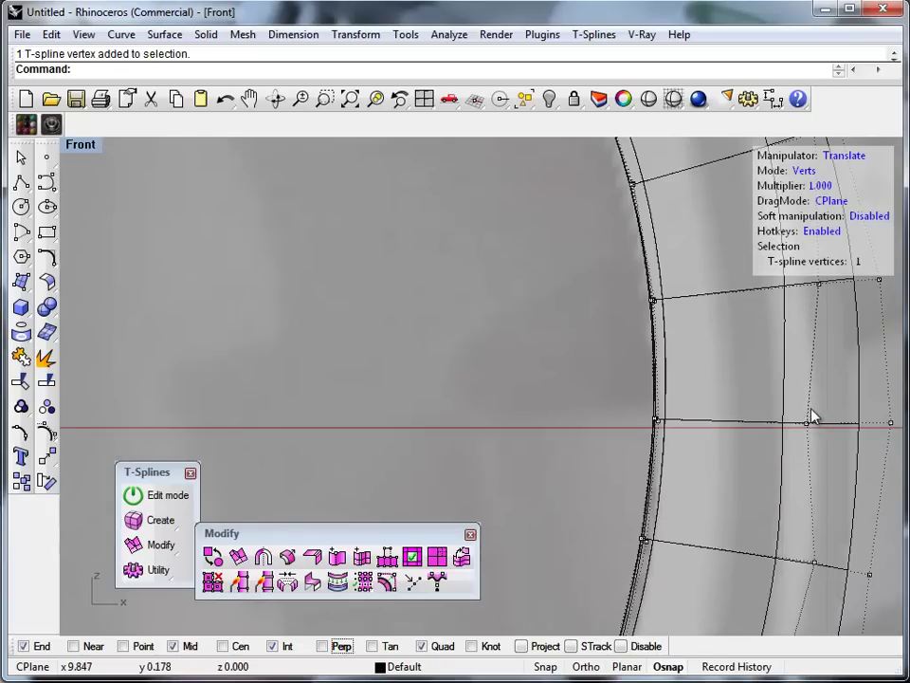
left_click(806, 423, "shift")
right_click_drag(851, 446, 508, 318)
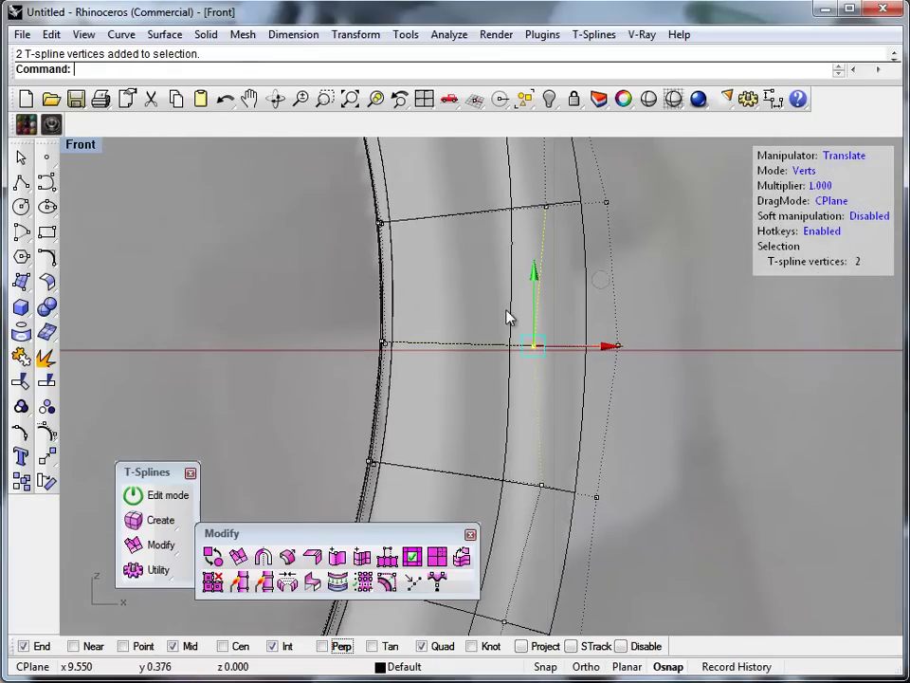
left_click_drag(614, 353, 632, 352)
scroll(661, 413, "down", 5)
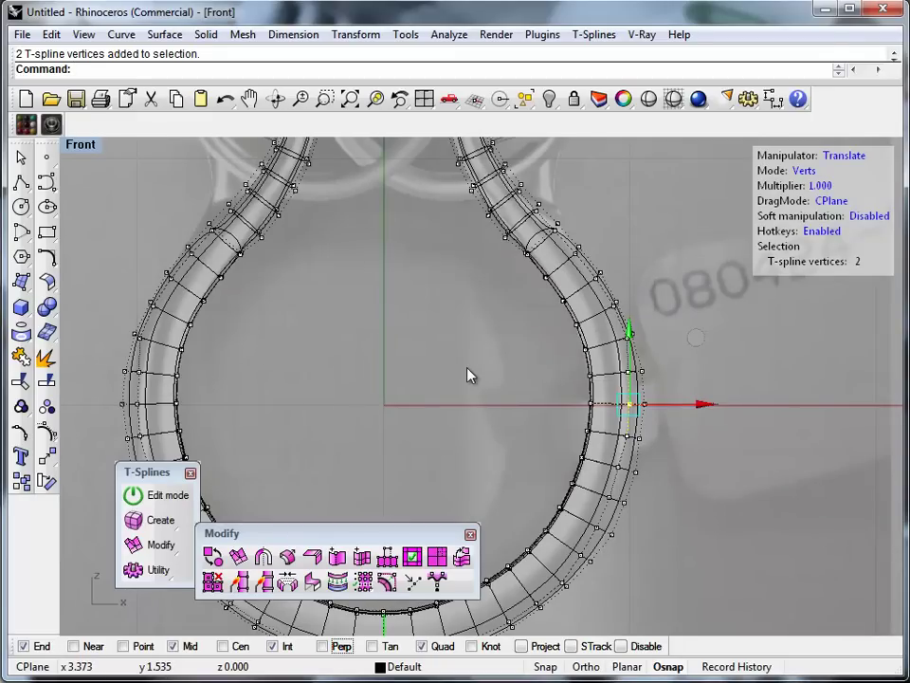
scroll(344, 337, "down", 5)
scroll(253, 233, "up", 3)
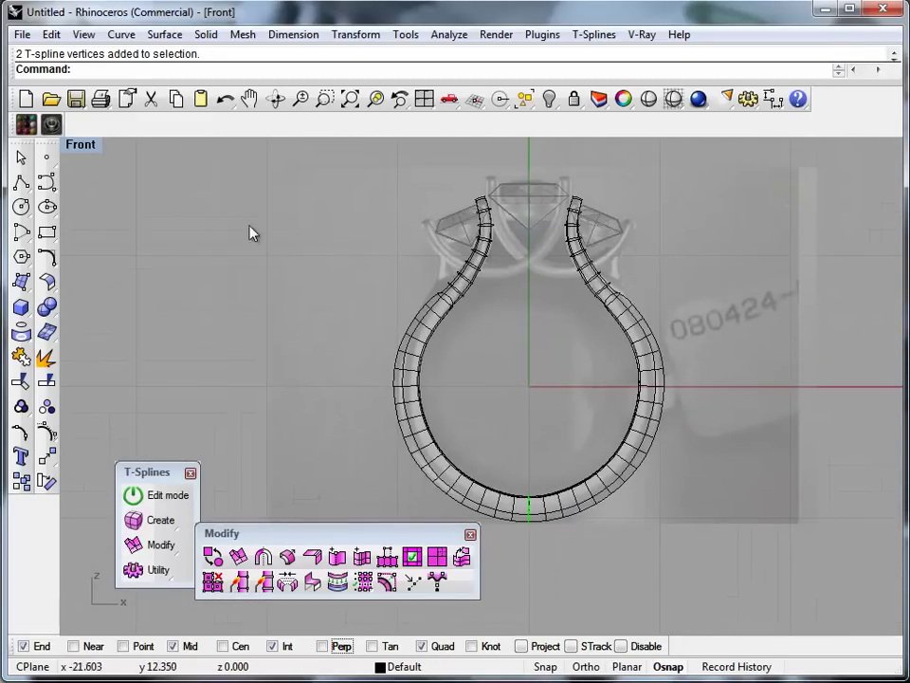
Return to the four-viewport layout and show the hidden setting and stones again
double_click(84, 148)
right_click_drag(732, 264, 581, 268)
type("Show")
key("Return")
right_click_drag(706, 254, 609, 230)
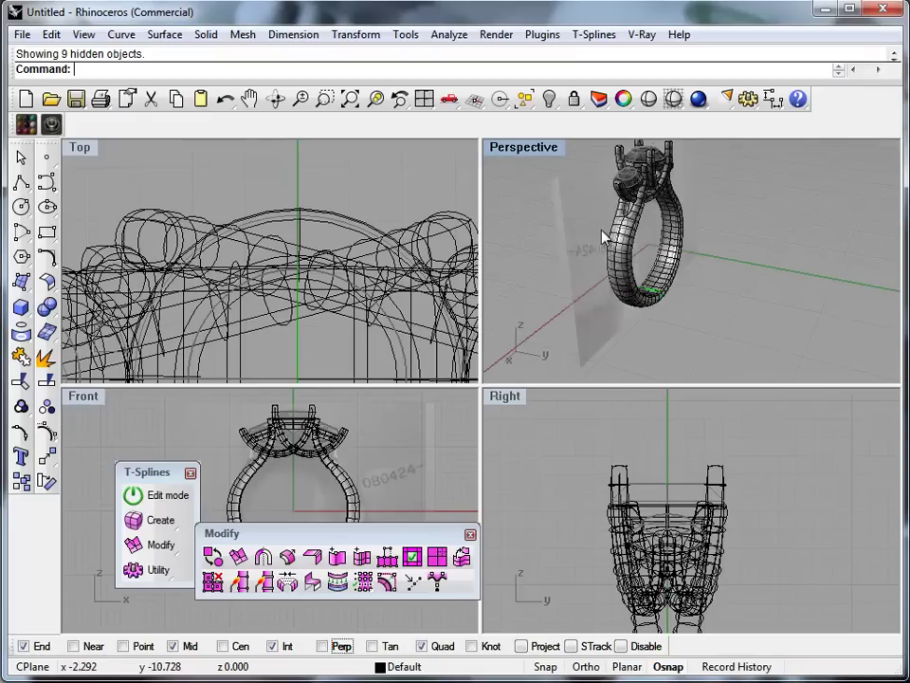
Examine the shank and its split below the side stones in the Perspective view from several angles
scroll(664, 245, "up", 6)
scroll(647, 262, "up", 7)
right_click_drag(711, 255, 834, 277)
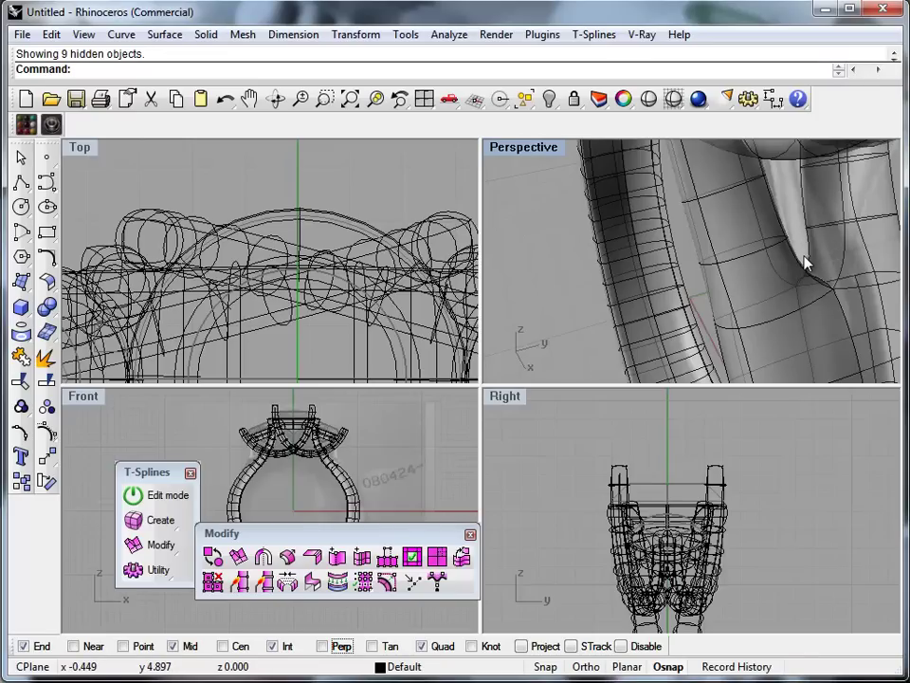
scroll(818, 270, "down", 15)
right_click_drag(868, 296, 698, 269)
scroll(740, 297, "up", 11)
right_click_drag(760, 309, 735, 242)
scroll(736, 241, "down", 11)
right_click_drag(828, 268, 606, 287)
right_click_drag(723, 284, 611, 269)
right_click_drag(683, 180, 620, 194)
scroll(604, 183, "up", 7)
right_click_drag(582, 242, 645, 254)
scroll(575, 217, "up", 6)
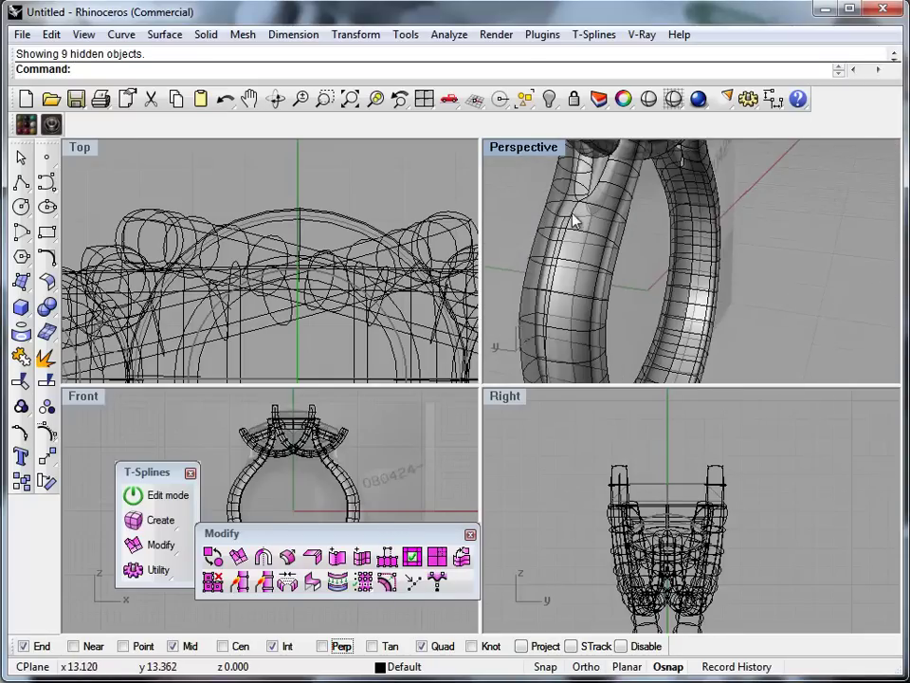
right_click_drag(589, 240, 650, 229)
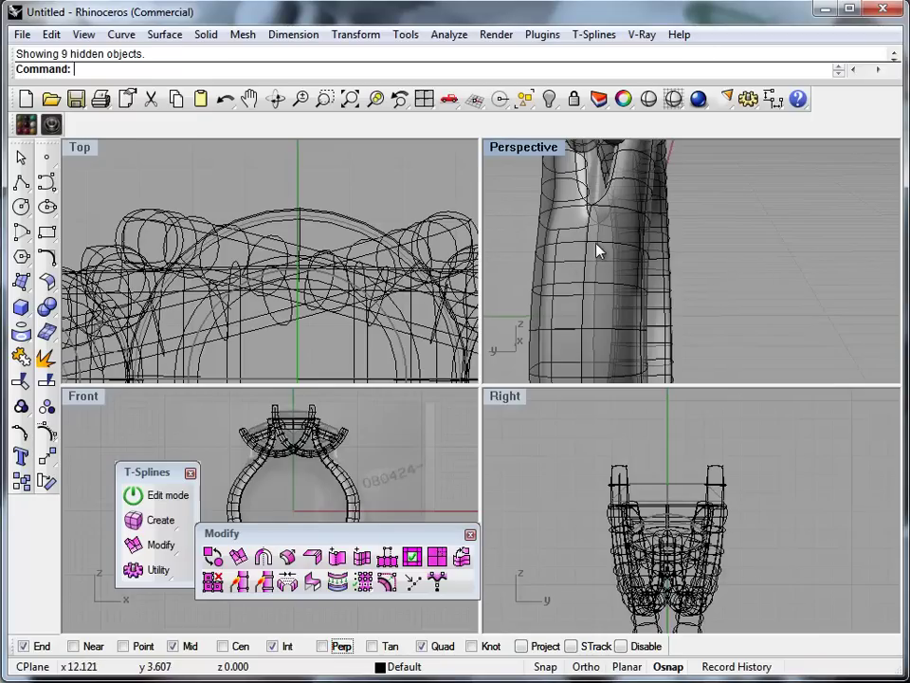
scroll(749, 256, "down", 3)
right_click_drag(764, 219, 513, 138)
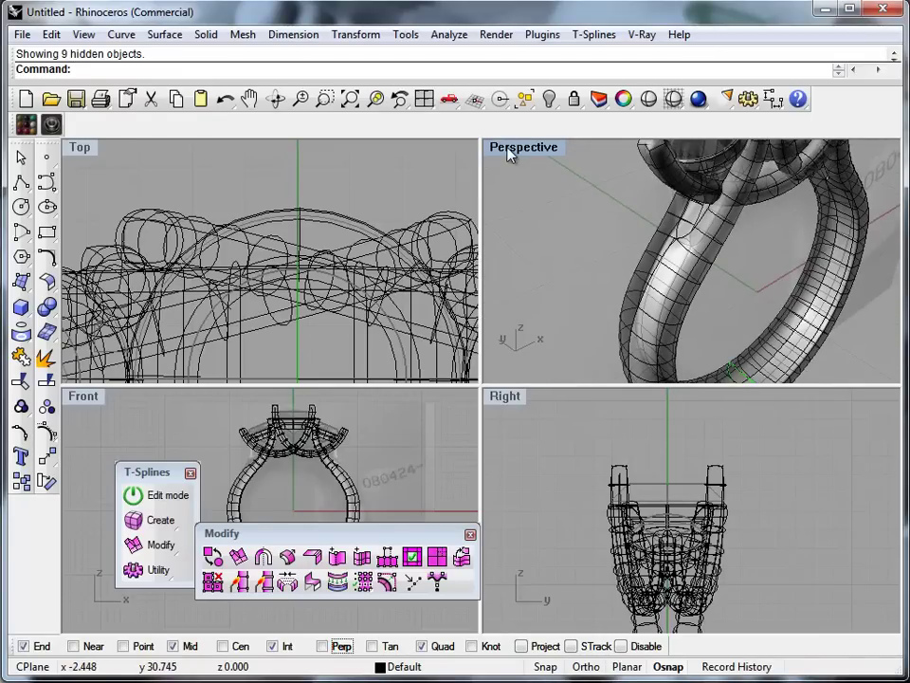
Maximize the Perspective viewport and examine the crotch where the shank forks below the side stone
double_click(510, 153)
right_click_drag(547, 356, 463, 387)
scroll(505, 335, "up", 7)
right_click_drag(505, 336, 412, 324)
right_click_drag(452, 255, 572, 341)
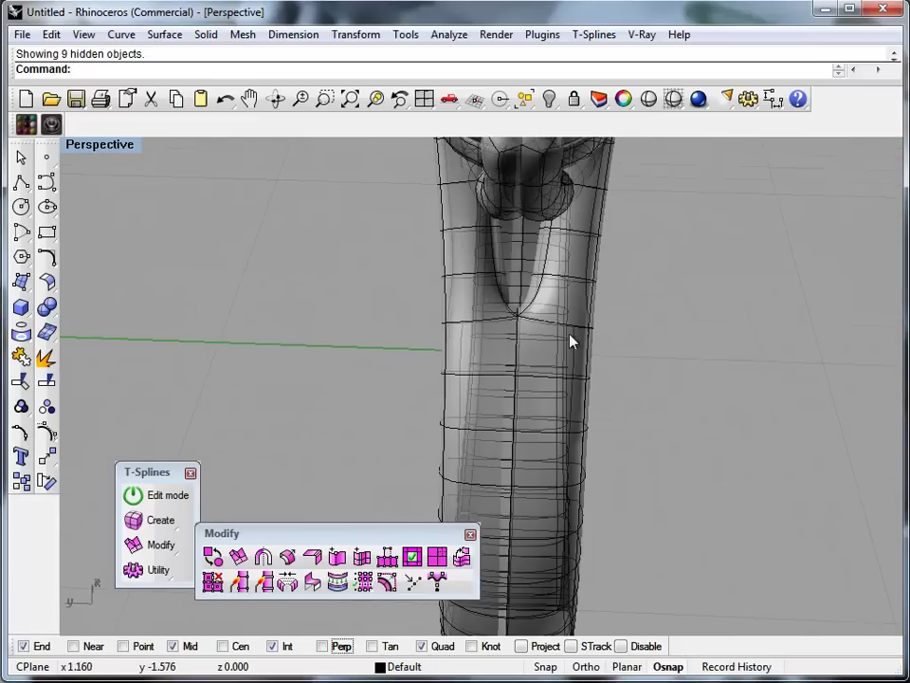
left_click(536, 294)
right_click_drag(644, 355, 694, 429)
key("Escape")
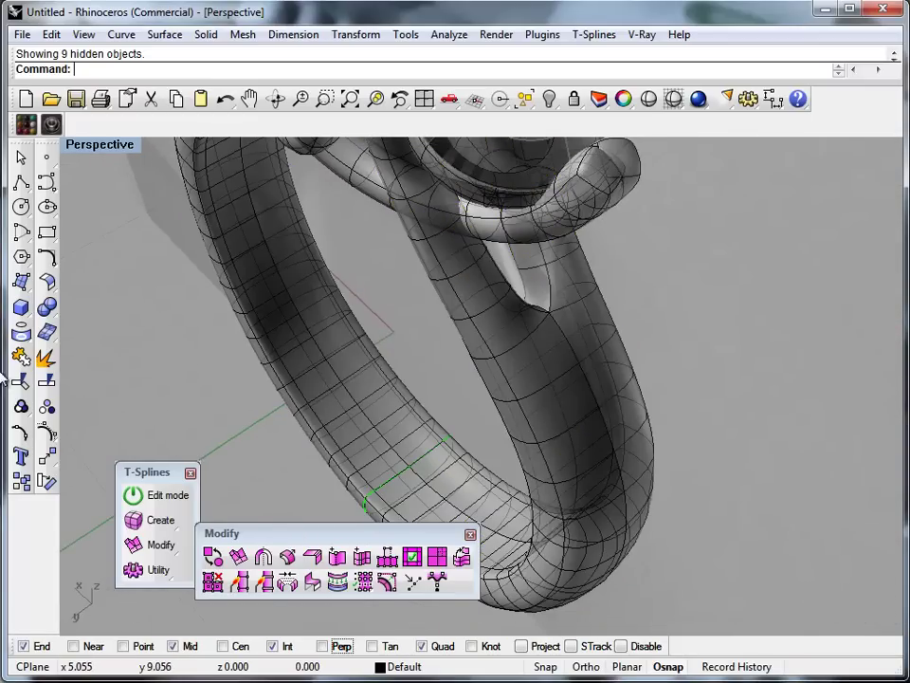
mouse_move(539, 432)
right_mouse_down()
mouse_move(455, 352)
mouse_move(540, 359)
mouse_move(540, 432)
right_mouse_up()
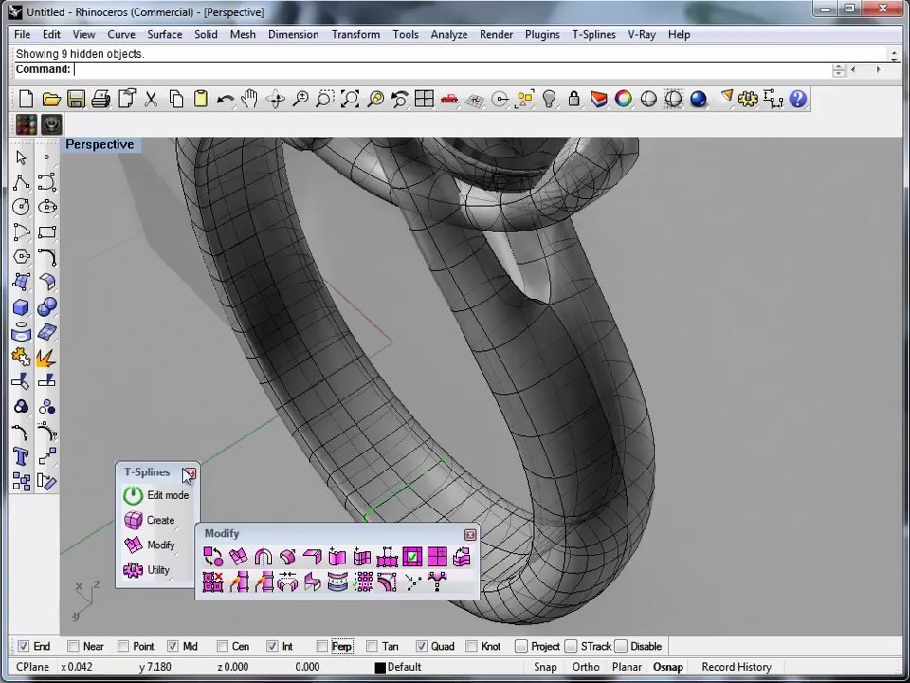
In face selection mode, extrude the two inner faces at the crotch of the shank's fork upward into a strut reaching the side stone's prong
left_click(178, 496)
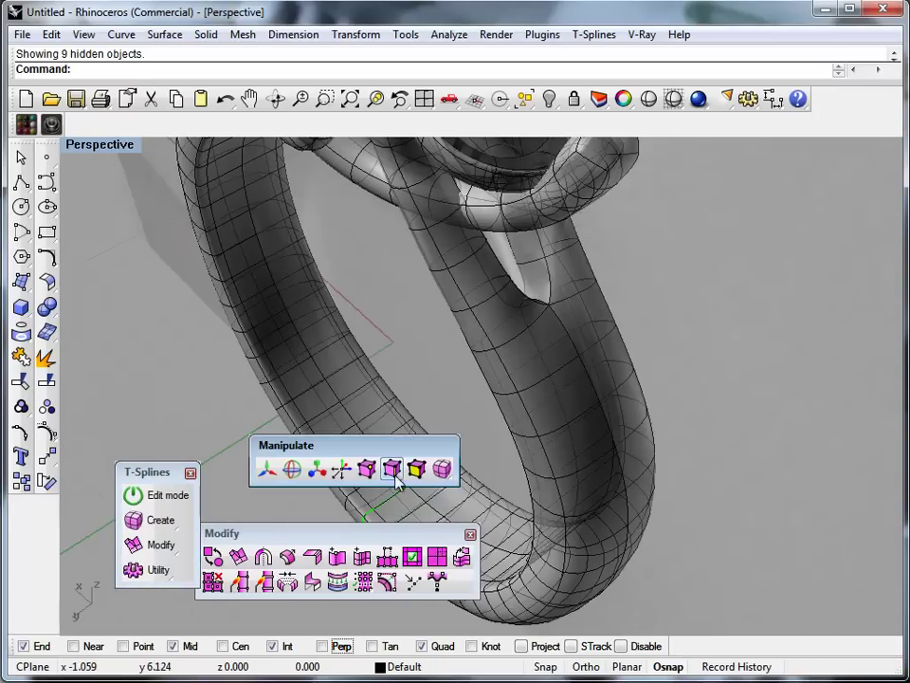
left_click(393, 470)
left_click(532, 285)
right_click_drag(619, 345, 399, 311)
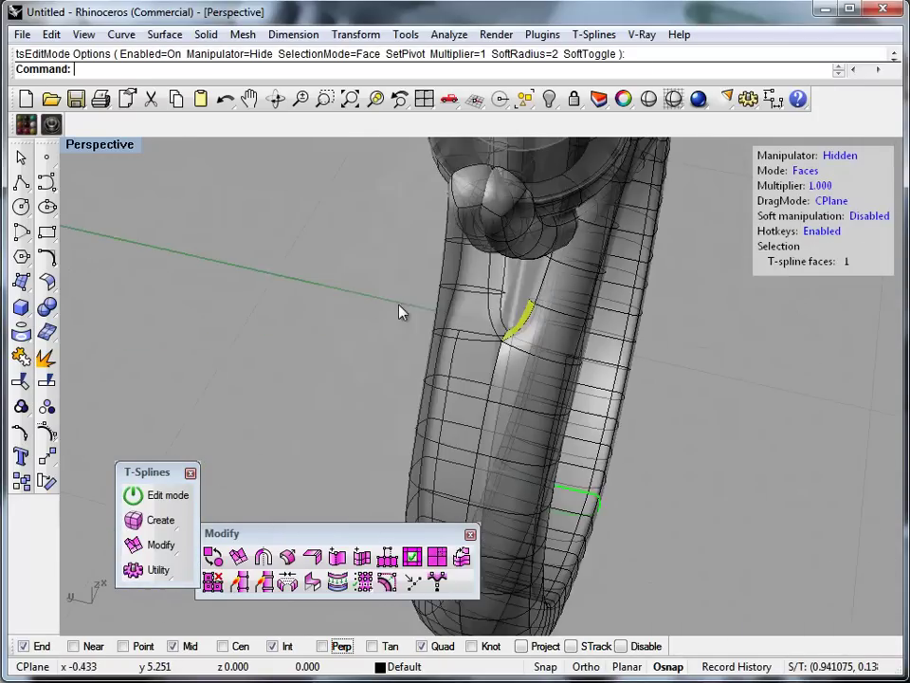
scroll(399, 311, "up", 5)
left_click(456, 329, "shift")
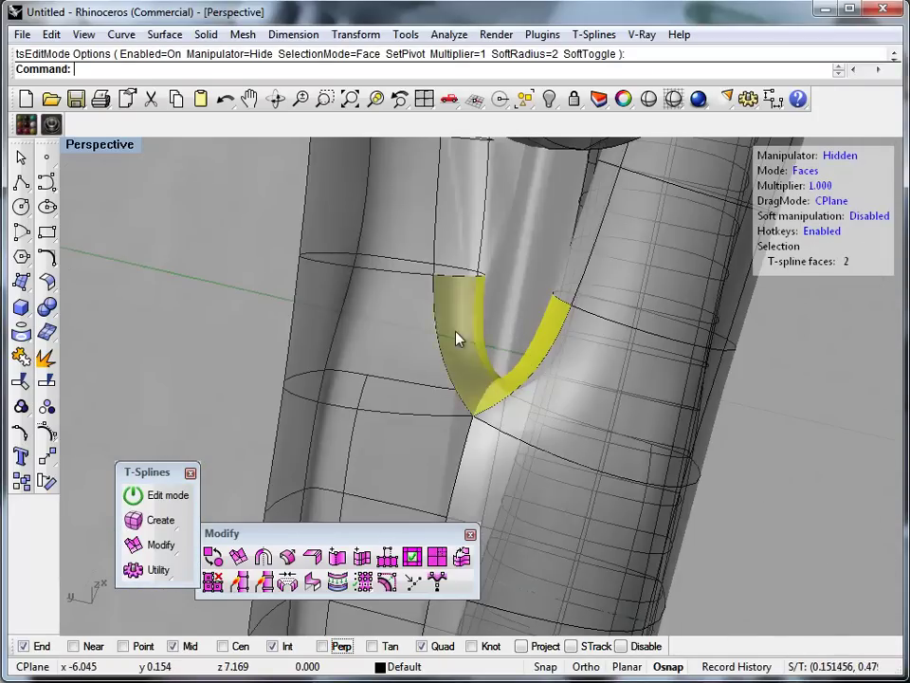
scroll(375, 366, "down", 10)
right_click_drag(271, 299, 244, 337)
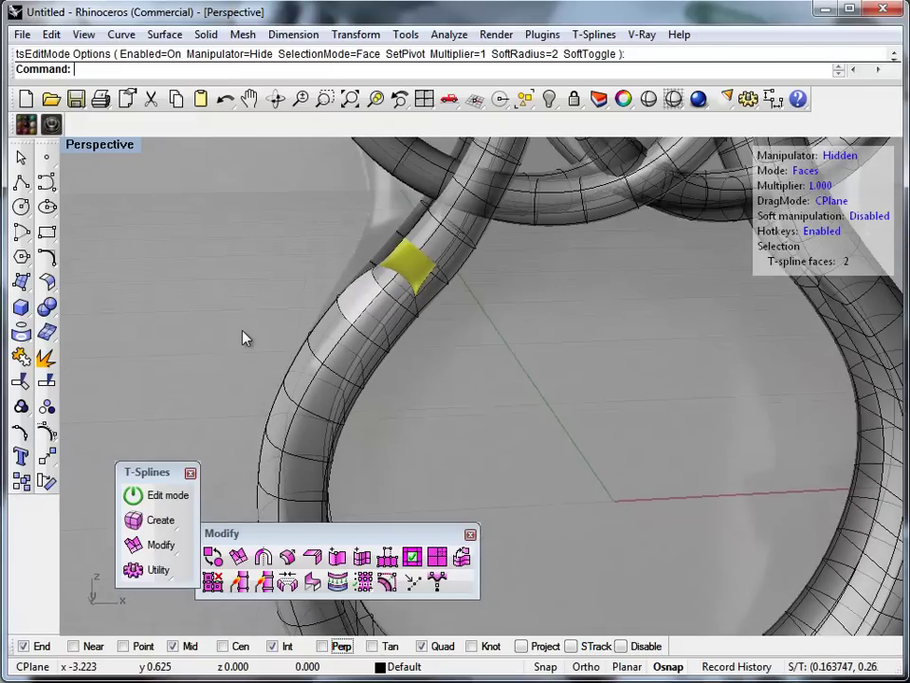
middle_click(250, 340)
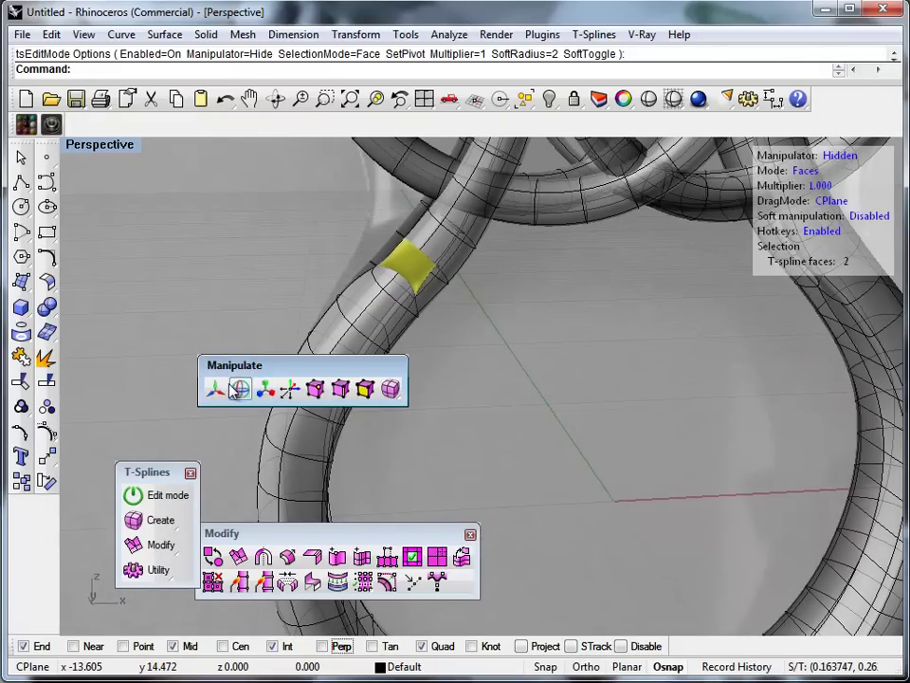
left_click(236, 389)
left_click_drag(463, 188, 443, 139, "alt")
right_click_drag(261, 285, 307, 243)
scroll(357, 211, "up", 8)
right_click_drag(378, 288, 399, 180)
right_click_drag(199, 383, 605, 400)
left_click(610, 415)
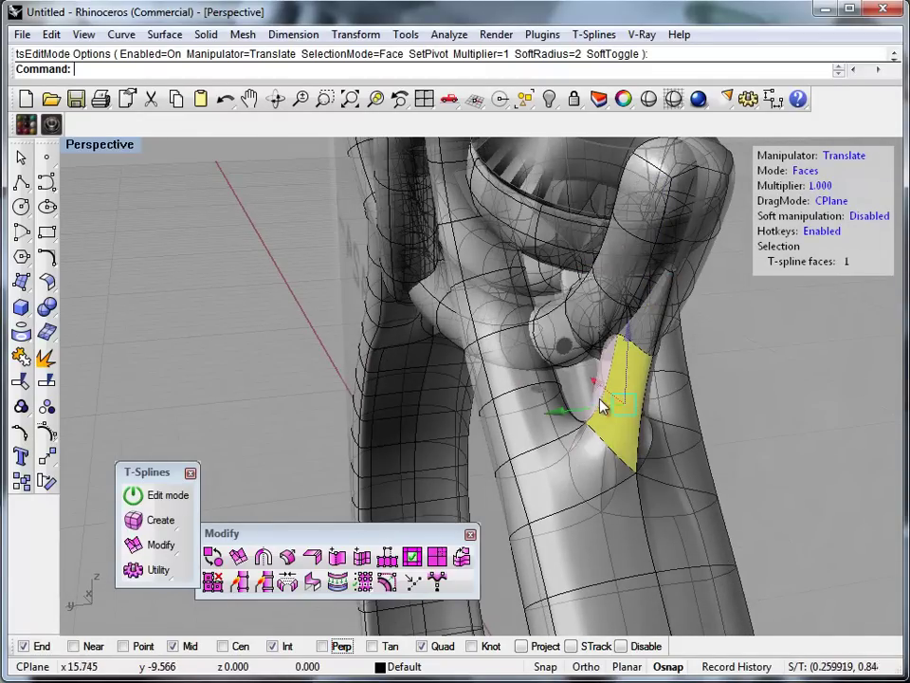
left_click(260, 312)
Apply axial tsSymmetry to the shank with the Discover option, using an edge along the middle of its outer side as the boundary
scroll(262, 338, "down", 5)
right_click_drag(261, 338, 346, 477)
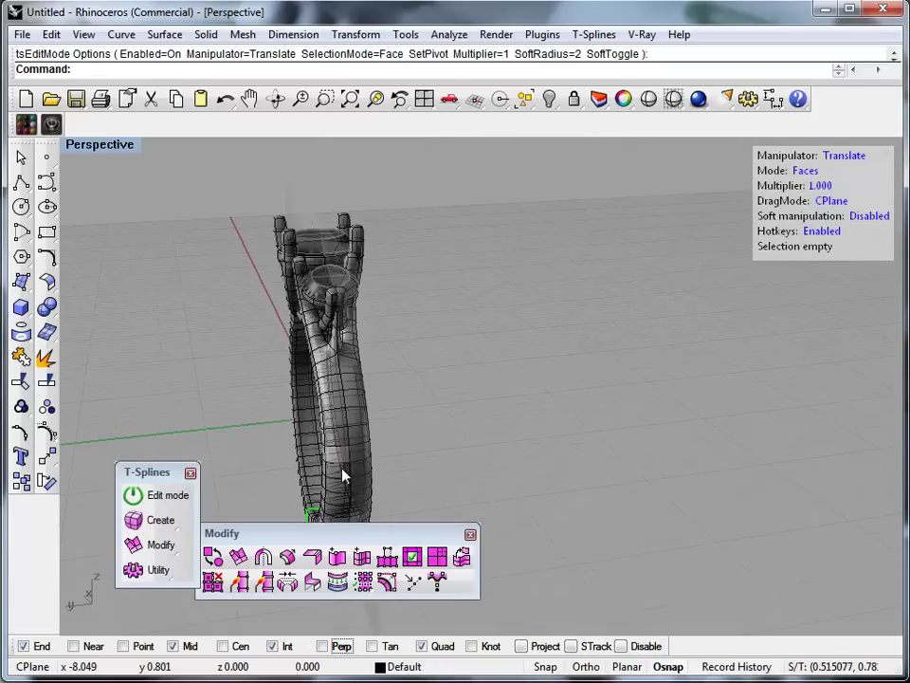
right_click_drag(269, 357, 319, 446)
key("Escape")
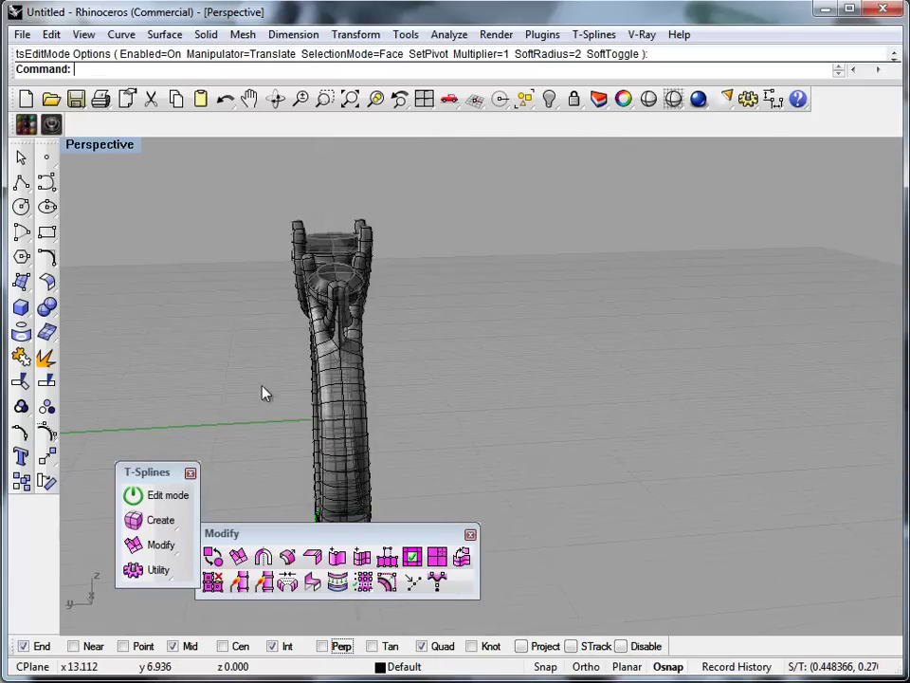
left_click(262, 560)
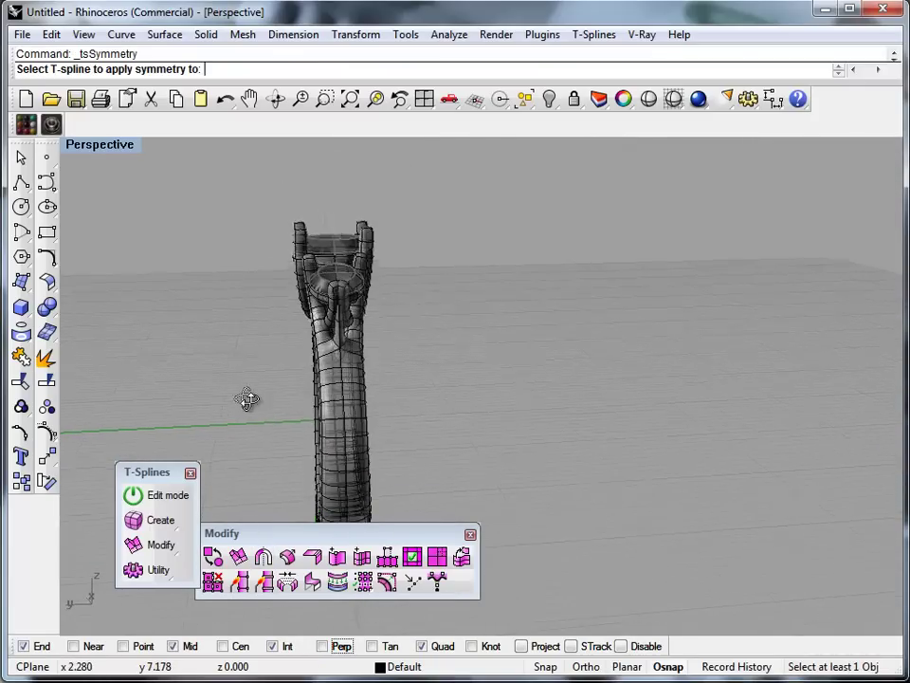
right_click_drag(246, 399, 216, 195)
left_click(337, 400)
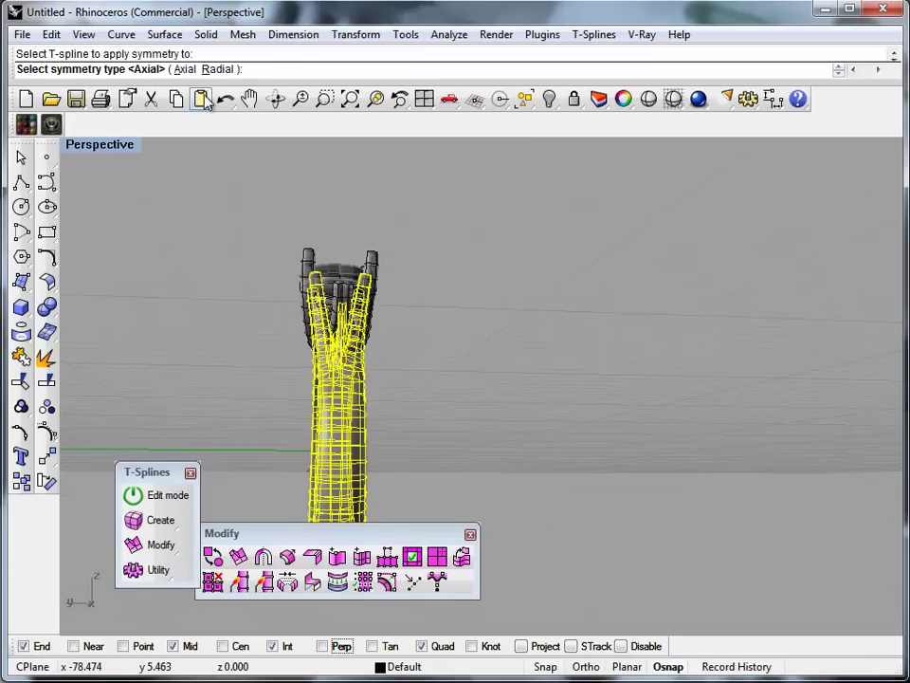
left_click(189, 70)
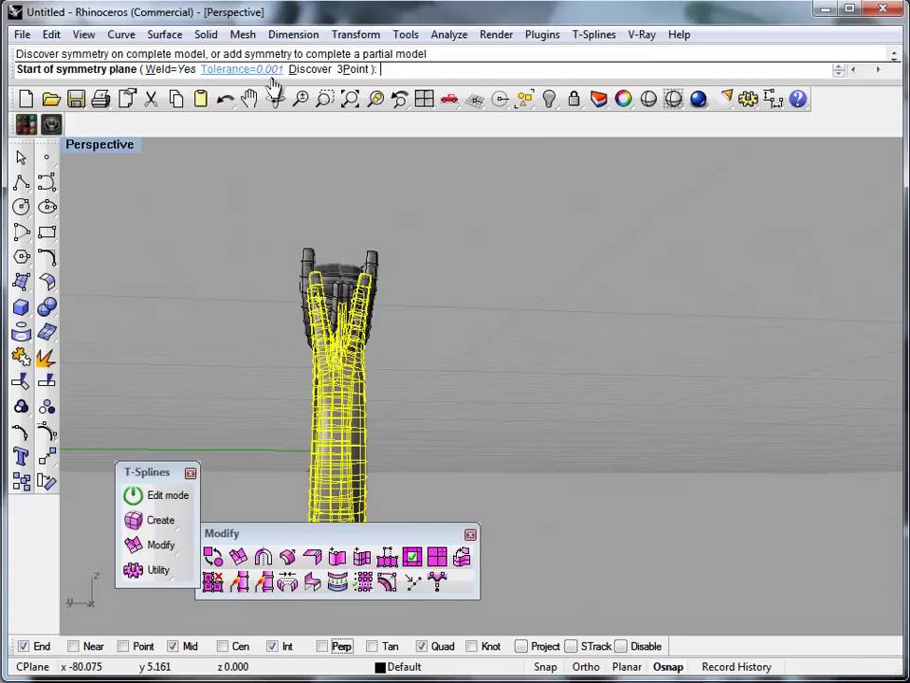
left_click(329, 70)
scroll(340, 285, "down", 7)
right_click_drag(334, 298, 350, 343)
scroll(350, 343, "up", 8)
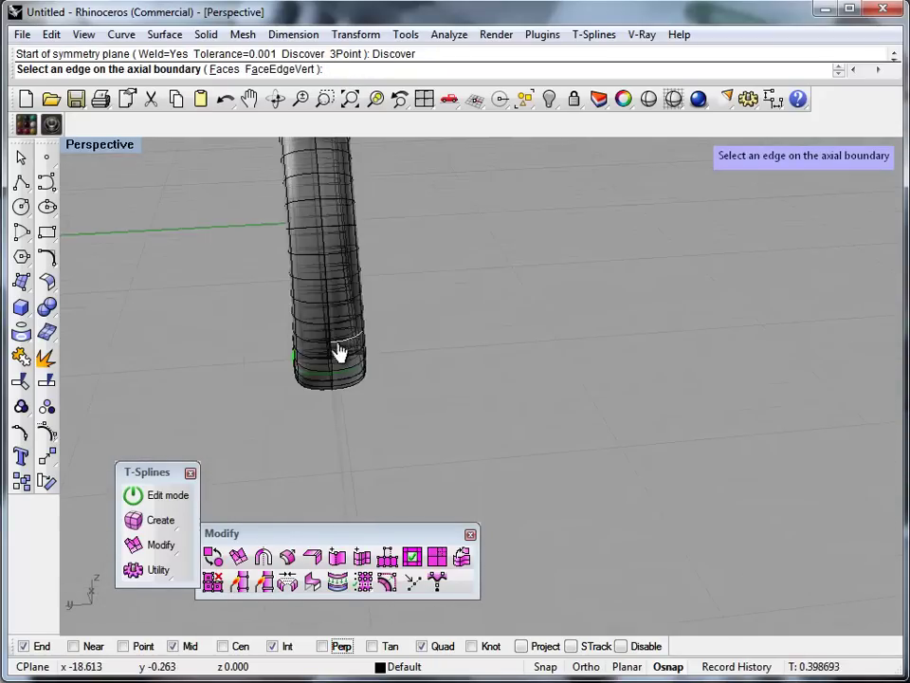
scroll(338, 351, "up", 5)
left_click(334, 288)
right_click_drag(482, 341, 520, 476)
scroll(533, 435, "down", 8)
right_click_drag(533, 436, 487, 295)
scroll(487, 295, "up", 8)
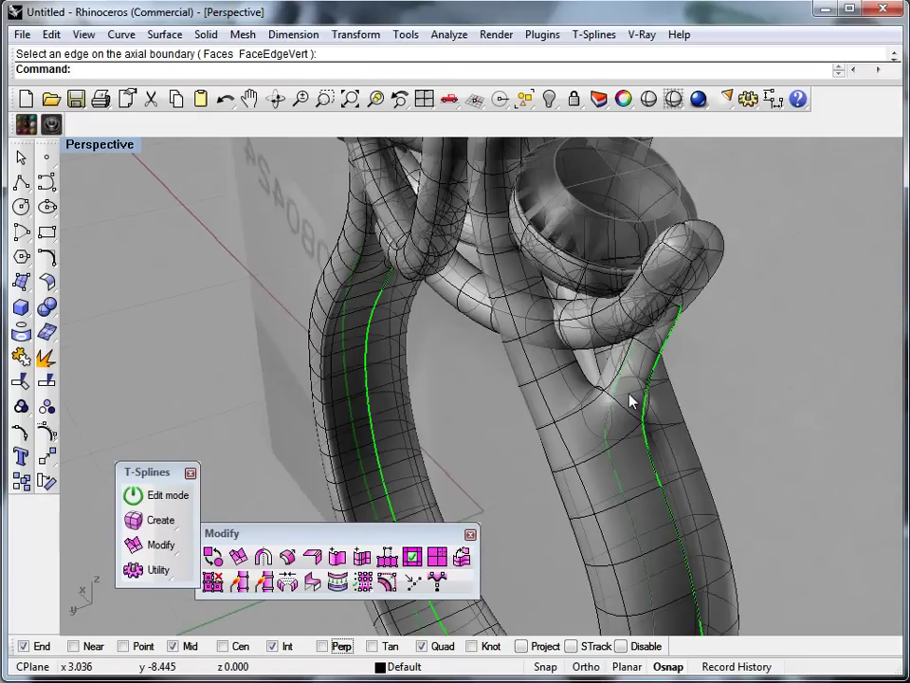
scroll(607, 382, "up", 3)
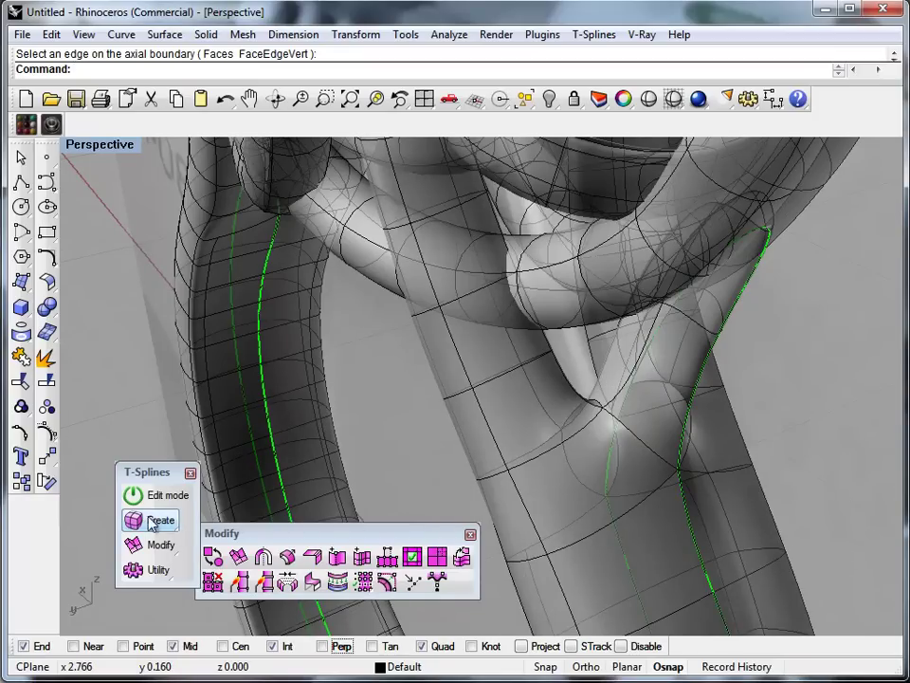
Select three faces of the new strut in face mode, examine where it meets the side stone's prong, and clear the selection
middle_click(149, 387)
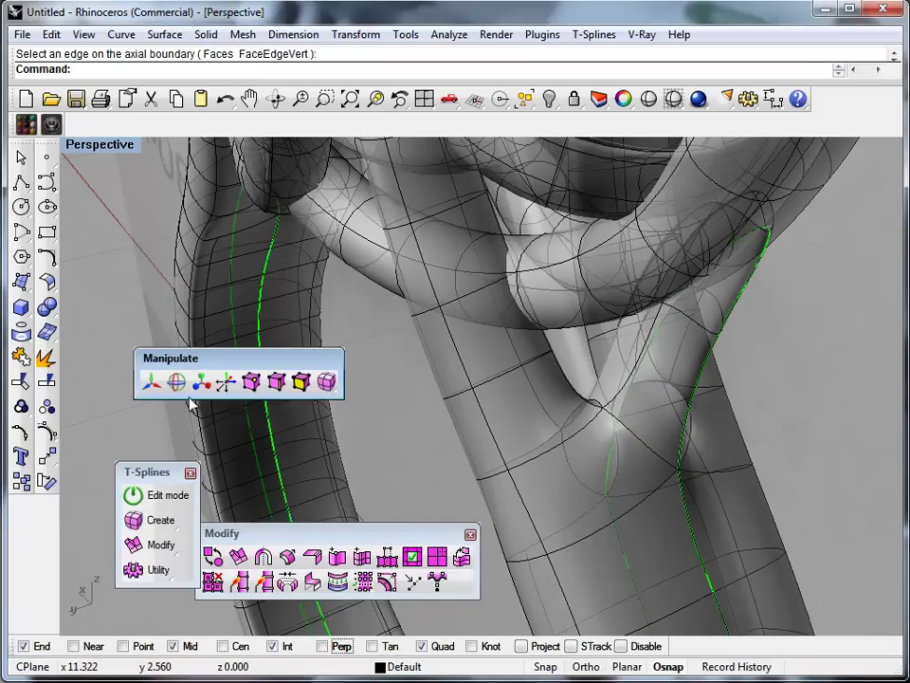
left_click(277, 381)
left_click(651, 425)
scroll(570, 501, "up", 2)
right_click_drag(571, 500, 563, 471)
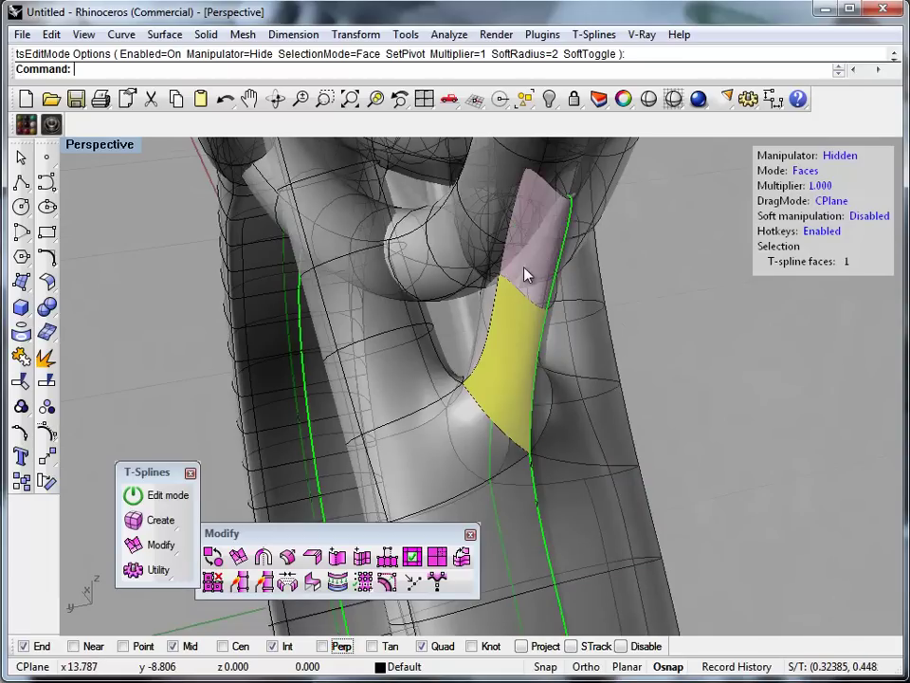
left_click(524, 274, "shift")
left_click(486, 326, "shift")
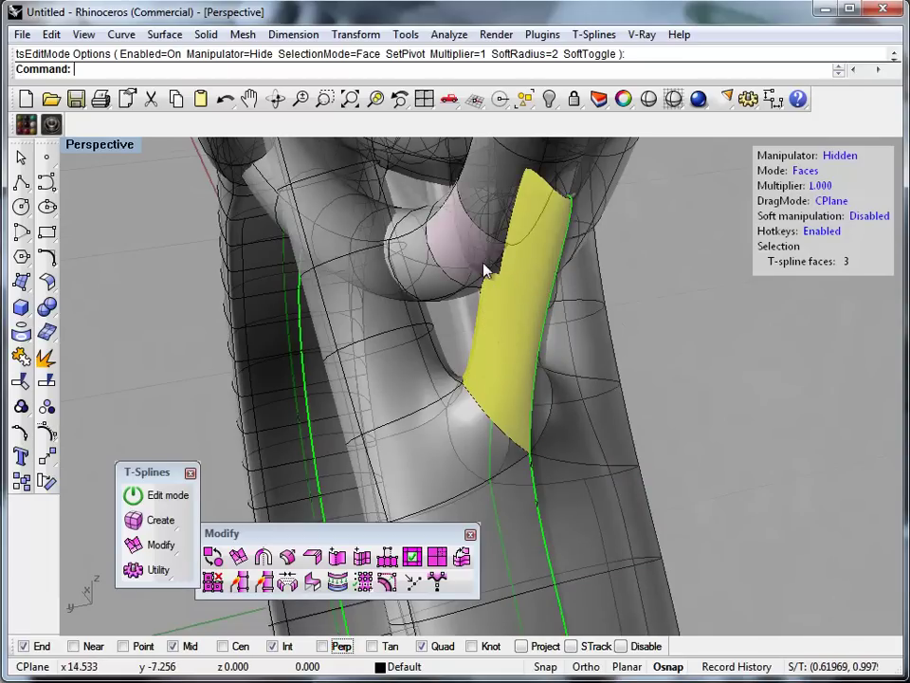
right_click_drag(521, 268, 604, 266)
scroll(716, 213, "up", 7)
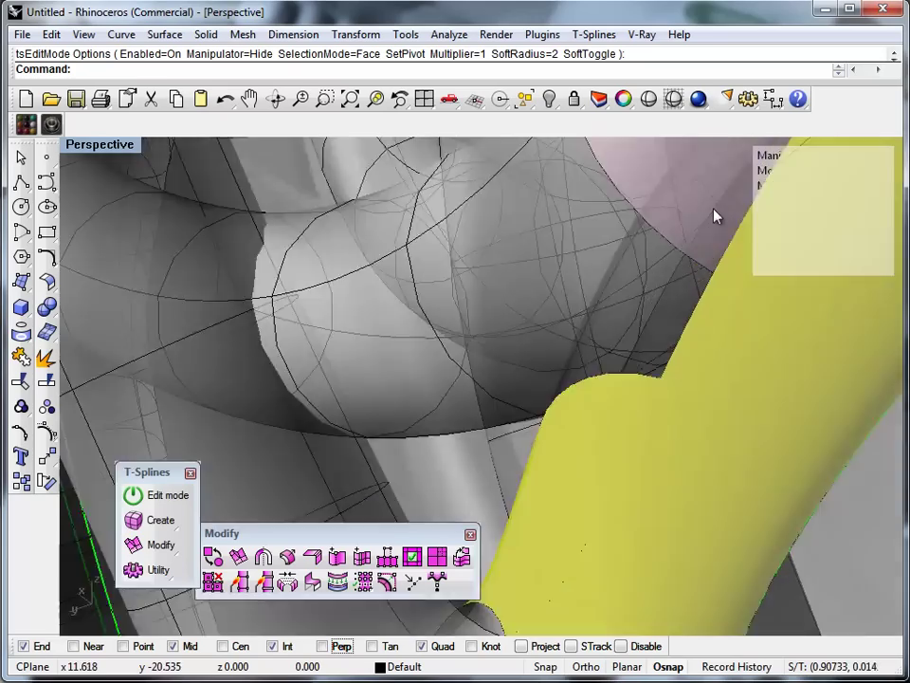
scroll(360, 311, "down", 10)
right_click_drag(367, 380, 484, 344)
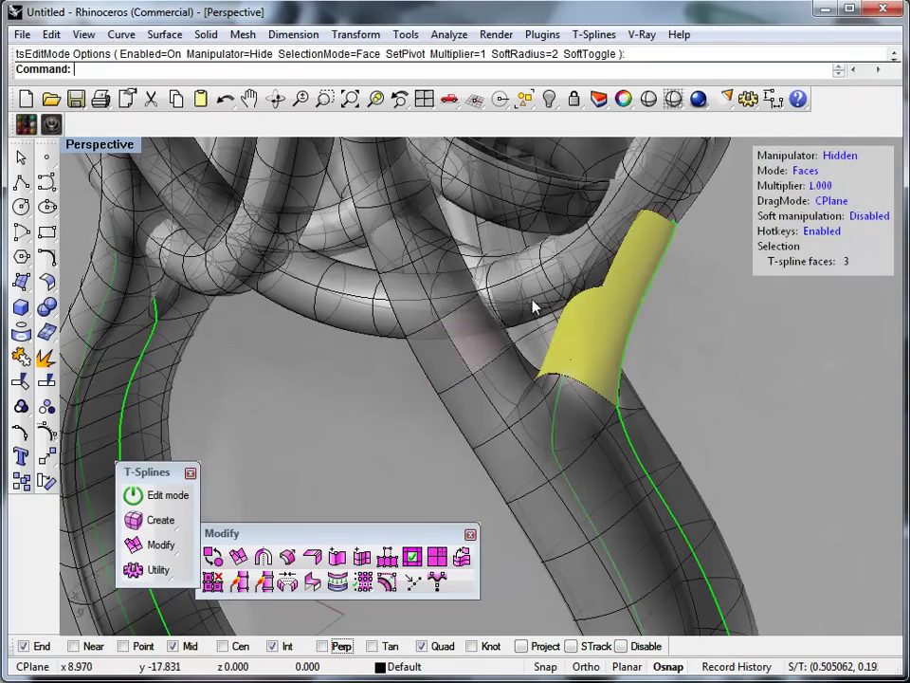
scroll(623, 253, "up", 8)
right_click_drag(529, 313, 542, 386)
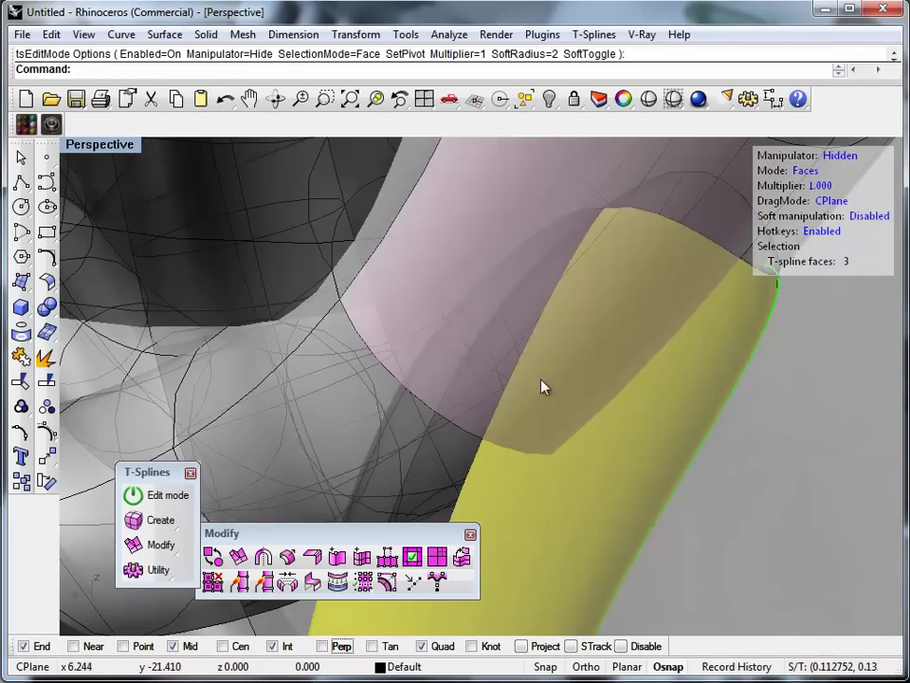
scroll(499, 311, "down", 6)
left_click(631, 271)
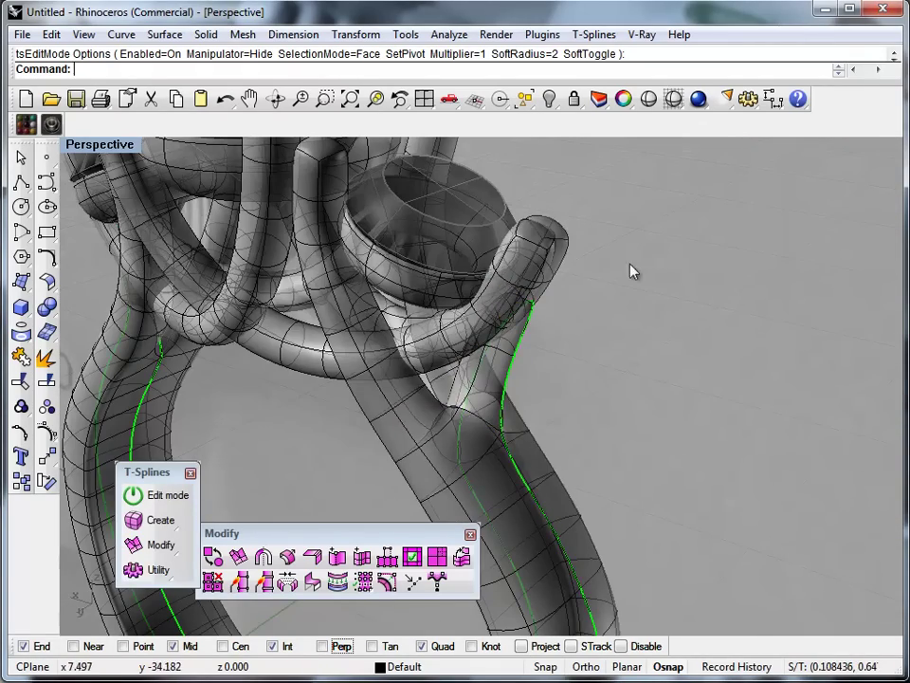
Hide the prong pieces around the side stone and examine the strut's exposed end from several angles
left_click_drag(552, 228, 548, 222)
left_click(653, 290)
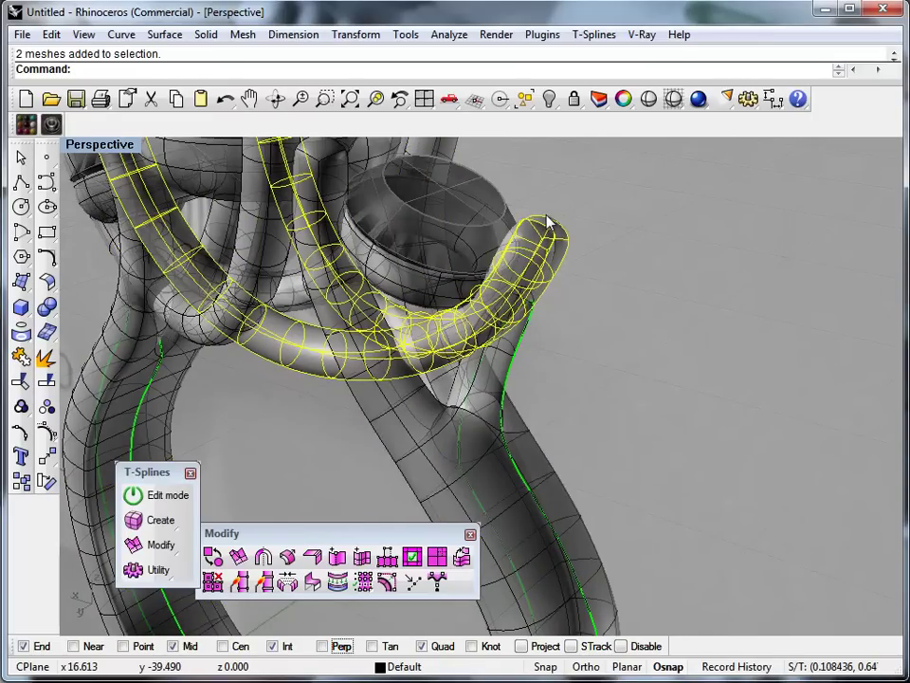
right_click_drag(508, 329, 587, 332)
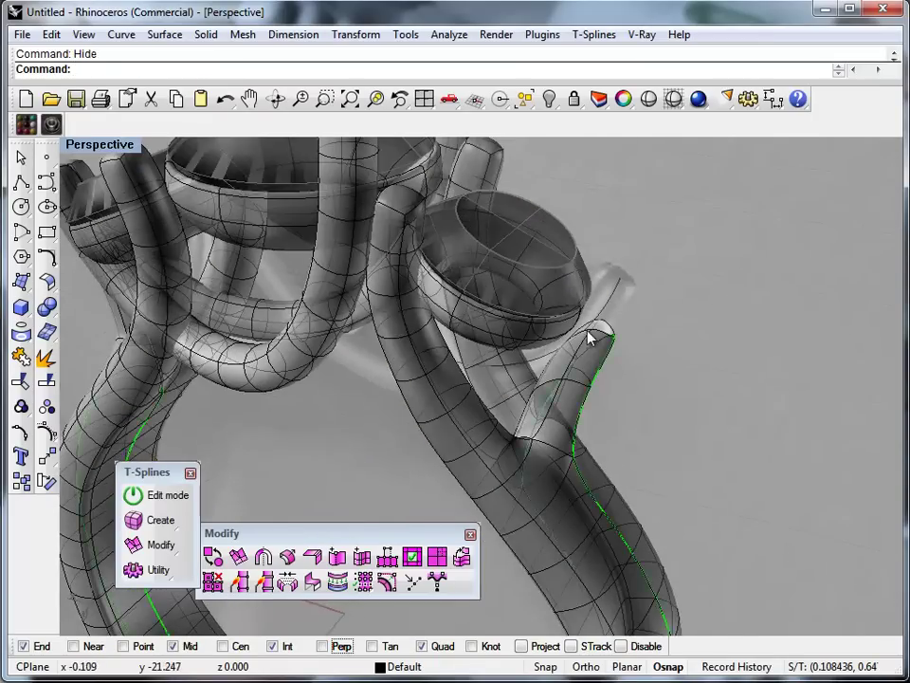
scroll(586, 331, "up", 8)
scroll(616, 315, "down", 8)
right_click_drag(661, 319, 426, 379)
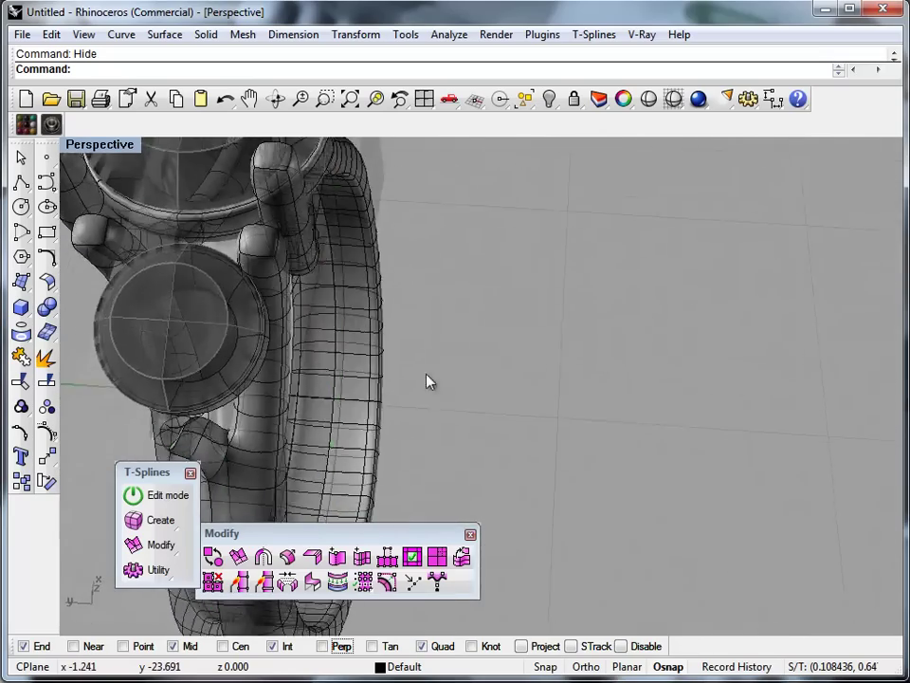
scroll(628, 368, "down", 6)
right_click_drag(629, 372, 432, 331)
scroll(413, 353, "up", 7)
scroll(370, 287, "up", 8)
right_click_drag(400, 290, 498, 341)
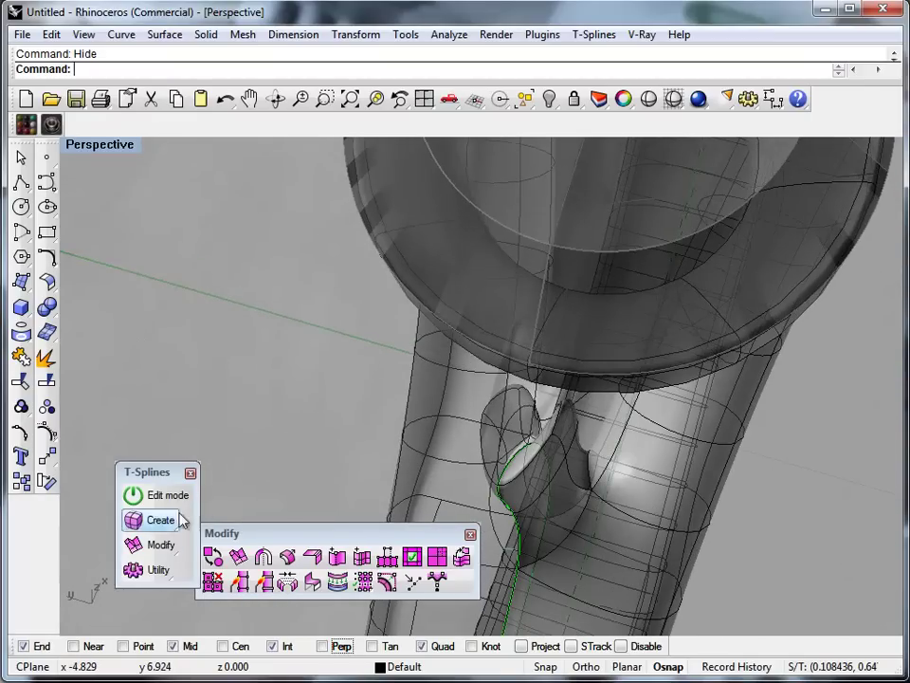
In edge selection mode, select three edges along the strut's inner side and move them with the translate manipulator up toward the side stone
middle_click(219, 408)
left_click(303, 404)
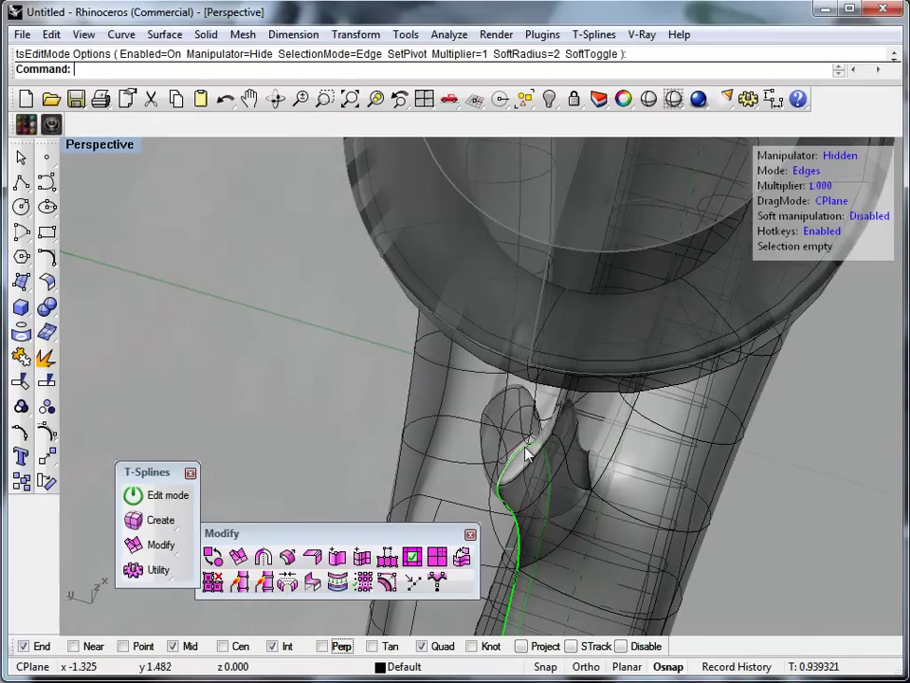
left_click(520, 471)
right_click_drag(660, 482, 781, 518)
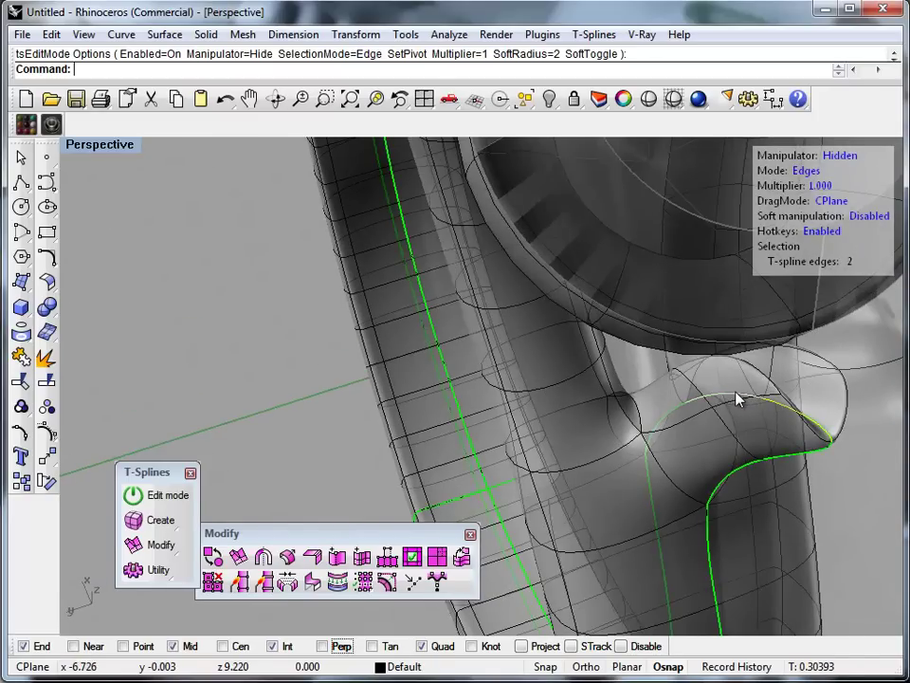
left_click(670, 423, "shift")
left_click(647, 452, "shift")
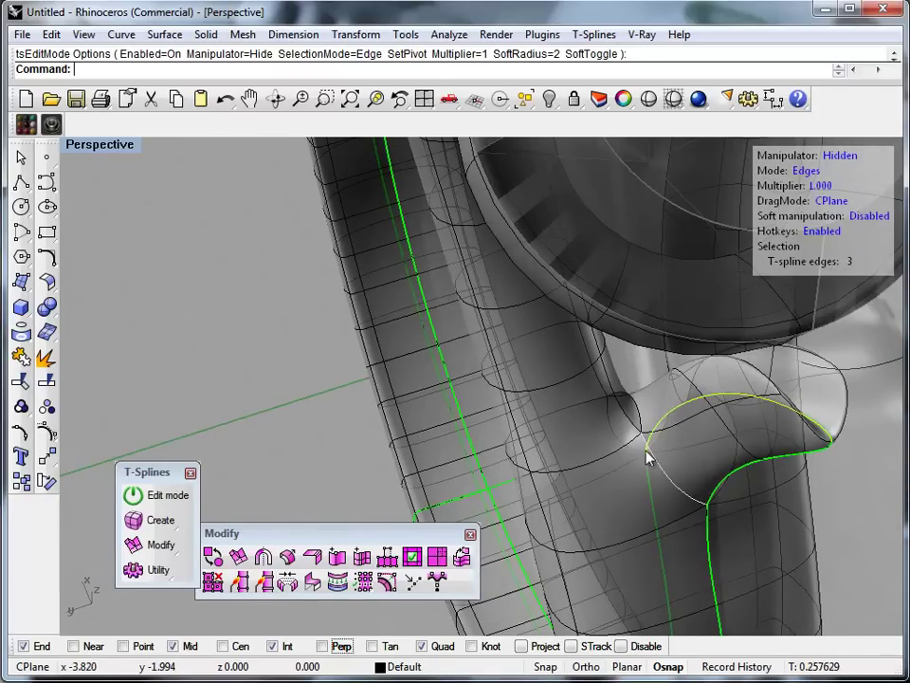
scroll(572, 459, "down", 6)
right_click_drag(573, 459, 341, 370)
middle_click(346, 415)
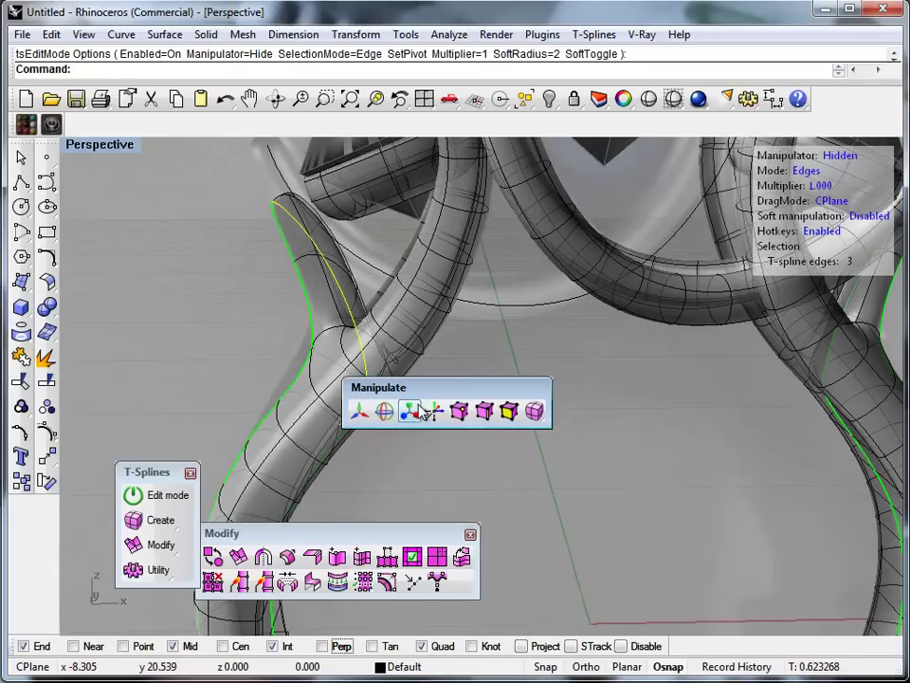
left_click(360, 410)
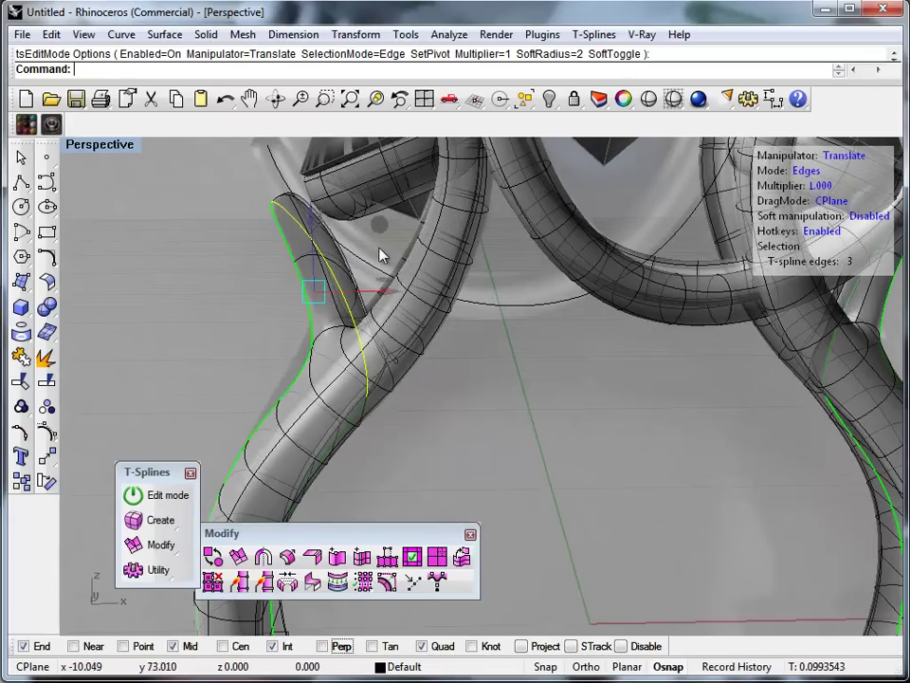
left_click_drag(383, 231, 420, 196)
In face selection mode, select the faces along one side of the strut, from the fork up to its tip, and inspect them closely
right_click_drag(407, 203, 815, 356)
right_click_drag(652, 247, 610, 409)
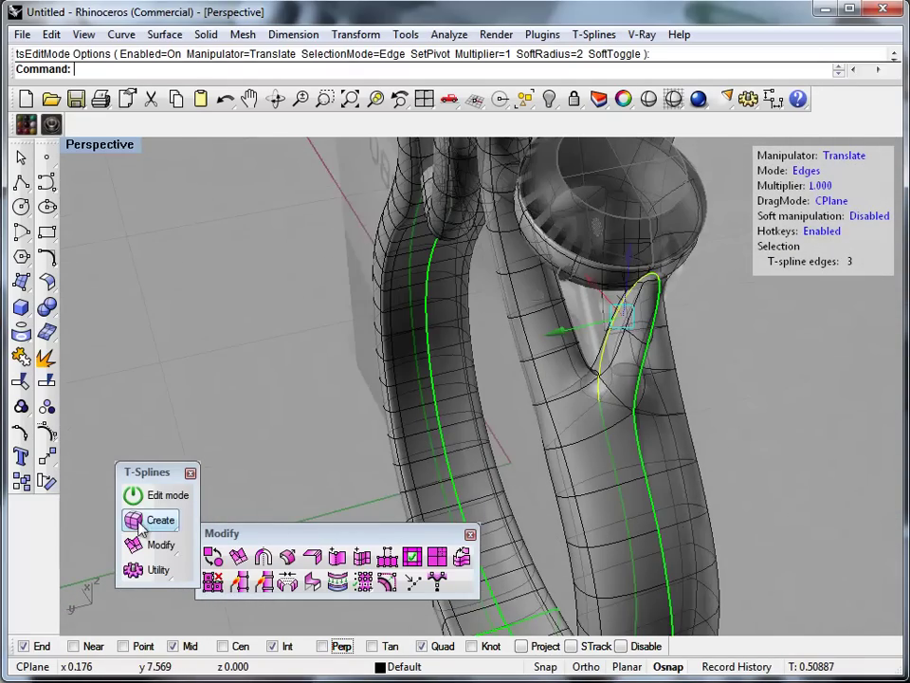
left_click(238, 556)
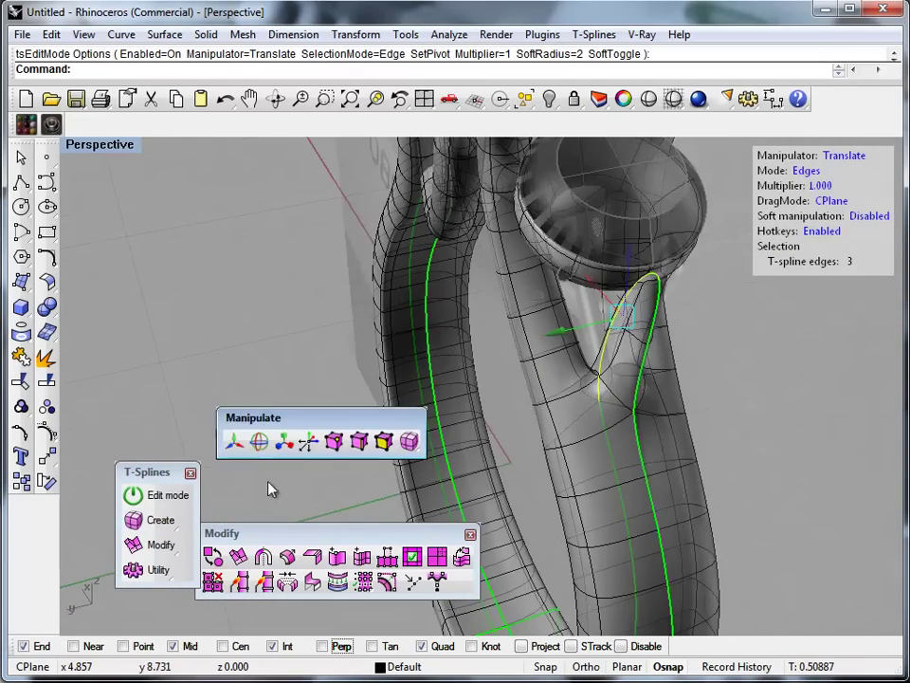
left_click(358, 452)
left_click(610, 363)
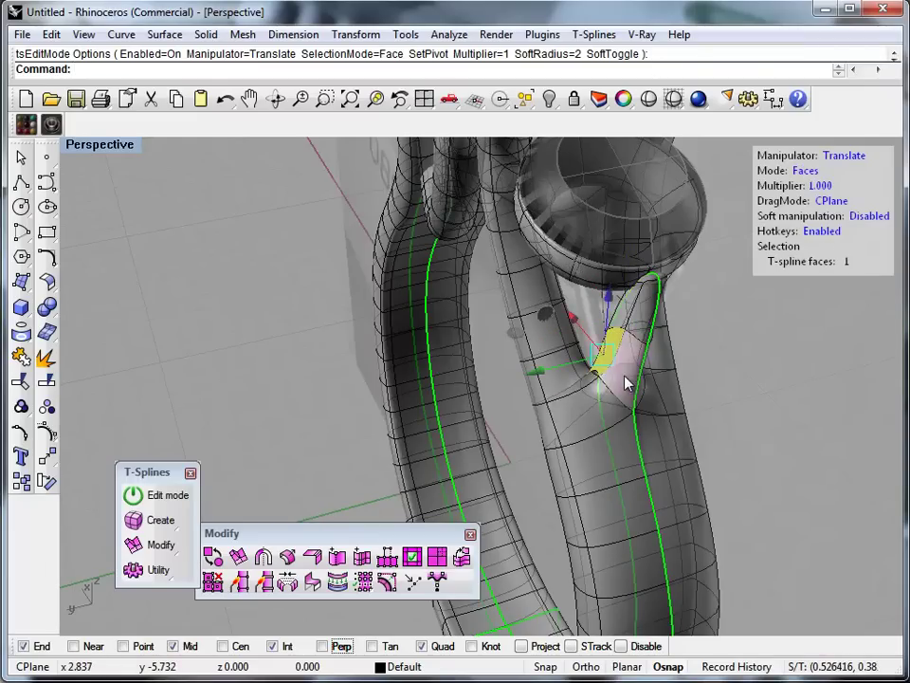
left_click(643, 285, "shift")
left_click(633, 318, "shift")
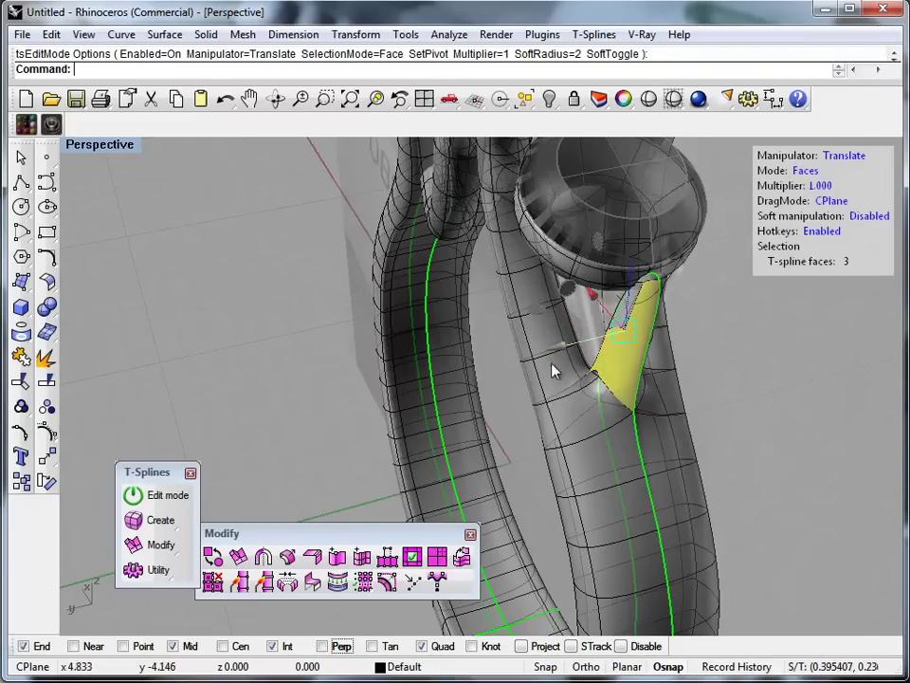
right_click_drag(552, 365, 653, 297)
scroll(653, 258, "up", 10)
left_click(634, 357, "shift")
Switch back to edge selection mode, clear the selection, and examine the strut's shape beneath the side stone
scroll(719, 425, "down", 7)
right_click_drag(719, 425, 451, 377)
scroll(597, 358, "up", 8)
left_click(598, 359)
right_click_drag(656, 368, 707, 459)
scroll(561, 394, "down", 8)
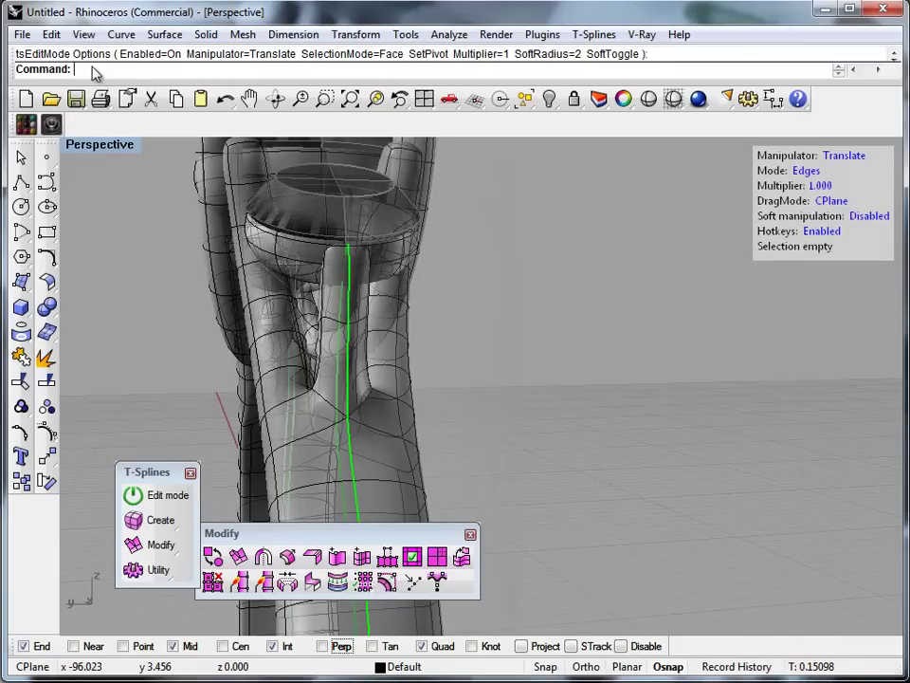
Show the hidden prong pieces again and check how the struts meet them on the whole ring
type("Show")
key("Return")
right_click_drag(252, 357, 633, 321)
scroll(662, 412, "down", 6)
right_click_drag(662, 411, 778, 431)
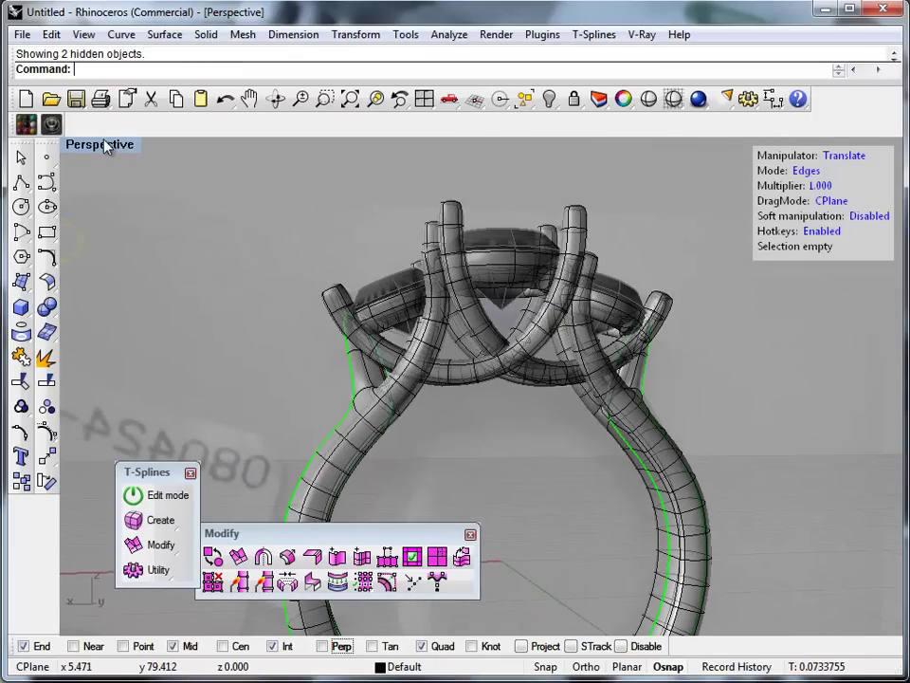
Maximize the Front viewport and move the edge at the right strut's tip outward past the prong
double_click(92, 149)
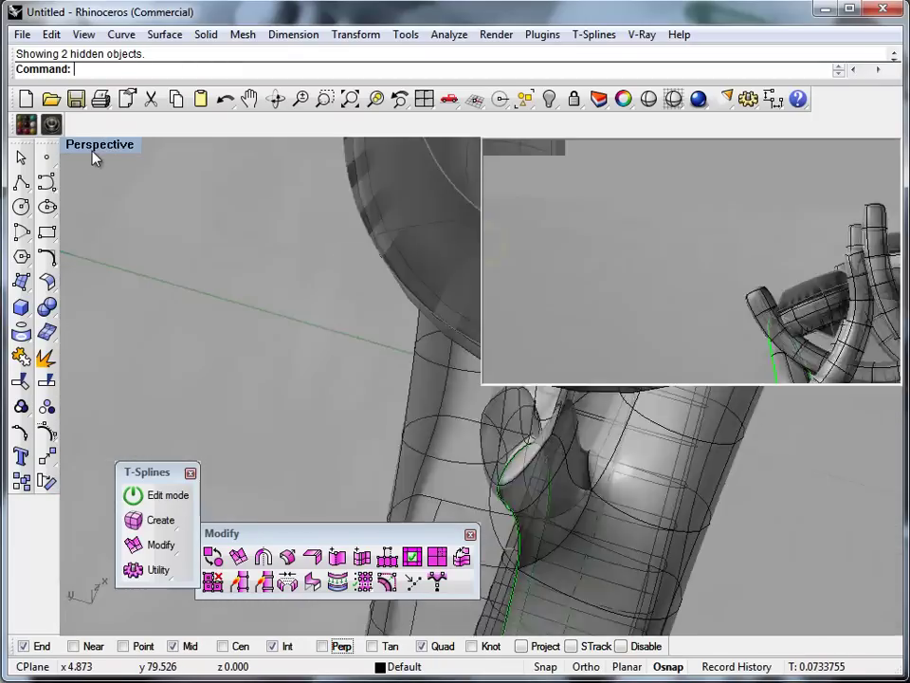
double_click(83, 397)
scroll(593, 275, "up", 5)
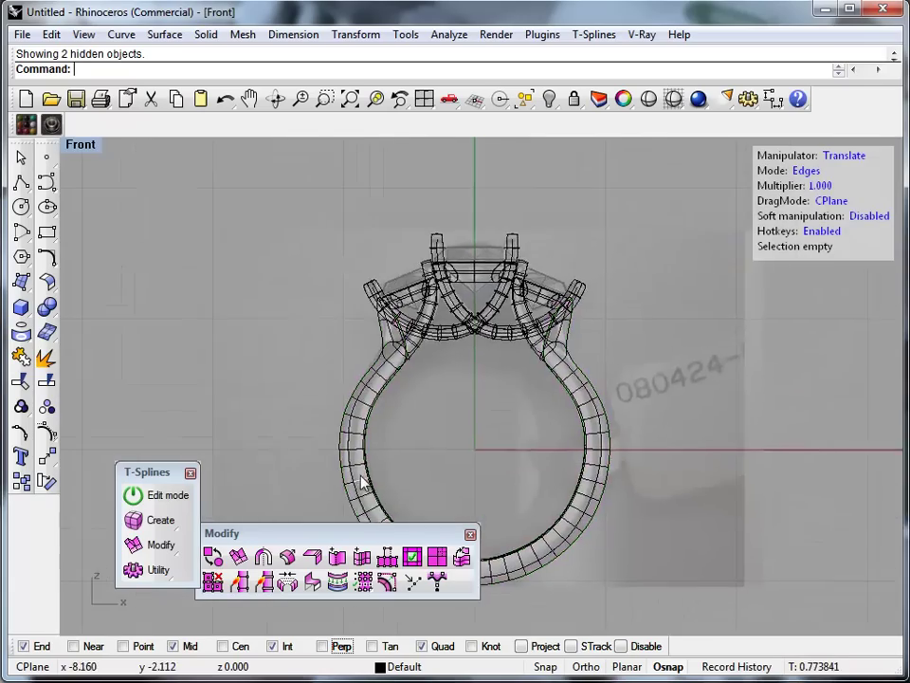
scroll(597, 280, "up", 5)
scroll(633, 379, "down", 4)
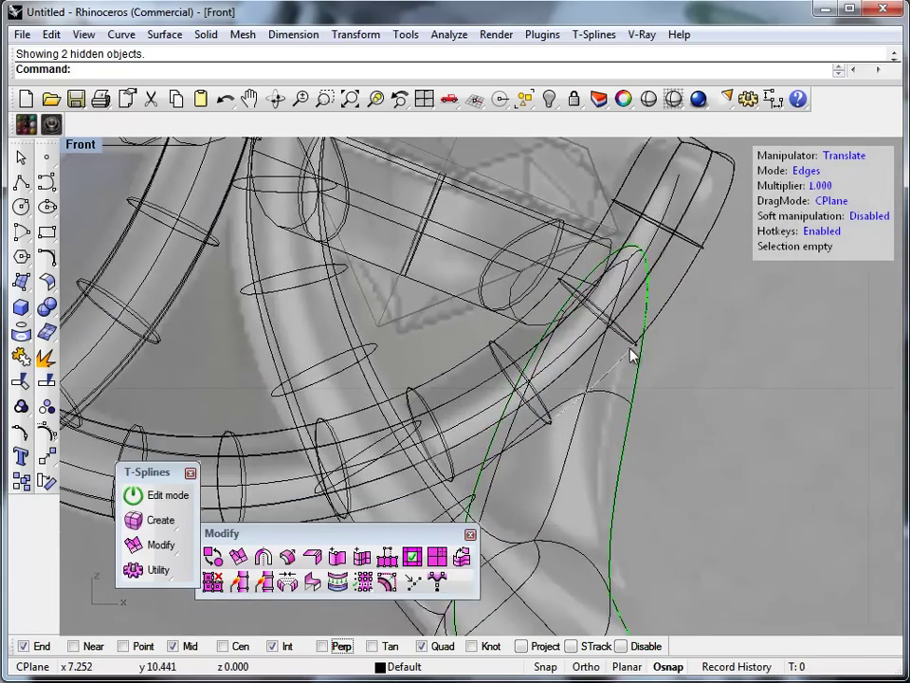
scroll(626, 374, "up", 6)
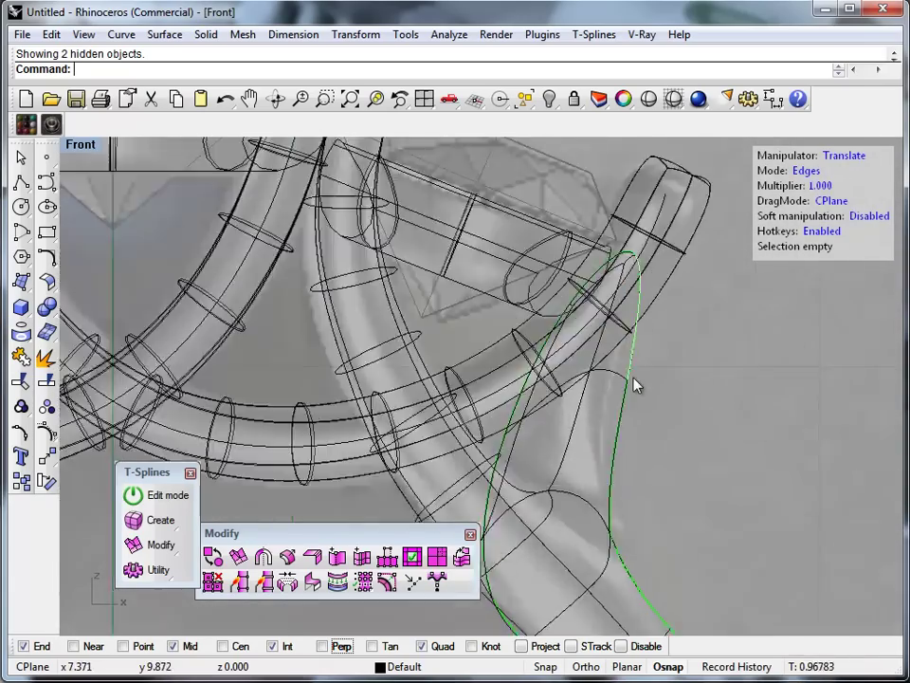
left_click(611, 269)
right_click_drag(709, 406, 618, 496)
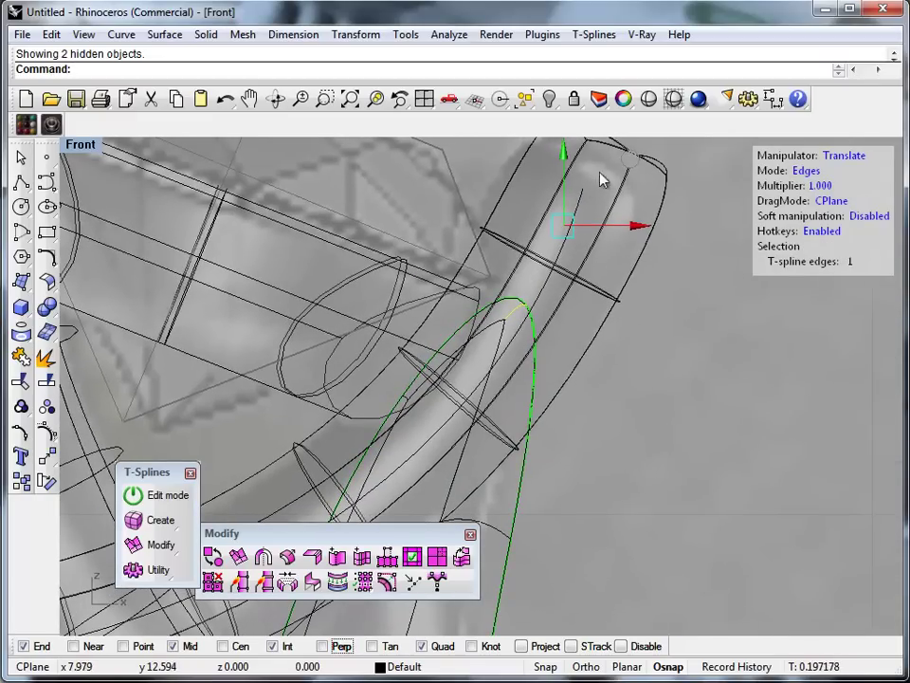
left_click_drag(632, 162, 742, 222)
right_click_drag(703, 435, 703, 335)
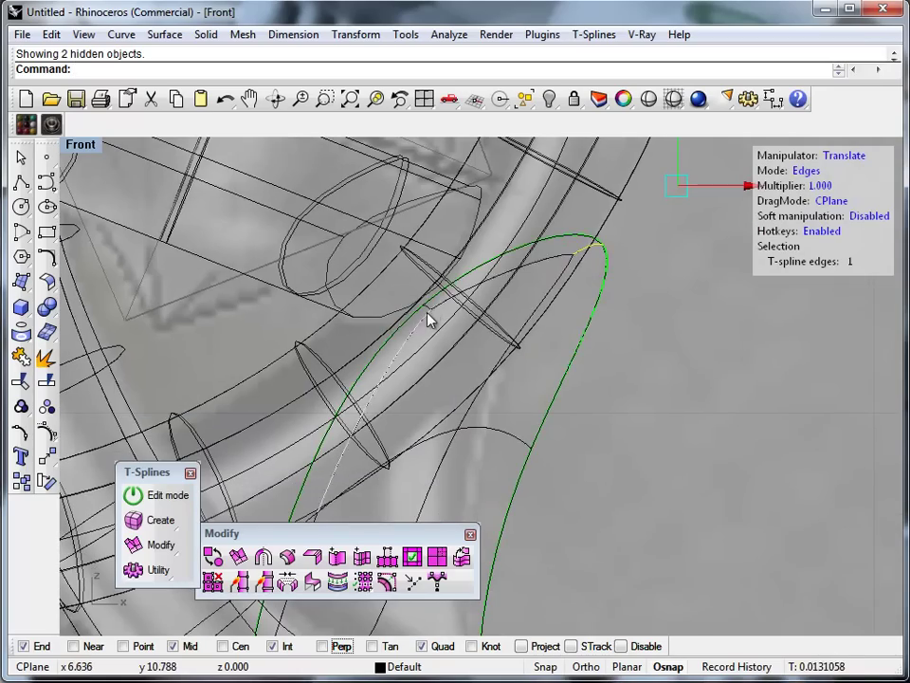
Move the upper inner edge of the right strut outward so it lies within the prong's thickness
scroll(426, 317, "up", 10)
scroll(527, 394, "down", 3)
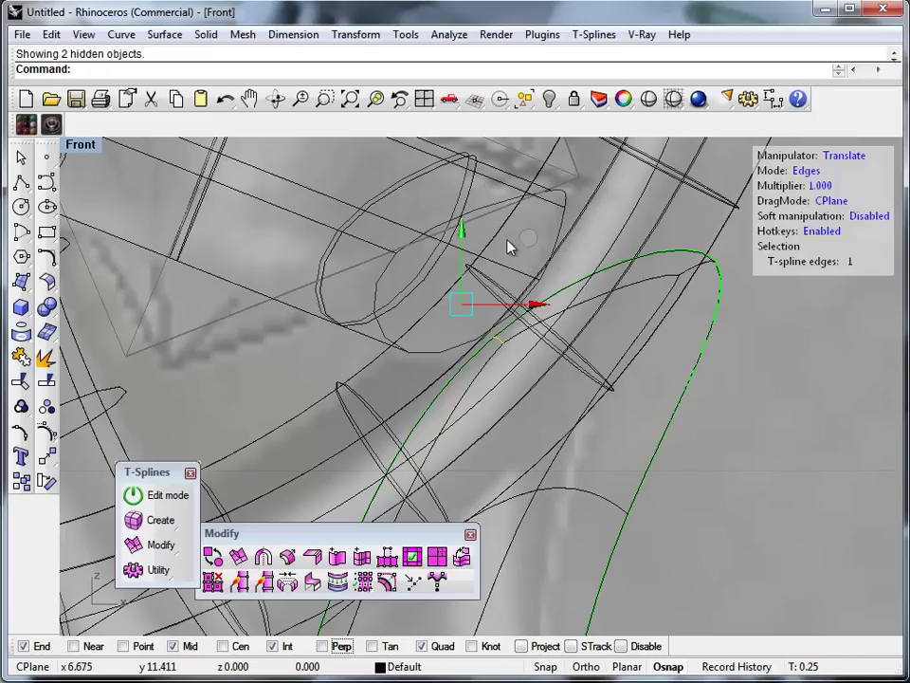
left_click_drag(534, 249, 604, 270)
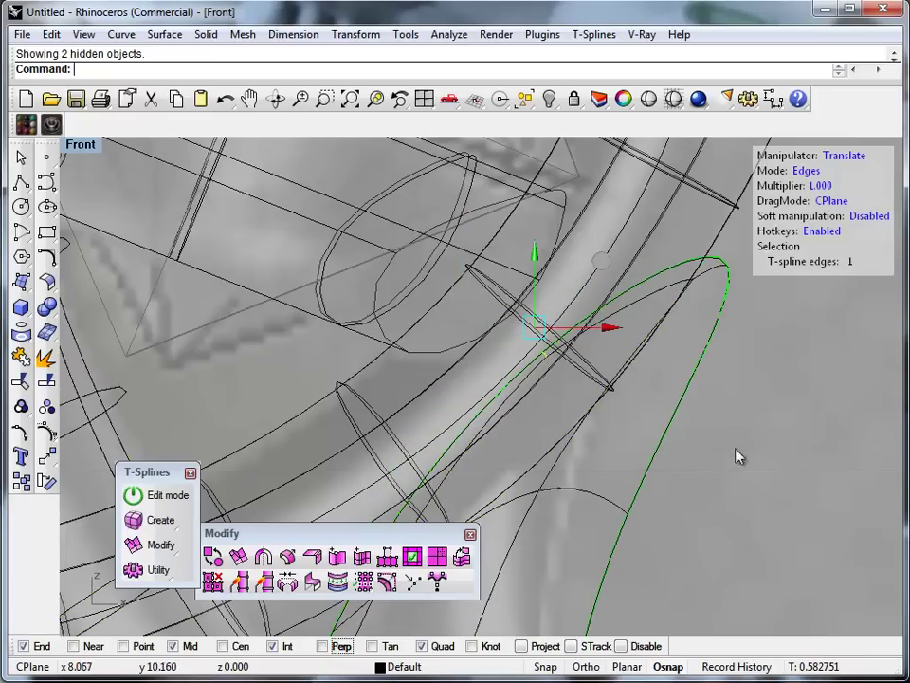
scroll(591, 367, "up", 2)
scroll(596, 359, "down", 5)
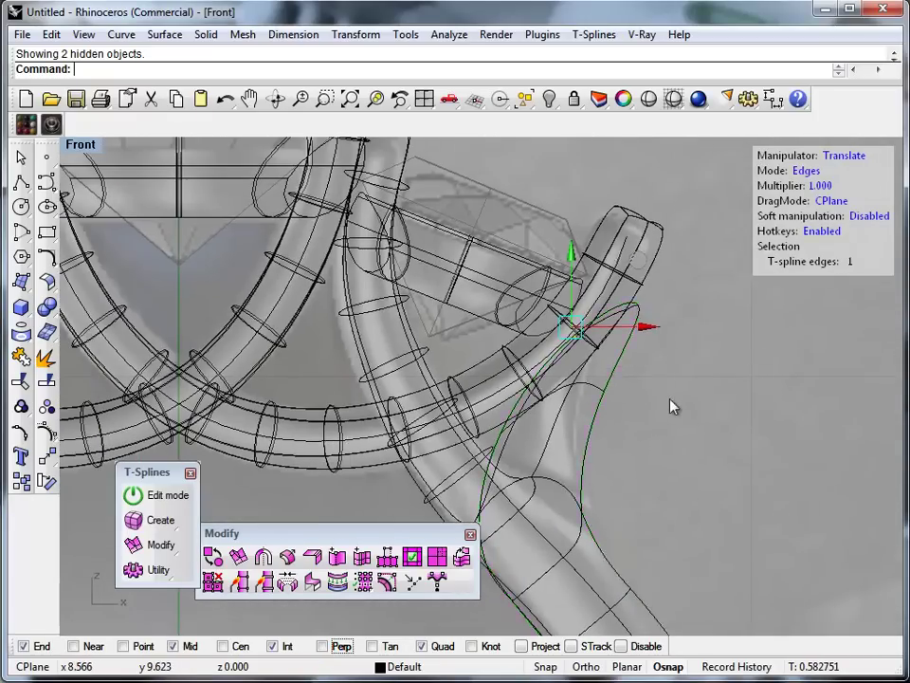
Move the right strut's tip edge farther outward, and shift the middle edge on its outer side outward as well
scroll(626, 306, "up", 4)
right_click_drag(692, 357, 477, 360)
left_click_drag(593, 181, 664, 180)
scroll(620, 345, "up", 5)
mouse_move(436, 309)
right_mouse_down()
mouse_move(465, 384)
mouse_move(404, 394)
mouse_move(433, 289)
right_mouse_up()
left_click(535, 326)
left_click_drag(583, 259, 618, 271)
scroll(662, 399, "down", 8)
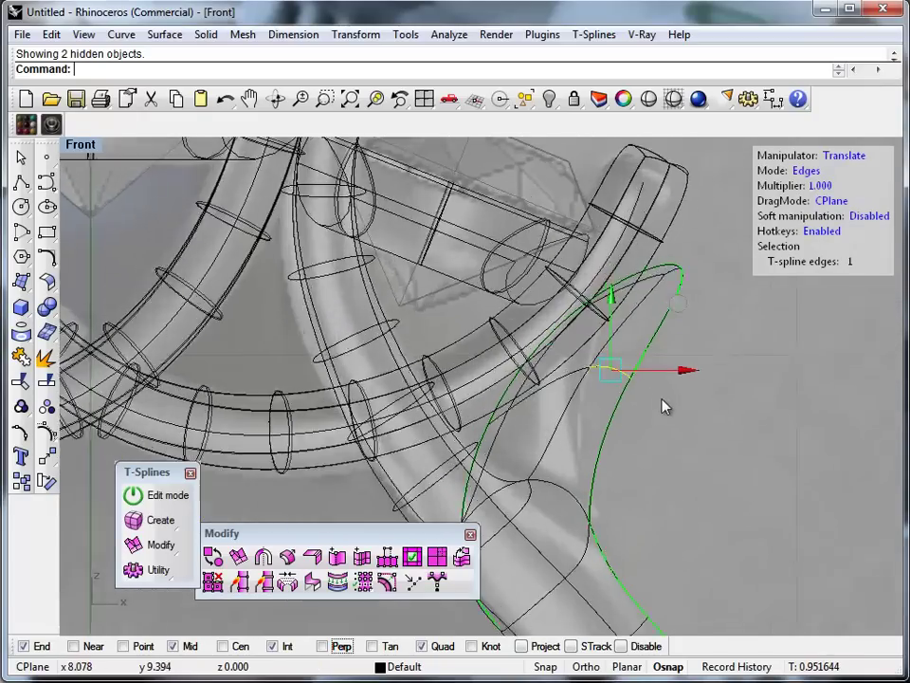
Bring the right strut's tip edge back toward the prong, and move its lower inner edge up and outward to the prong's underside
scroll(664, 405, "up", 5)
scroll(585, 449, "up", 2)
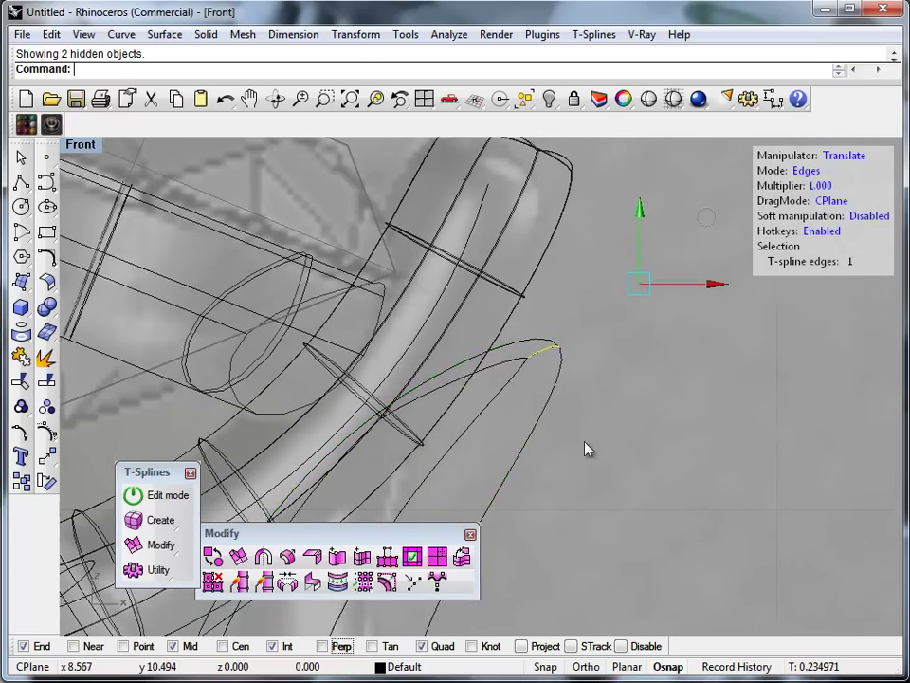
left_click_drag(707, 217, 633, 207)
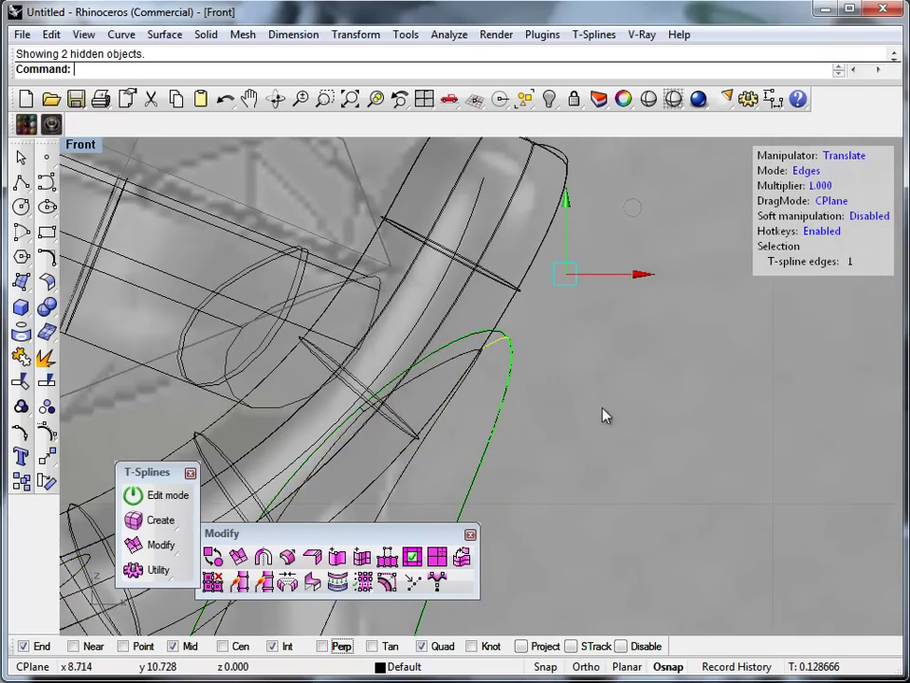
scroll(597, 456, "down", 3)
scroll(515, 345, "up", 6)
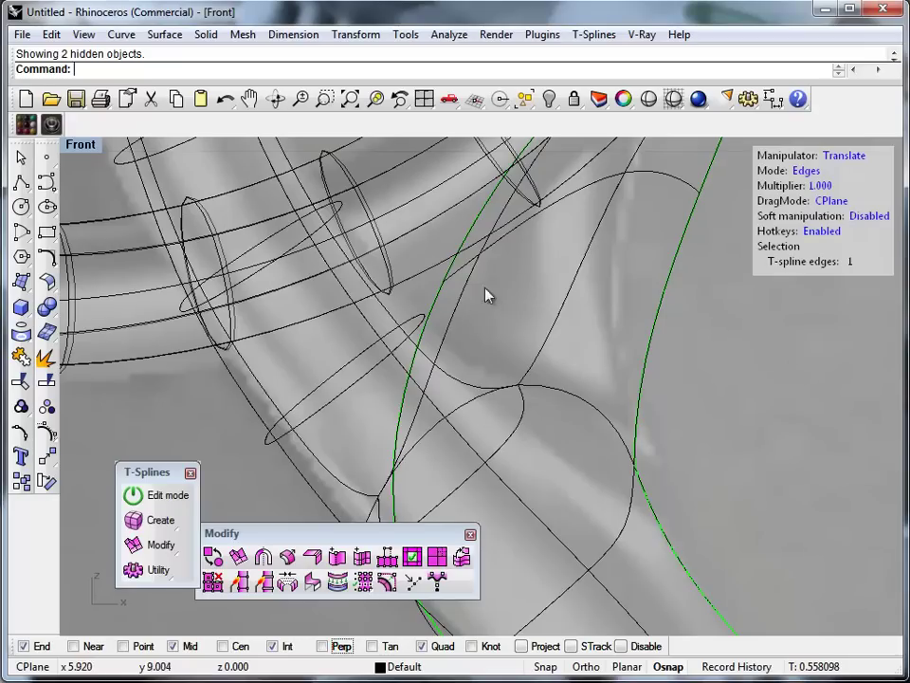
right_click_drag(486, 294, 448, 360)
right_click_drag(506, 348, 462, 404)
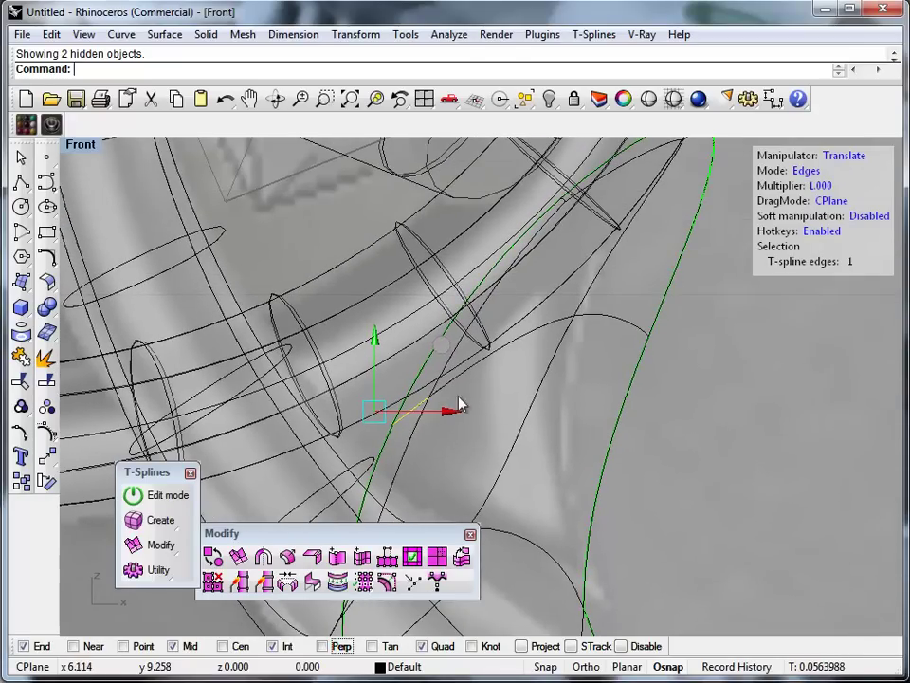
left_click_drag(442, 345, 509, 273)
scroll(595, 384, "down", 10)
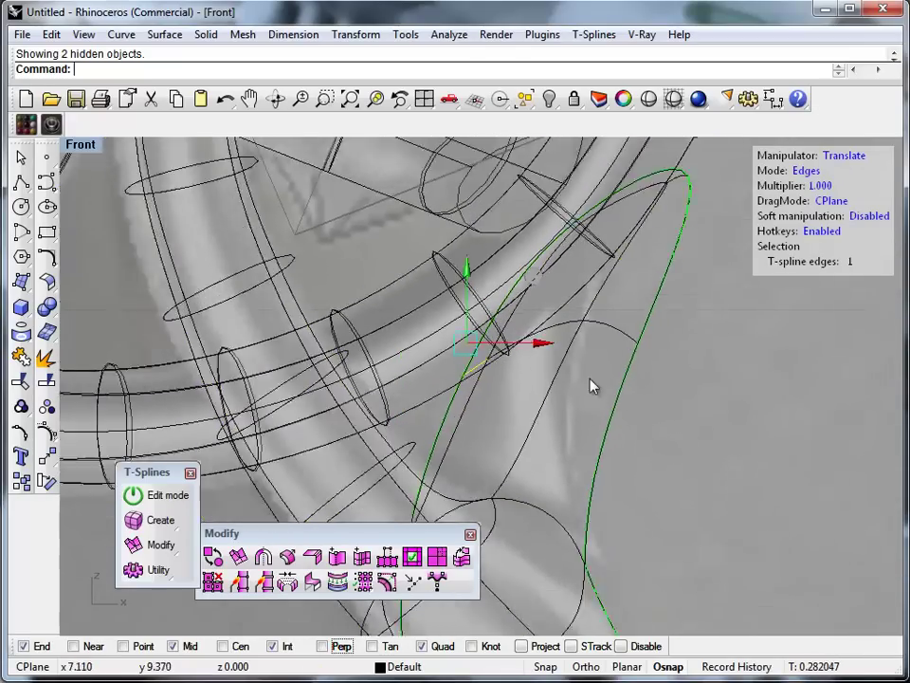
Pull the right strut's tip edge down and inward against the prong, and move the middle outer edge inward to match the photo
right_click_drag(630, 342, 615, 390)
scroll(613, 330, "up", 10)
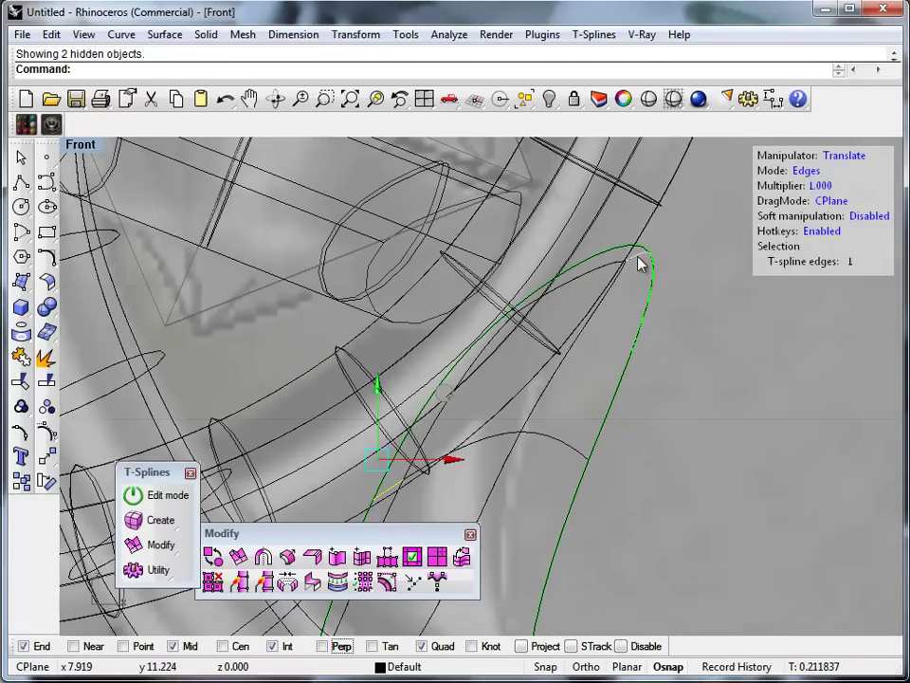
left_click(638, 257)
right_click_drag(700, 294, 604, 415)
left_click_drag(677, 243, 608, 337)
scroll(621, 418, "down", 6)
right_click_drag(597, 541, 636, 377)
left_click(574, 323)
left_click_drag(654, 257, 619, 289)
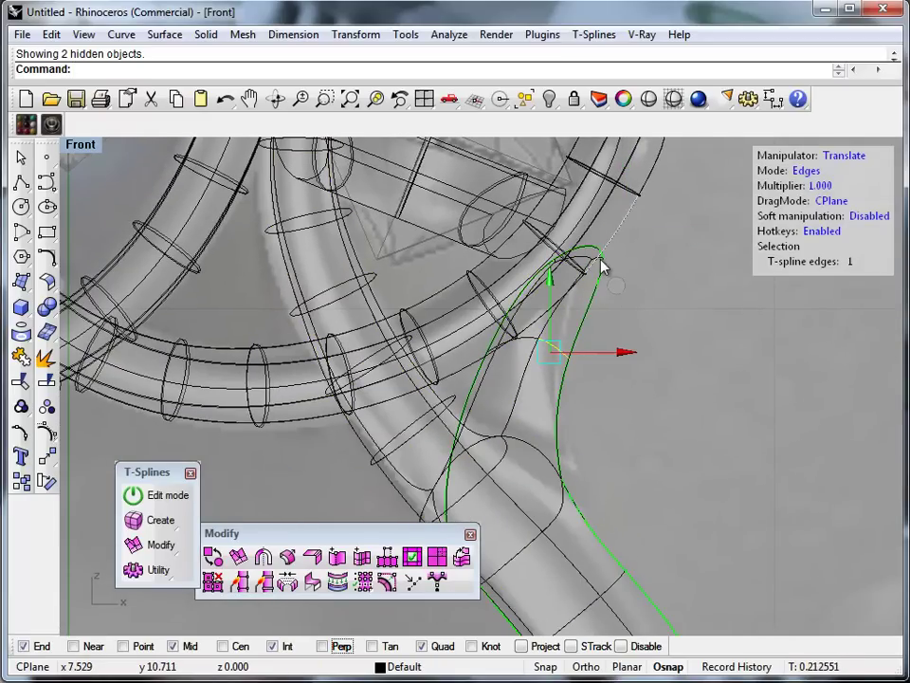
Adjust the right strut's tip edge and upper inner edge to fit its end to the prong, and check the whole ring
scroll(595, 259, "up", 6)
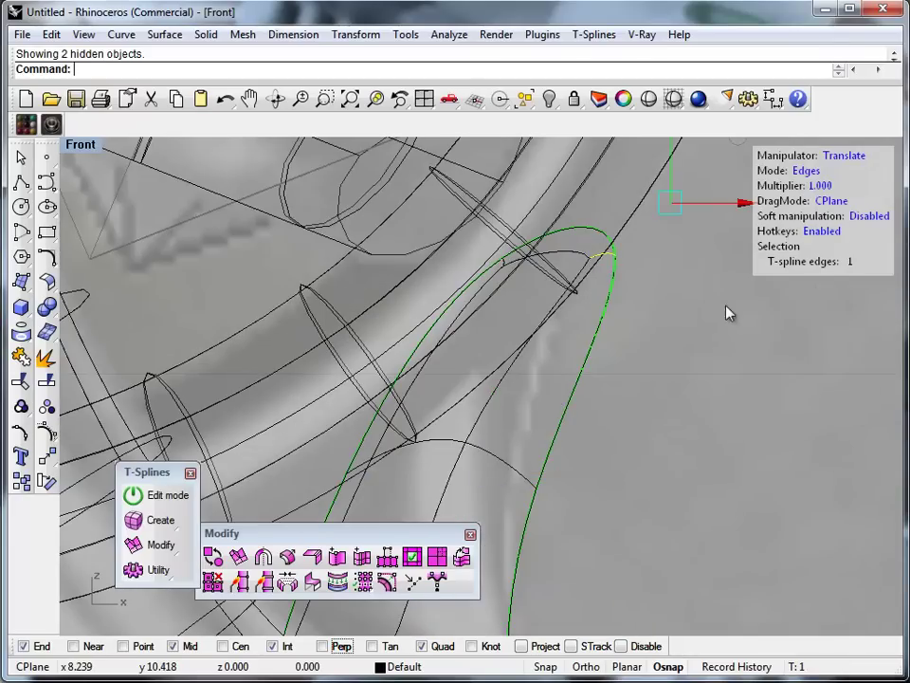
right_click_drag(726, 306, 581, 430)
left_click_drag(595, 275, 671, 290)
scroll(380, 389, "up", 4)
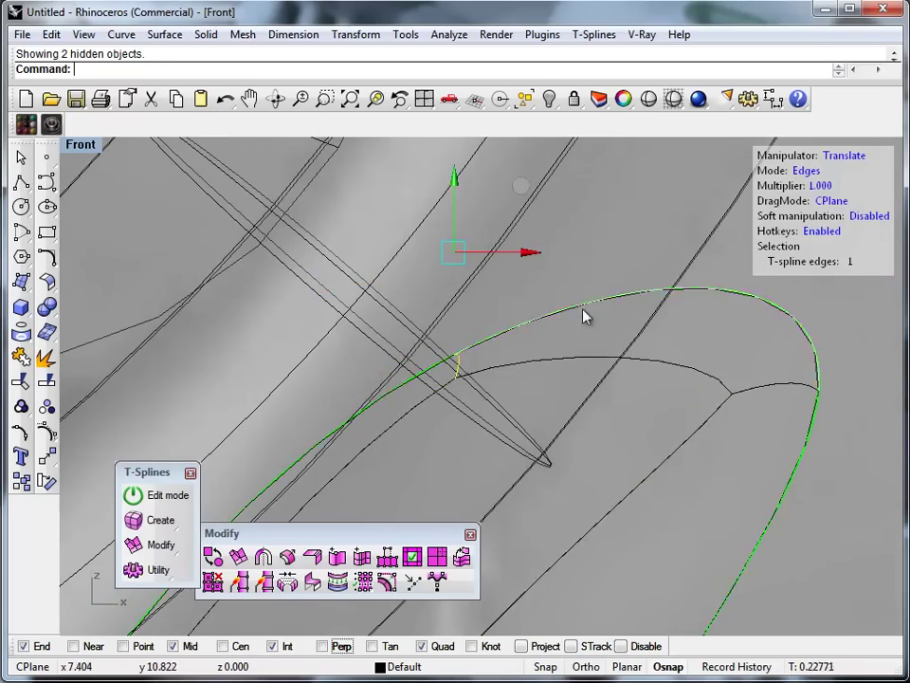
scroll(586, 313, "down", 5)
right_click_drag(589, 334, 614, 243)
scroll(660, 343, "down", 8)
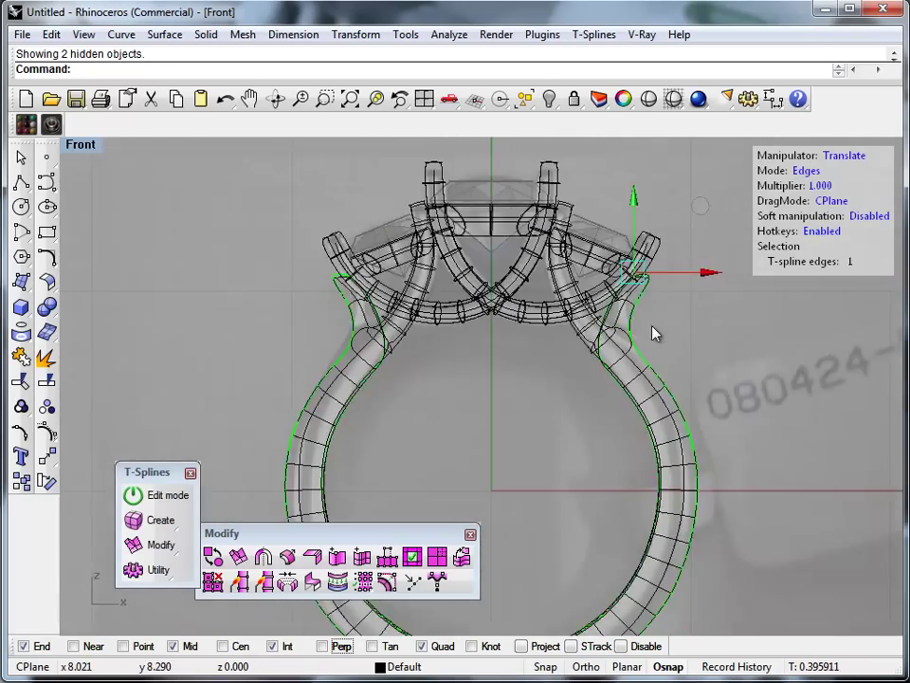
Move the seven edges at the right strut's tip inward and down so the tip fits against the side-stone prong
scroll(638, 318, "up", 14)
right_click_drag(616, 294, 637, 405)
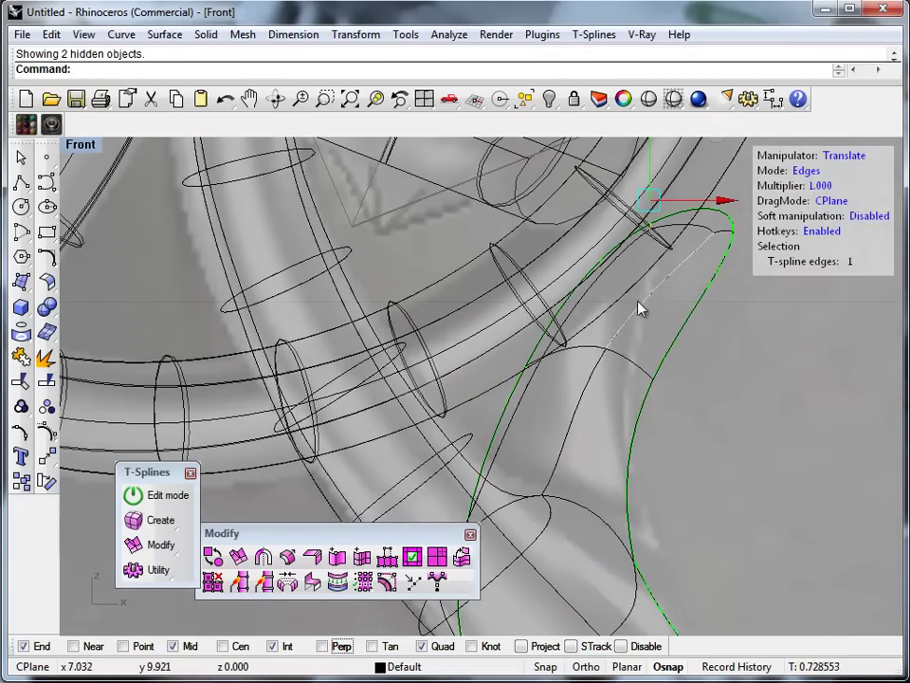
right_click_drag(696, 355, 606, 420)
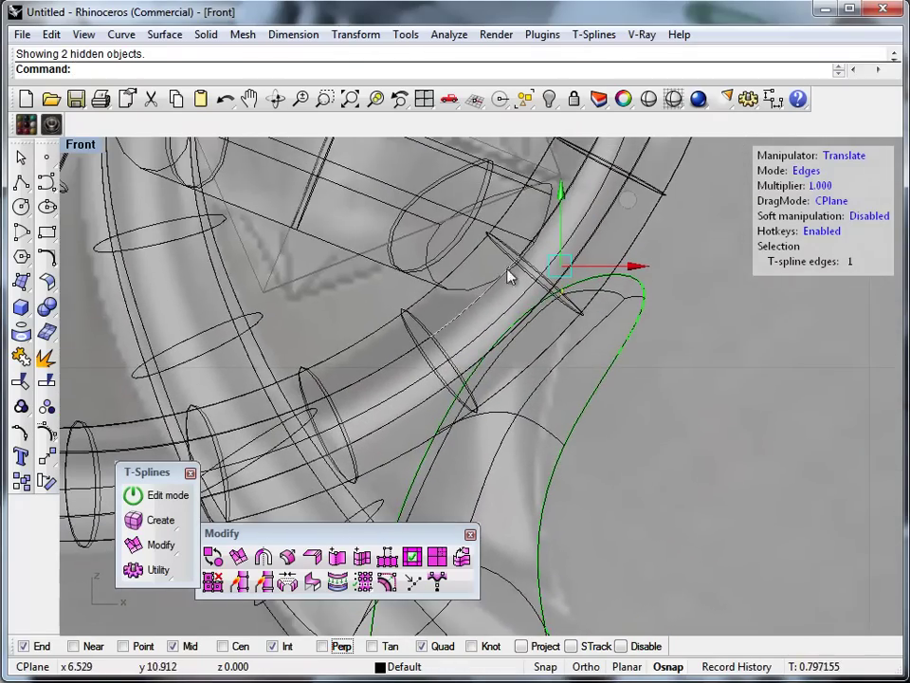
scroll(509, 275, "up", 2)
left_click_drag(500, 227, 766, 356)
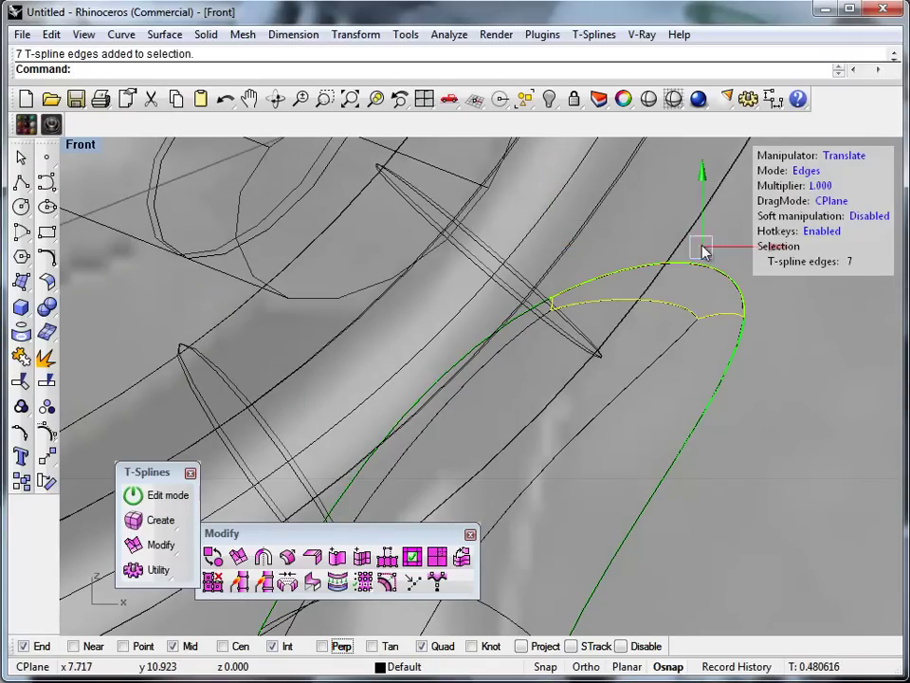
right_click_drag(703, 251, 541, 327)
left_click_drag(618, 223, 428, 311)
scroll(535, 355, "down", 6)
right_click_drag(560, 476, 477, 375)
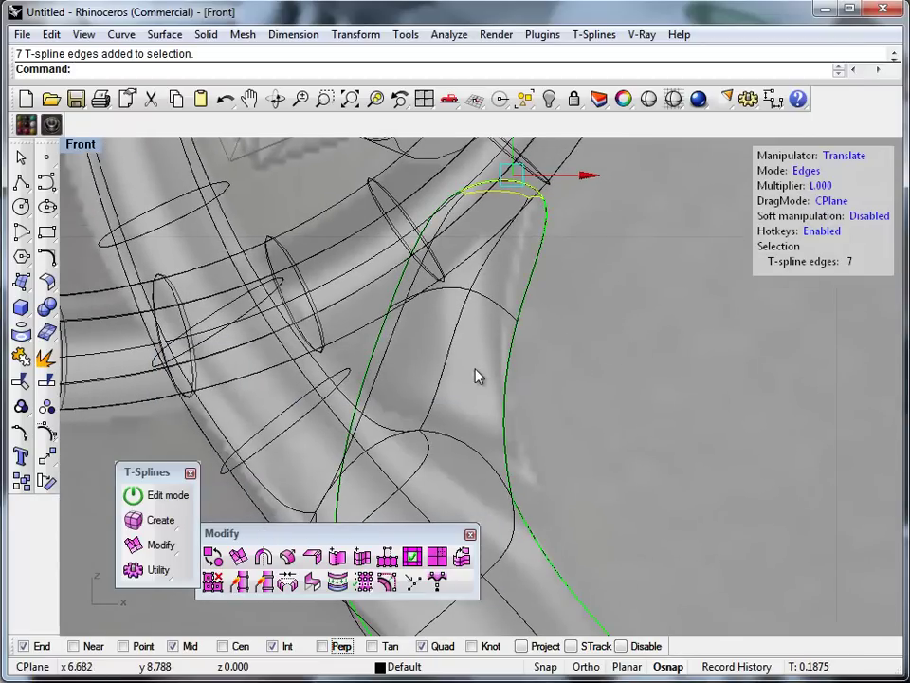
Shift the right strut's middle outer edge inward and slightly up, and pull the outer edge at its junction with the shank outward
left_click(507, 320)
left_click_drag(560, 237, 544, 224)
right_click_drag(575, 481, 571, 336)
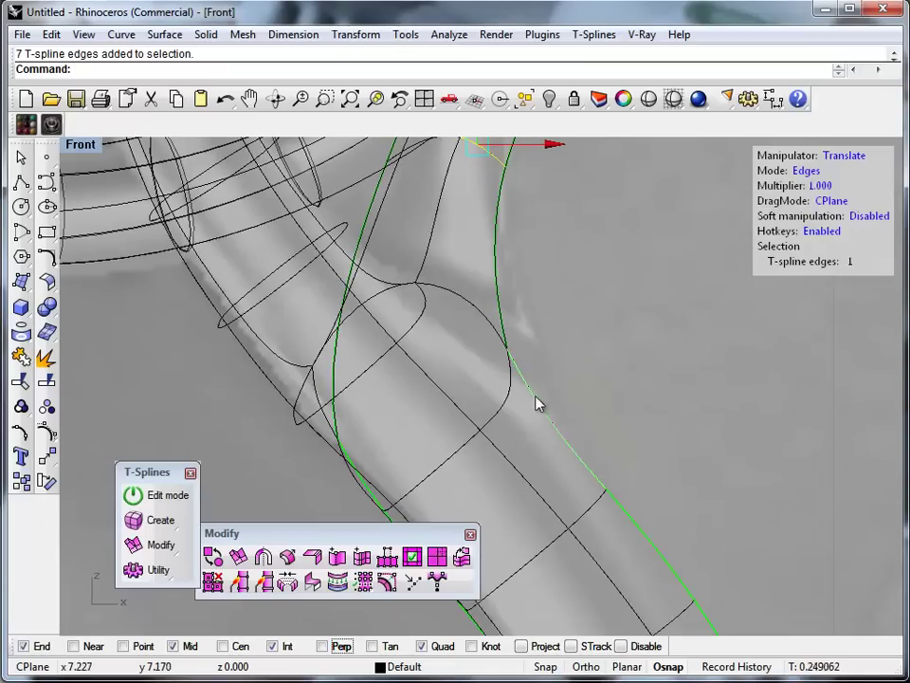
left_click_drag(511, 395, 613, 290)
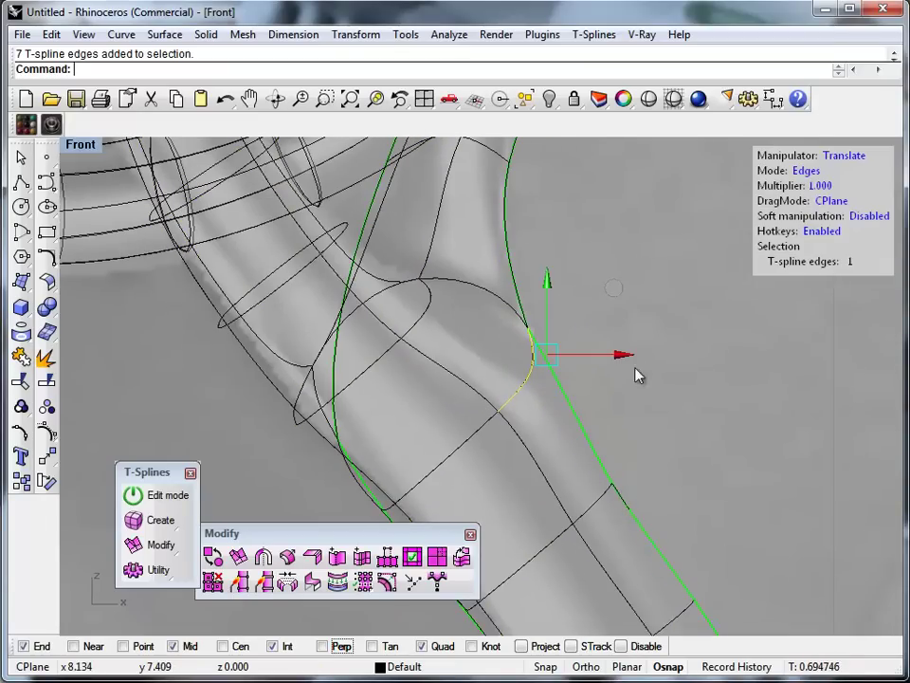
In vertex mode, move the two lower vertices at the right strut's outer junction inward and down, and clear the selection
scroll(500, 345, "down", 3)
scroll(508, 391, "up", 4)
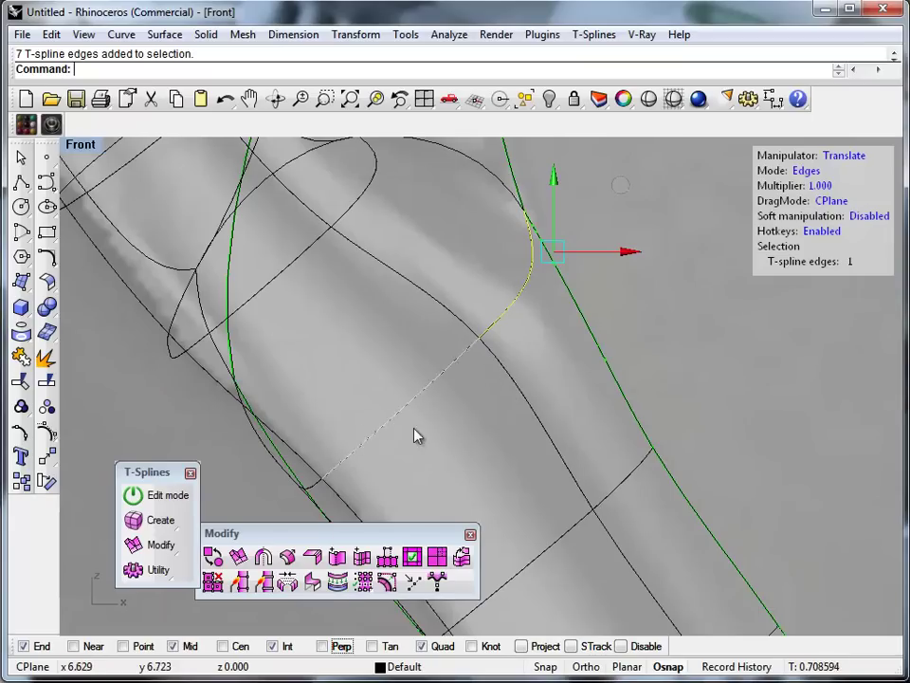
middle_click(320, 466)
left_click(427, 463)
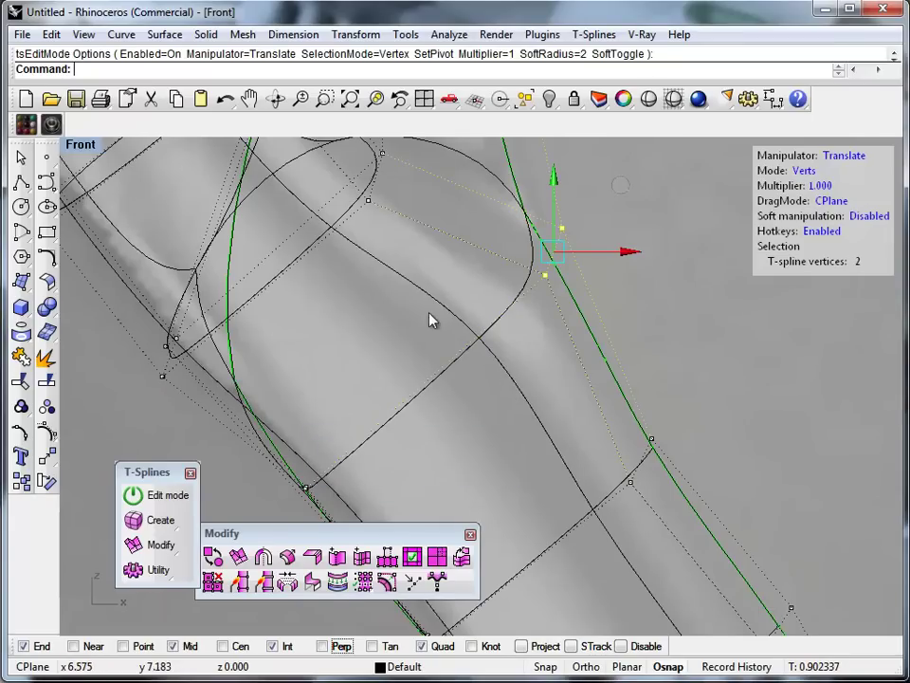
left_click(509, 248)
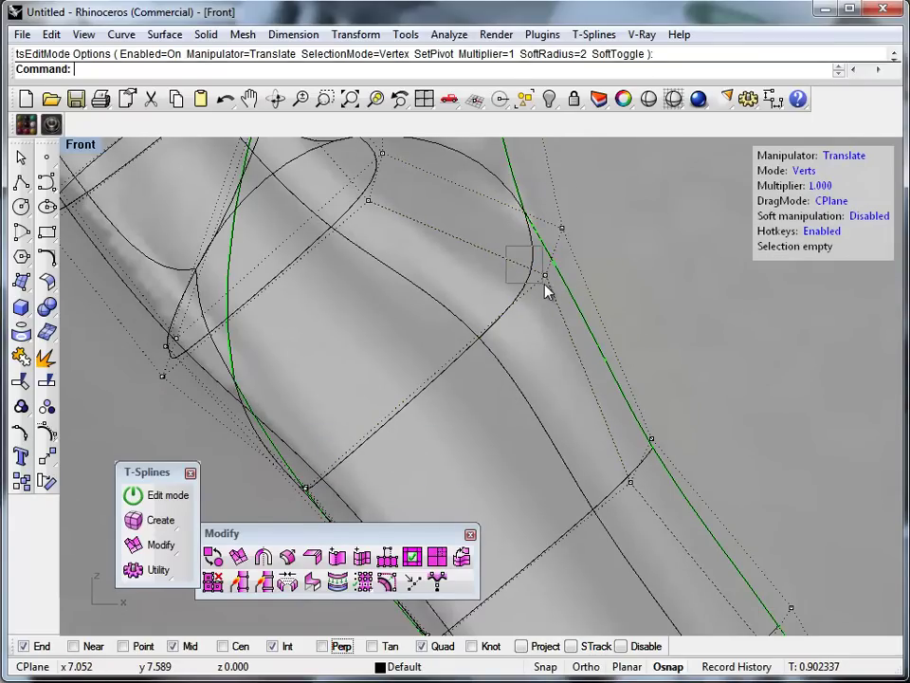
left_click_drag(547, 291, 571, 269)
left_click_drag(608, 211, 539, 283)
scroll(532, 341, "down", 10)
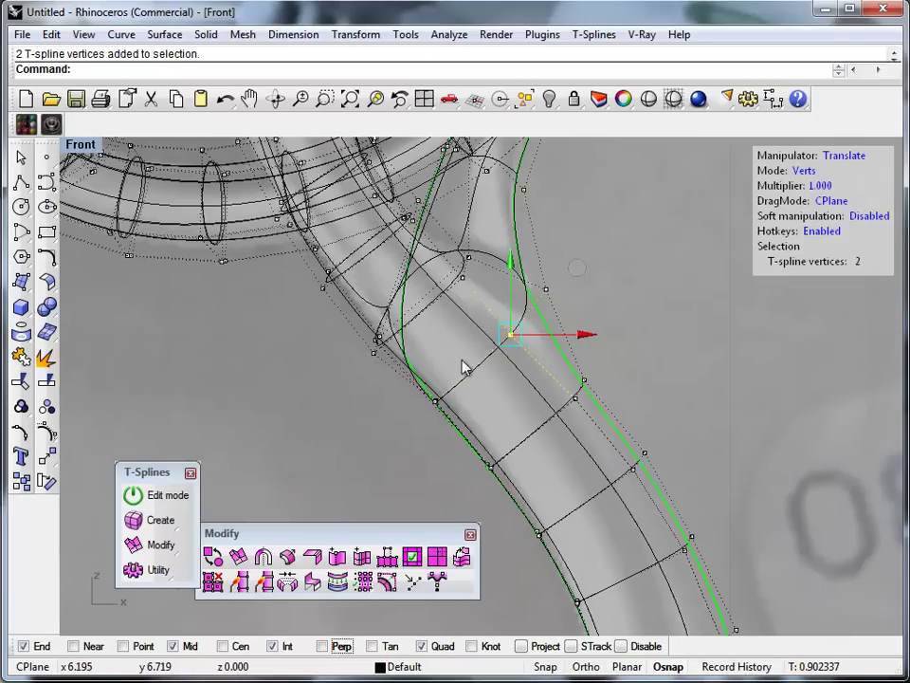
key("Escape")
key("Escape")
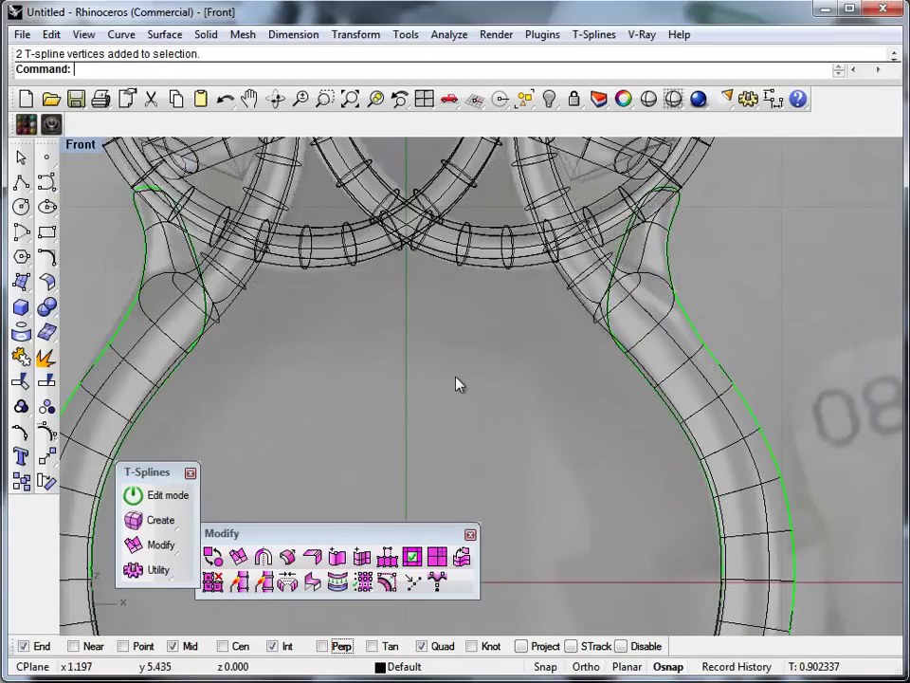
Switch from the Front to the maximized Perspective view, and close the T-Splines and Modify toolbars
scroll(537, 379, "down", 8)
right_click_drag(539, 423, 551, 367)
double_click(81, 145)
right_click_drag(569, 275, 568, 170)
double_click(520, 147)
right_click_drag(529, 433, 455, 377)
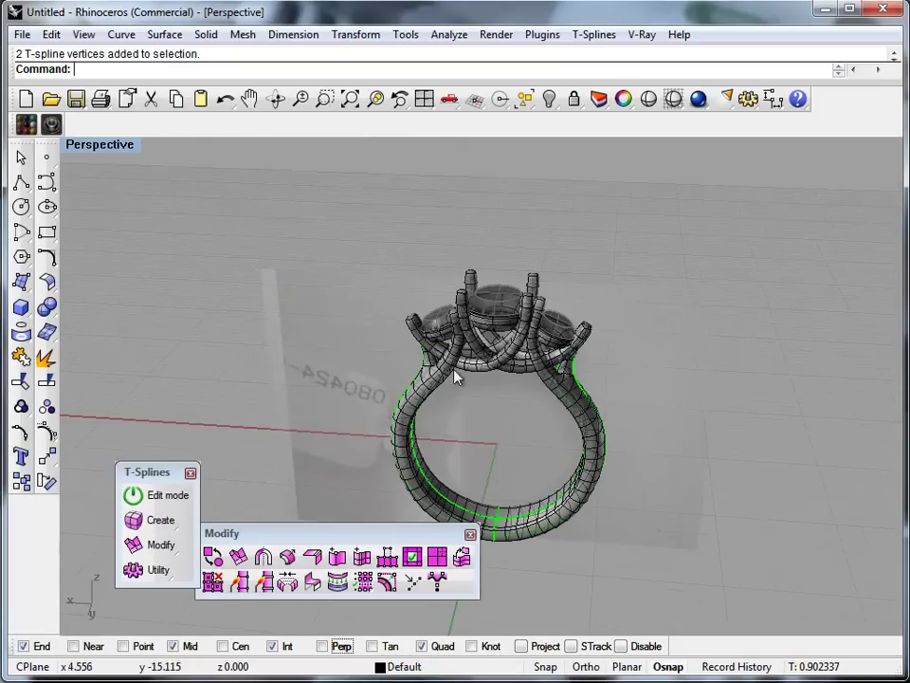
left_click_drag(478, 523, 478, 535)
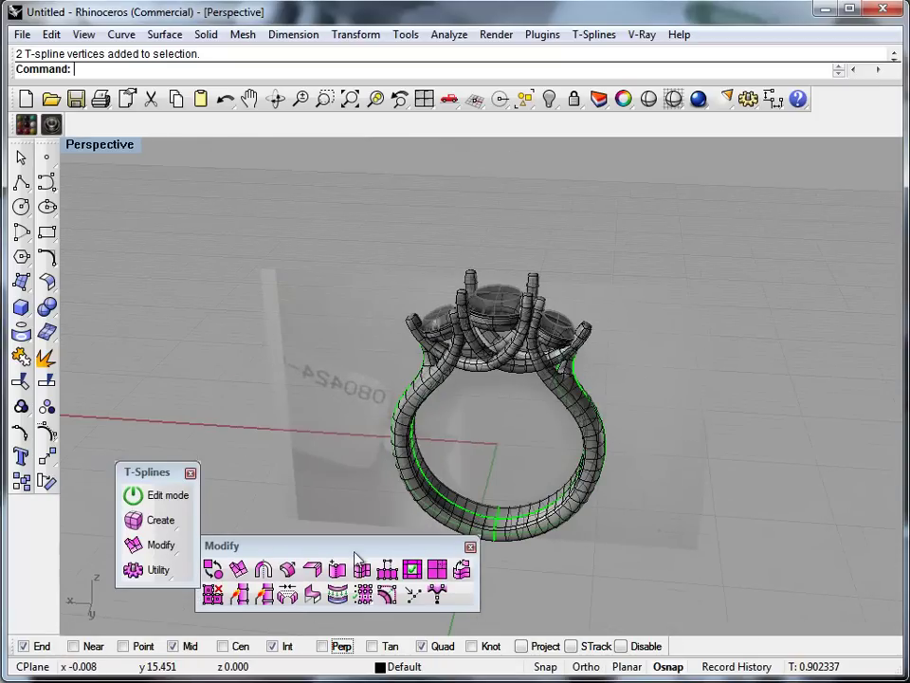
left_click(190, 473)
left_click(470, 546)
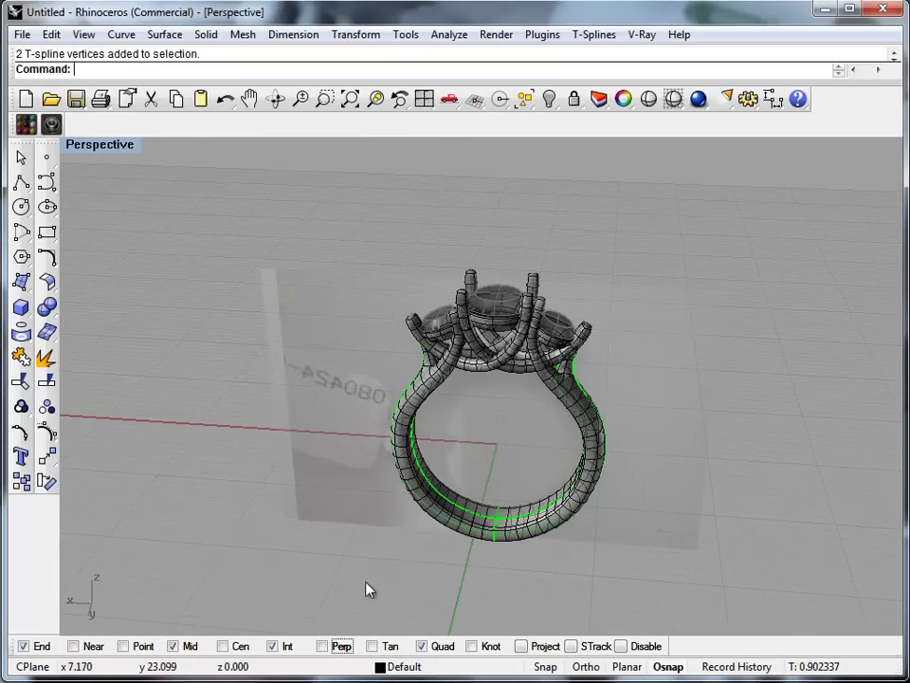
Unlock all locked objects and delete the reference photo plane behind the ring
right_click_drag(369, 588, 347, 585)
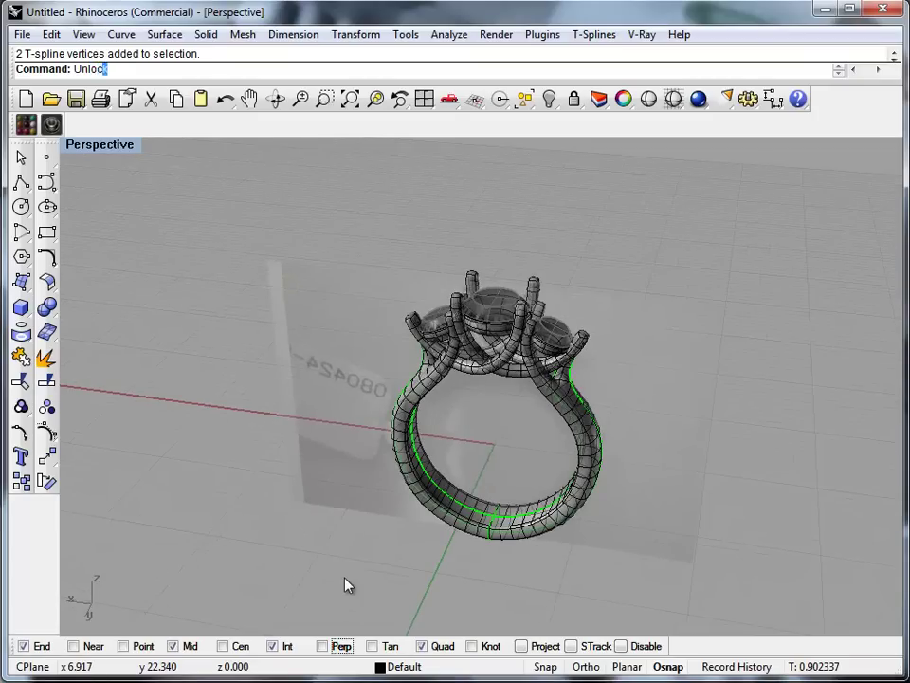
key("Return")
left_click(332, 476)
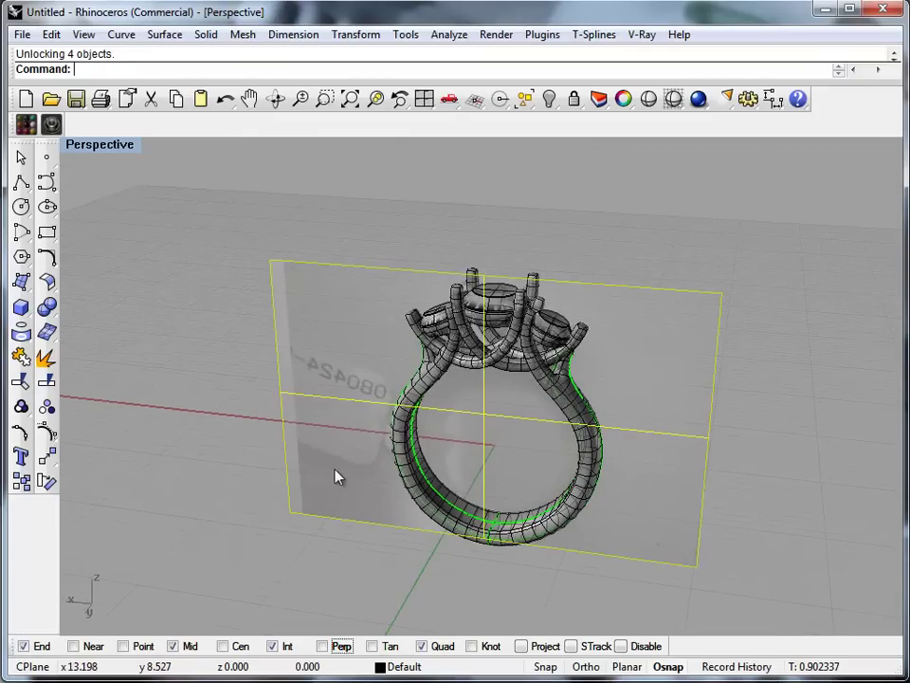
key("Delete")
Apply the Medium meshing preset with 4 minimum initial grid quads in the T-Splines display options
scroll(504, 381, "up", 5)
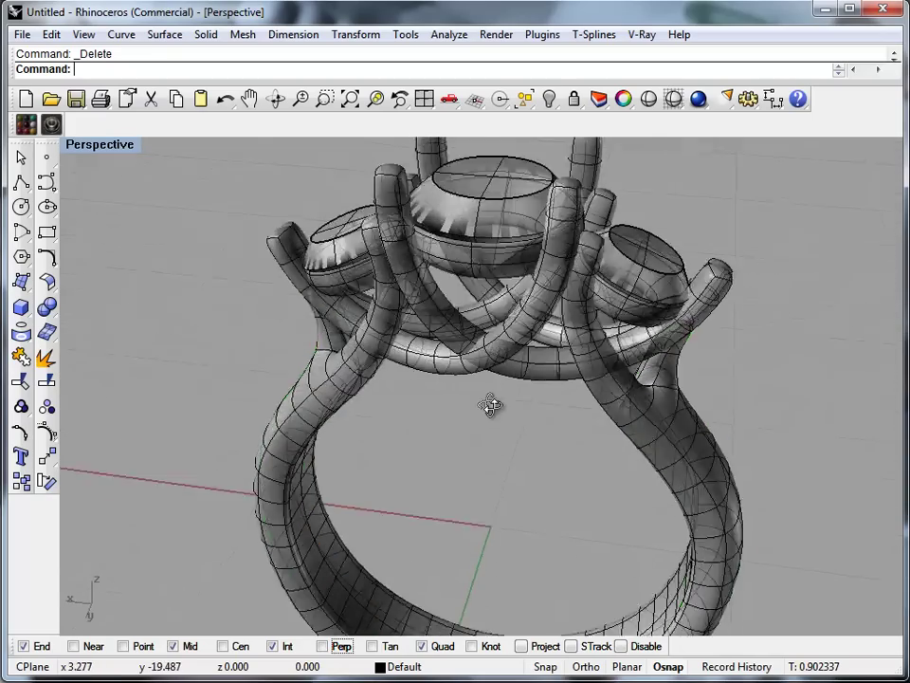
scroll(491, 406, "down", 5)
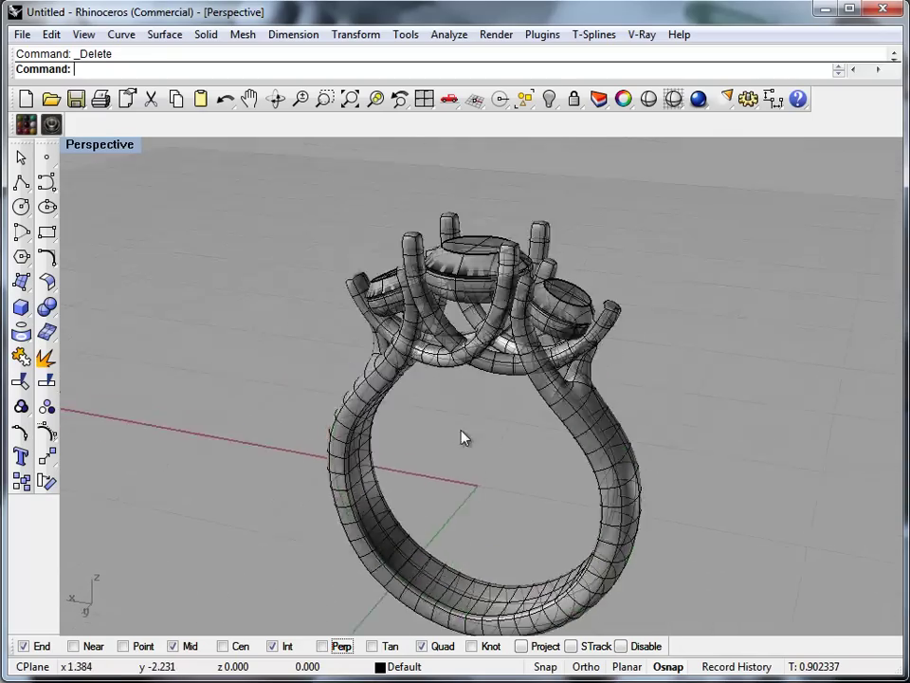
right_click_drag(461, 437, 462, 455)
left_click(601, 38)
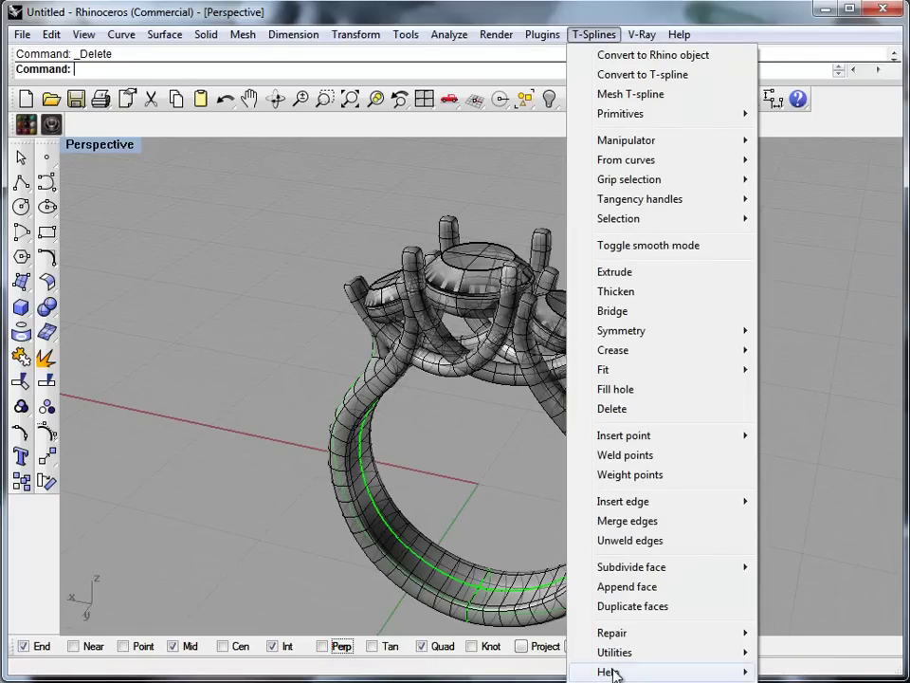
mouse_move(612, 672)
left_click(787, 672)
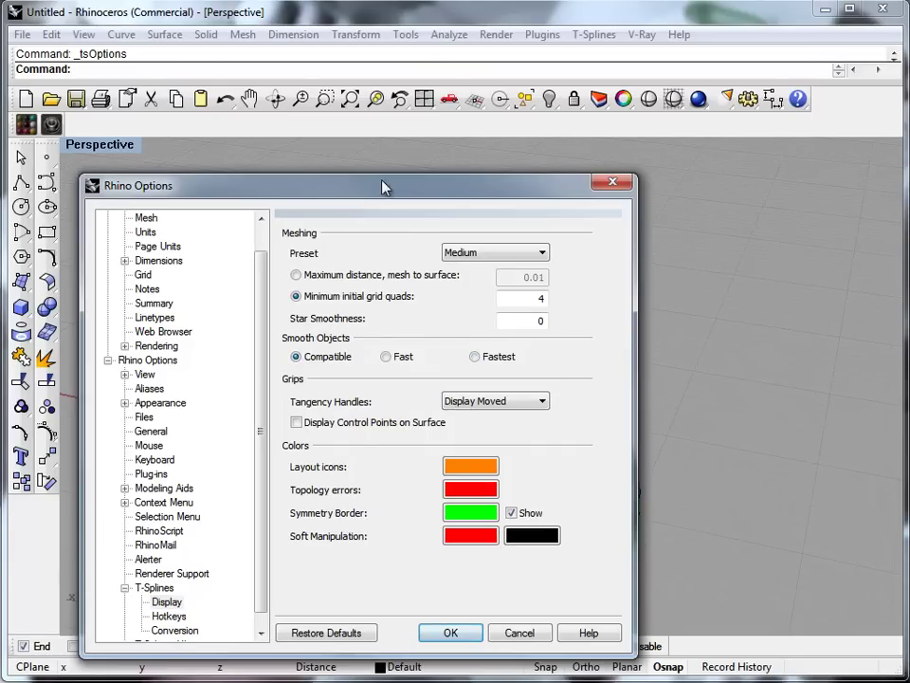
key("Return")
right_click_drag(475, 381, 472, 314)
scroll(473, 431, "up", 5)
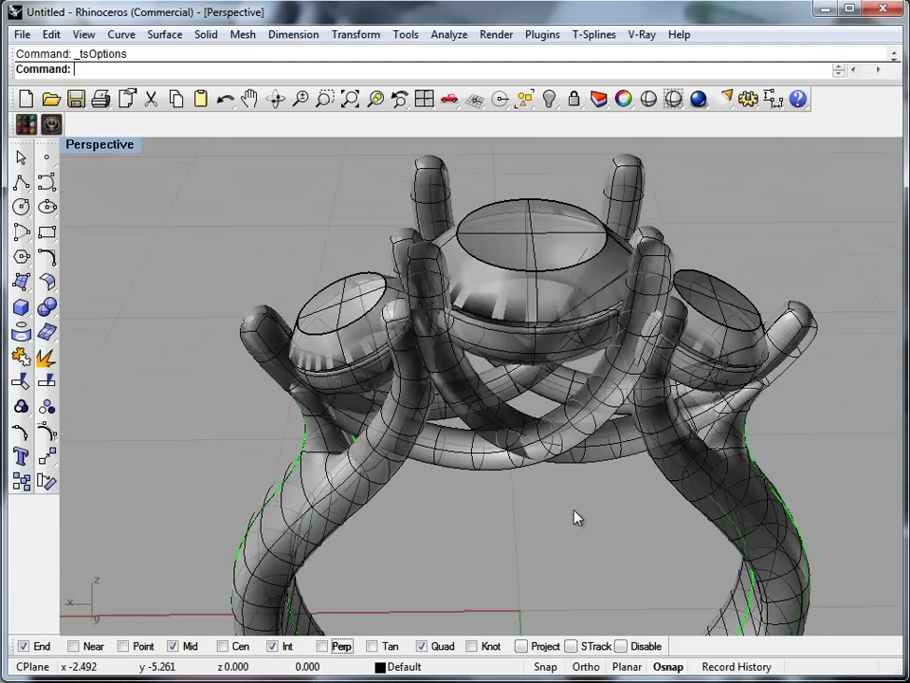
Flip the surface direction of the curved prong wires beneath the center stone with tsFlip
right_click_drag(543, 454, 464, 452)
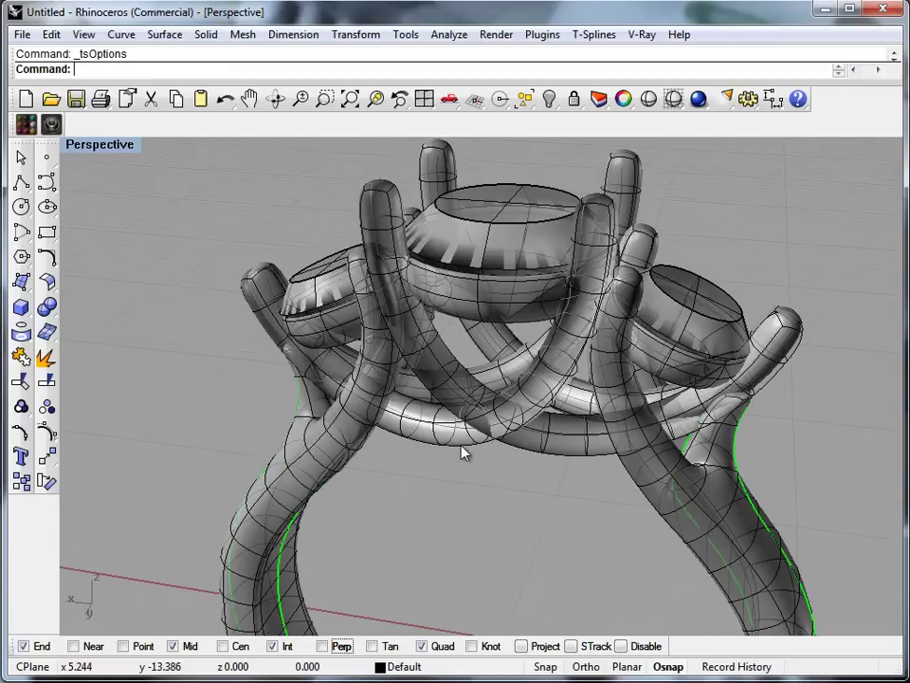
left_click(460, 454)
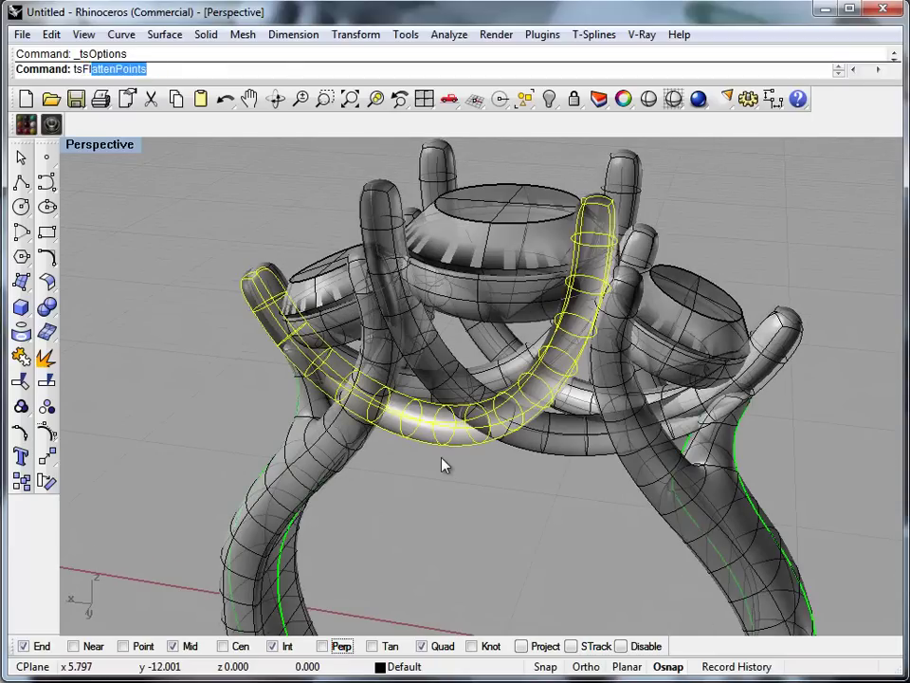
key("Return")
left_click(485, 508)
left_click(547, 458)
right_click_drag(493, 541, 532, 513)
key("Escape")
scroll(626, 403, "down", 7)
scroll(483, 334, "down", 4)
scroll(534, 441, "up", 4)
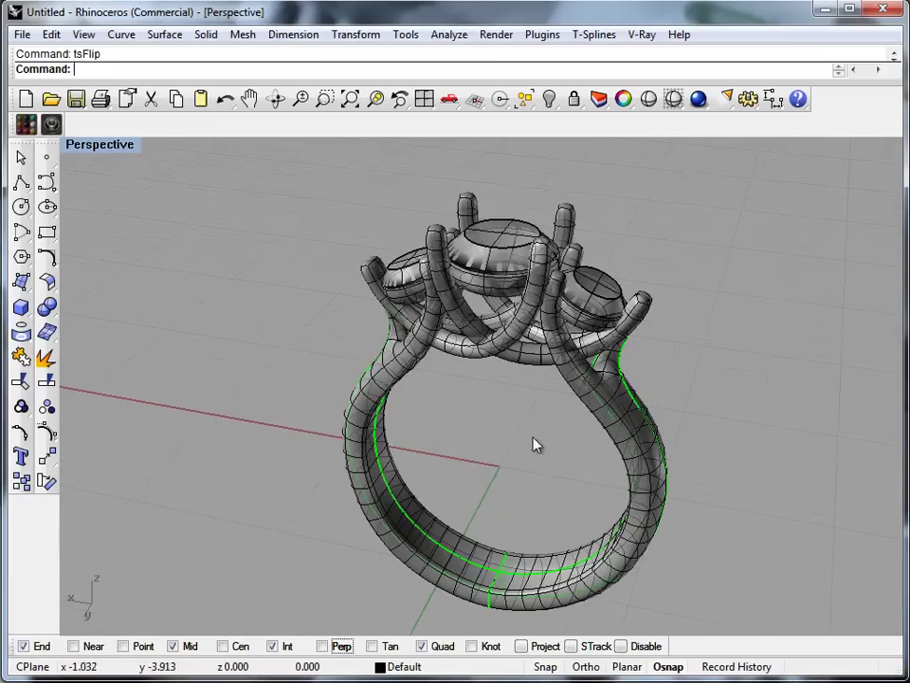
Open the AuxPecker material library, select the ring's T-spline surfaces, and assign the Aux_Metal_StainlessSteel_1 material to them
left_click(26, 126)
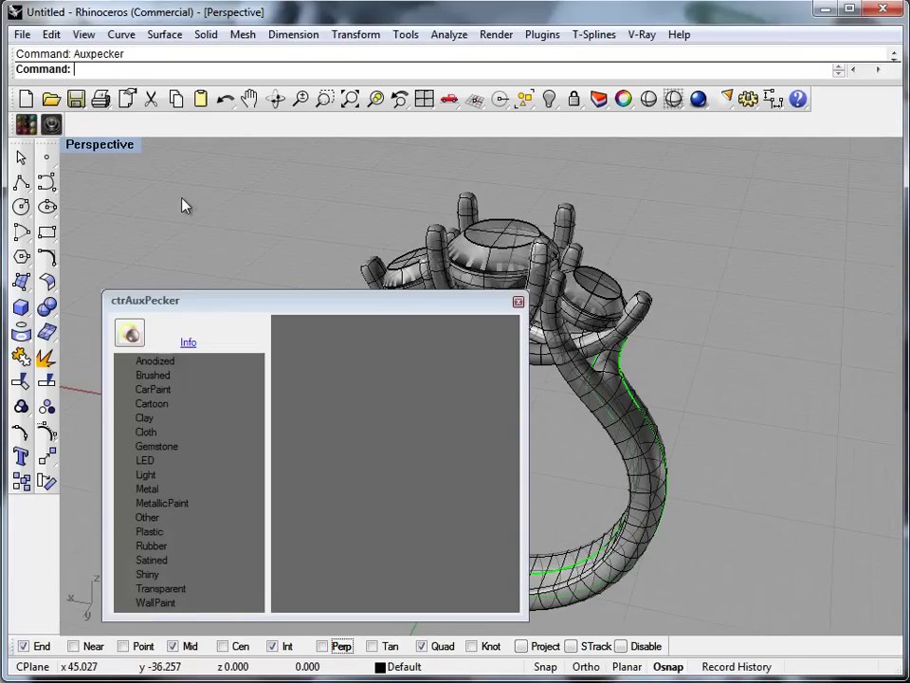
left_click_drag(221, 313, 179, 239)
scroll(758, 368, "down", 3)
right_click_drag(758, 368, 579, 411)
scroll(589, 372, "up", 2)
type("SelSrf")
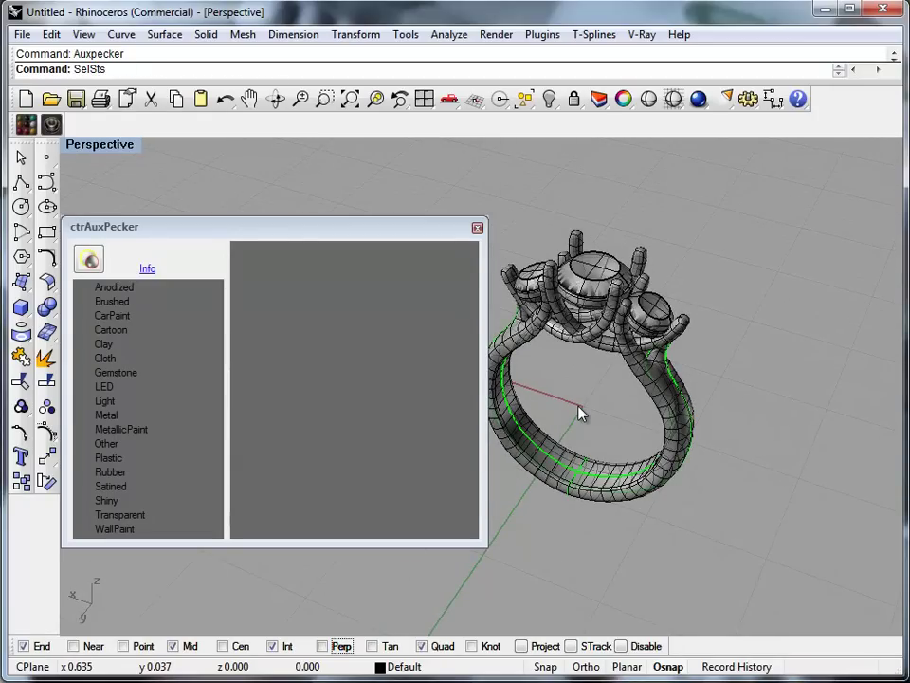
type("Text")
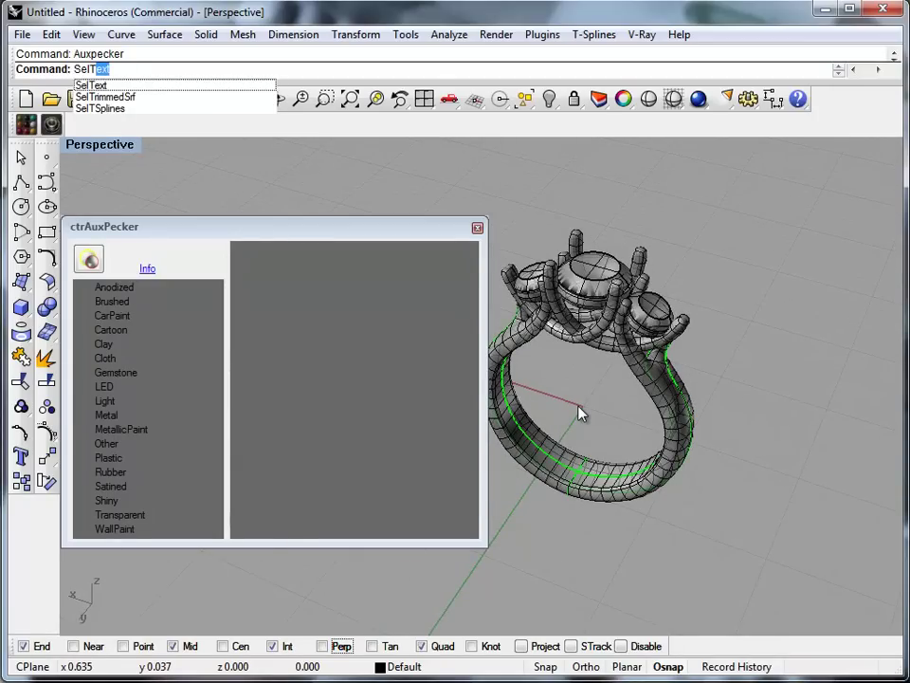
left_click(99, 108)
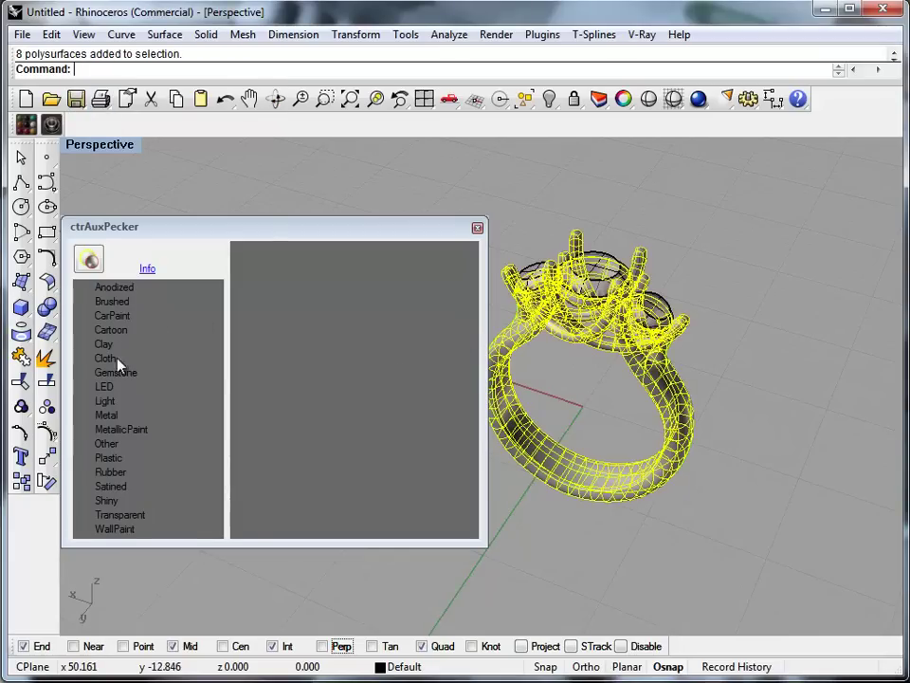
left_click(105, 417)
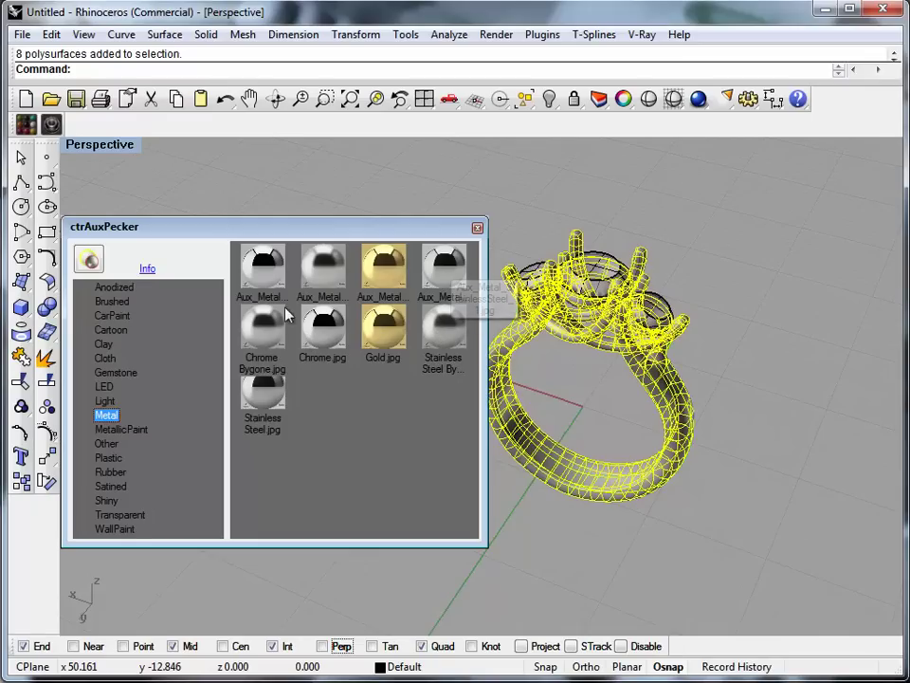
left_click(88, 263)
Set the Perspective viewport to Rendered display and frame the ring's head
left_click(95, 145)
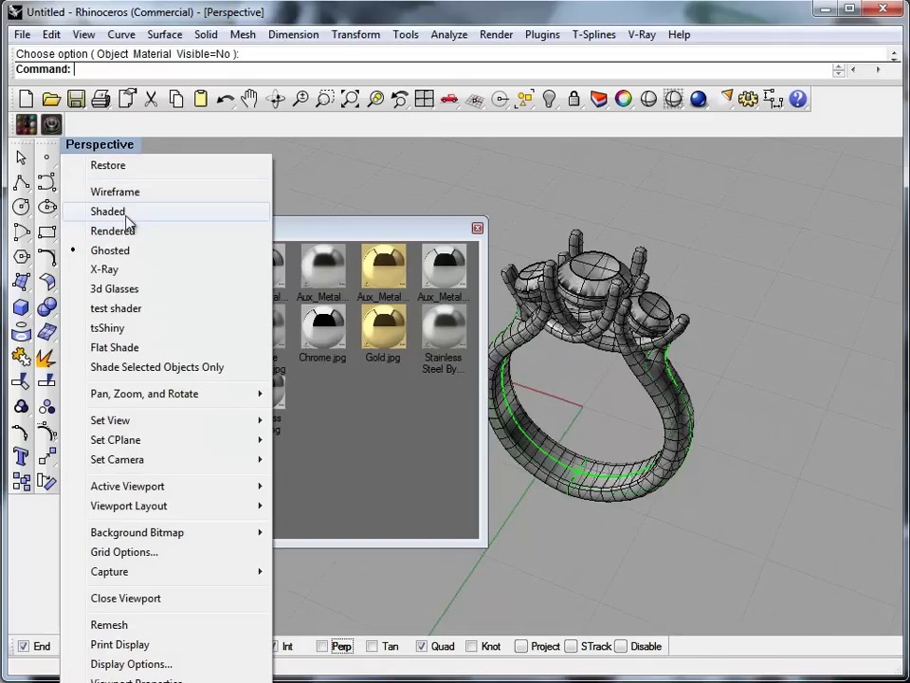
left_click(121, 234)
mouse_move(632, 435)
right_mouse_down()
mouse_move(577, 290)
mouse_move(725, 299)
mouse_move(646, 430)
mouse_move(653, 421)
right_mouse_up()
scroll(539, 258, "up", 6)
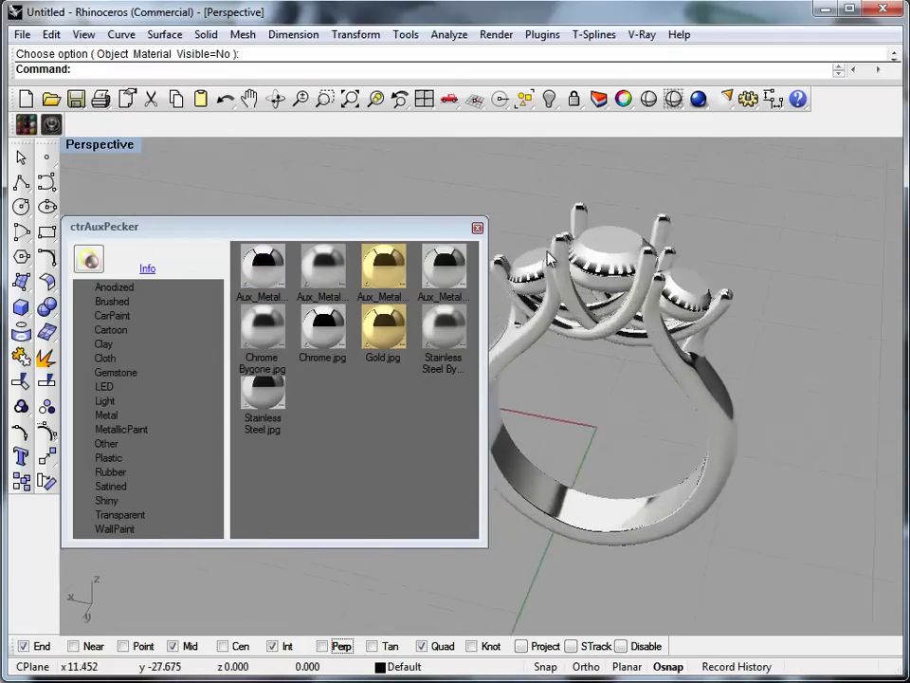
Select all polysurfaces with SelPolysrf and assign the transparent Aux_Frozen_LightBlue_1 material to them
left_click(525, 278)
left_click(582, 334)
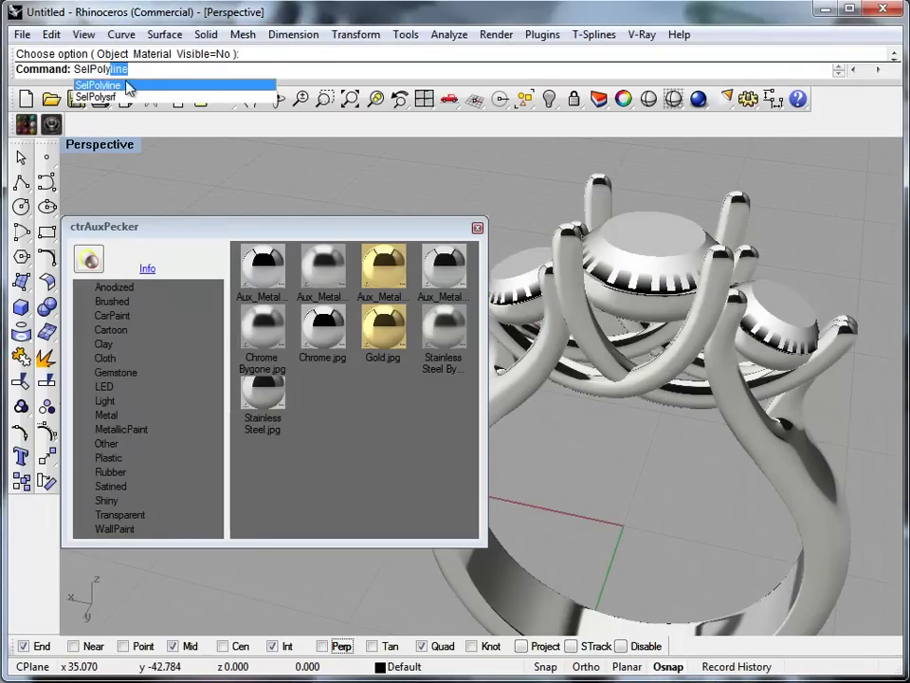
type("srf")
key("Return")
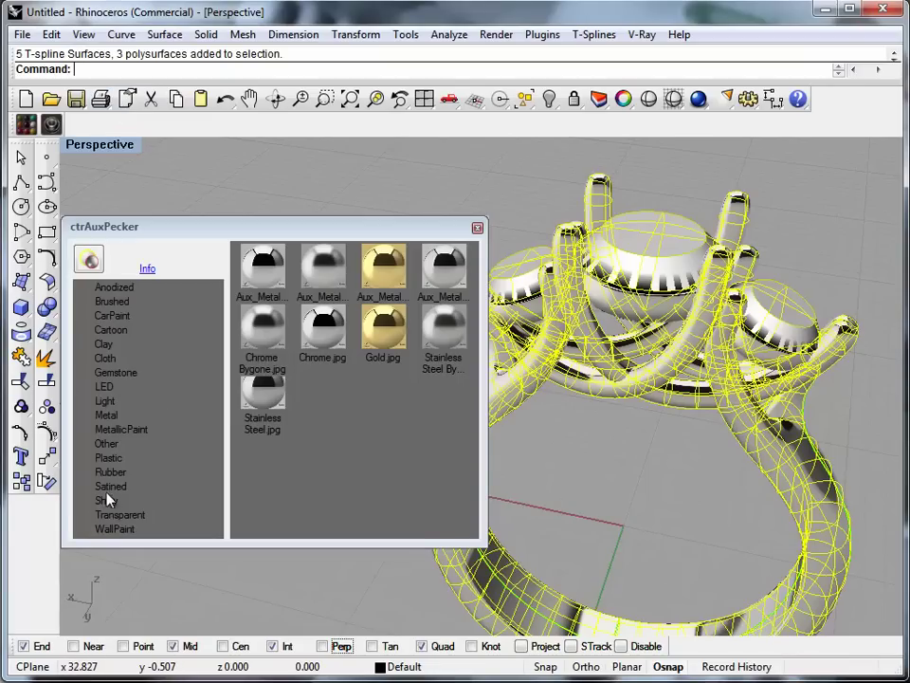
left_click(118, 515)
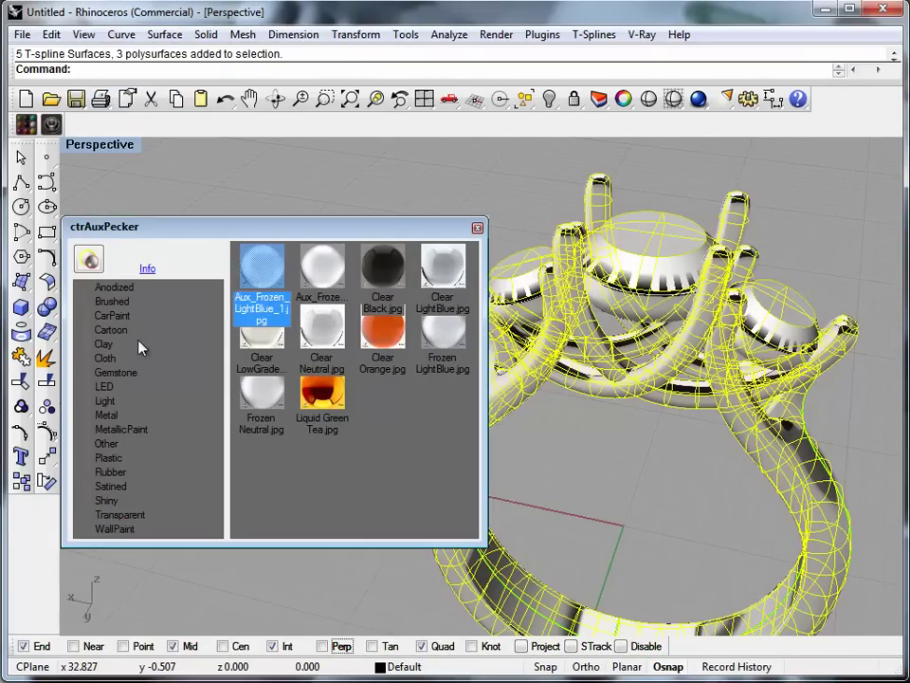
left_click(89, 261)
Examine the rendered ring from several angles, including the stones, the prongs and the strut junctions on both shoulders
right_click_drag(755, 254, 728, 319)
scroll(774, 252, "down", 7)
scroll(580, 320, "up", 5)
right_click_drag(581, 320, 633, 304)
left_click(632, 317)
scroll(638, 392, "down", 3)
scroll(641, 398, "down", 1)
left_click(663, 442)
right_click_drag(665, 444, 736, 419)
right_click_drag(769, 482, 692, 431)
scroll(680, 398, "up", 3)
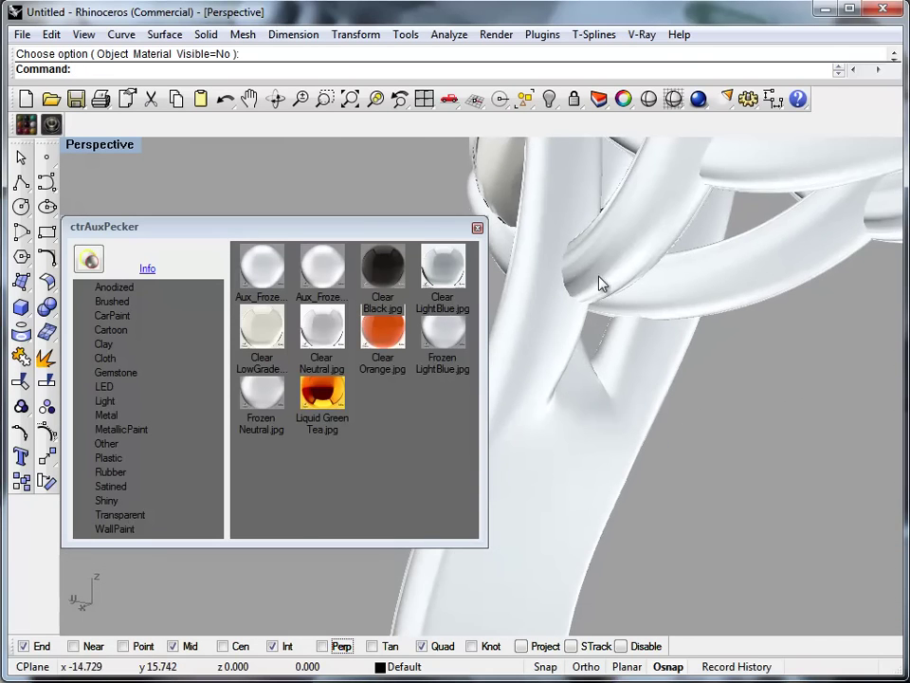
right_click_drag(614, 264, 687, 272)
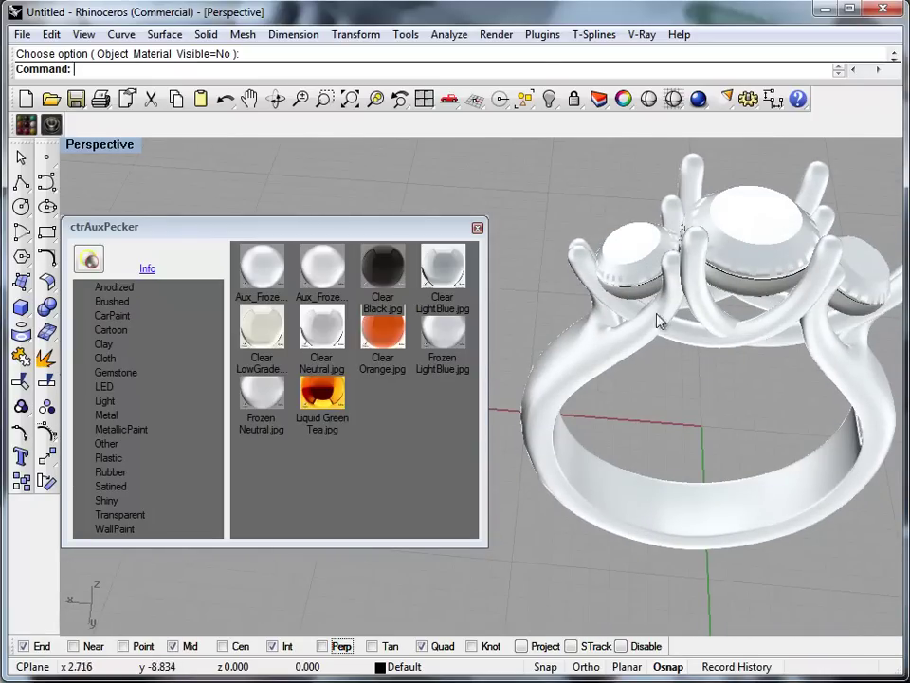
right_click_drag(691, 431, 656, 476)
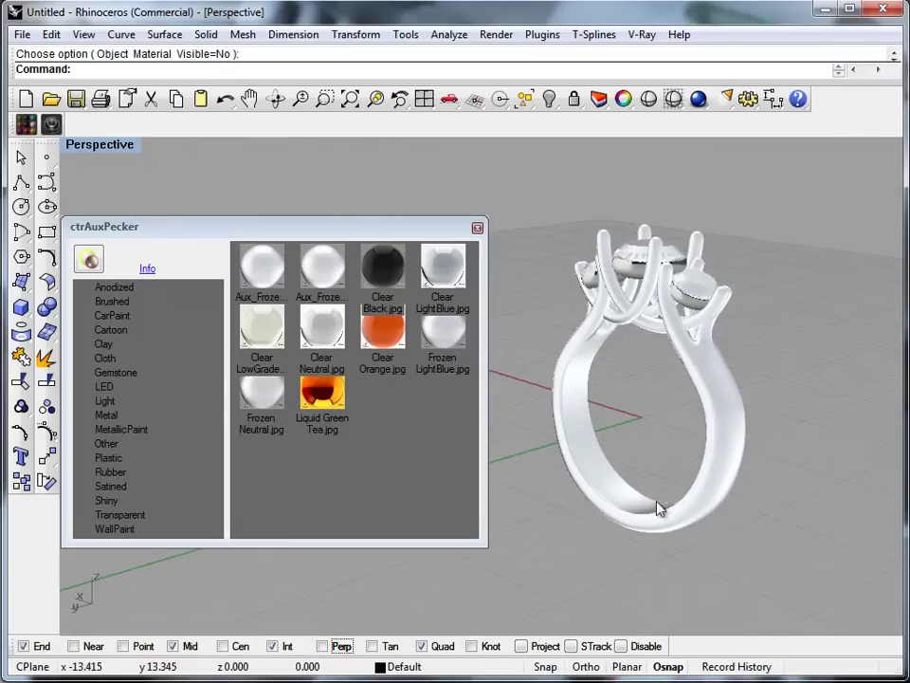
scroll(581, 408, "up", 5)
right_click_drag(677, 194, 673, 502)
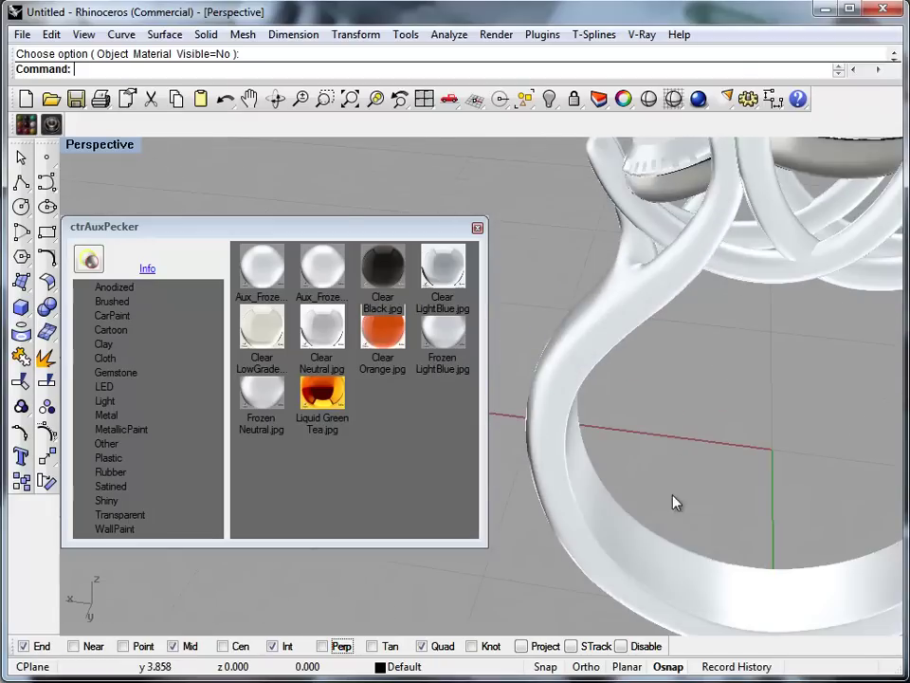
scroll(673, 503, "down", 5)
scroll(677, 414, "up", 2)
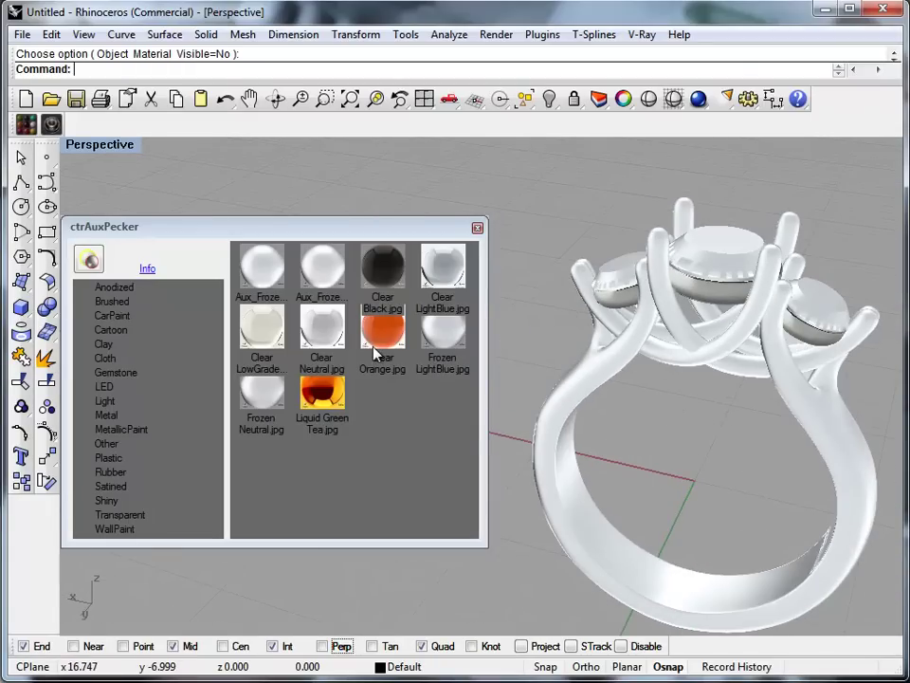